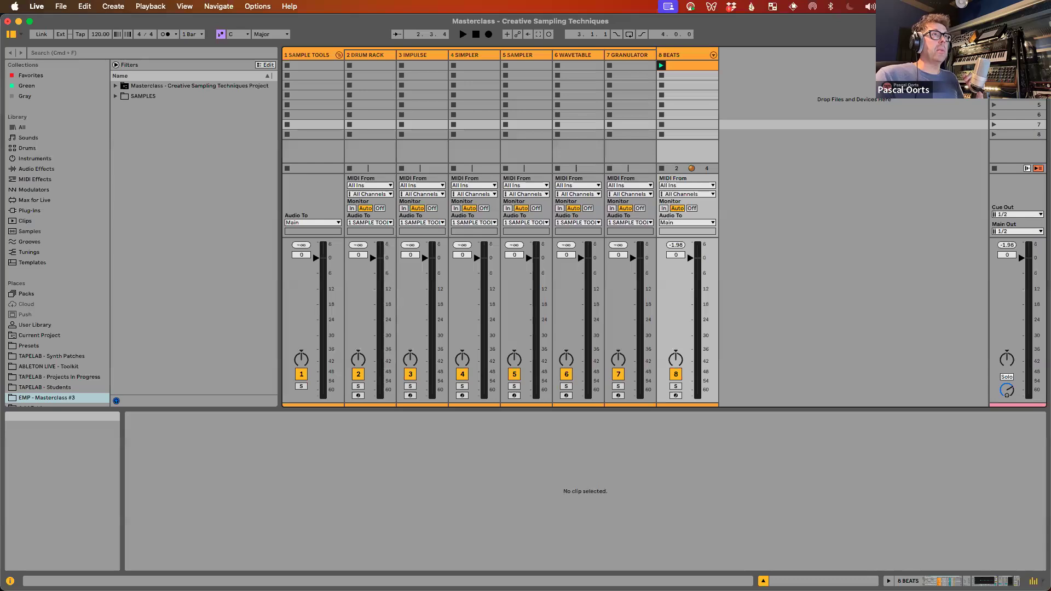
Step: Load the 707 Core Kit preset from the Drums library onto the DRUM RACK track
key(super+ctrl+f)
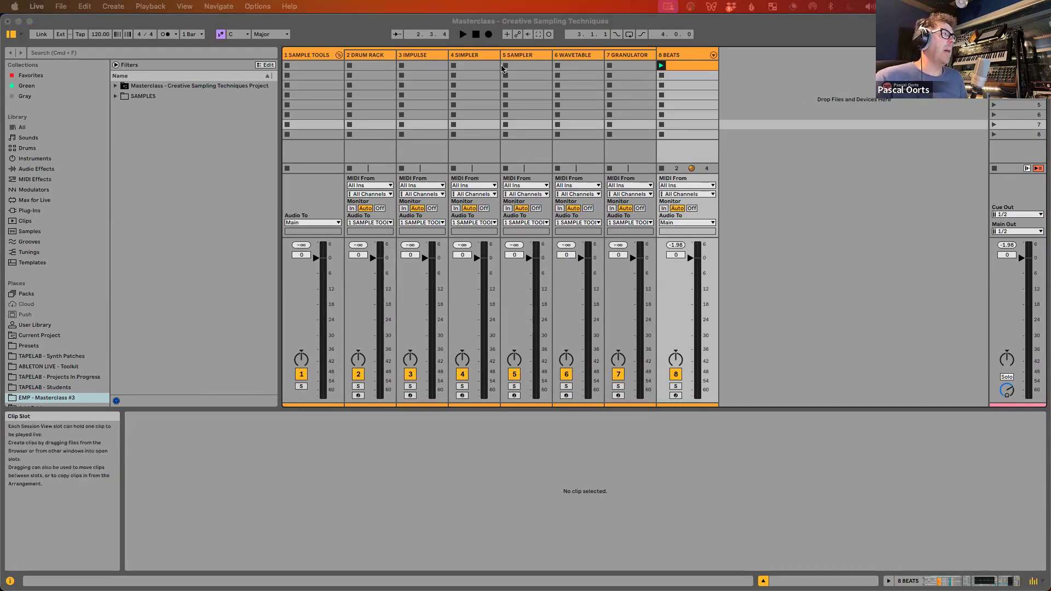
click(379, 54)
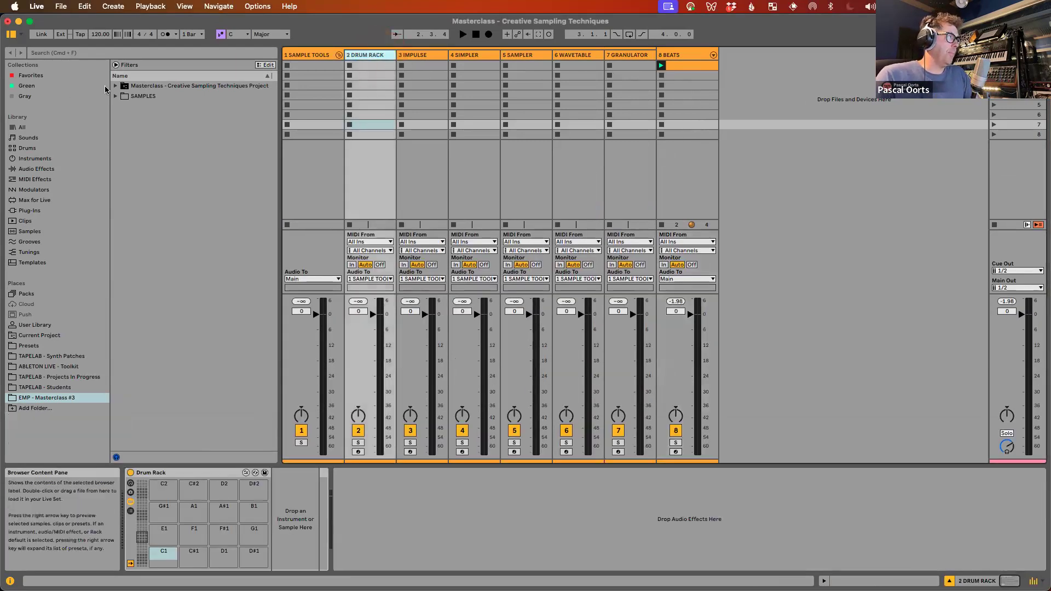
click(30, 148)
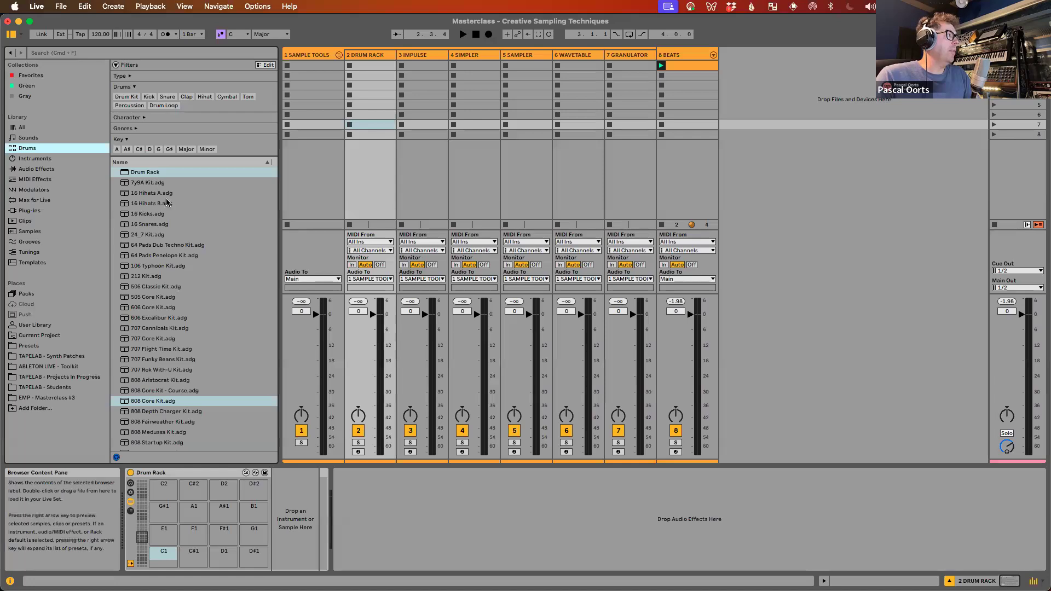
click(158, 339)
drag(155, 338, 210, 474)
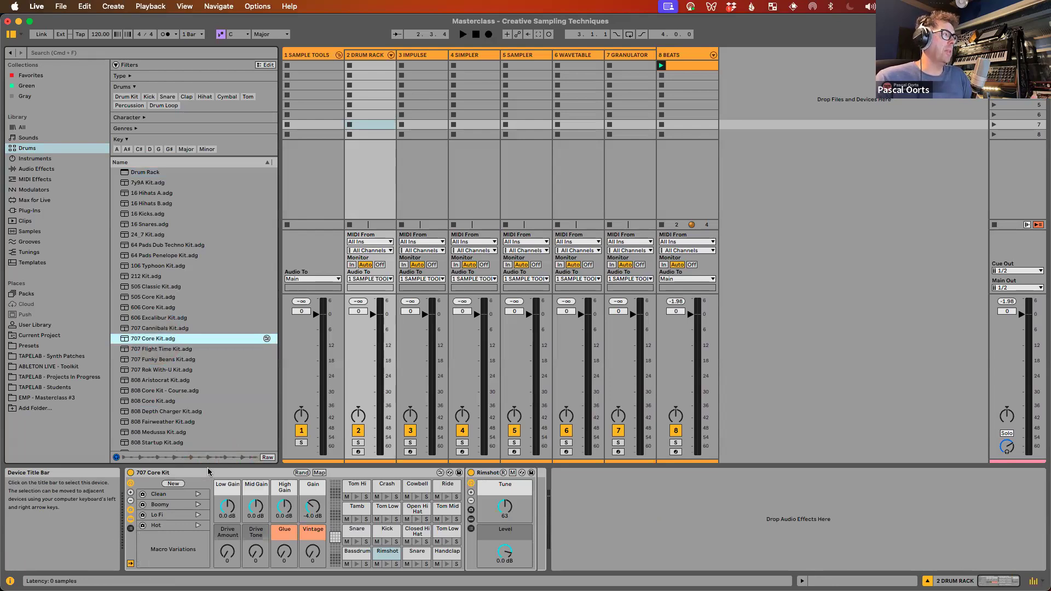
Step: Load the Impulse 808 preset from the Impulse instrument's presets onto the IMPULSE track
click(423, 56)
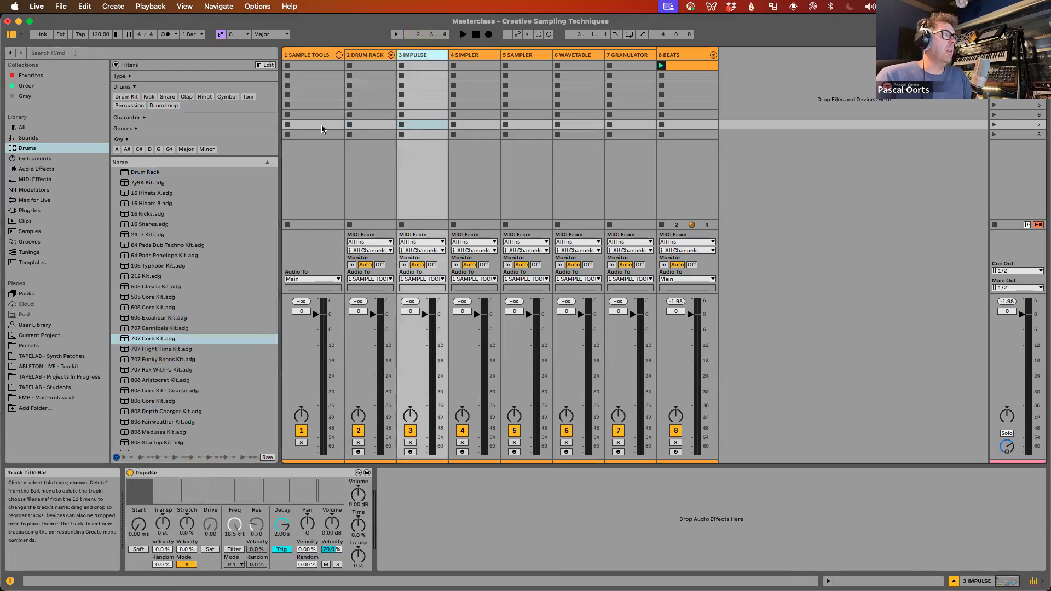
click(44, 158)
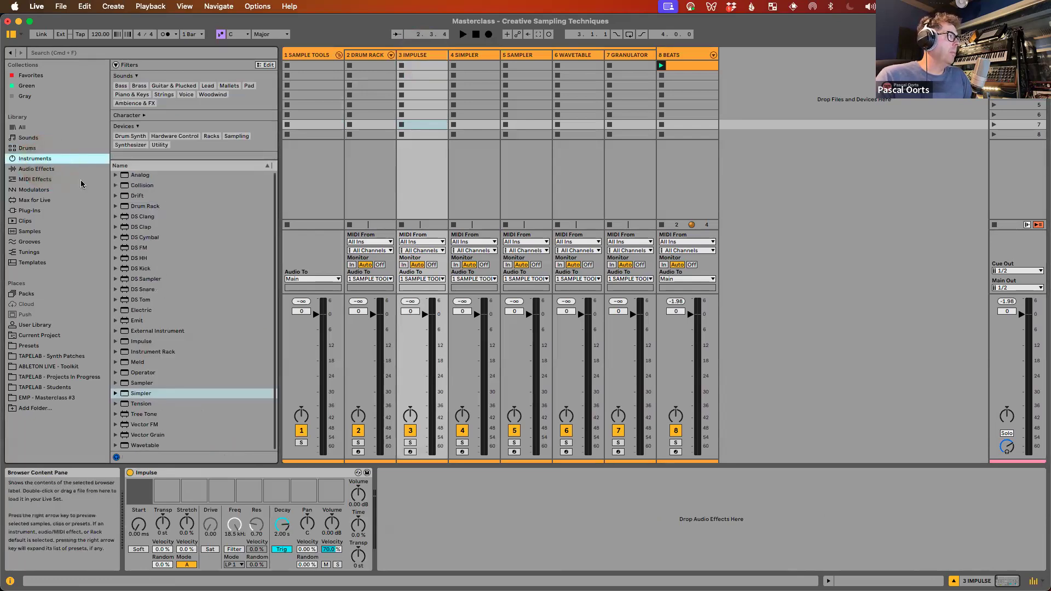
click(116, 340)
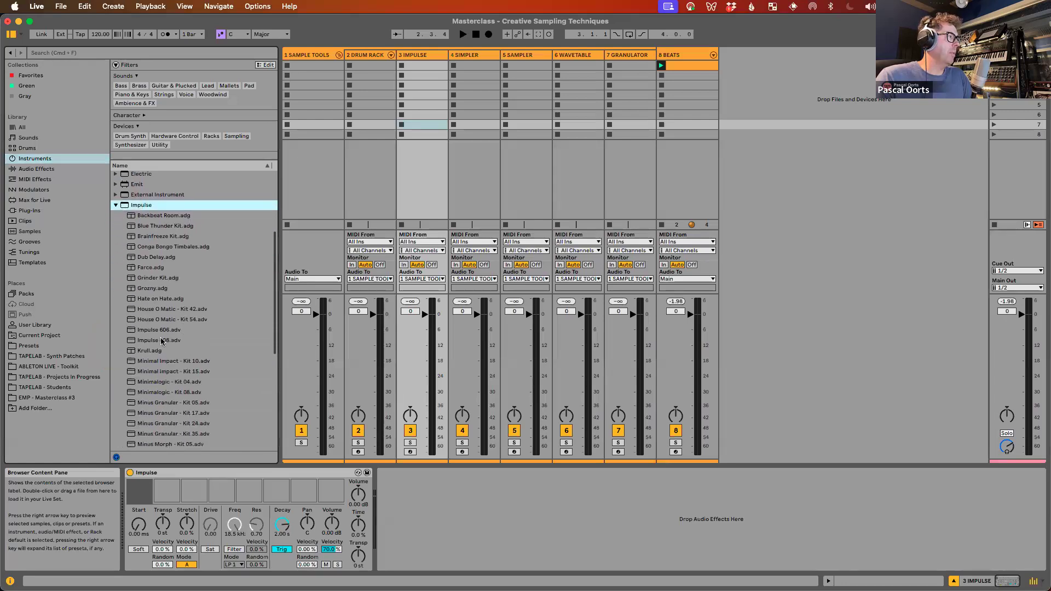
drag(158, 340, 423, 56)
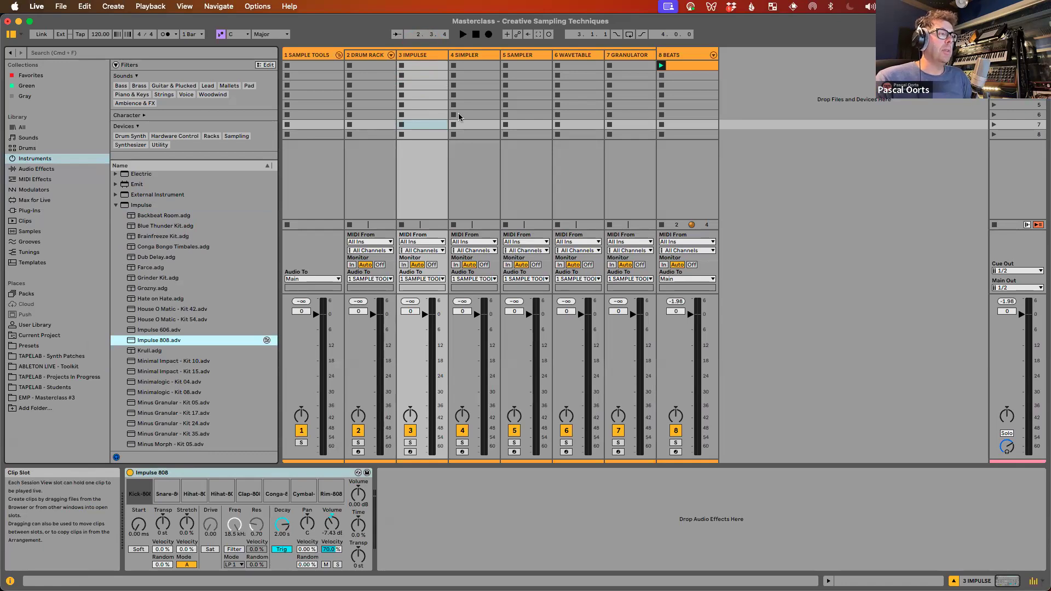
Step: Examine the instruments on the SIMPLER, SAMPLER, WAVETABLE and GRANULATOR tracks, and list the Max for Live devices in the browser
click(478, 55)
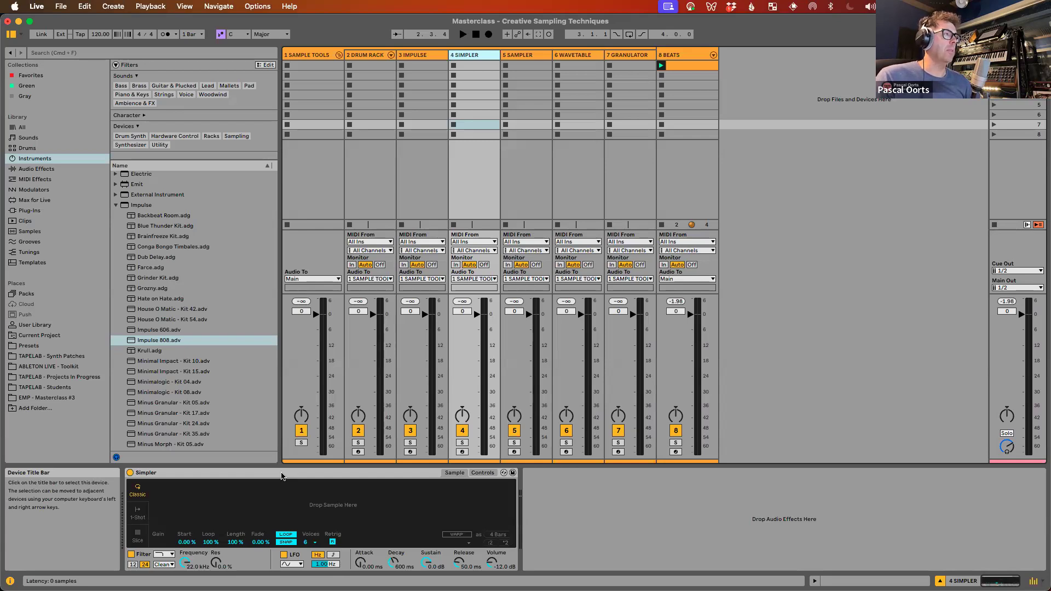
click(531, 60)
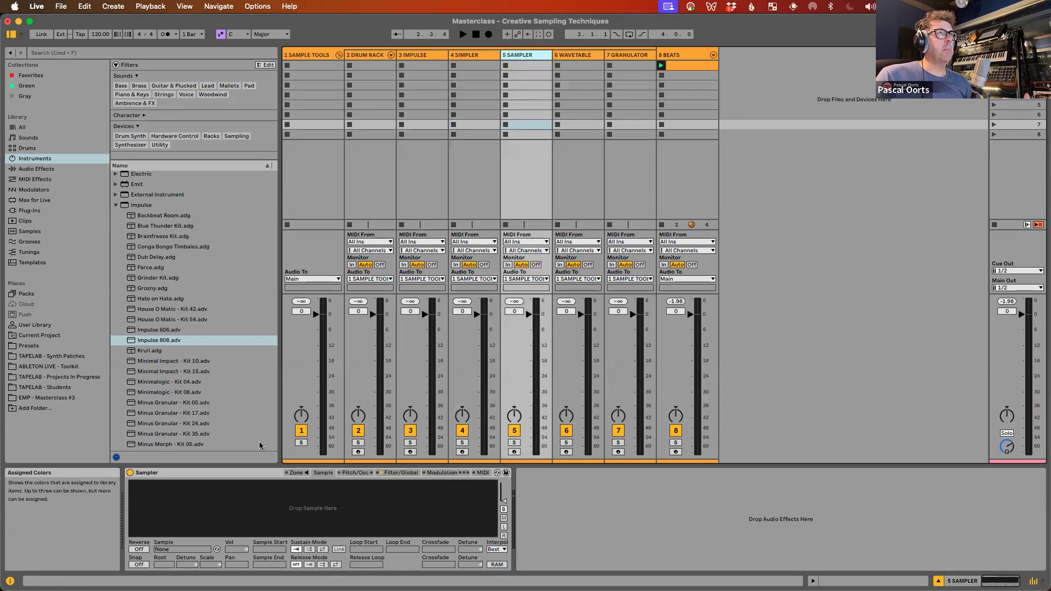
click(225, 474)
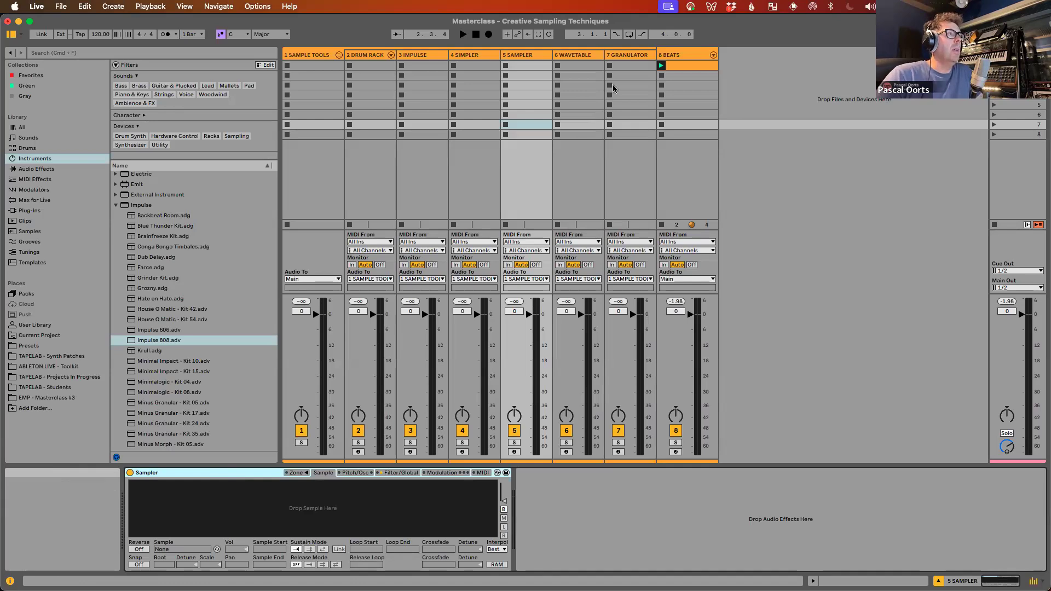
click(577, 59)
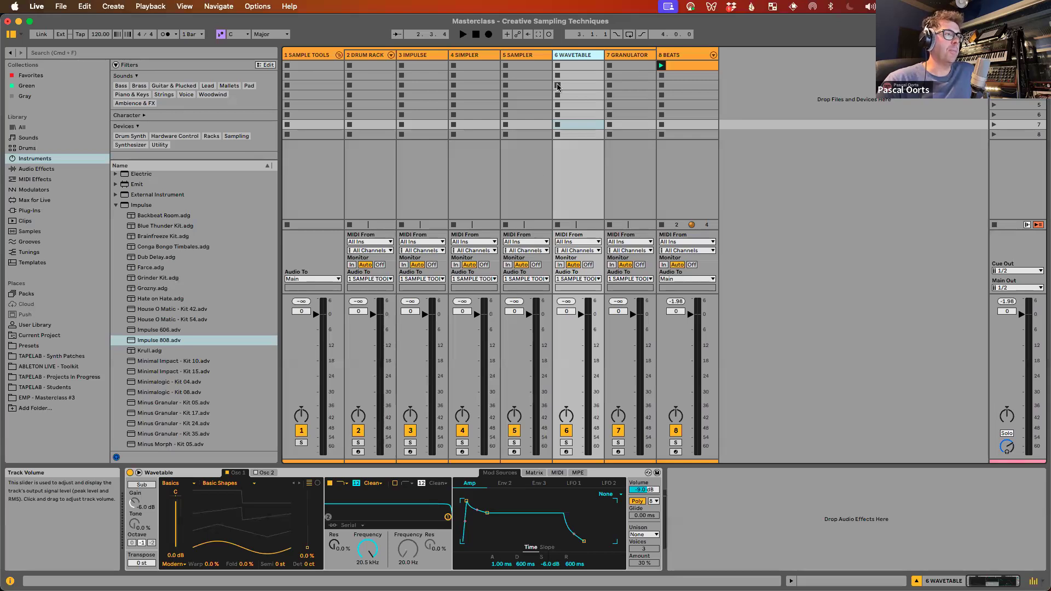
click(635, 55)
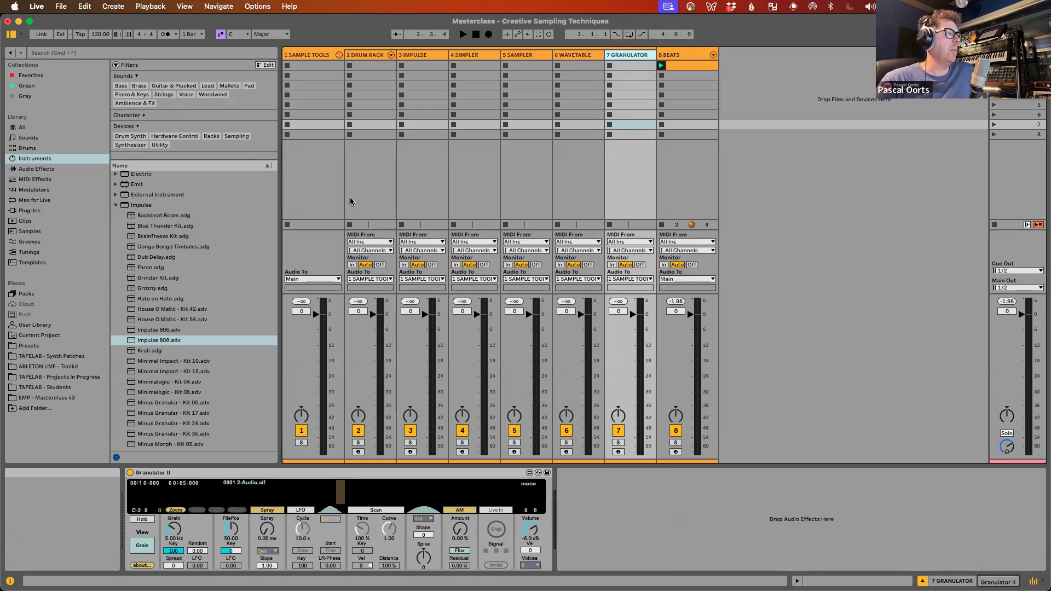
click(115, 205)
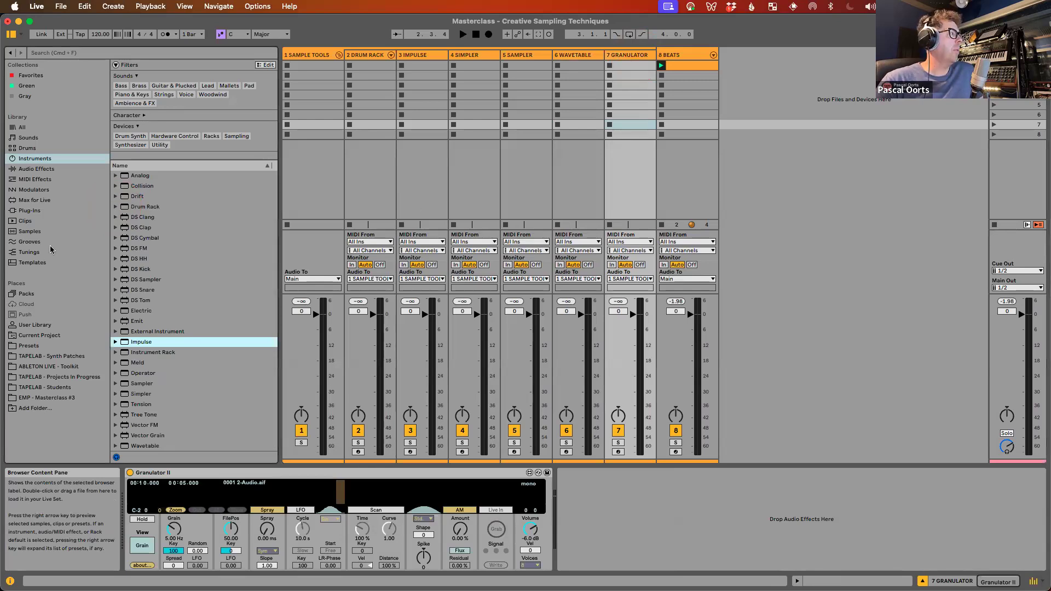
click(37, 201)
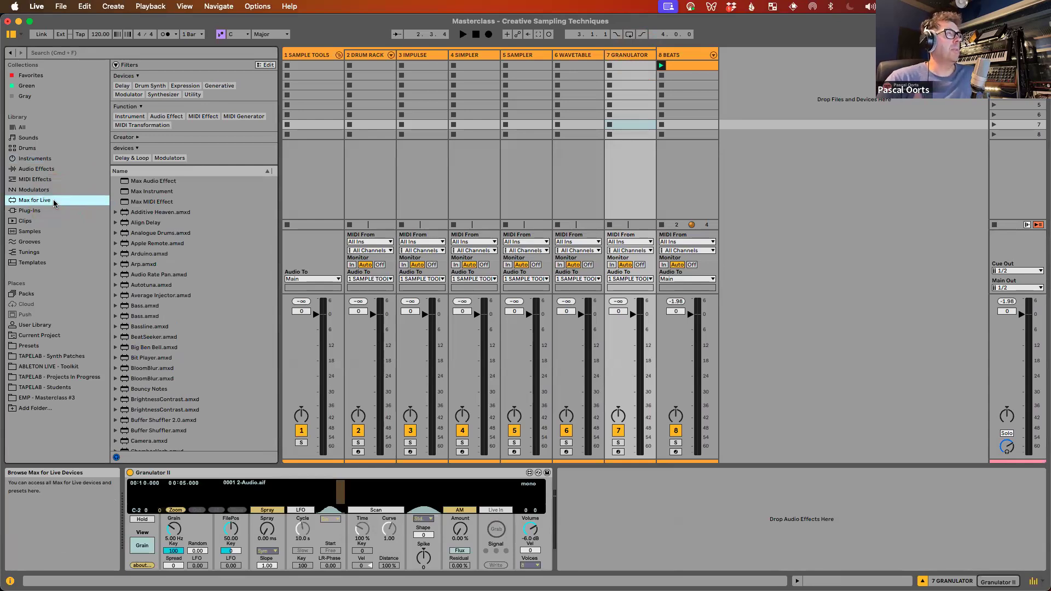
Step: Review the device on each sampling track in turn, from DRUM RACK through GRANULATOR
click(371, 55)
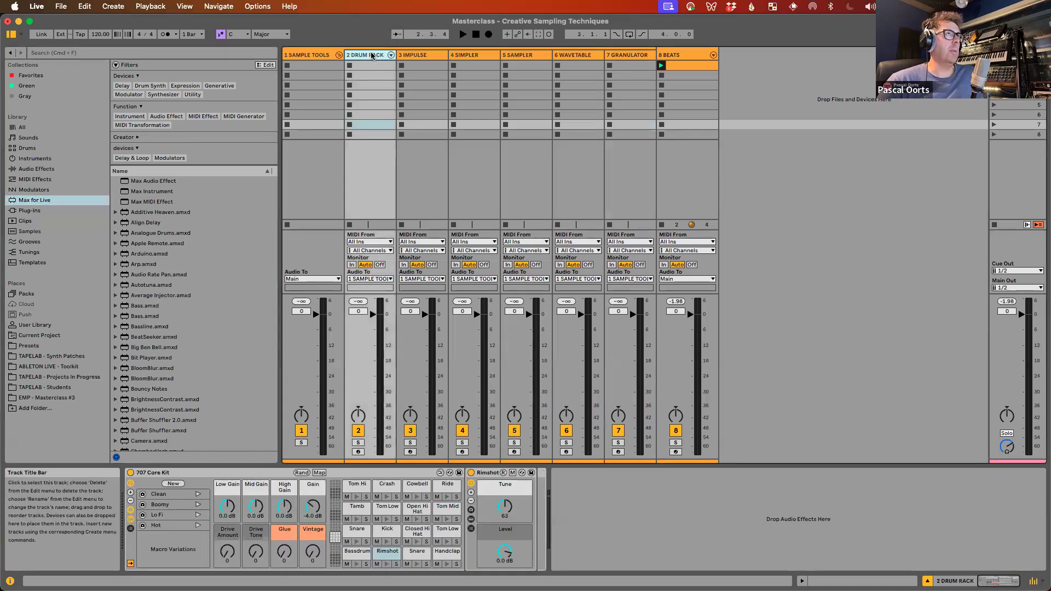
click(419, 56)
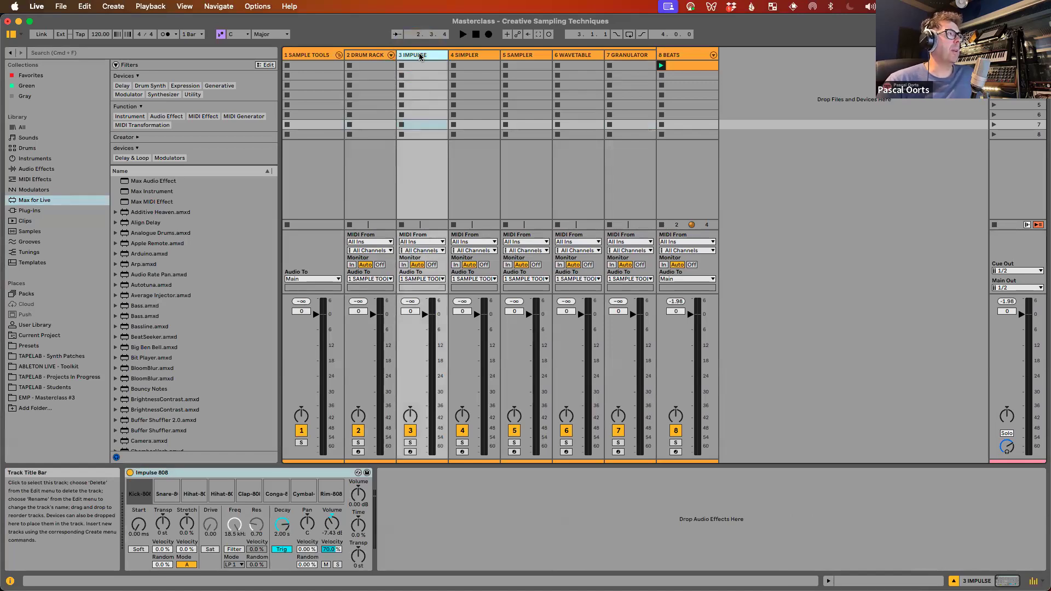
click(473, 55)
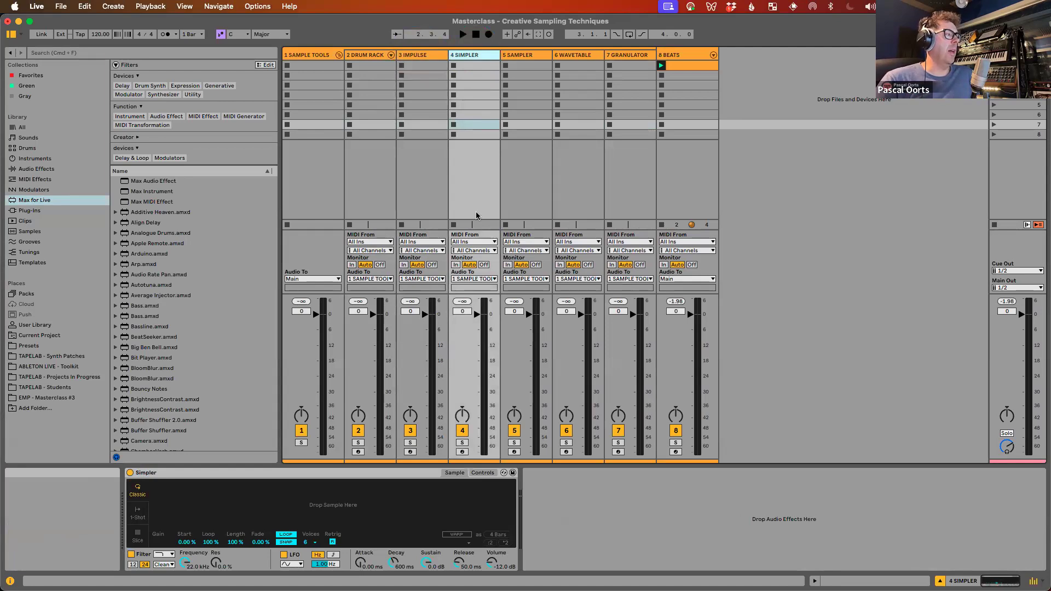
click(531, 55)
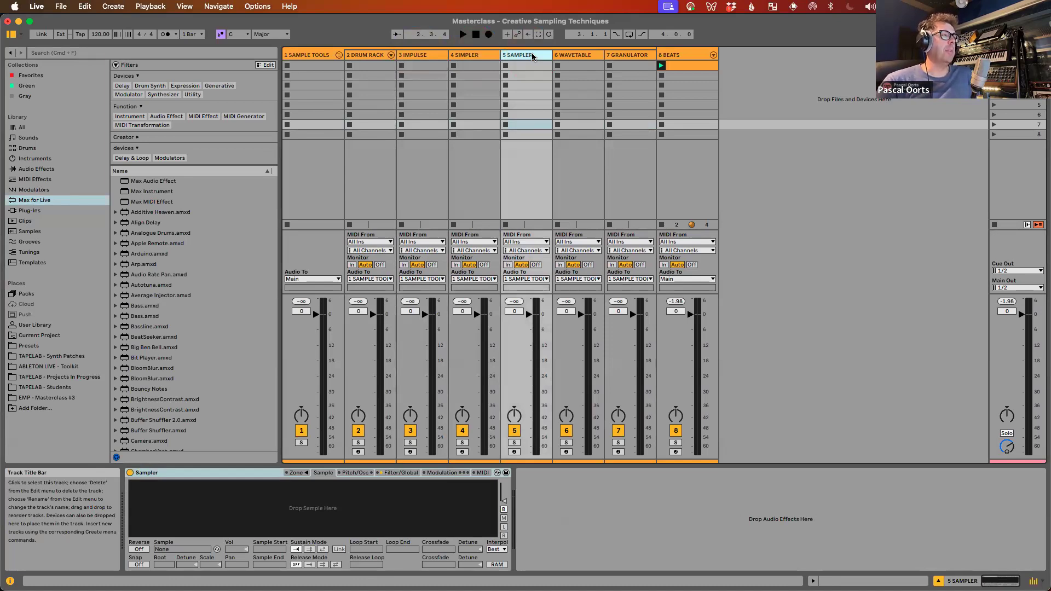
click(576, 56)
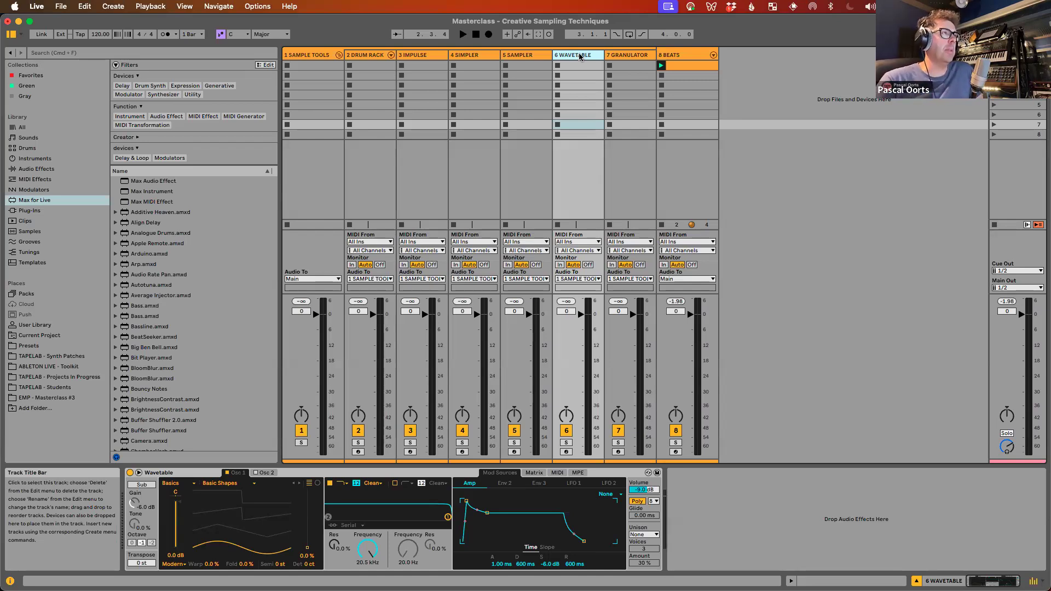
click(624, 55)
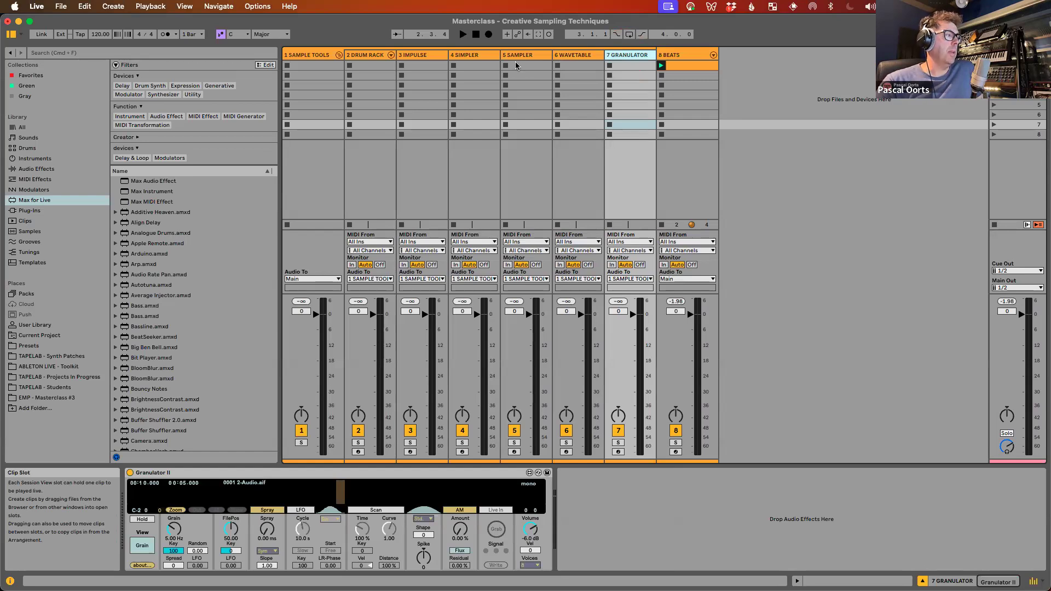
Step: Fold the SAMPLE TOOLS group and insert a new MIDI track after the BEATS track
click(339, 55)
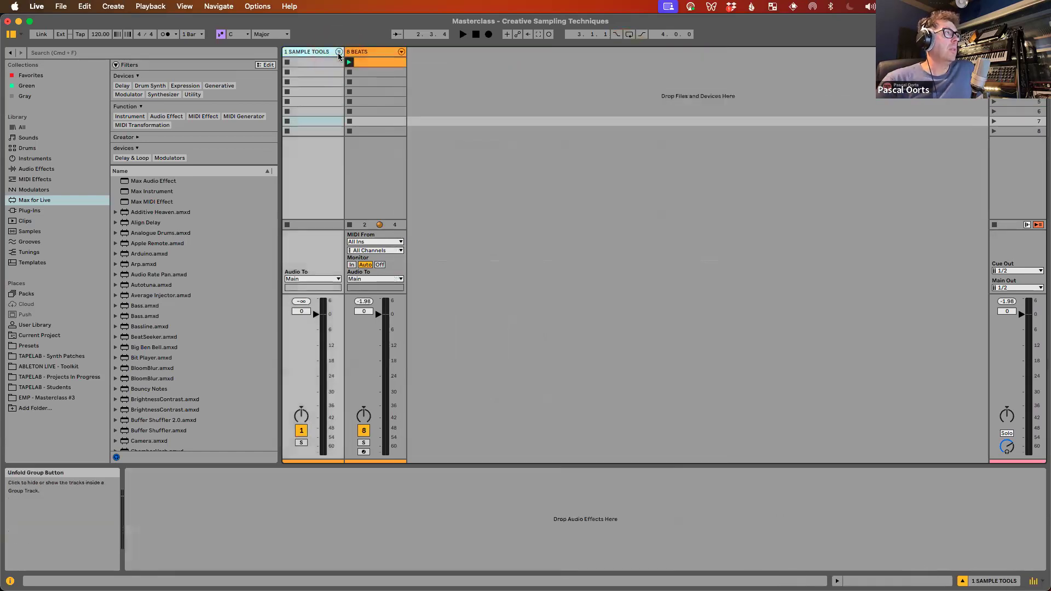
click(530, 134)
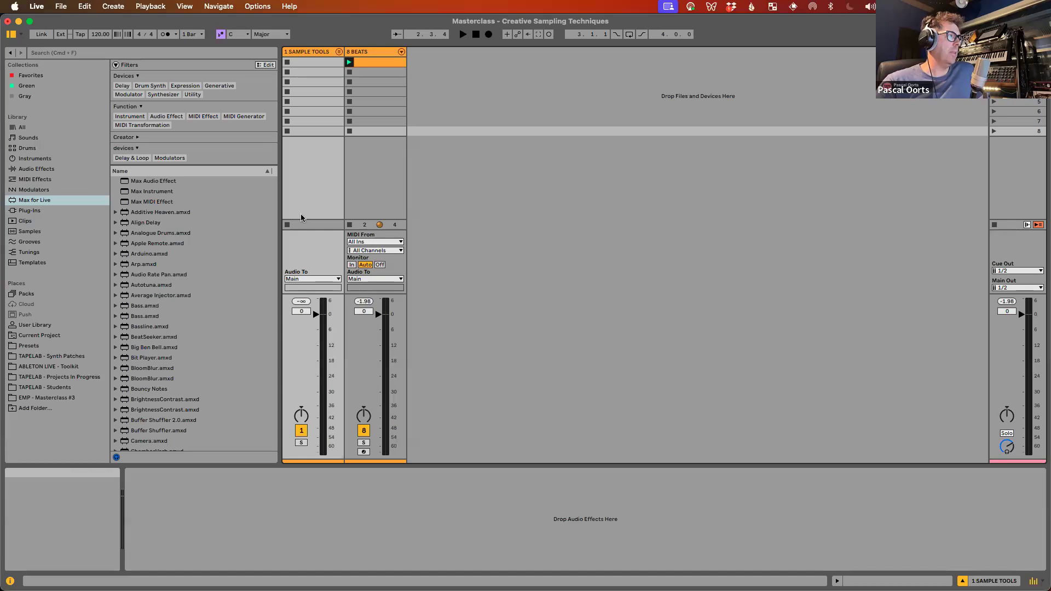
click(464, 70)
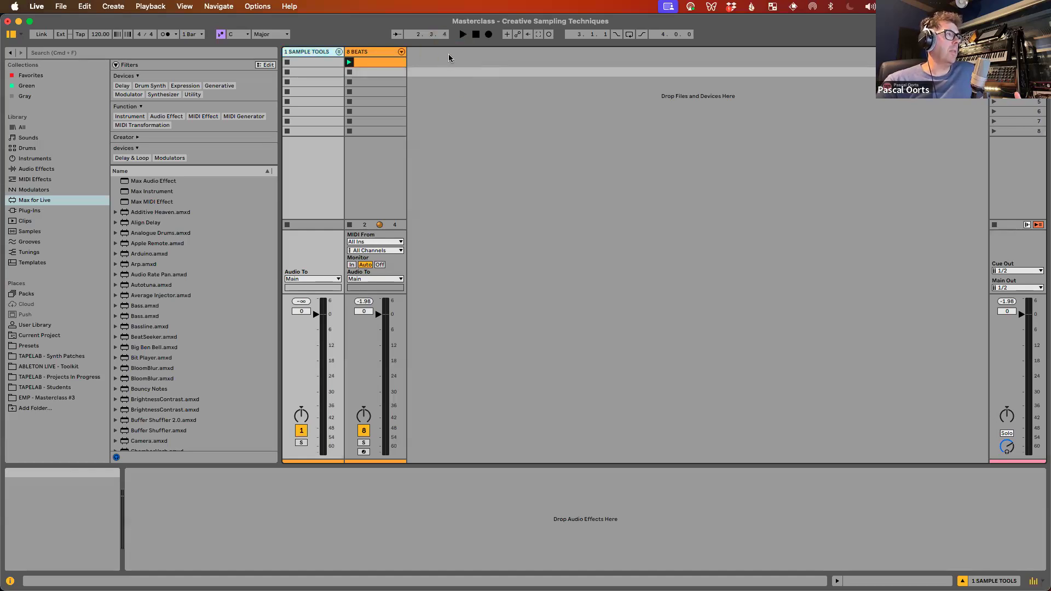
right_click(448, 58)
click(490, 71)
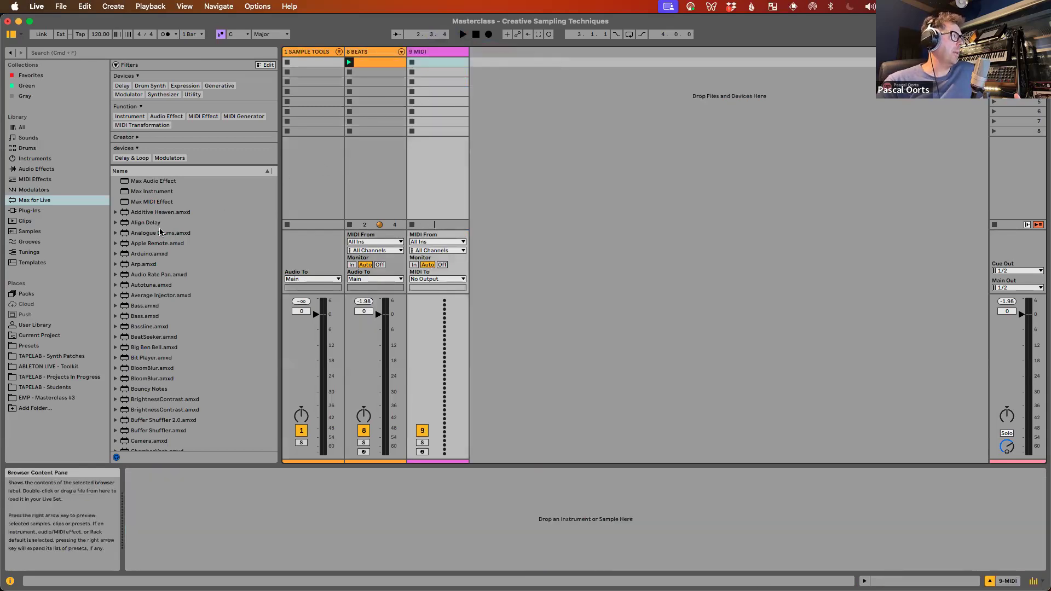
Step: Load an empty Simpler instrument onto the new MIDI track and hide the Info View
click(49, 160)
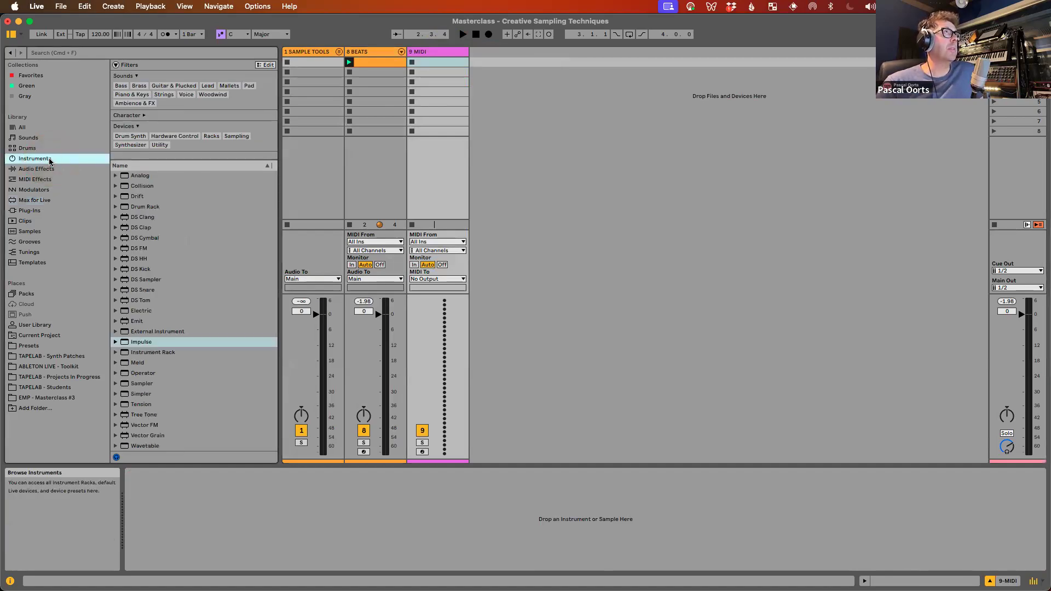
scroll(159, 283, down, 2)
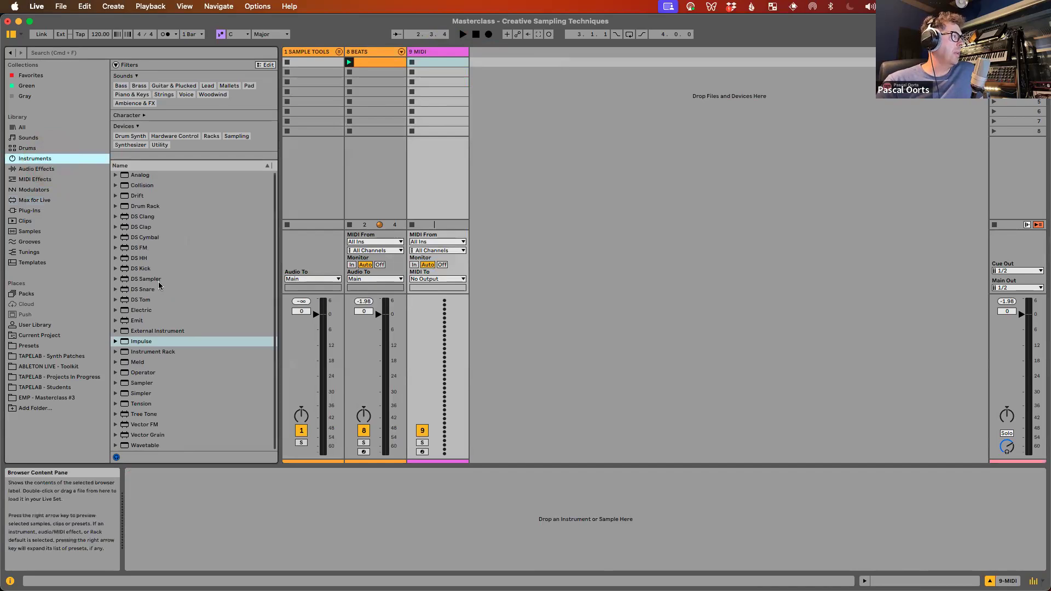
click(157, 397)
drag(141, 399, 429, 164)
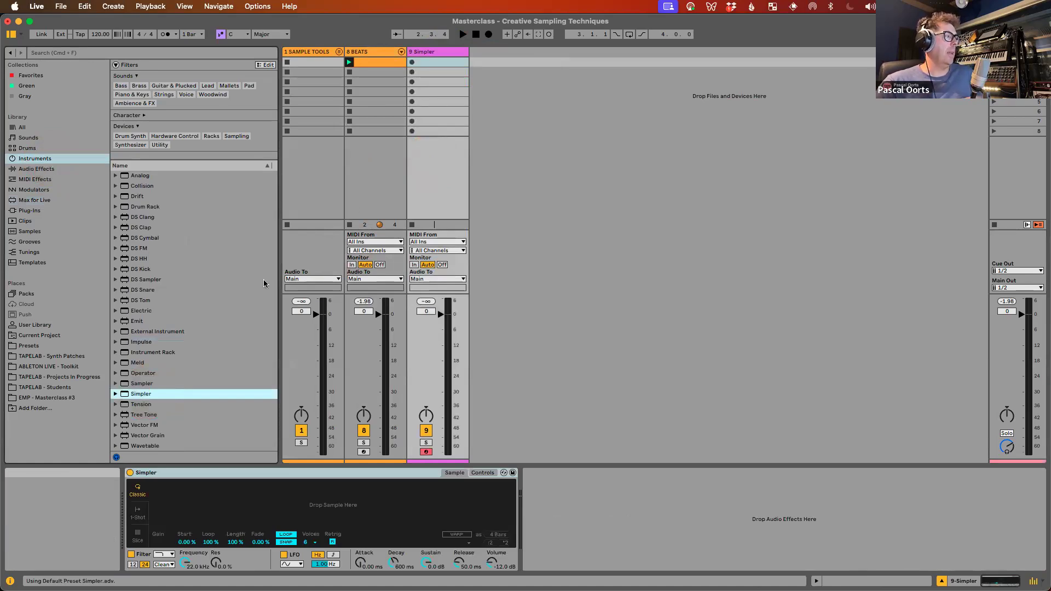
click(10, 580)
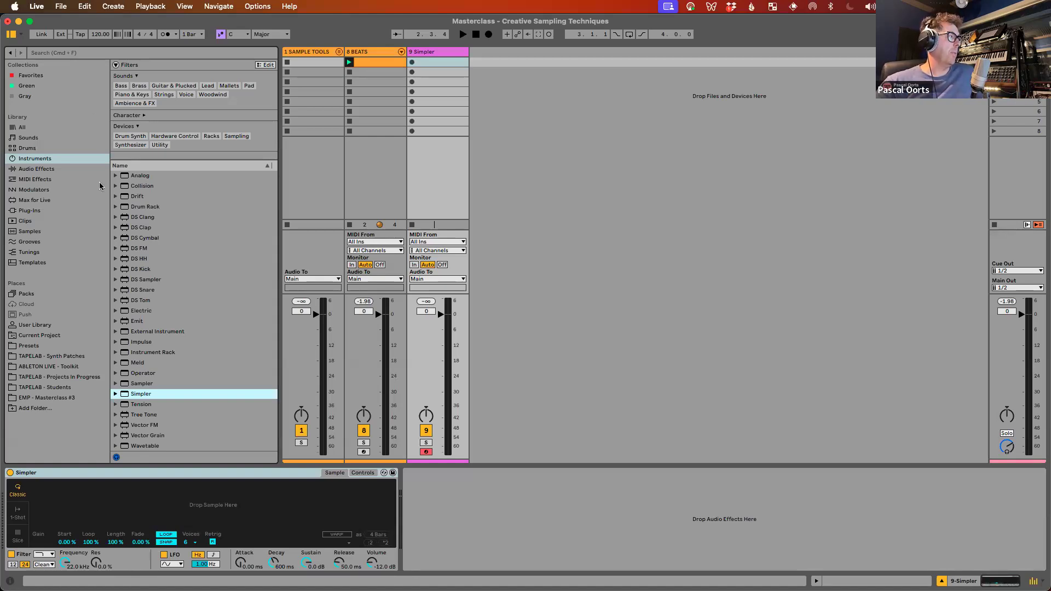
Step: Browse to the EMP - Masterclass #3 place and expand its SAMPLES folder and the BASS - C subfolder
click(77, 398)
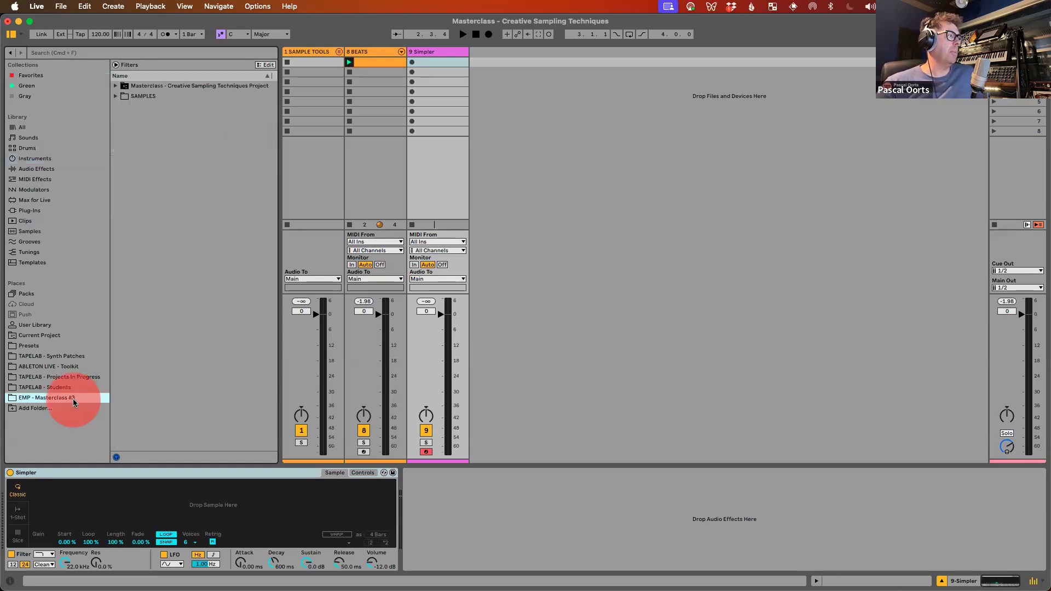
click(137, 97)
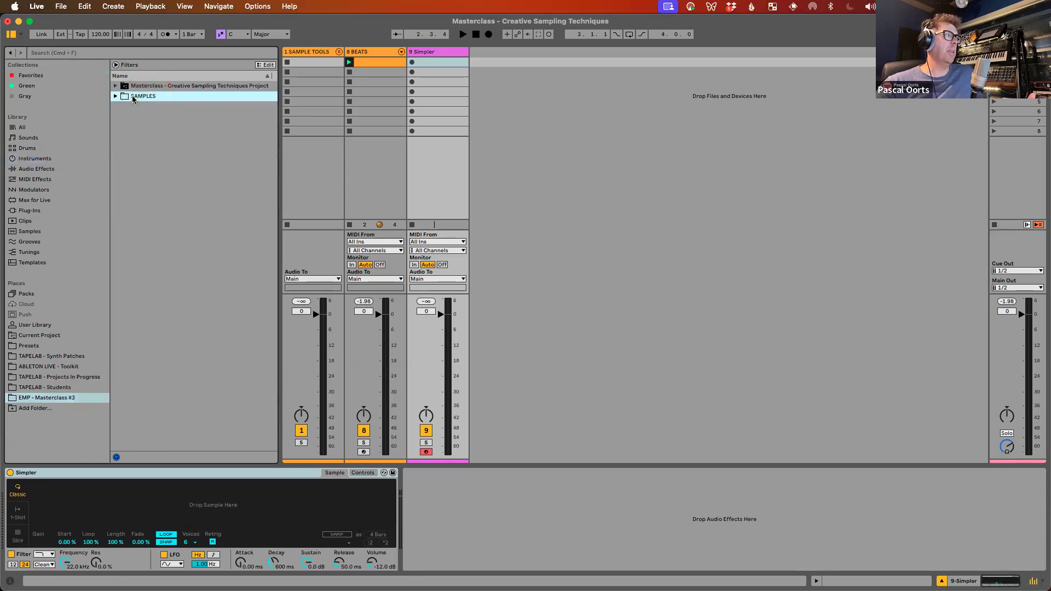
click(115, 97)
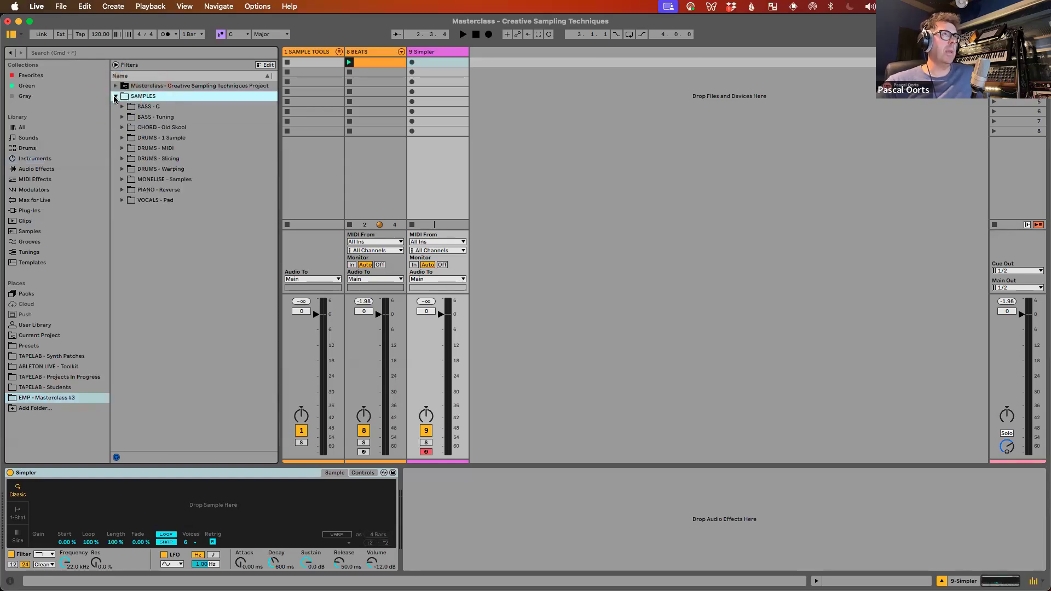
click(155, 111)
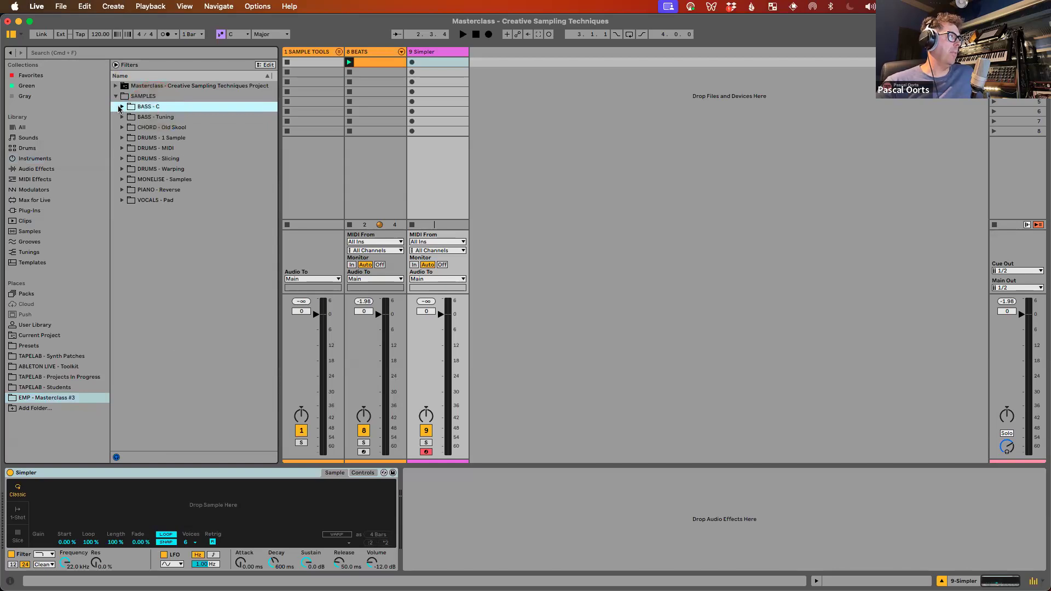
click(121, 108)
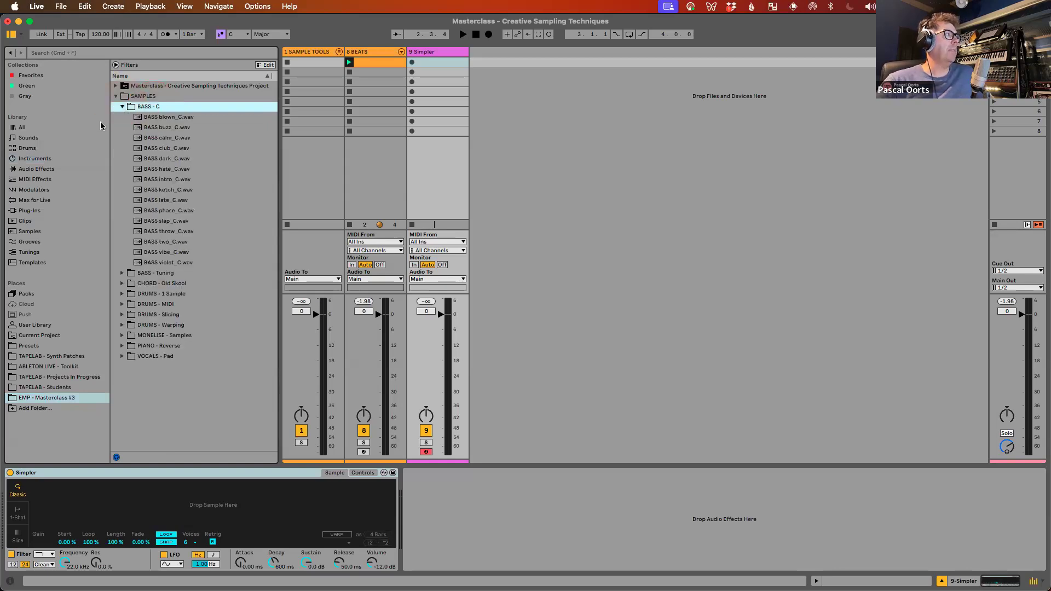
Step: Audition the first six samples of the BASS - C folder in order, from BASS blown_C.wav to BASS hate_C.wav
click(209, 117)
click(207, 130)
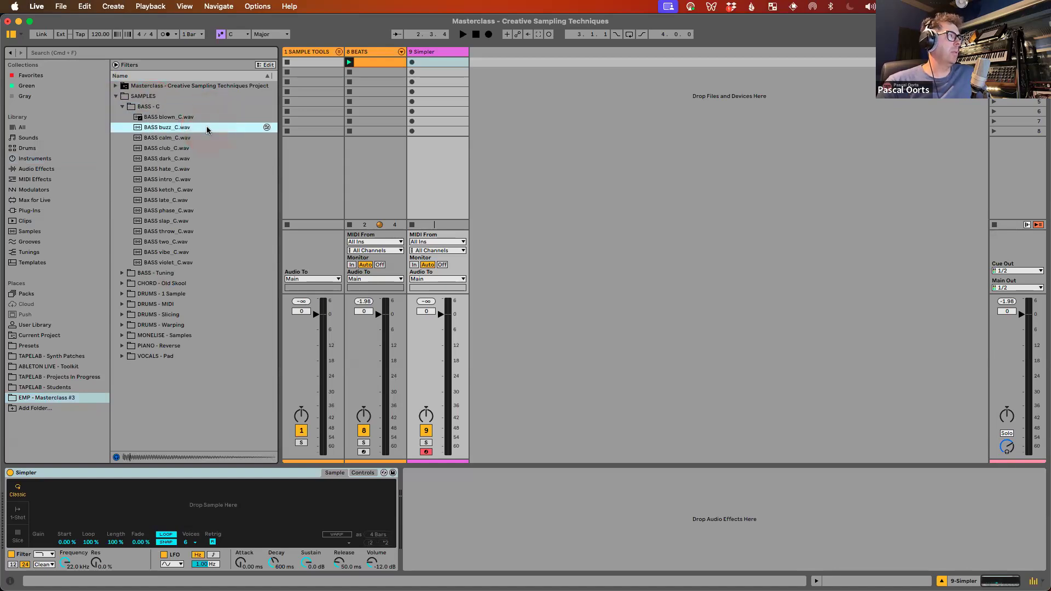
click(208, 138)
click(206, 148)
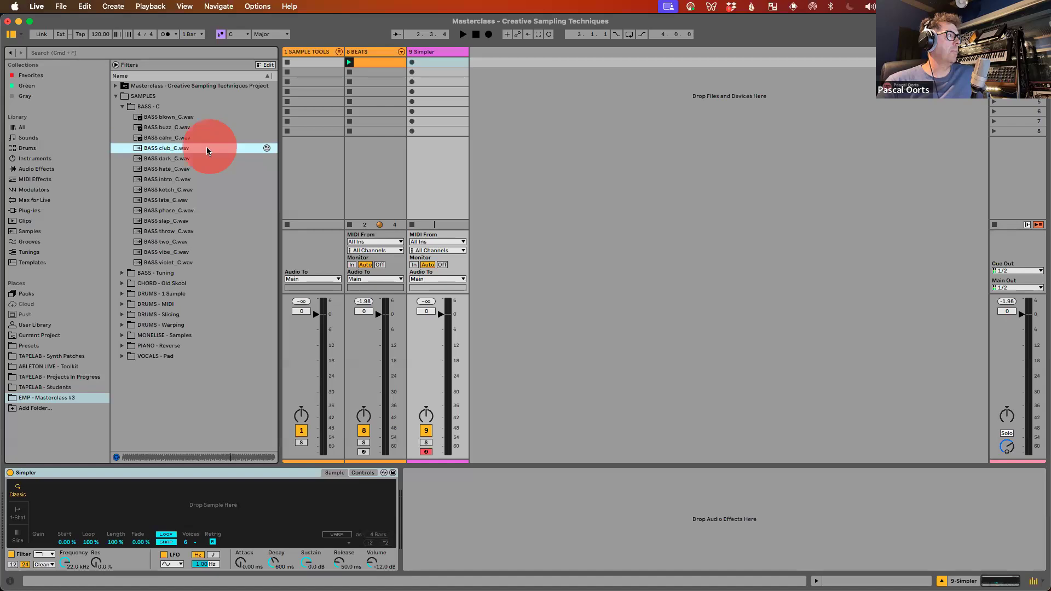
click(204, 158)
click(202, 167)
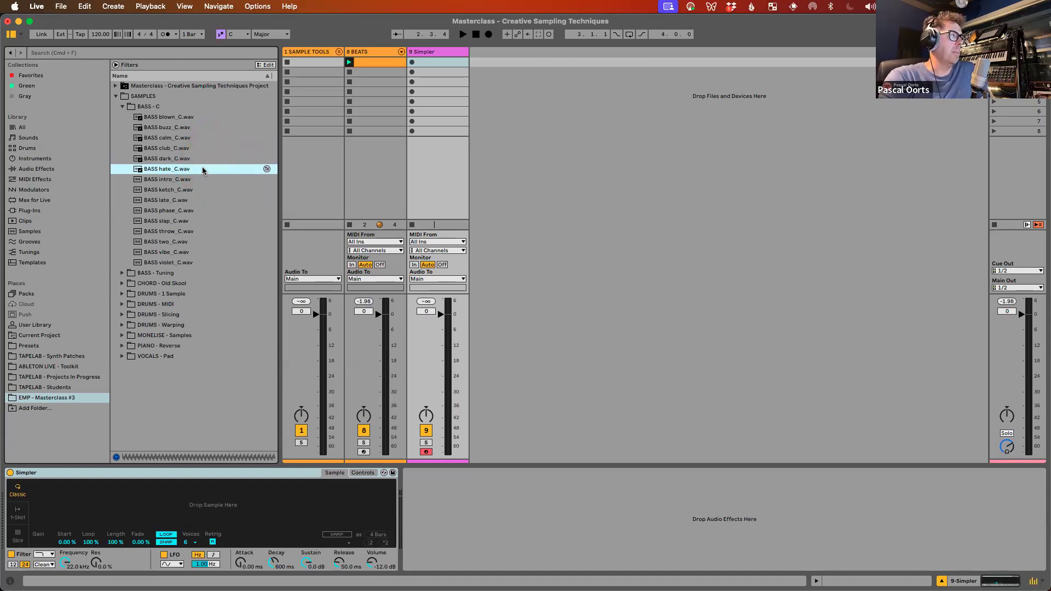
Step: Preview BASS dark_C.wav and BASS club_C.wav again, and load BASS club_C.wav into the empty Simpler
click(195, 156)
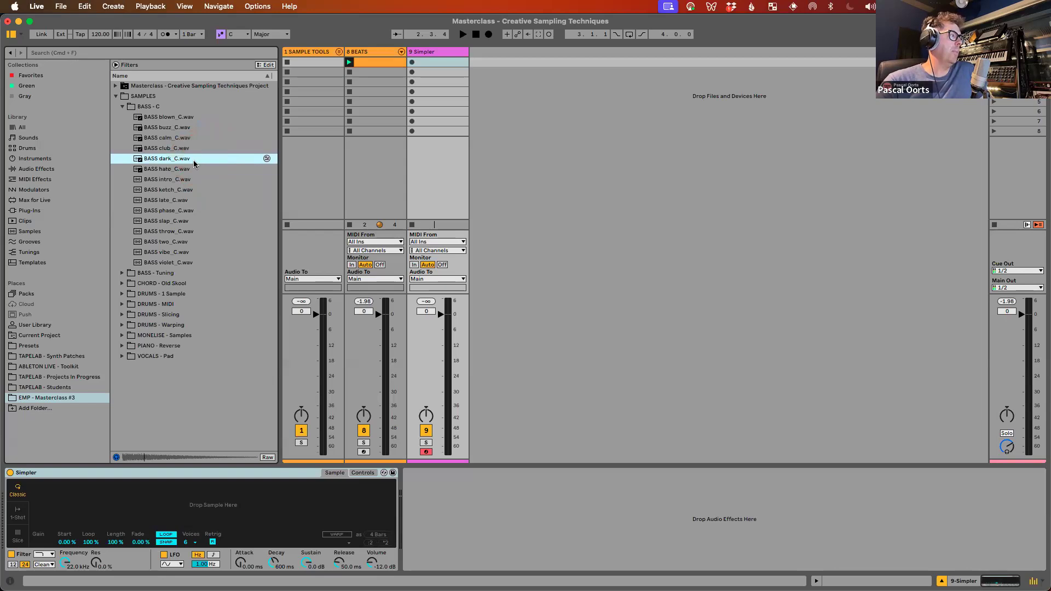
click(199, 148)
drag(172, 152, 212, 506)
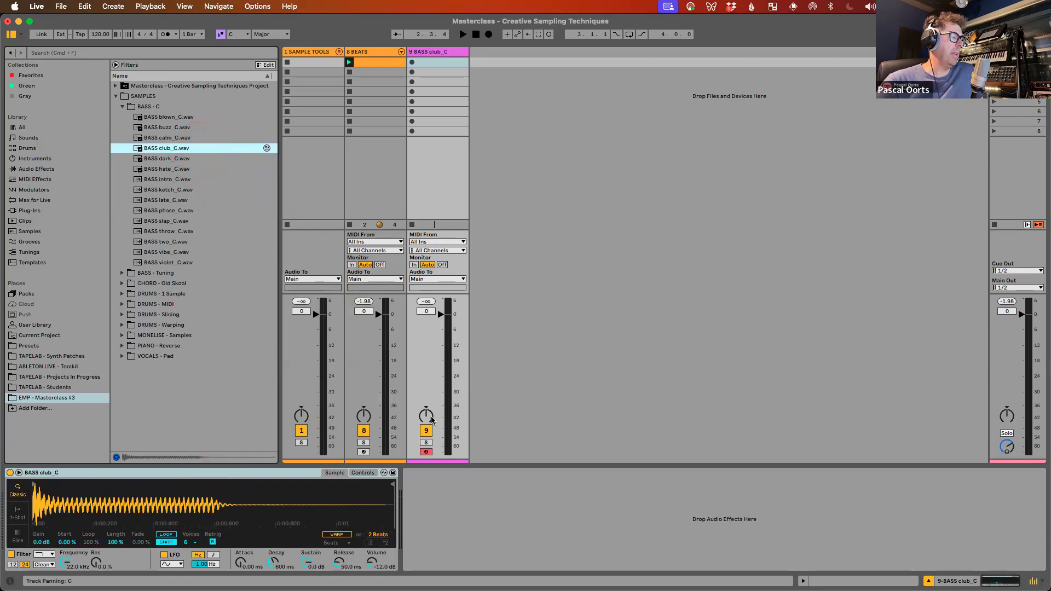
Step: Play several notes on the computer MIDI keyboard to hear the BASS club_C sample at different pitches, and select its Simpler device
key(q)
key(q)
key(d)
key(d)
key(d)
key(d)
key(q)
key(q)
key(d)
key(d)
key(s)
key(s)
key(q)
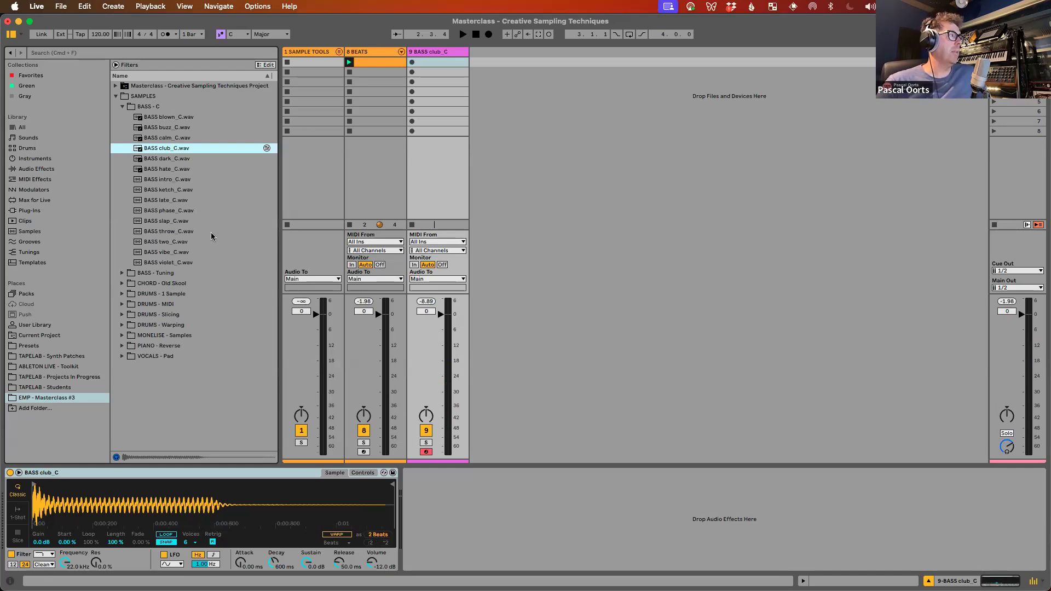
click(145, 108)
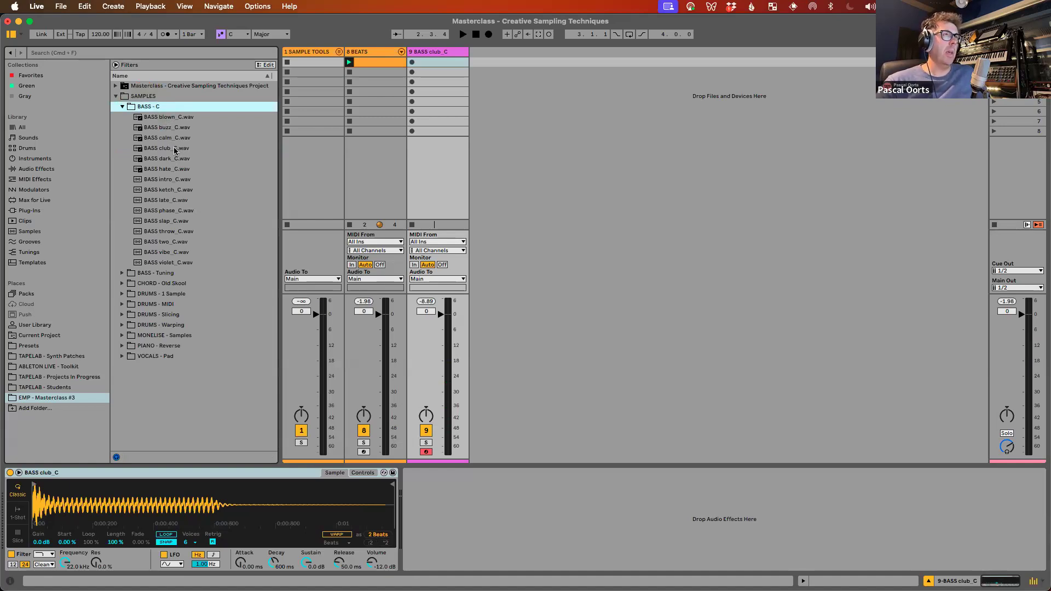
click(180, 474)
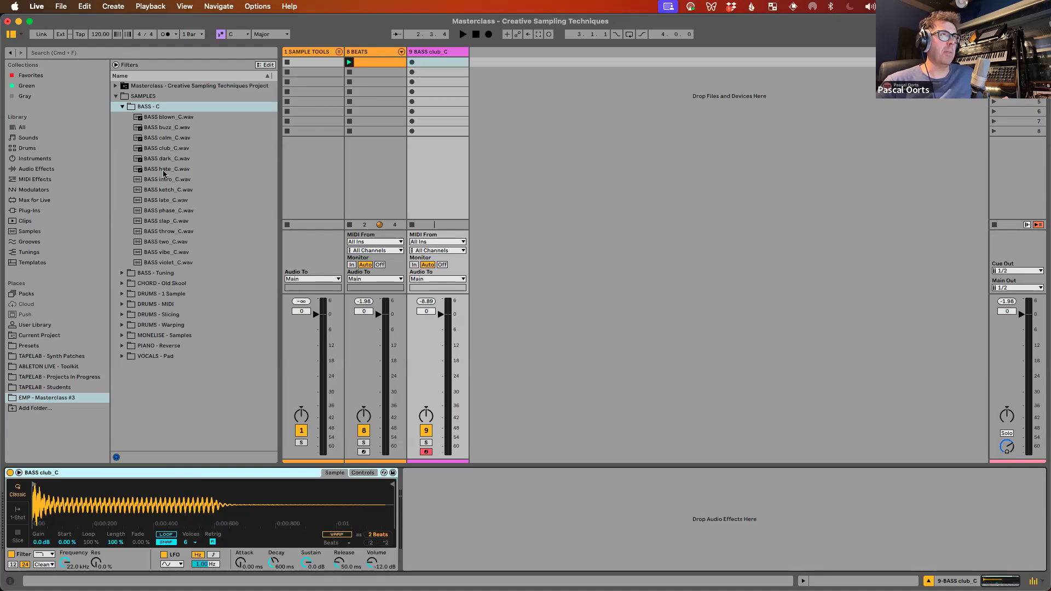
Step: Find the Tuner among the audio effects and add it after Simpler on the bass track
click(47, 174)
scroll(169, 316, down, 5)
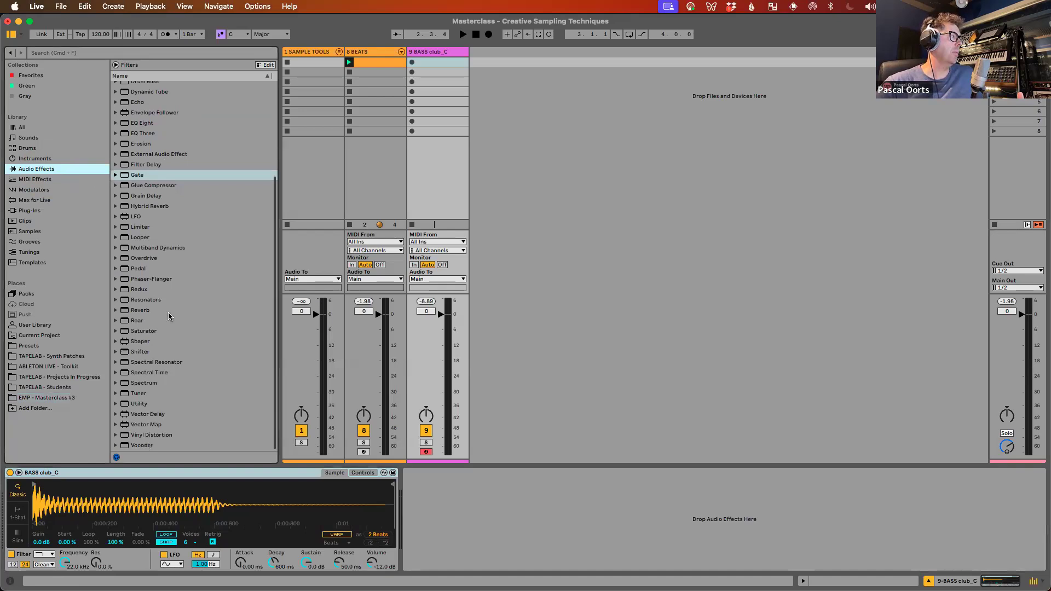
click(37, 178)
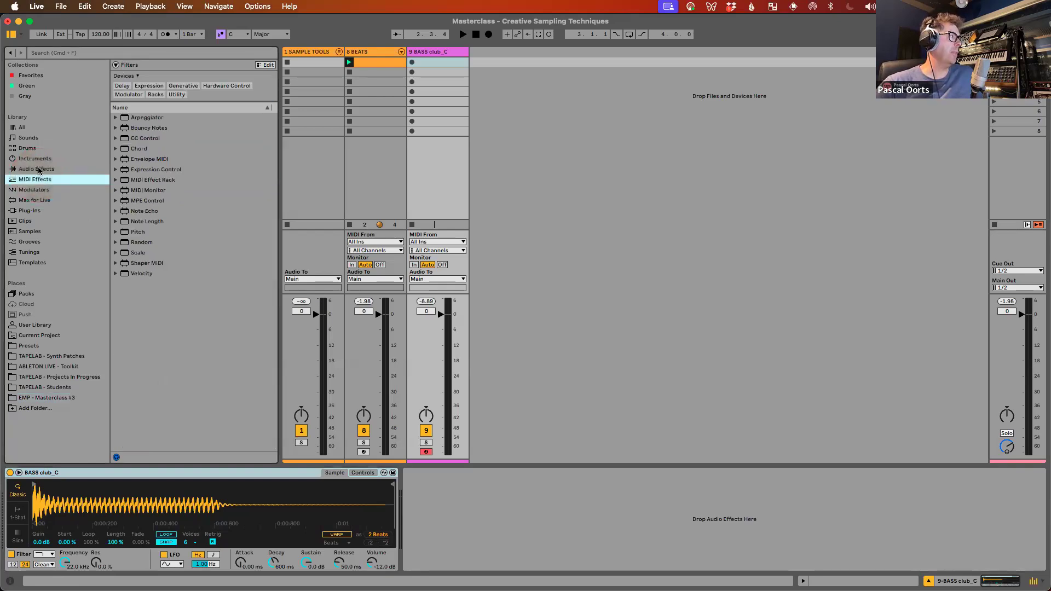
click(36, 169)
click(136, 394)
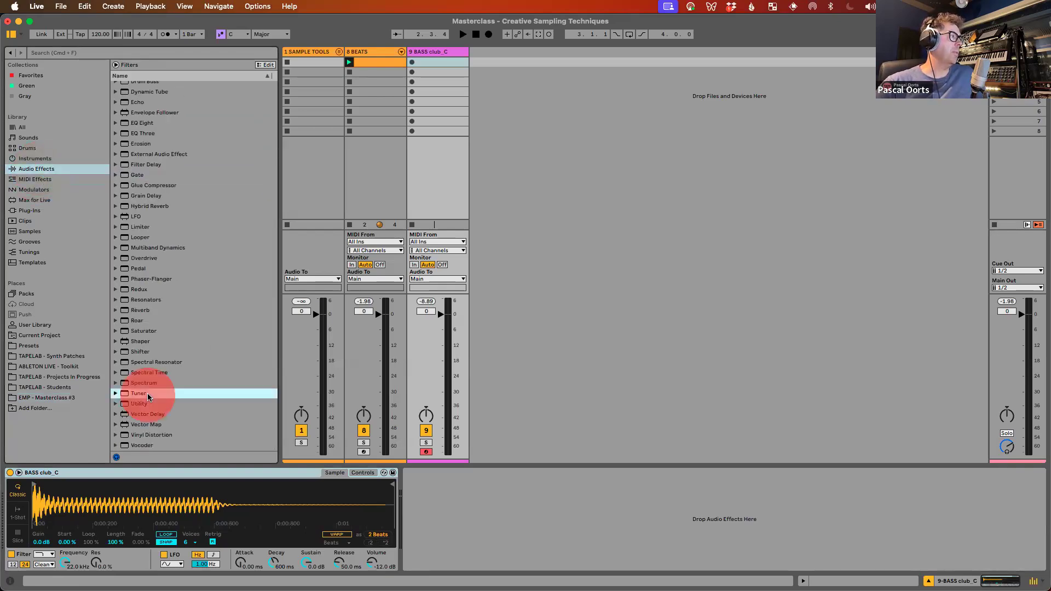
drag(135, 396, 454, 515)
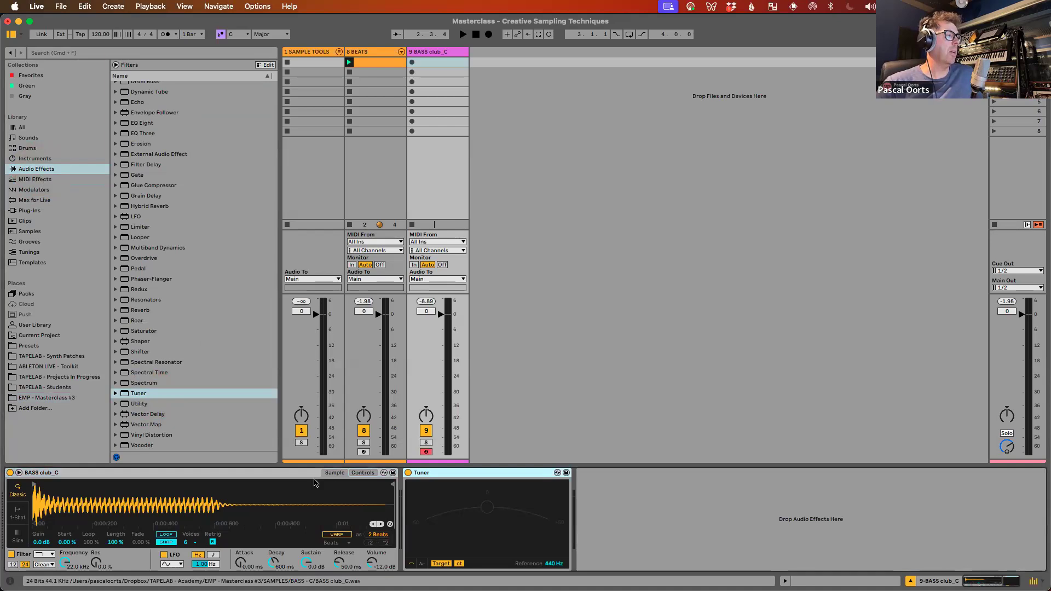
Step: Play the same C note repeatedly to check the BASS club_C sample's pitch in the Tuner
key(q)
key(q)
key(q)
key(q)
key(q)
key(q)
key(q)
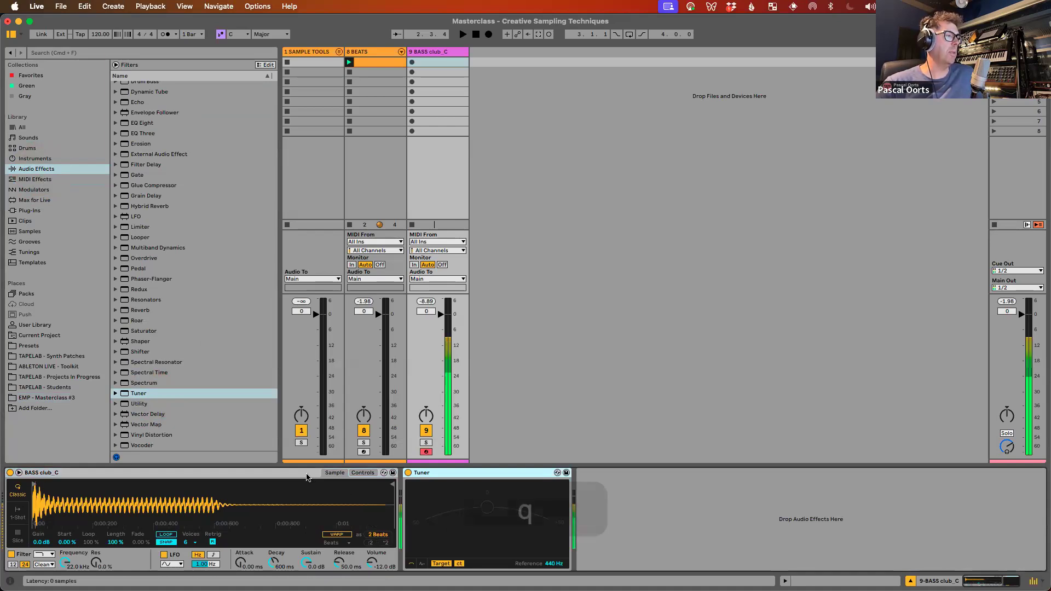
key(q)
key(q)
key(q)
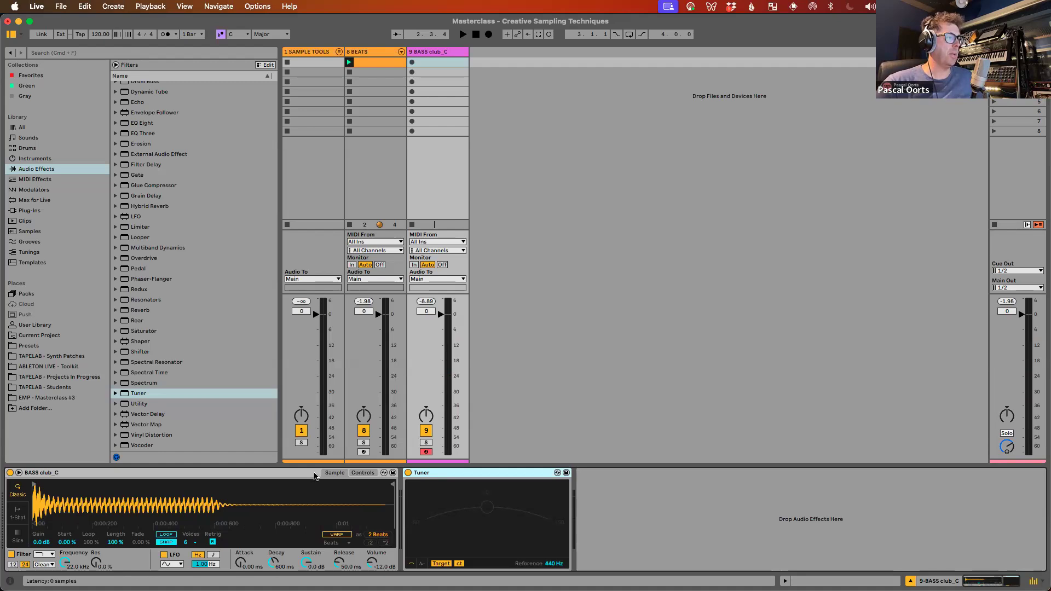
Step: Delete the BASS club_C Simpler and put a fresh empty Simpler in front of the Tuner
click(282, 472)
key(BackSpace)
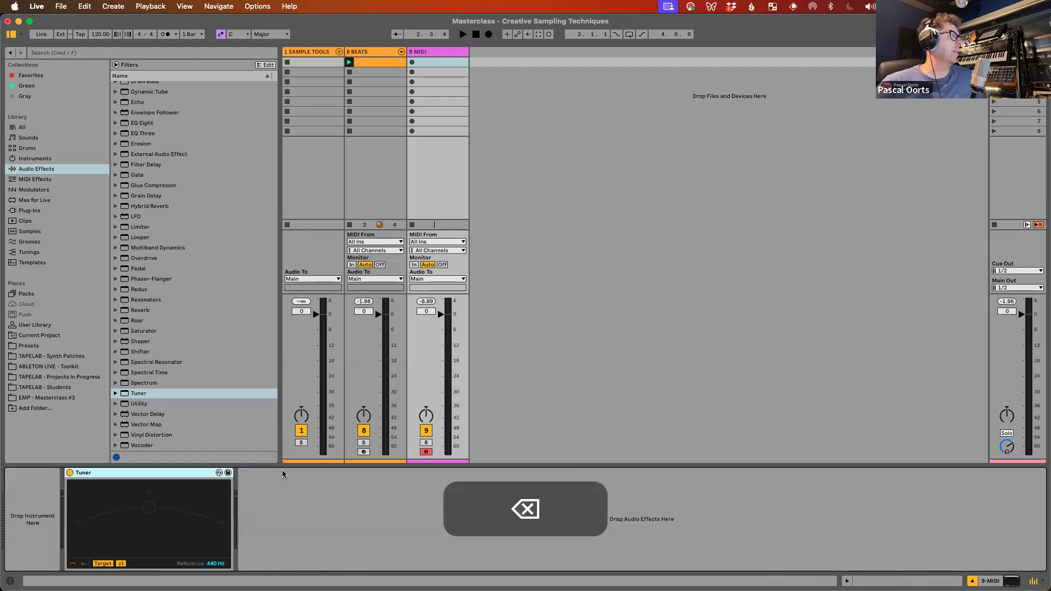
click(47, 159)
drag(138, 394, 43, 499)
Step: Collapse the BASS - C folder, open BASS - Tuning and load BASS - A1.wav into the empty Simpler
click(76, 399)
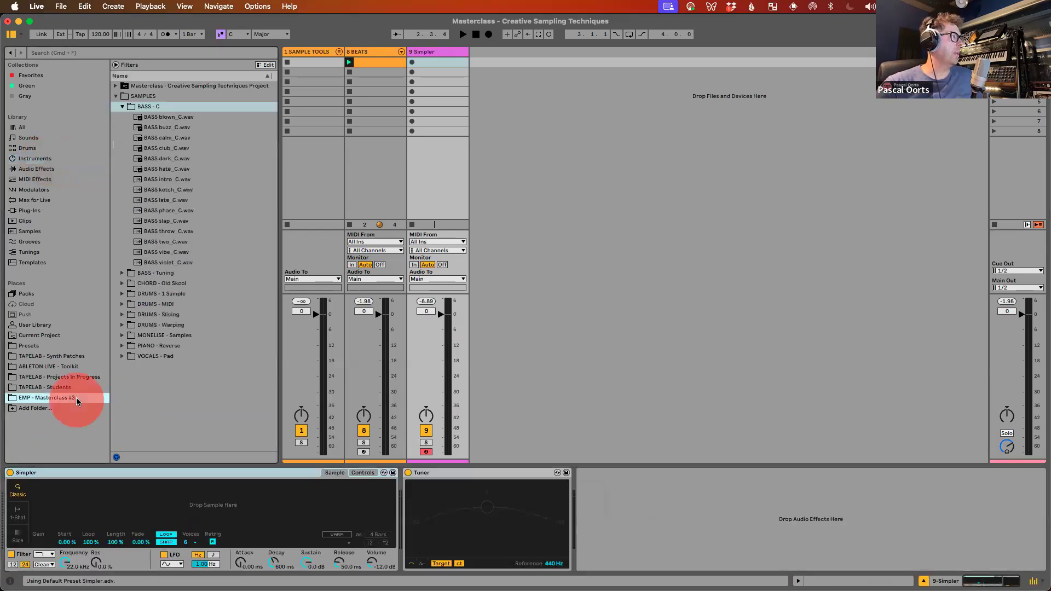
click(123, 107)
click(129, 118)
click(122, 116)
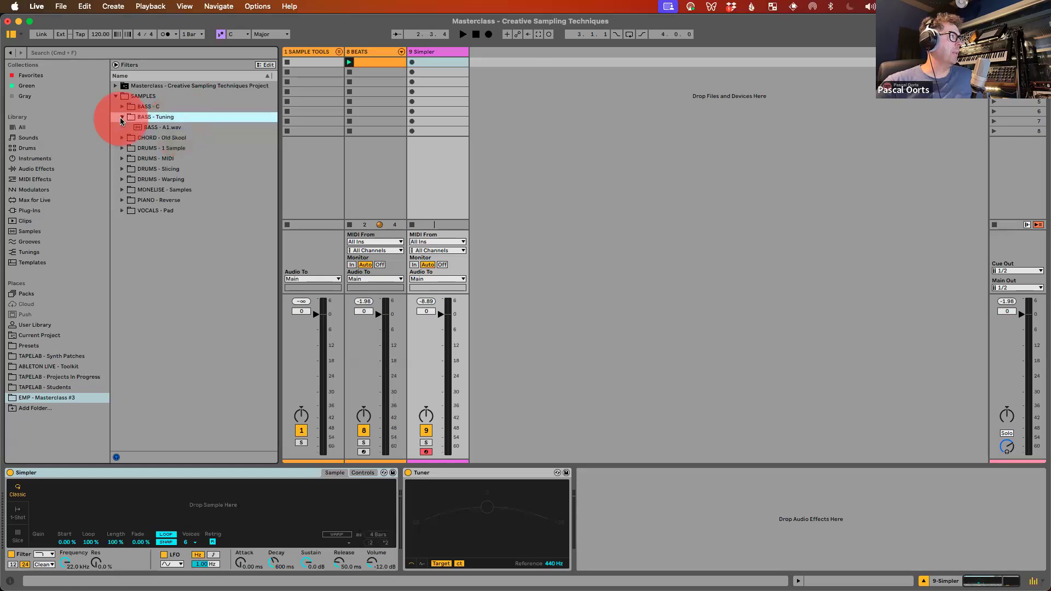
click(203, 125)
drag(167, 128, 218, 512)
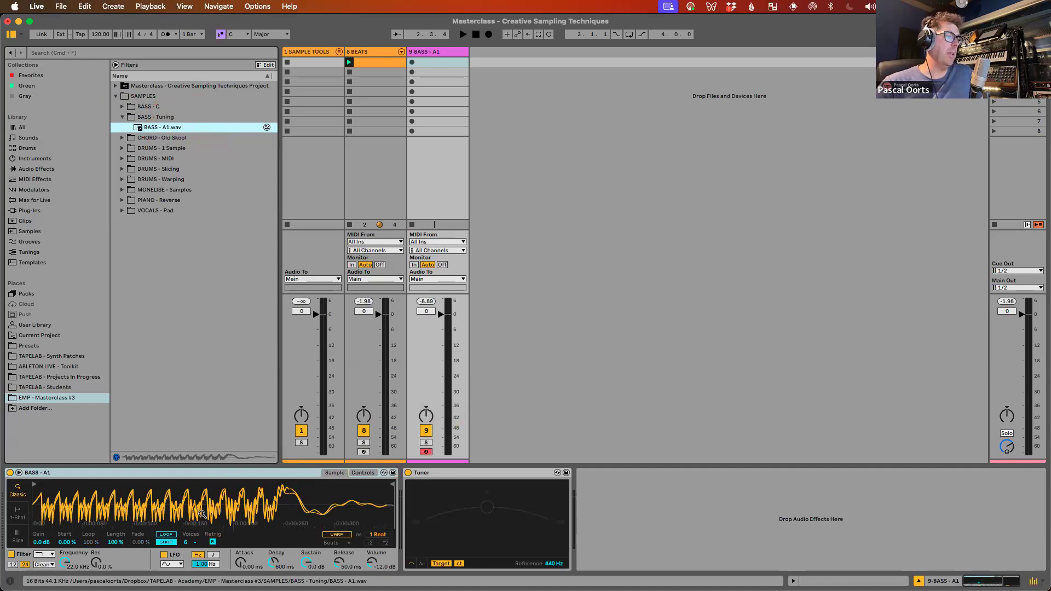
Step: Play the C note repeatedly to read the BASS - A1 sample's pitch in the Tuner
key(q)
key(q)
key(q)
key(q)
key(q)
key(q)
key(q)
key(q)
key(q)
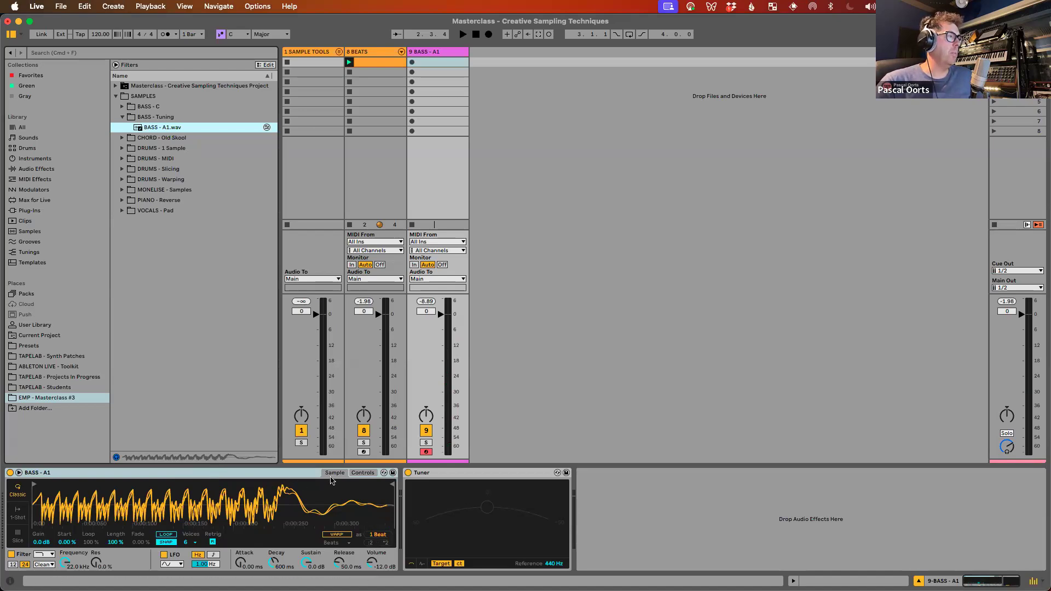
Step: Compare Simpler's Sample and Controls views, finishing on the Controls view with the Detune parameter selected
click(331, 477)
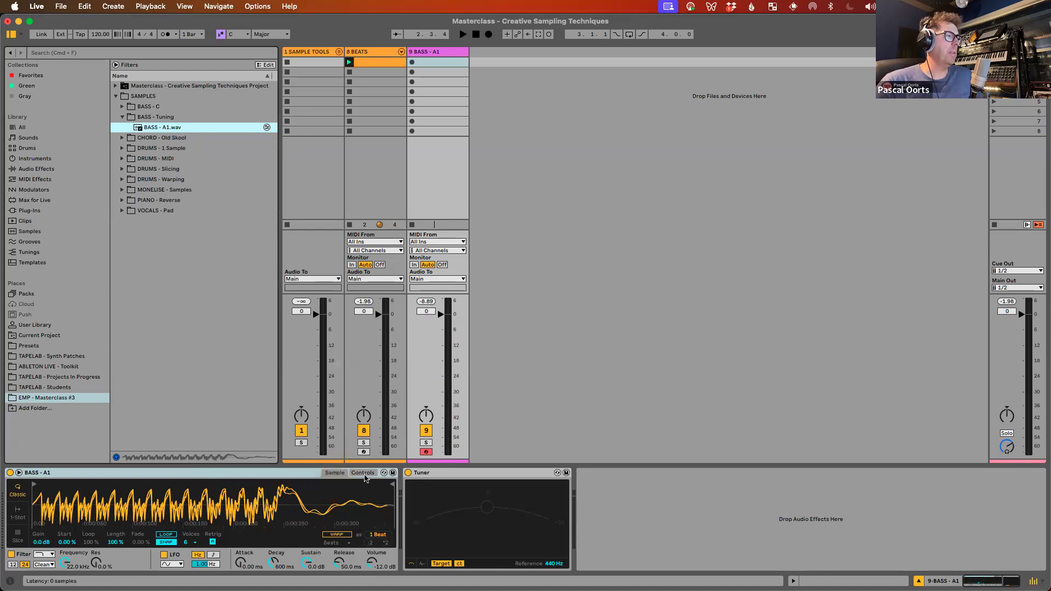
click(362, 474)
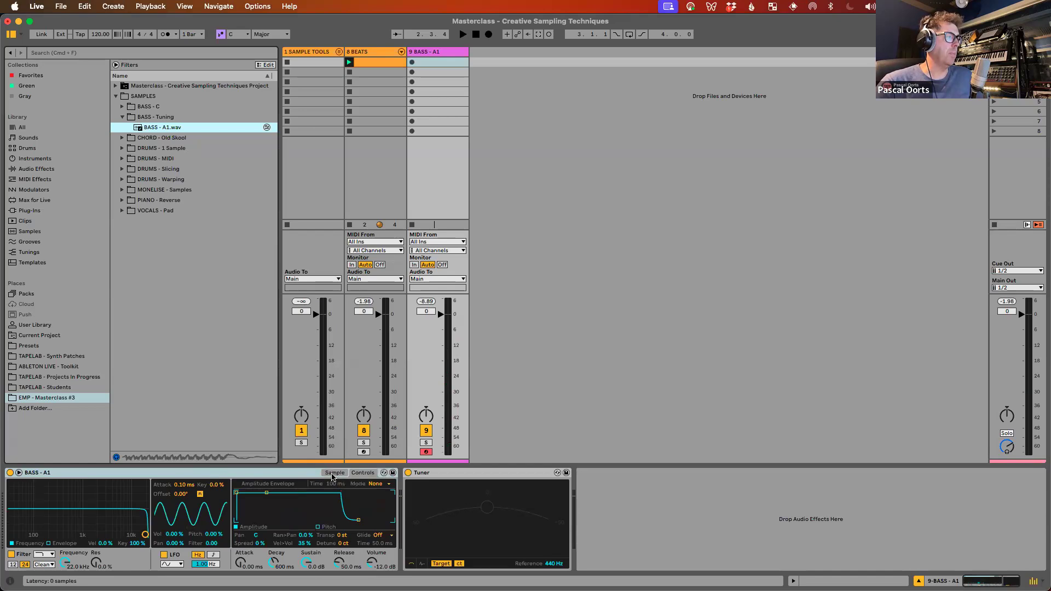
click(334, 474)
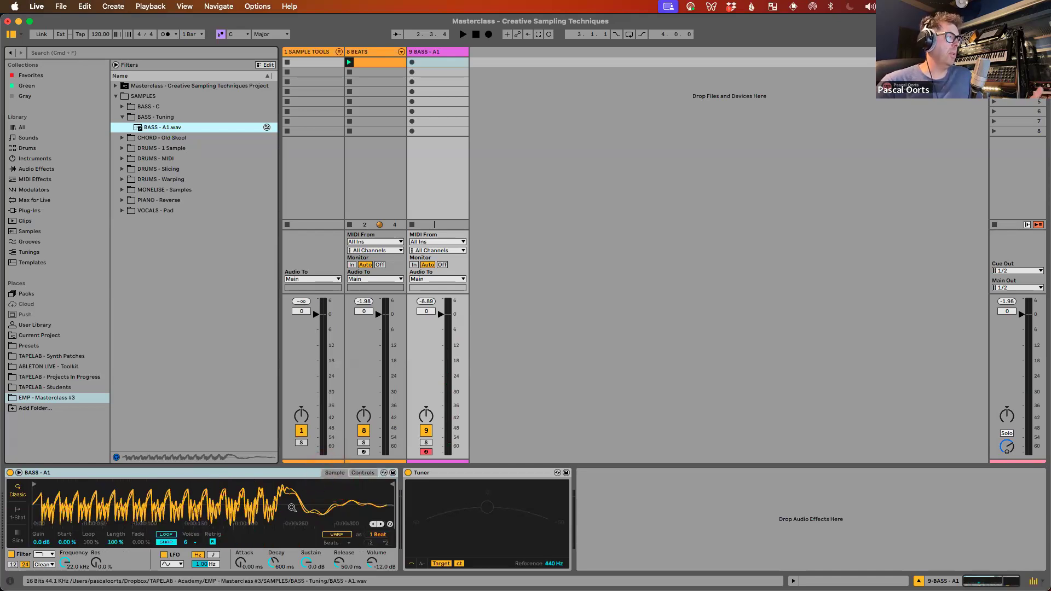
click(362, 473)
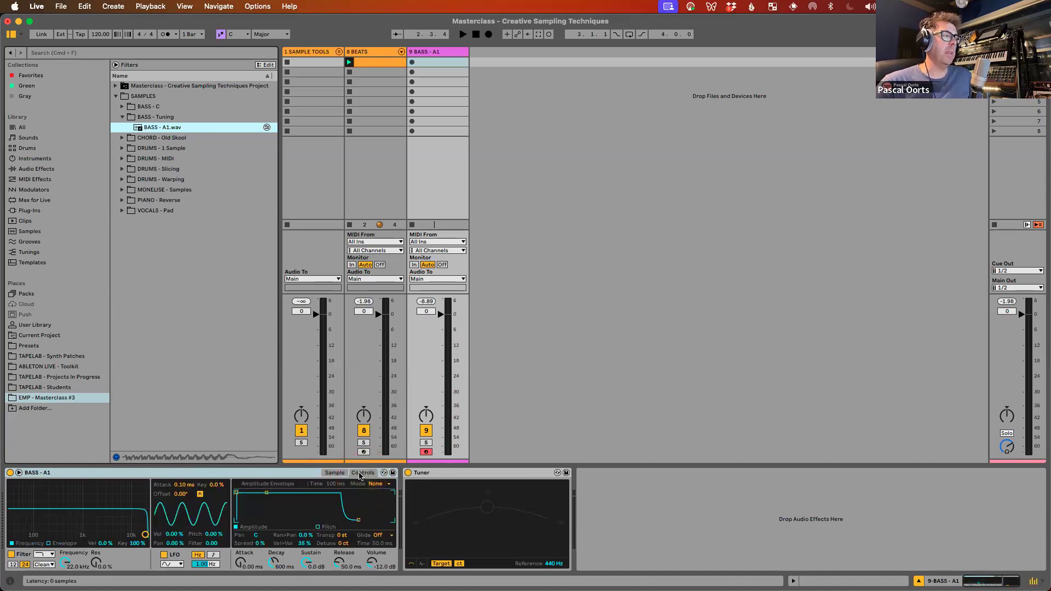
click(360, 474)
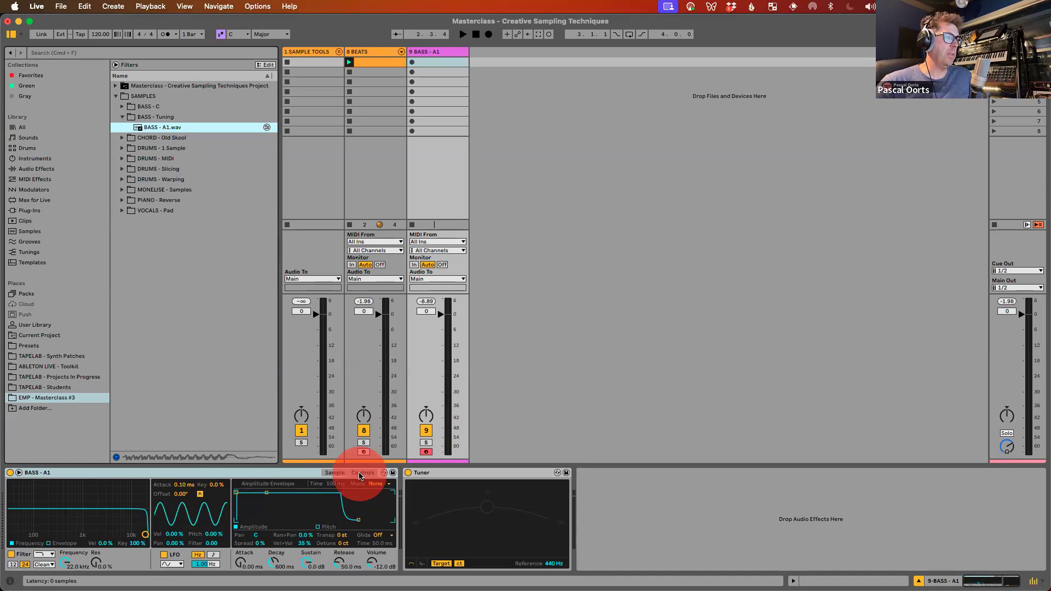
click(343, 544)
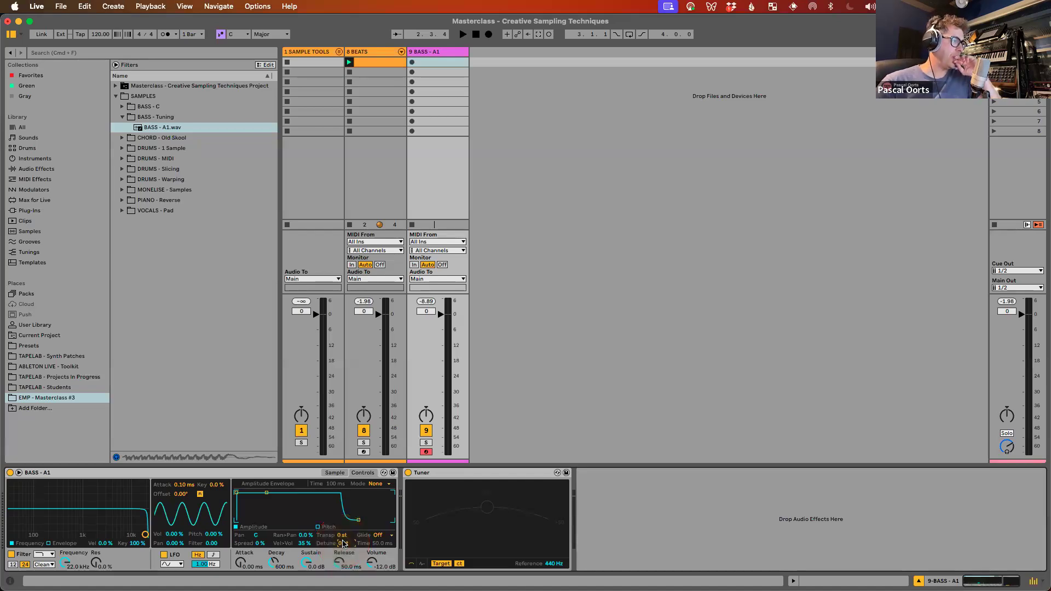
Step: Select the Tuner and play the C note again to recheck the untransposed sample's pitch
click(457, 474)
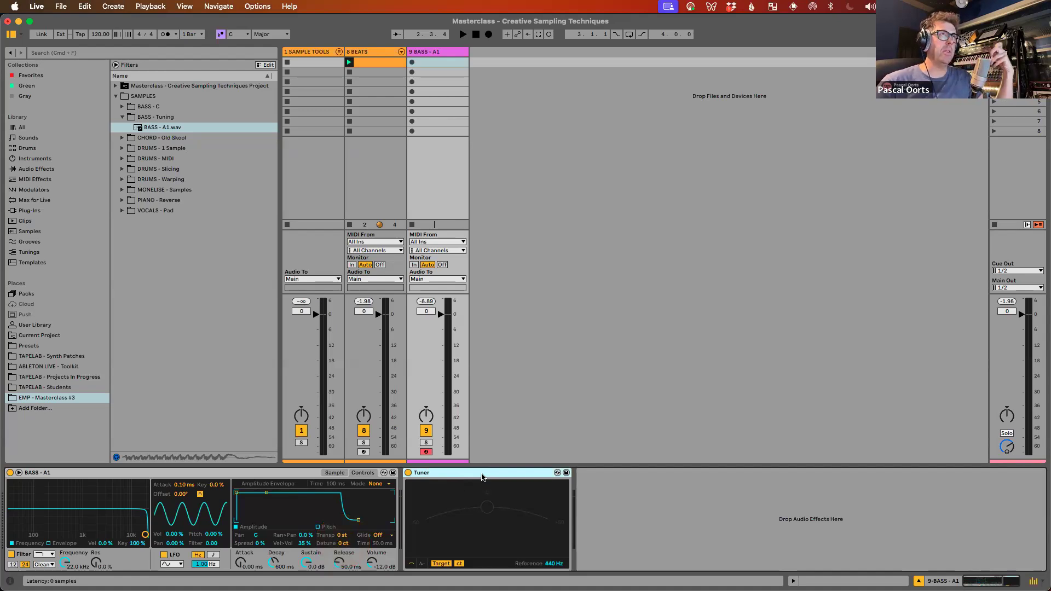
key(q)
key(q)
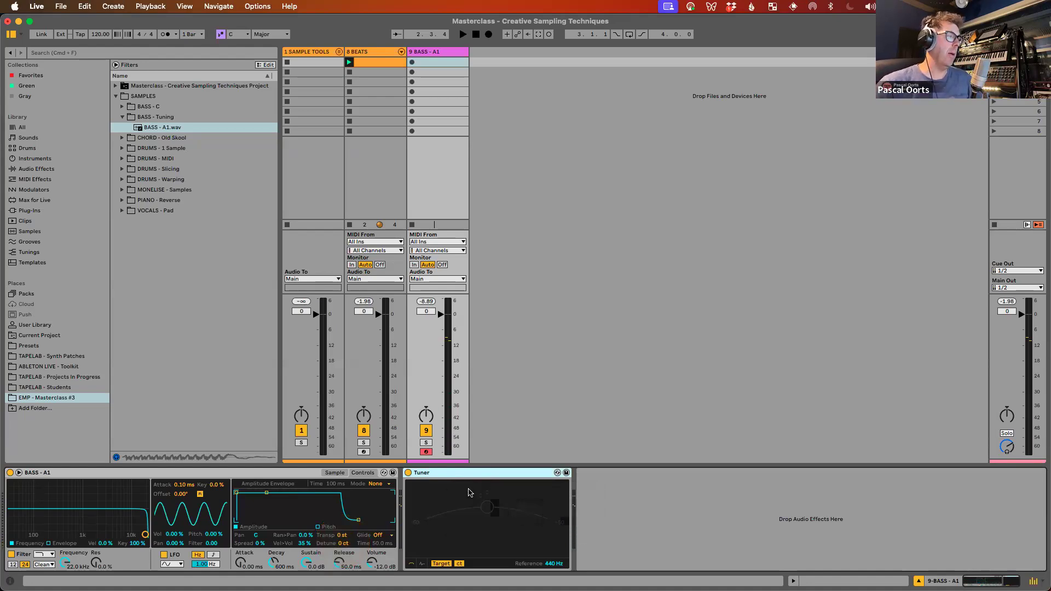
Step: Raise Simpler's Transpose to +4 st while playing the C note repeatedly to check the pitch in the Tuner
click(339, 537)
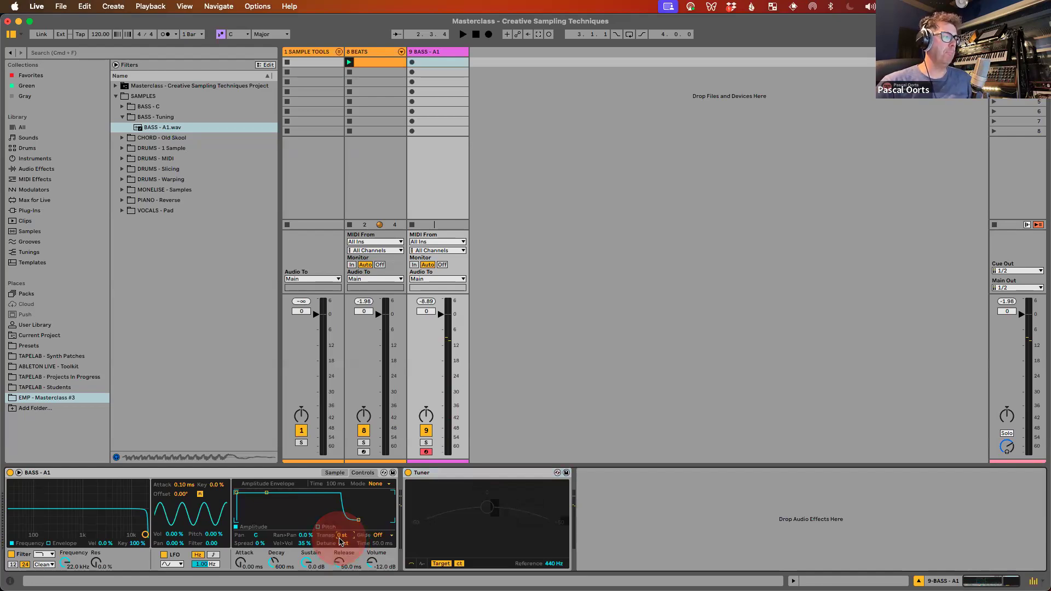
key(q)
key(q)
key(q)
drag(339, 539, 340, 534)
key(q)
key(q)
key(q)
key(q)
key(q)
key(q)
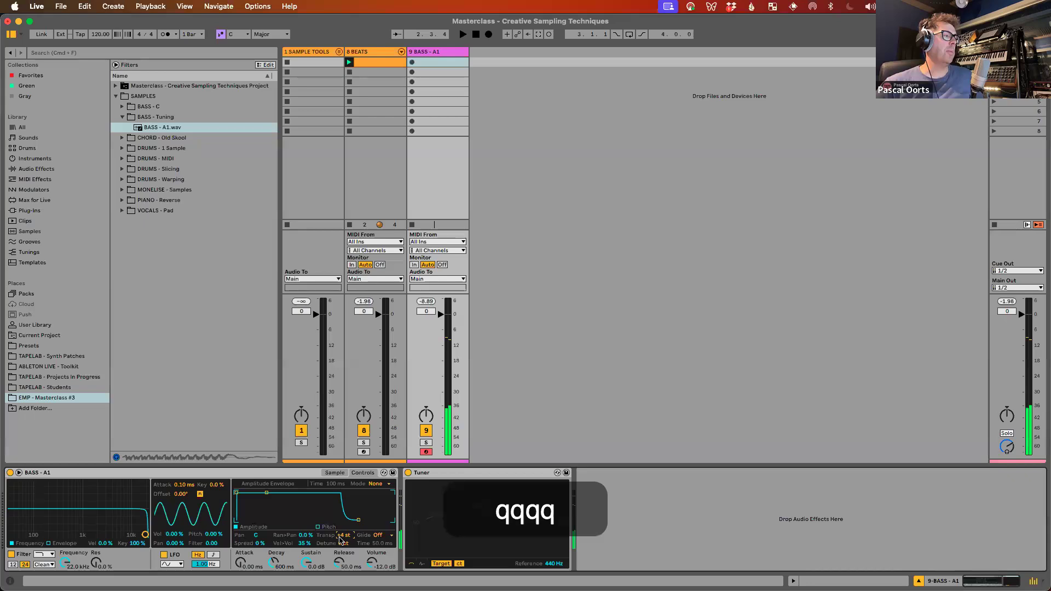
key(q)
key(q)
key(q)
key(q)
key(q)
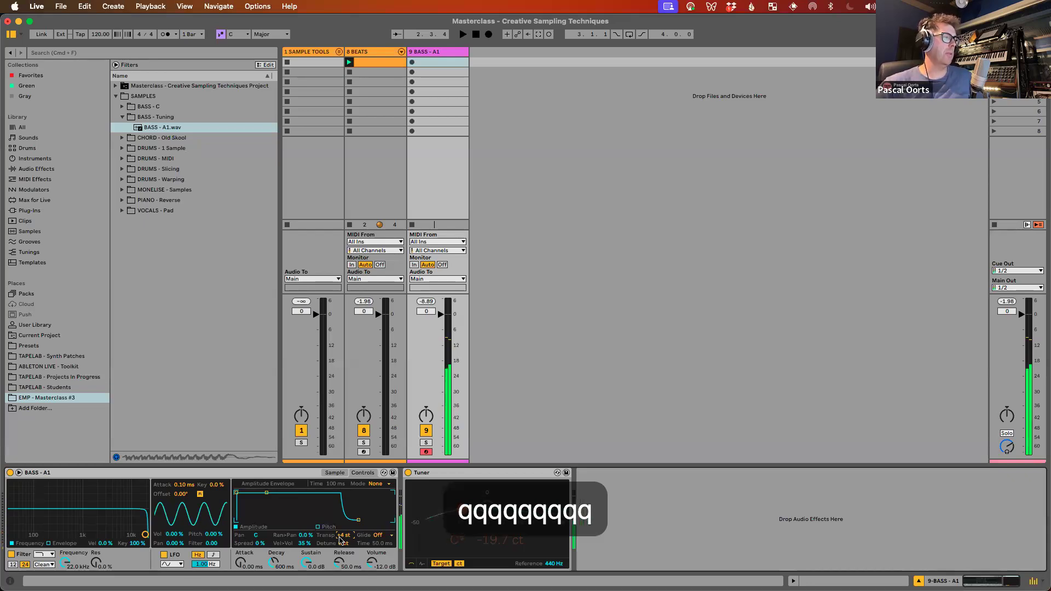
Step: Set Simpler's Transpose to +3 st and play the C note again to check the tuning
drag(340, 540, 342, 539)
key(q)
key(q)
key(q)
key(q)
key(q)
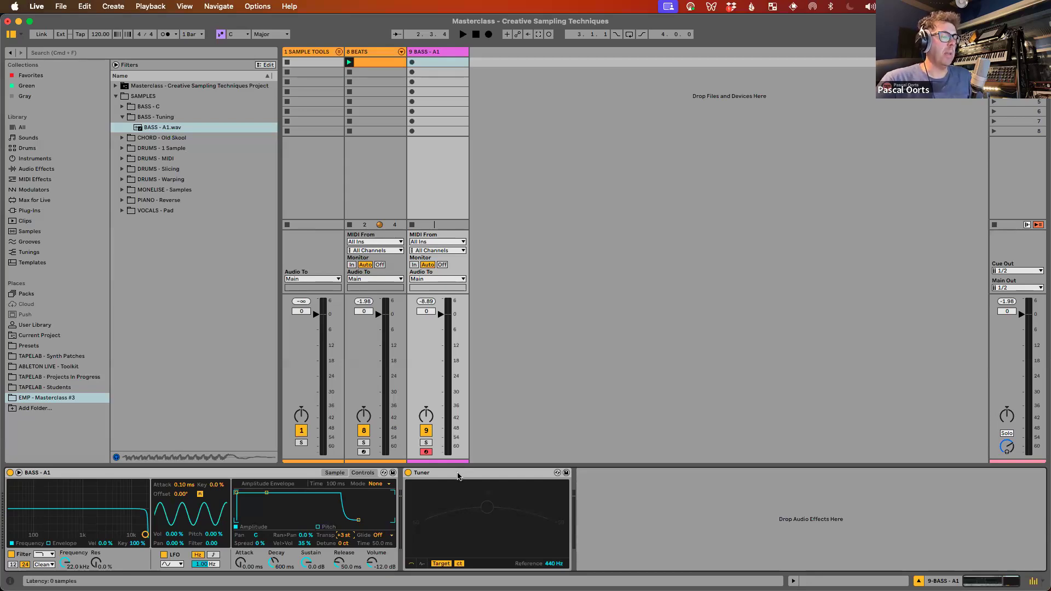
Step: Review Simpler's Sample and Controls views and find where Tuner sits among the Audio Effects
click(334, 472)
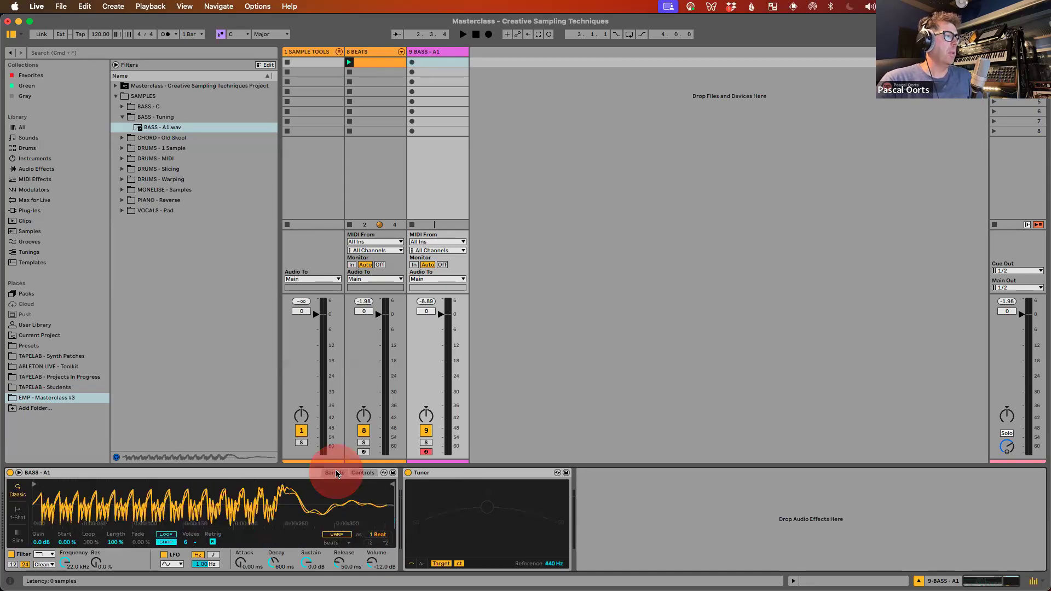
click(208, 504)
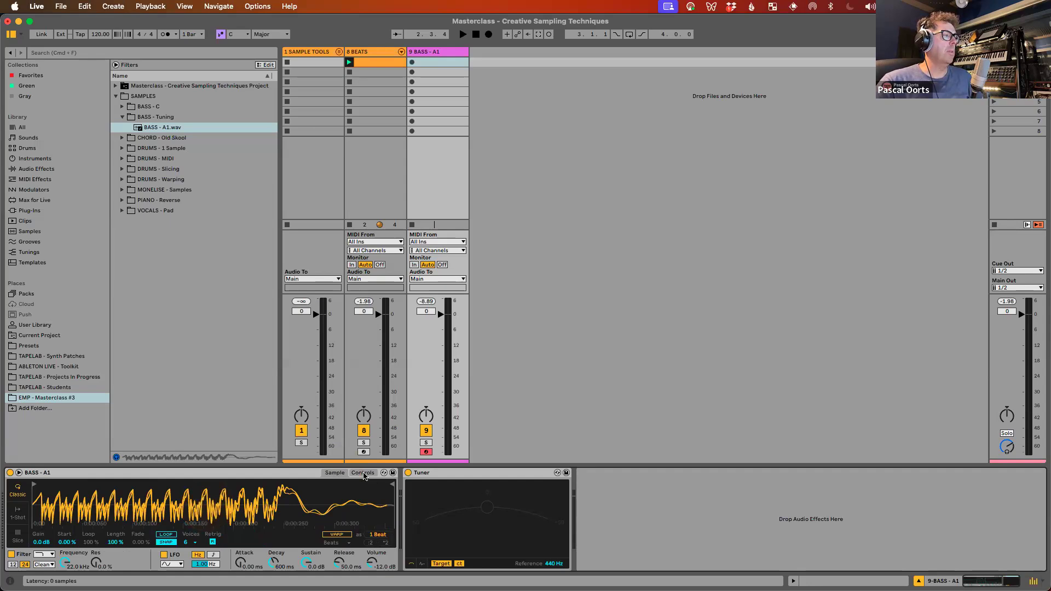
click(362, 473)
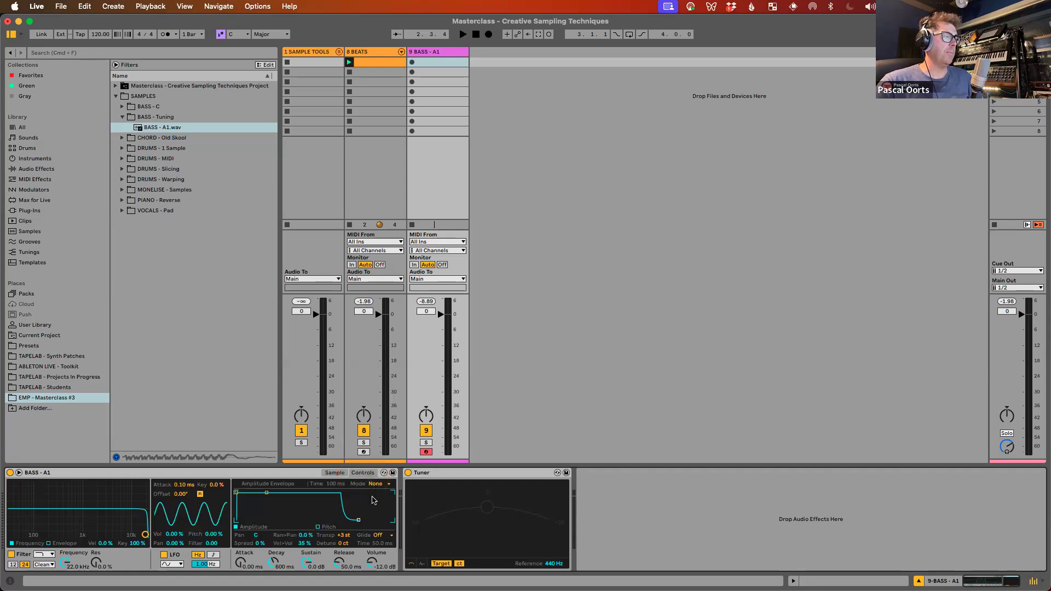
click(476, 480)
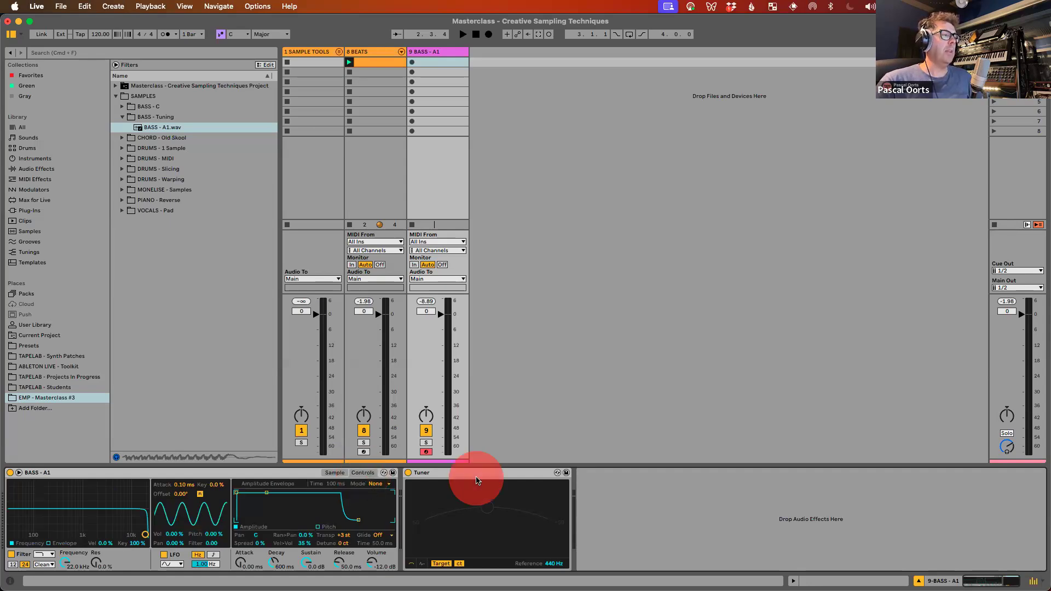
click(39, 168)
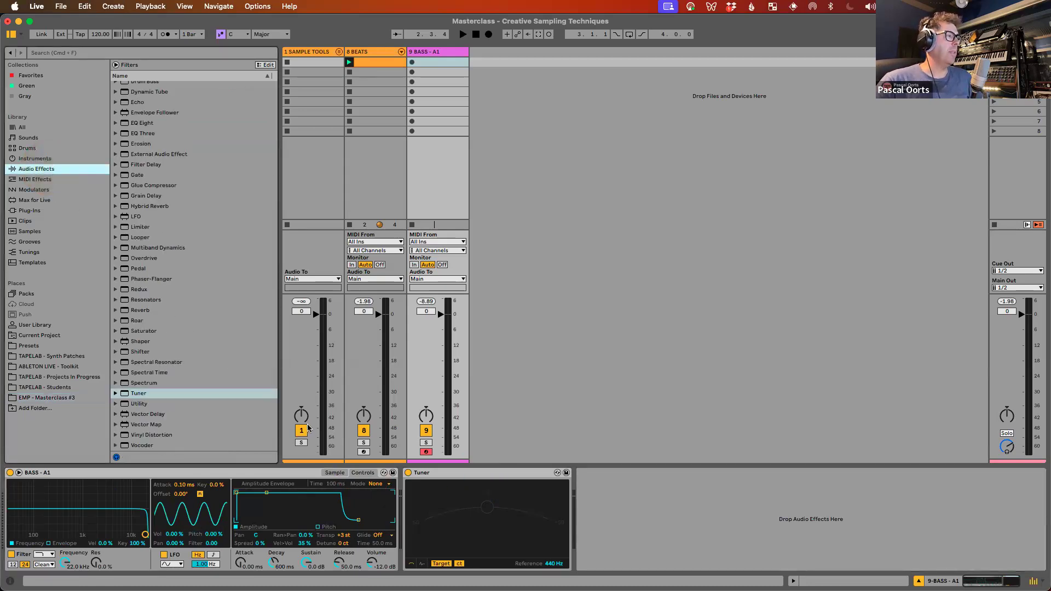
click(364, 476)
click(342, 542)
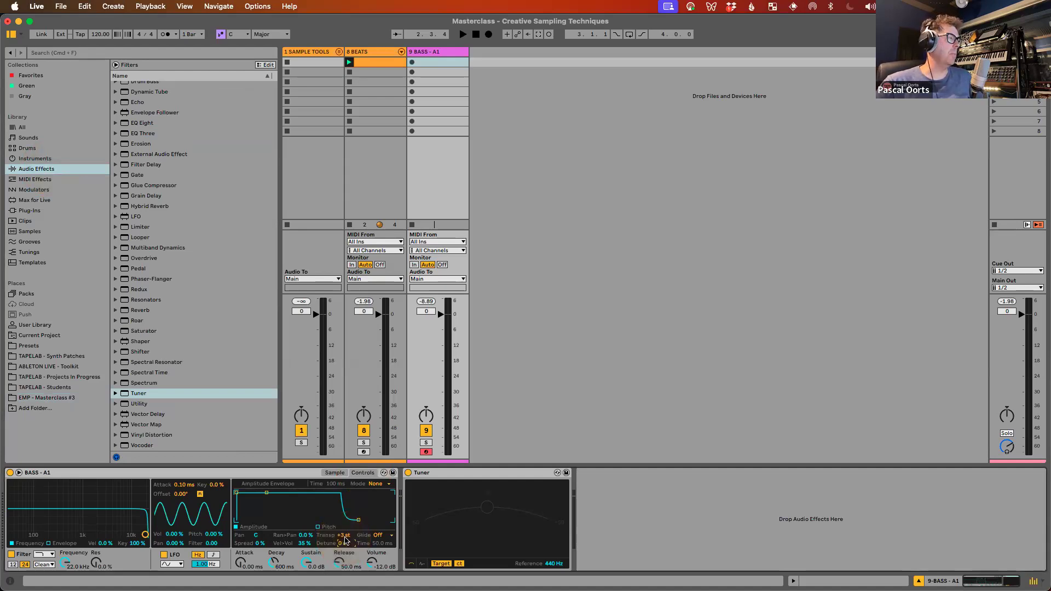
Step: Delete the Tuner from the BASS - A1 track
click(489, 524)
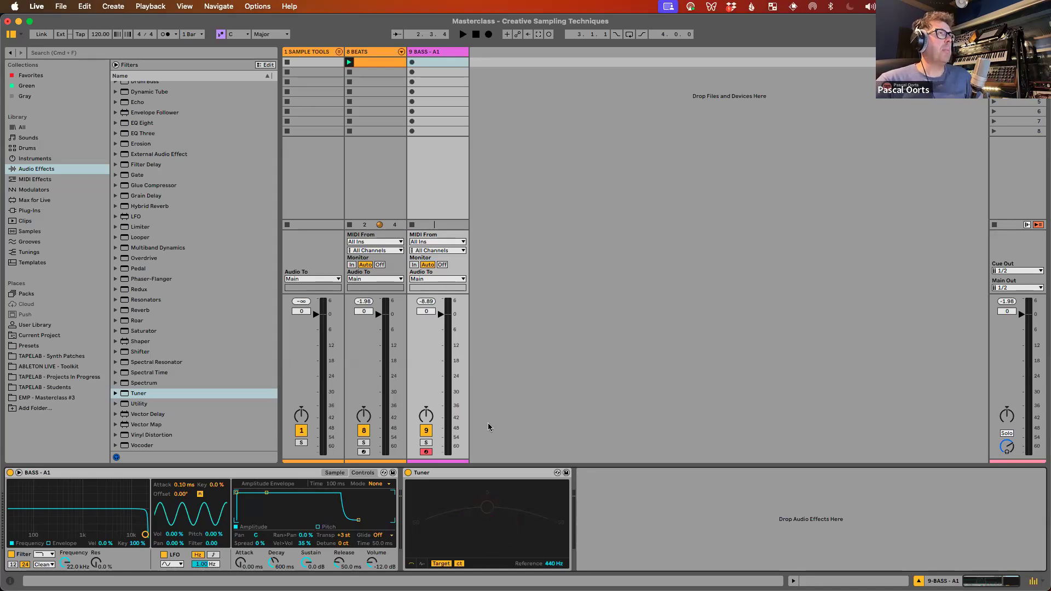
click(485, 475)
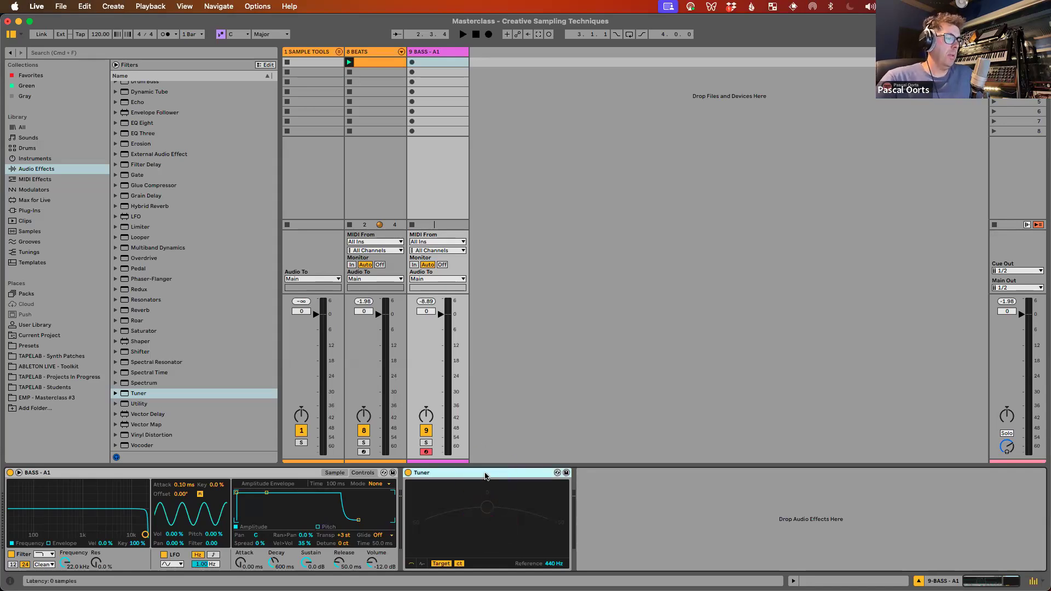
key(BackSpace)
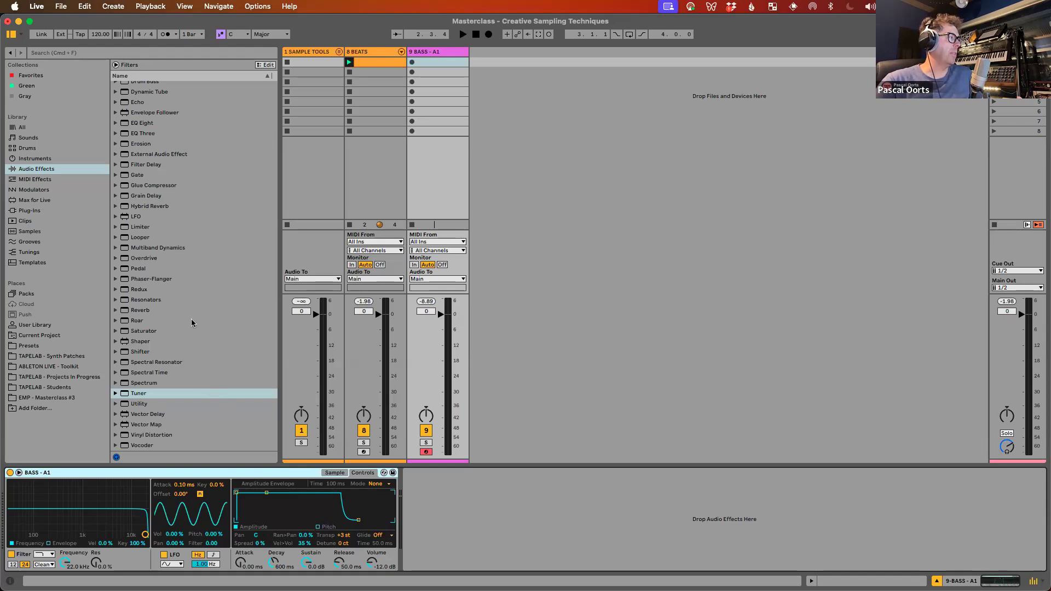
Step: Insert a new MIDI track after BASS - A1 and load an empty Simpler onto it
click(511, 83)
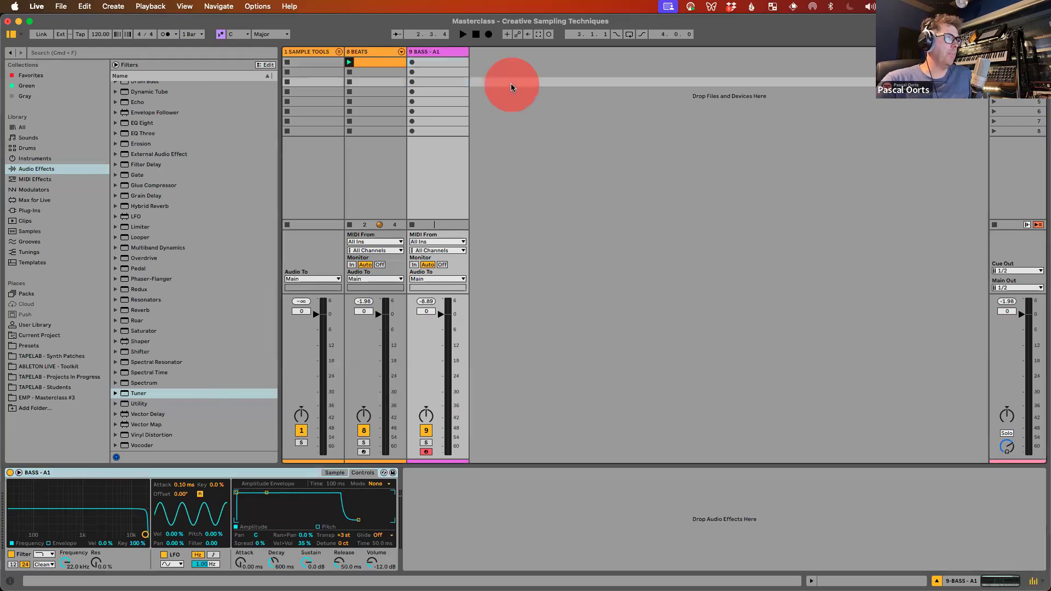
right_click(503, 55)
click(550, 69)
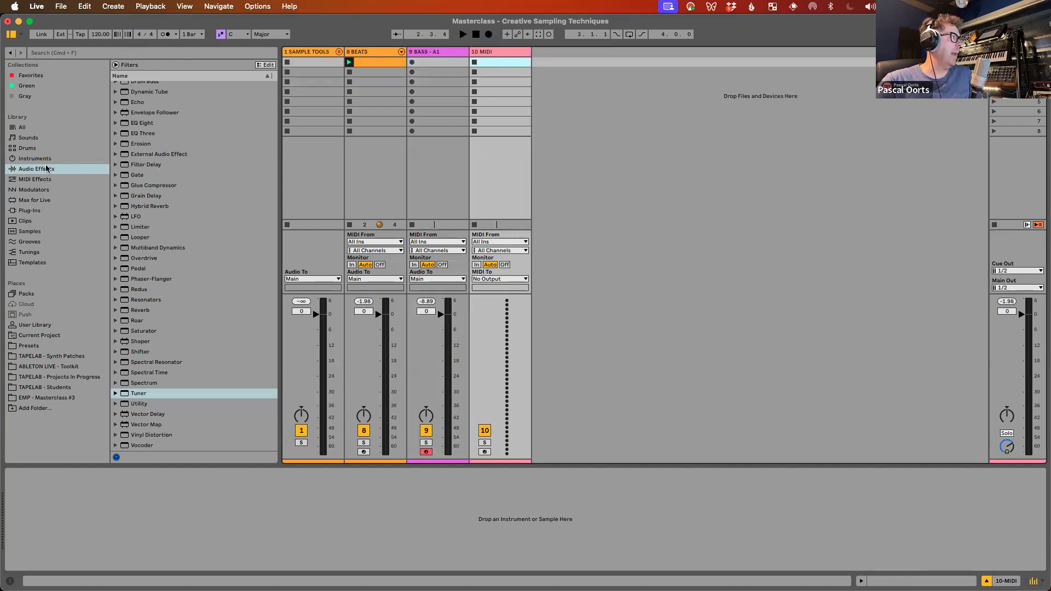
click(48, 160)
drag(141, 396, 508, 194)
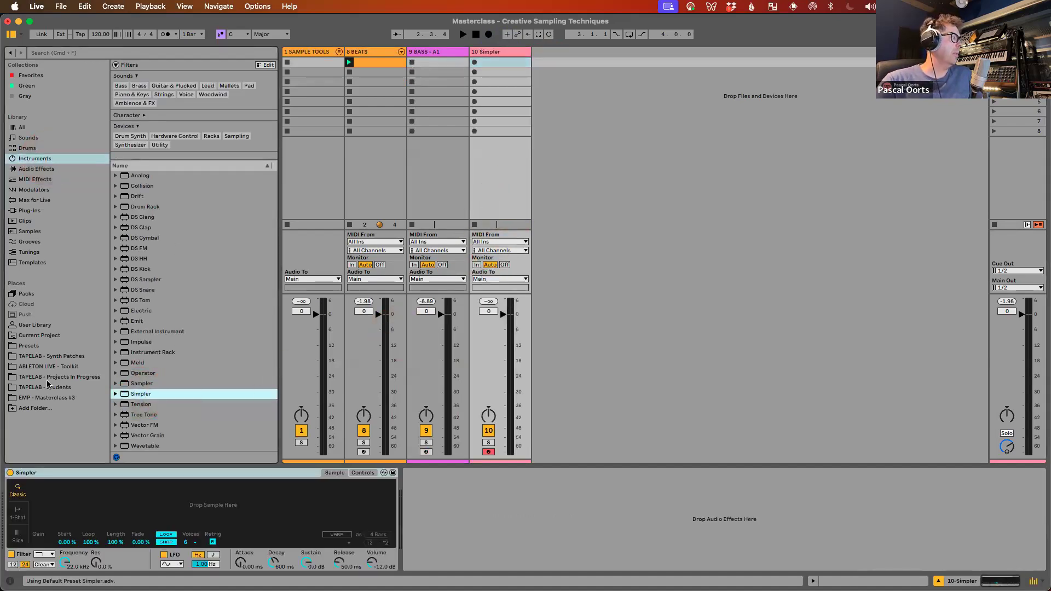
Step: Collapse BASS - Tuning in the EMP - Masterclass #3 samples, open CHORD - Old Skool and load Chord Gm.wav into the empty Simpler
click(60, 398)
click(141, 117)
click(121, 117)
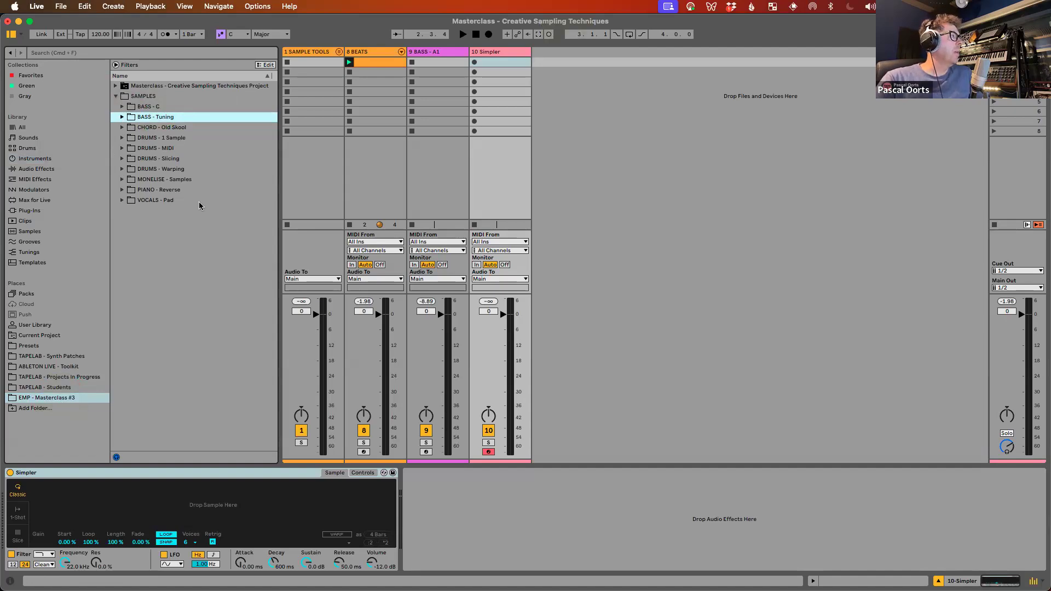
click(186, 127)
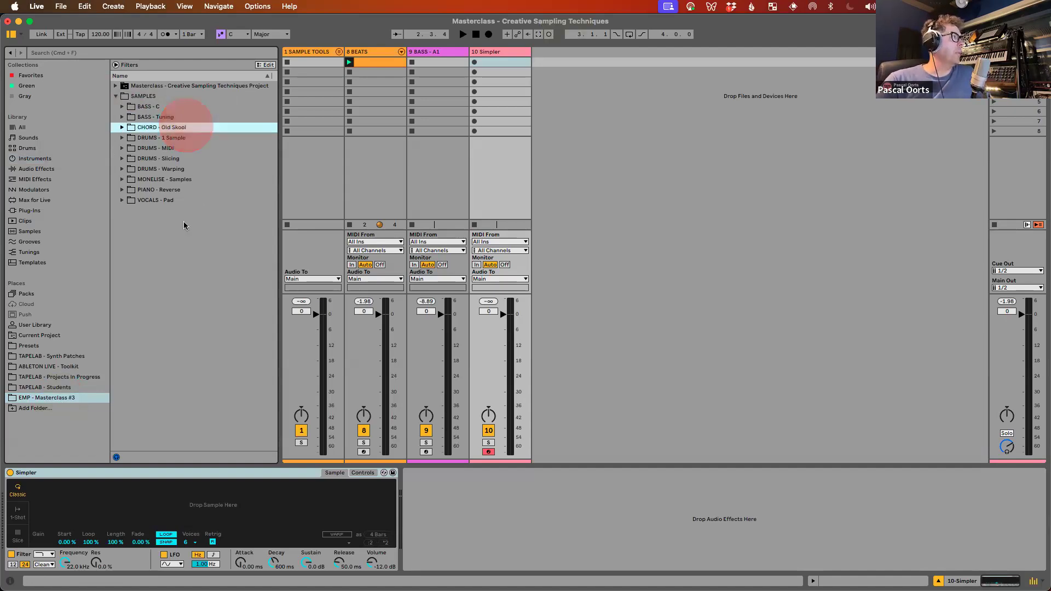
click(121, 127)
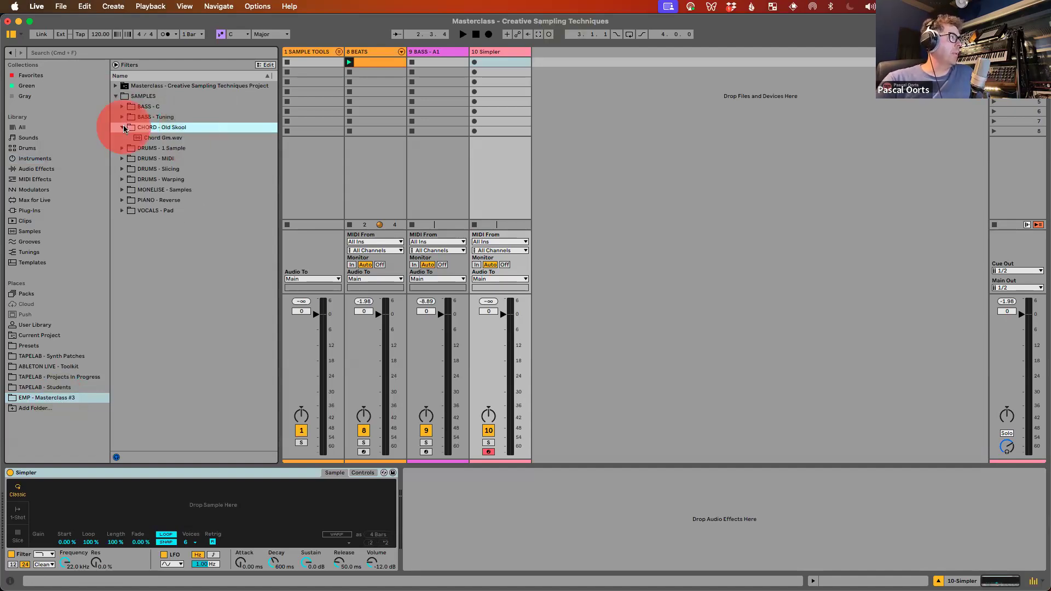
click(190, 138)
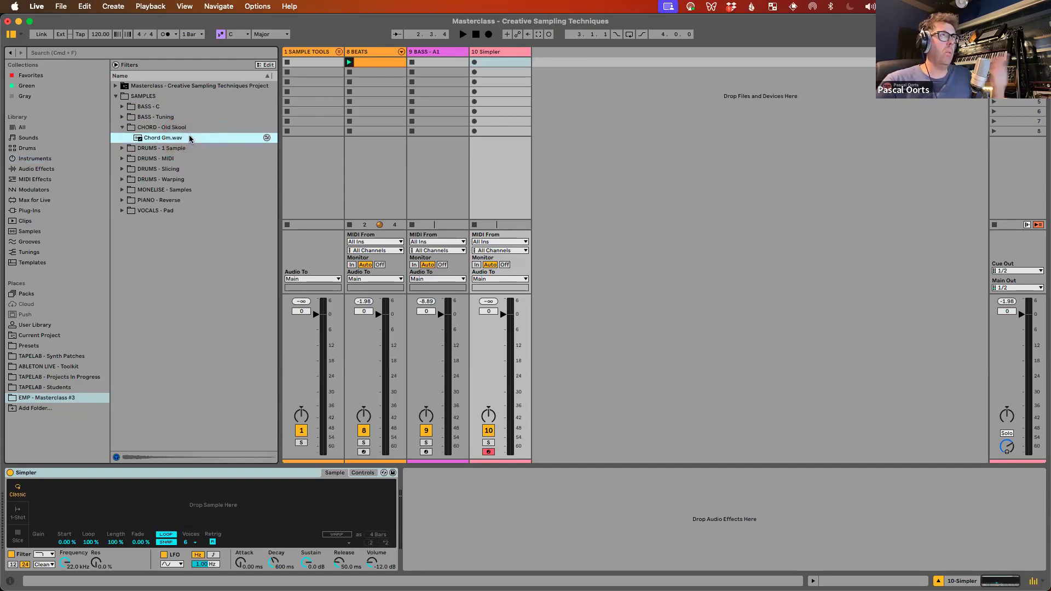
drag(147, 141, 207, 514)
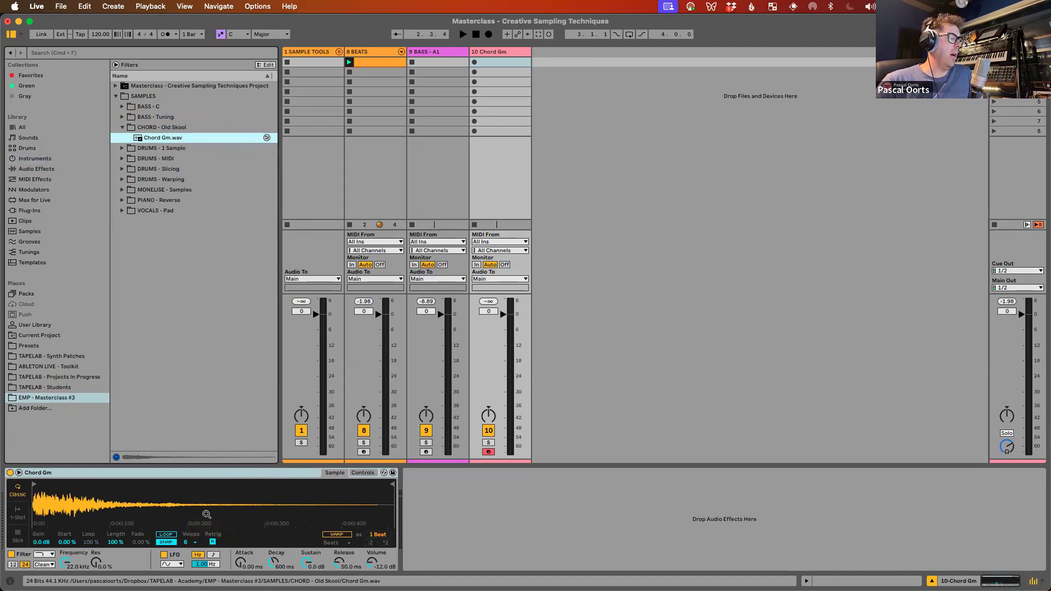
Step: Play the Chord Gm sample at two different pitches to audition it
key(q)
key(q)
key(s)
key(s)
key(s)
key(s)
key(q)
key(q)
key(s)
key(s)
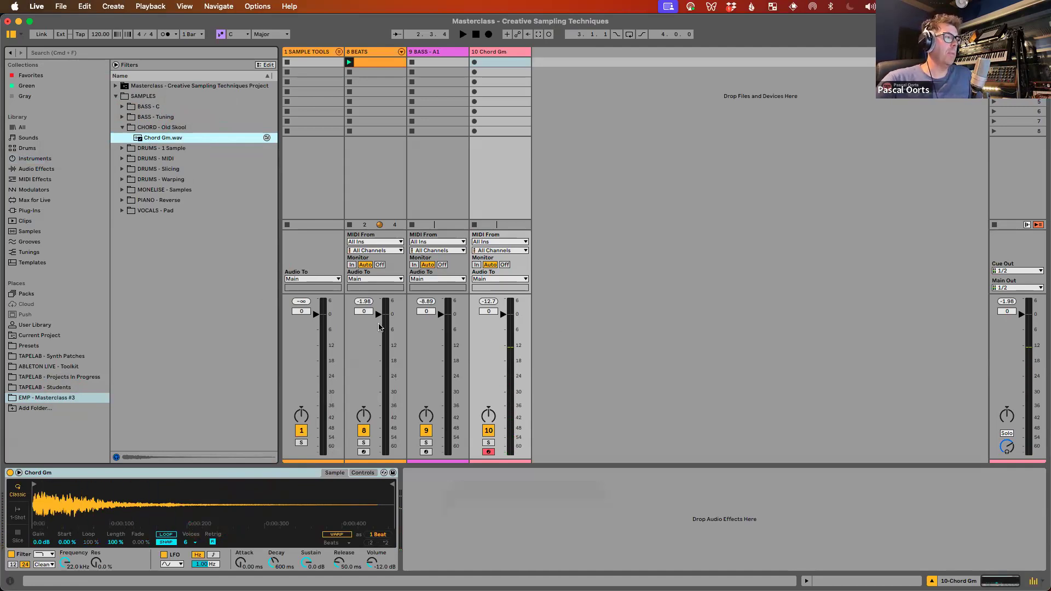
Step: Raise the Chord Gm Simpler's Volume to -4.00 dB and play the chord again to check its level
click(373, 566)
drag(374, 566, 372, 572)
key(q)
key(q)
key(s)
key(s)
key(s)
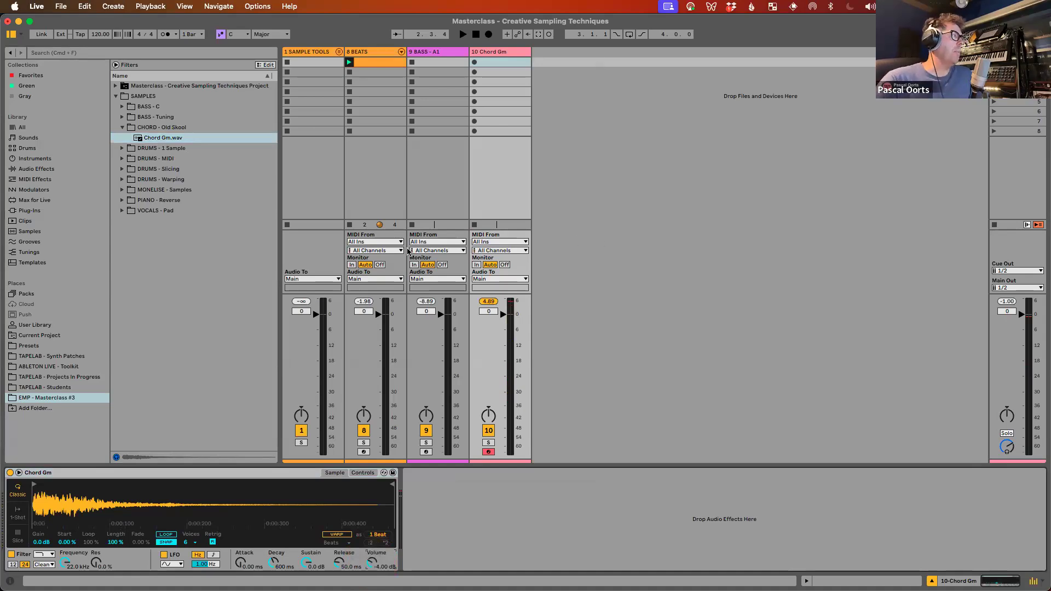
Step: Add the Redux audio effect after Simpler on the Chord Gm track
click(38, 169)
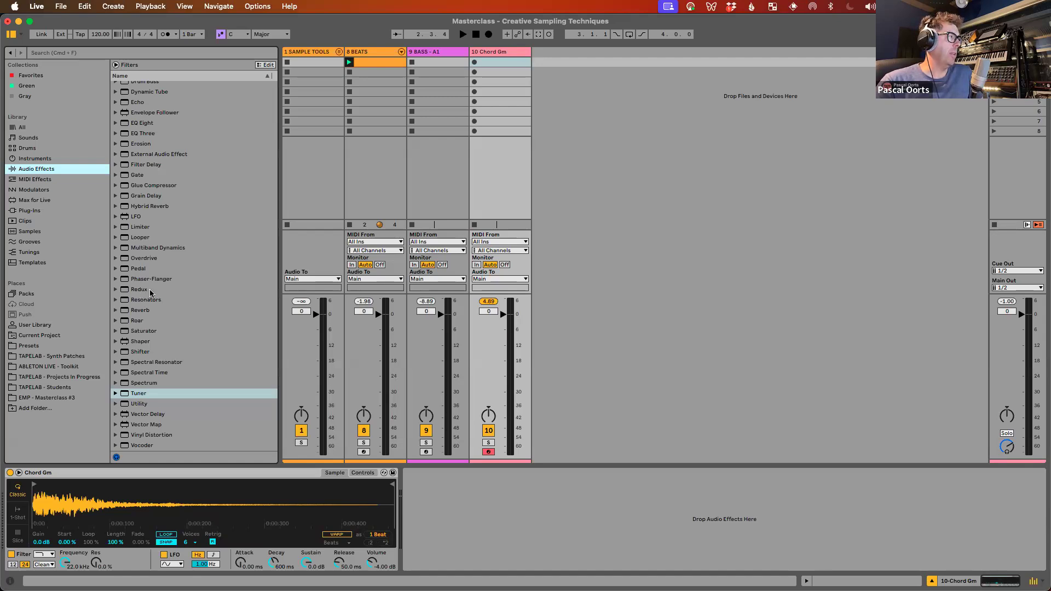
click(151, 292)
drag(151, 292, 474, 517)
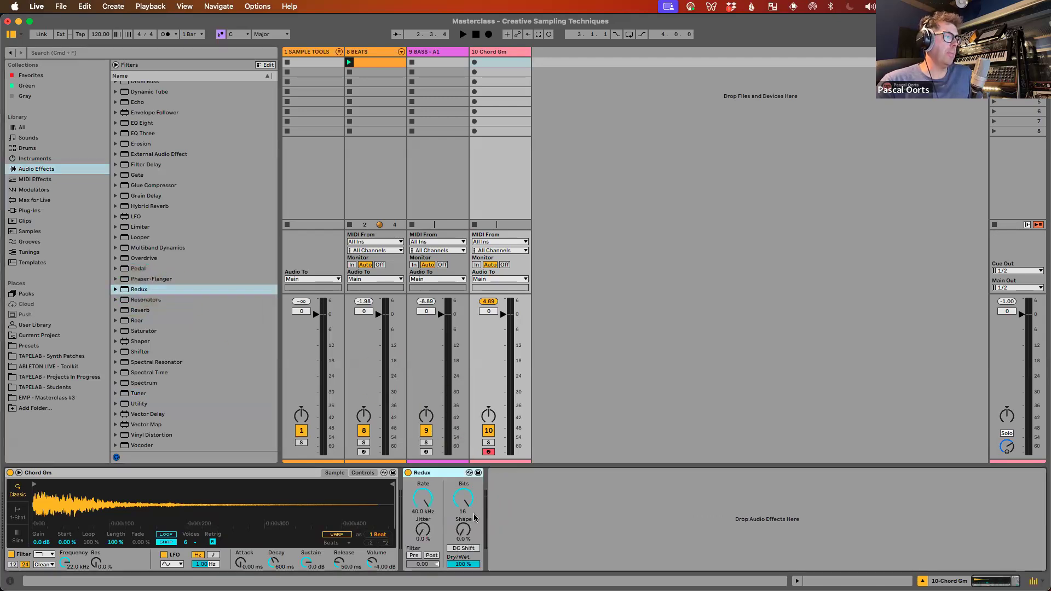
click(444, 478)
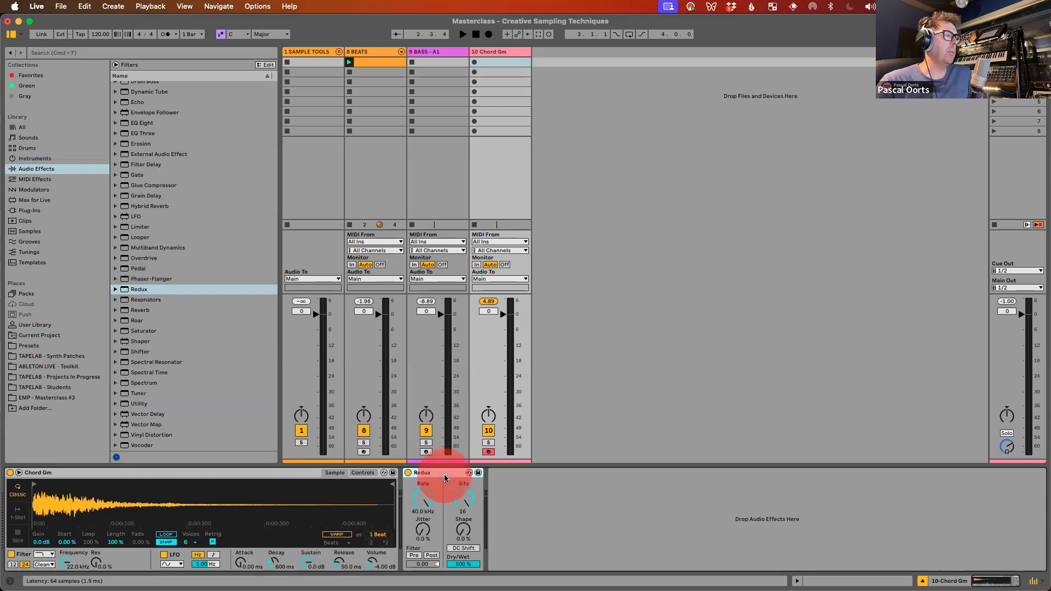
Step: Lower the Redux Rate to 14.0 kHz and compare the chord with the effect on and off
click(423, 498)
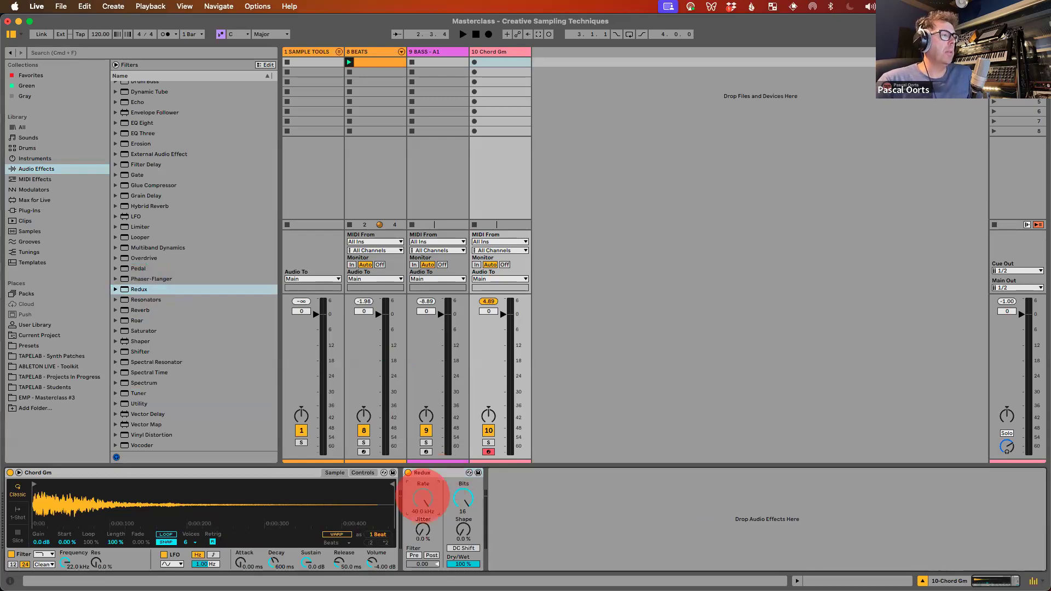
mouse_move(421, 498)
mouse_down()
mouse_move(422, 529)
mouse_move(422, 497)
mouse_up()
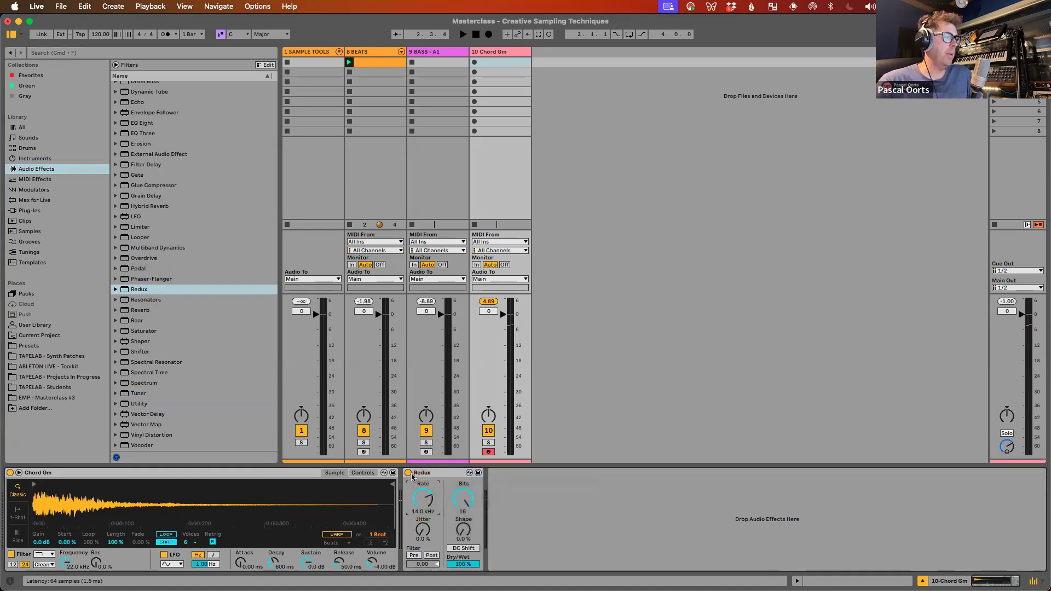
key(q)
key(q)
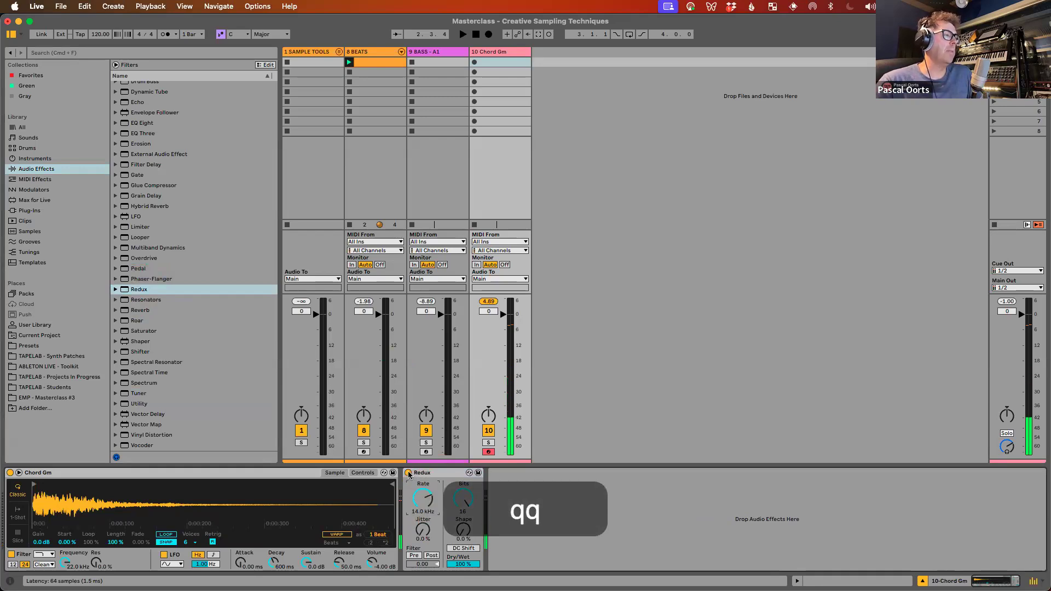
key(q)
key(q)
key(q)
click(408, 473)
key(q)
key(q)
key(q)
click(408, 473)
key(q)
key(q)
Step: Reset the Redux Rate to 40.0 kHz and lower its Bits while playing the chord
double_click(417, 503)
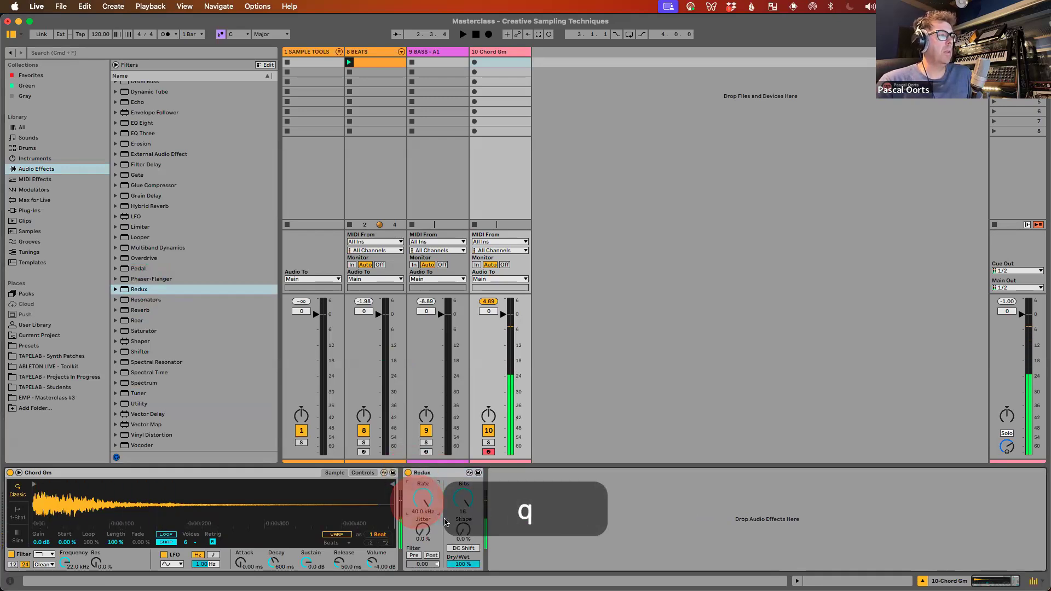
drag(463, 499, 462, 532)
key(q)
key(q)
key(q)
key(q)
key(q)
key(q)
key(q)
Step: Set the Redux Rate to 14.5 kHz and play the chord with Redux bypassed and re-enabled to compare
mouse_move(421, 491)
mouse_down()
mouse_move(422, 509)
mouse_move(413, 479)
mouse_up()
key(q)
key(q)
key(q)
key(q)
key(q)
click(408, 472)
key(q)
key(q)
key(q)
click(408, 473)
key(q)
key(q)
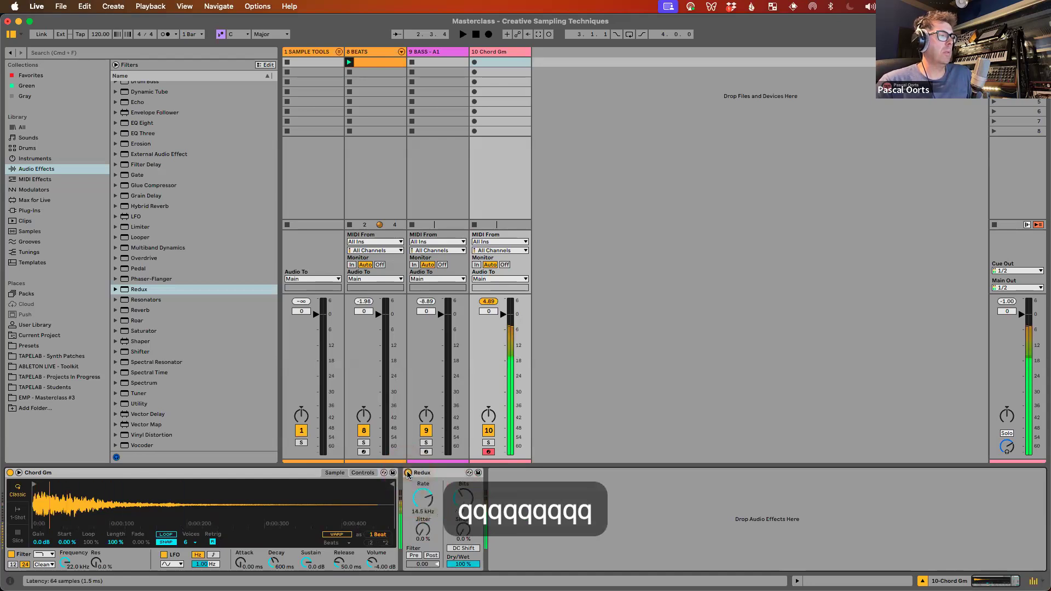
key(q)
Step: Create an empty MIDI clip in the Chord Gm track's first slot and enable note preview, auditioning C3
double_click(507, 64)
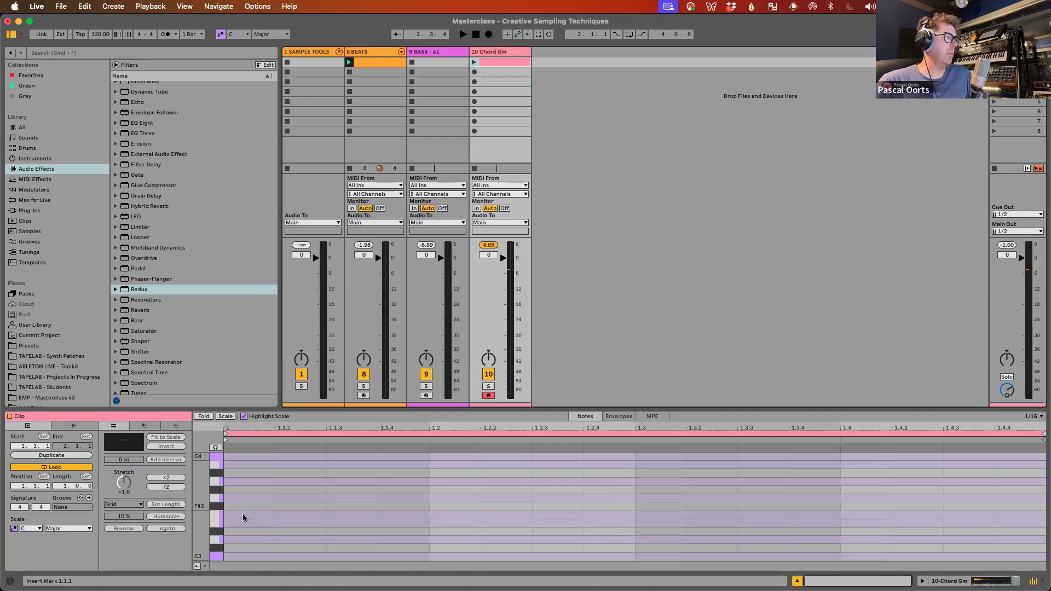
scroll(236, 542, down, 3)
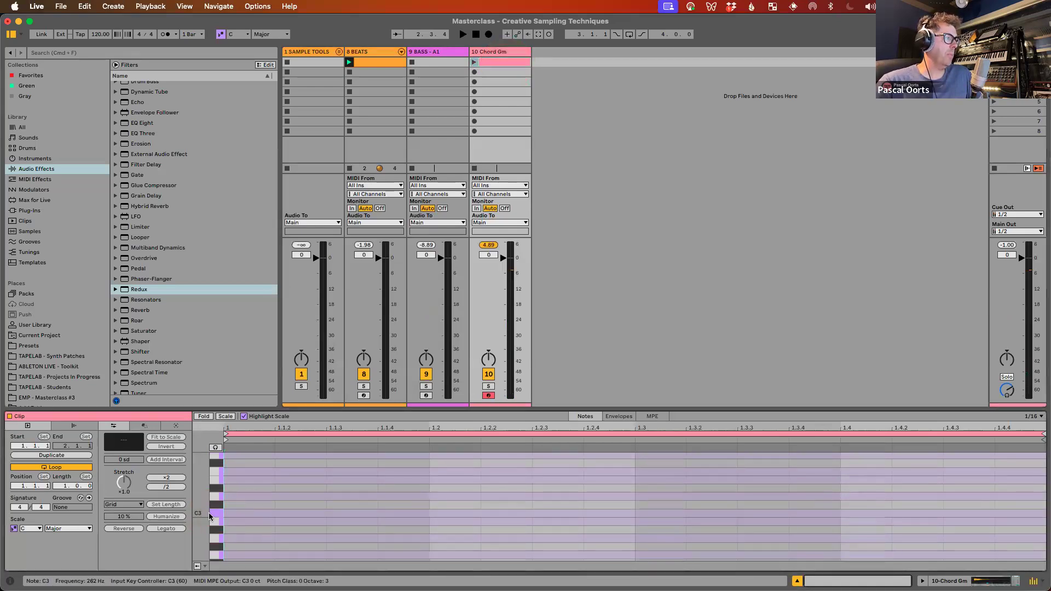
click(215, 447)
click(216, 512)
Step: Draw C3 sixteenth notes at 1.1.1, 1.1.4, 1.2.3 and 1.3.3 plus B2 at 1.4.3, and play the clip with the beats
click(245, 514)
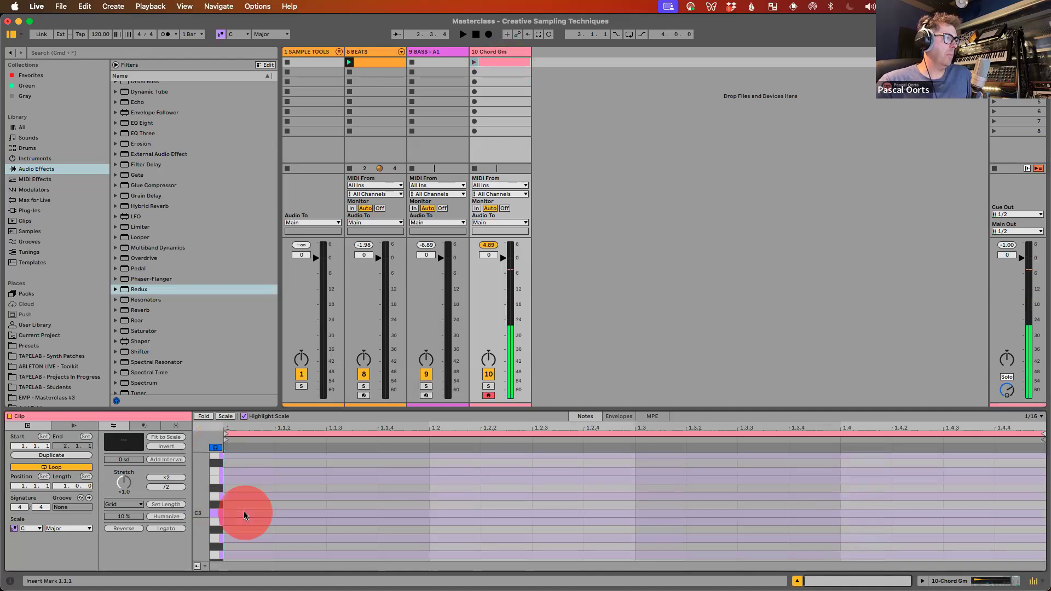
double_click(245, 515)
click(407, 513)
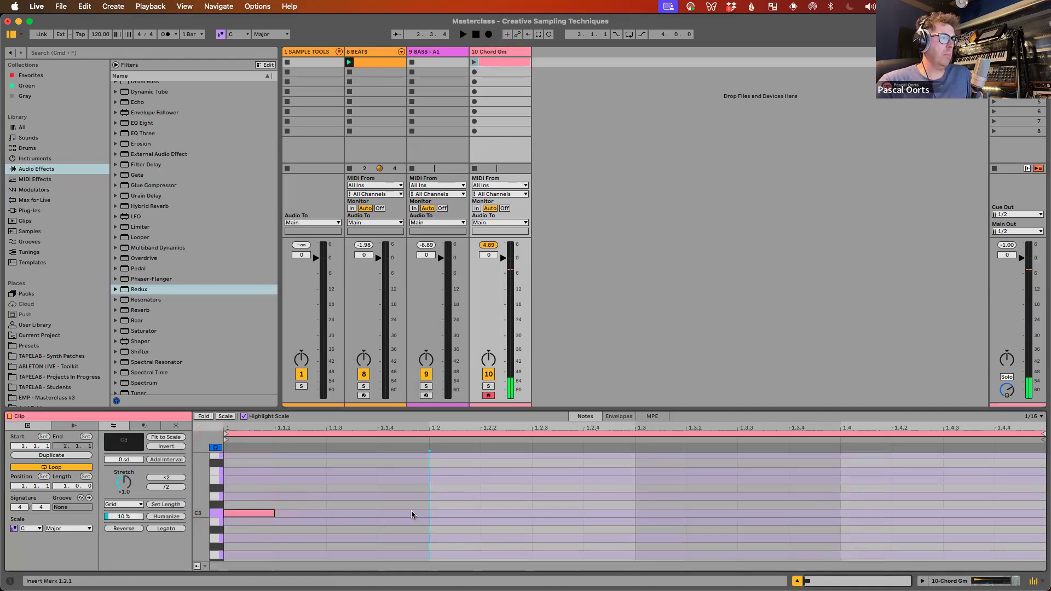
double_click(411, 513)
double_click(569, 513)
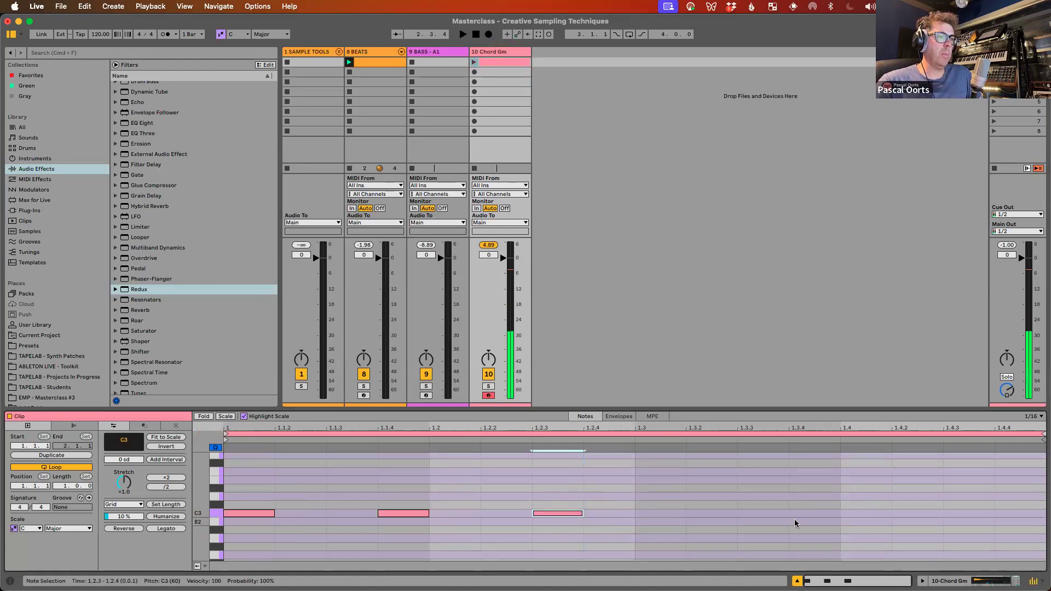
double_click(770, 514)
click(966, 524)
double_click(966, 522)
click(474, 61)
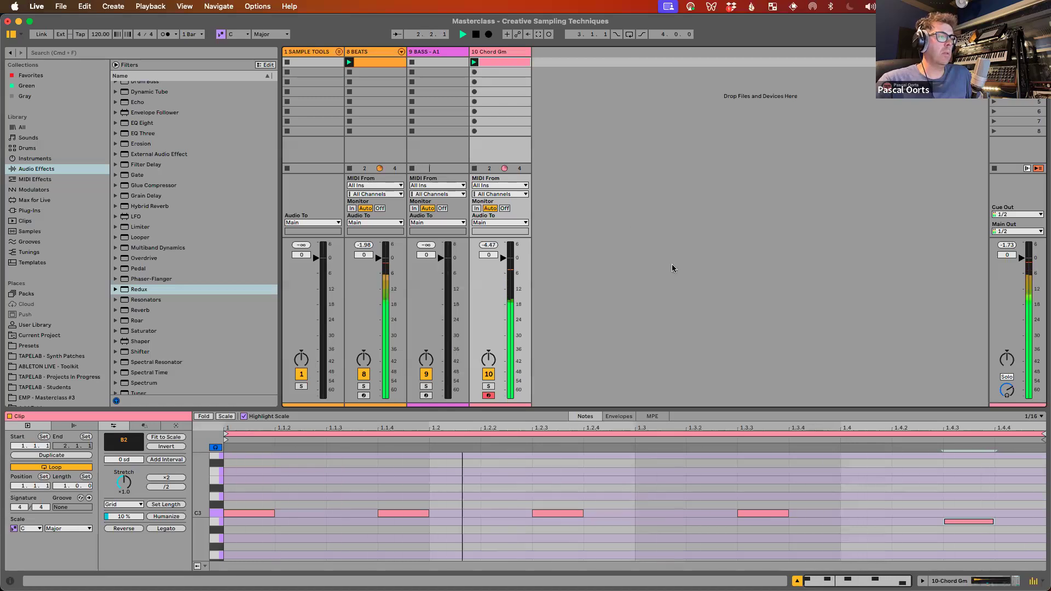
key(space)
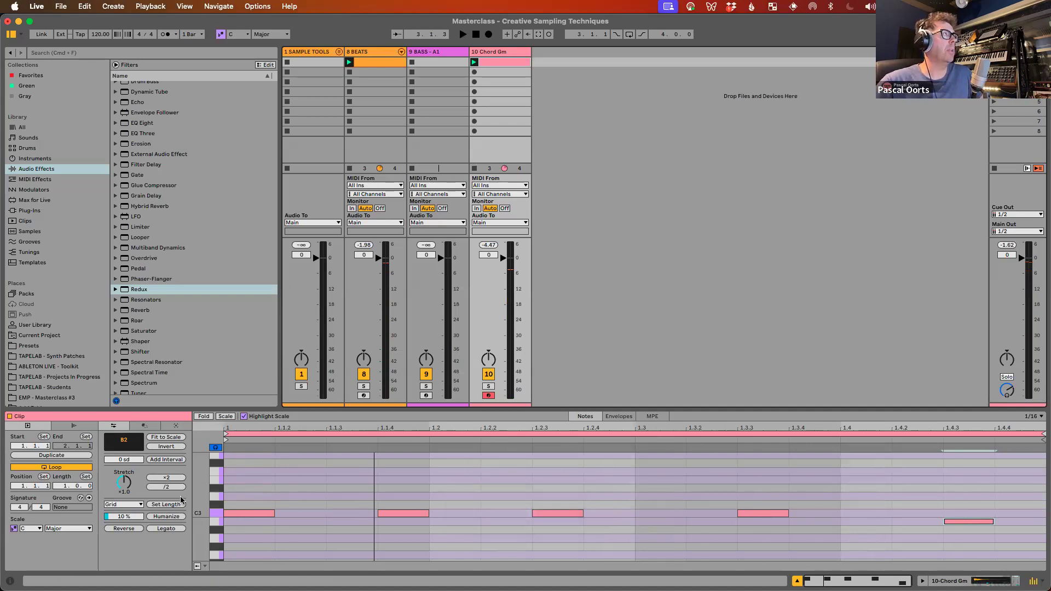
Step: Show the Chord Gm track's device chain and select Redux
click(514, 53)
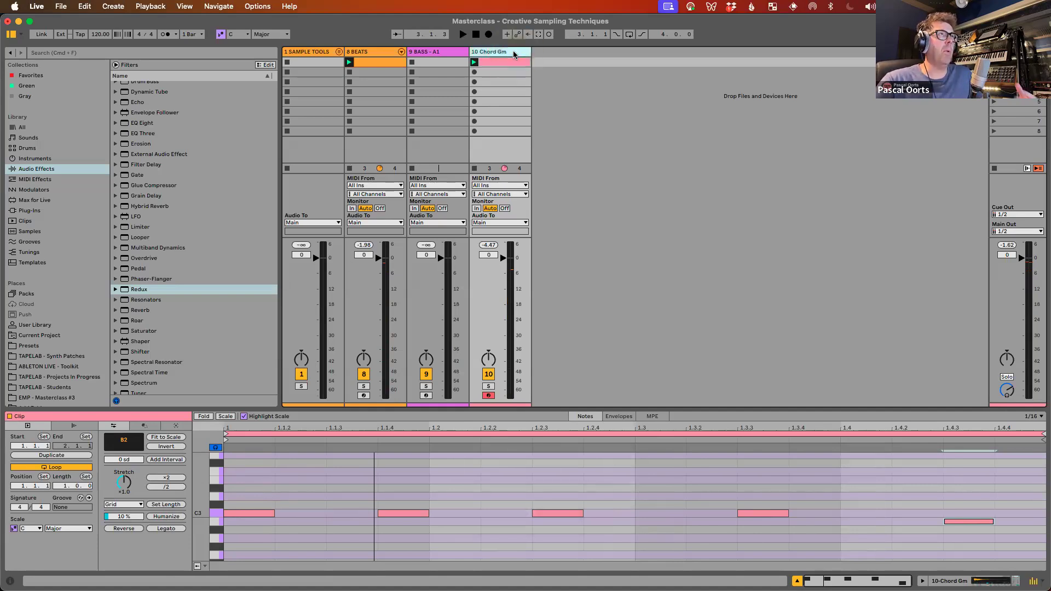
double_click(513, 51)
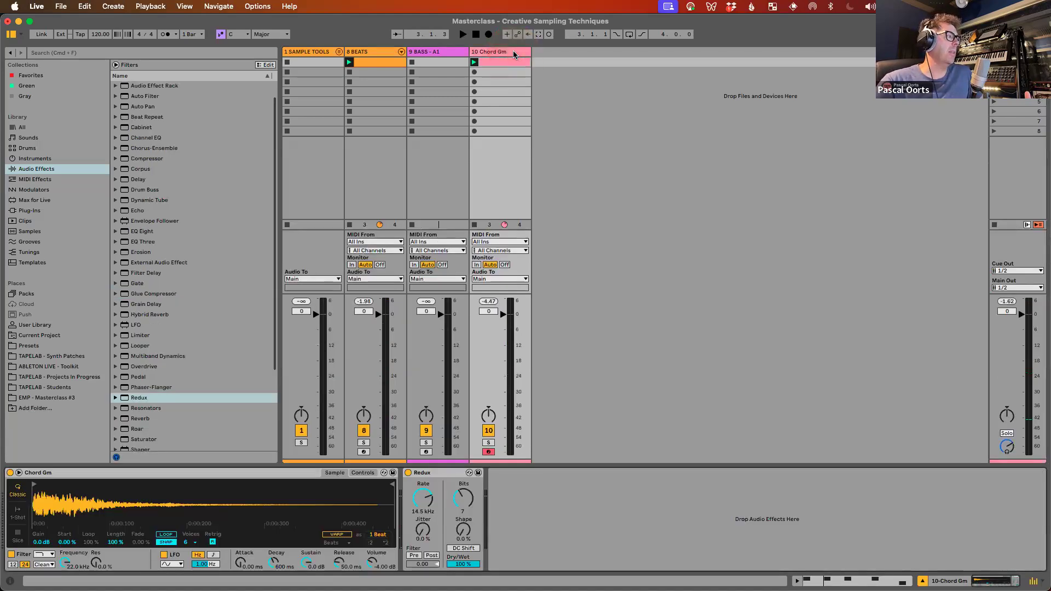
click(446, 478)
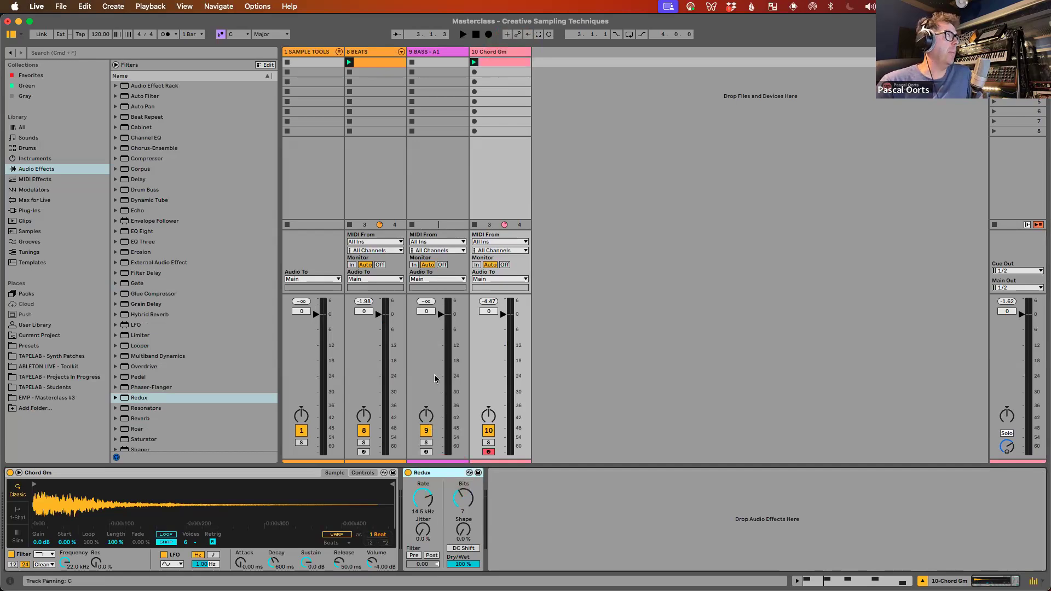
Step: Insert a new MIDI track after Chord Gm and load an empty Simpler on it
click(569, 51)
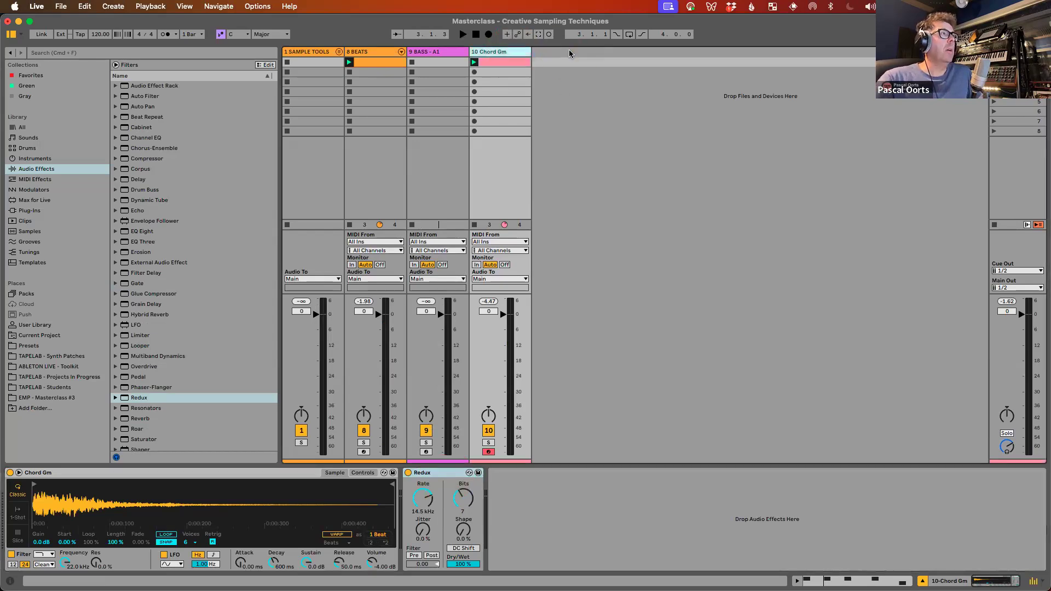
right_click(569, 50)
click(606, 66)
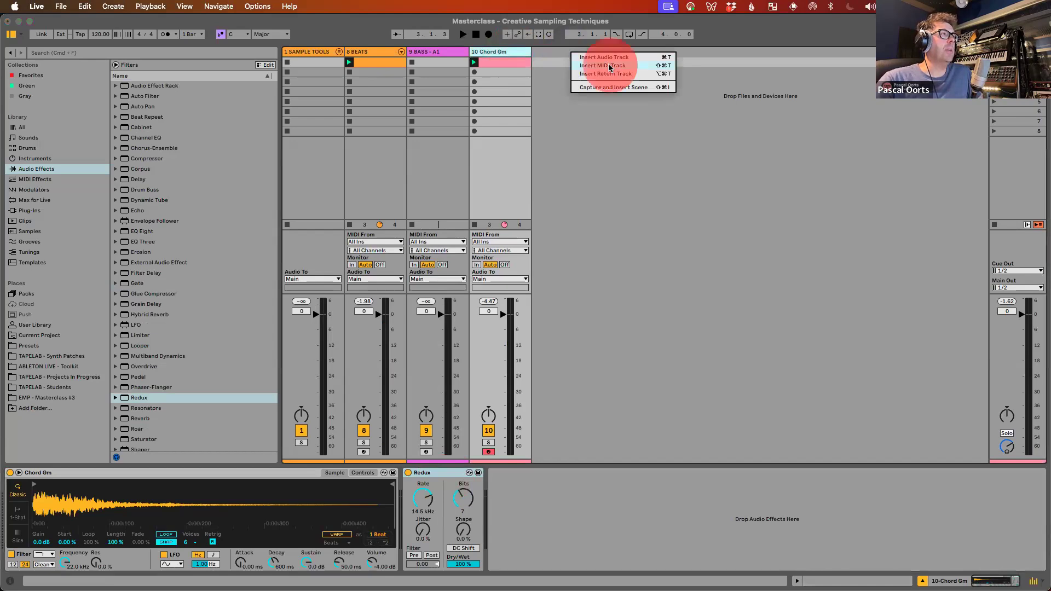
click(34, 158)
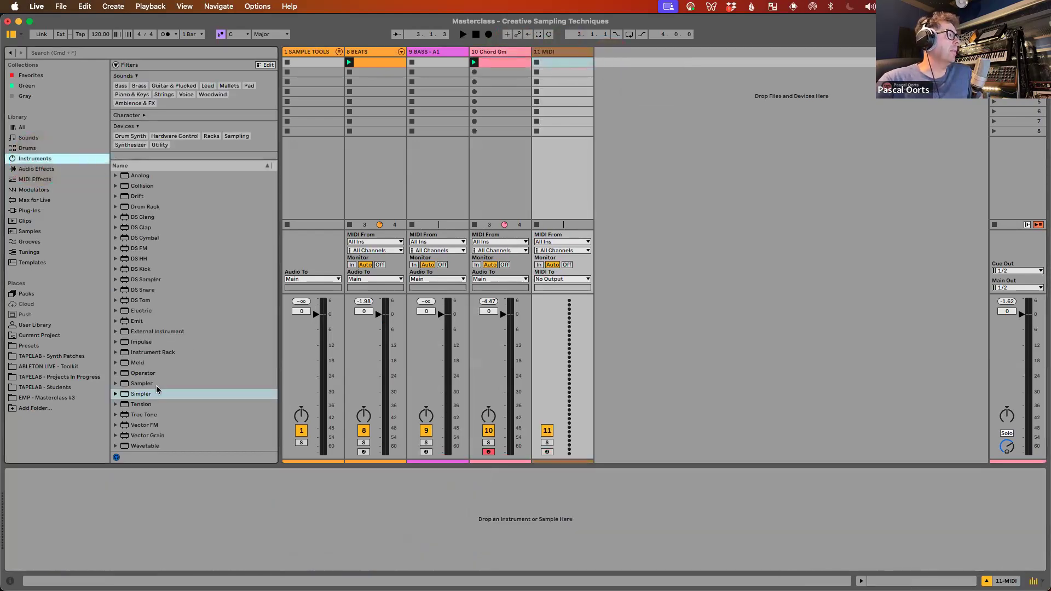
drag(139, 395, 554, 175)
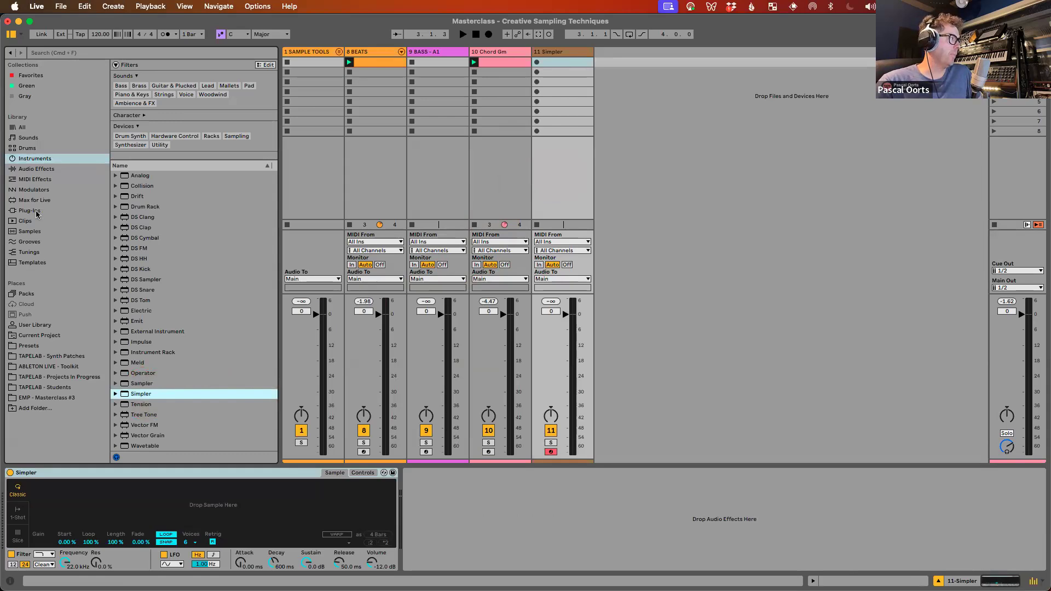
Step: Preview PIANO sample A-2.wav from the PIANO - Reverse folder, load it into the new track's Simpler and play it
click(54, 396)
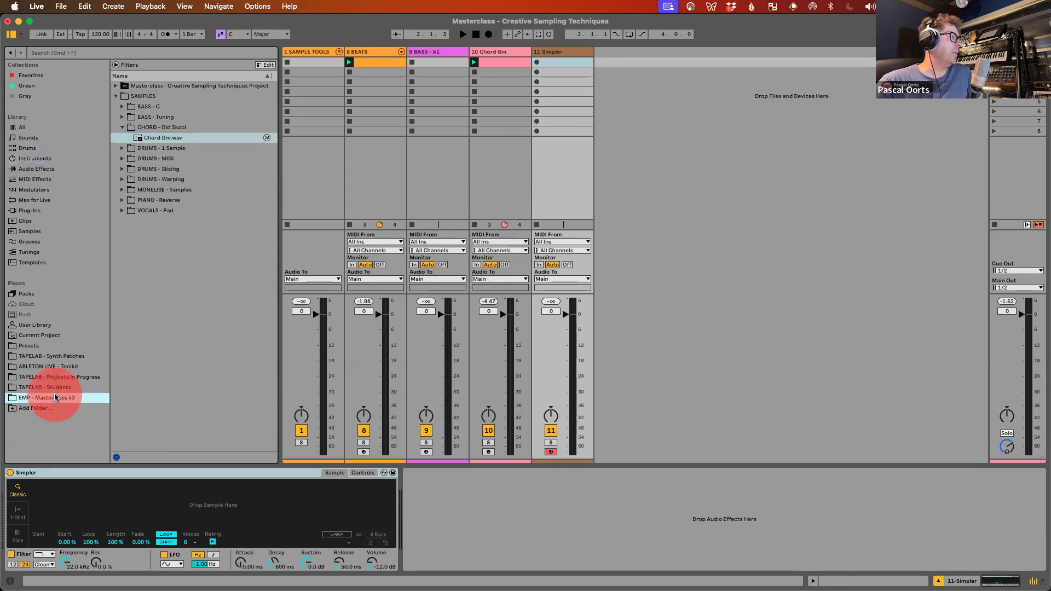
click(123, 126)
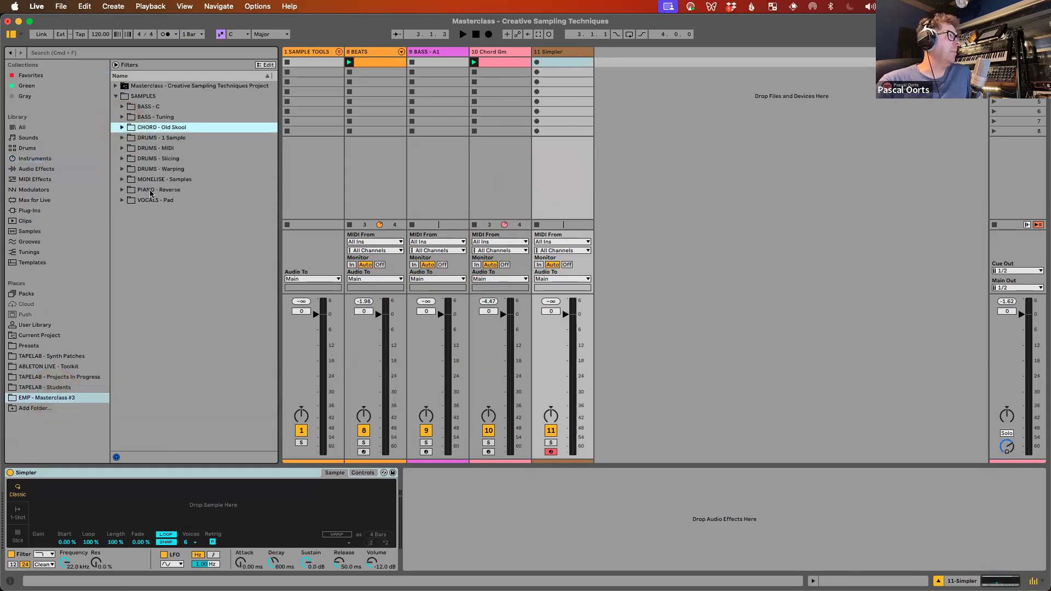
click(122, 189)
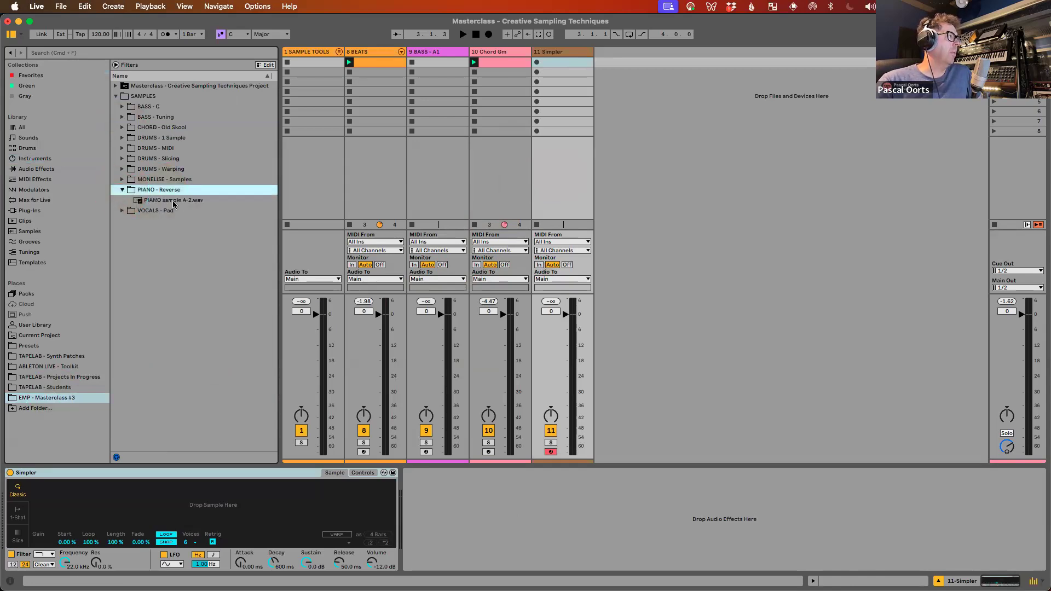
click(173, 201)
key(space)
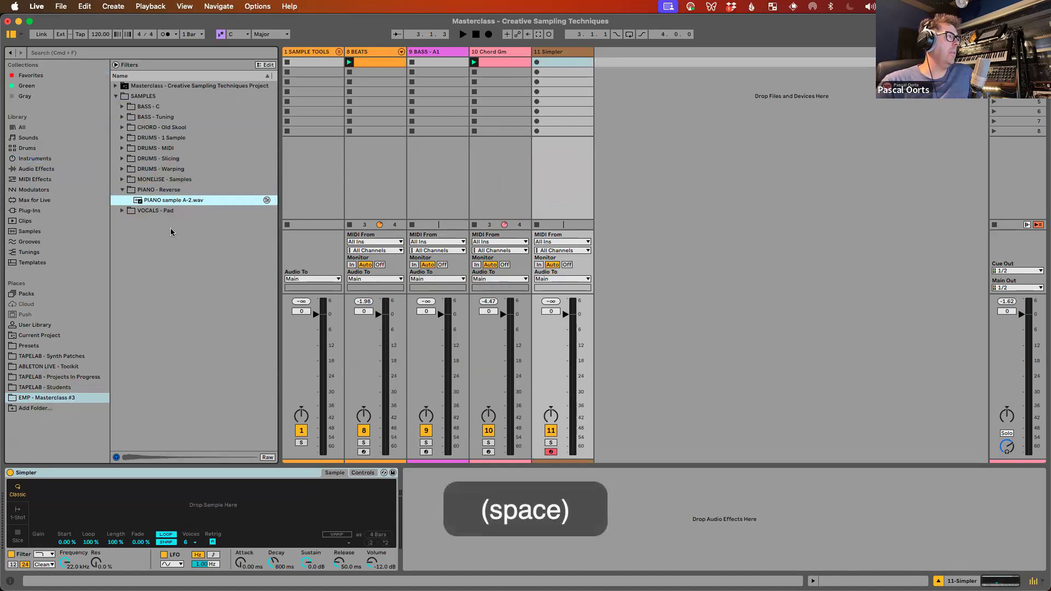
drag(174, 201, 222, 512)
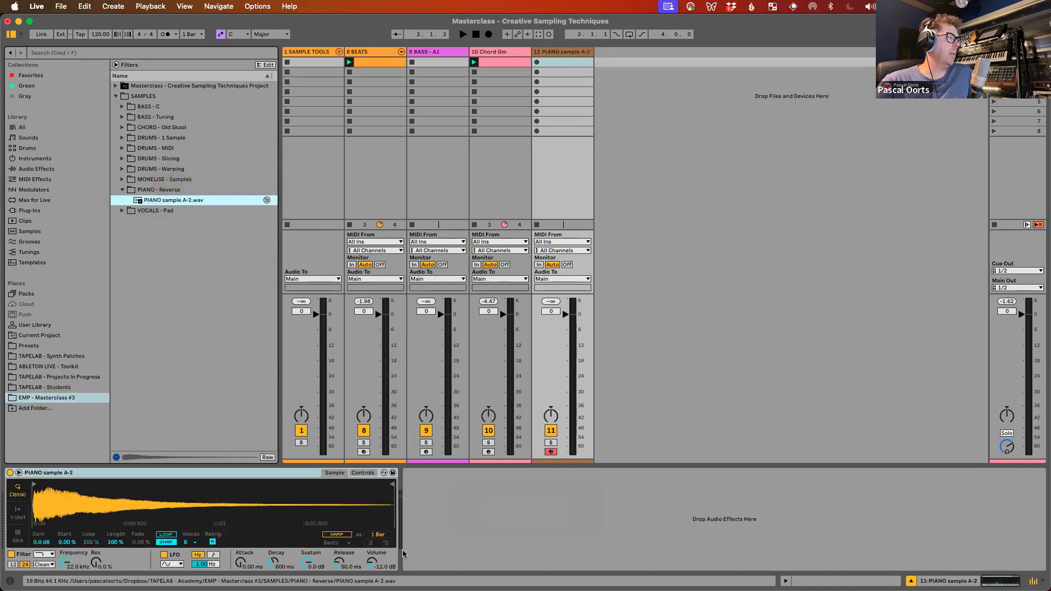
key(q)
key(q)
key(q)
key(q)
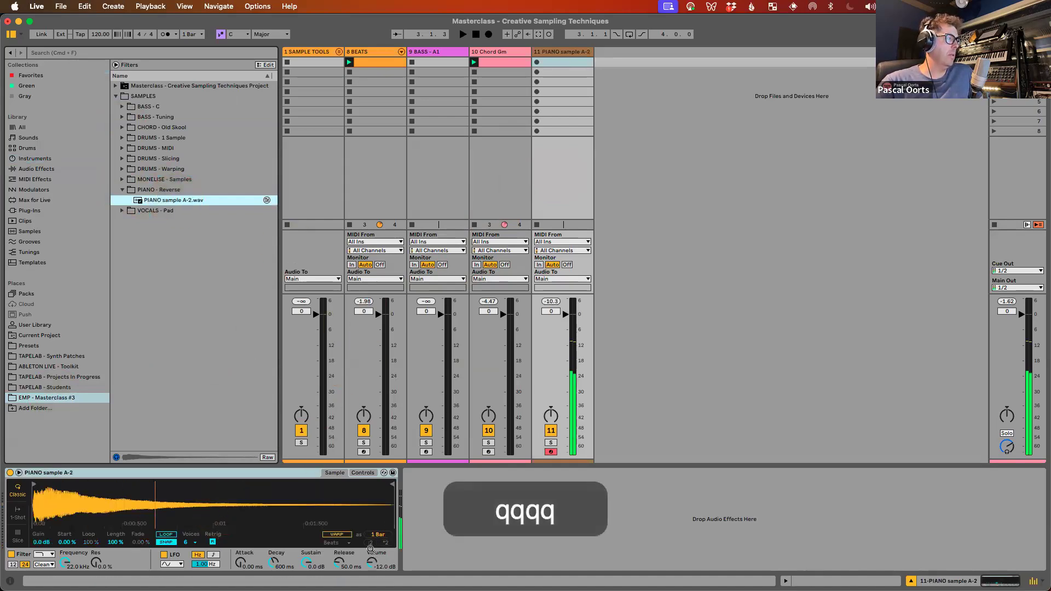
Step: Add a Tuner after the piano Simpler and play a note to check its pitch
click(34, 169)
scroll(141, 383, down, 5)
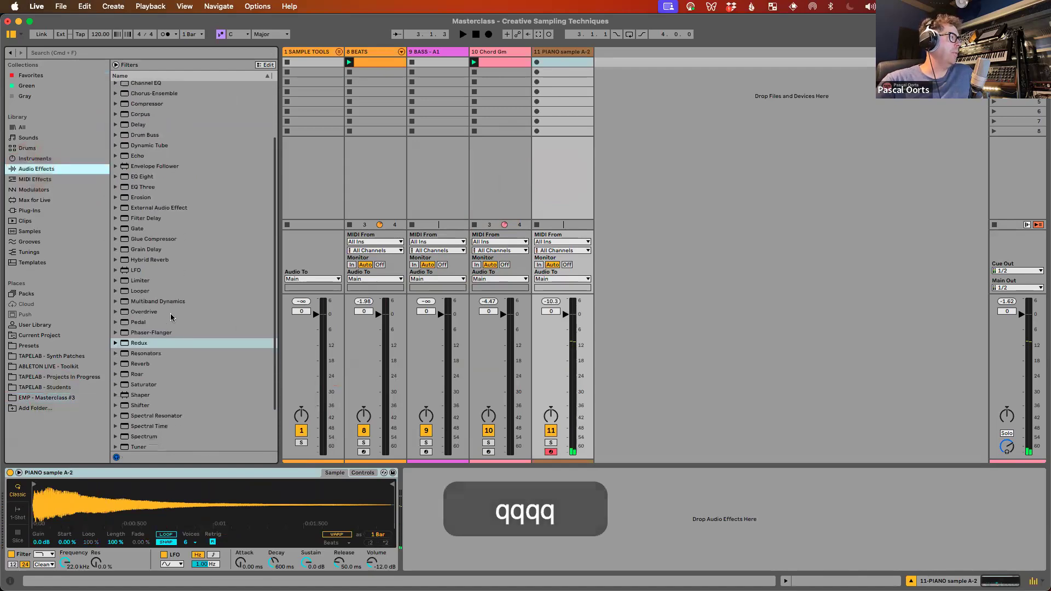
drag(139, 393, 474, 528)
key(q)
key(q)
key(q)
key(q)
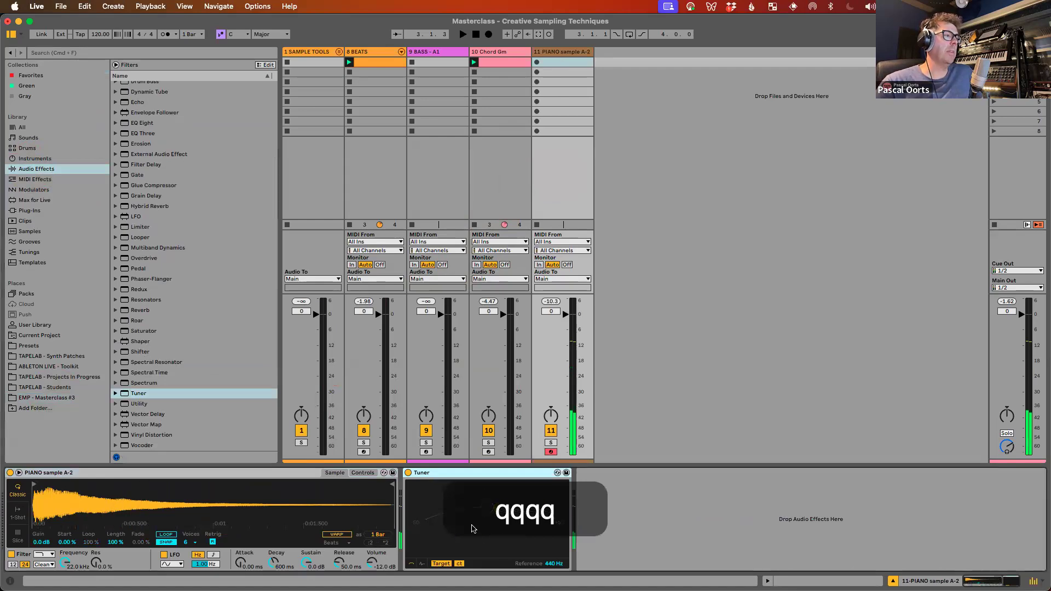
Step: Transpose the piano sample in Simpler by +3 st and play the note to check it in the Tuner
click(362, 472)
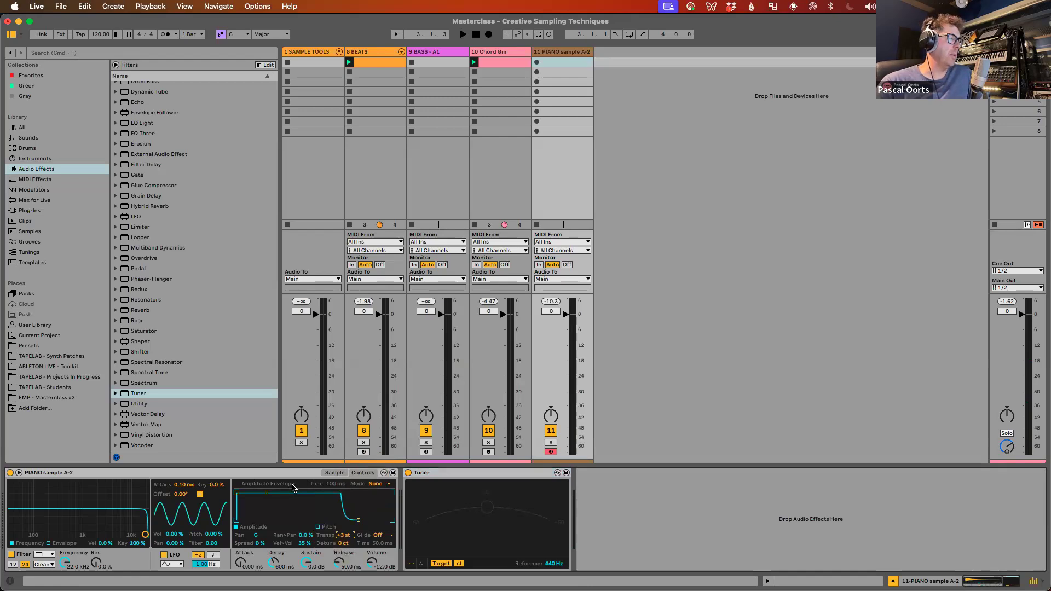
key(q)
key(q)
key(q)
key(q)
key(q)
key(q)
key(q)
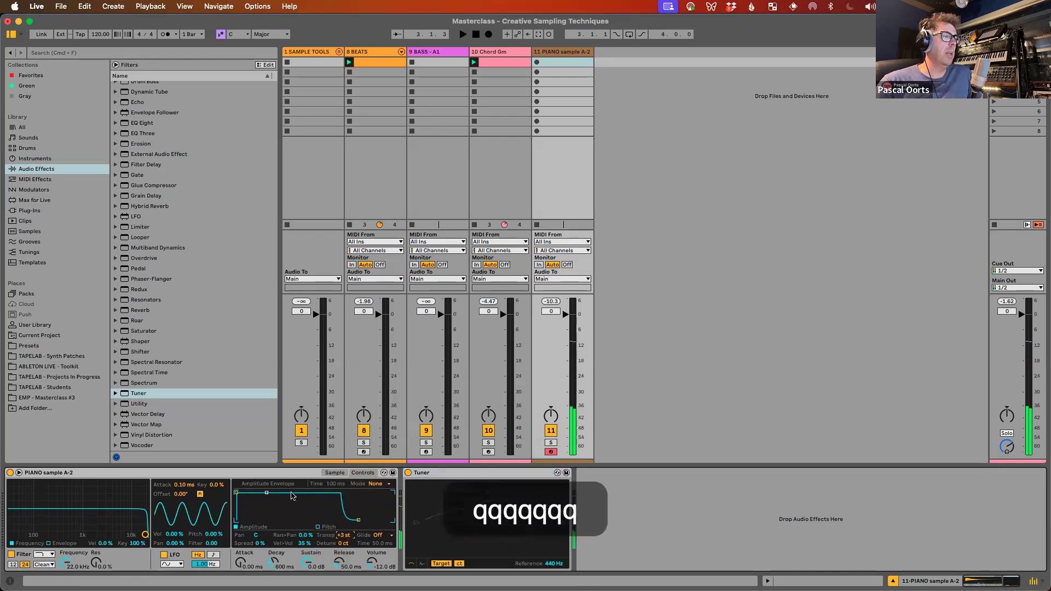
Step: Set the piano Simpler's Detune to -10 ct, check it in the Tuner and play several different notes
click(342, 543)
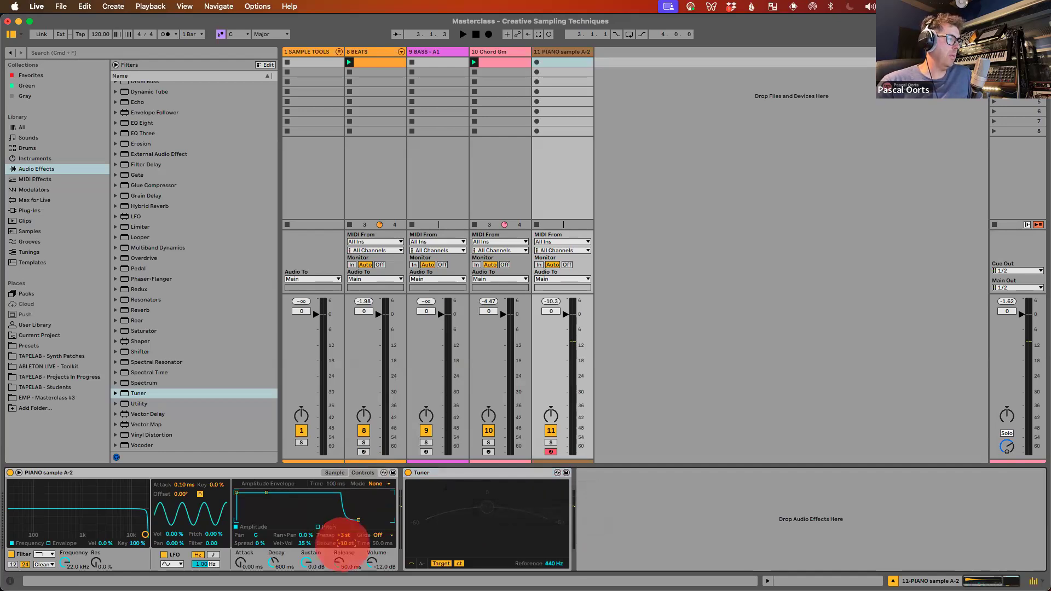
key(q)
key(q)
key(q)
key(q)
key(q)
key(q)
key(q)
key(q)
key(q)
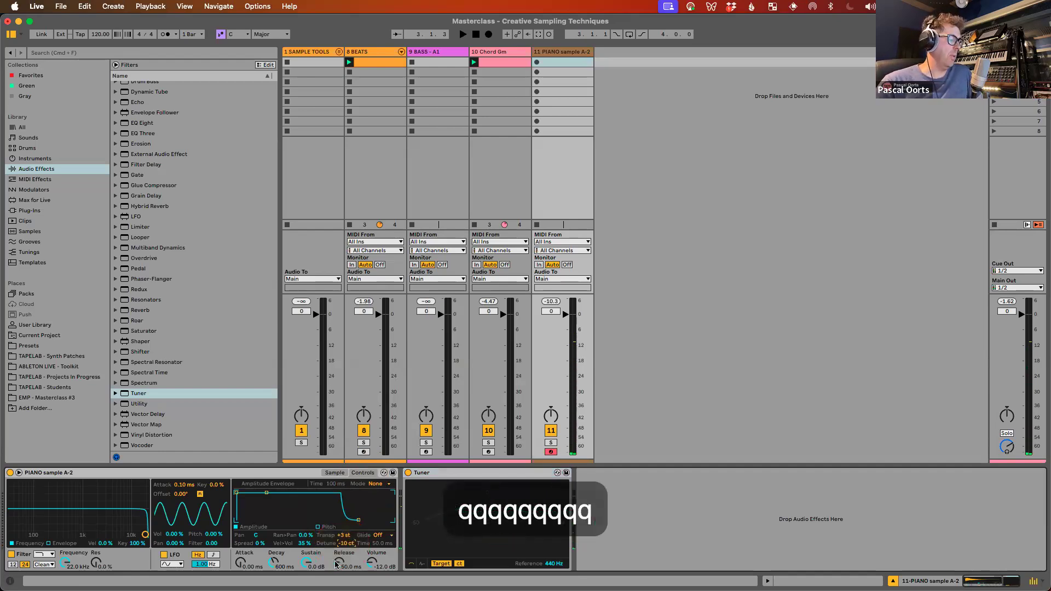
key(d)
key(g)
key(q)
key(f)
key(s)
key(h)
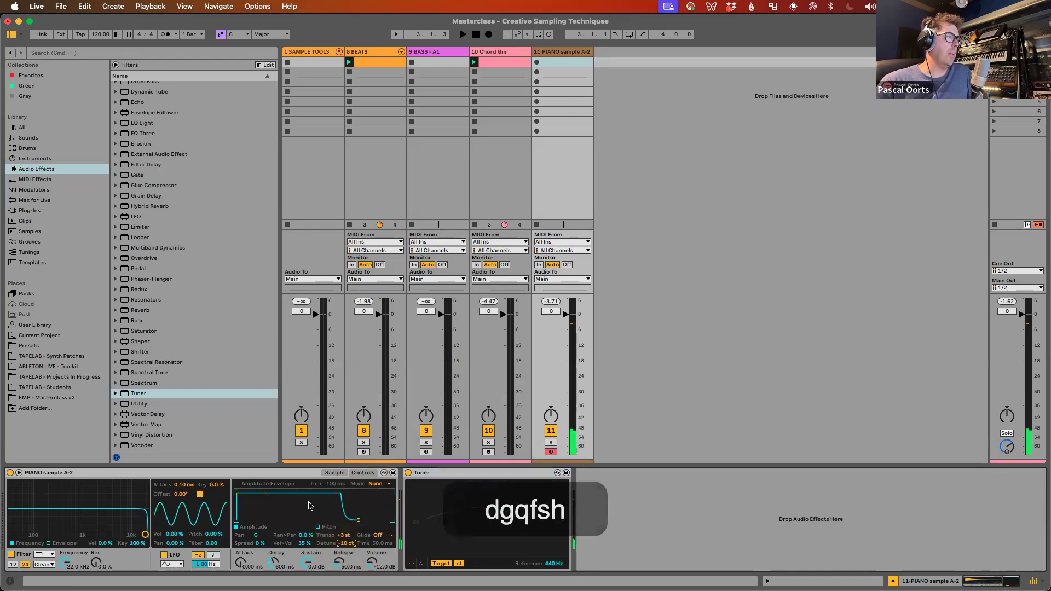
Step: Reverse the piano sample in Simpler
click(334, 473)
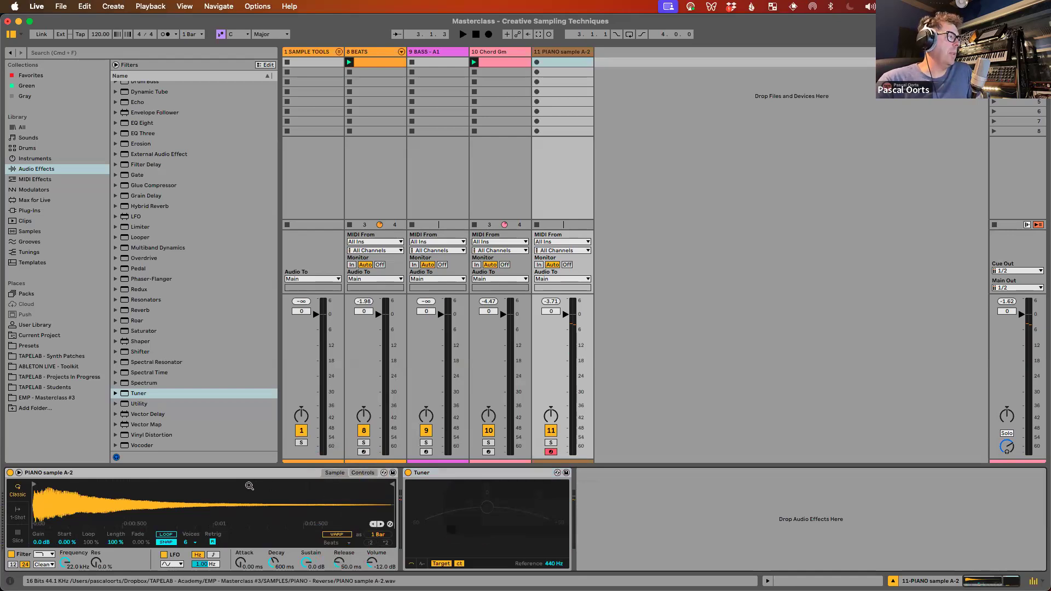
right_click(194, 492)
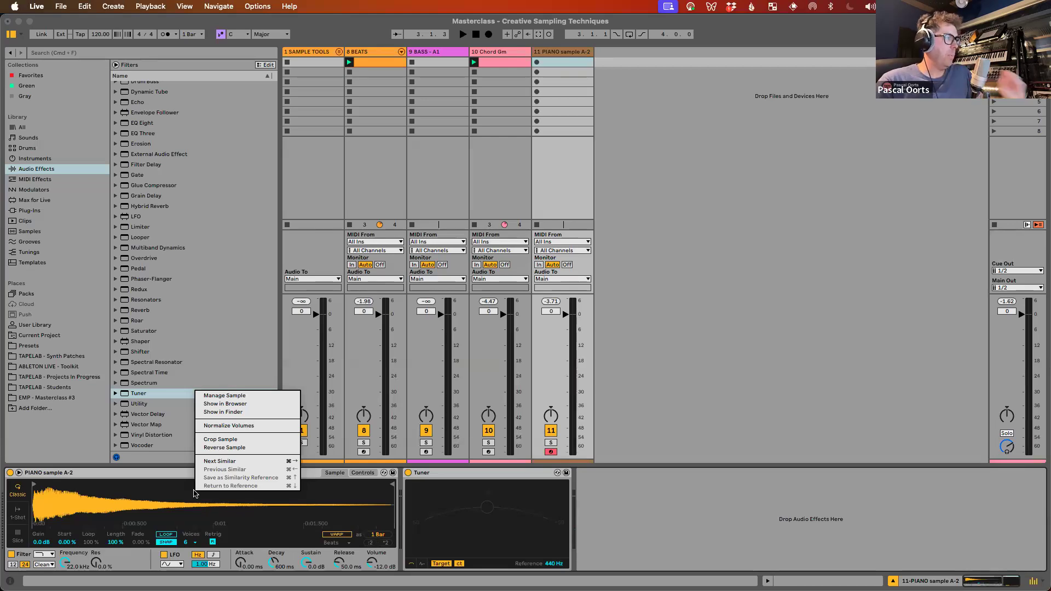
click(249, 449)
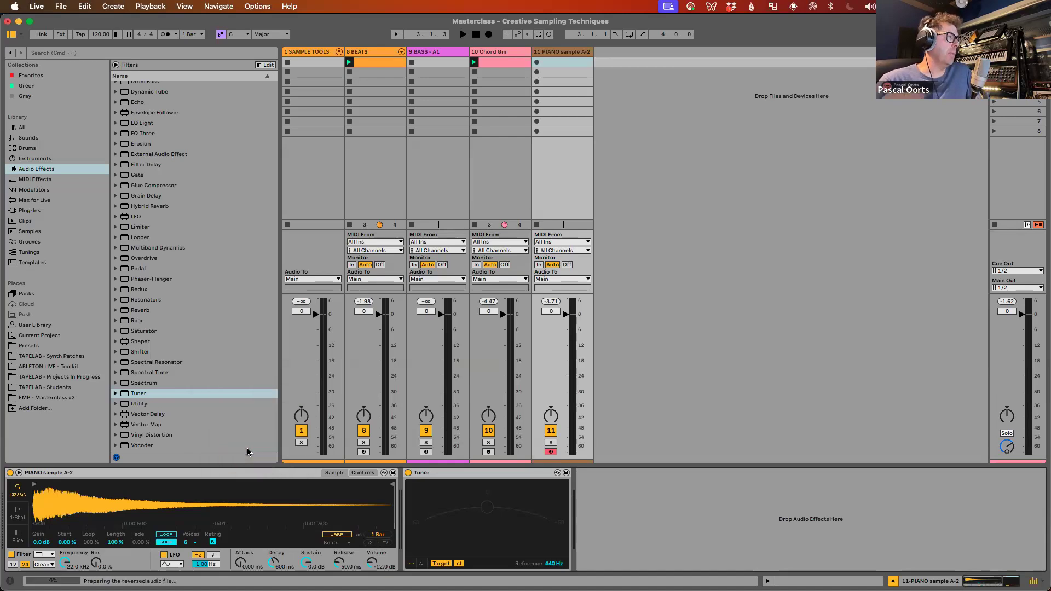
Step: Play the reversed piano sample with long held single notes at different pitches
key(q)
key(q)
key(q)
key(q)
key(q)
key(q)
key(q)
key(q)
key(q)
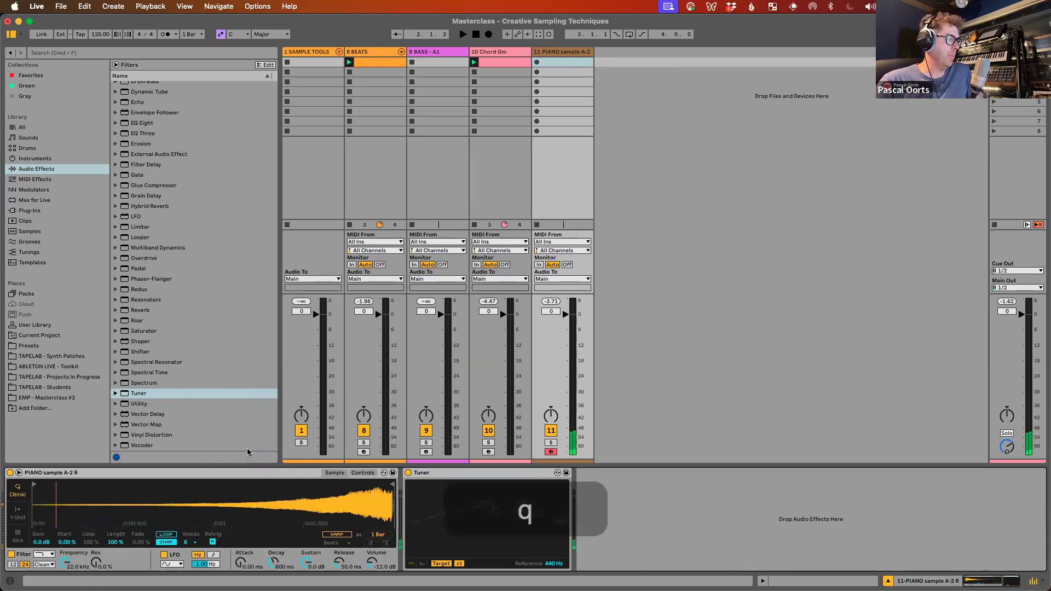
key(q)
key(q)
key(d)
key(d)
key(d)
key(d)
key(d)
key(d)
key(d)
key(d)
key(d)
key(d)
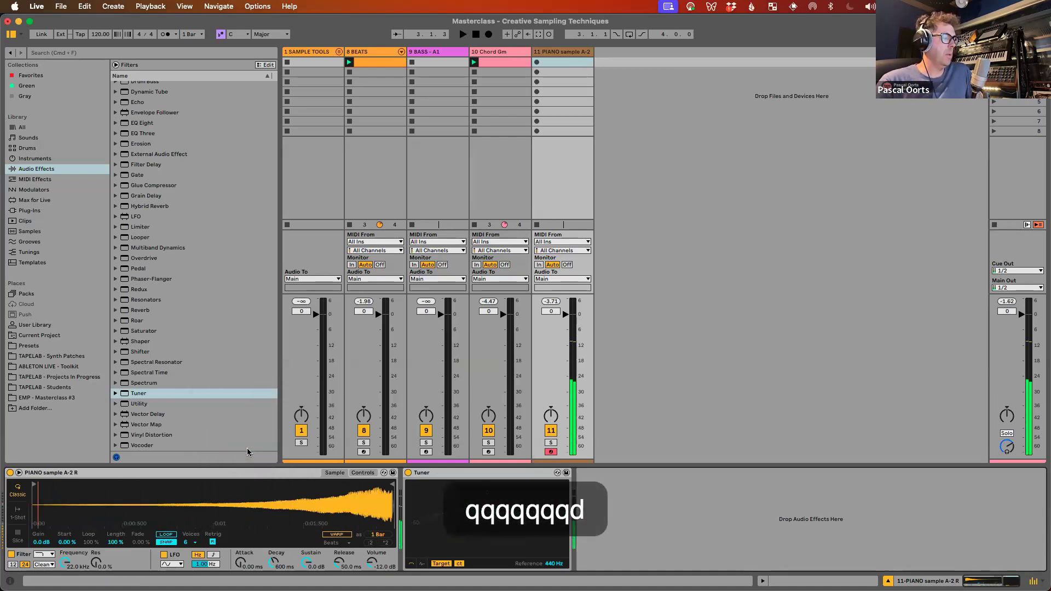
key(d)
key(d)
key(d)
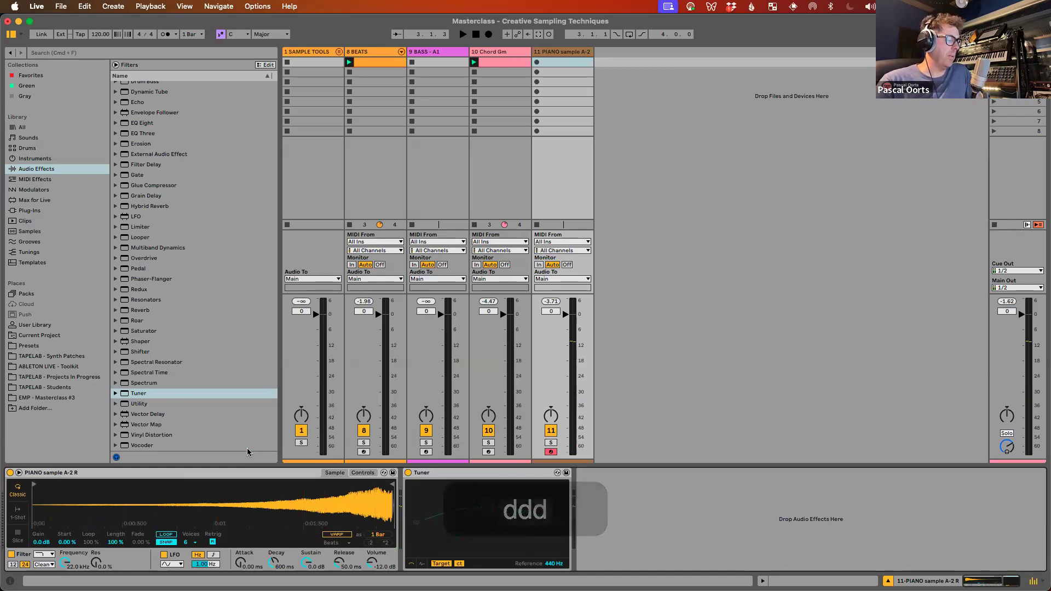
key(d)
key(a)
key(g)
key(g)
key(g)
key(g)
key(g)
key(g)
key(g)
key(g)
key(g)
key(g)
key(g)
key(g)
key(g)
key(g)
key(g)
key(g)
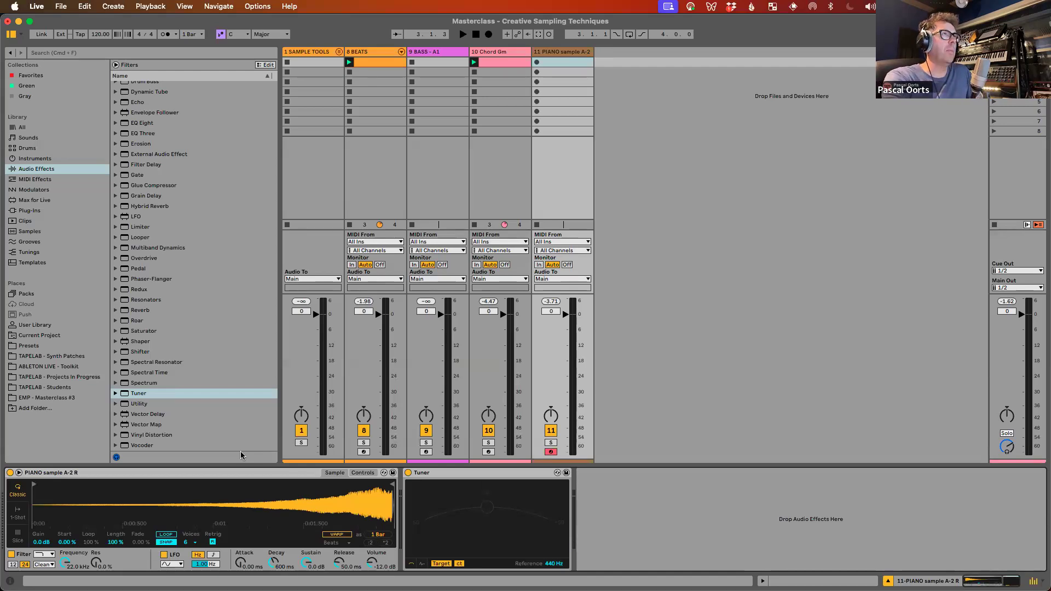
Step: Audition the reversed piano again with held notes, ending on several keys held together as a chord
key(q)
key(q)
key(q)
key(q)
key(q)
key(q)
key(q)
key(q)
key(q)
key(q)
key(q)
key(q)
key(q)
key(q)
key(q)
key(q)
key(q)
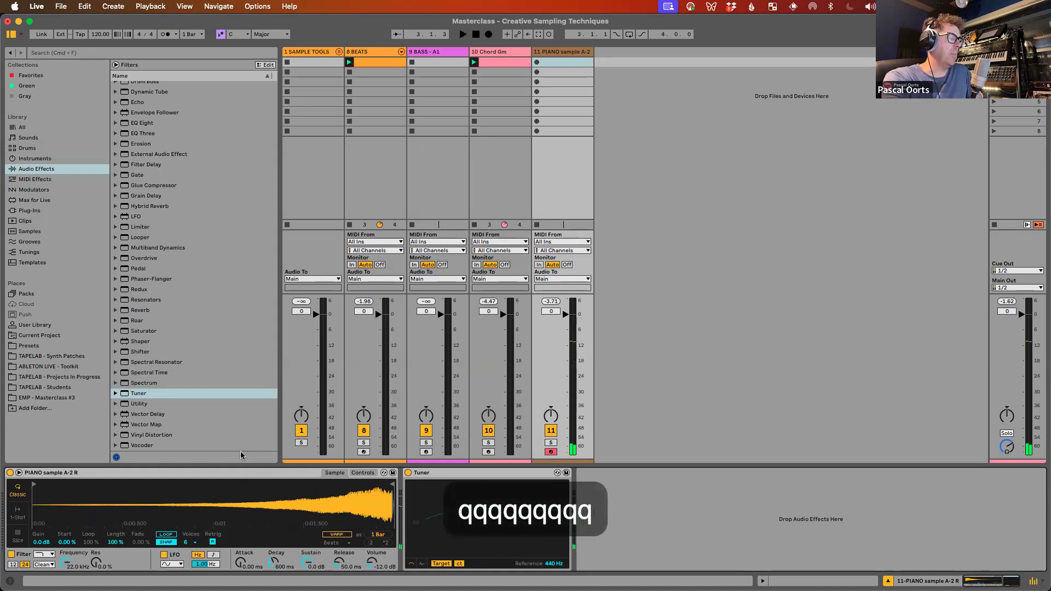
key(g)
key(g)
key(g)
key(g)
key(g)
key(g)
key(g)
key(g)
key(g)
key(g)
key(g)
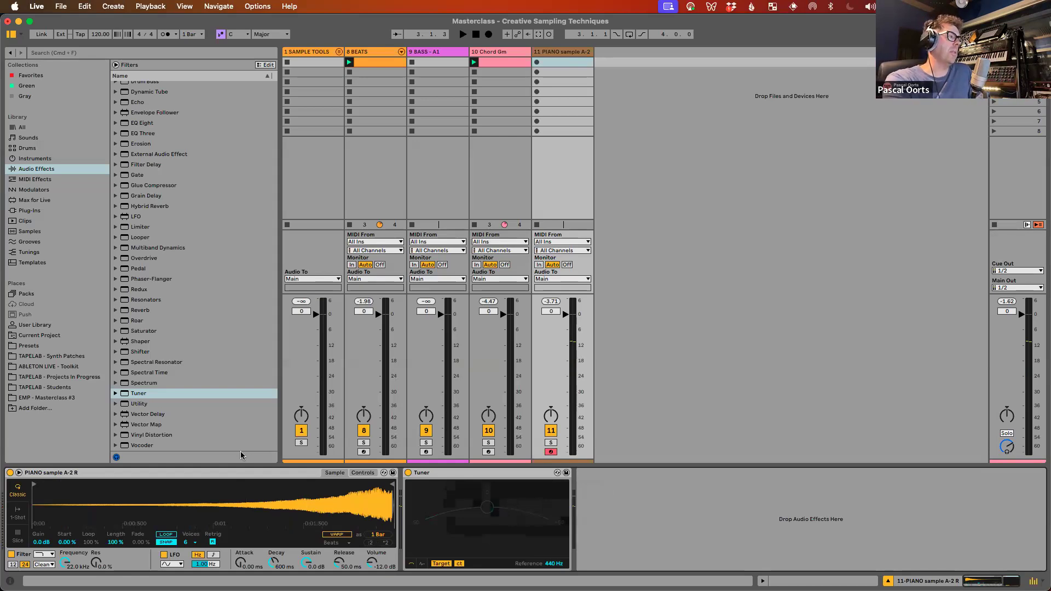
key(d)
key(g)
key(g)
key(g)
key(g)
key(g)
key(g)
key(g)
key(g)
key(g)
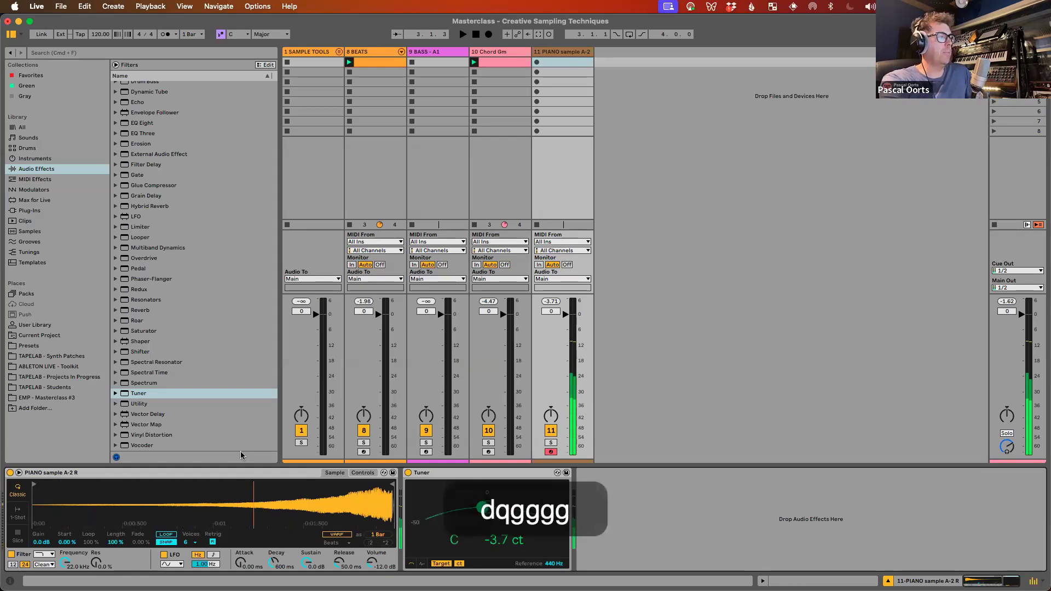
Step: Keep the C major chord held on the reversed piano through the sample's swell
key(g)
key(g)
key(g)
key(g)
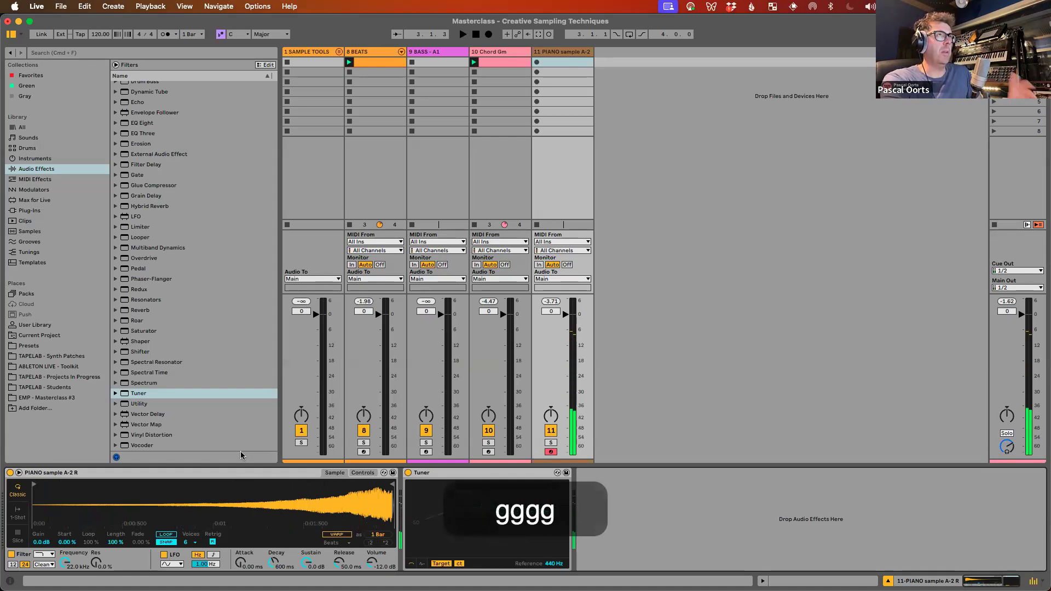
Step: Turn on Warp for the reversed piano sample in Simpler
click(343, 536)
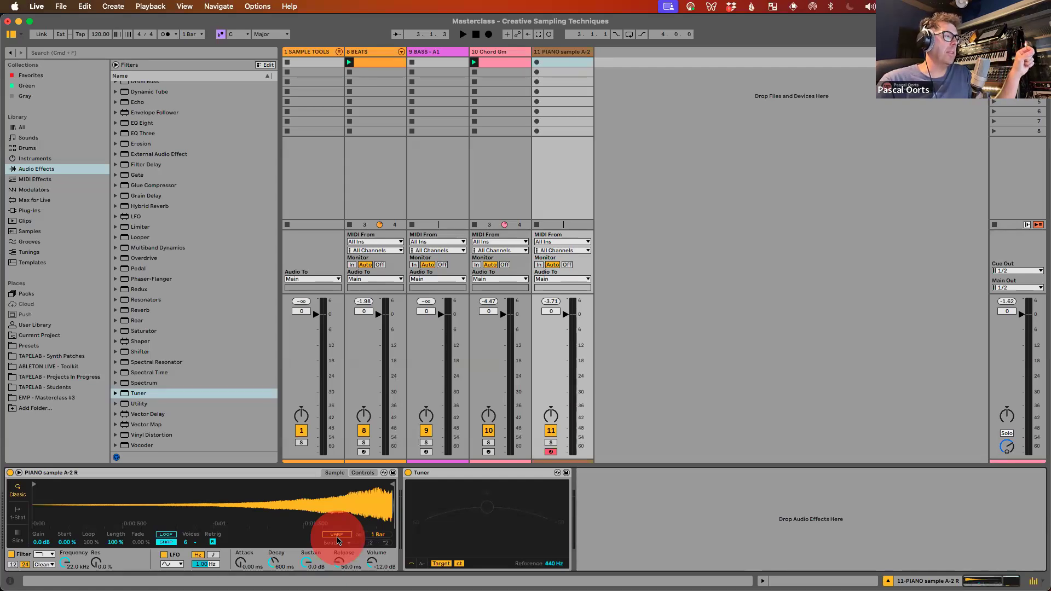
click(337, 539)
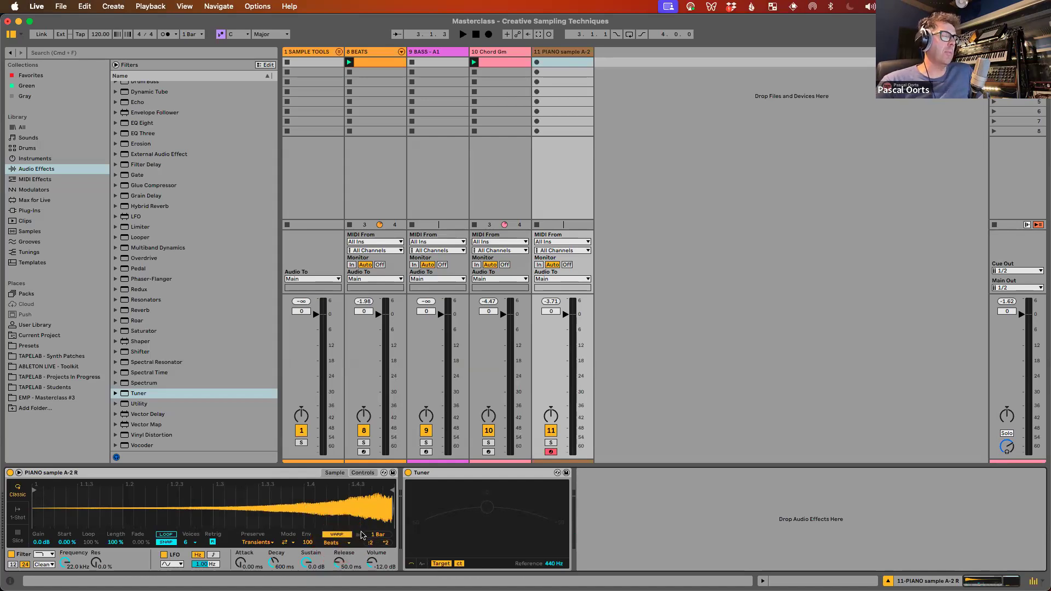
click(378, 537)
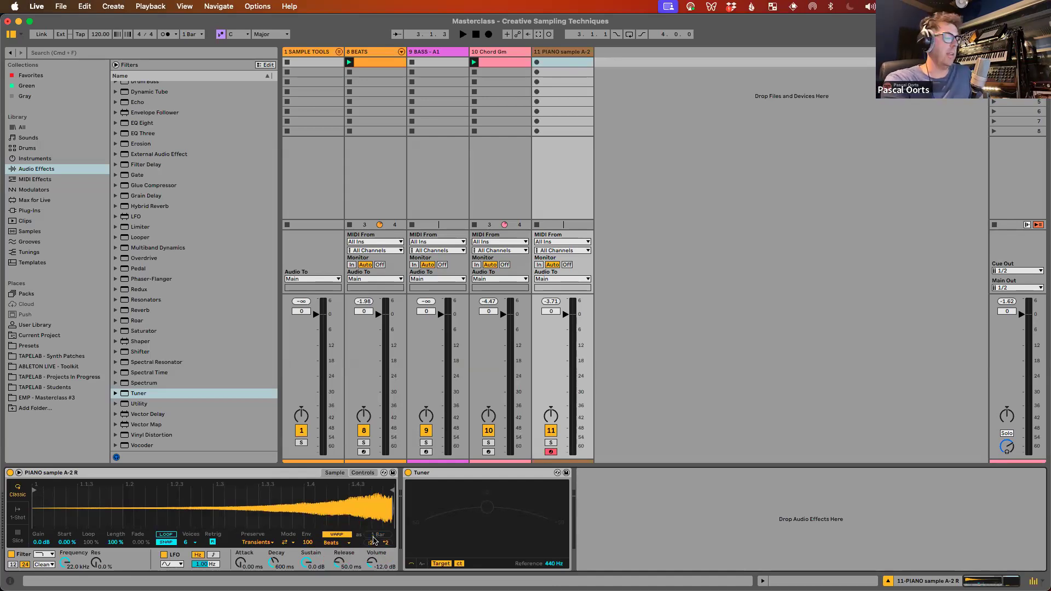
Step: Audition the warped reversed piano in Beats mode with a long held C major chord
key(q)
key(d)
key(g)
key(g)
key(g)
key(g)
key(g)
key(g)
key(g)
key(g)
key(g)
key(g)
key(g)
key(g)
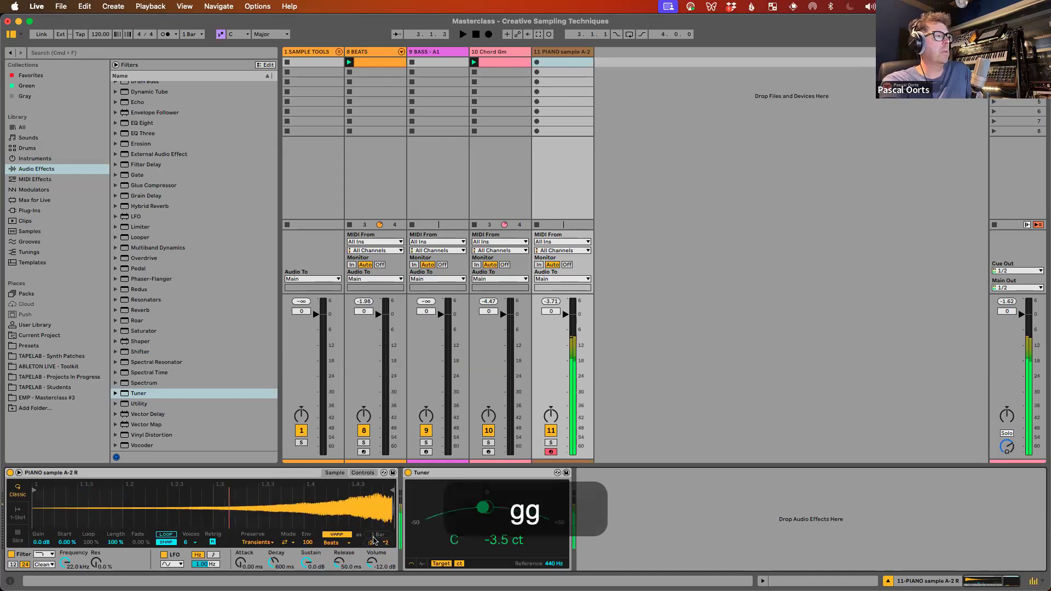
key(g)
key(g)
key(g)
key(g)
key(g)
key(g)
key(g)
Step: Audition the warped reversed piano in Beats mode with a long held D minor chord
key(f)
key(h)
key(s)
key(s)
key(s)
key(s)
key(s)
key(s)
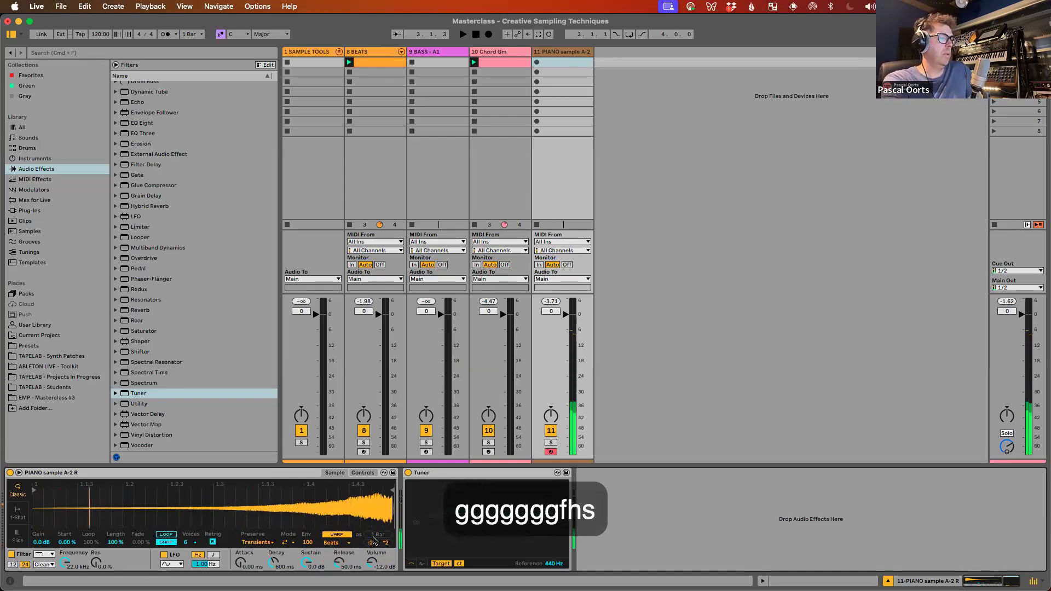
key(s)
key(s)
key(s)
key(s)
key(s)
key(s)
key(s)
key(s)
key(s)
key(s)
key(s)
key(s)
key(s)
key(s)
key(s)
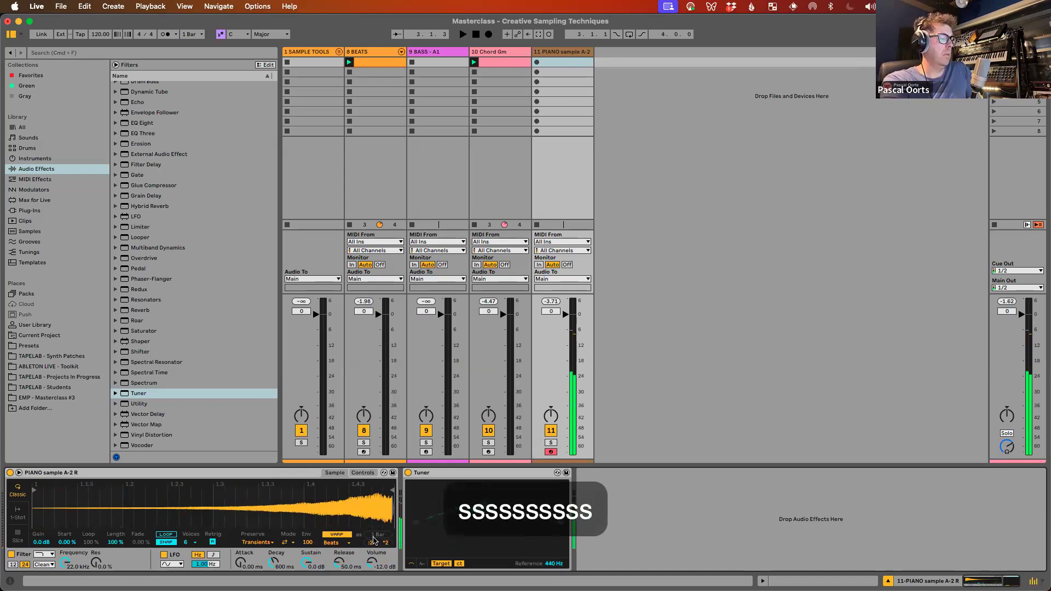
Step: Return to the C major chord and hold it on the warped piano in Beats mode
key(q)
key(d)
key(g)
key(g)
key(g)
key(g)
key(g)
key(g)
key(g)
key(g)
key(g)
key(g)
key(g)
key(g)
key(g)
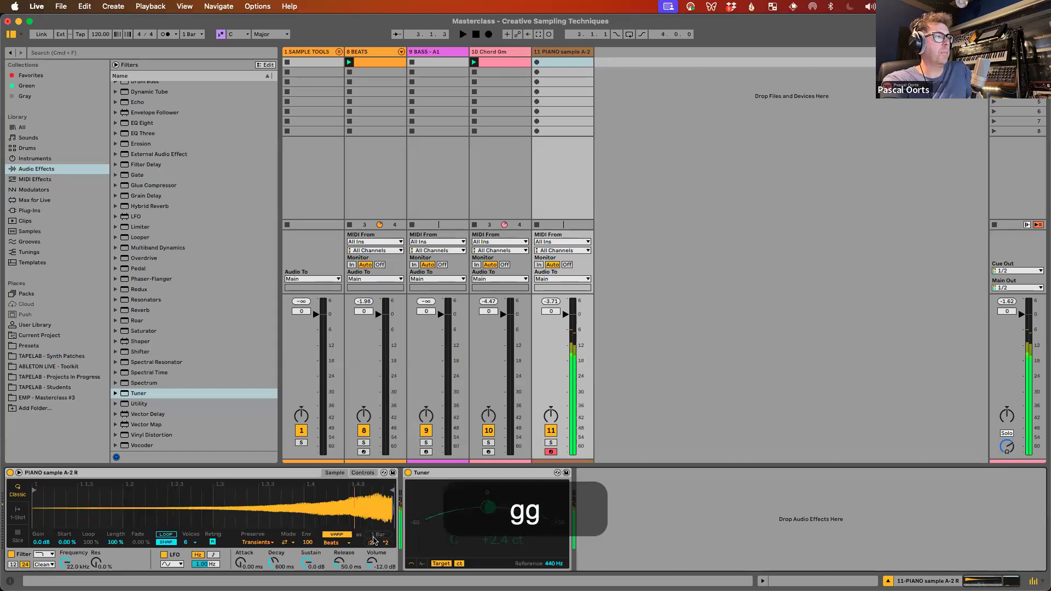
Step: Turn Warp off for the reversed piano and hold the C major chord for comparison
click(336, 534)
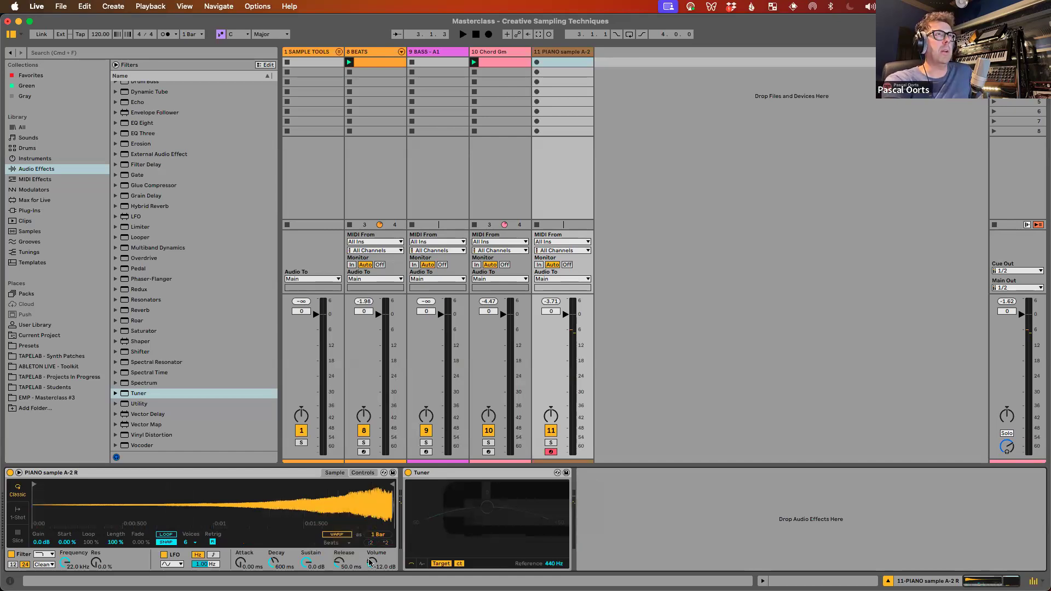
key(q)
key(d)
key(g)
key(g)
key(g)
key(g)
key(g)
key(g)
key(g)
key(g)
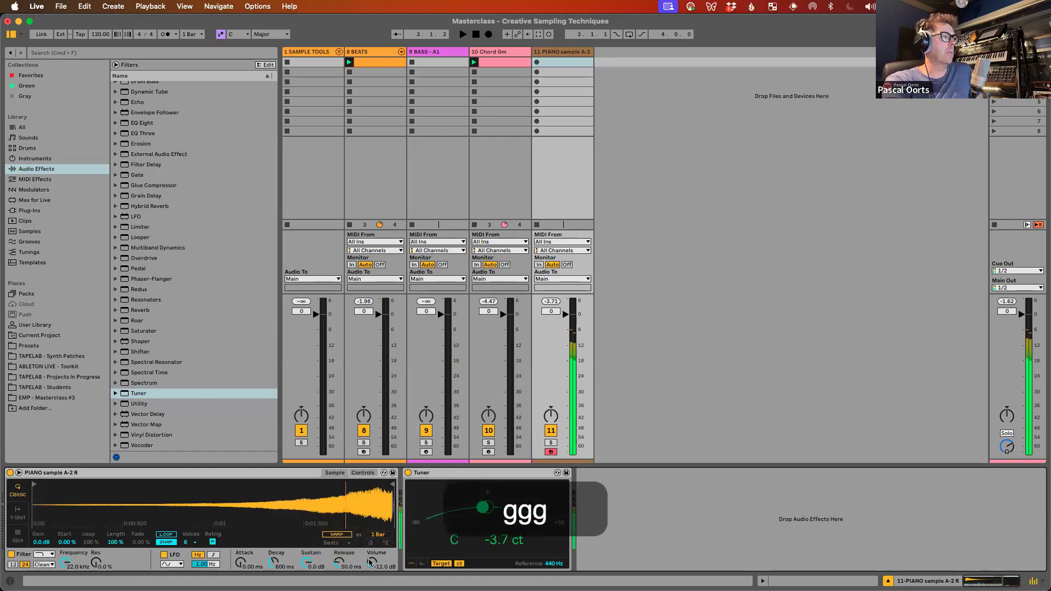
key(g)
key(g)
key(g)
key(g)
key(g)
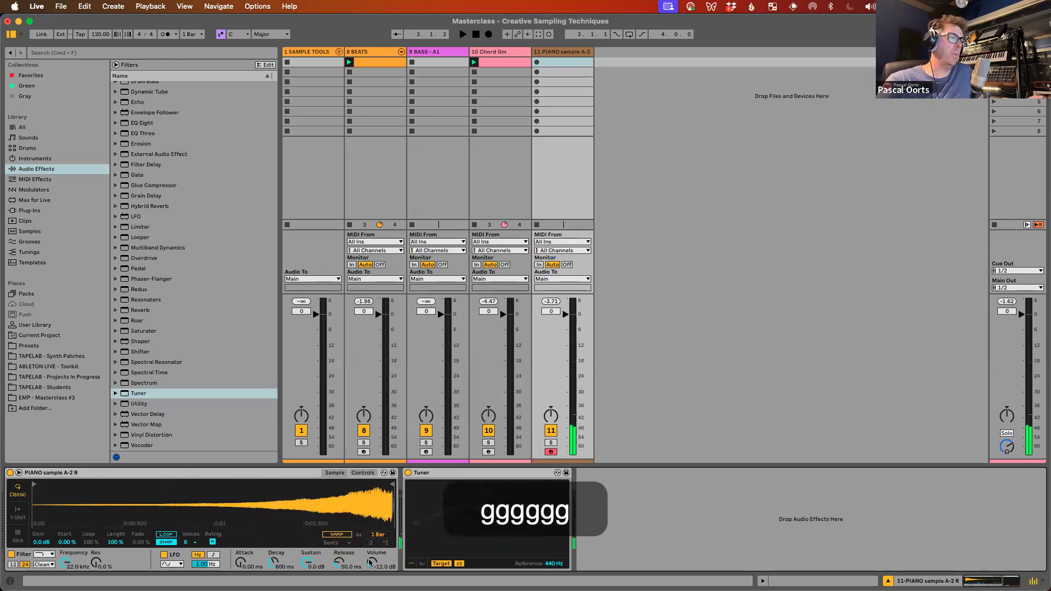
key(g)
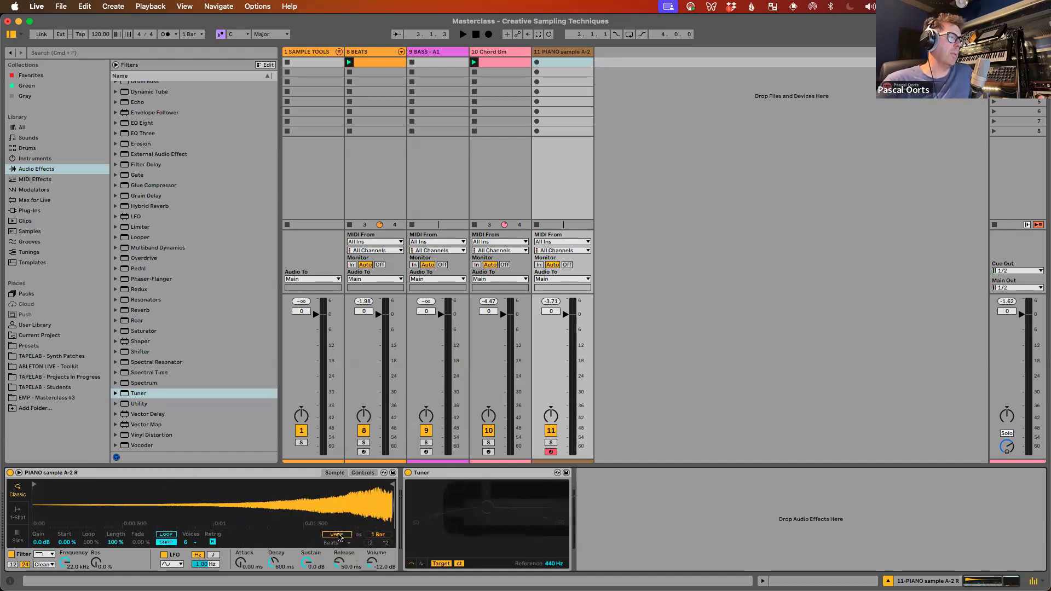
Step: Turn Warp back on for the reversed piano and set its warp mode to Complex
click(337, 535)
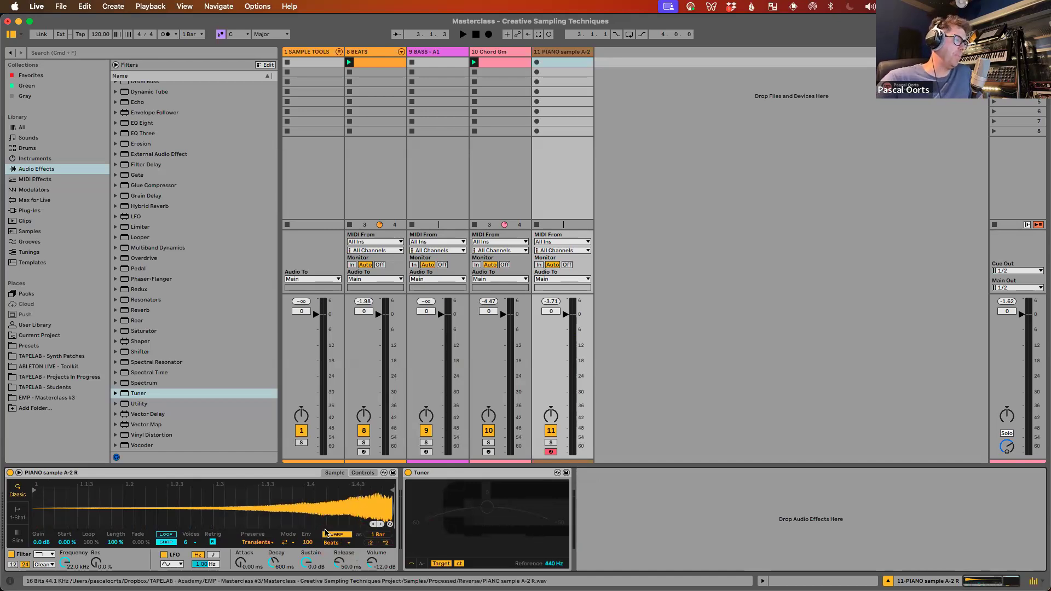
click(332, 543)
click(337, 534)
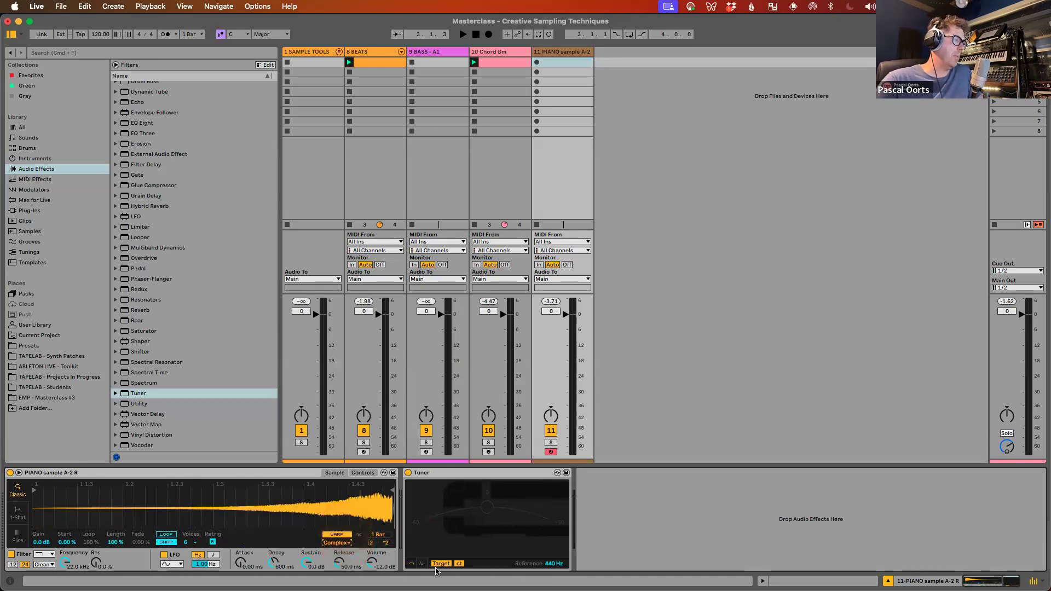
Step: Audition the piano in Complex warp mode with a C major chord followed by a long held D minor chord
key(q)
key(g)
key(d)
key(h)
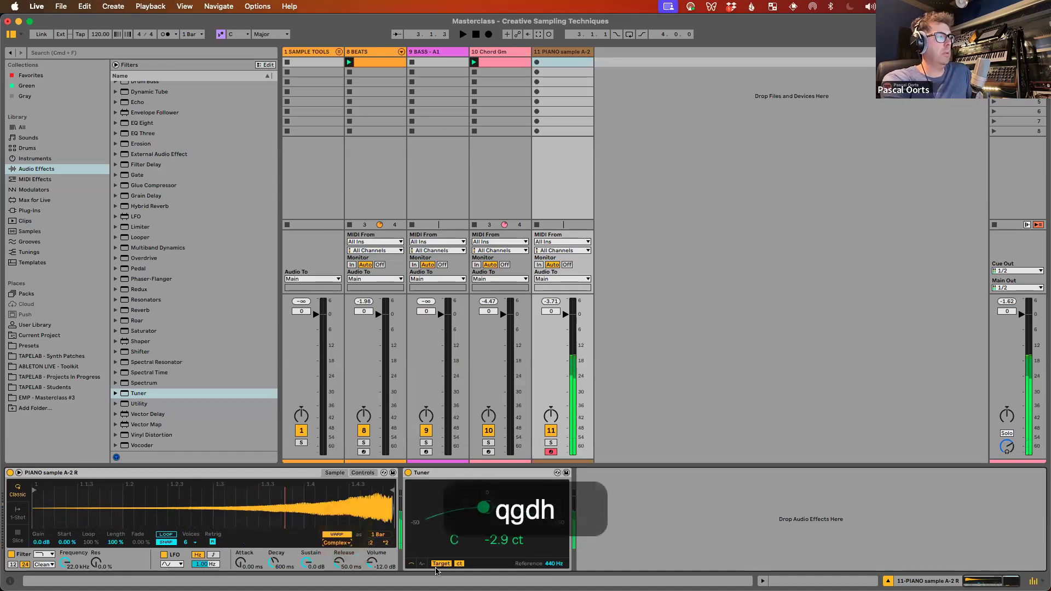
key(f)
key(s)
key(h)
key(h)
key(h)
key(h)
key(h)
key(h)
key(h)
key(h)
key(h)
key(h)
key(h)
key(h)
key(h)
key(h)
key(h)
key(h)
key(h)
key(h)
Step: Hold the C major chord again on the piano in Complex warp mode
key(q)
key(d)
key(g)
key(g)
key(g)
key(g)
key(g)
key(g)
key(g)
key(g)
key(g)
key(g)
key(g)
key(g)
key(g)
key(g)
key(g)
key(g)
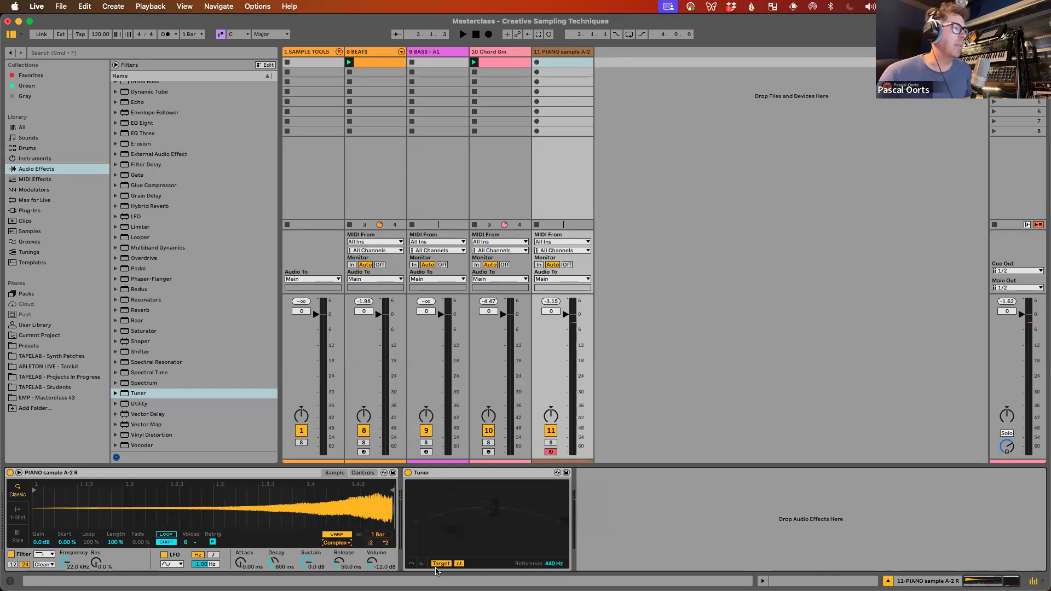
Step: Double the warped length of the reversed piano sample and bring the whole waveform into view
click(343, 537)
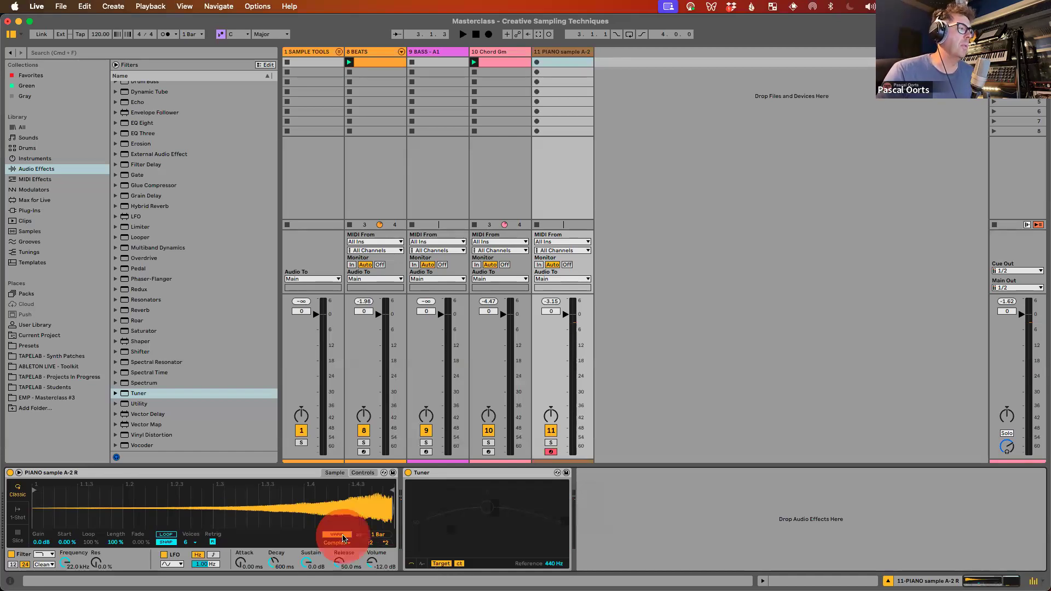
click(377, 543)
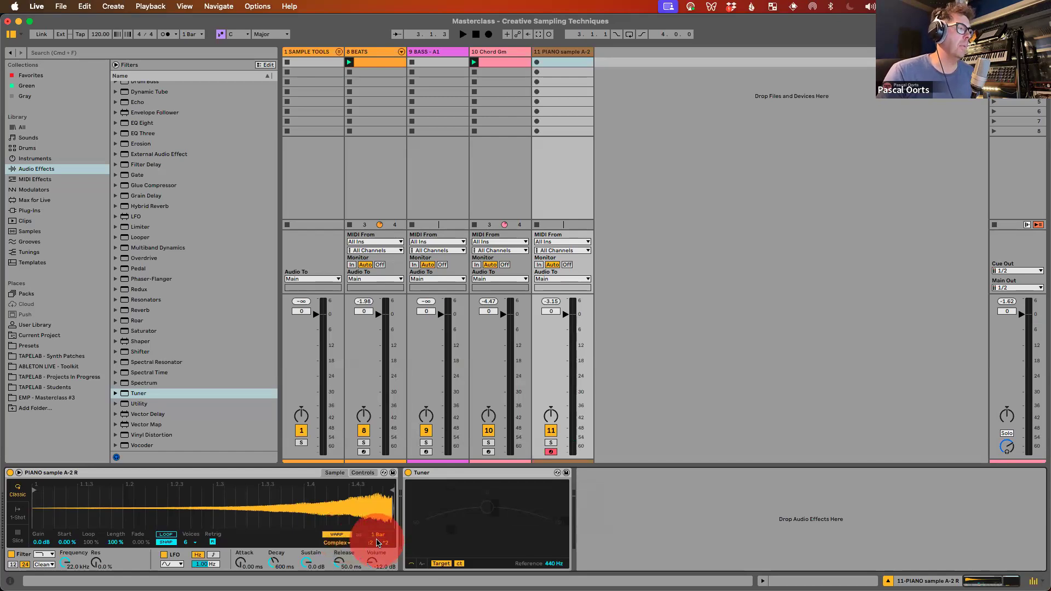
click(372, 544)
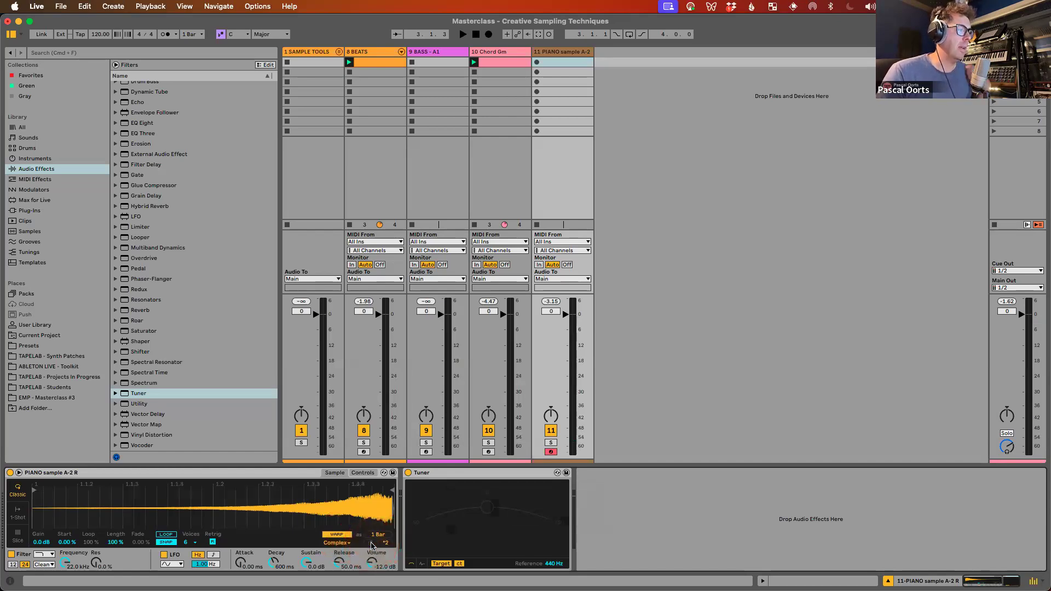
click(386, 544)
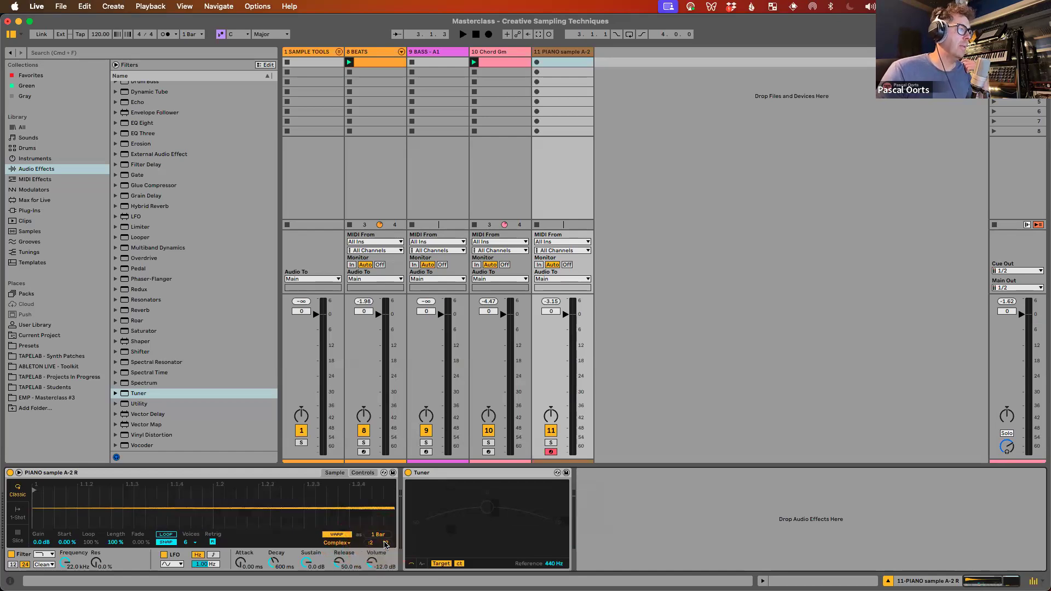
click(352, 498)
drag(351, 498, 352, 498)
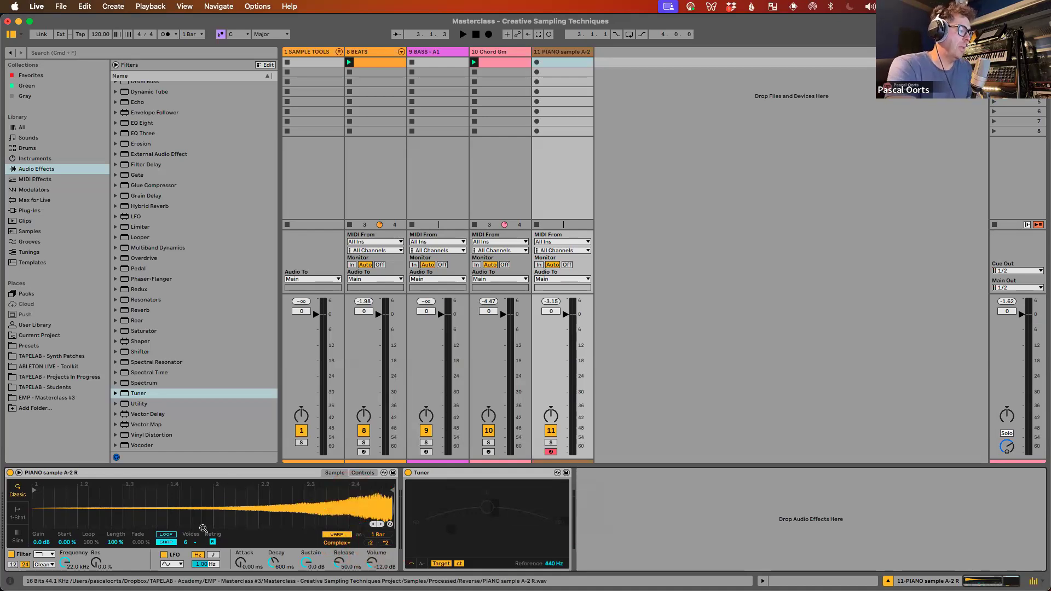
Step: Audition the lengthened reversed piano by holding a C major chord
key(d)
key(q)
key(g)
key(g)
key(g)
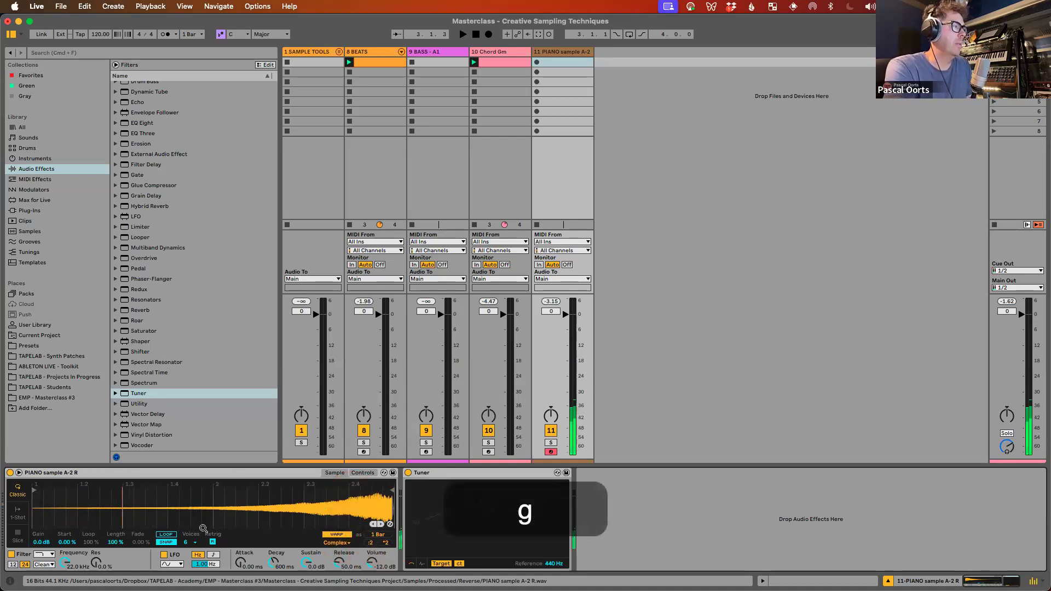
key(g)
key(g)
key(g)
key(g)
key(g)
key(g)
key(g)
key(g)
key(g)
key(g)
key(g)
key(g)
key(g)
key(g)
key(g)
key(g)
key(g)
key(g)
key(g)
key(g)
key(g)
key(g)
key(g)
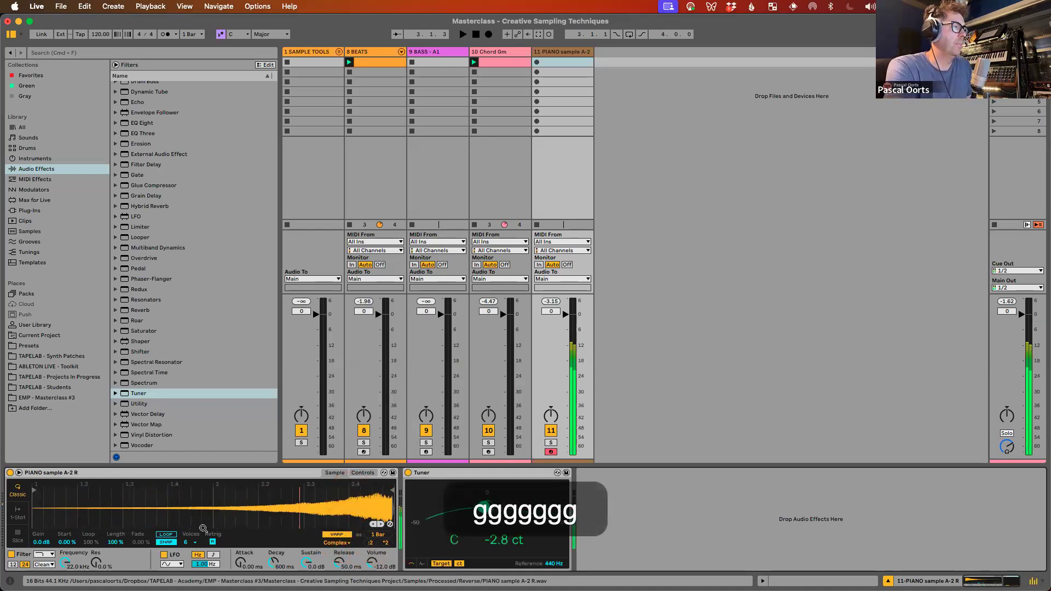
Step: Hold a D minor chord on the lengthened reversed piano to hear its slower swell
key(f)
key(s)
key(h)
key(h)
key(h)
key(h)
key(h)
key(h)
key(h)
key(h)
key(h)
key(h)
key(h)
key(h)
key(h)
key(h)
key(h)
key(h)
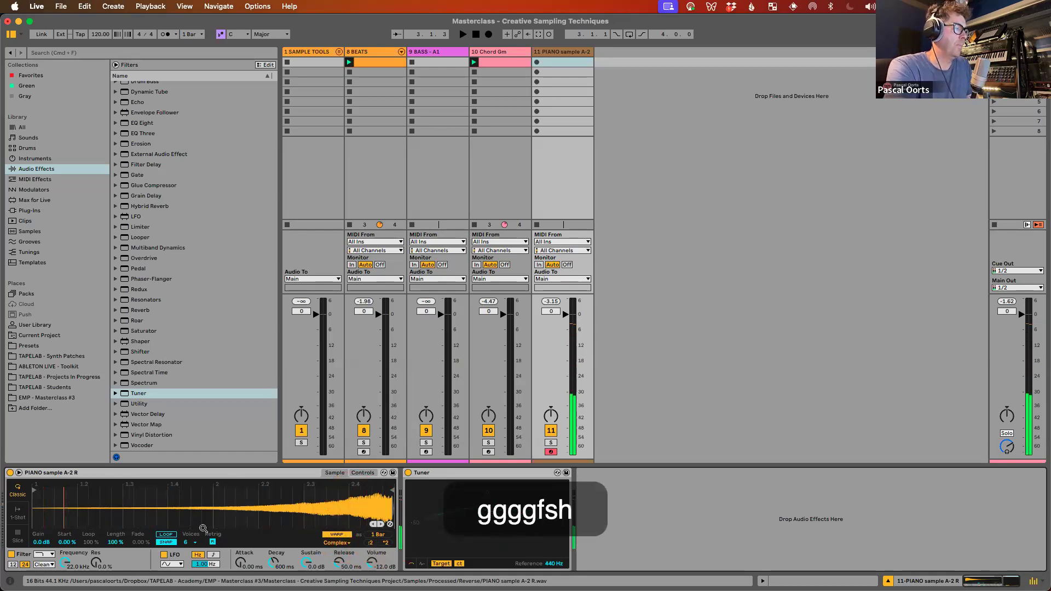
key(h)
key(h)
key(h)
key(h)
key(h)
key(h)
key(h)
key(h)
key(h)
key(h)
key(h)
key(h)
key(h)
key(h)
key(h)
key(h)
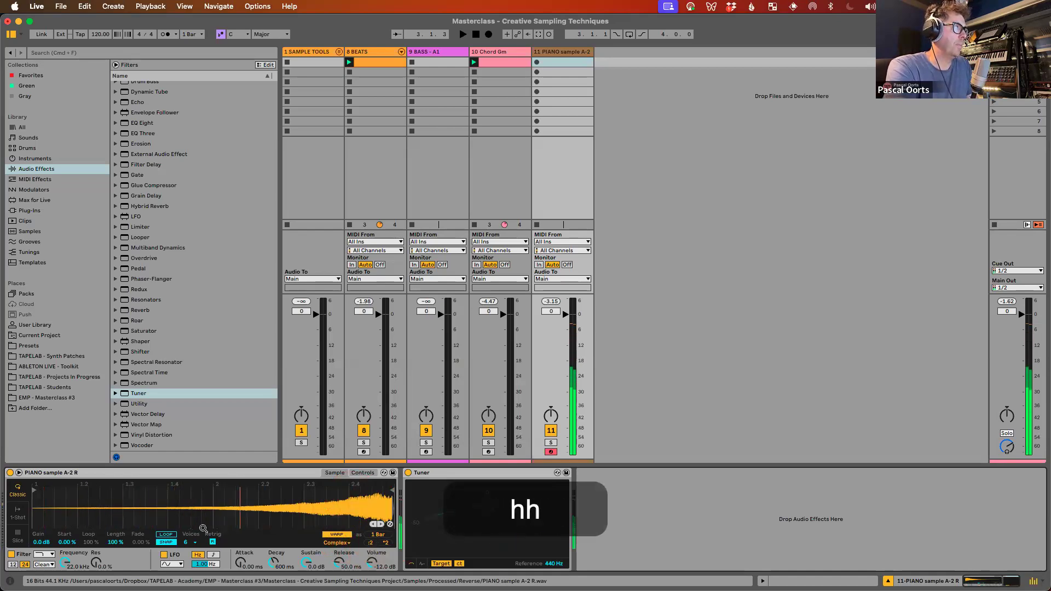
key(h)
key(h)
key(h)
key(h)
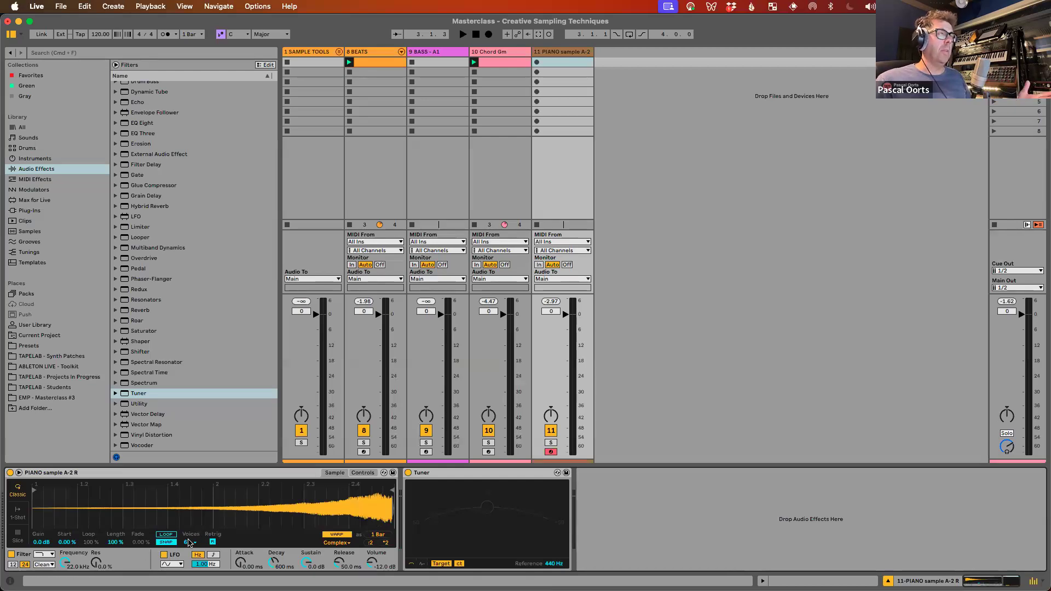
Step: Review the bass Simpler's transposition, the Redux effect on the chord track and the piano Simpler's warp settings
click(437, 51)
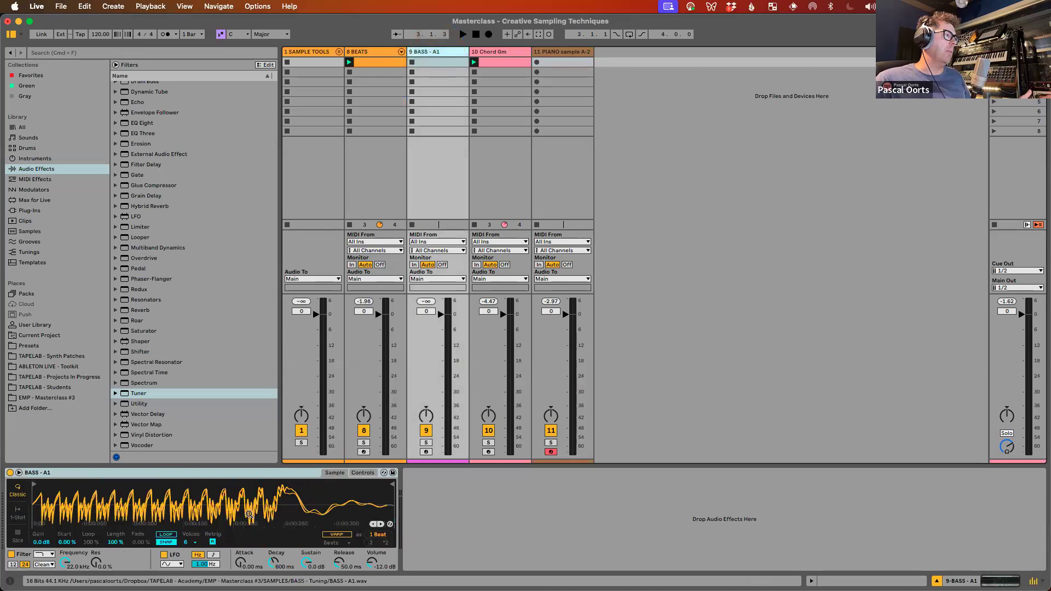
click(362, 472)
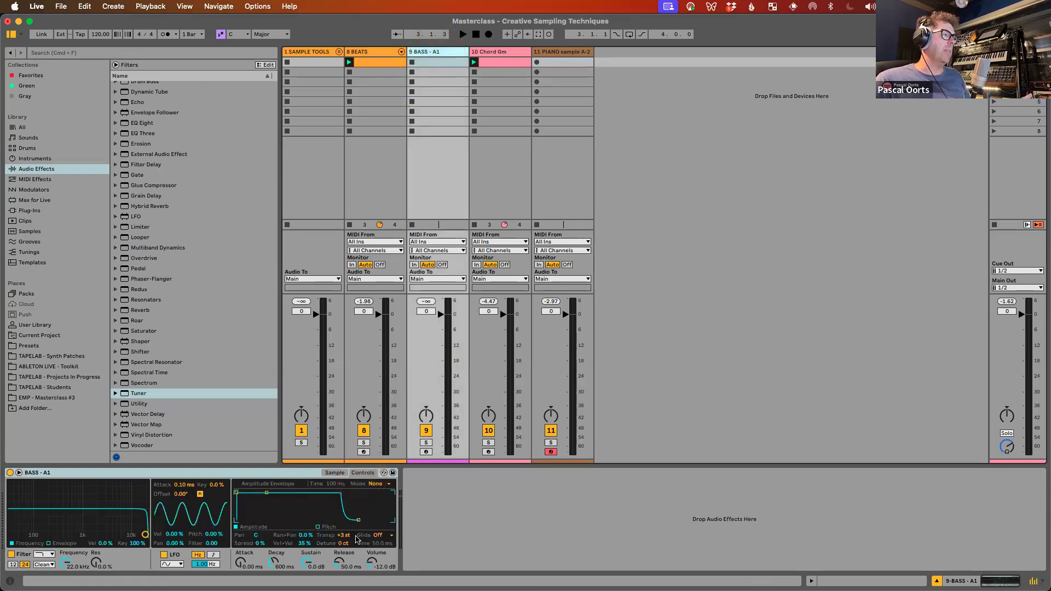
click(345, 536)
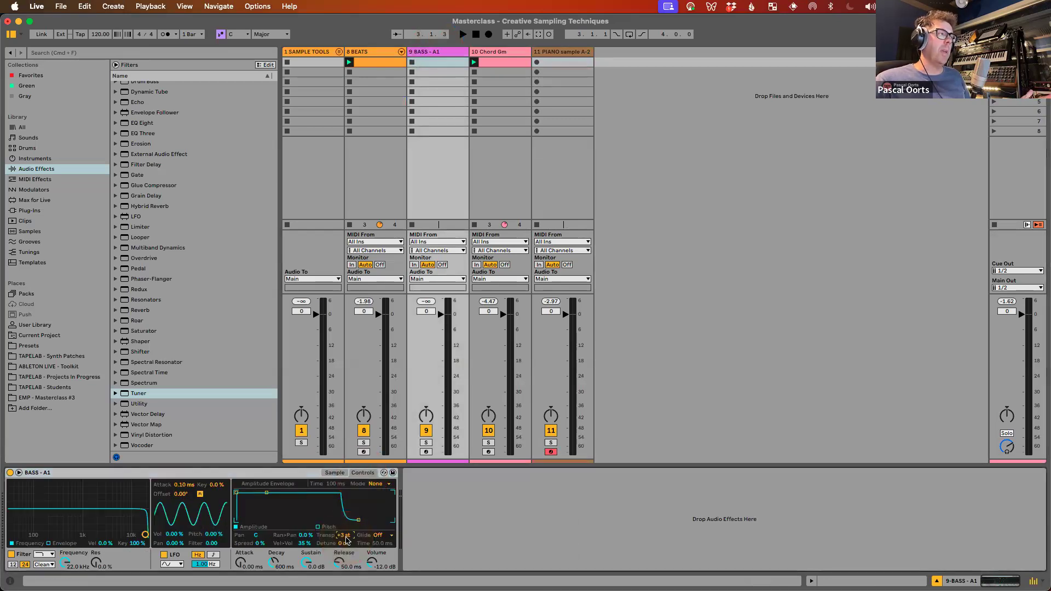
click(504, 53)
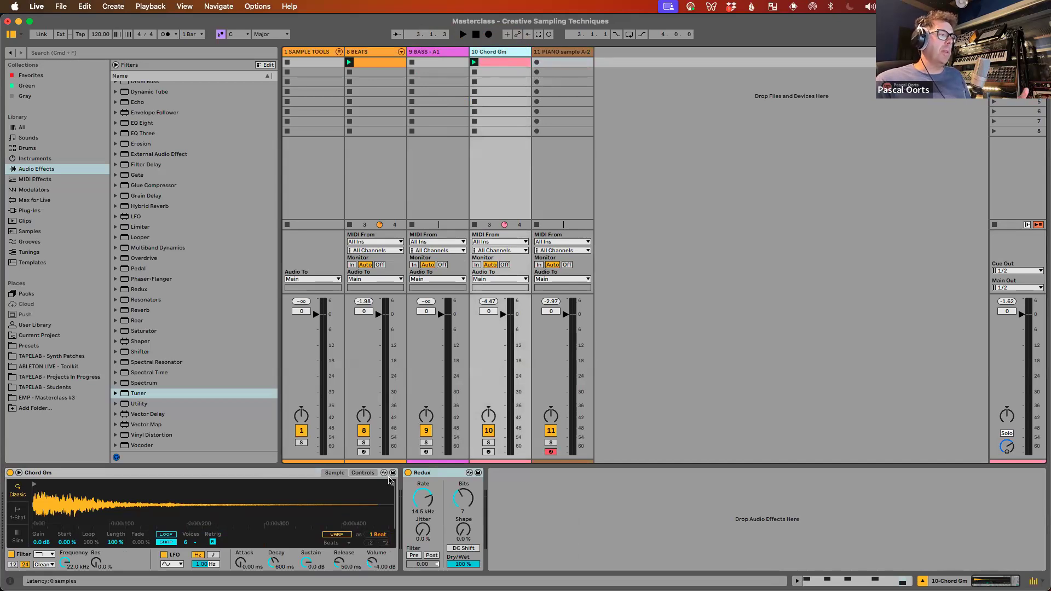
click(445, 476)
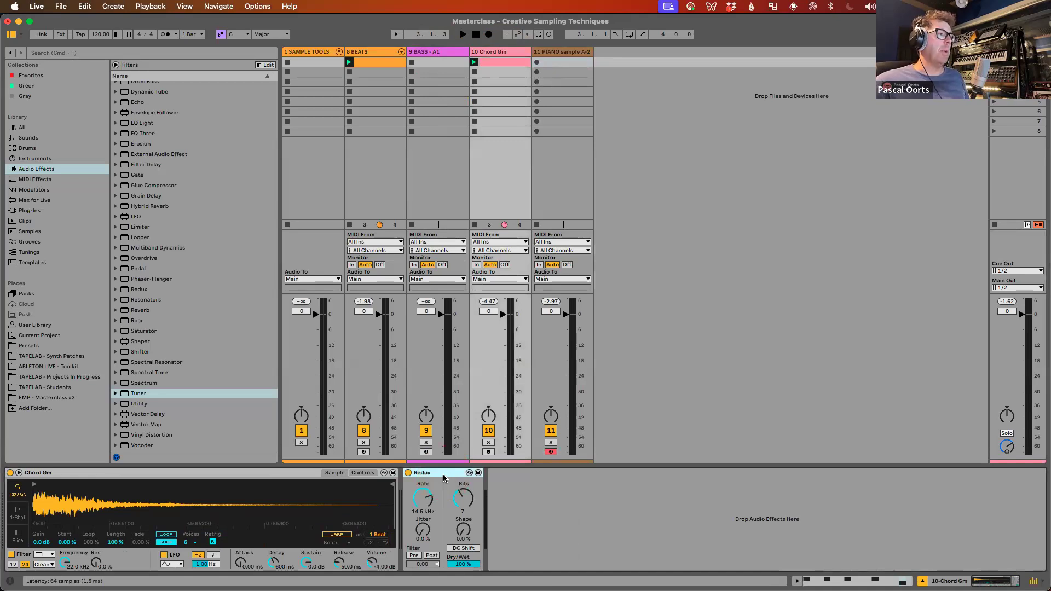
click(568, 52)
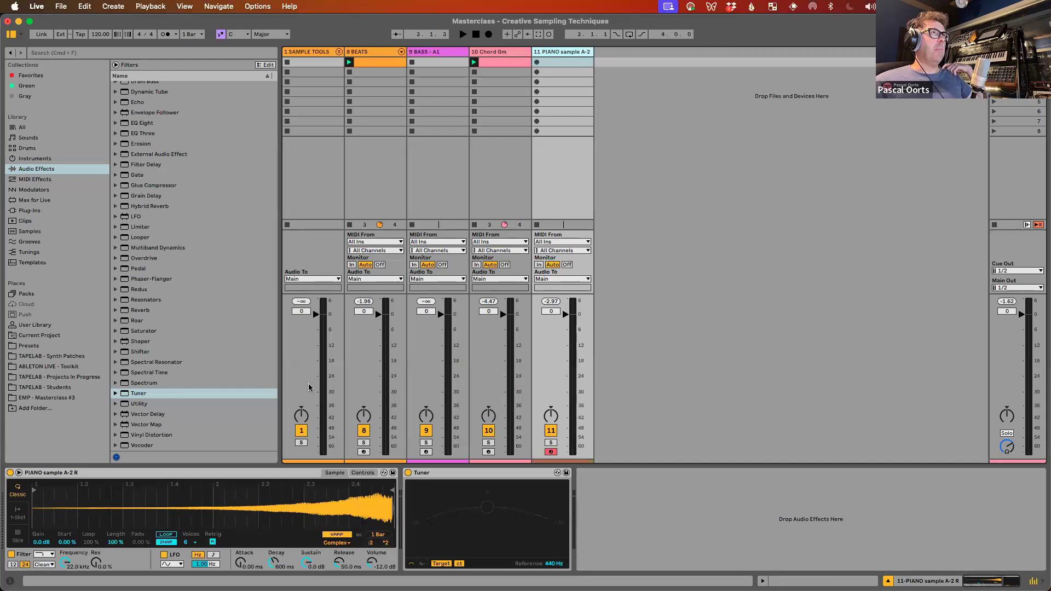
click(327, 539)
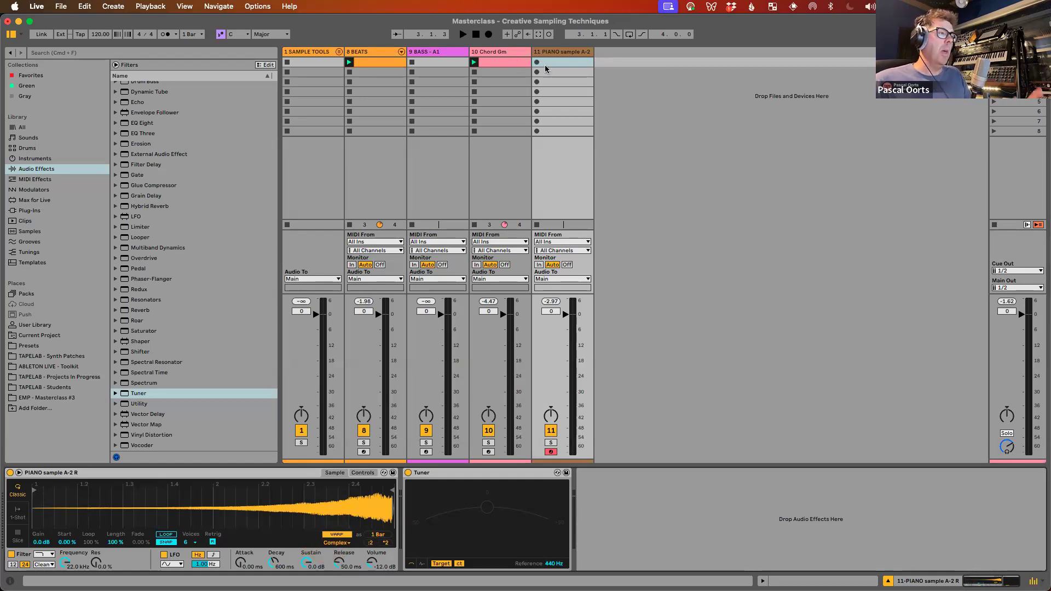
Step: Collapse the bass, chord and piano tracks to their minimum width
click(457, 52)
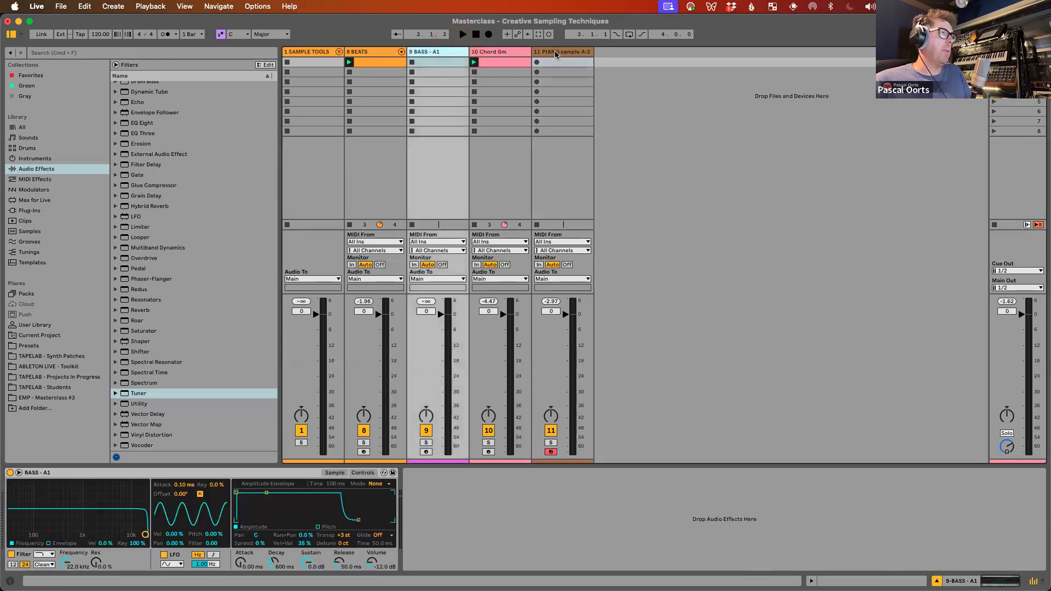
key(Right)
drag(591, 52, 436, 52)
click(422, 73)
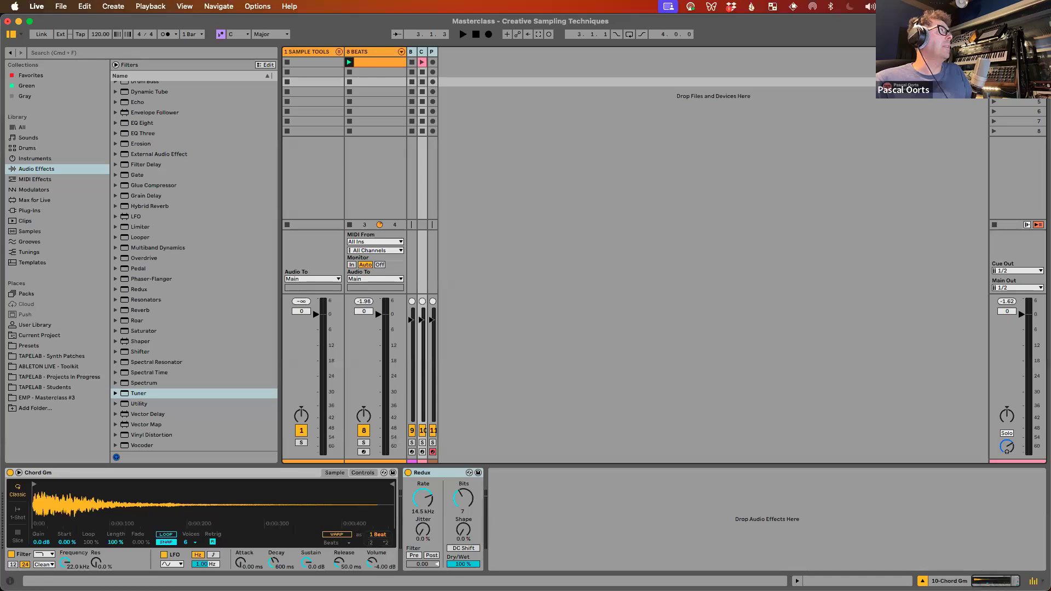
Step: Insert a new MIDI track after the piano track and widen it to full width
click(479, 62)
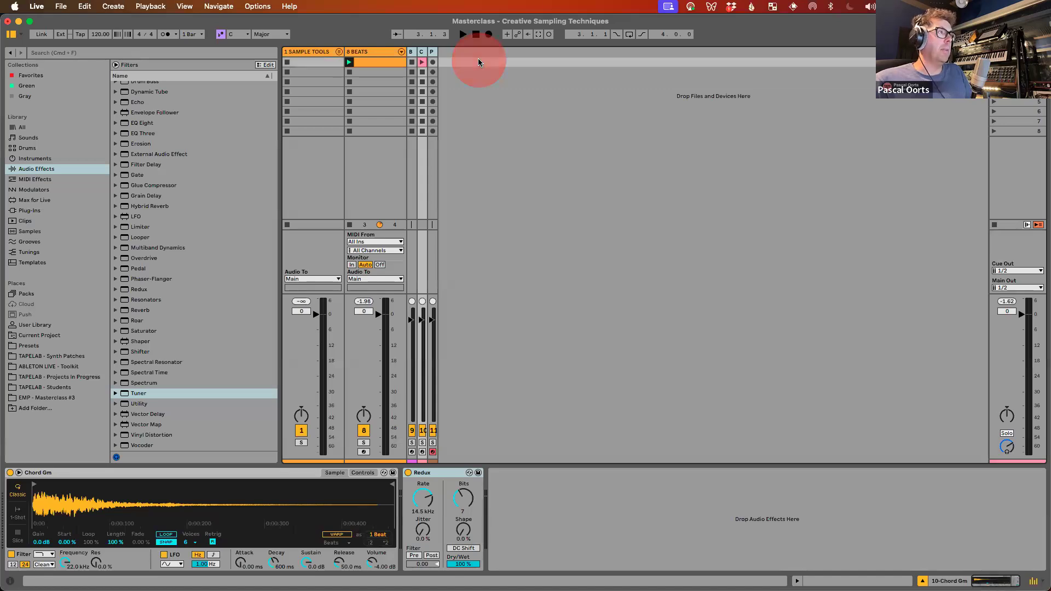
right_click(481, 60)
click(532, 72)
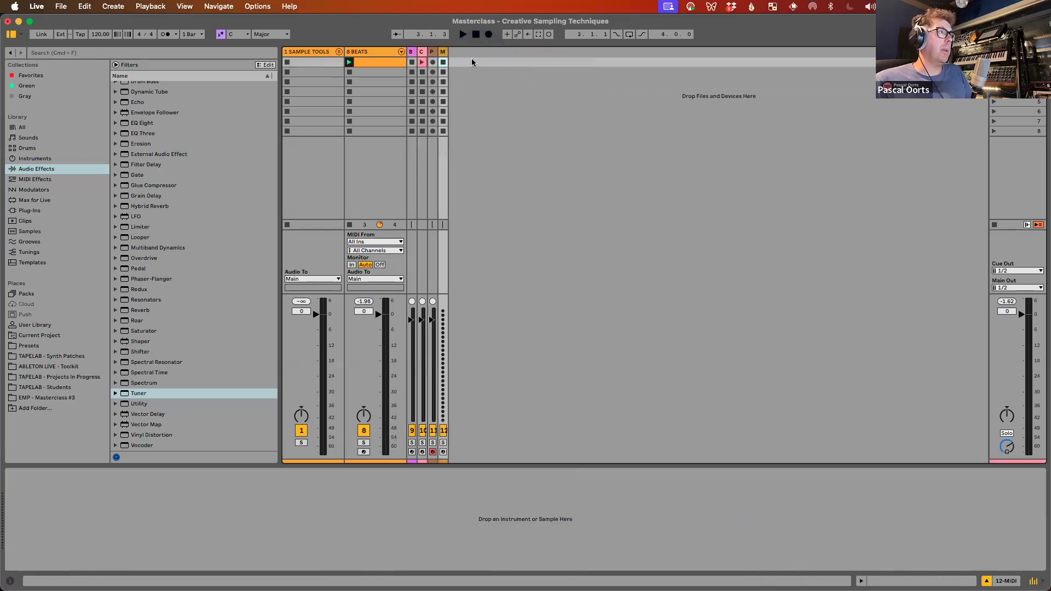
drag(445, 52, 501, 54)
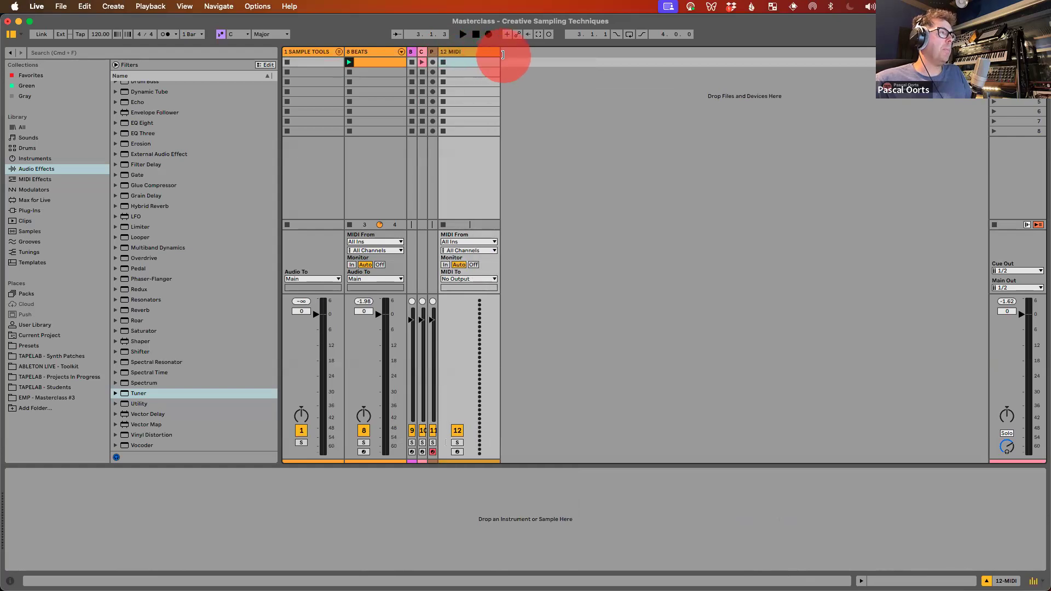
Step: Load Simpler onto the new MIDI track and place Drum Loop.wav from the DRUMS - Slicing folder in it
click(71, 159)
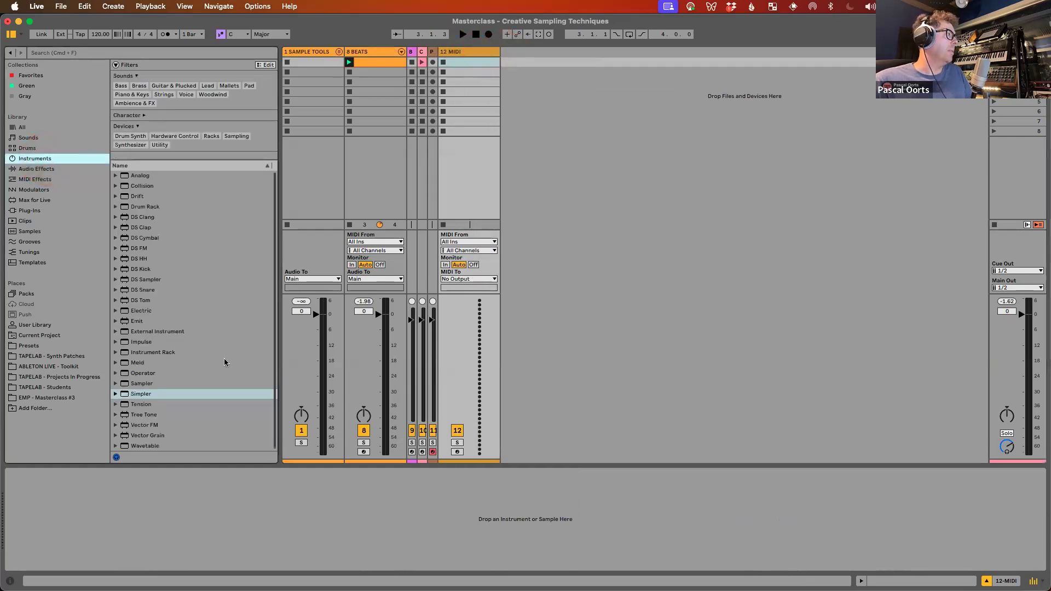
drag(143, 392, 469, 93)
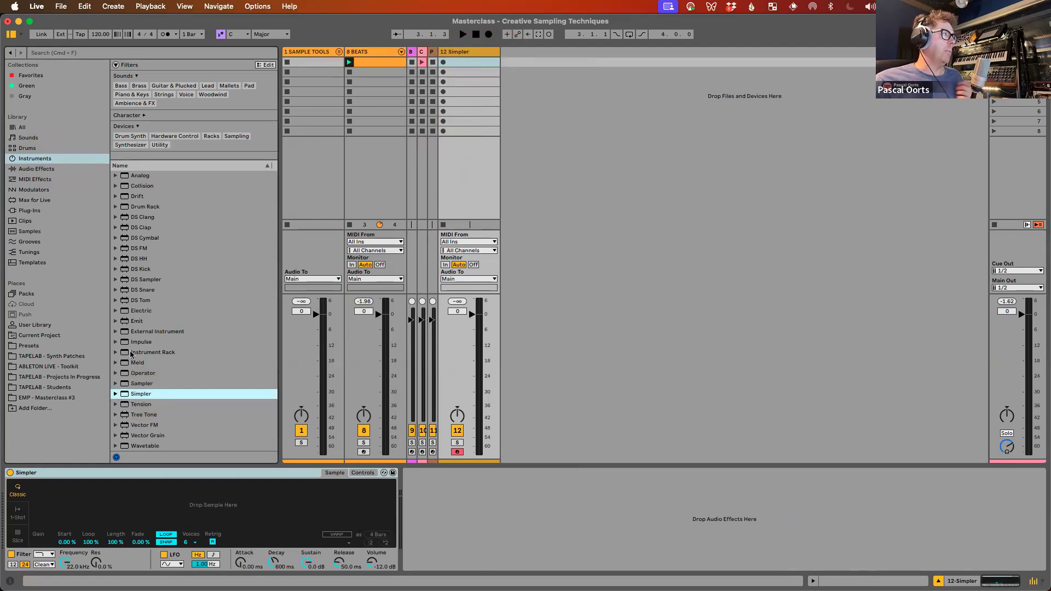
click(62, 391)
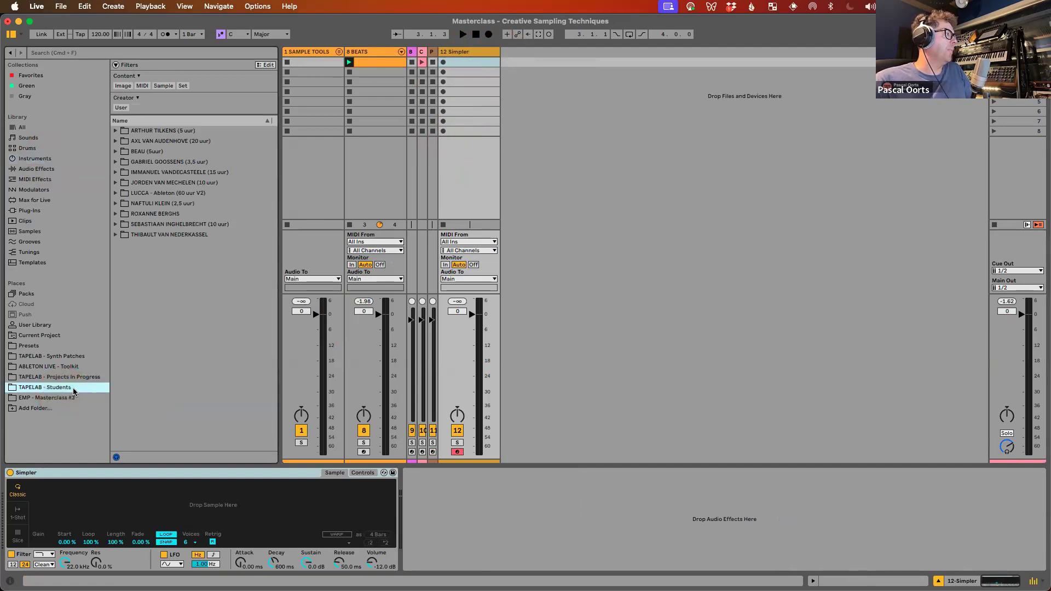
click(72, 397)
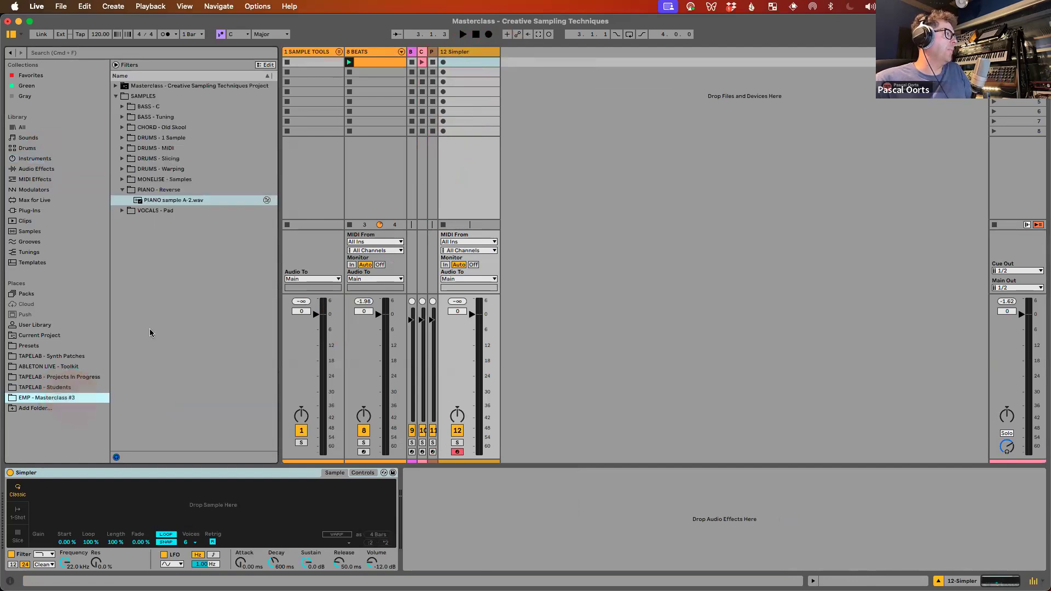
click(122, 158)
drag(164, 169, 214, 502)
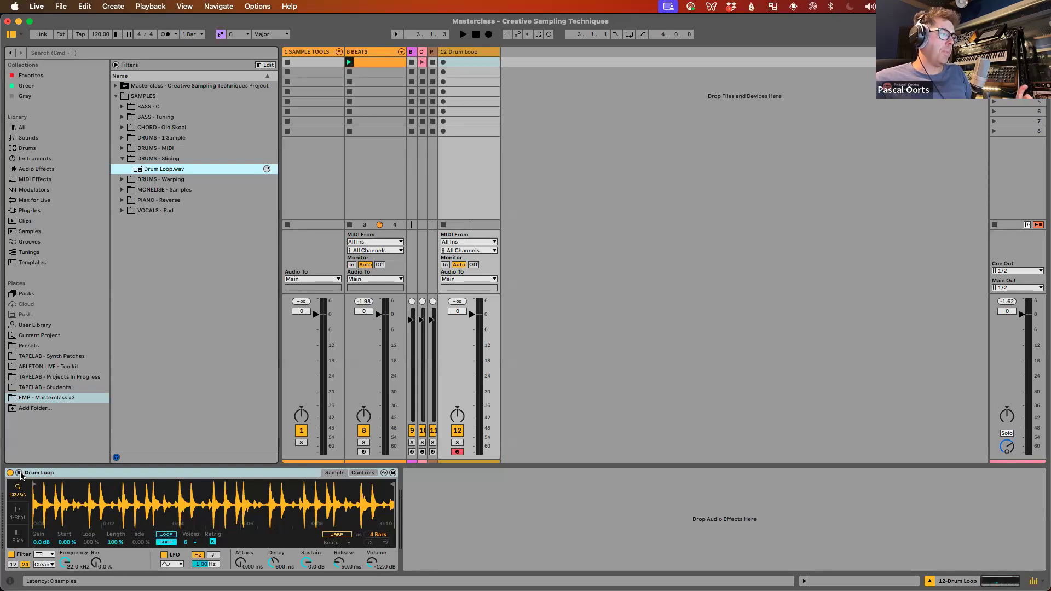
Step: Switch the drum loop's Simpler through 1-Shot and Slice modes and return it to Classic
click(22, 495)
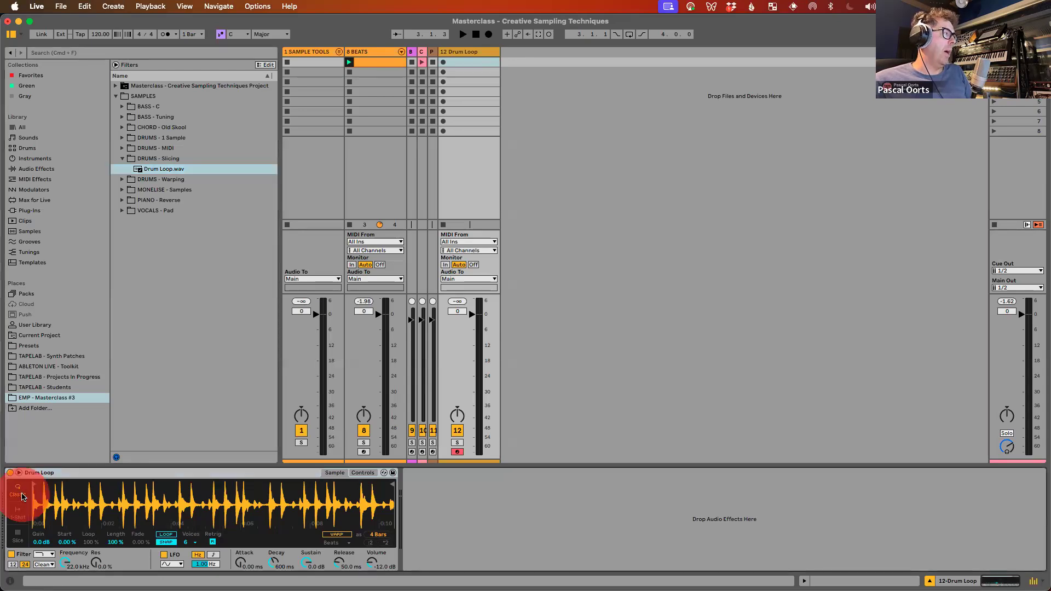
click(24, 520)
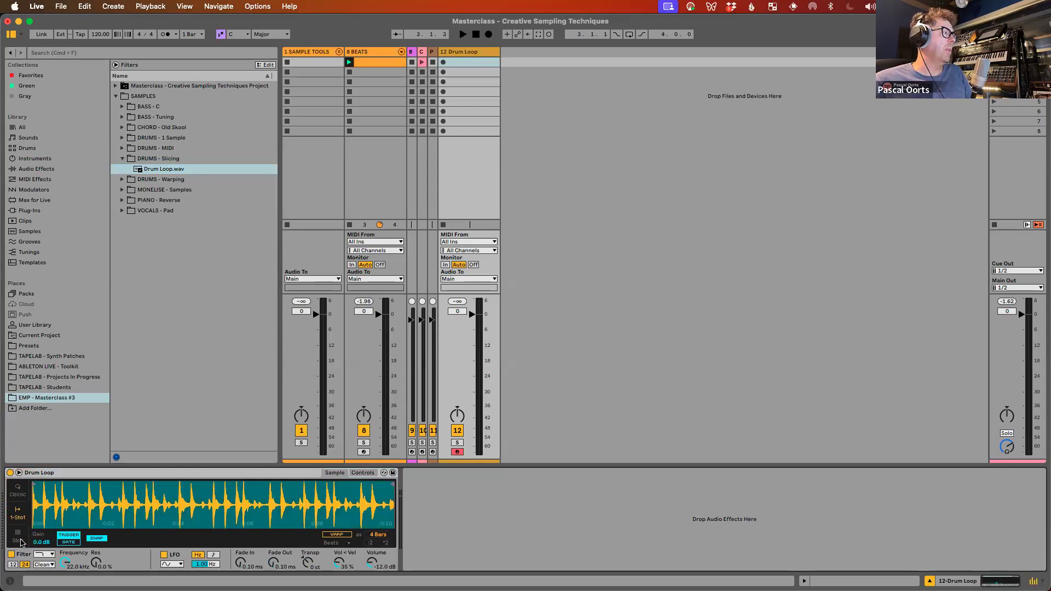
click(19, 538)
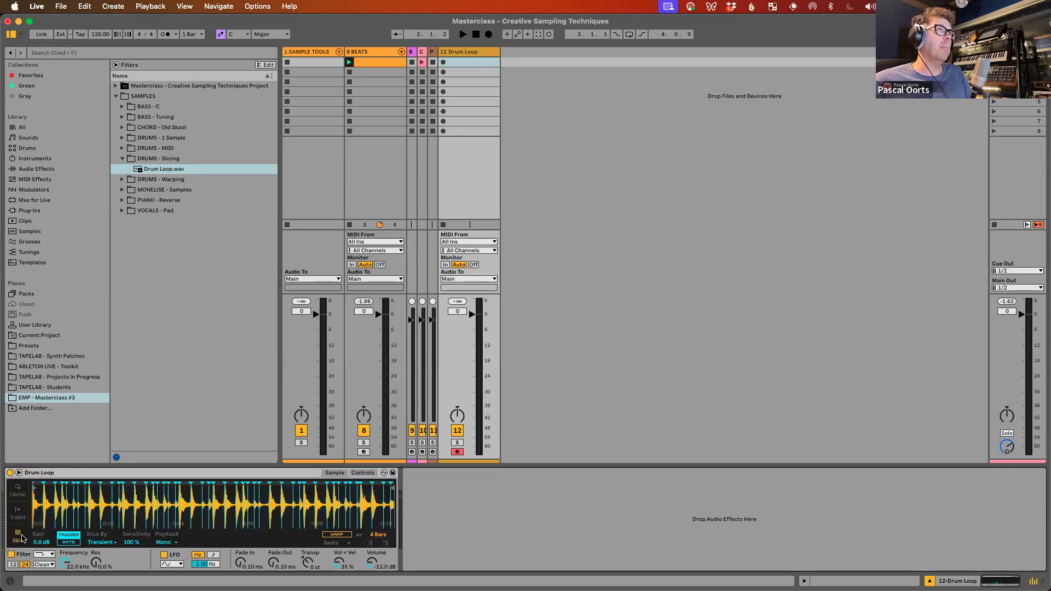
click(18, 491)
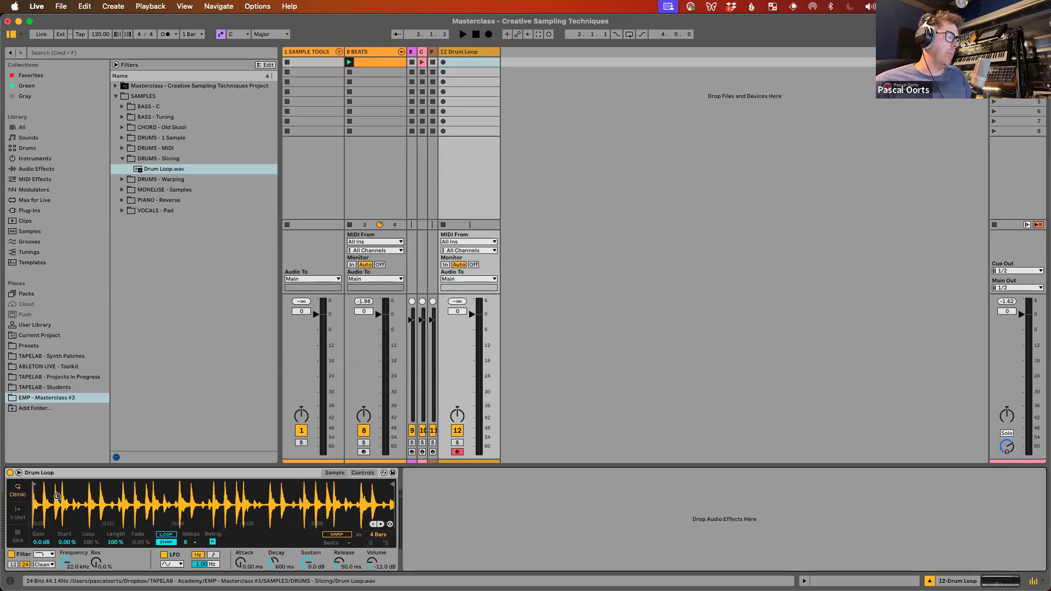
Step: Audition the drum loop in Classic mode with single held notes at C, F, B, G and E
key(q)
key(q)
key(q)
key(q)
key(q)
key(q)
key(q)
key(q)
key(q)
key(q)
key(q)
key(q)
key(q)
key(q)
key(q)
key(f)
key(f)
key(f)
key(f)
key(f)
key(f)
key(f)
key(f)
key(f)
key(f)
key(f)
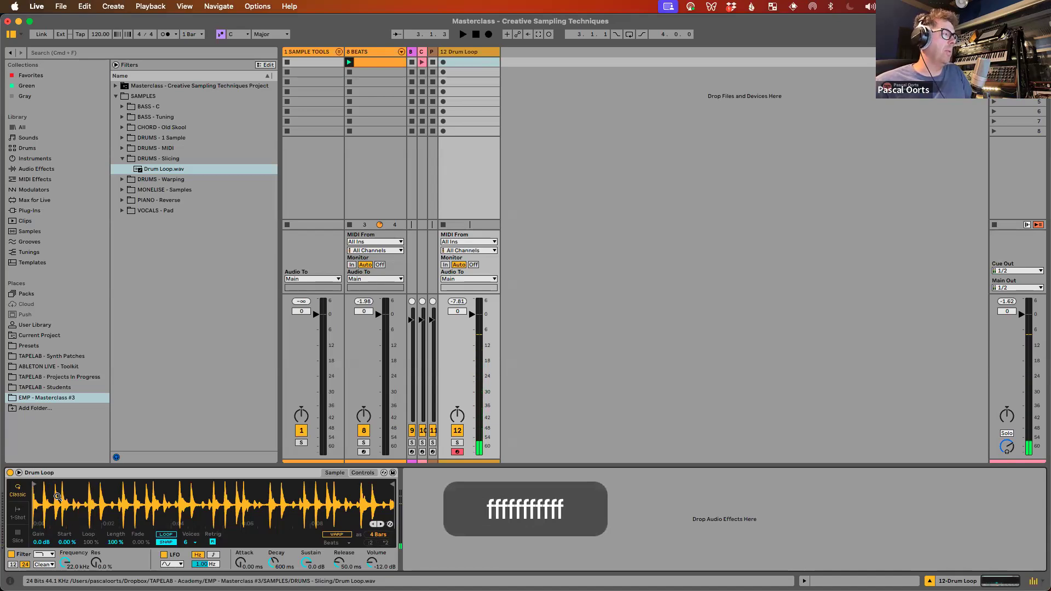
key(j)
key(j)
key(j)
key(j)
key(j)
key(j)
key(j)
key(j)
key(j)
key(j)
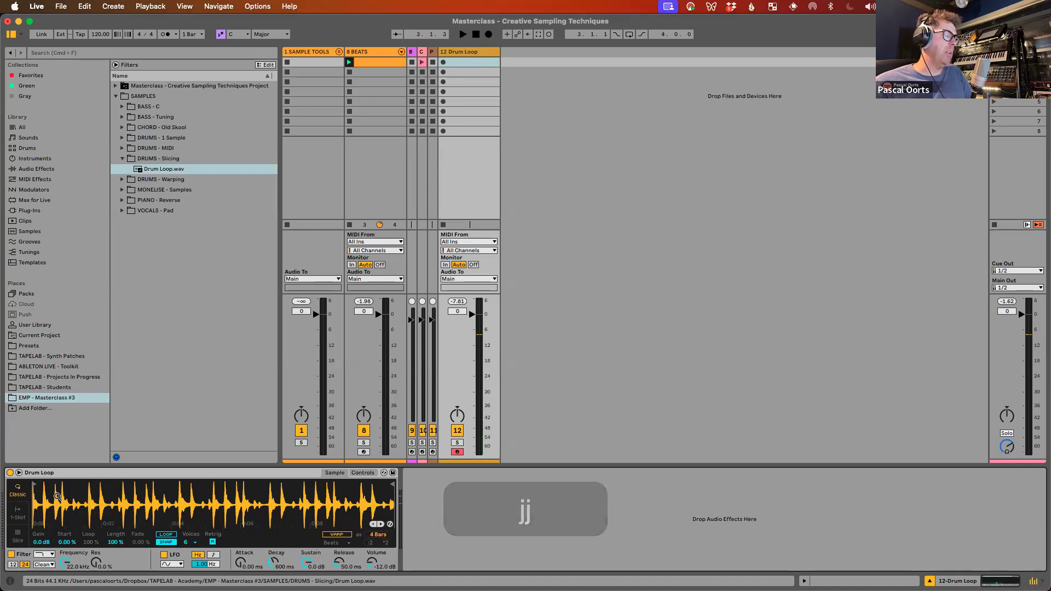
key(g)
key(g)
key(g)
key(g)
key(g)
key(g)
key(g)
key(g)
key(g)
key(g)
key(d)
key(d)
key(d)
key(d)
key(d)
key(d)
key(d)
key(d)
key(d)
key(d)
key(d)
key(d)
key(d)
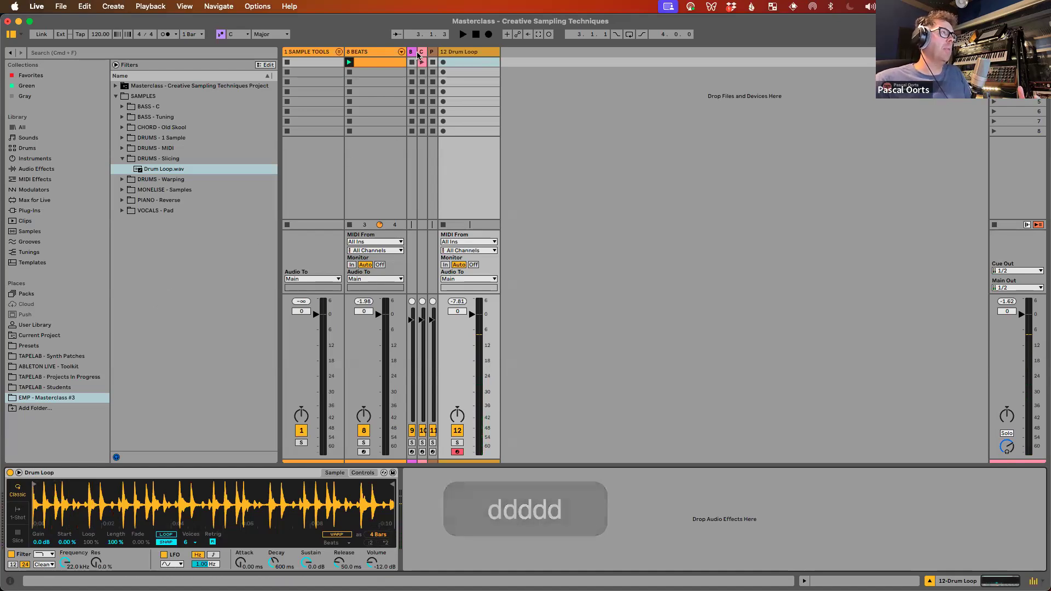
Step: Expand the bass track to full width and arm it for recording
drag(418, 53, 468, 52)
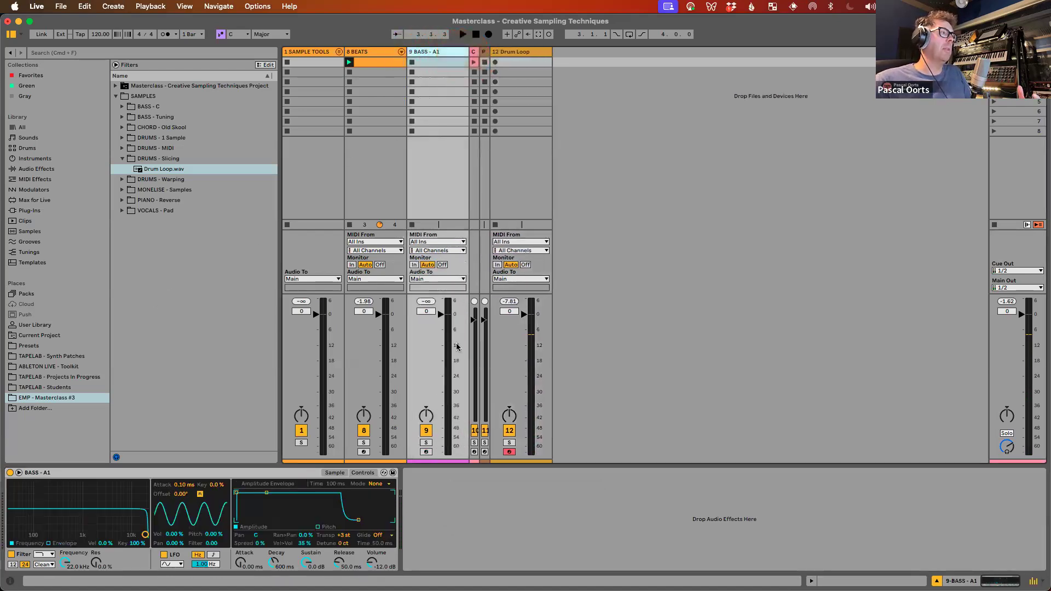
click(426, 451)
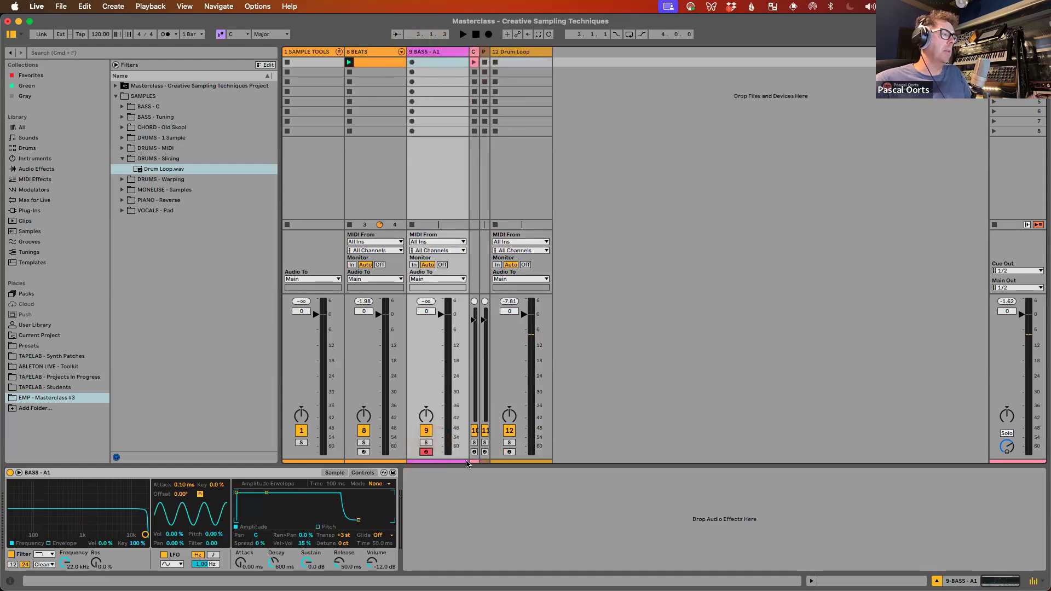
Step: Audition the bass sample by playing short notes at C, E and D on the armed bass track
key(q)
key(q)
key(d)
key(d)
key(d)
key(d)
key(s)
key(s)
key(q)
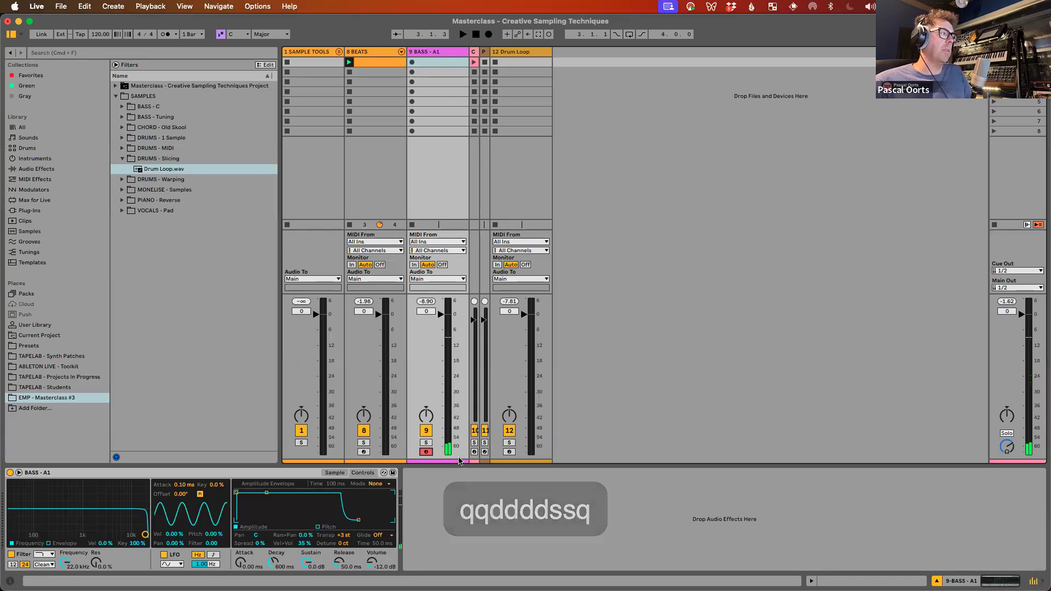
Step: Show the bass Simpler's sample waveform and toggle between Classic and 1-Shot modes, returning to Classic
click(334, 472)
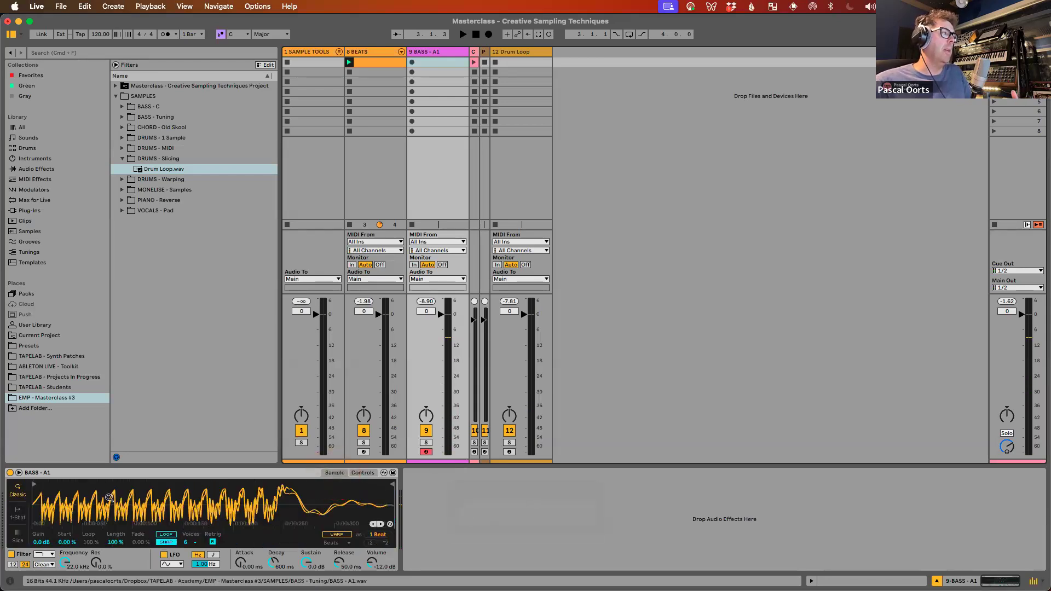
click(24, 498)
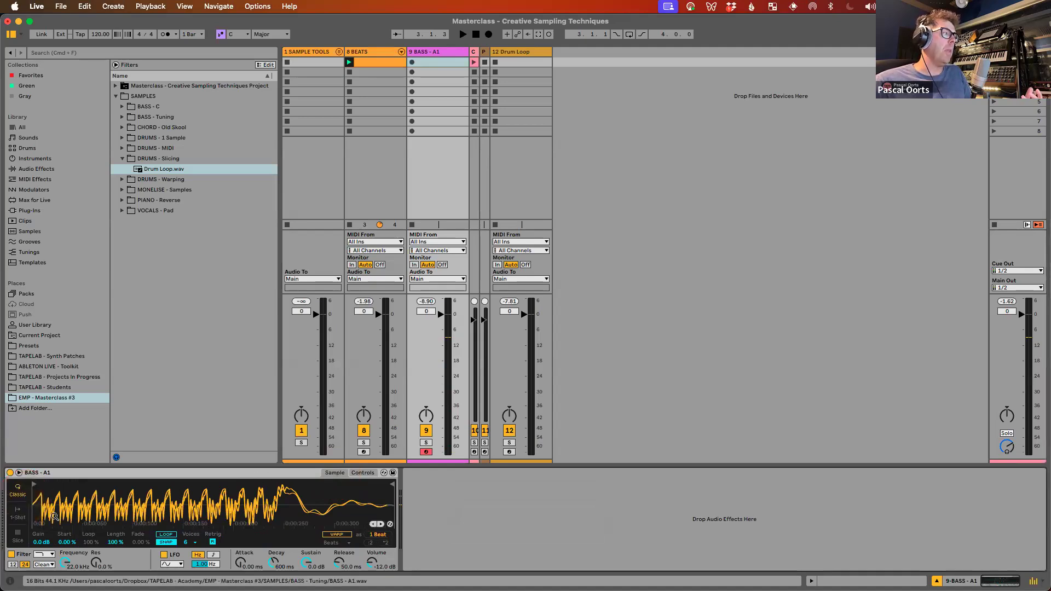
click(21, 516)
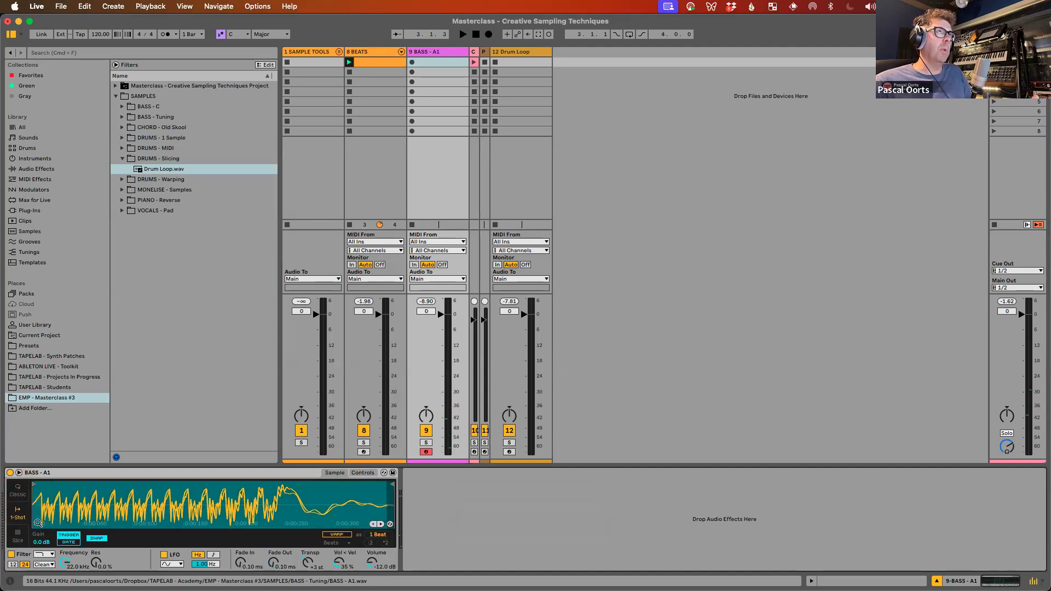
click(17, 491)
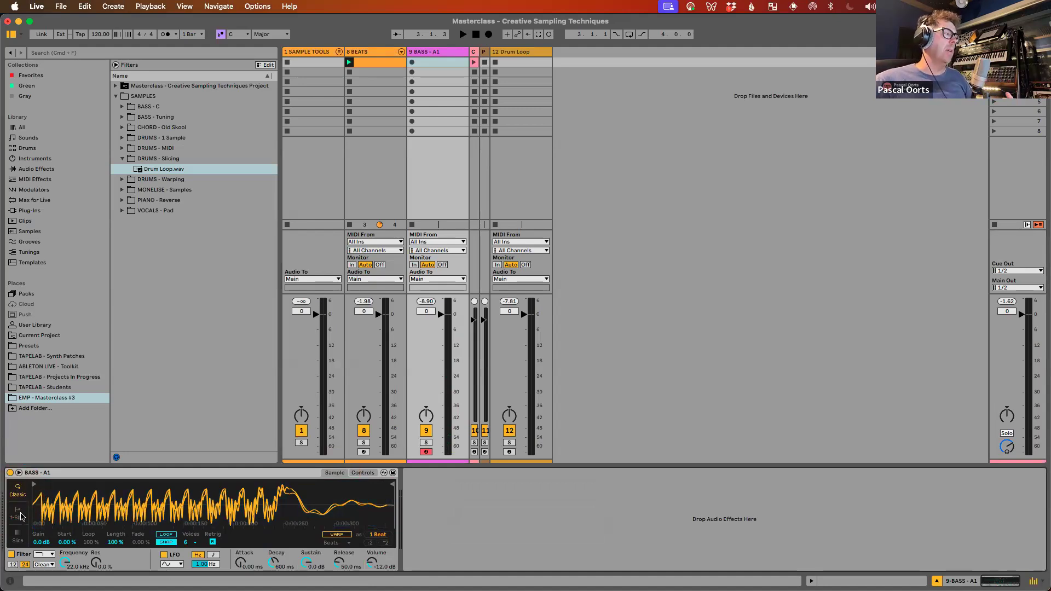
click(20, 516)
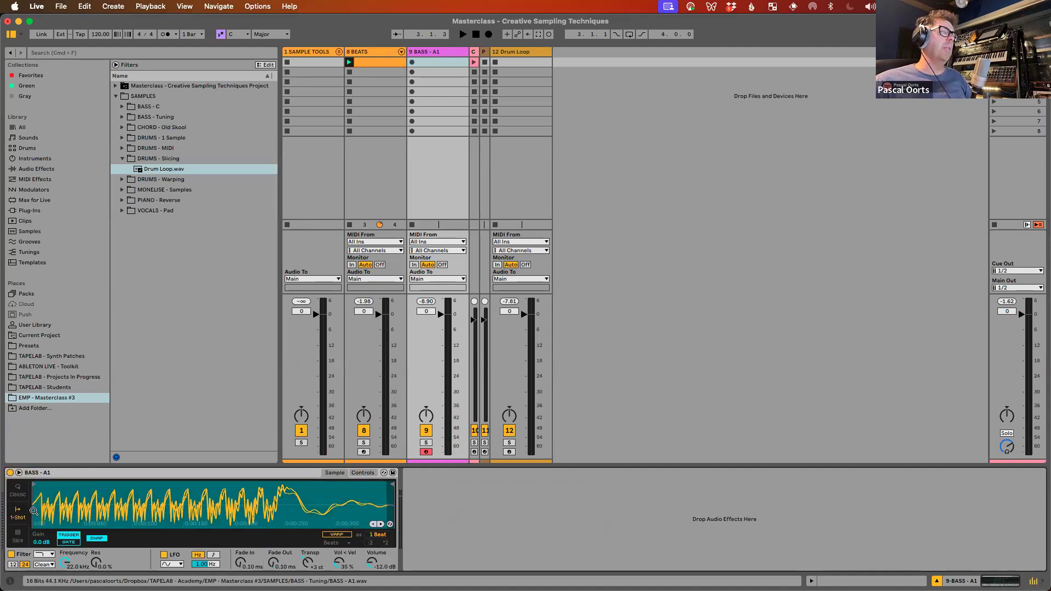
click(19, 491)
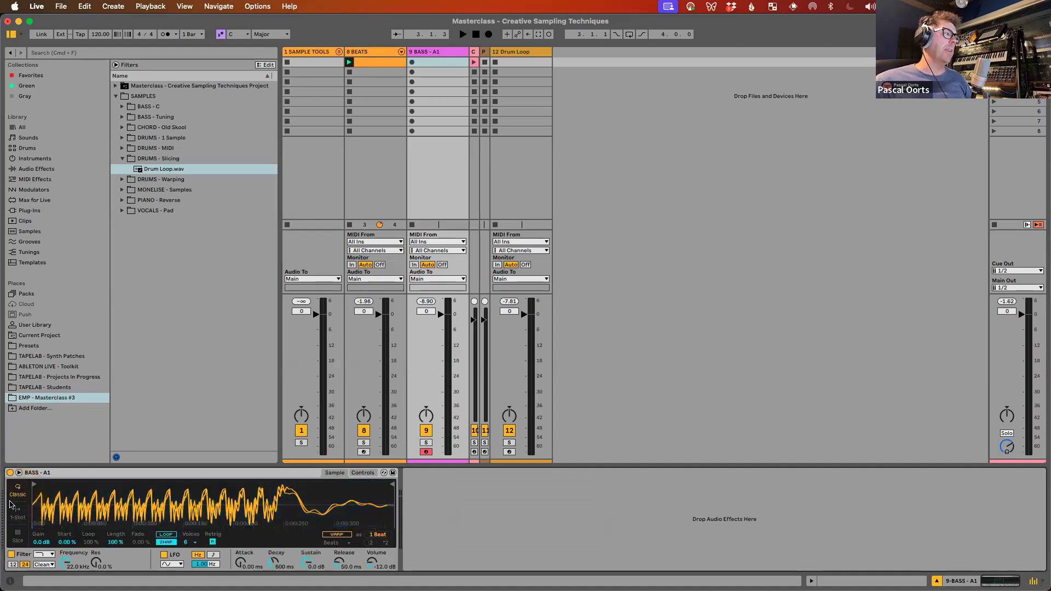
Step: Arm the Drum Loop track and audition its Classic mode with repeated short C notes
click(524, 53)
click(508, 451)
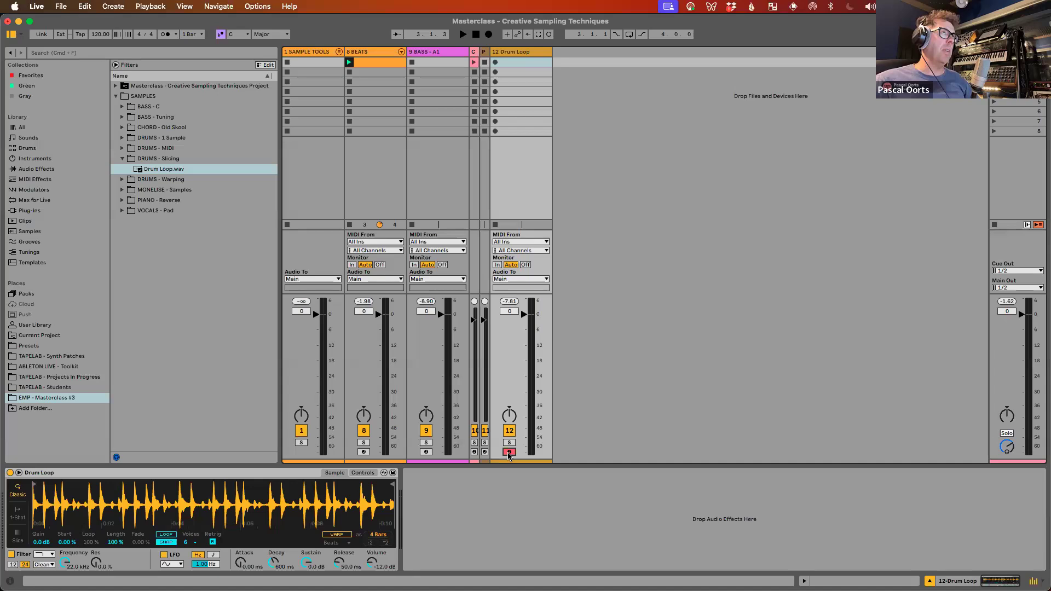
key(q)
key(q)
key(q)
key(q)
key(q)
key(q)
key(q)
key(q)
key(q)
key(q)
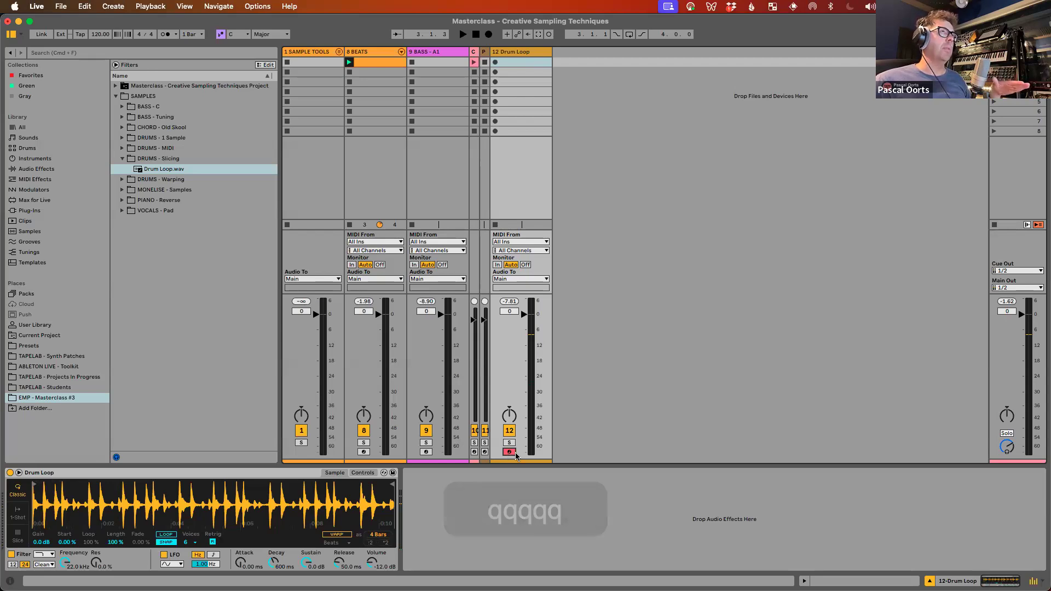
Step: Switch the drum loop's Simpler to 1-Shot mode and trigger it with a single C note
click(18, 511)
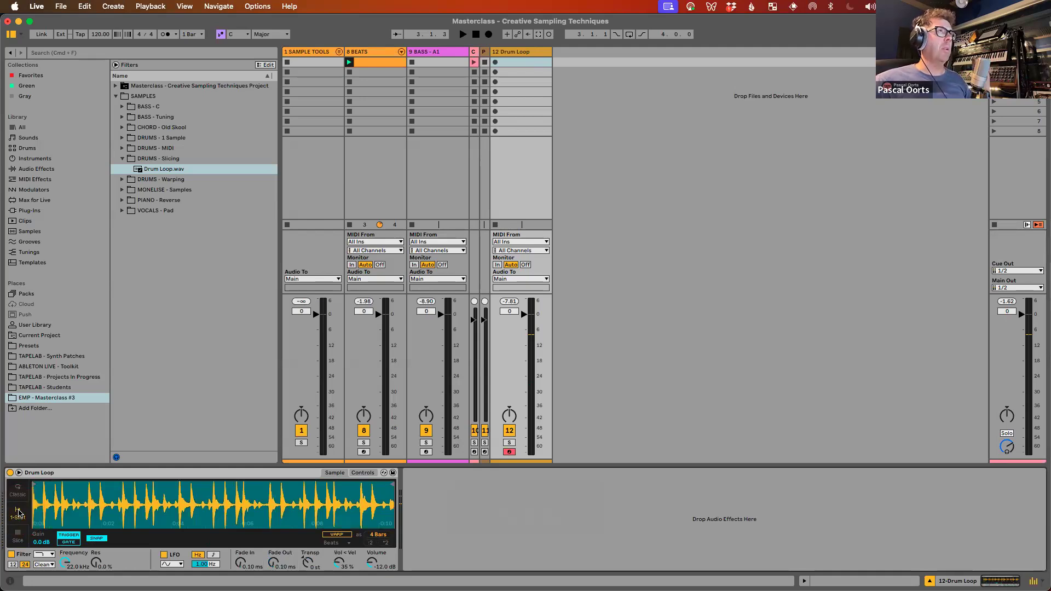
key(q)
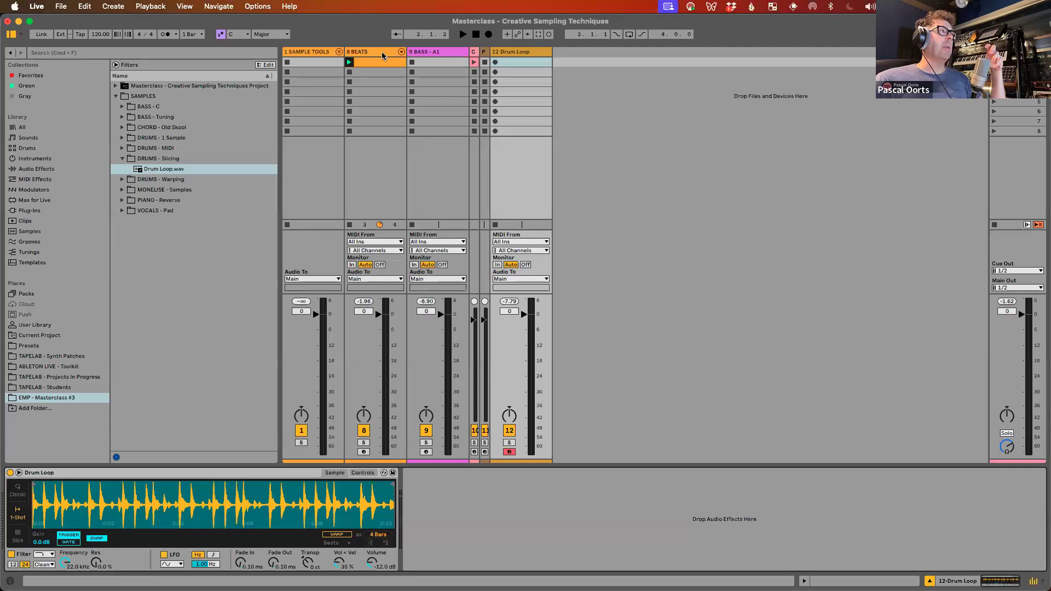
Step: Unfold the SAMPLE TOOLS group and set the Drum Rack's Rimshot Simpler to 1-Shot mode, with its chain list displayed
click(340, 53)
click(378, 57)
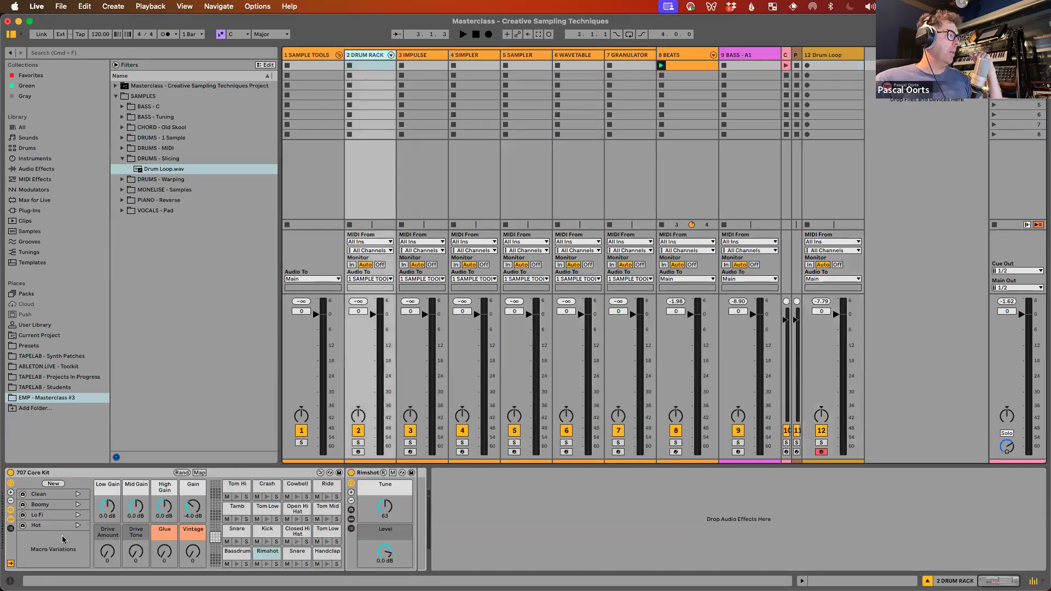
click(351, 519)
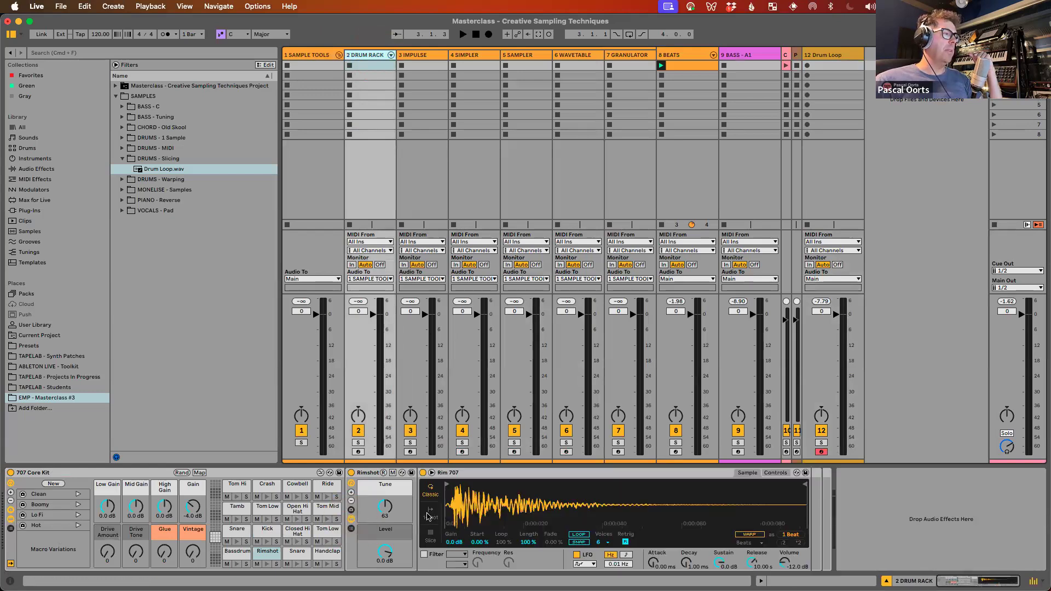
click(430, 513)
click(351, 529)
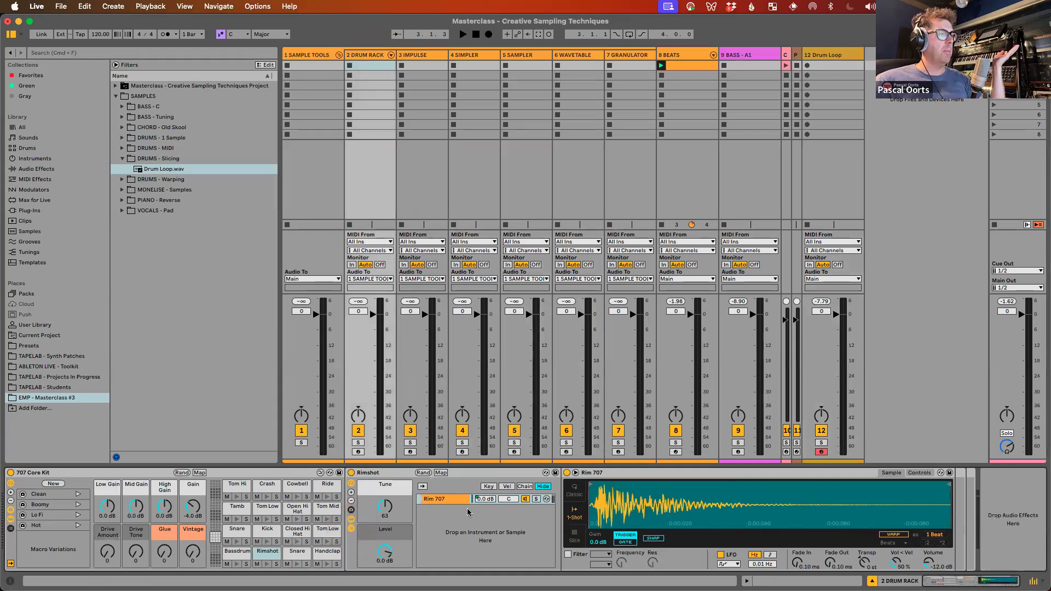
Step: Select the Drum Rack's Bassdrum pad and set its Kick 707 1 Simpler to 1-Shot mode
click(237, 551)
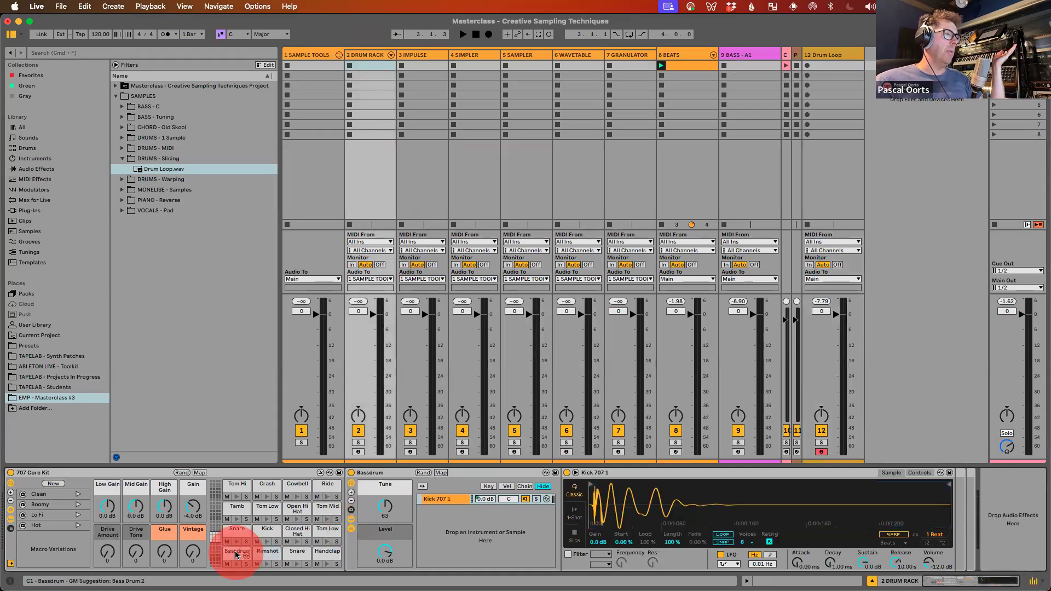
click(573, 514)
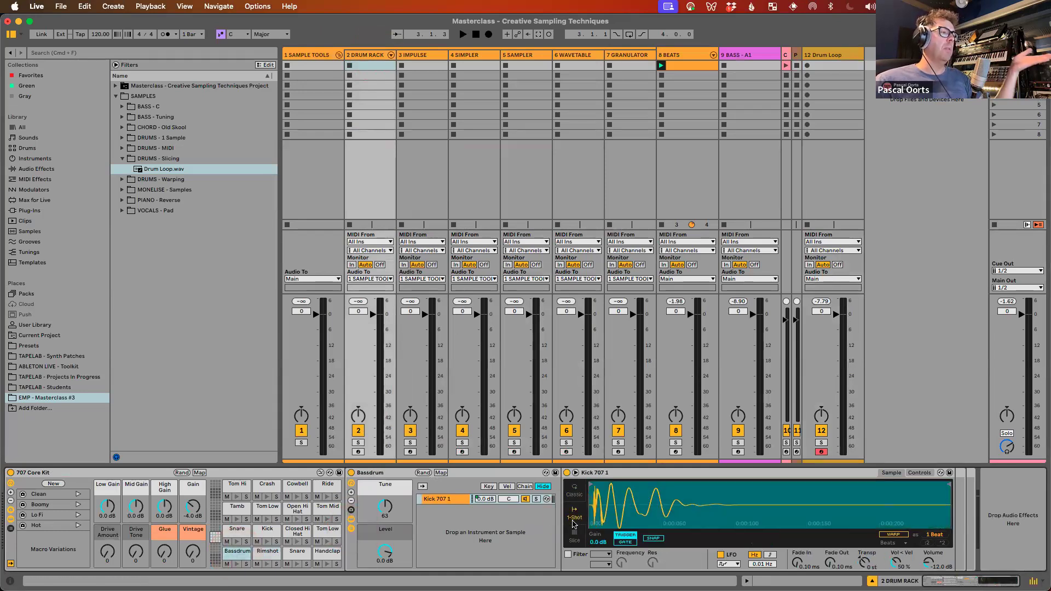
click(573, 524)
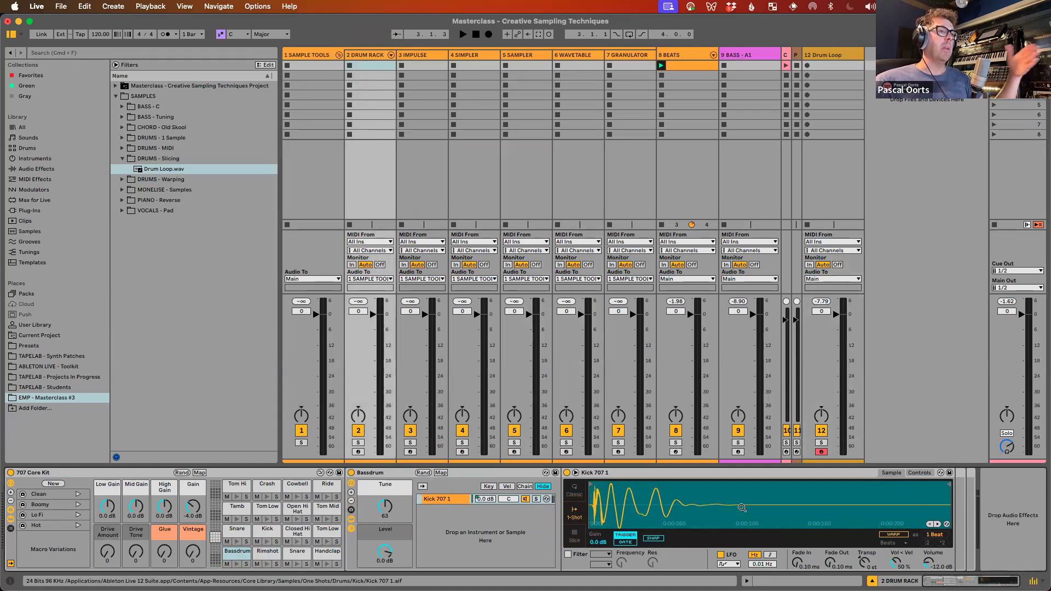
Step: Expand the Drum Loop track's Simpler sample display and enlarge the waveform area
click(841, 56)
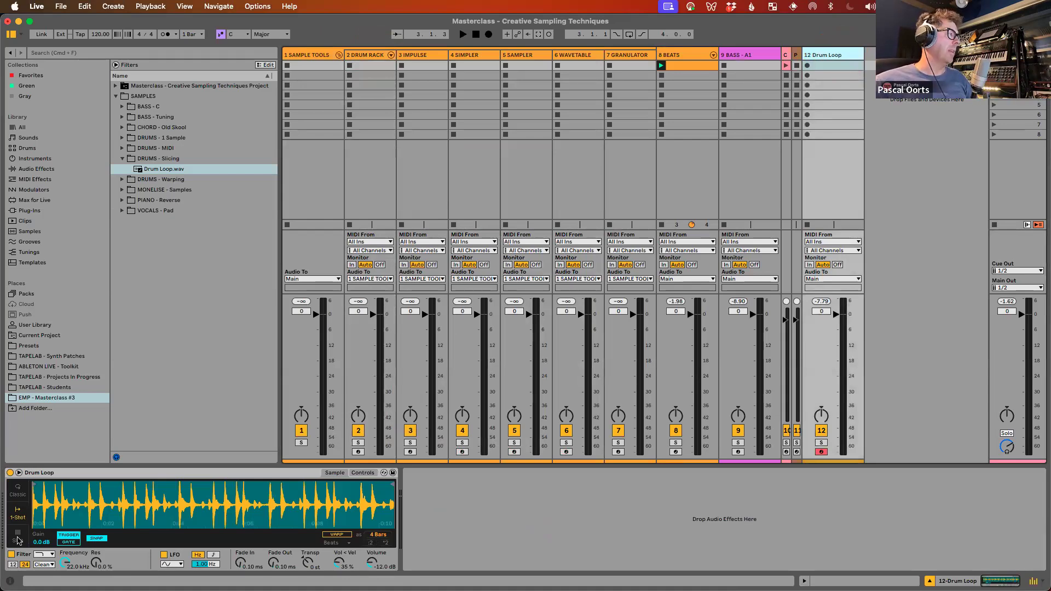
click(19, 472)
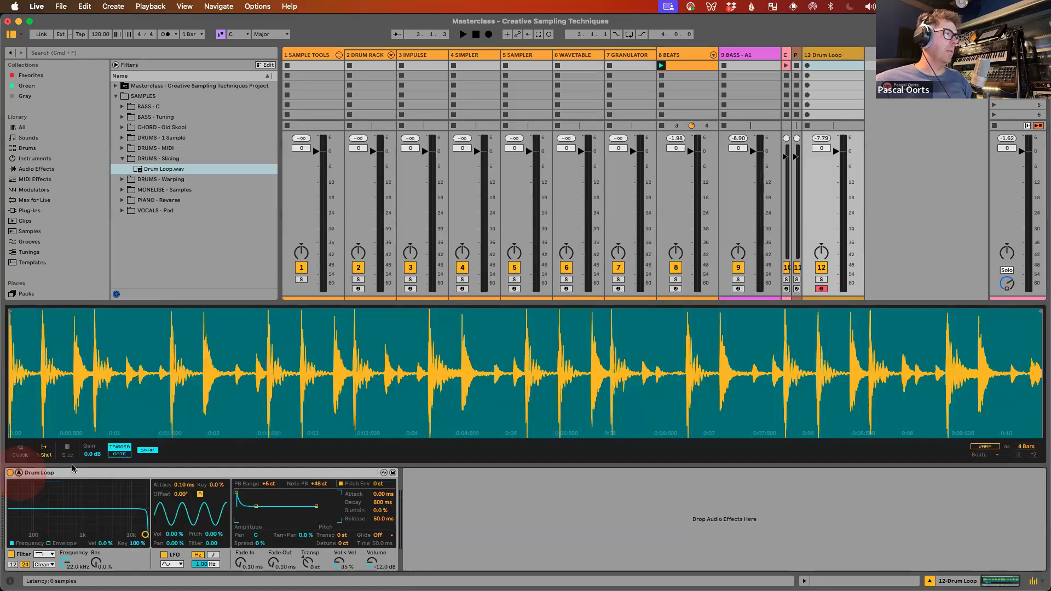
drag(356, 300, 356, 242)
drag(538, 241, 543, 178)
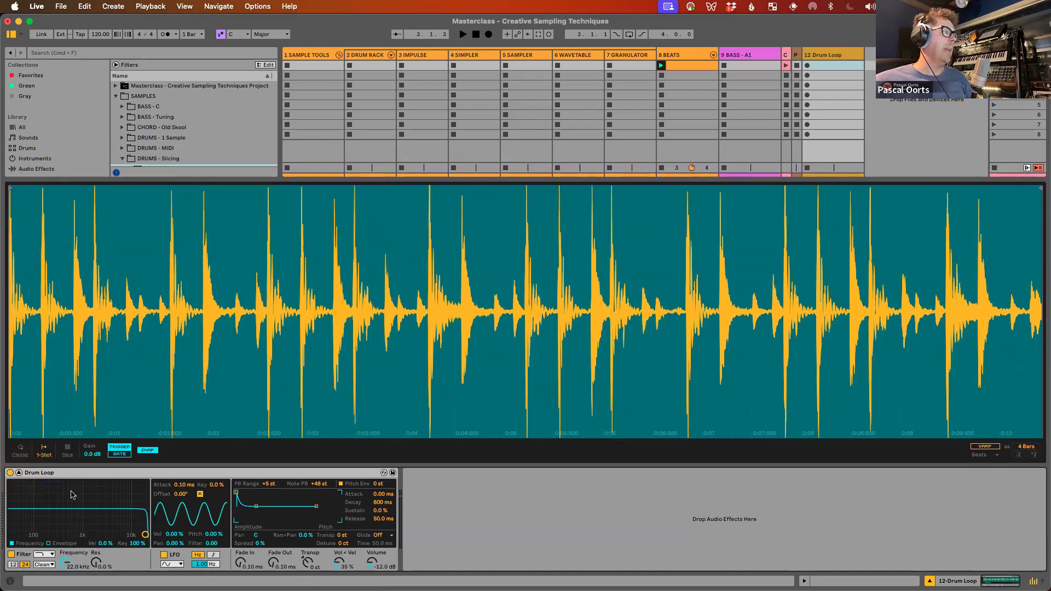
Step: Switch the drum loop's Simpler to Slice mode, slicing by Transient
click(66, 449)
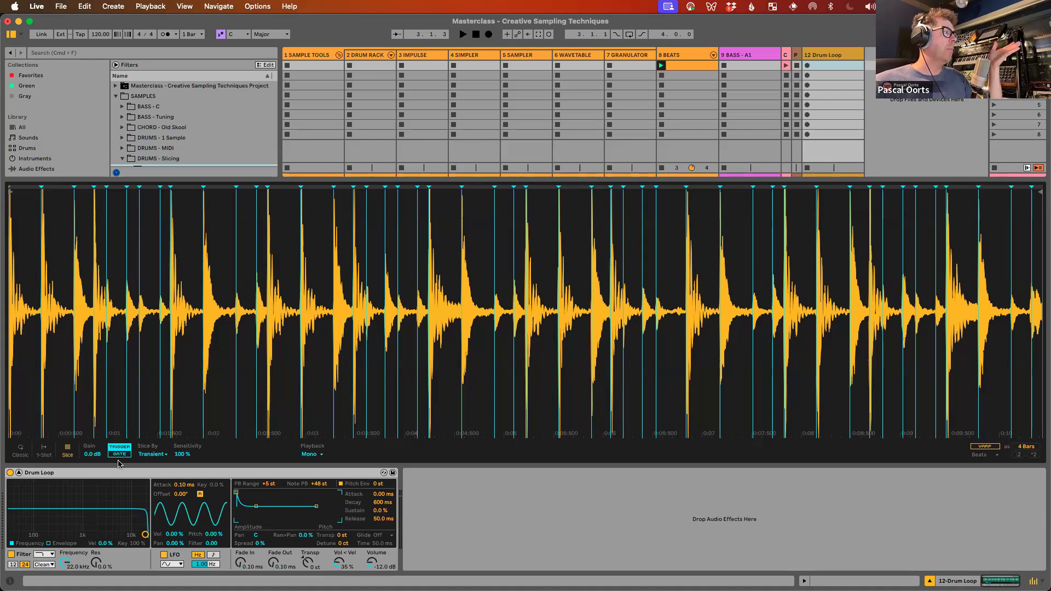
click(160, 455)
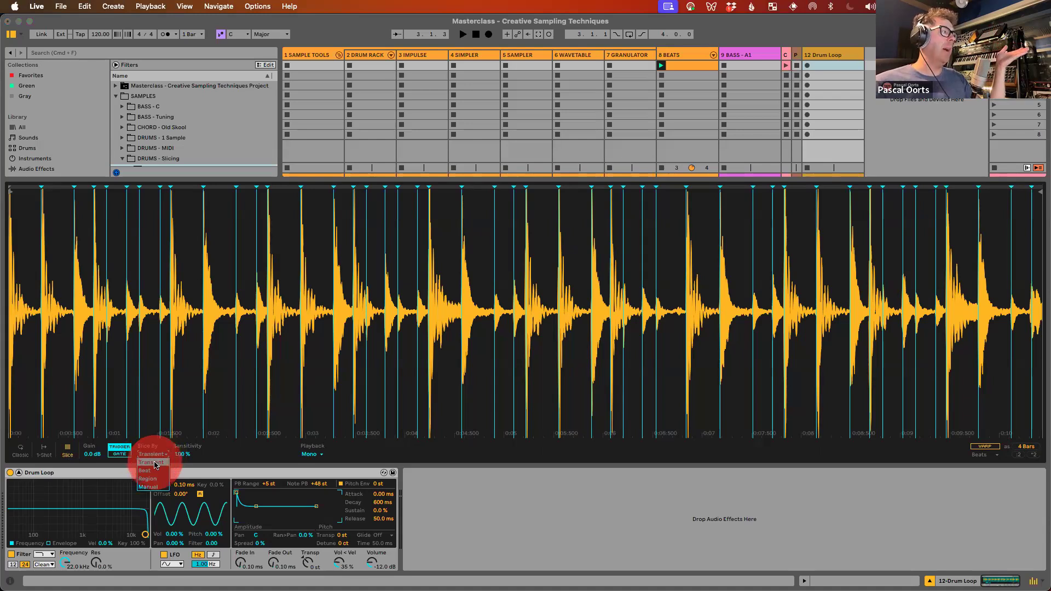
click(155, 463)
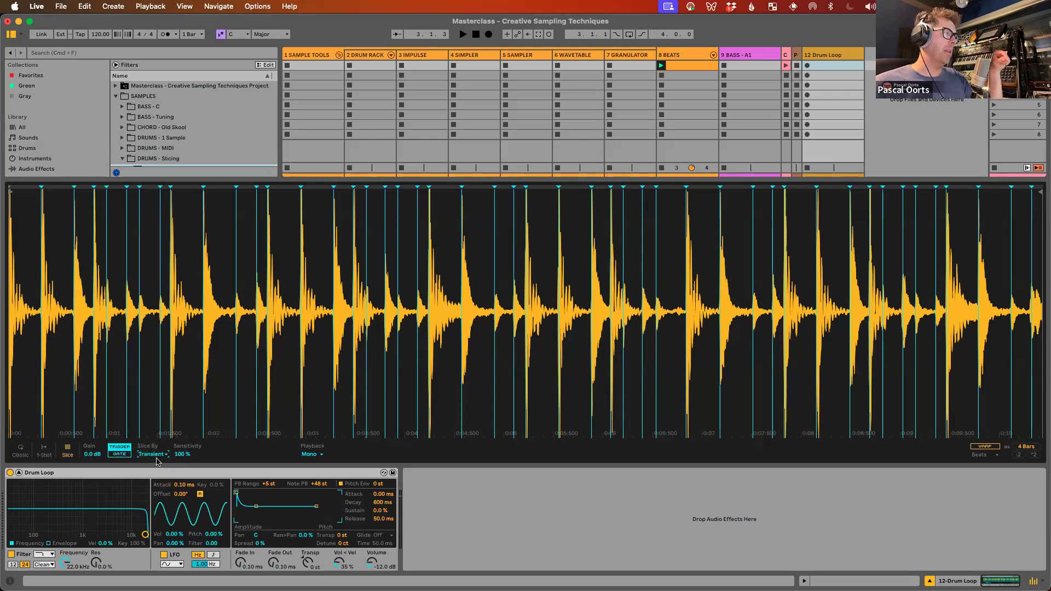
Step: Create an empty MIDI clip in the Drum Loop track's first slot and show its note editor above the sliced waveform
drag(787, 181, 788, 201)
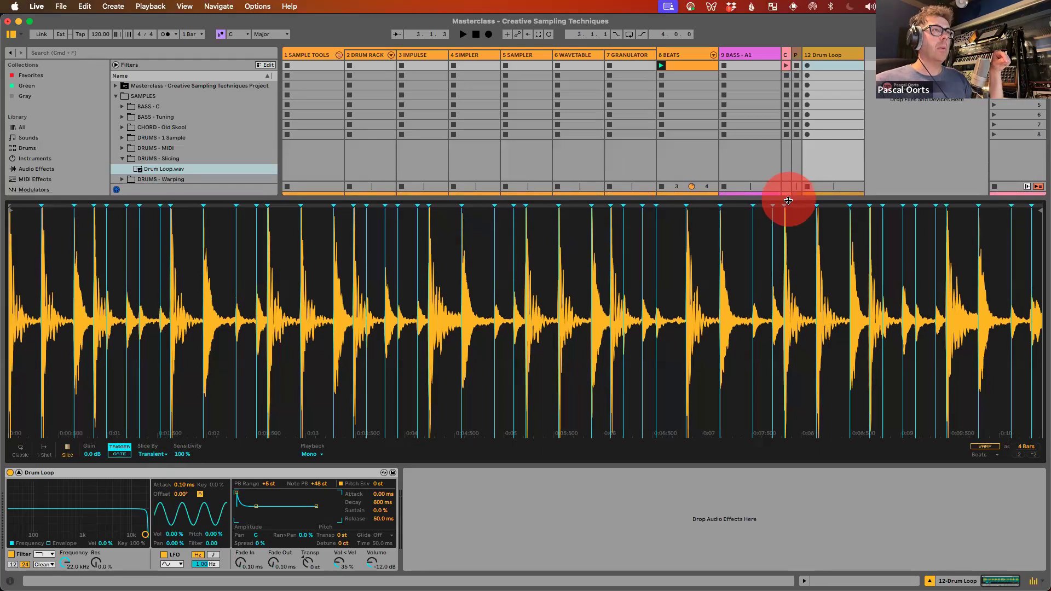
double_click(838, 65)
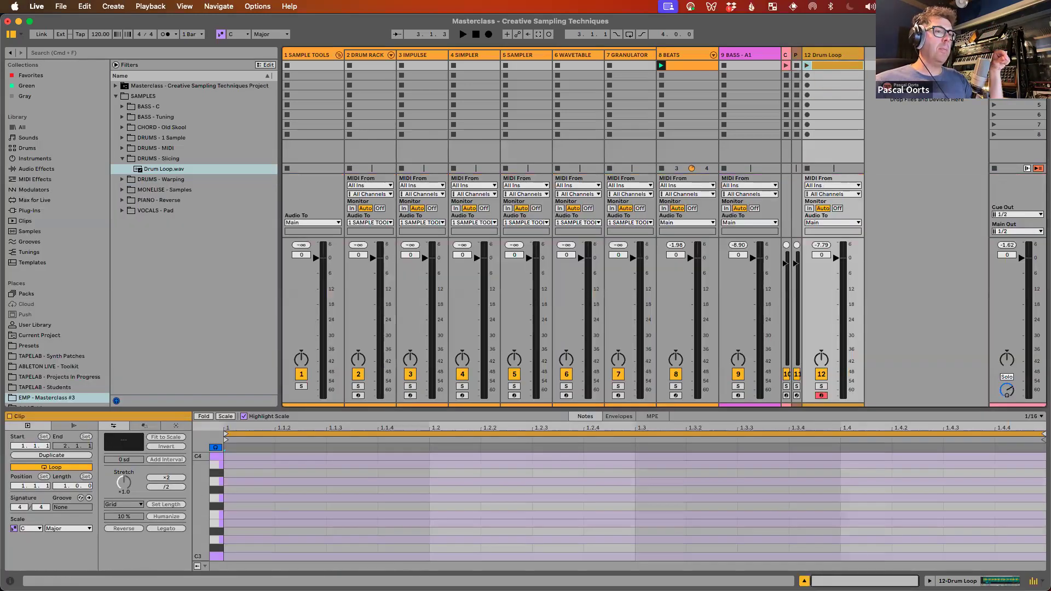
click(929, 580)
drag(377, 209, 383, 288)
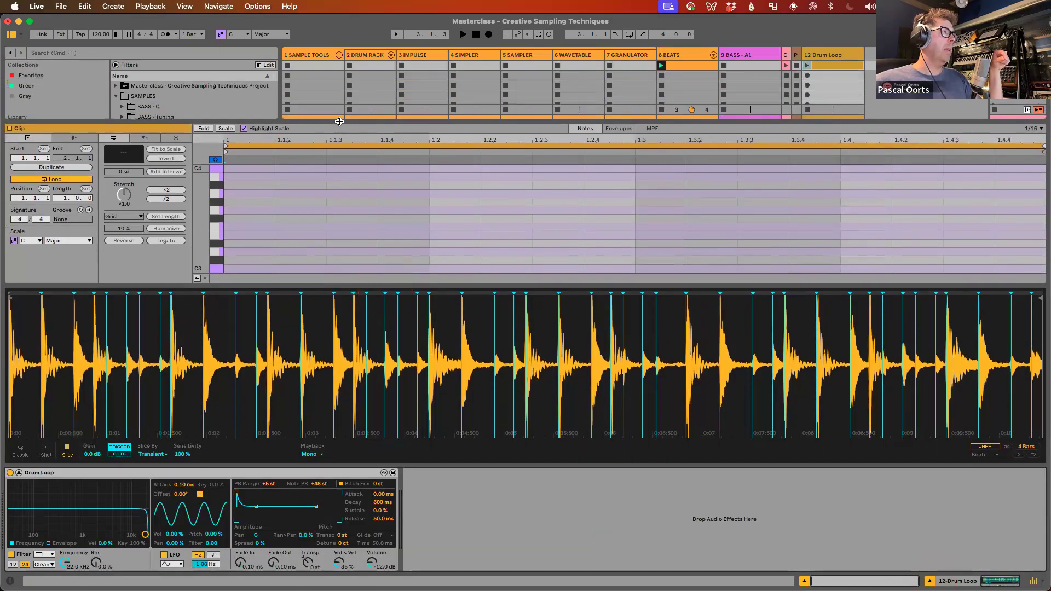
drag(339, 121, 336, 65)
Step: Audition the first drum loop slices from the piano roll keys C1, C#1, D1, D#1 and E1
scroll(241, 215, down, 8)
scroll(222, 221, down, 3)
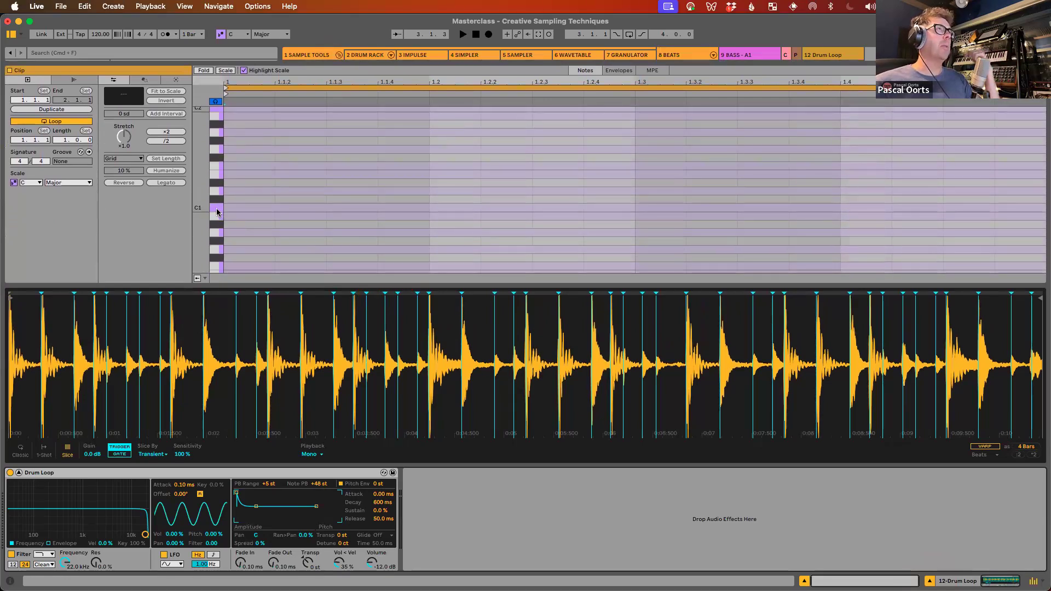
scroll(216, 212, down, 1)
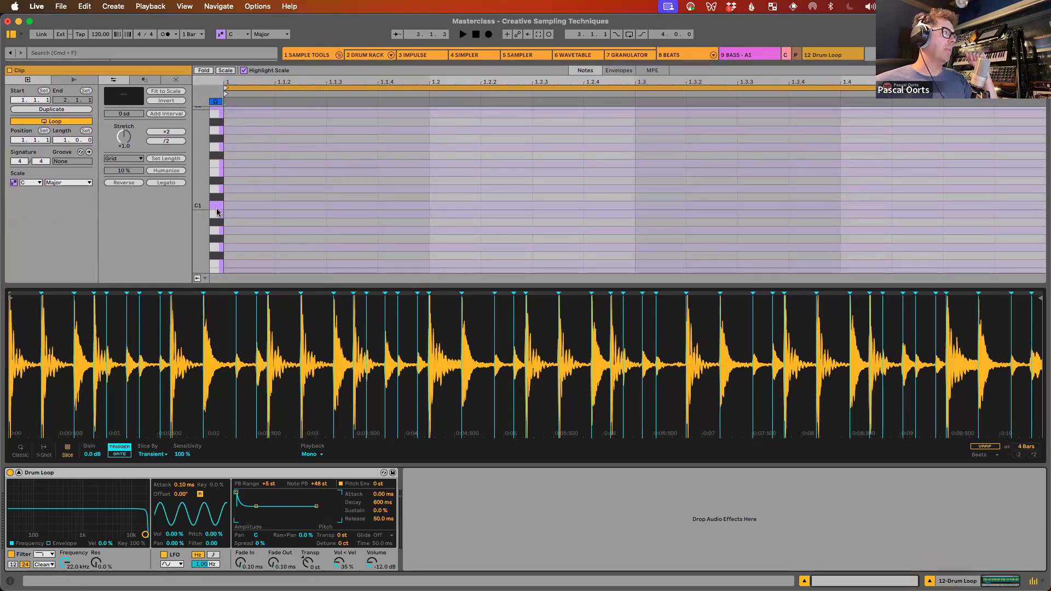
click(217, 207)
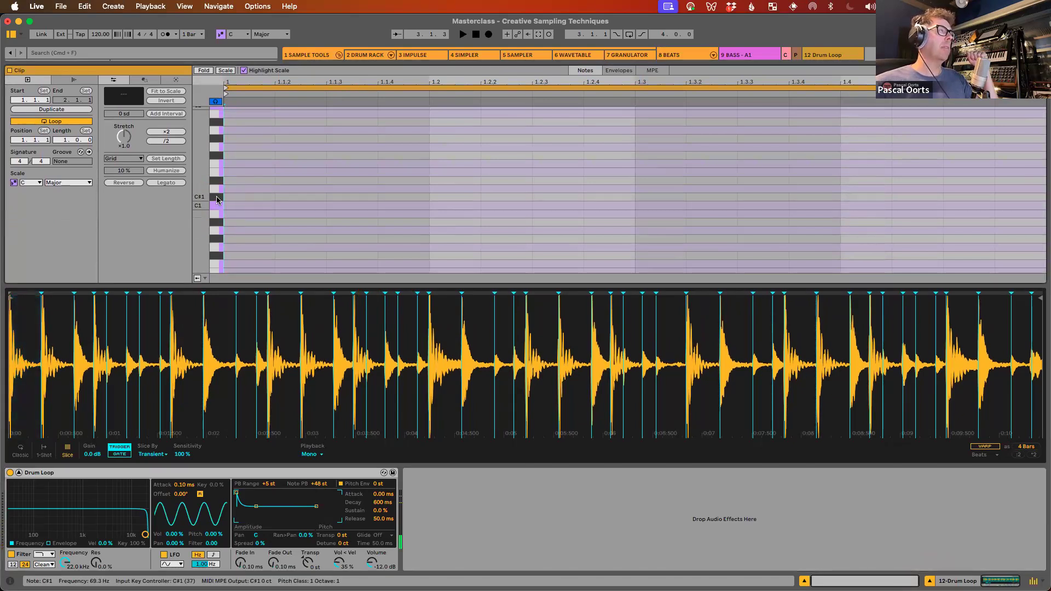
click(217, 199)
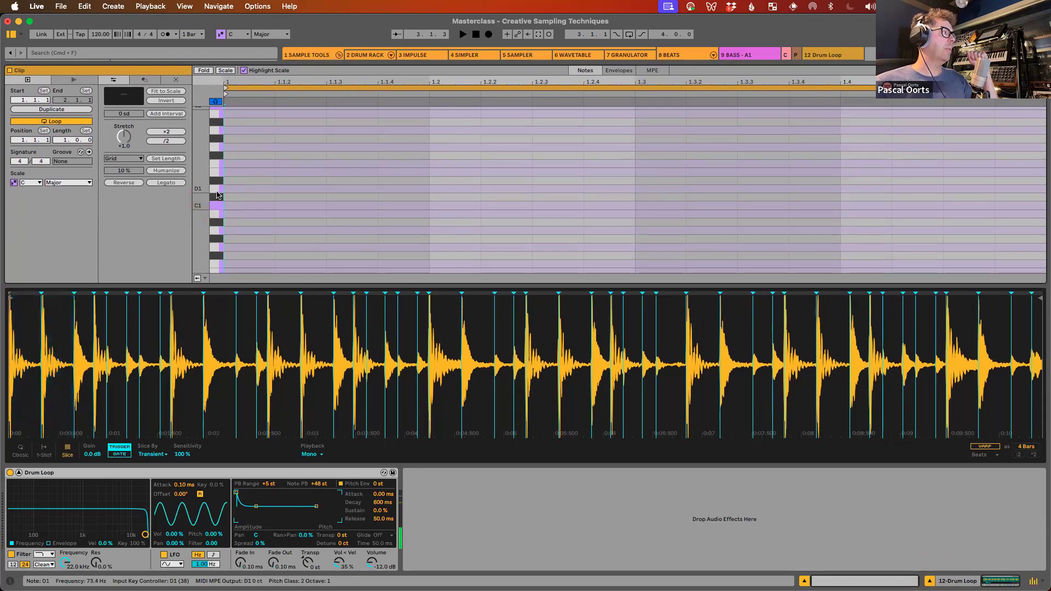
click(217, 194)
click(217, 183)
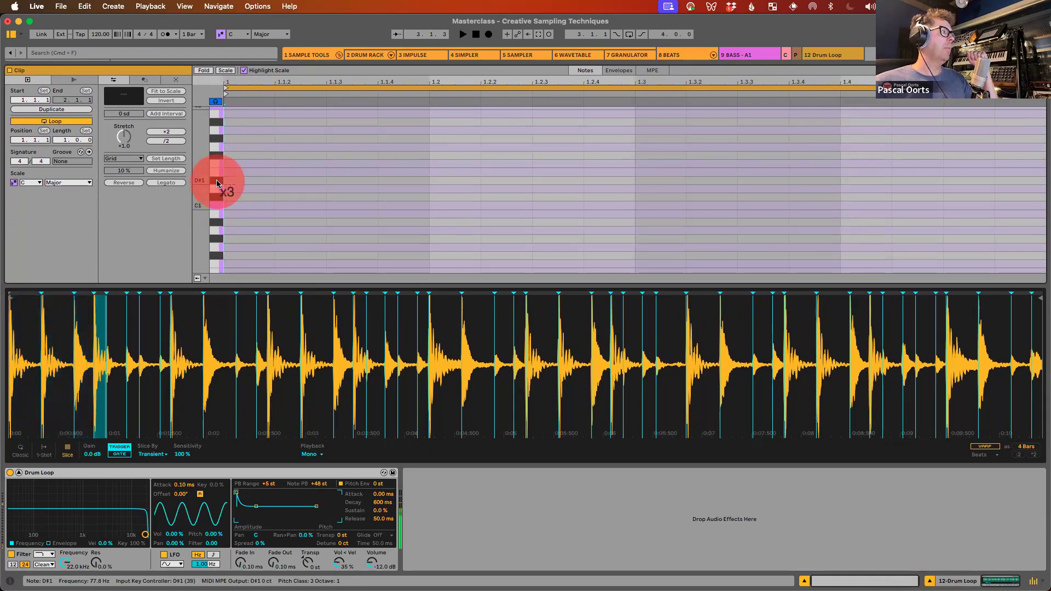
click(216, 172)
scroll(217, 168, up, 1)
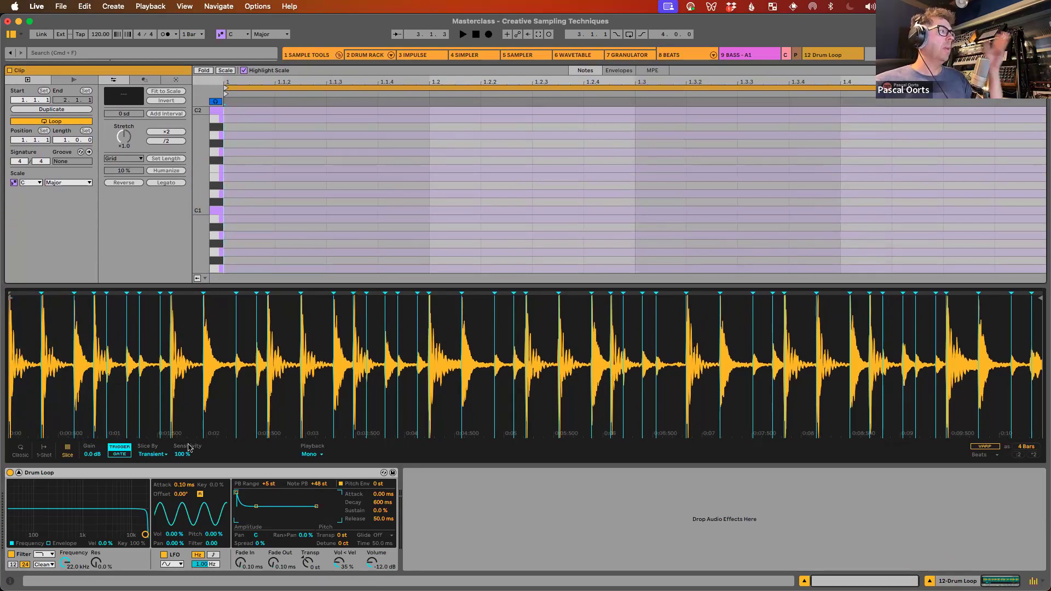
Step: Try slicing the drum loop by Beat, Region and Manual, and return the slicing method to Transient
click(161, 455)
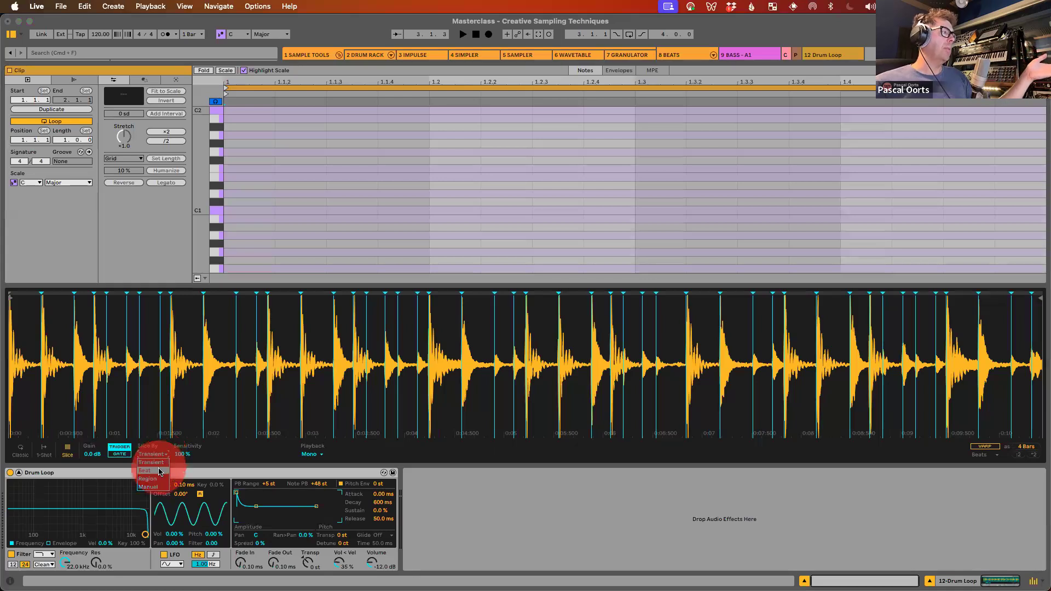
click(160, 471)
click(160, 454)
click(148, 478)
click(162, 454)
click(158, 486)
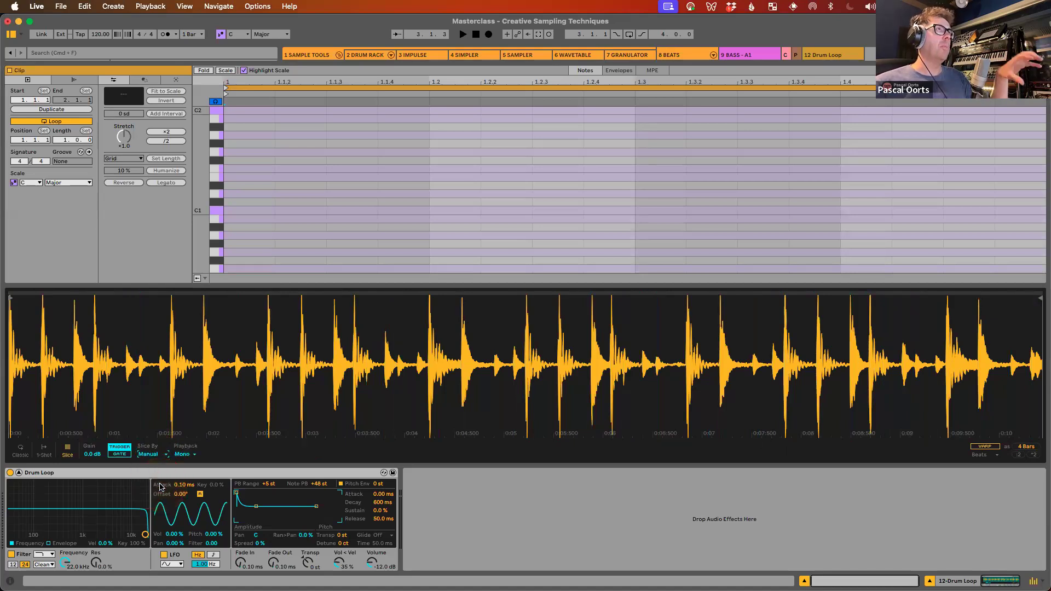
click(163, 455)
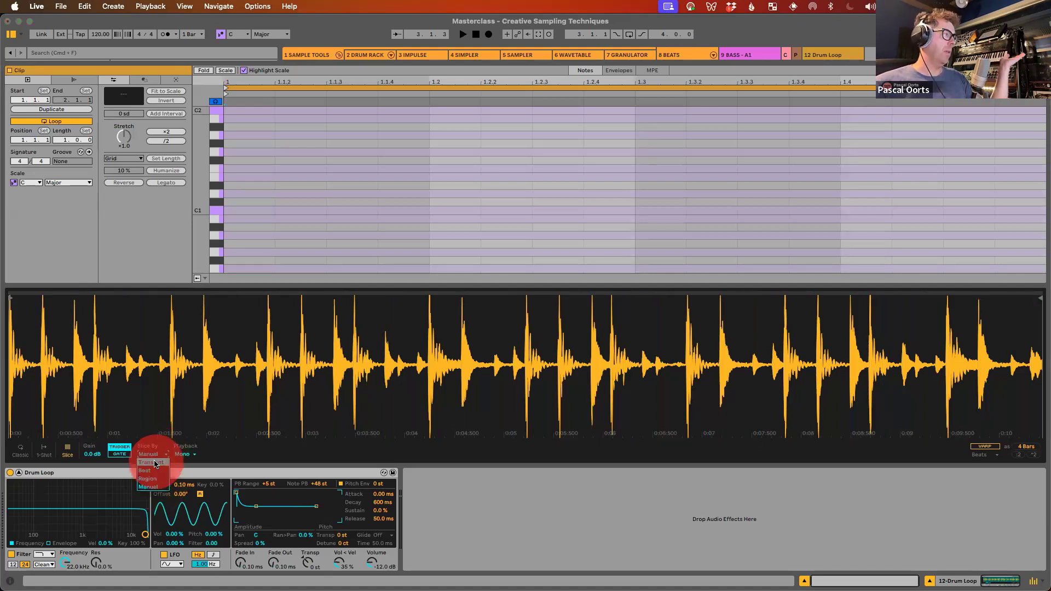
click(154, 464)
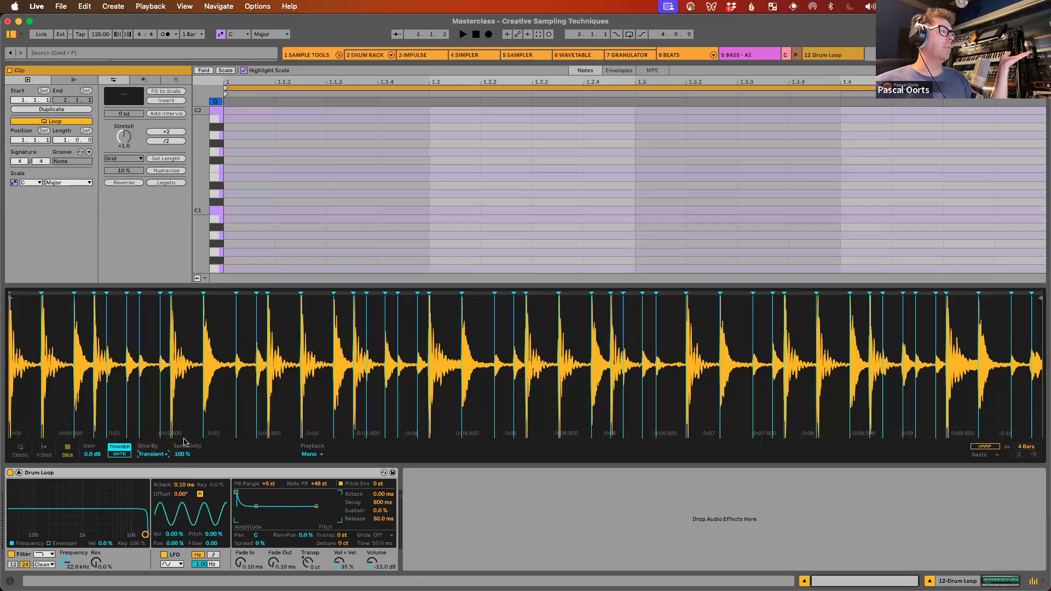
Step: Audition the C1 and D1 slices and place two consecutive 1/16 C1 notes at the start of the MIDI clip
drag(277, 284, 283, 316)
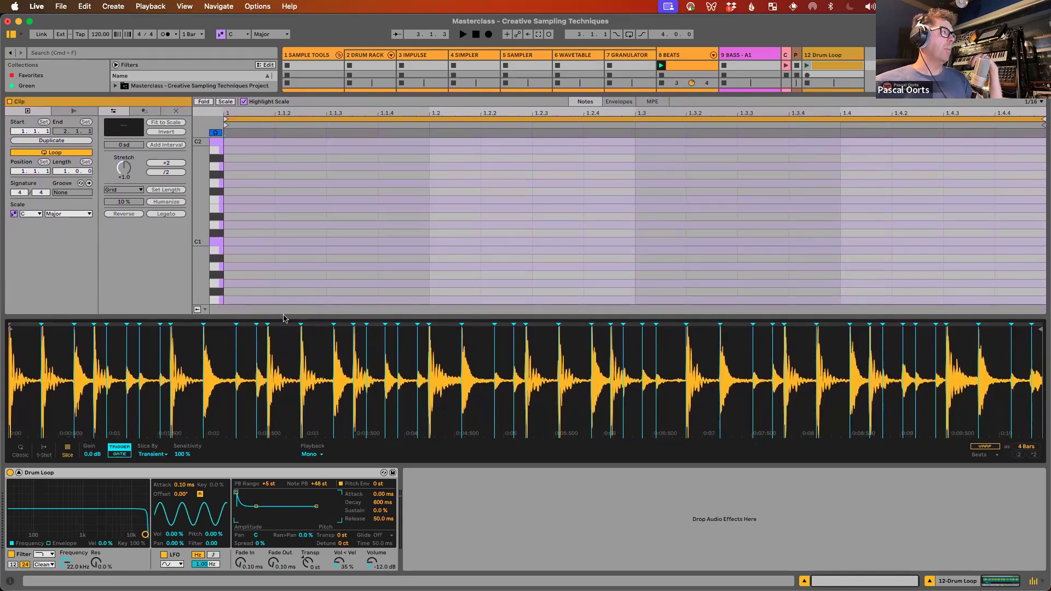
double_click(216, 245)
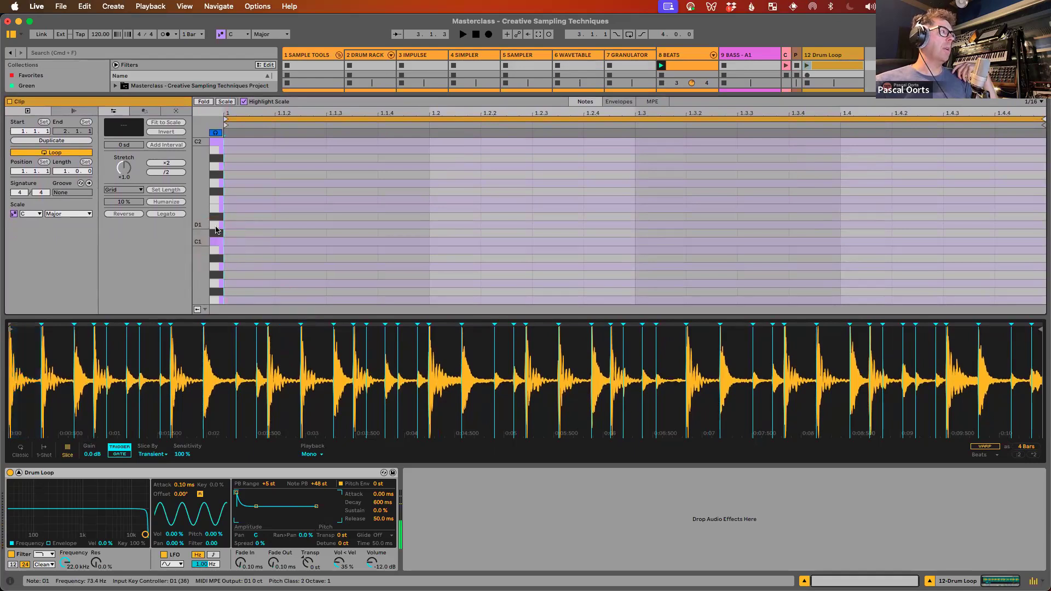
click(217, 230)
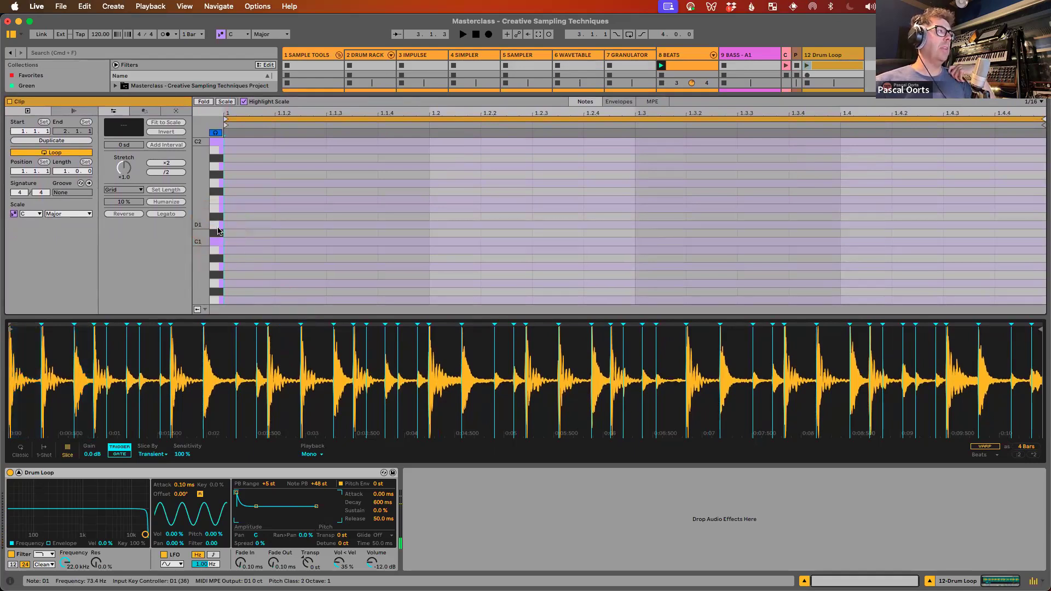
double_click(242, 241)
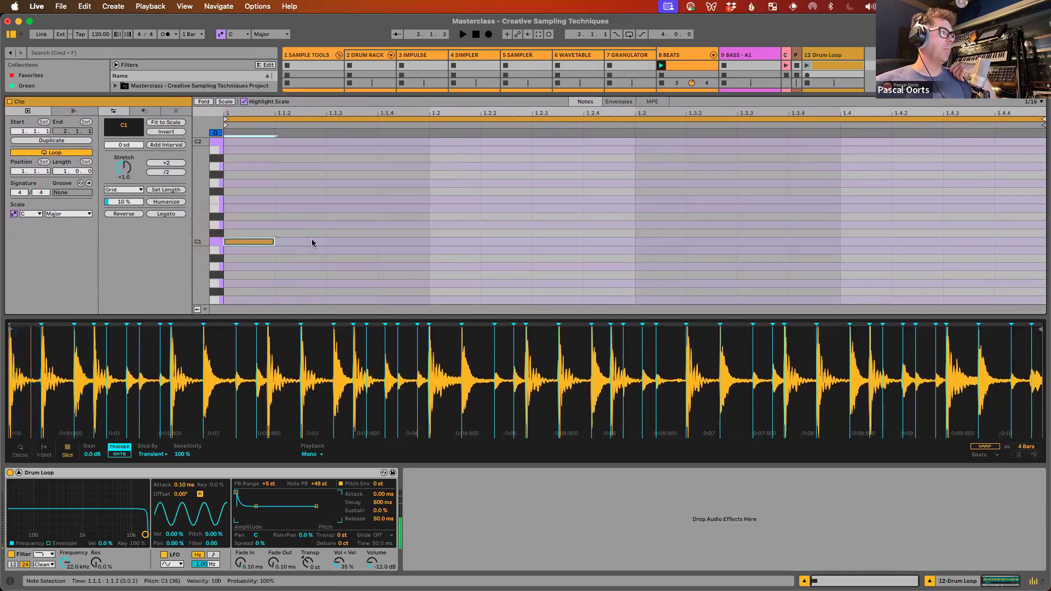
double_click(308, 242)
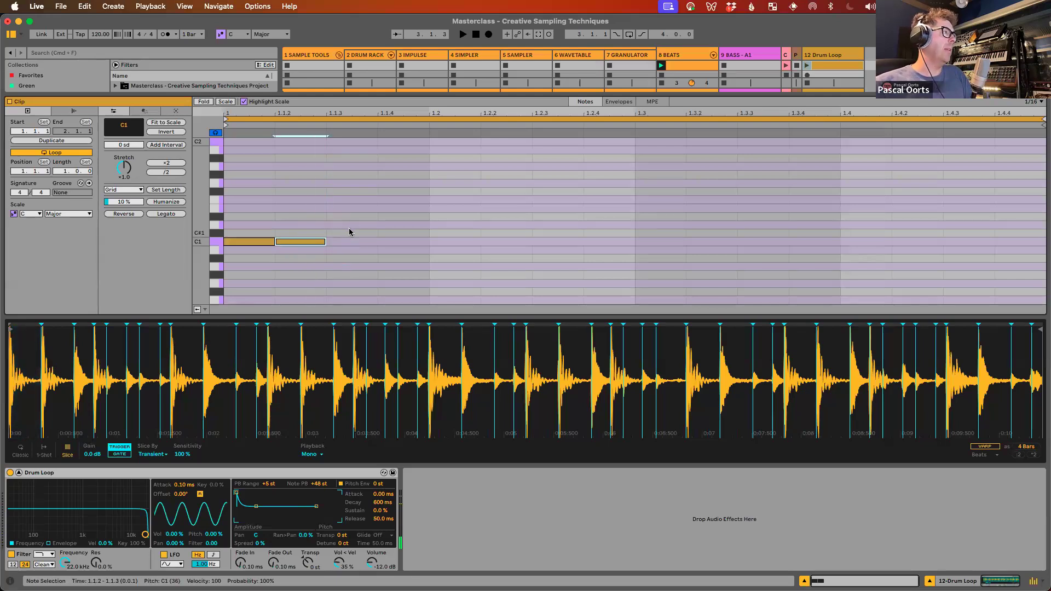
Step: Add 1/16 notes E1 at 1.1.3, D#1 at 1.1.4 and A1 at 1.2.1 to the drum loop clip
double_click(469, 226)
drag(469, 227, 460, 168)
click(460, 176)
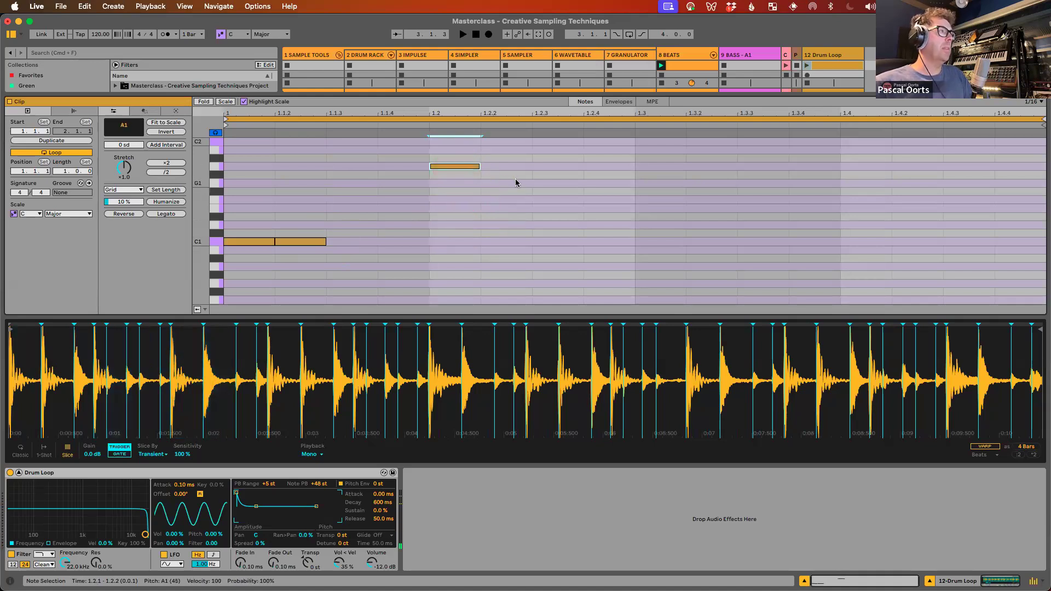
double_click(417, 234)
drag(403, 234, 402, 218)
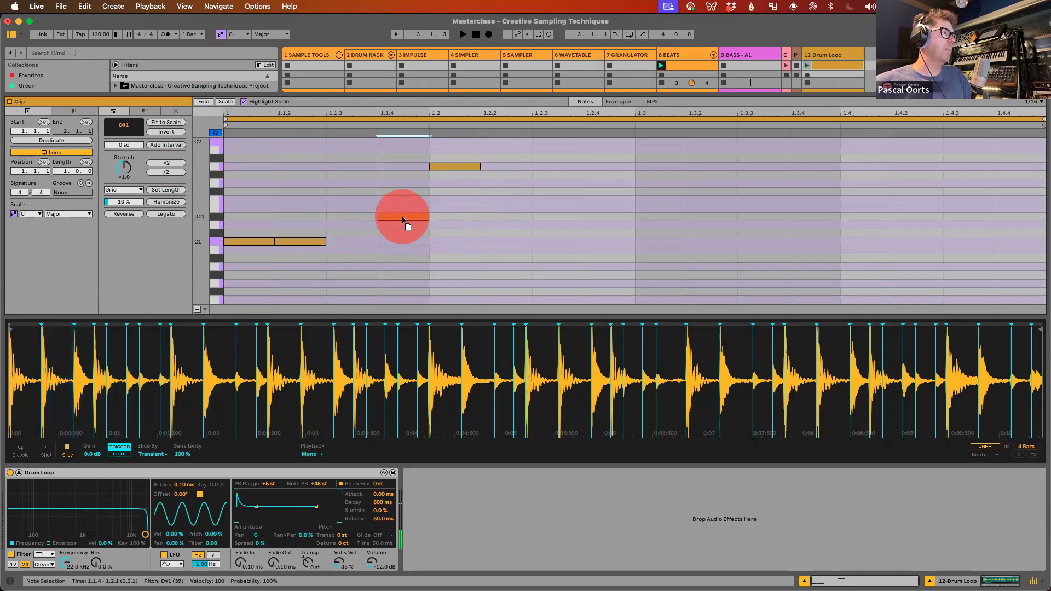
double_click(350, 242)
drag(350, 242, 356, 212)
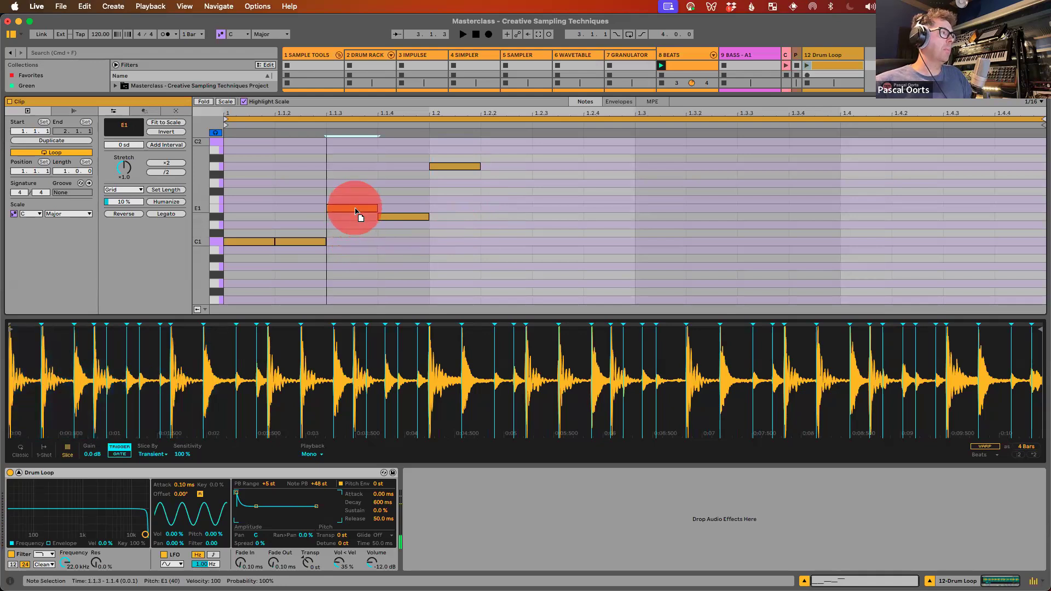
Step: Collapse the Sample Tools track group and launch the Drum Loop clip to hear the first slice notes
key(space)
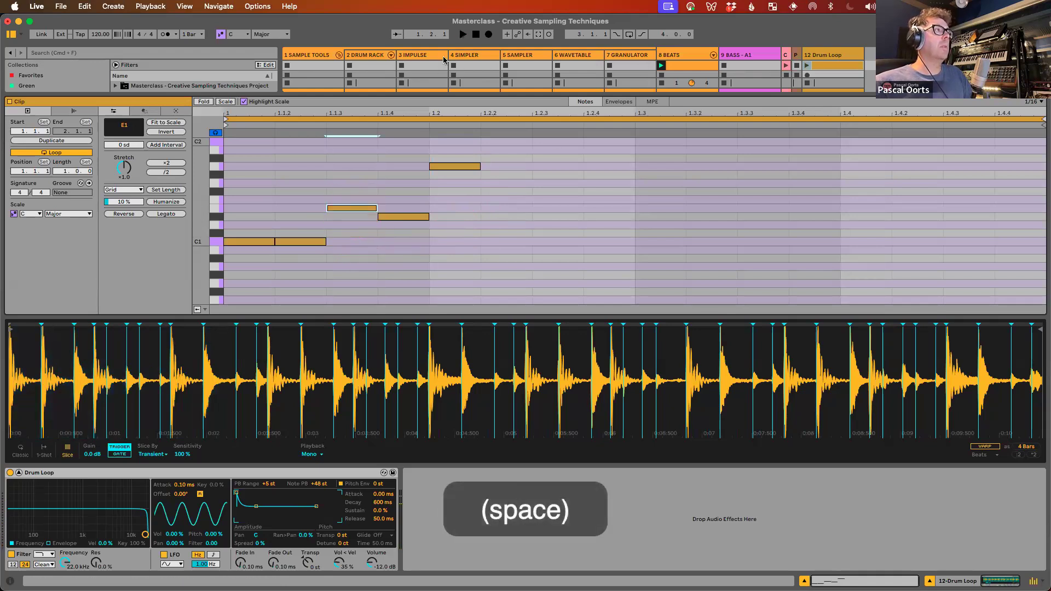
click(339, 55)
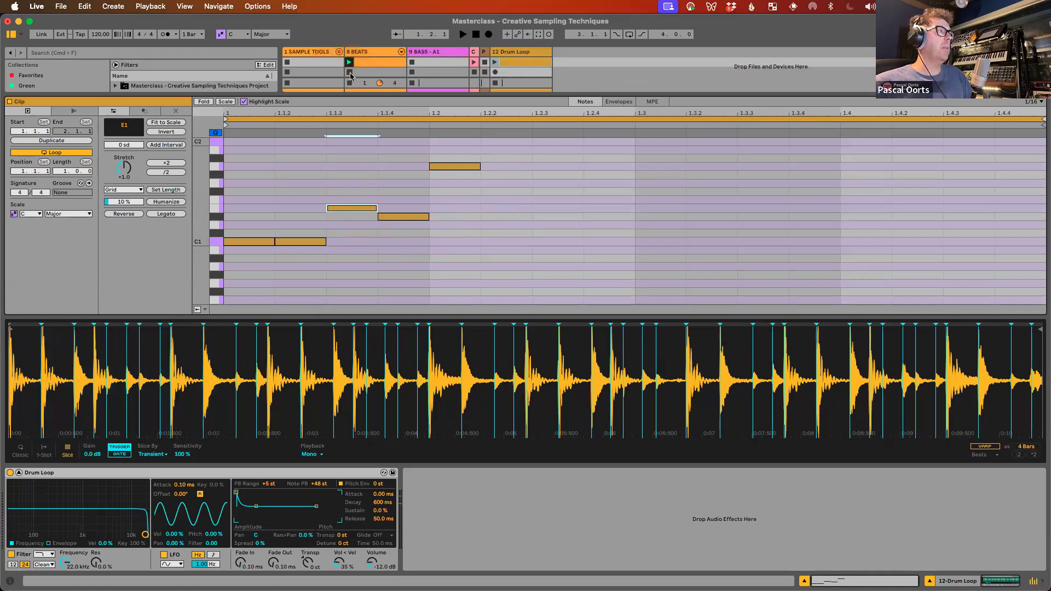
click(494, 62)
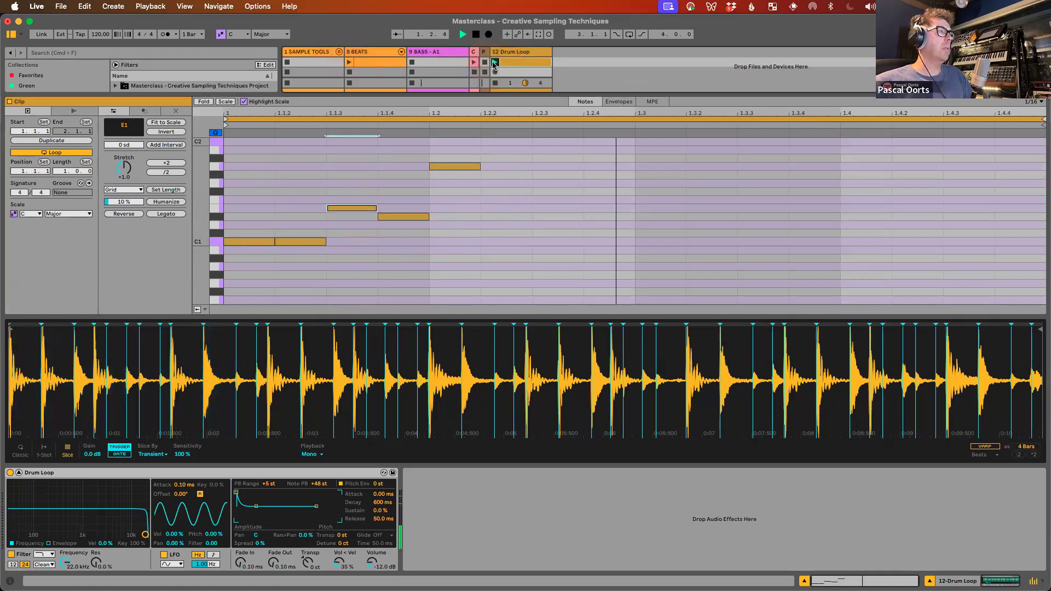
key(space)
click(494, 64)
key(space)
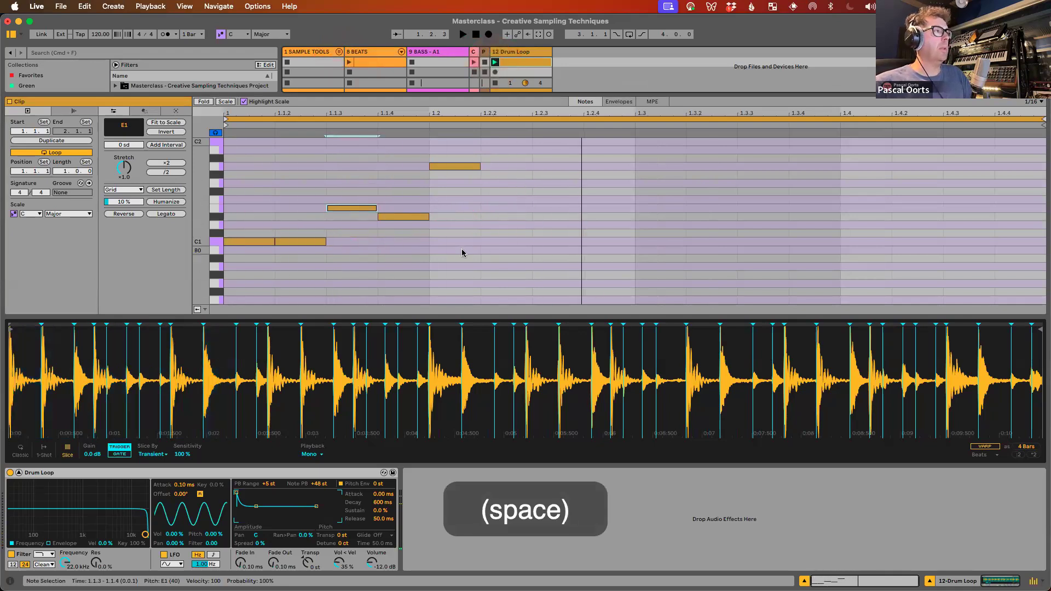
Step: Complete beat 2 with 1/16 notes F#1 at 1.2.2, A#1 at 1.2.3 and G1 at 1.2.4, and play the clip
double_click(504, 238)
drag(504, 238, 570, 163)
double_click(547, 191)
key(Right)
double_click(558, 185)
key(space)
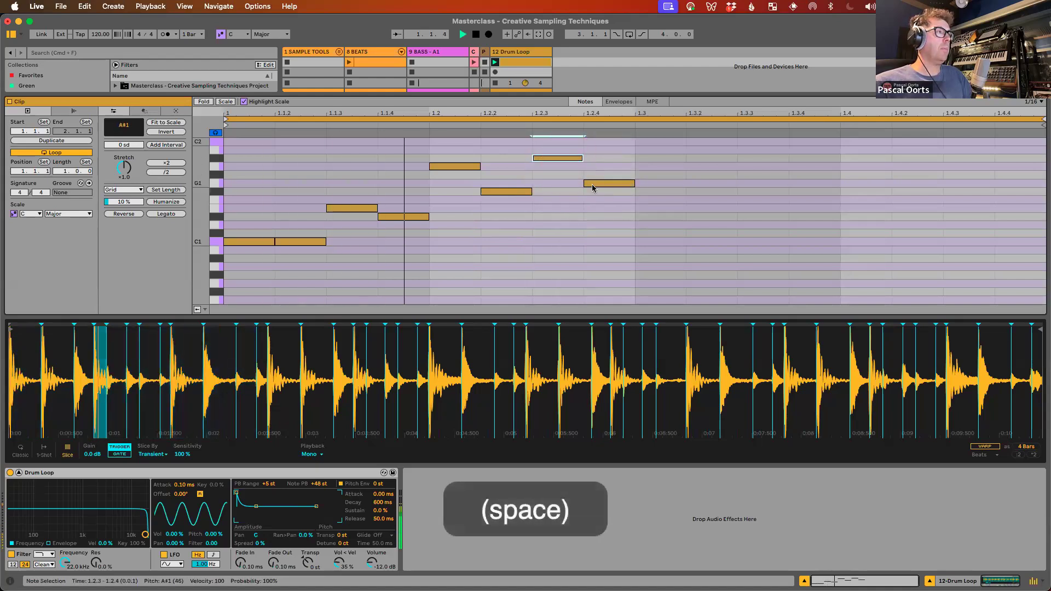
Step: Add 1/16 notes C1 at 1.3.1 and 1.3.3, C2 at 1.3.2, A#1 at 1.3.4 and D1 at 1.4.1
double_click(656, 241)
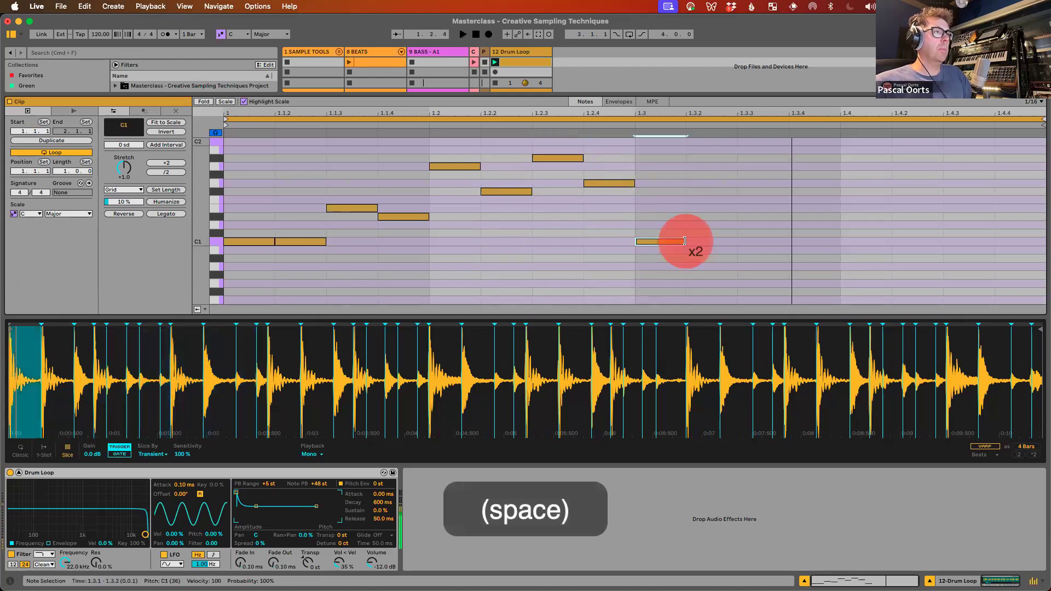
double_click(756, 242)
double_click(734, 233)
mouse_move(712, 236)
mouse_down()
mouse_move(710, 143)
mouse_move(707, 169)
mouse_move(708, 160)
mouse_up()
scroll(707, 167, up, 1)
double_click(820, 159)
drag(834, 163, 865, 243)
click(862, 176)
double_click(861, 175)
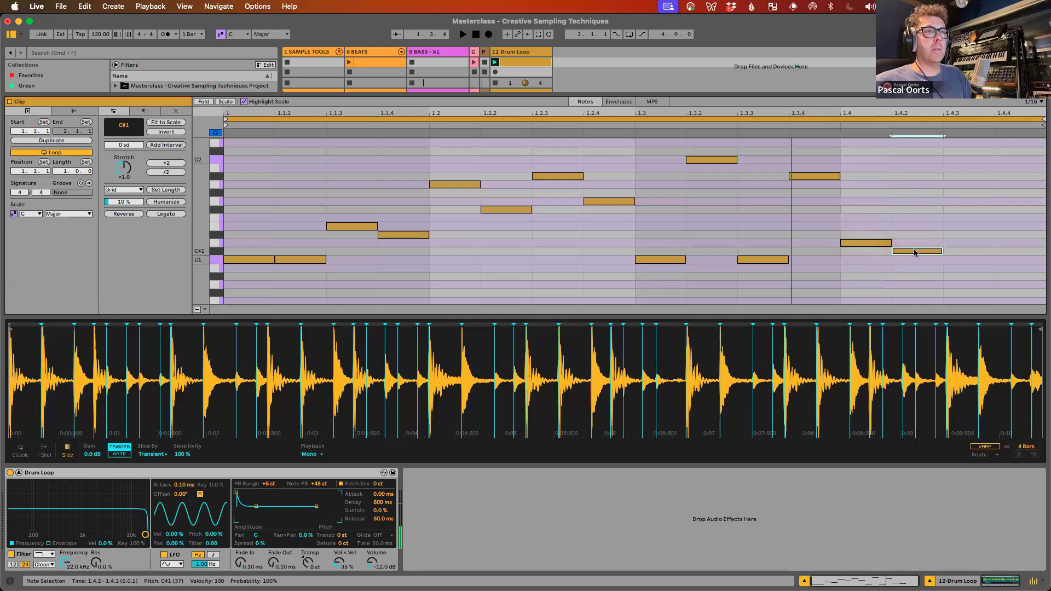
Step: Finish the bar with E1 at 1.4.2 and F1 at 1.4.3 and 1.4.4, and play the full pattern
double_click(915, 242)
drag(917, 244, 964, 219)
double_click(967, 226)
click(1010, 219)
double_click(1010, 220)
key(space)
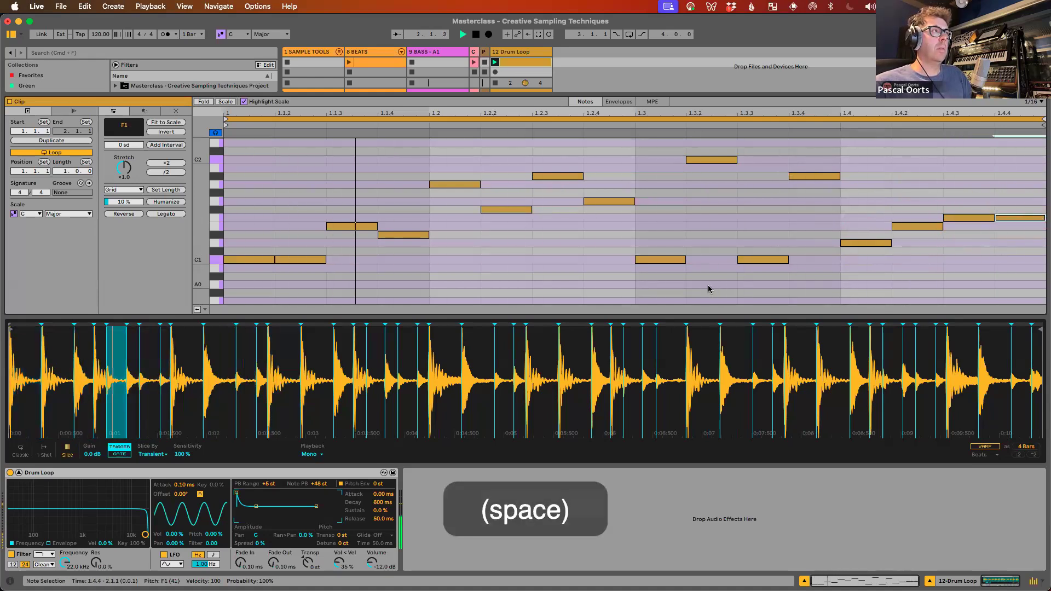
key(space)
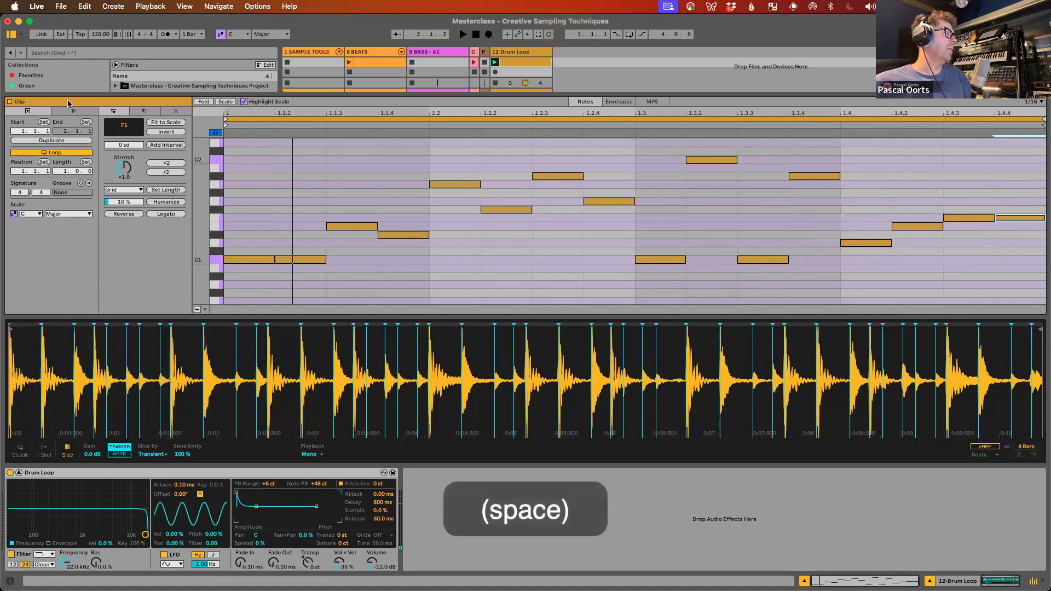
Step: Preview the original Drum Loop.wav from the DRUMS - Slicing folder for comparison with the sliced pattern
drag(71, 97, 82, 179)
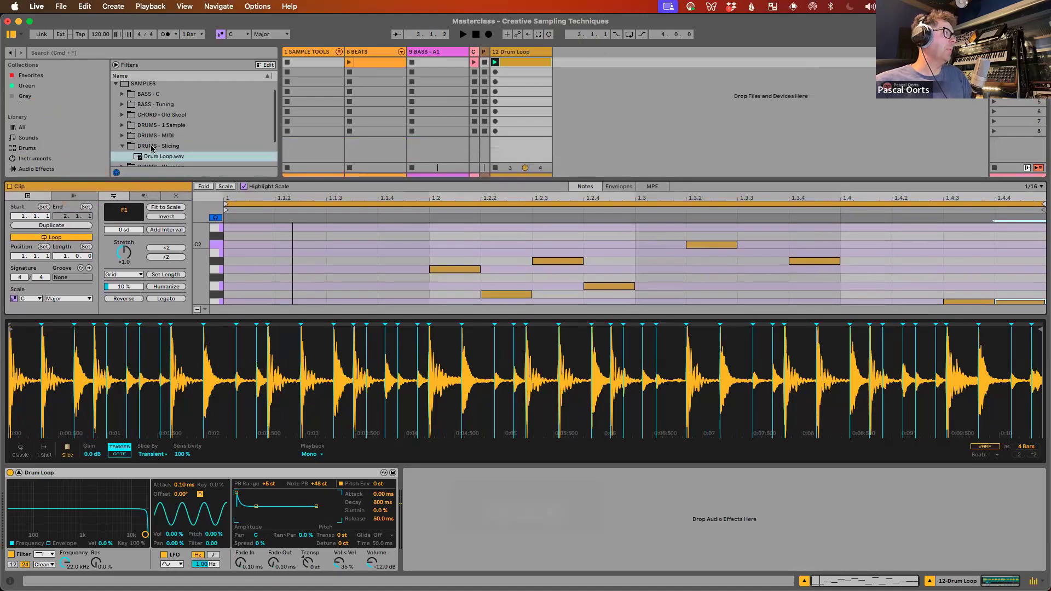
scroll(153, 140, down, 3)
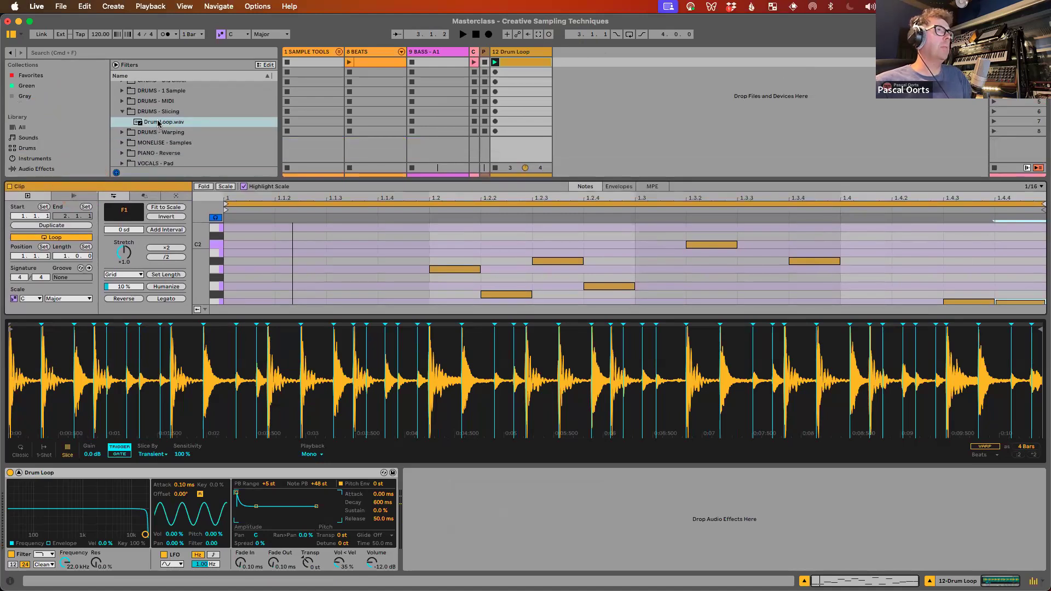
click(158, 122)
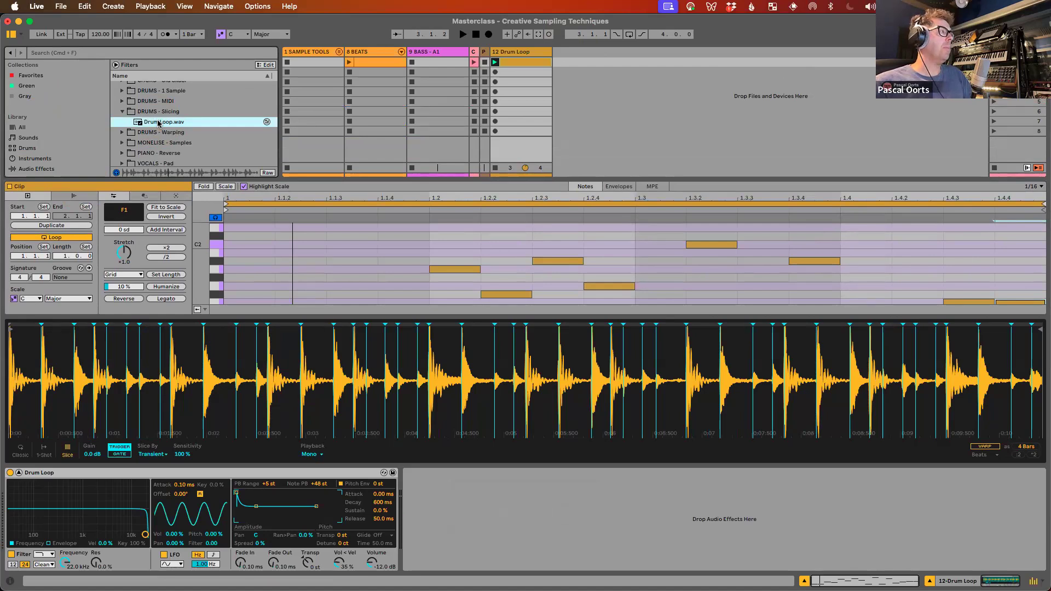
key(space)
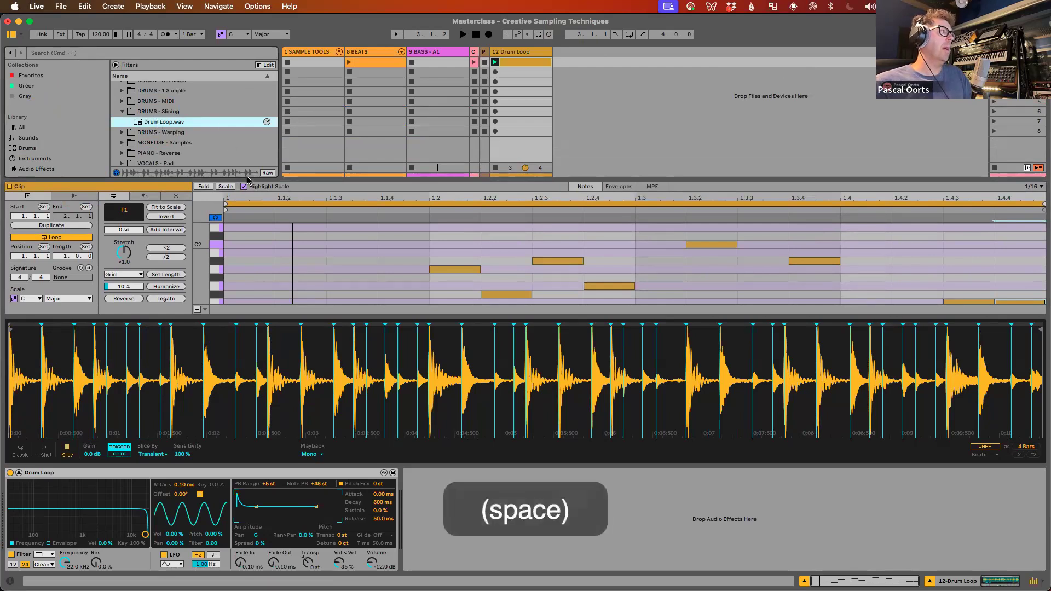
click(163, 187)
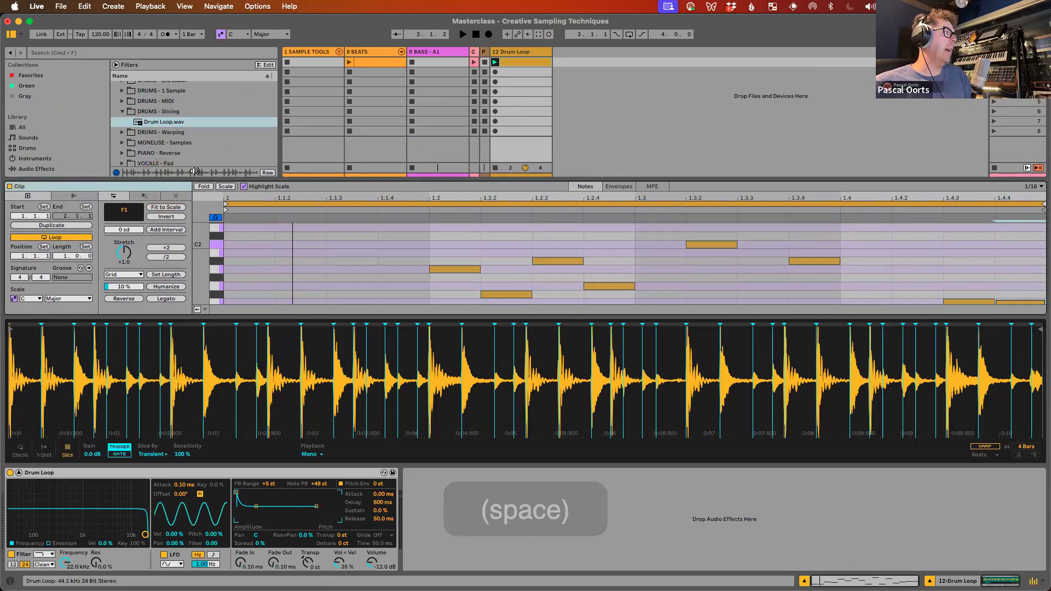
Step: Enlarge the note editor and play back the complete one-bar slice pattern
drag(447, 179, 448, 110)
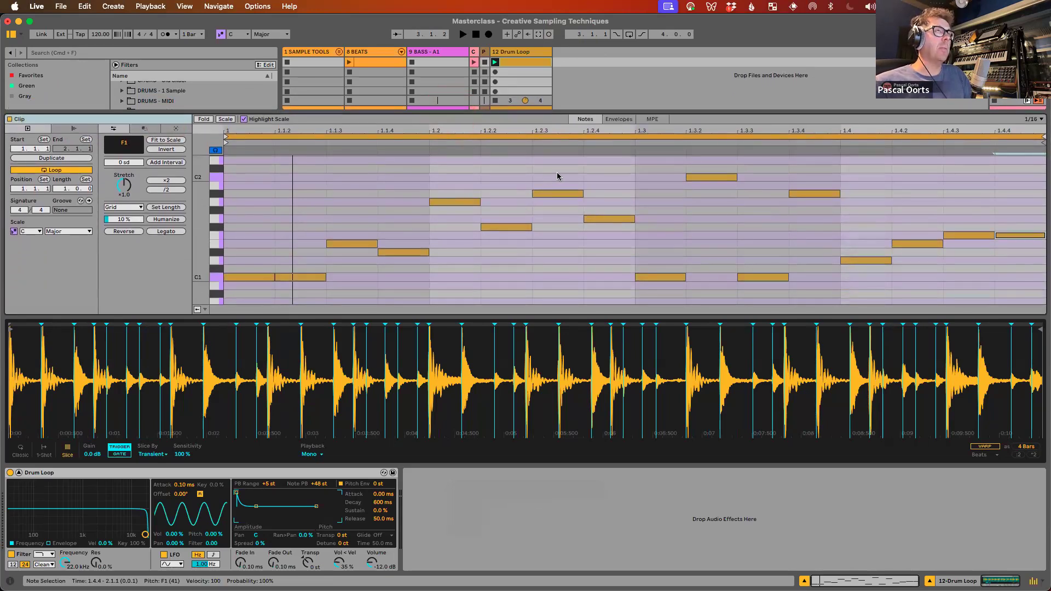
scroll(557, 175, up, 2)
key(space)
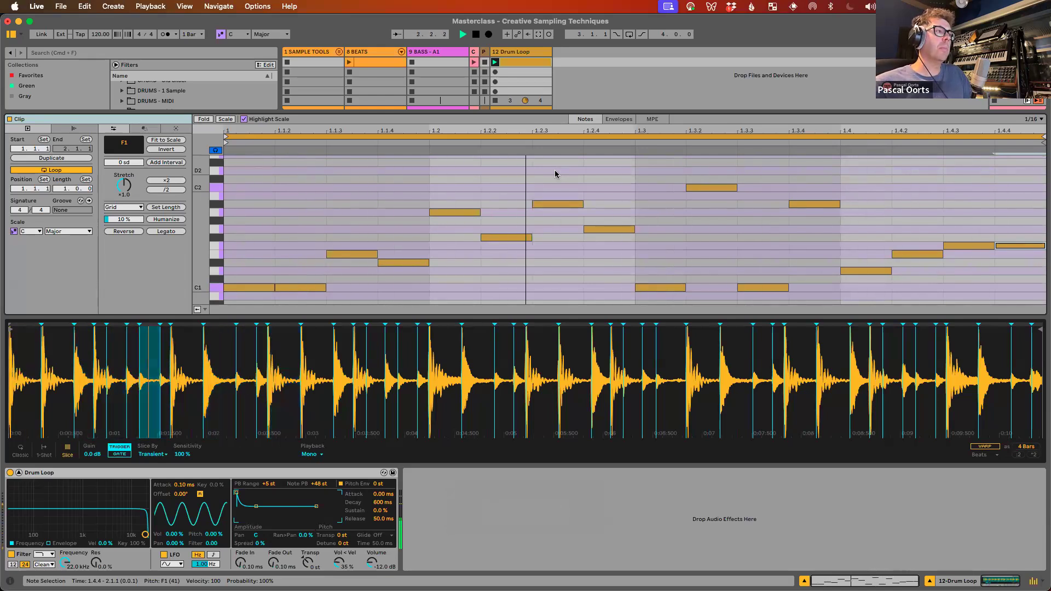
key(space)
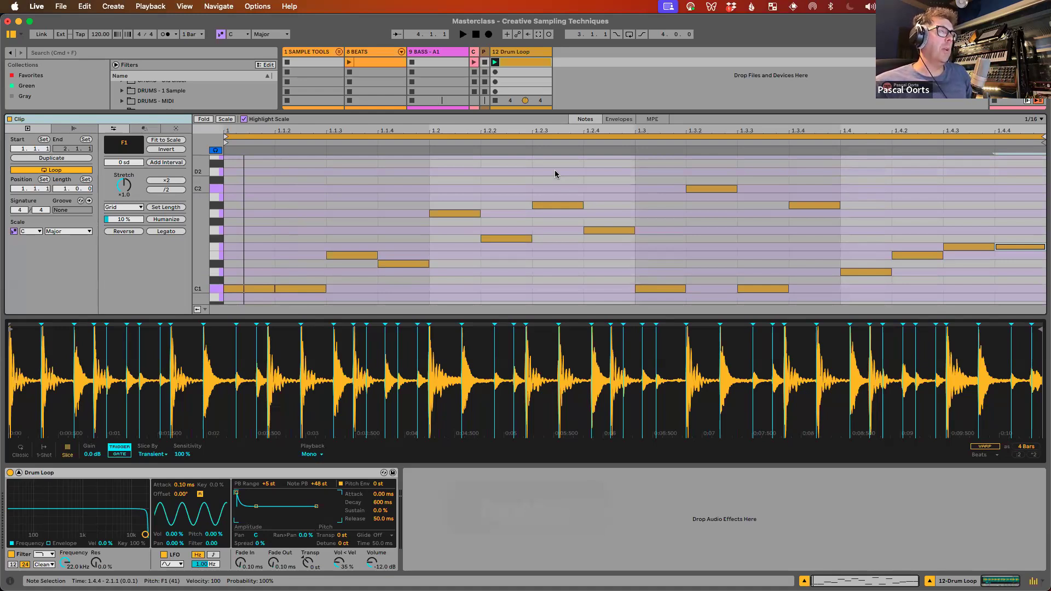
Step: Switch to the SYMPHONIES OF LOVE set in Ableton Live 11 Suite and inspect the sliced Shimmering Stream sample on the LD smp 1 track
key(super+Tab)
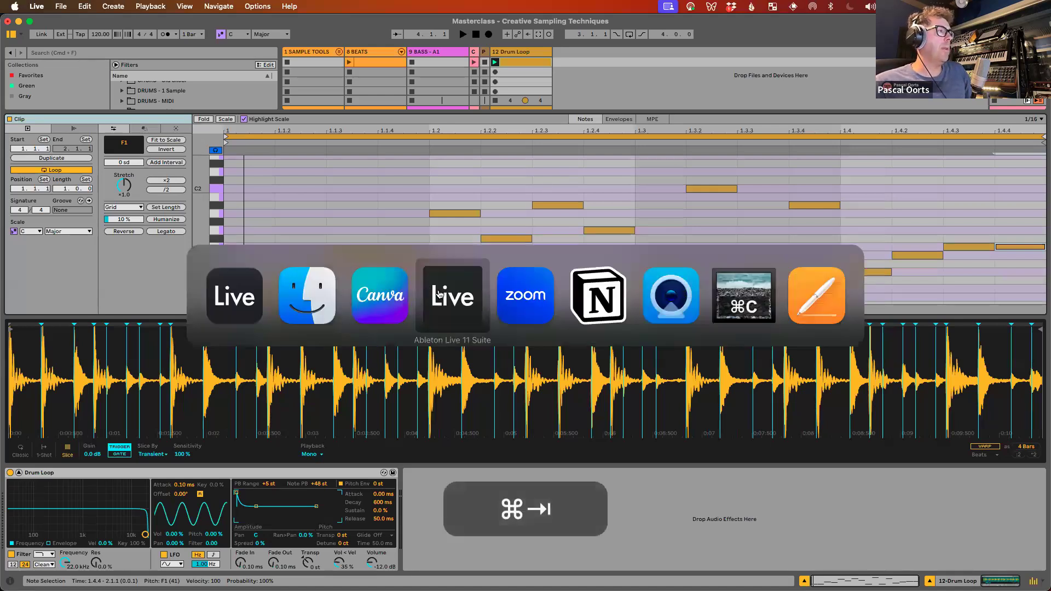
click(438, 295)
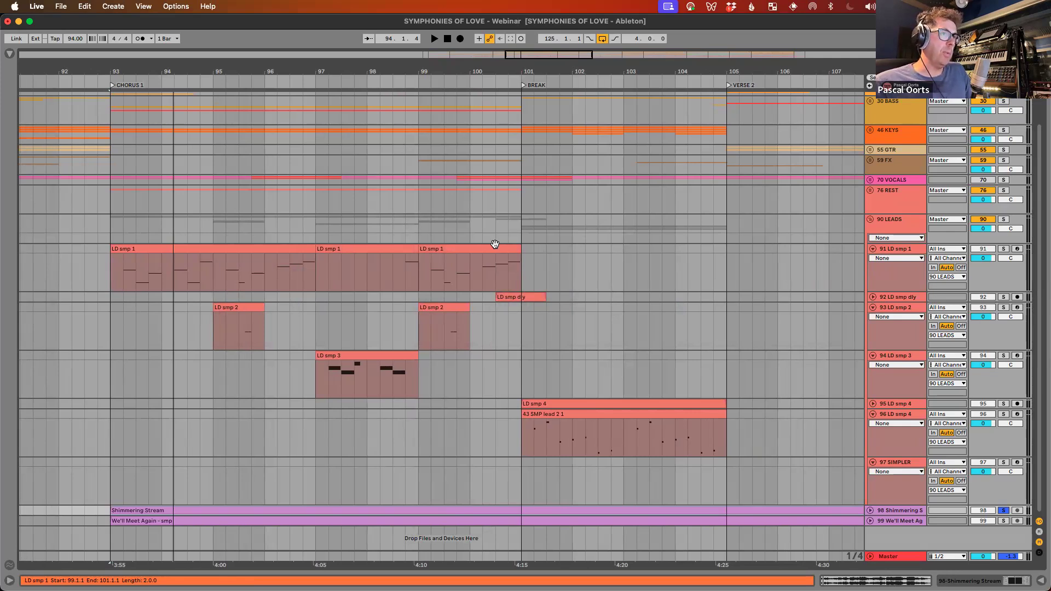
double_click(898, 249)
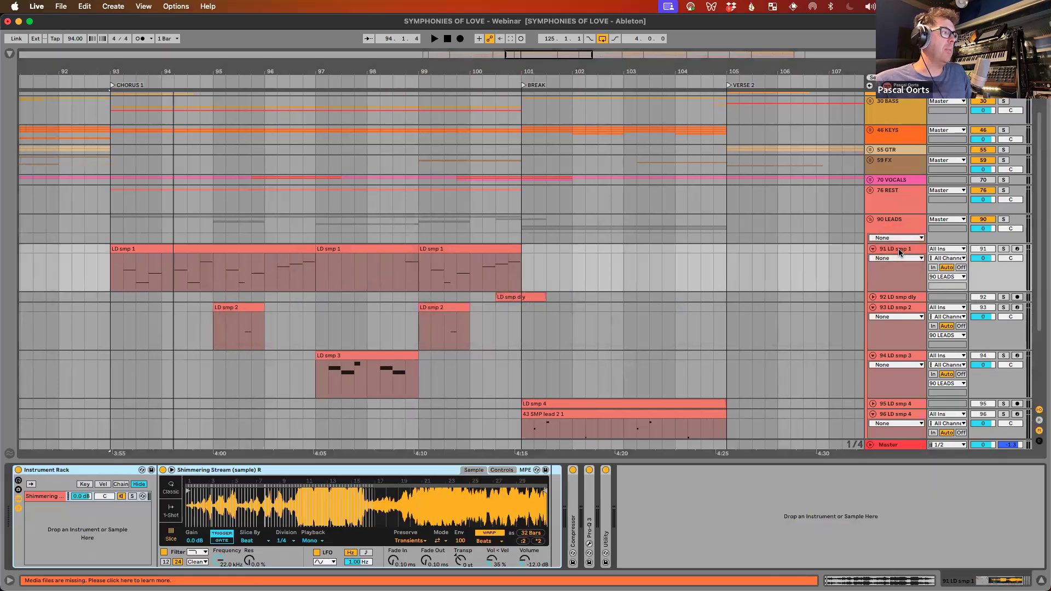
click(171, 470)
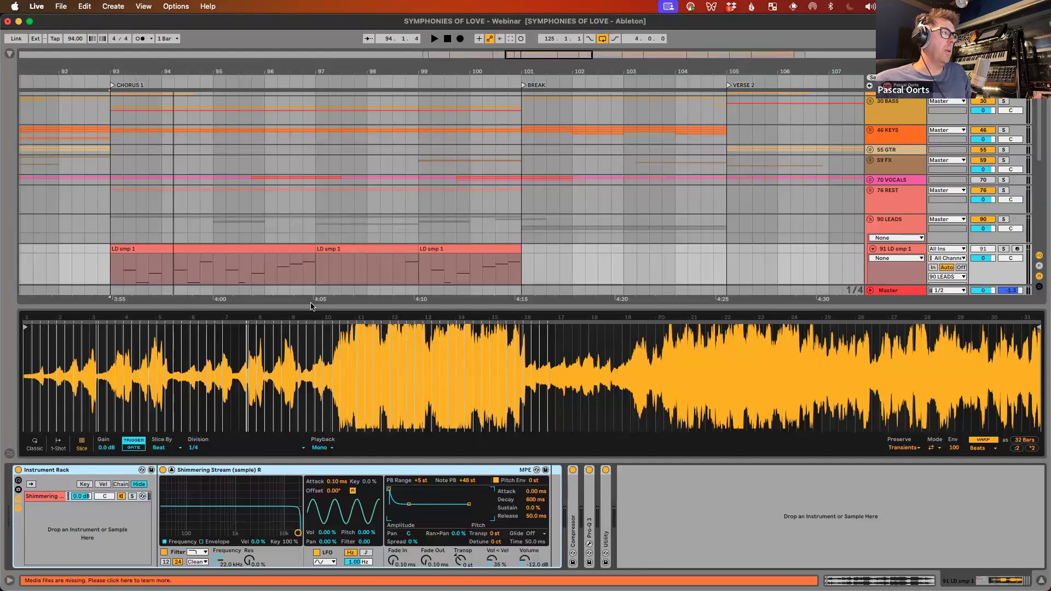
click(172, 469)
Step: Mute the 90 LEADS group track
scroll(743, 234, down, 2)
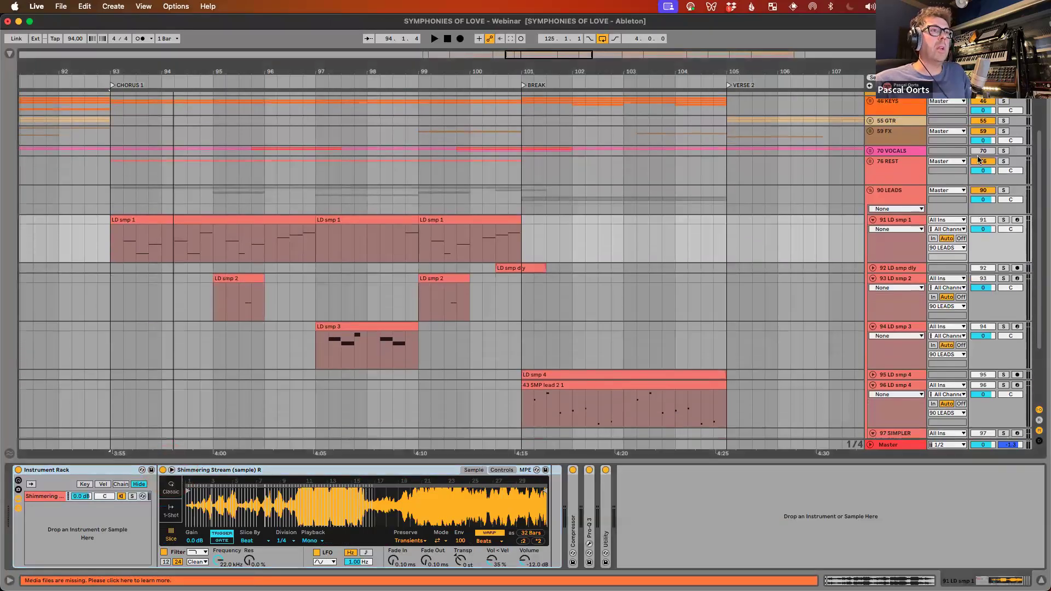
click(983, 190)
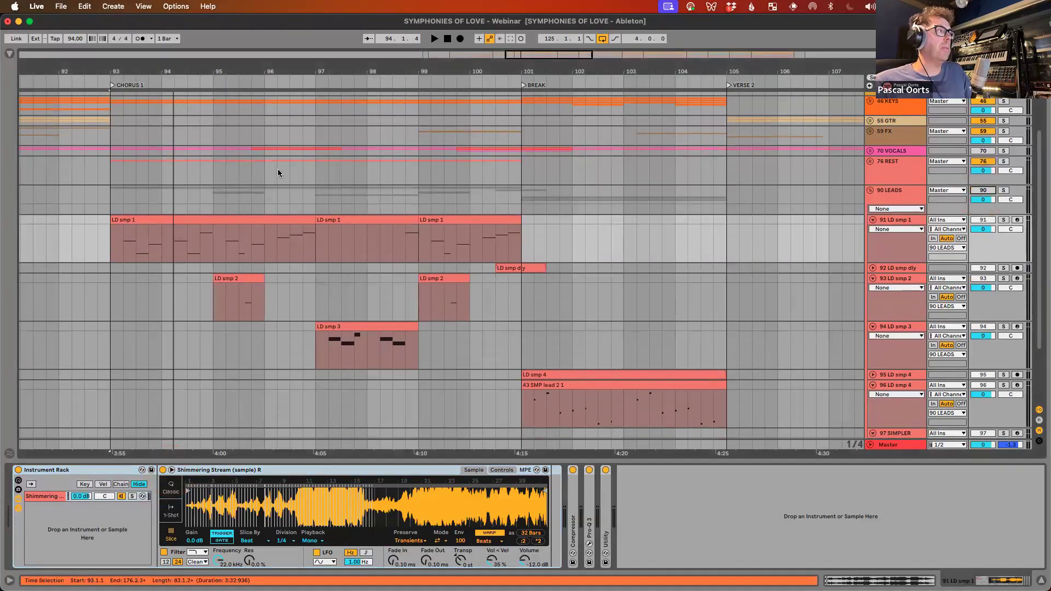
Step: Loop the CHORUS 1 section from bar 93 to bar 101 and briefly start playback
drag(111, 164, 520, 174)
key(super+l)
key(space)
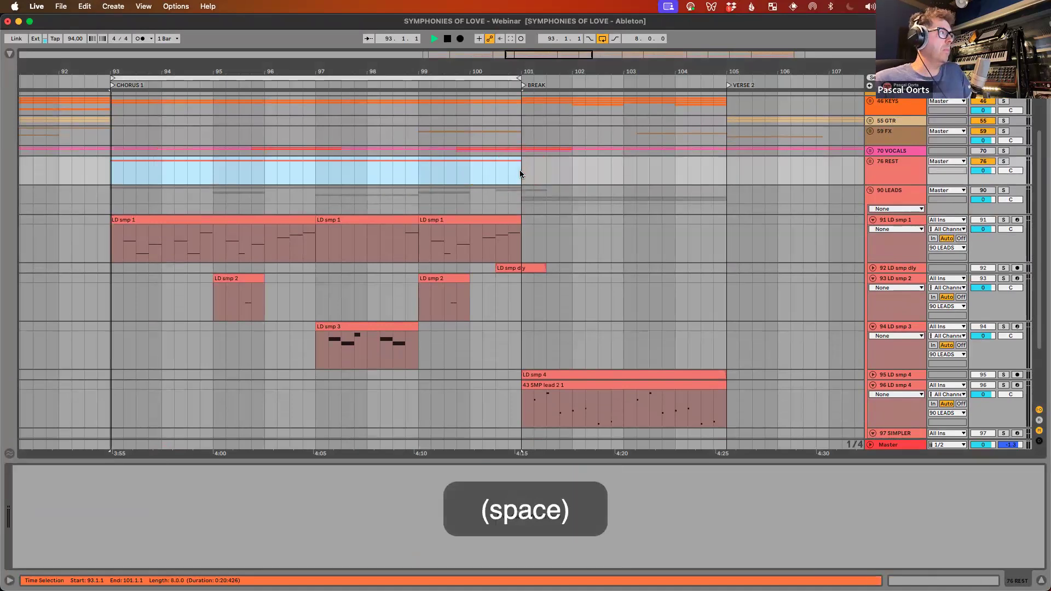
key(space)
Step: Unsolo the Shimmering Stream audio track and play the start of the chorus with the leads muted
scroll(900, 315, down, 3)
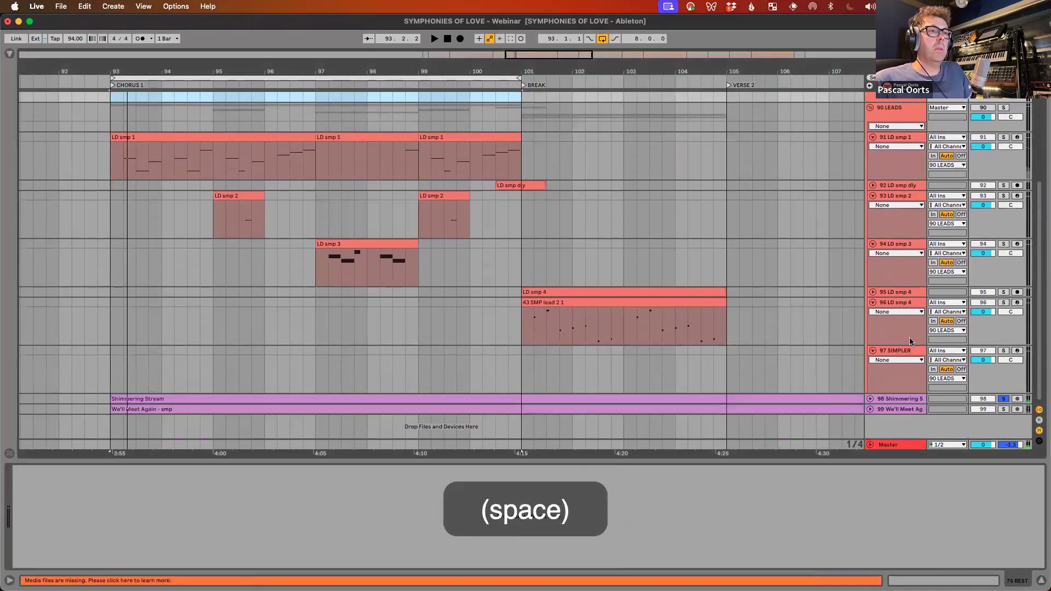
click(1003, 398)
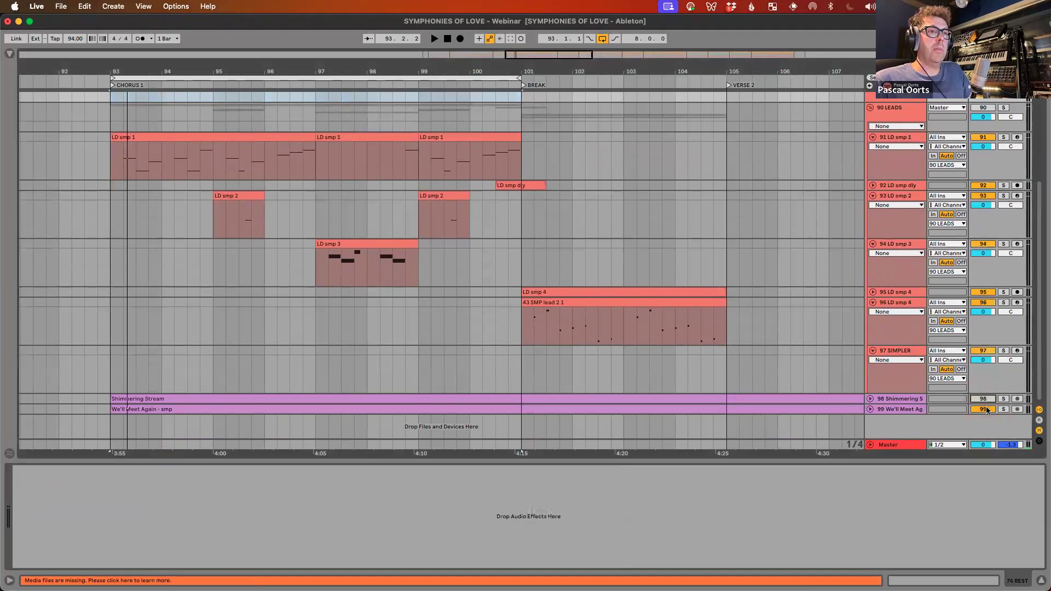
scroll(892, 279, up, 5)
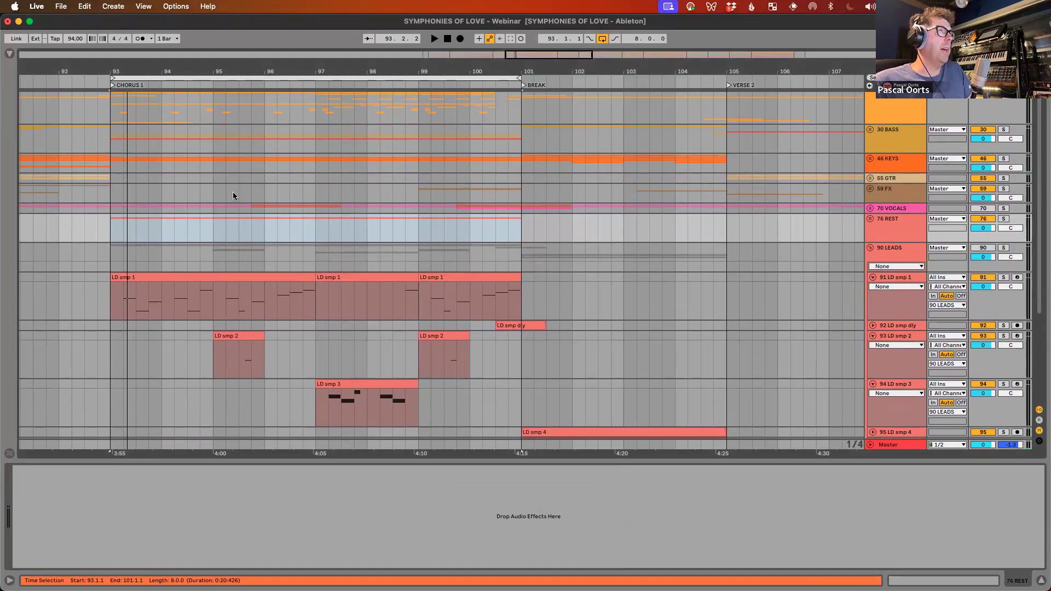
key(space)
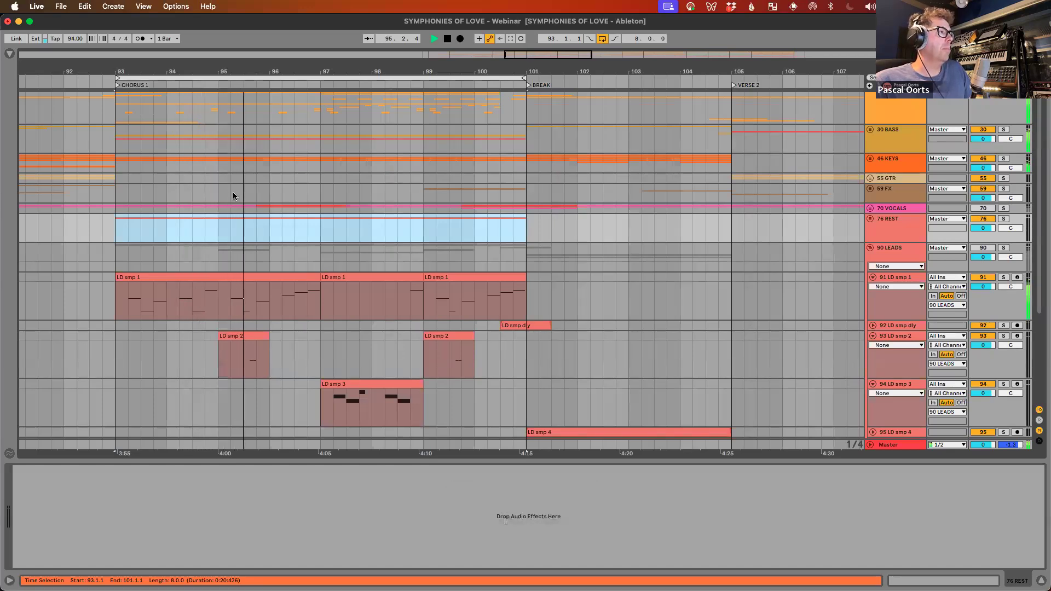
scroll(274, 236, down, 4)
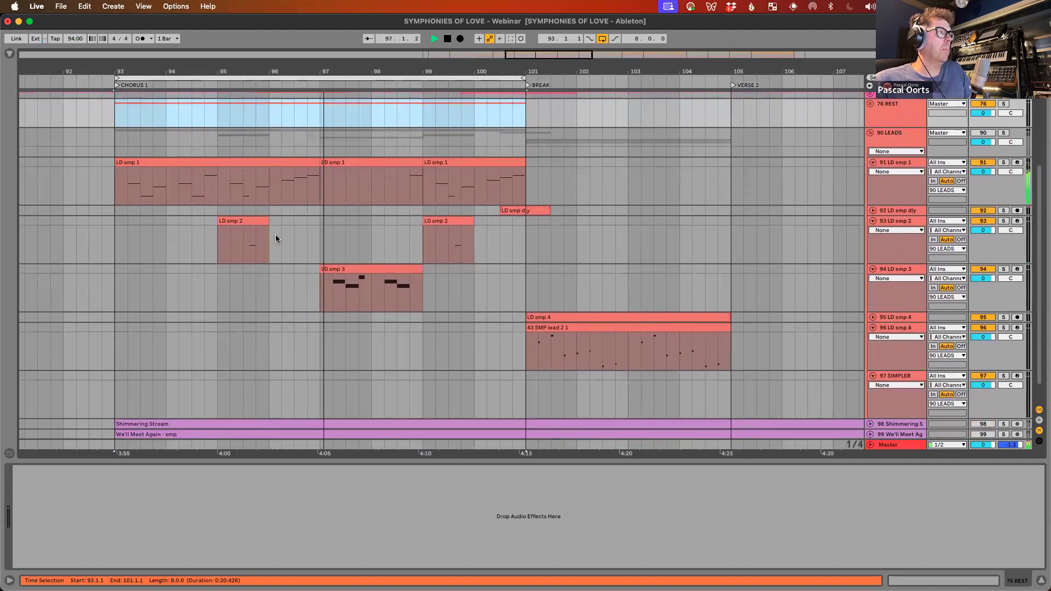
key(space)
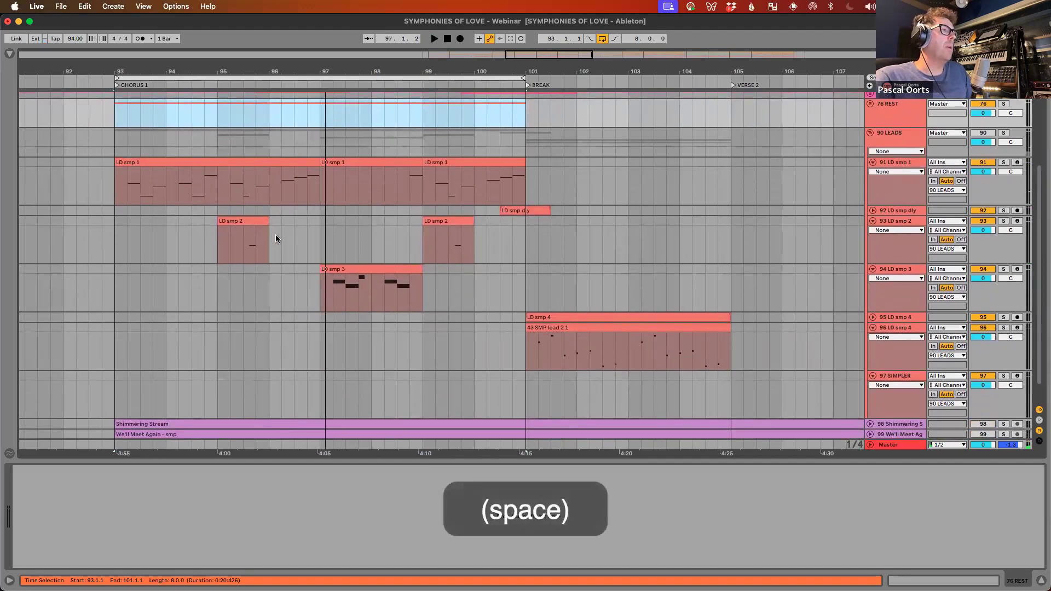
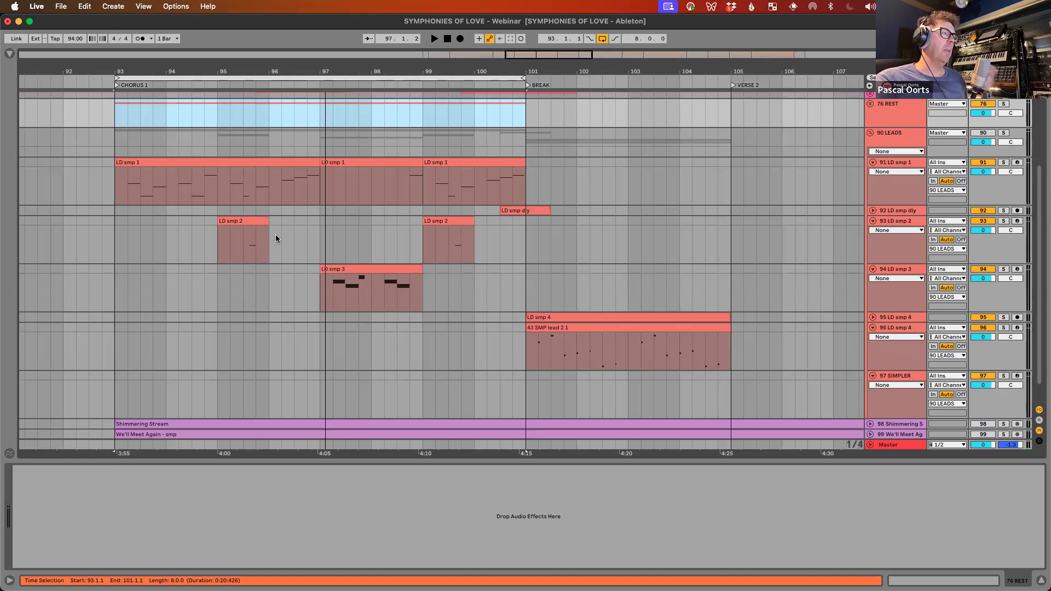
Step: Unfold the Shimmering Stream and We'll Meet Again audio tracks and examine the full length of their waveforms
click(115, 113)
drag(297, 112, 525, 112)
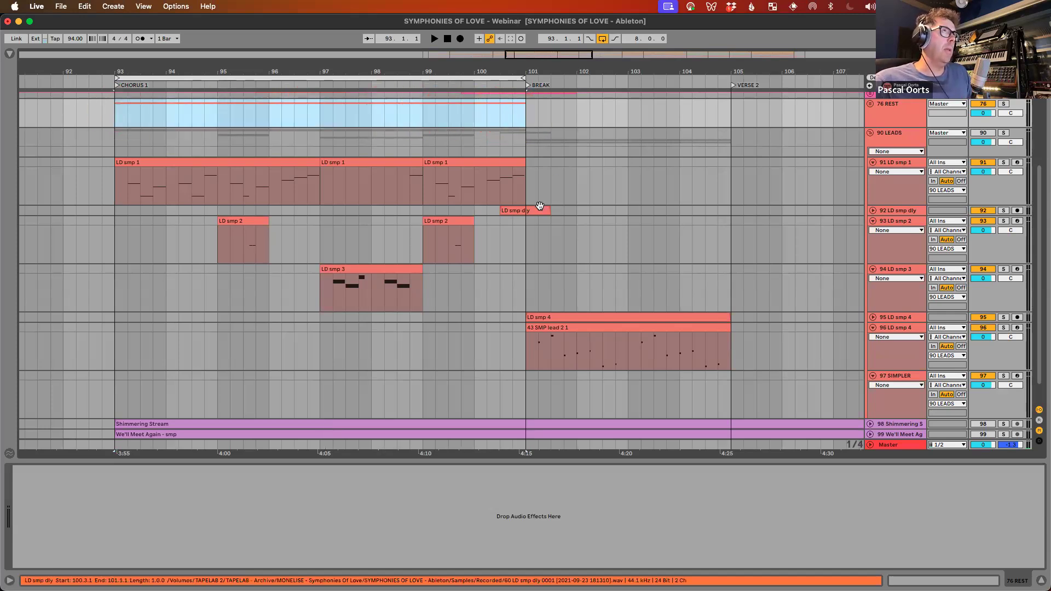
scroll(540, 205, down, 2)
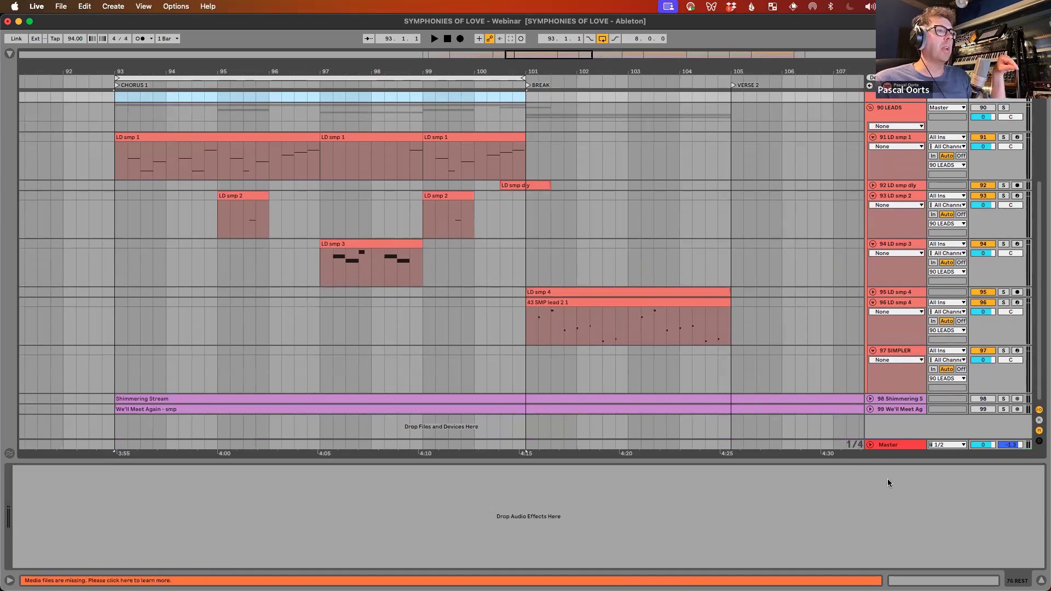
click(869, 399)
click(869, 409)
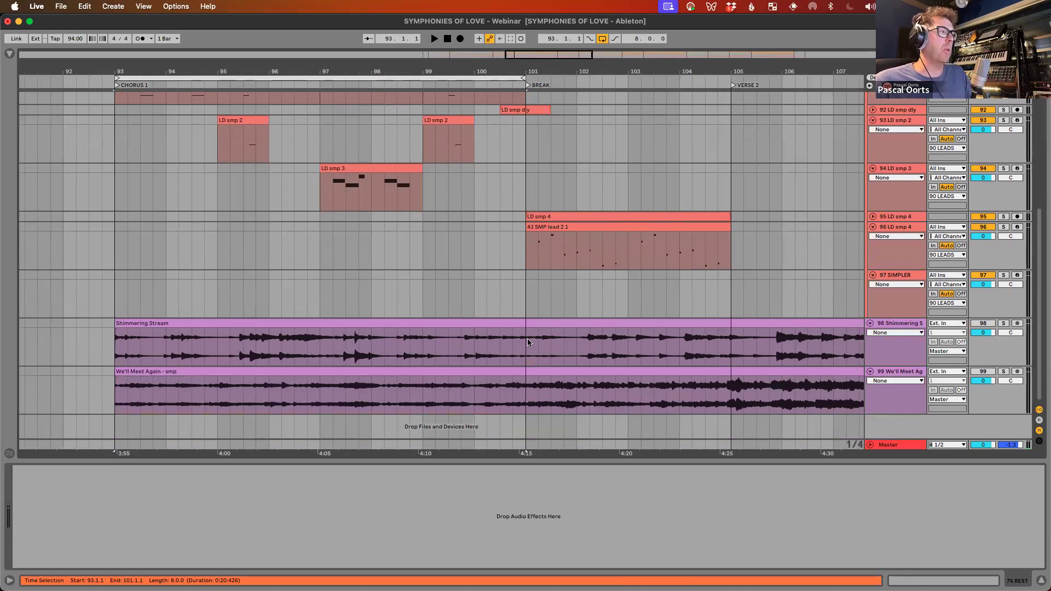
scroll(527, 338, down, 5)
scroll(526, 338, right, 3)
scroll(527, 338, down, 2)
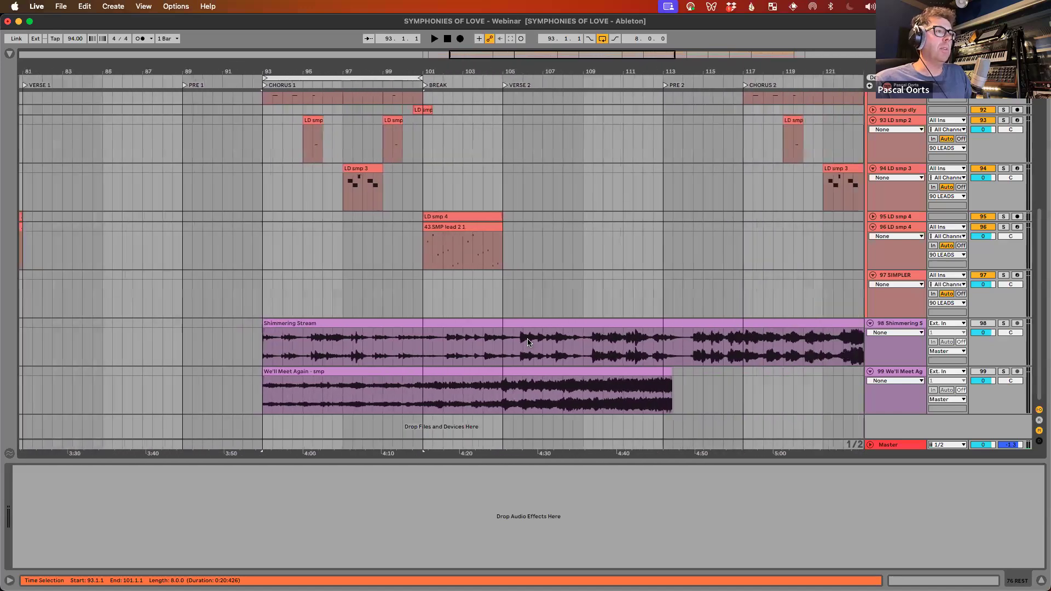
scroll(528, 343, down, 4)
scroll(528, 342, right, 3)
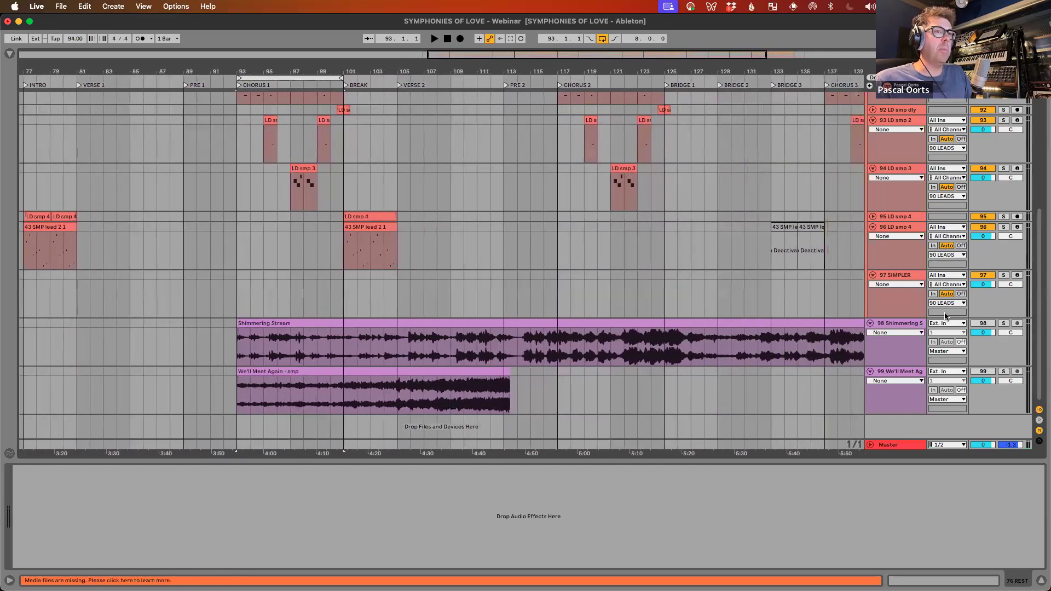
Step: Solo the Shimmering Stream track and audition its original audio from the clip start at bar 93
click(1003, 323)
click(353, 323)
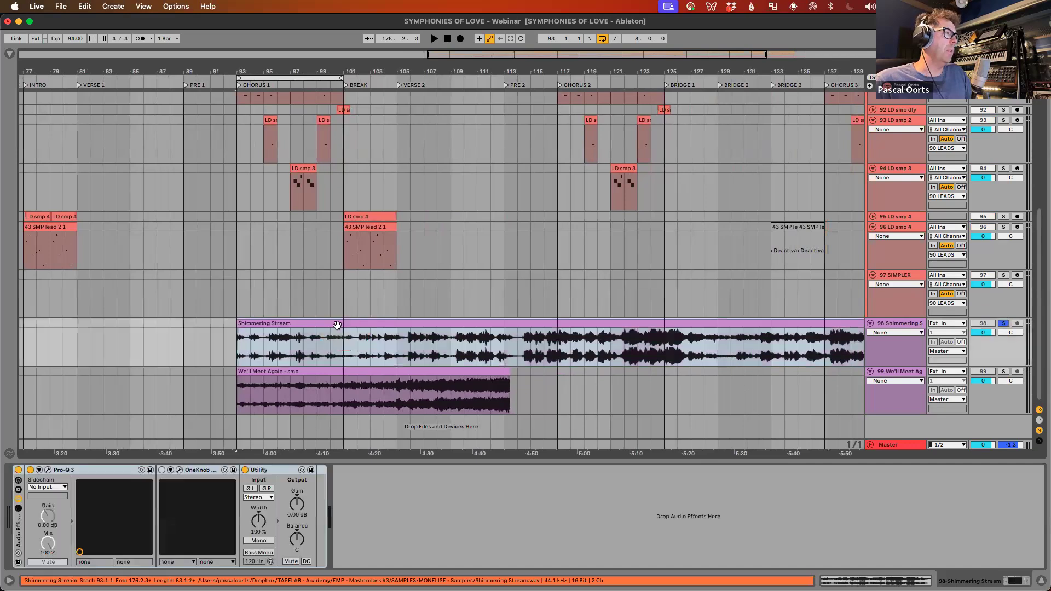
key(space)
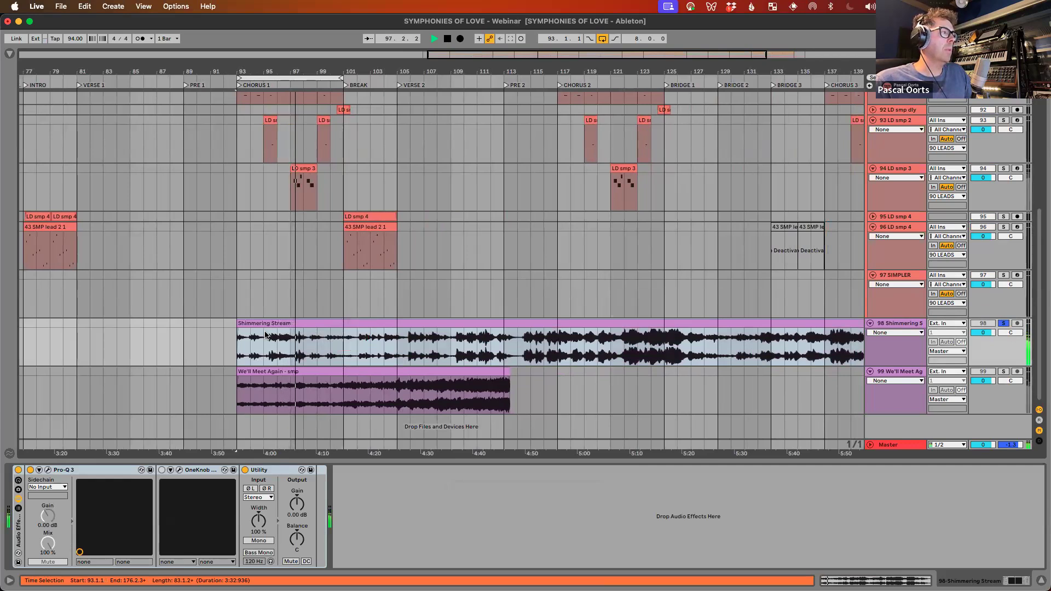
key(space)
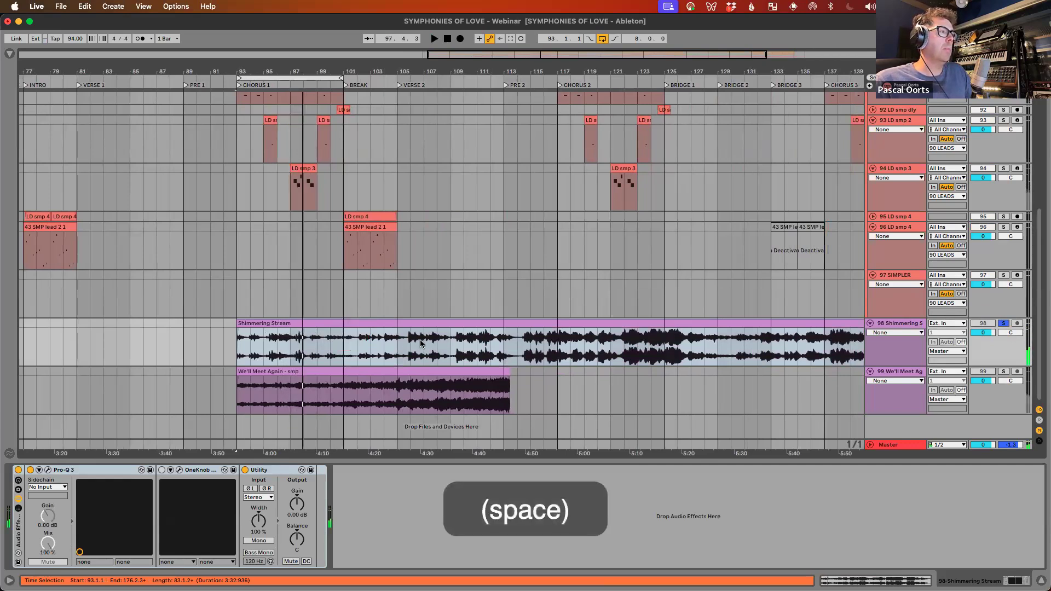
Step: Audition Shimmering Stream from VERSE 2 at bar 105, and end by unsoloing and folding its track
click(402, 346)
key(space)
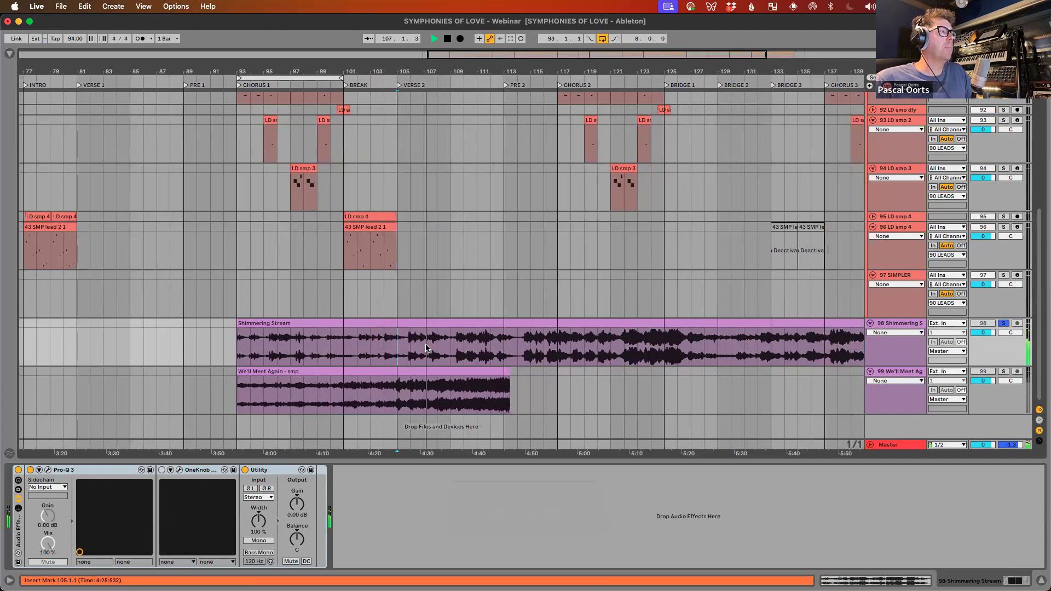
scroll(425, 348, right, 2)
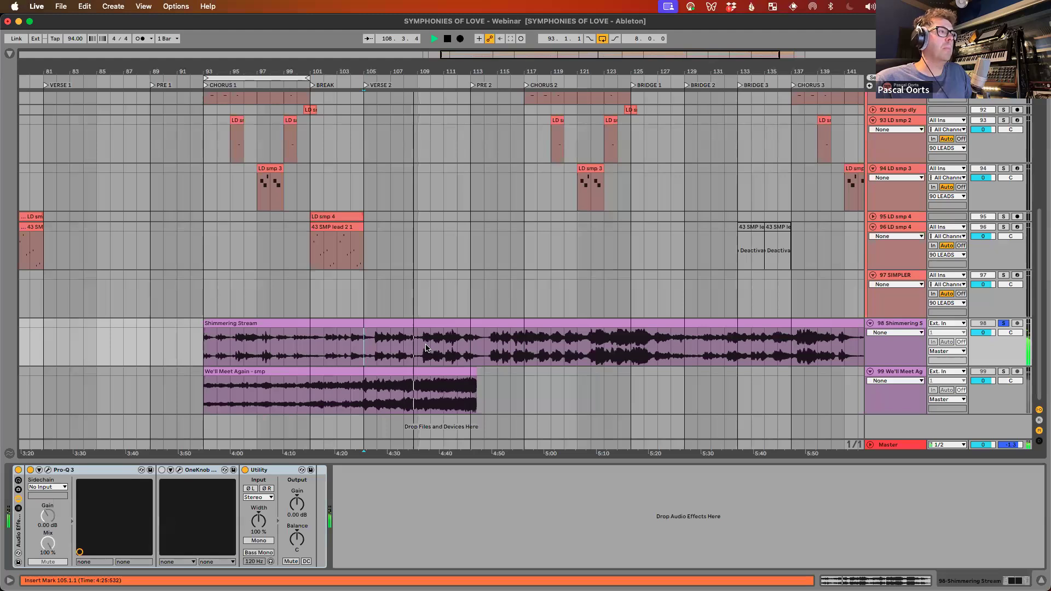
key(space)
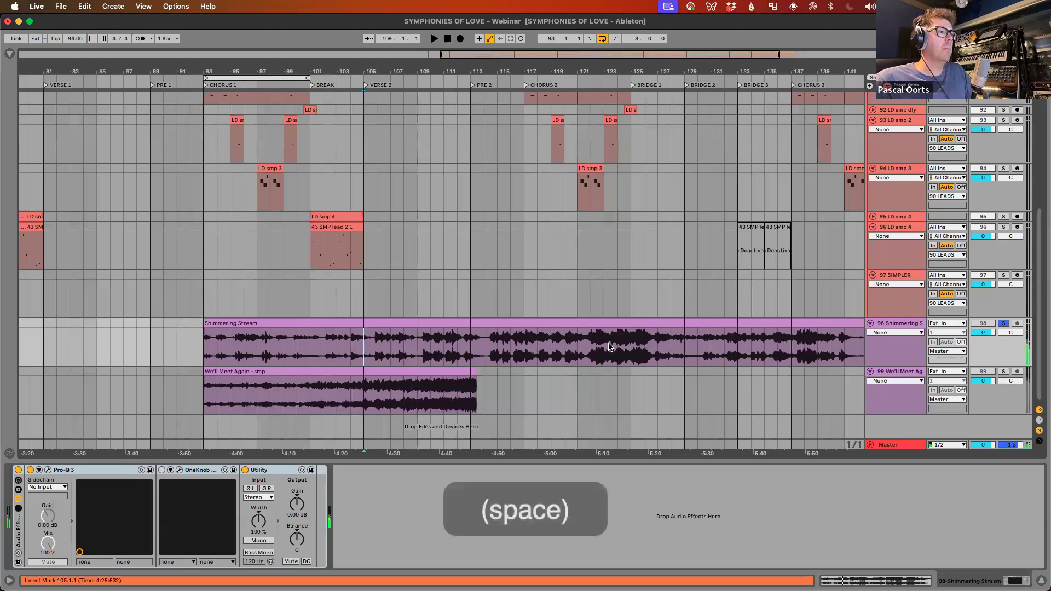
click(1002, 323)
click(898, 326)
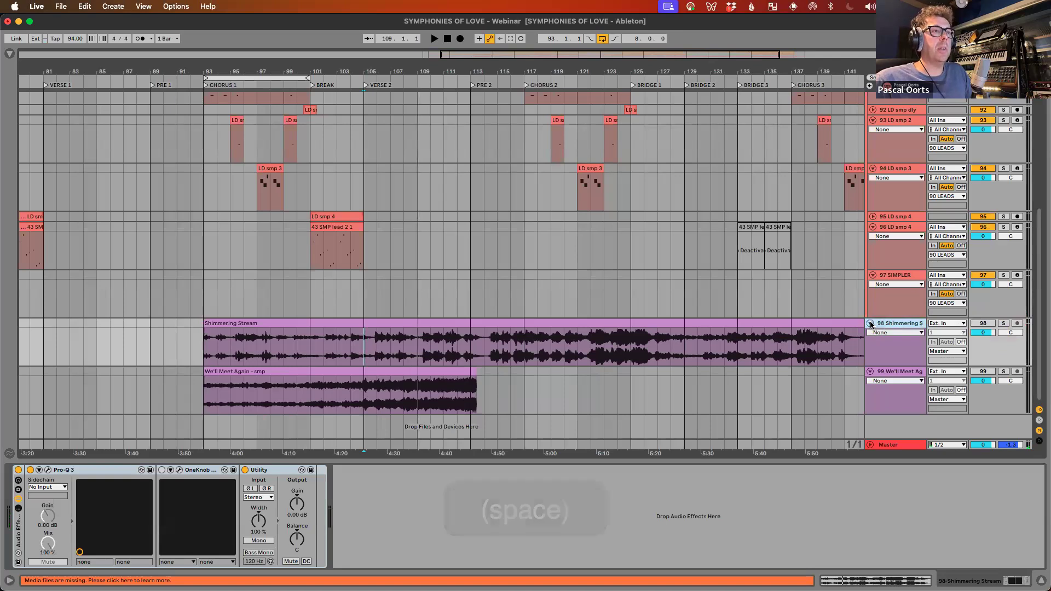
click(870, 323)
Step: Solo the We'll Meet Again track, audition its clip from bar 93, and finish by unsoloing and folding the track
click(899, 334)
click(1002, 334)
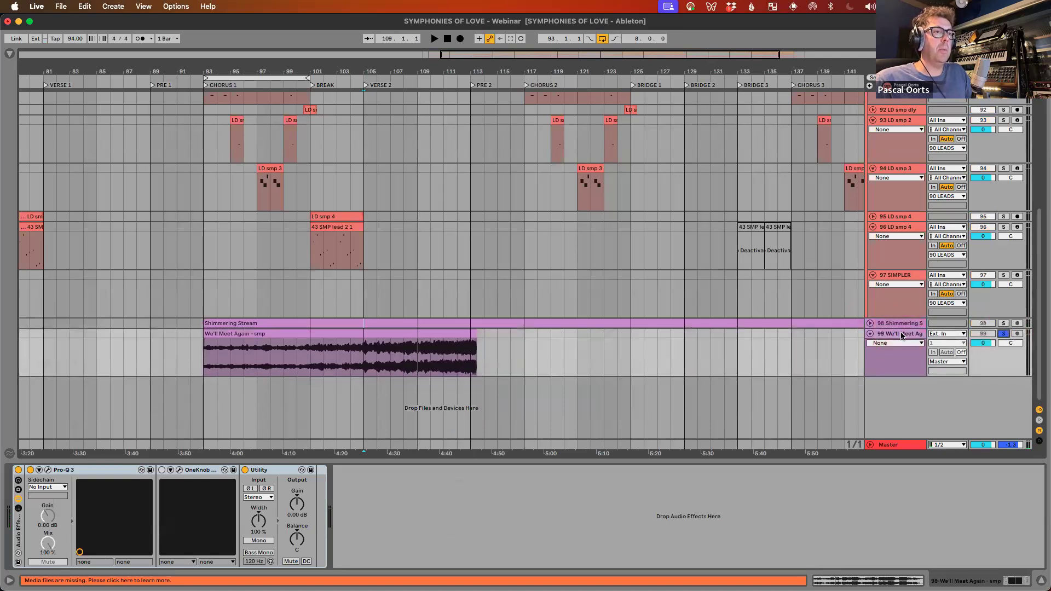
click(303, 333)
key(space)
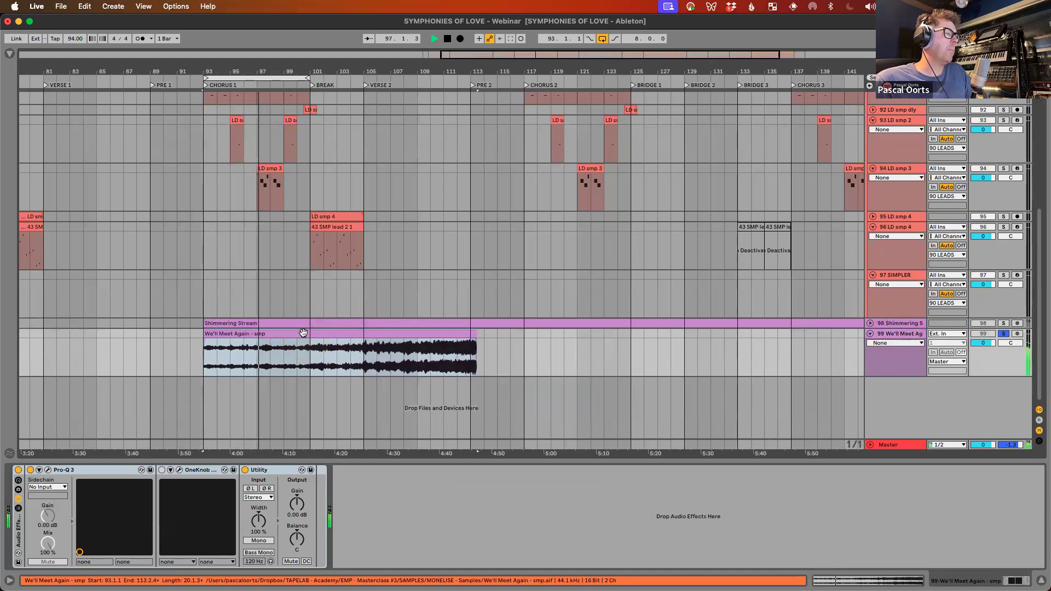
scroll(304, 333, left, 5)
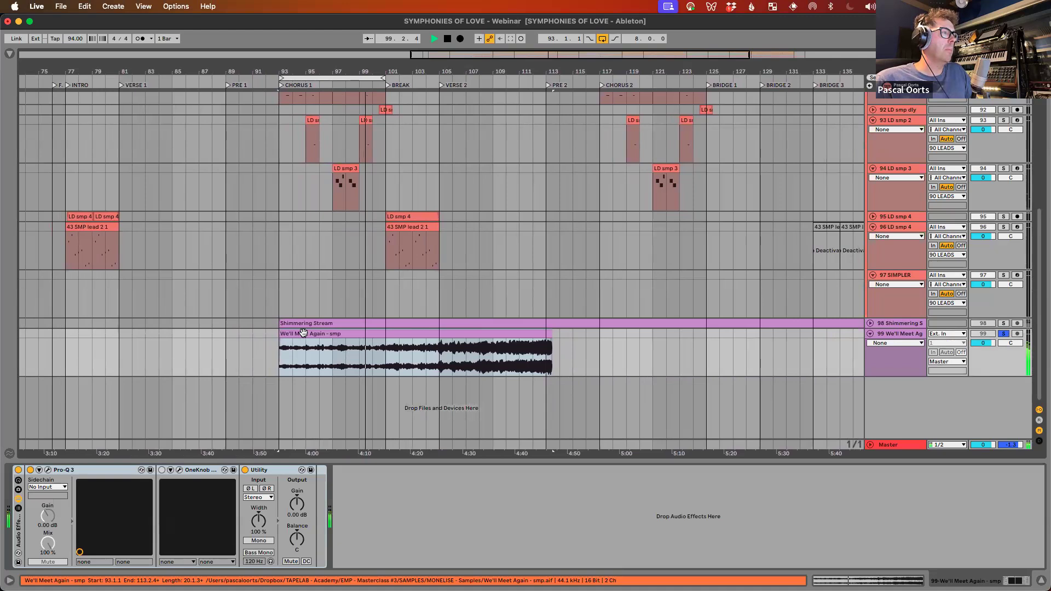
key(space)
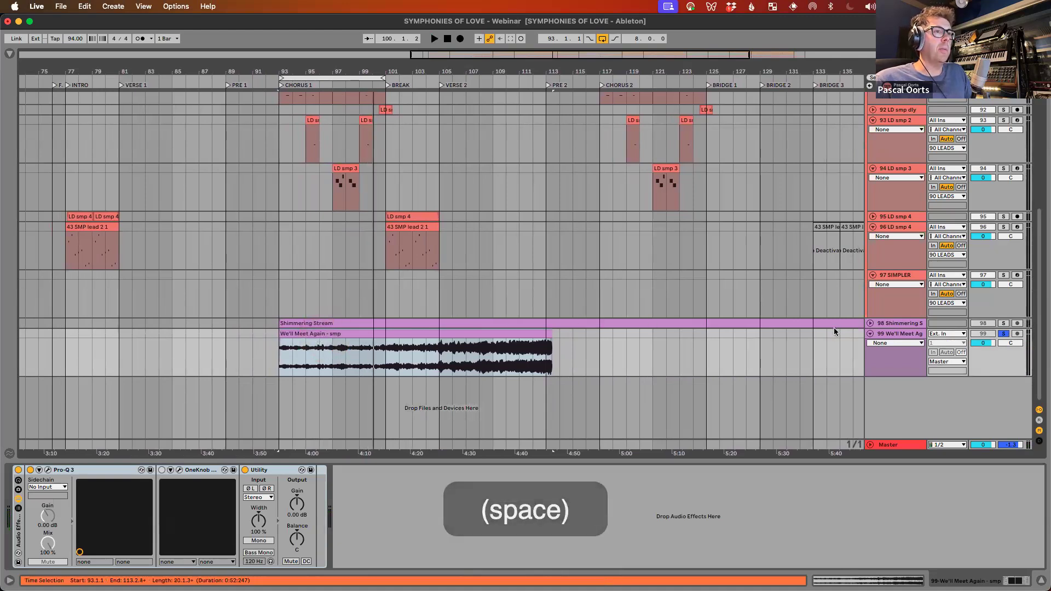
click(1003, 333)
click(870, 333)
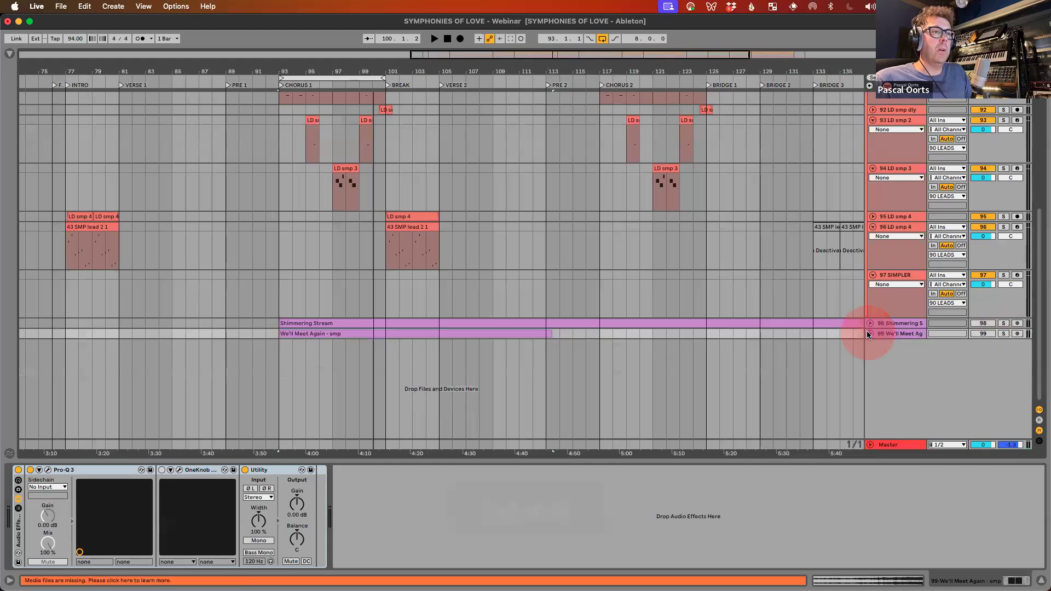
Step: Unfold the We'll Meet Again track and examine its reversed, sliced version in the enlarged Simpler view of 96 LD smp 4
click(892, 239)
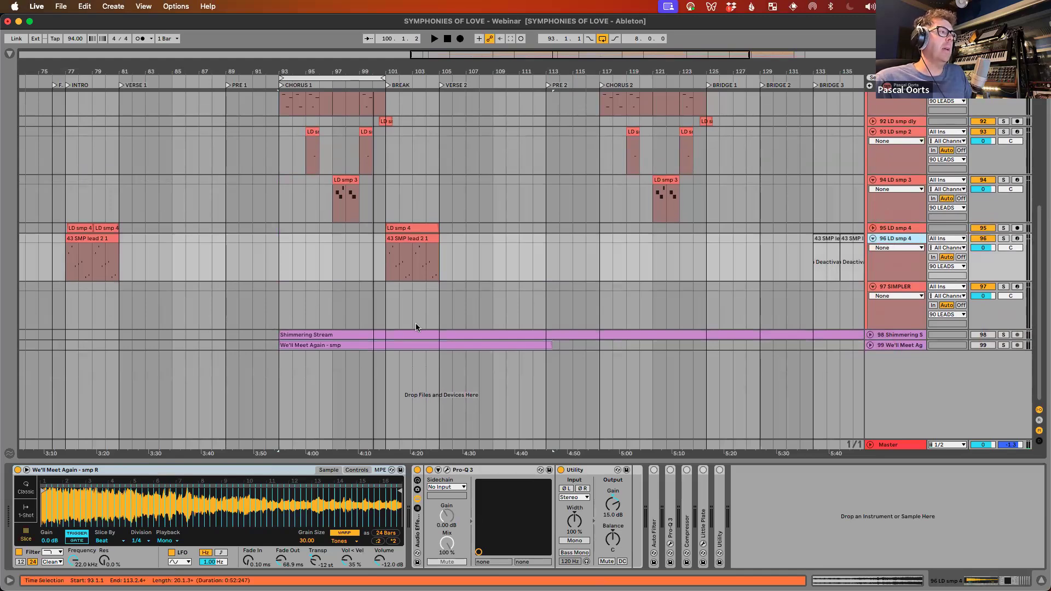
click(356, 345)
click(869, 345)
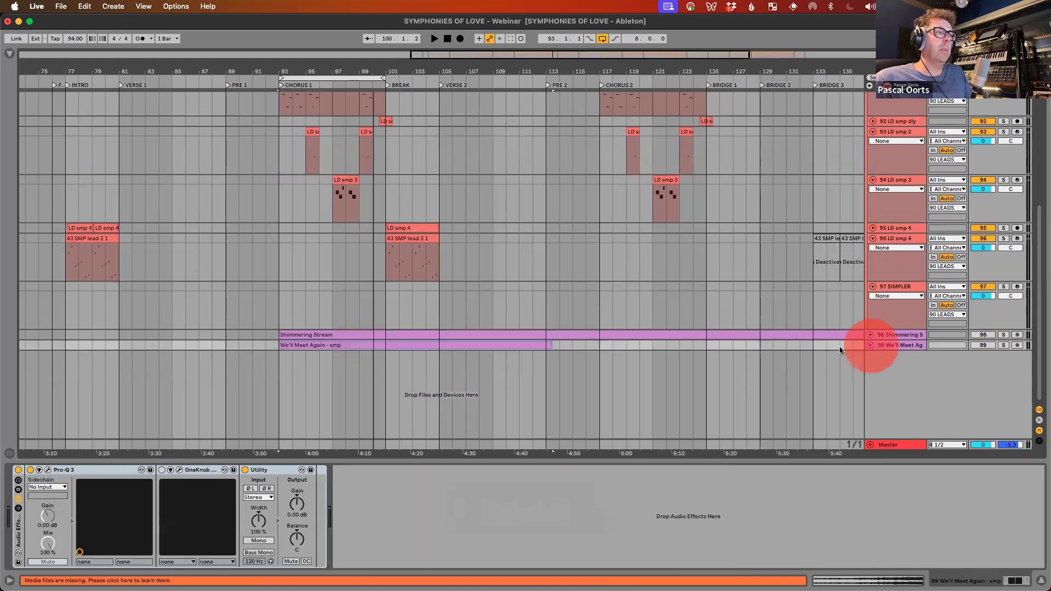
drag(519, 347, 528, 346)
click(889, 238)
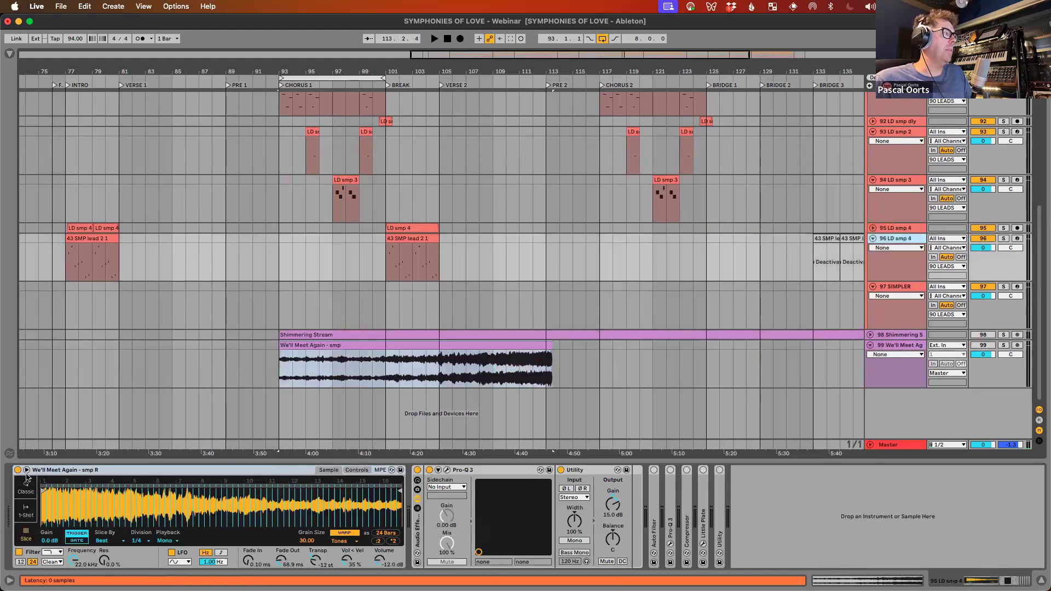
click(27, 470)
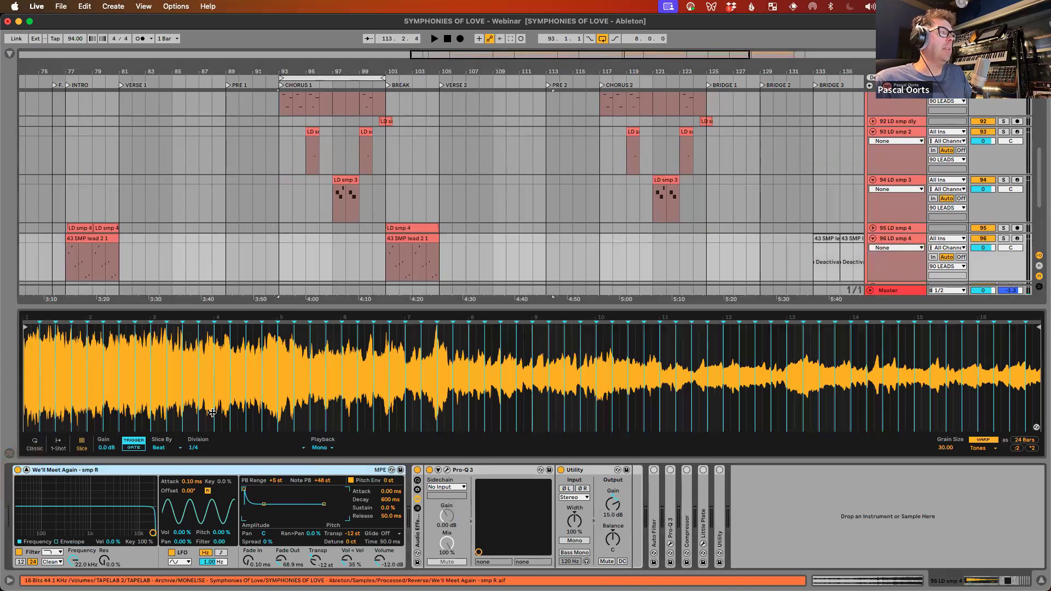
click(83, 453)
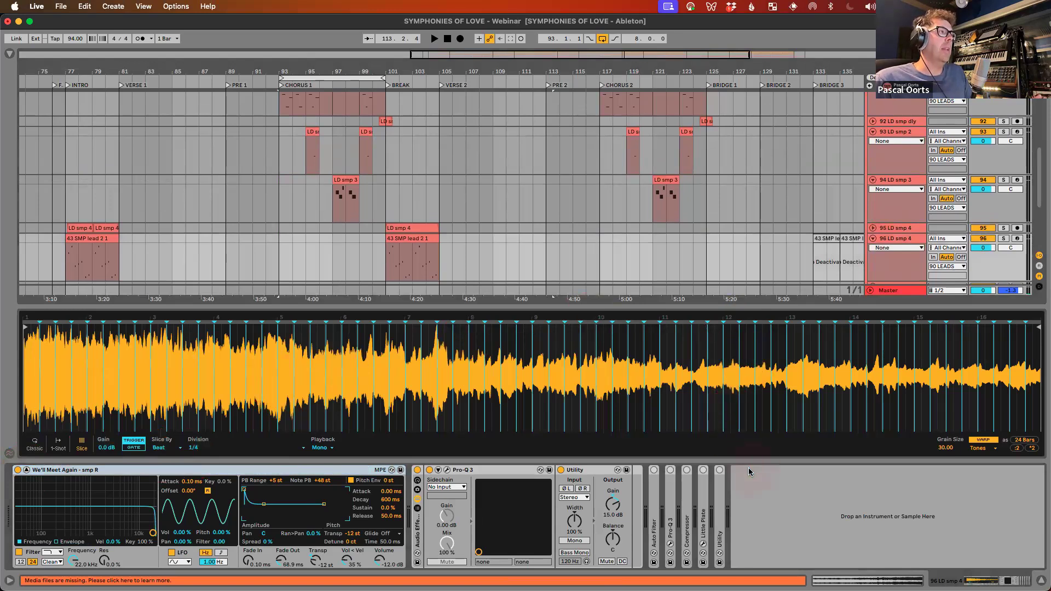
Step: Show the BREAK section's 43 SMP lead 2 1 clip in an enlarged note editor and solo the 96 LD smp 4 track
click(410, 235)
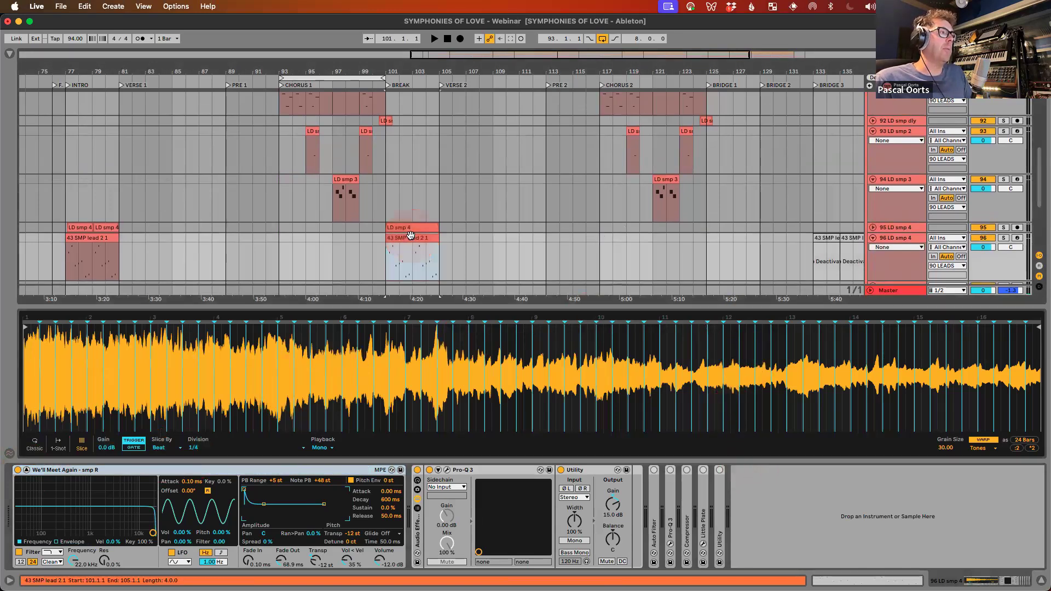
double_click(410, 237)
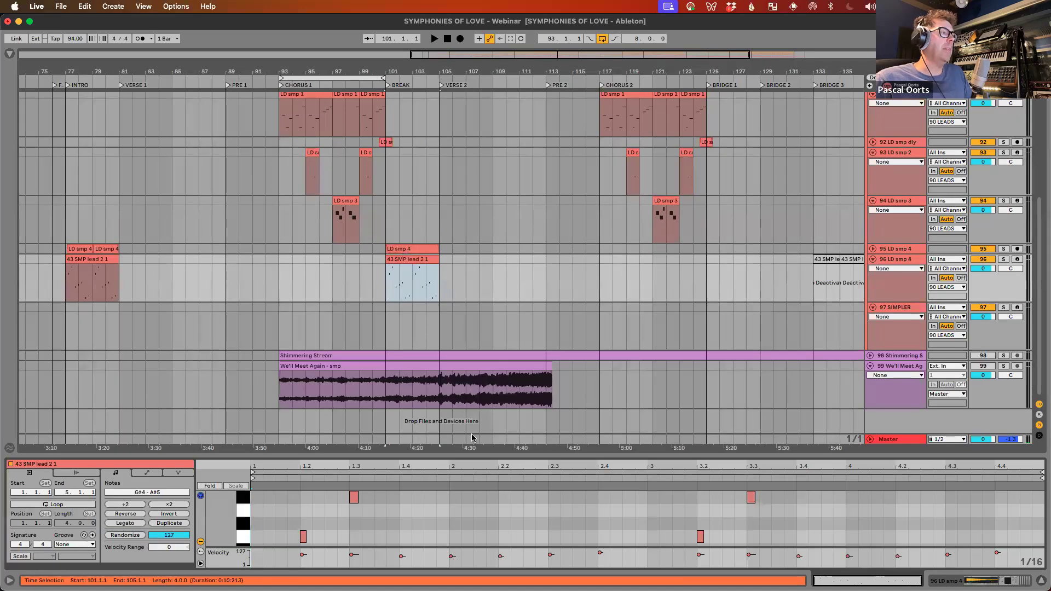
drag(474, 454, 481, 310)
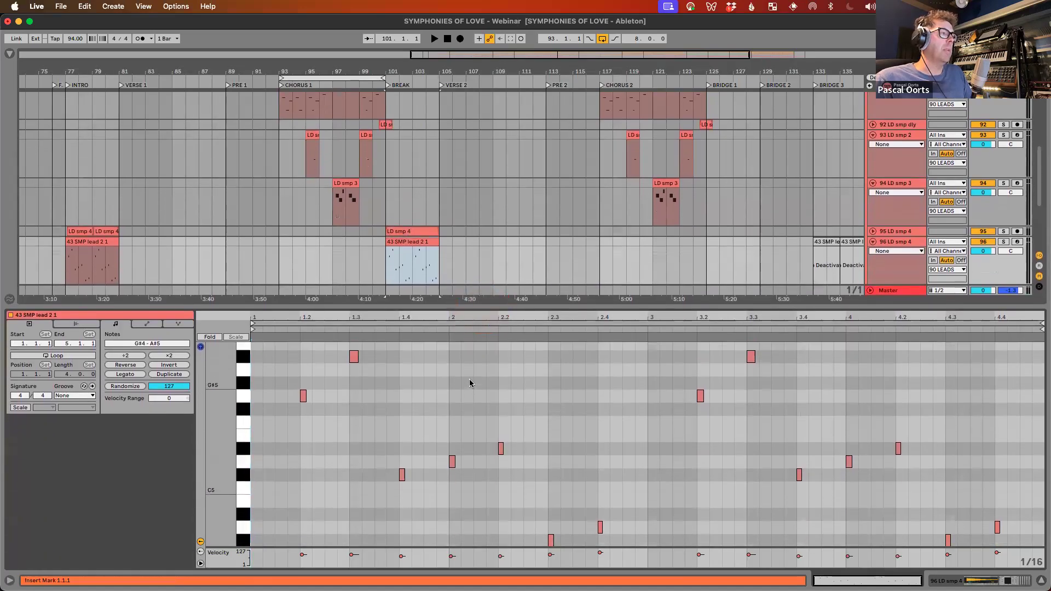
drag(228, 405, 217, 410)
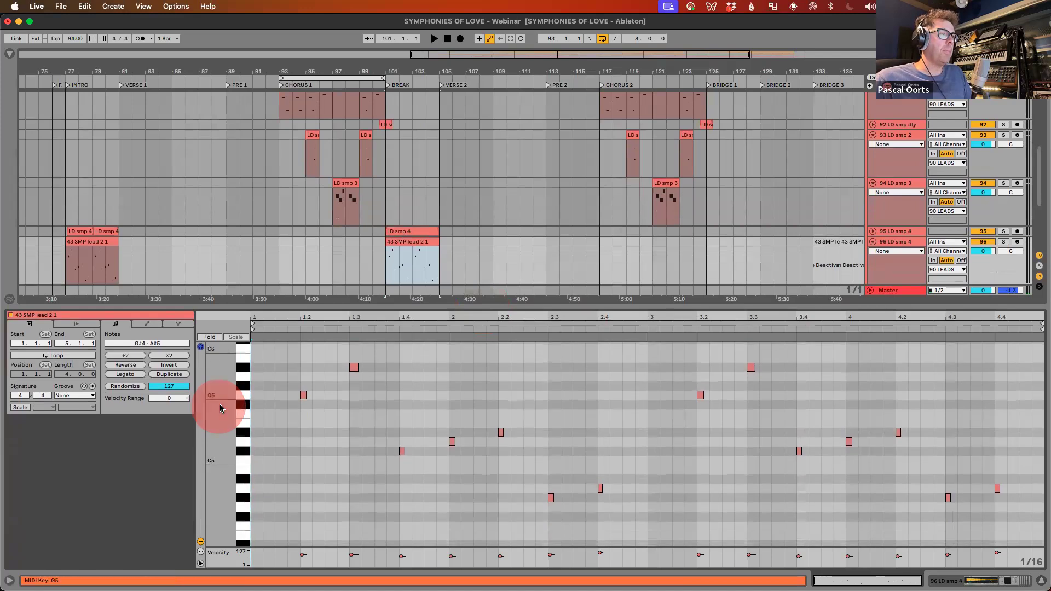
click(1001, 242)
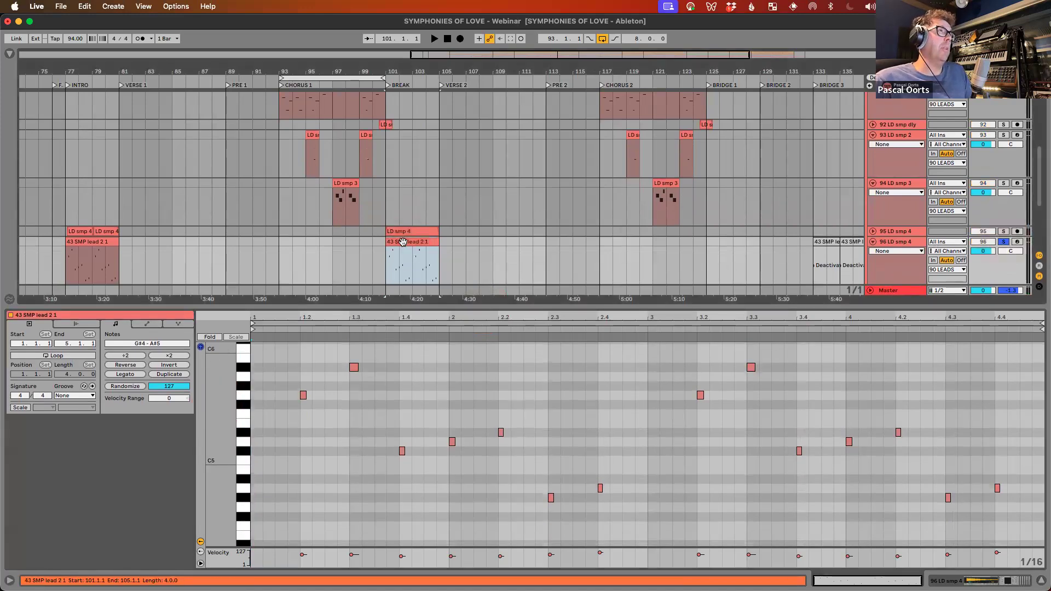
Step: Audition the 43 SMP lead 2 1 clip in the BREAK section with 96 LD smp 4 soloed
scroll(411, 236, down, 3)
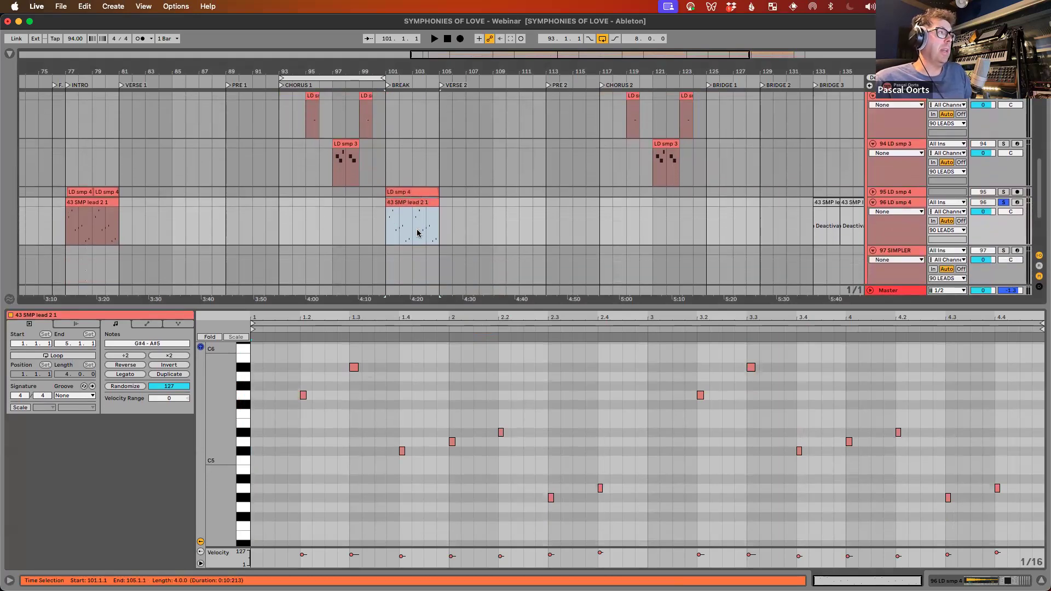
key(space)
scroll(846, 209, up, 5)
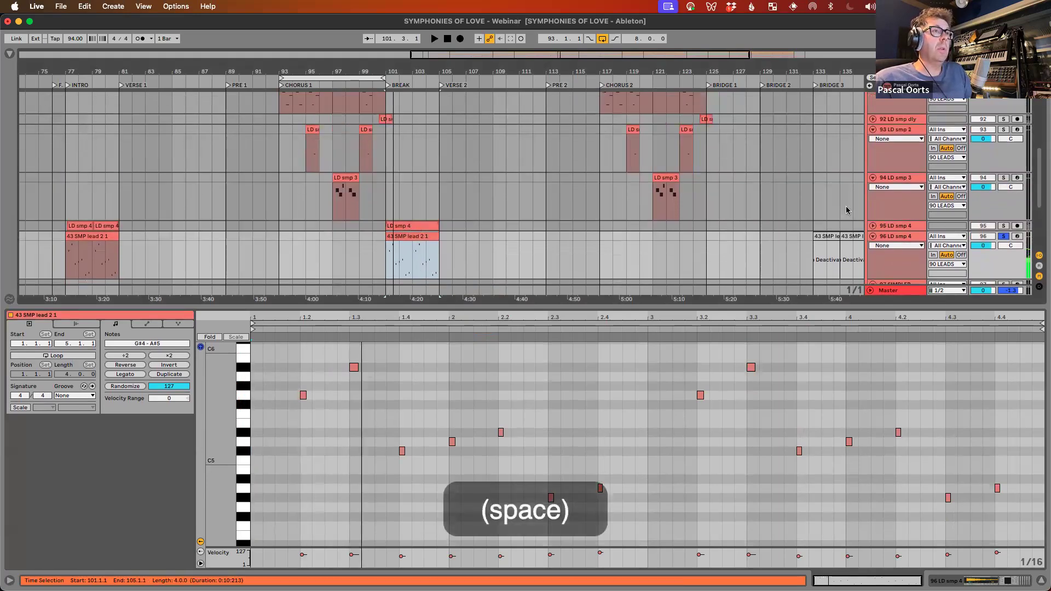
scroll(846, 210, up, 7)
key(space)
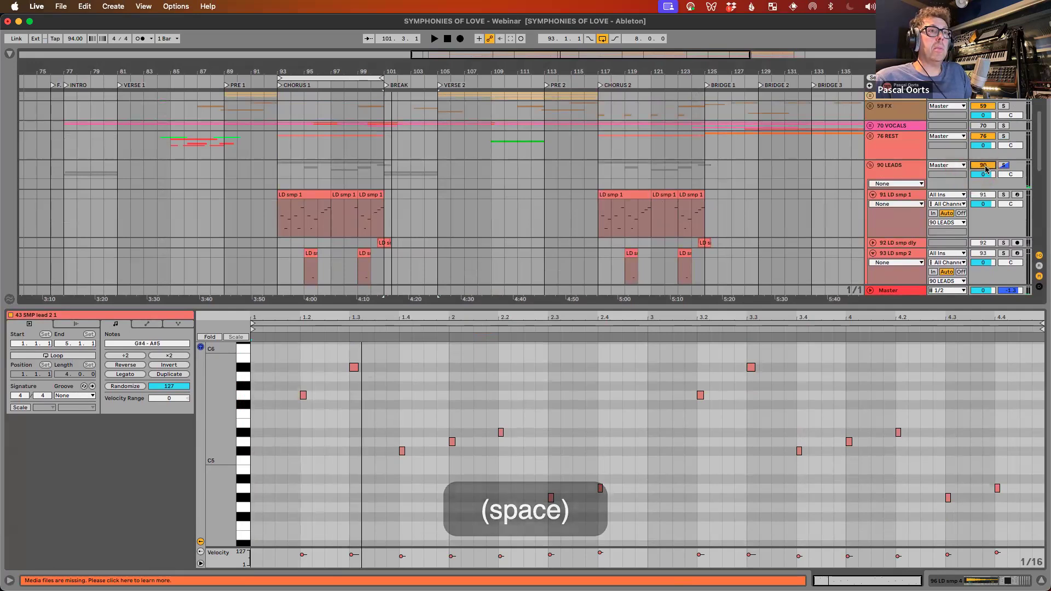
scroll(826, 204, down, 12)
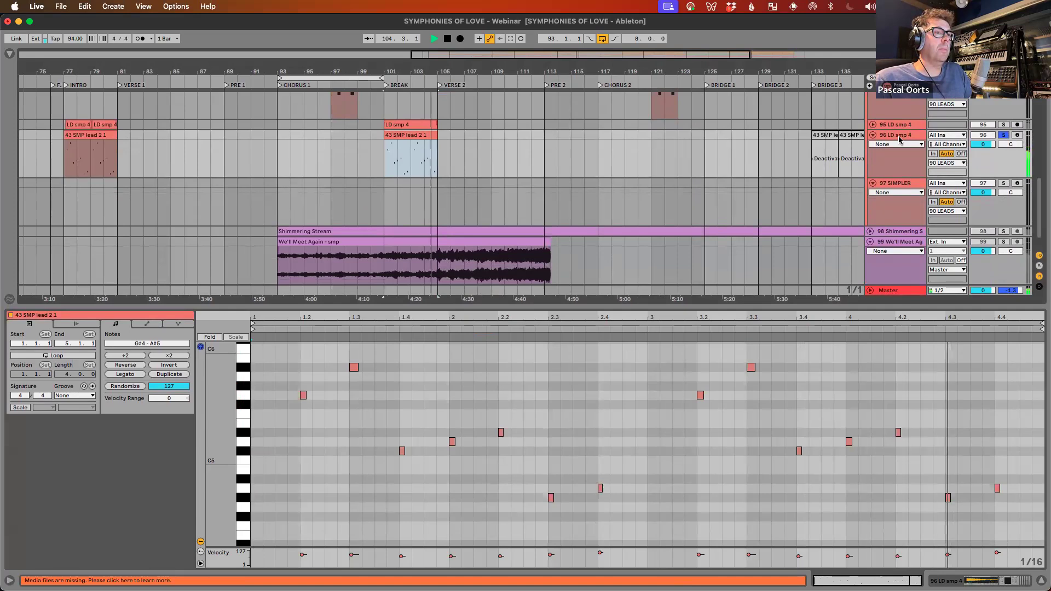
key(space)
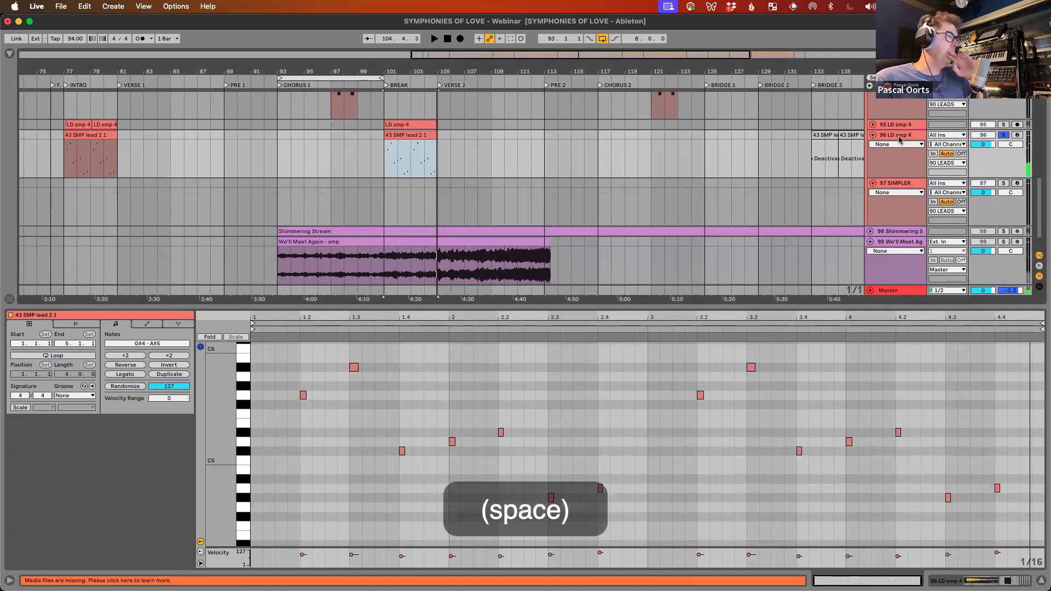
Step: Compare the original We'll Meet Again clip waveform with its reversed version in the 96 LD smp 4 Simpler and inspect that sample's commands
click(488, 242)
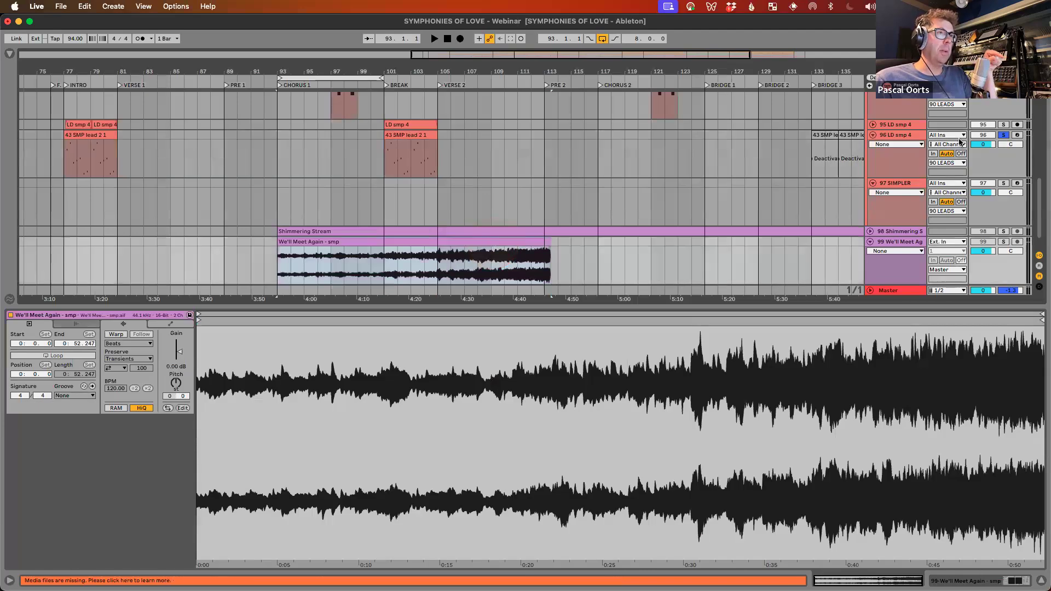
click(892, 136)
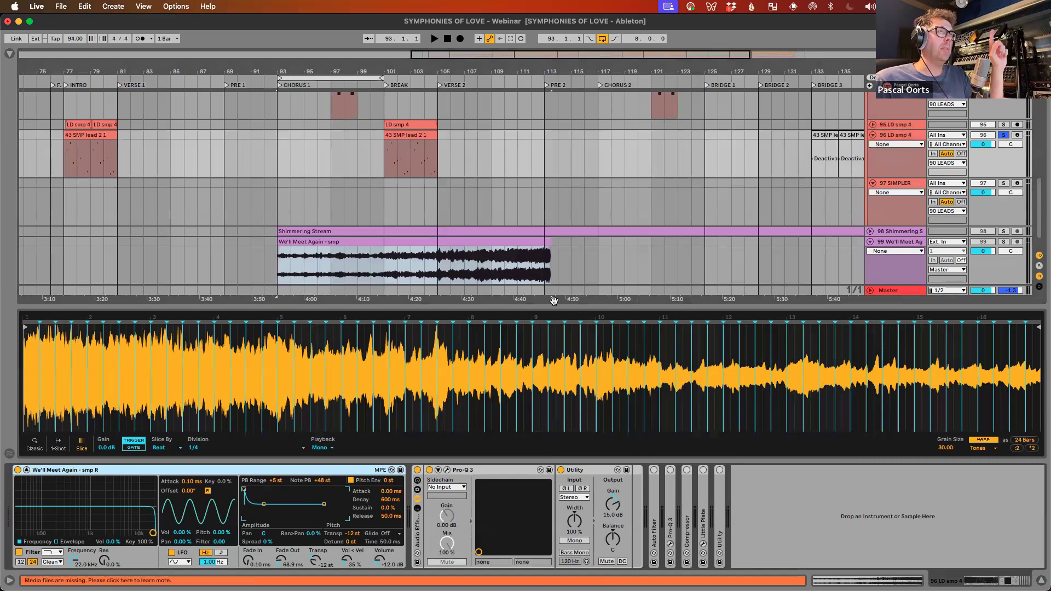
right_click(497, 352)
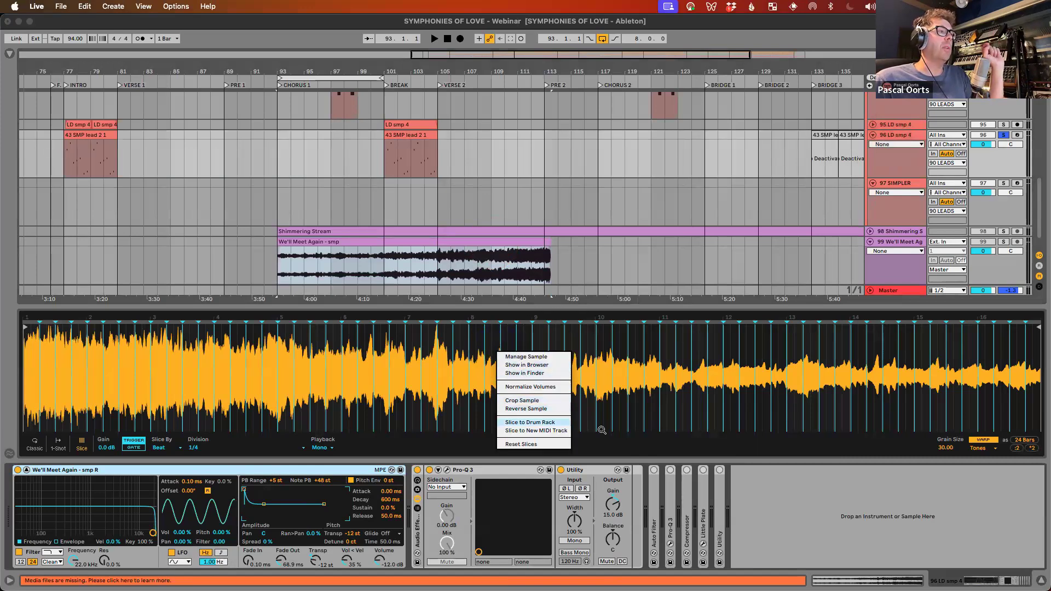
click(768, 482)
Step: Replay the BREAK clip of 96 LD smp 4 from bar 101 while its sliced Simpler sample is shown
click(401, 135)
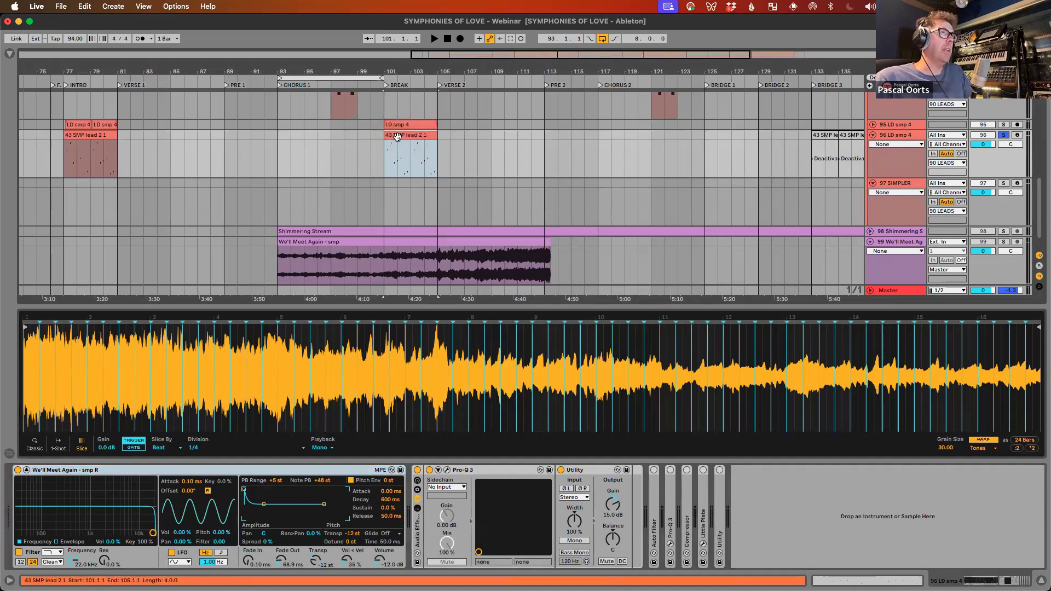
key(space)
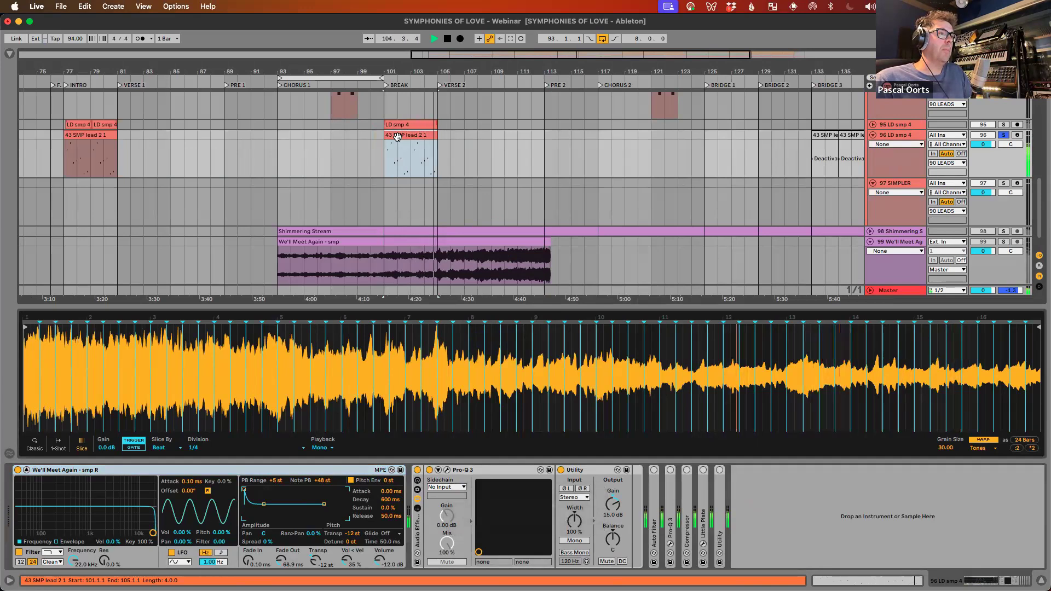
key(space)
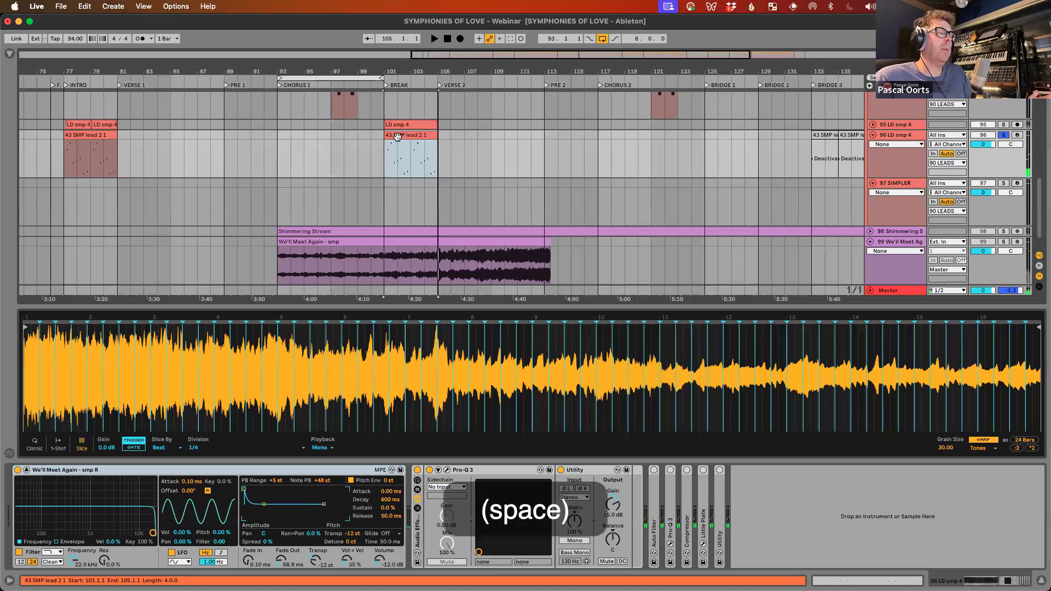
Step: Unsolo the 96 LD smp 4 track, fold We'll Meet Again and unfold the Shimmering Stream track instead
scroll(397, 136, left, 3)
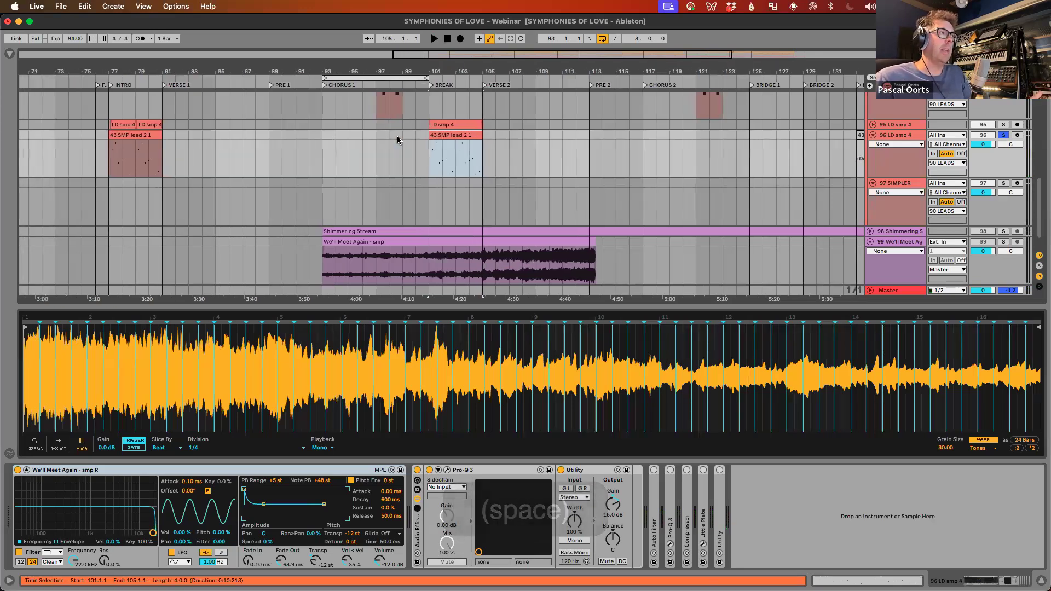
click(870, 241)
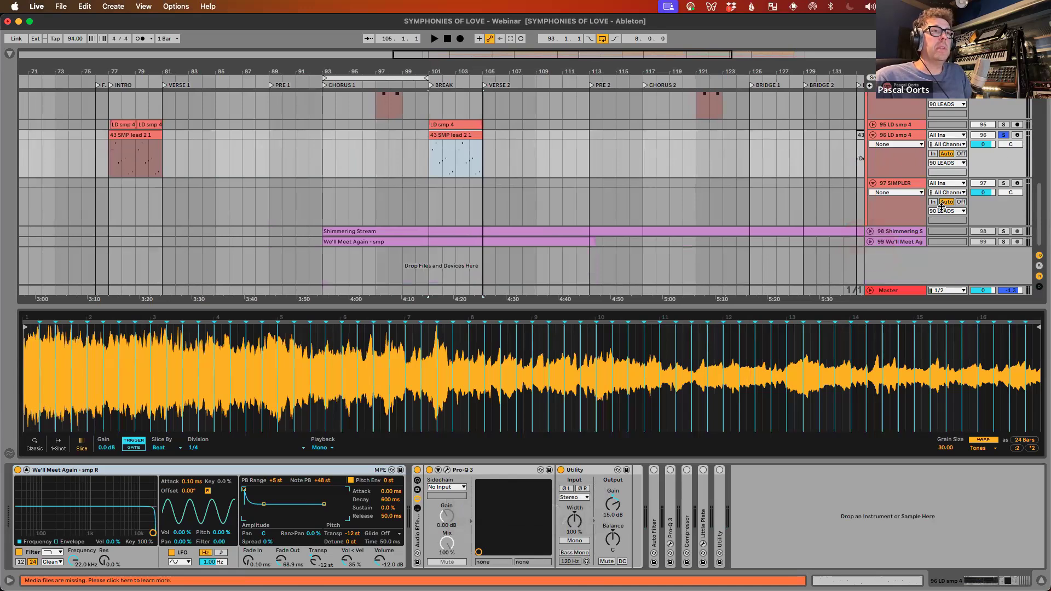
click(1004, 136)
click(870, 231)
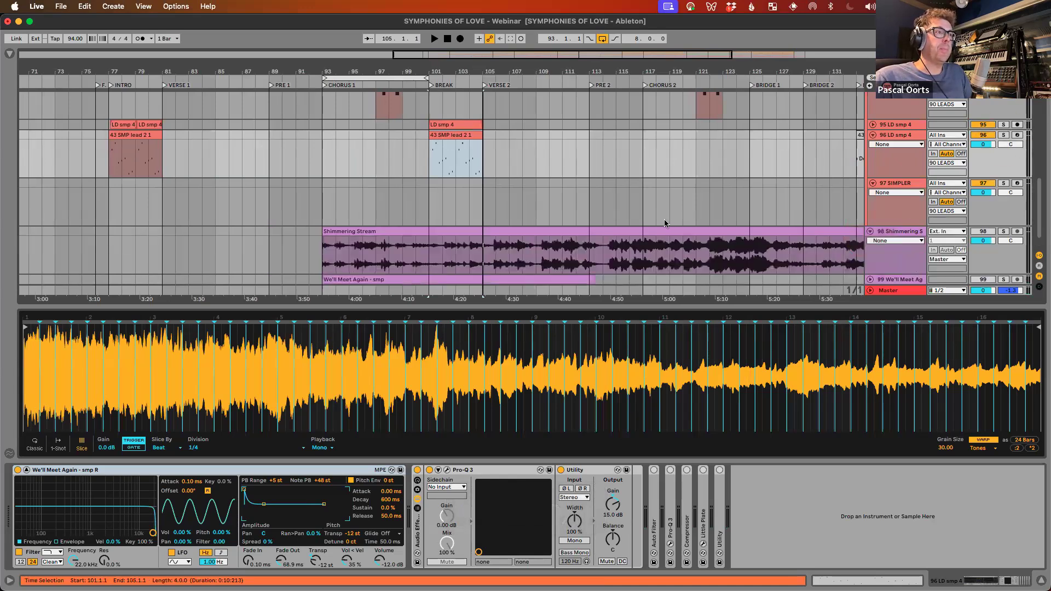
Step: Show the Shimmering Stream clip's waveform in the clip editor and reduce the editor's height
click(629, 233)
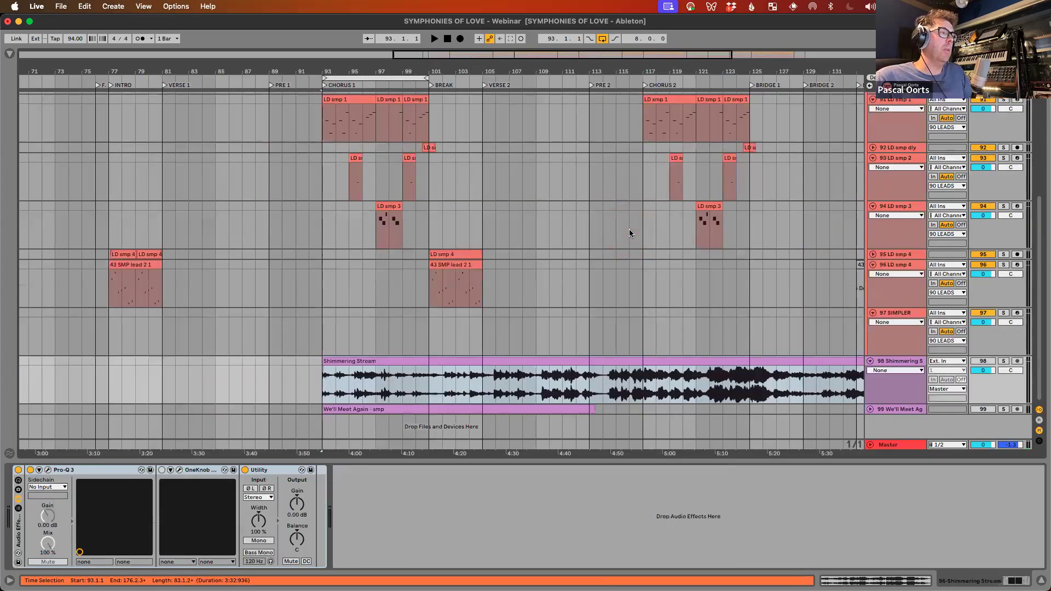
double_click(635, 362)
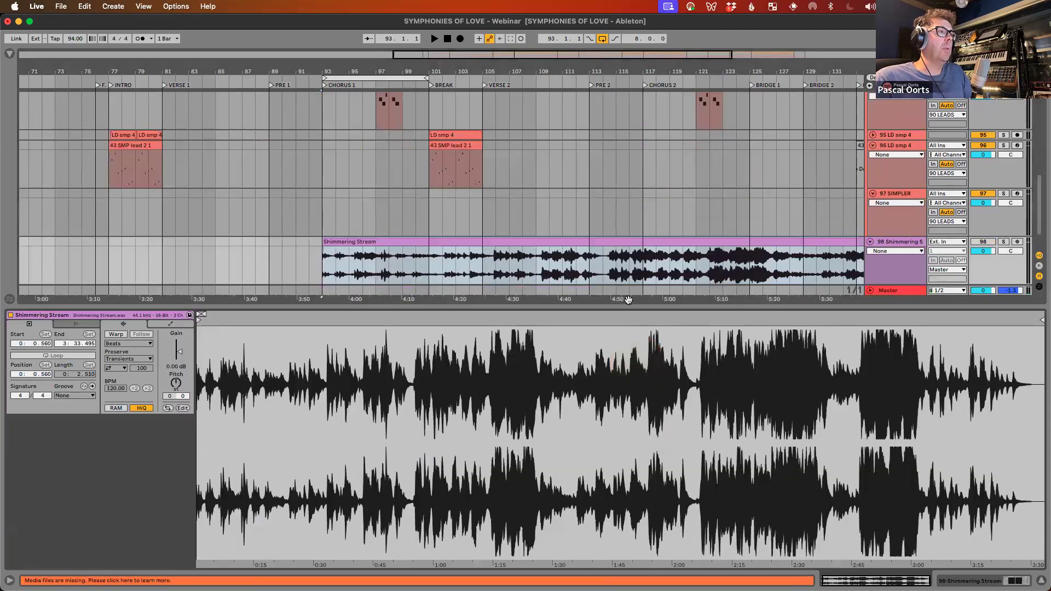
drag(630, 308, 645, 443)
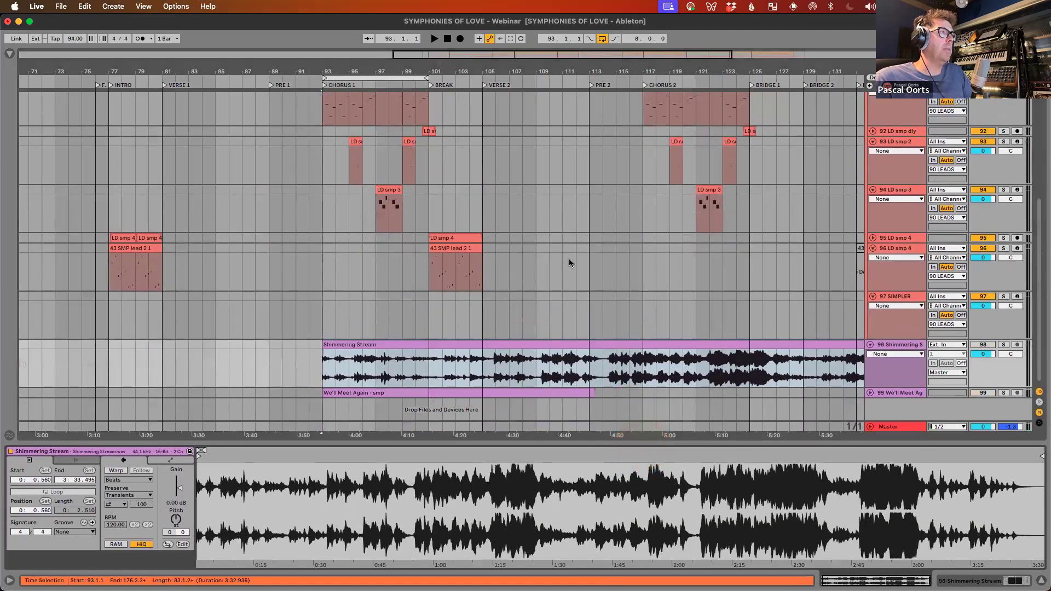
Step: Examine the reversed, sliced Shimmering Stream sample in the enlarged Simpler view of 91 LD smp 1, including the sample's reverse command
scroll(798, 169, up, 1)
click(850, 185)
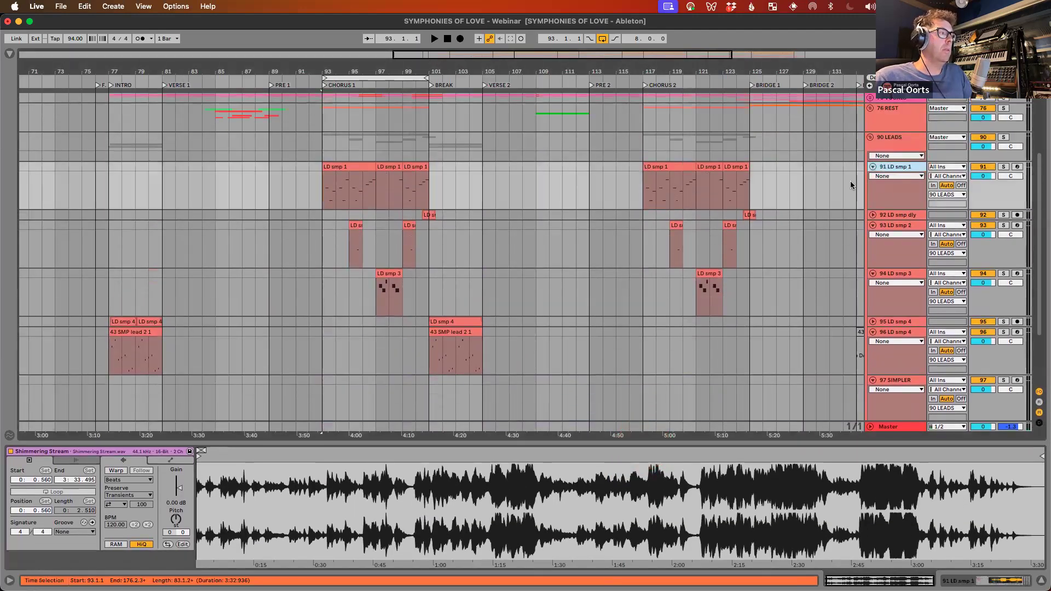
double_click(901, 165)
click(172, 470)
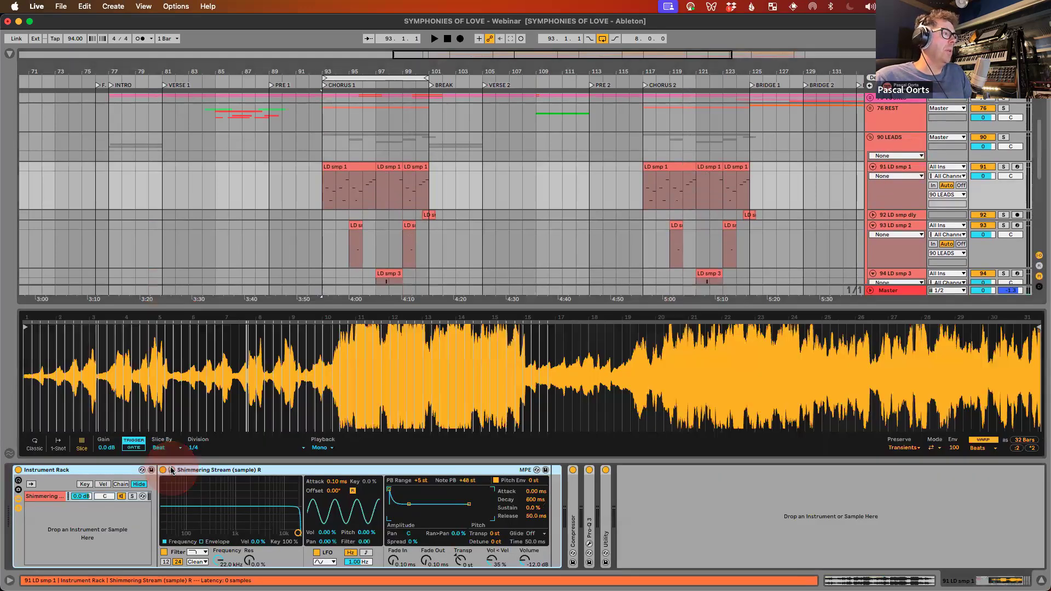
right_click(306, 380)
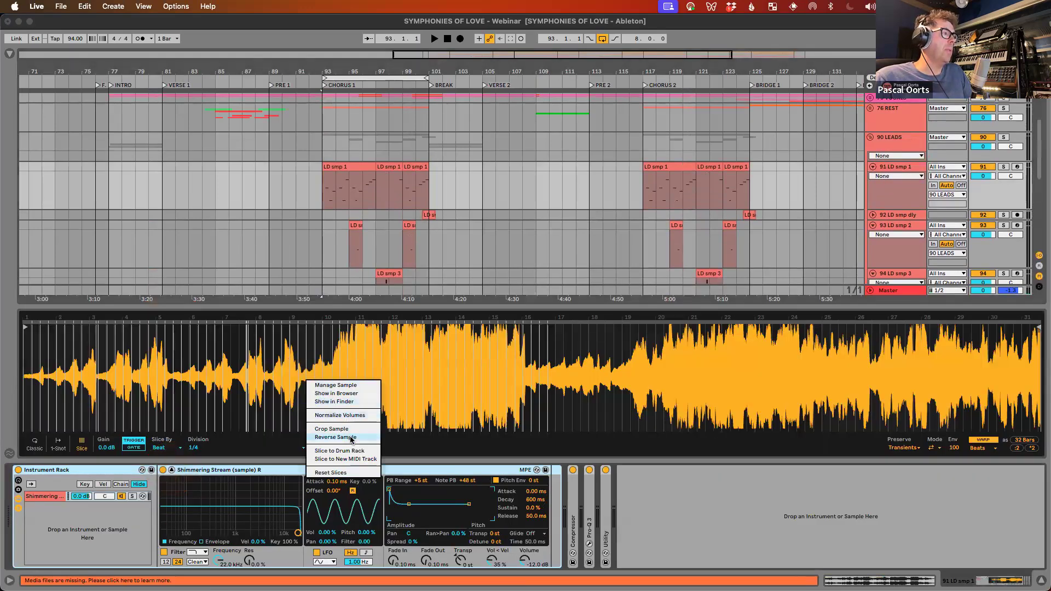
click(699, 502)
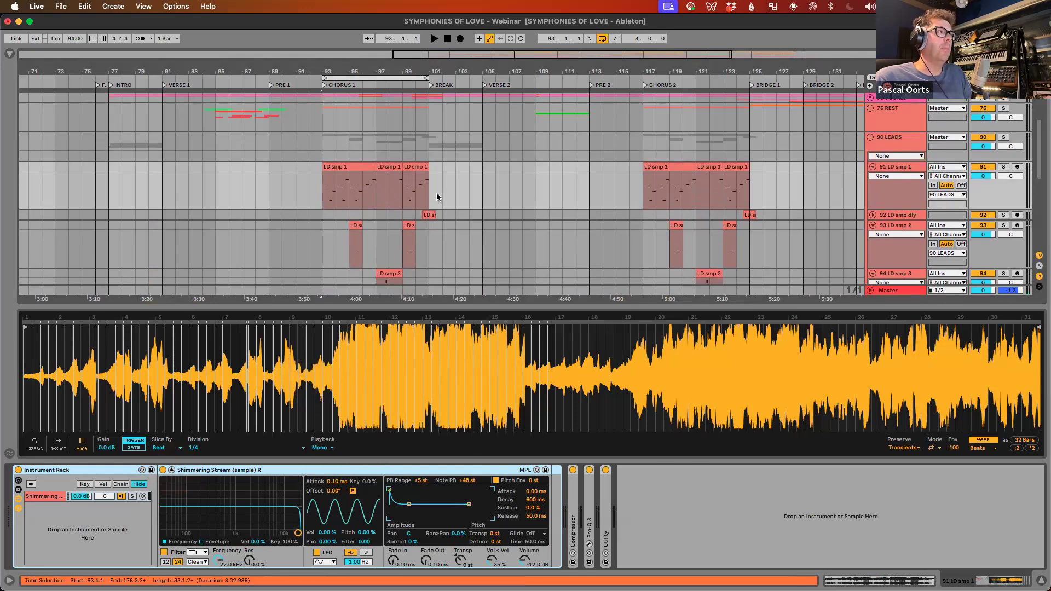
Step: Show the notes of the first LD smp 1 clip in CHORUS 1 in an enlarged note editor
double_click(351, 168)
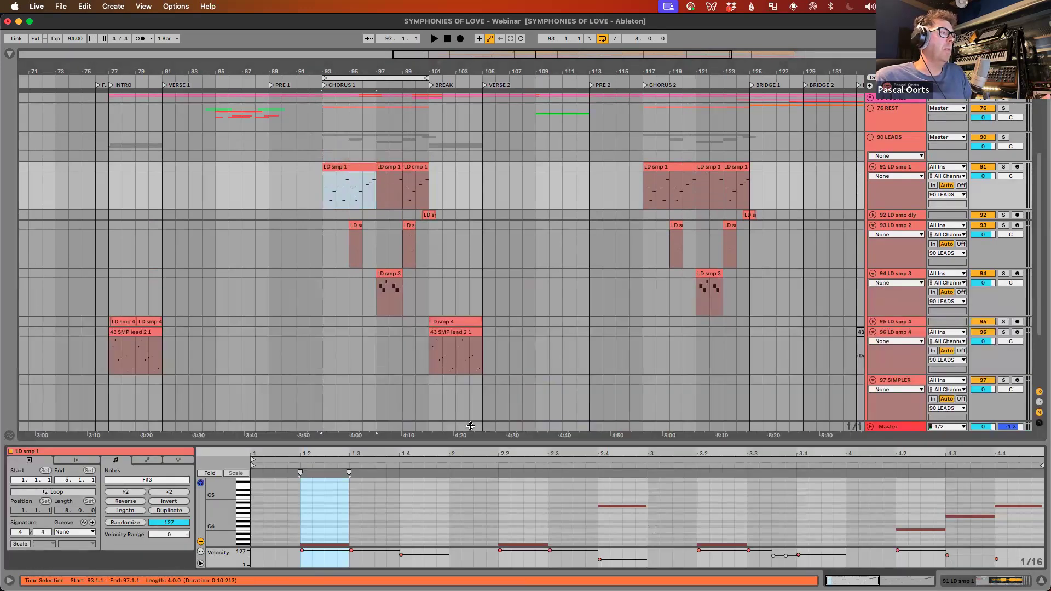
drag(484, 442, 493, 331)
drag(222, 422, 223, 429)
drag(429, 332, 433, 339)
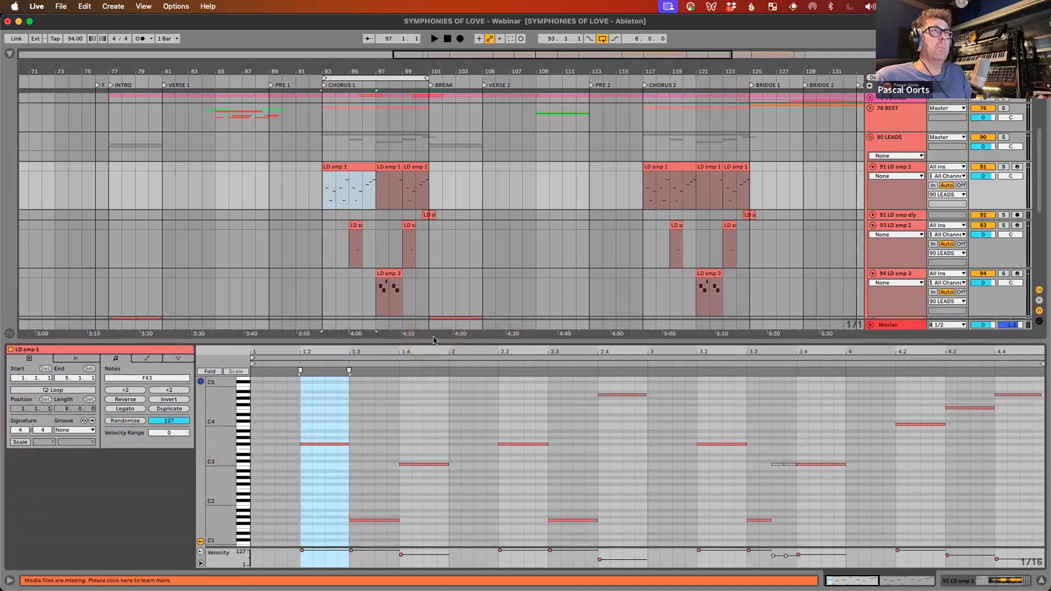
Step: Audition the first LD smp 1 clip of CHORUS 1 from bar 93 together with the other tracks
click(349, 167)
scroll(907, 183, down, 1)
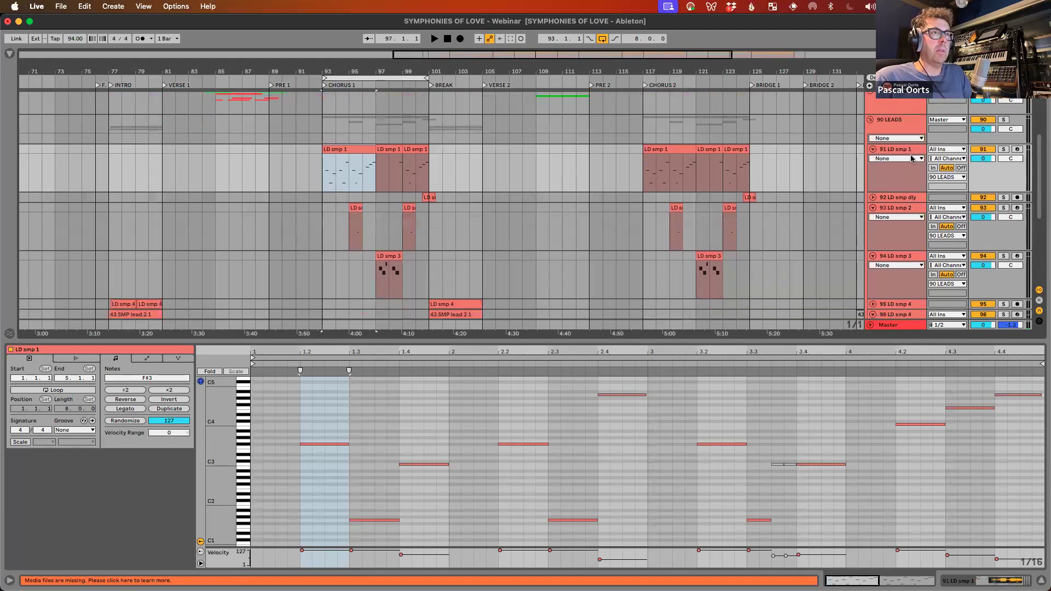
key(space)
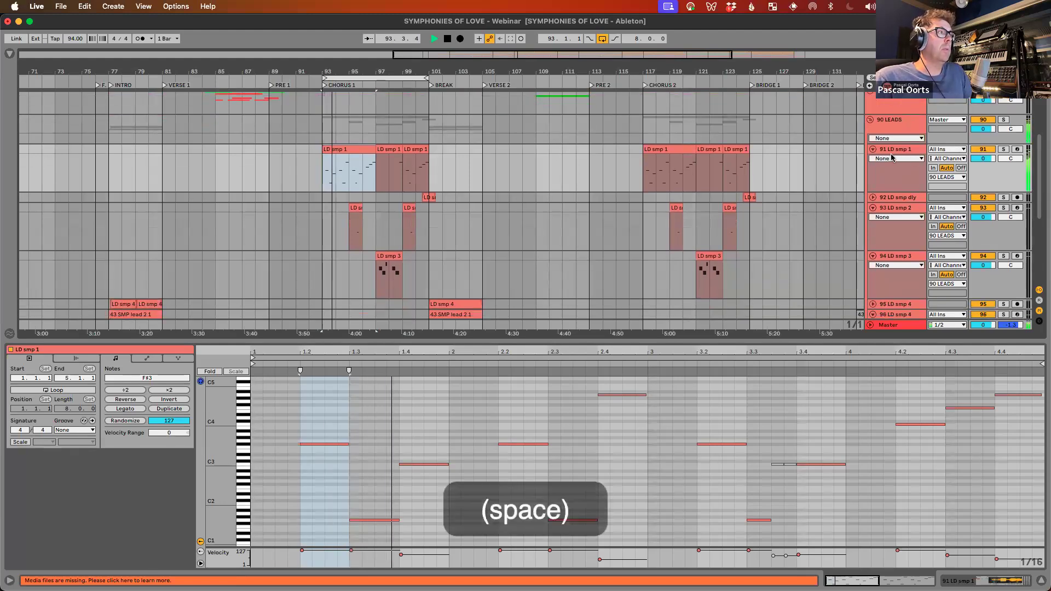
scroll(993, 154, up, 1)
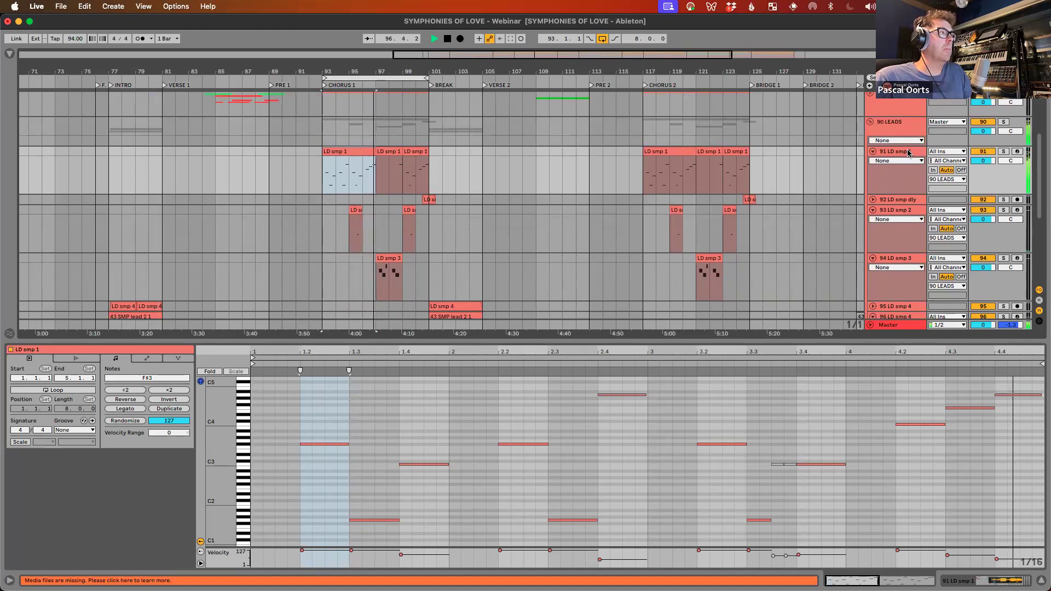
key(space)
Step: Solo the 91 LD smp 1 track and audition its first CHORUS 1 clip from bar 93
click(1003, 151)
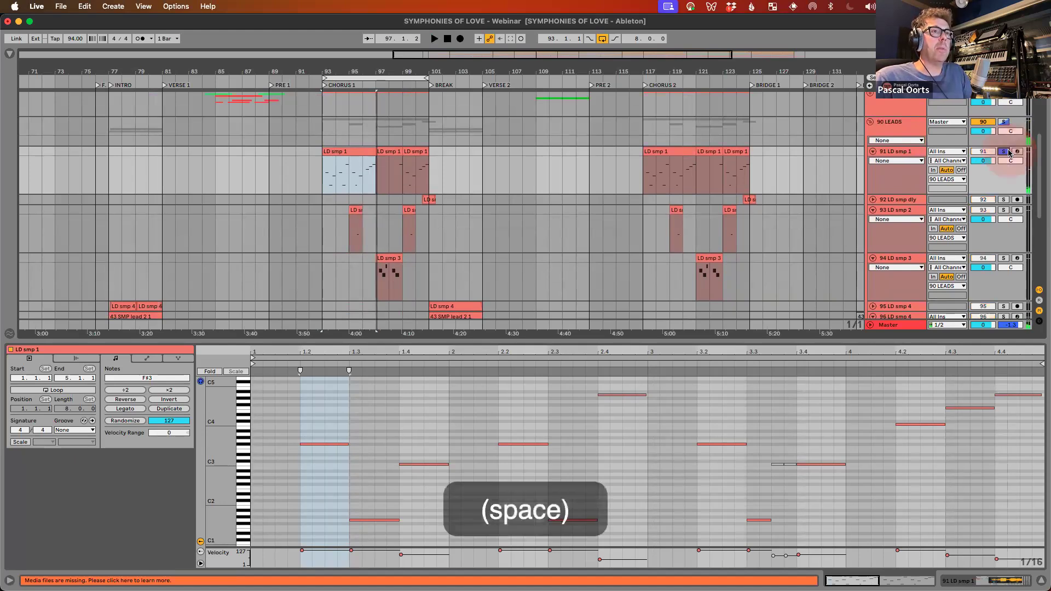
key(space)
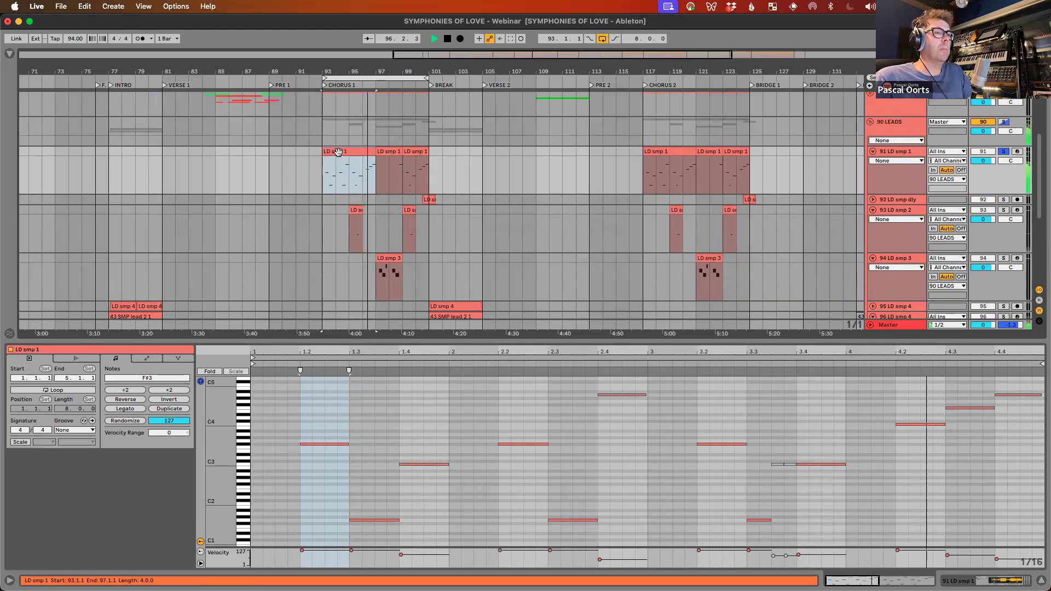
key(space)
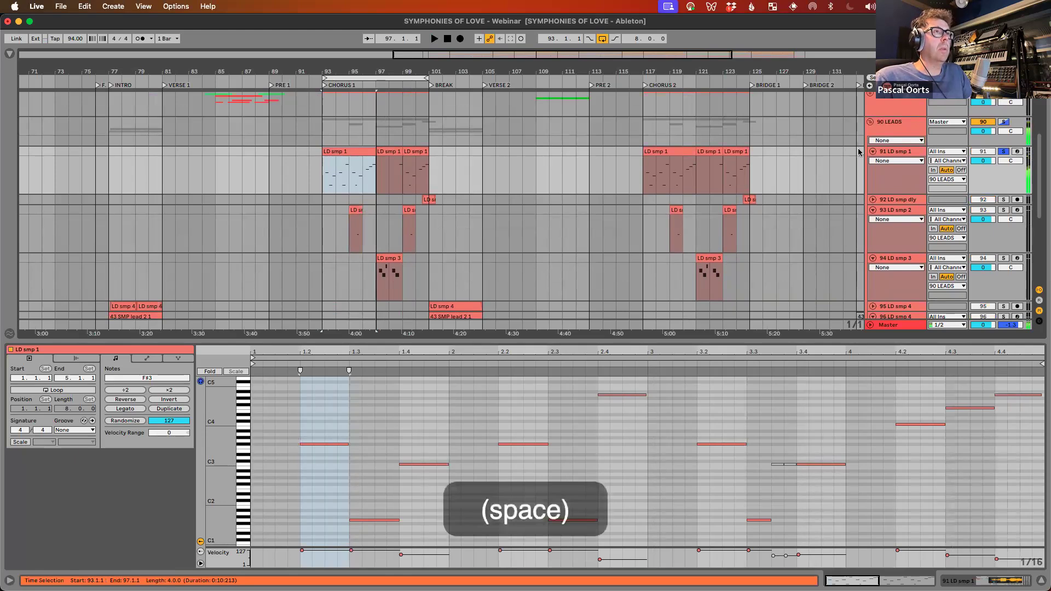
Step: Show the 91 LD smp 1 Simpler and replay the soloed CHORUS 1 clip while watching the sliced sample
double_click(898, 150)
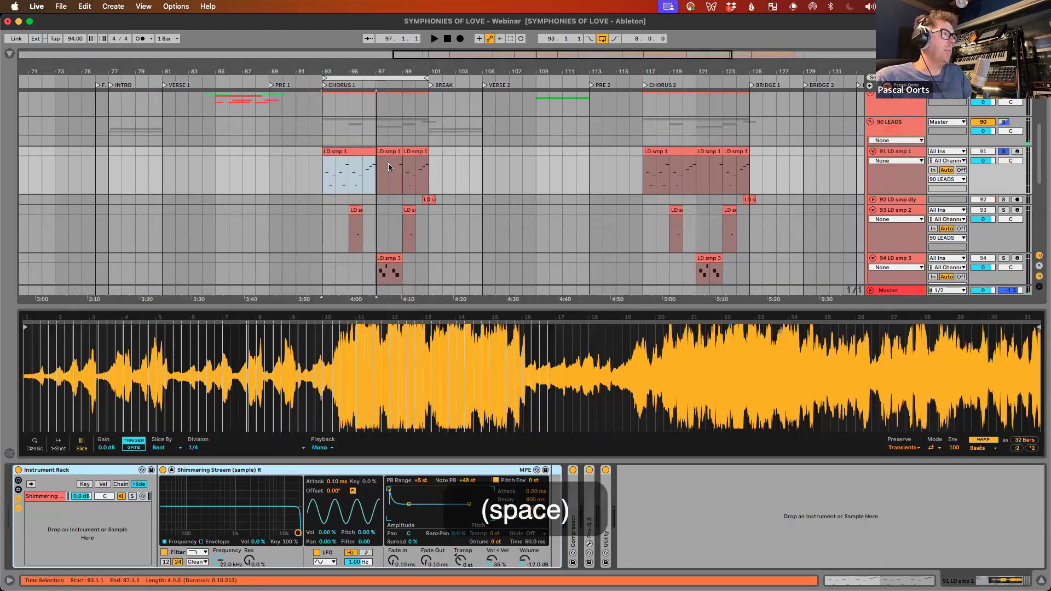
key(space)
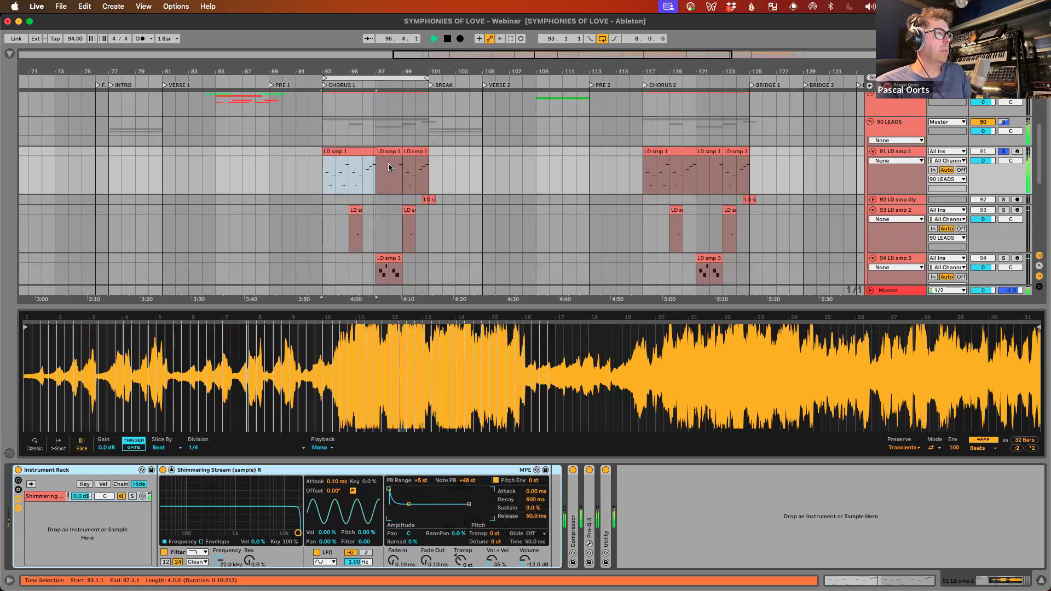
key(space)
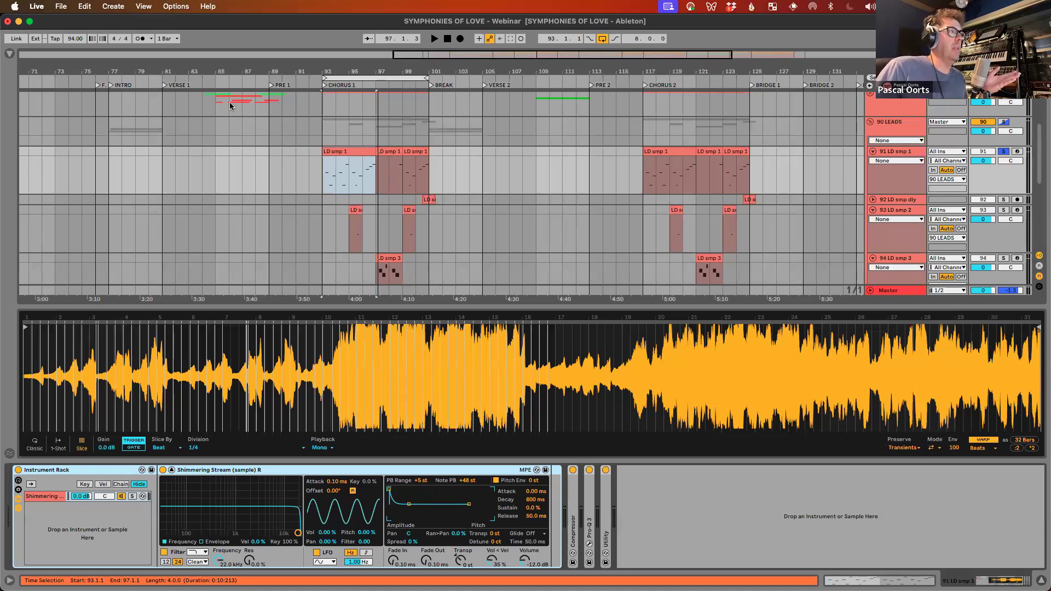
Step: Extend the arrangement loop to 12 bars, covering CHORUS 1 and BREAK, and unsolo the 91 LD smp 1 track
double_click(344, 150)
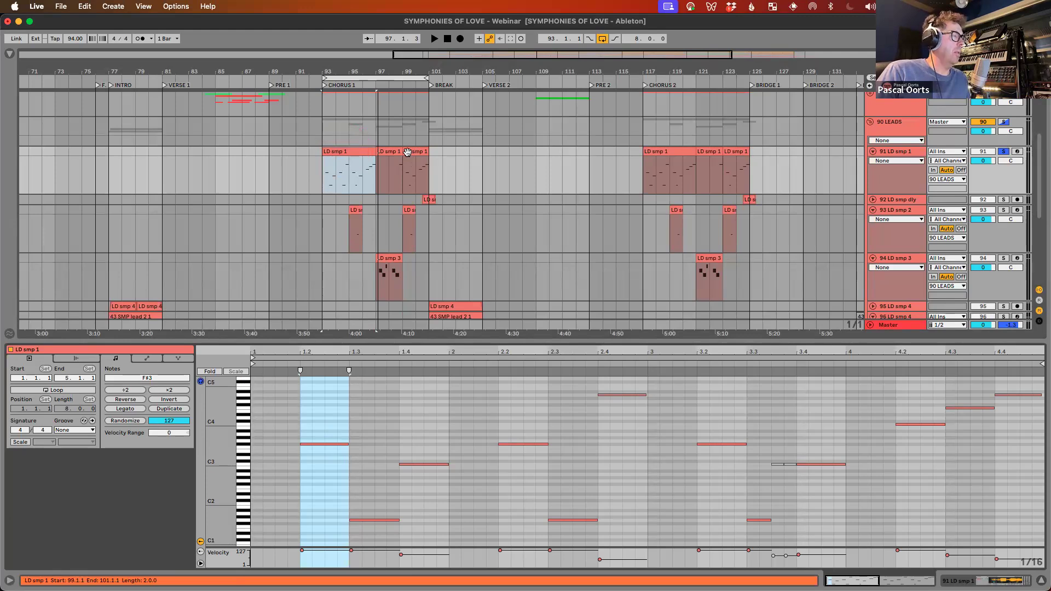
drag(425, 80, 481, 79)
click(999, 151)
Step: Enlarge the arrangement area and select bars 93 to 105 across the lead tracks from 91 LD smp 1 to 96 LD smp 4
drag(791, 339, 797, 441)
scroll(452, 215, up, 2)
scroll(452, 215, up, 1)
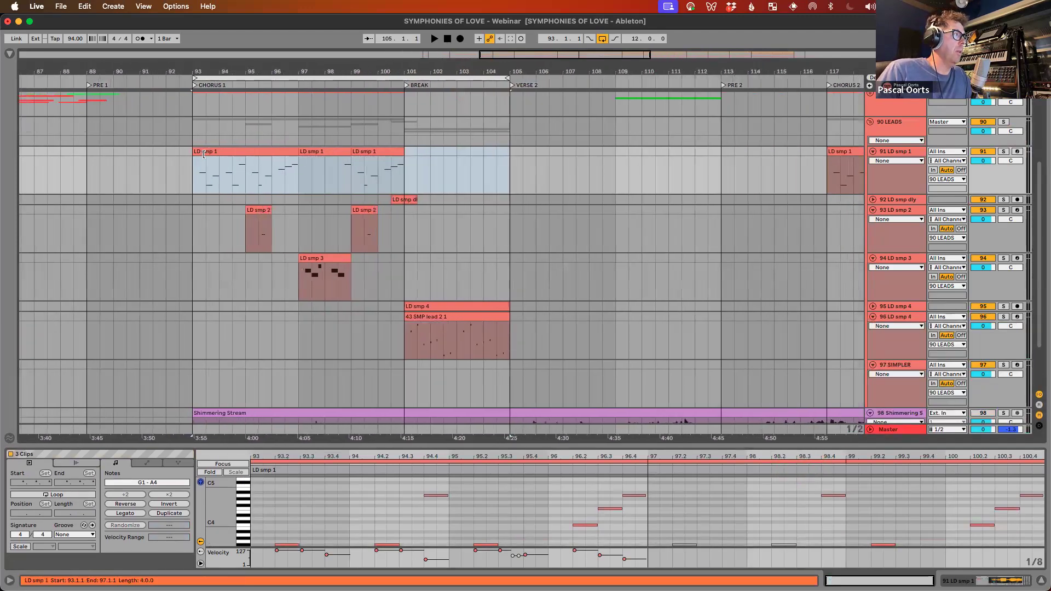
drag(192, 159, 510, 345)
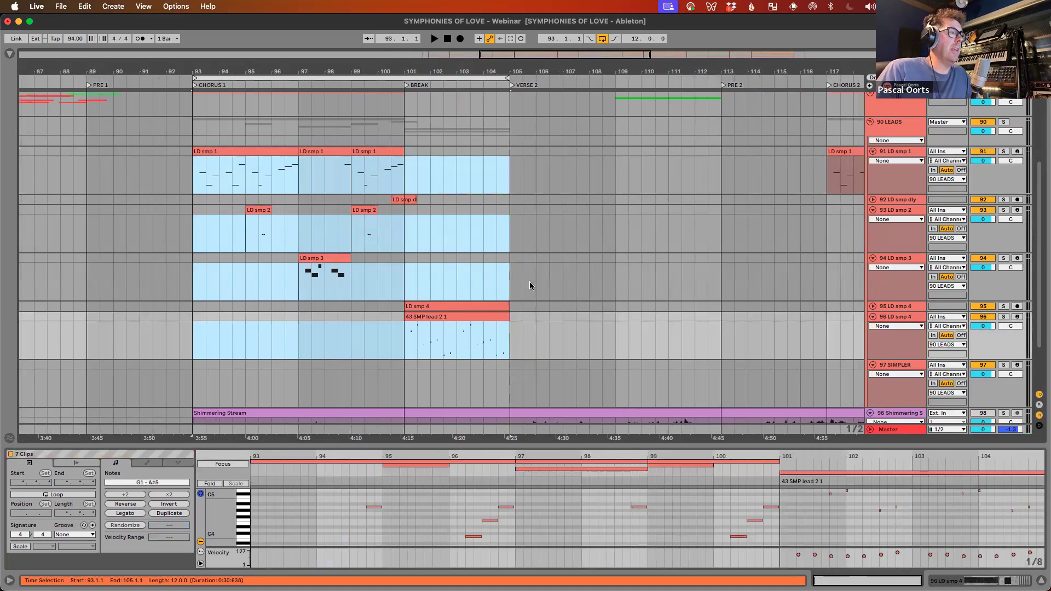
Step: Audition the lead tracks together through CHORUS 1 and BREAK from bar 93, and stop playback
key(space)
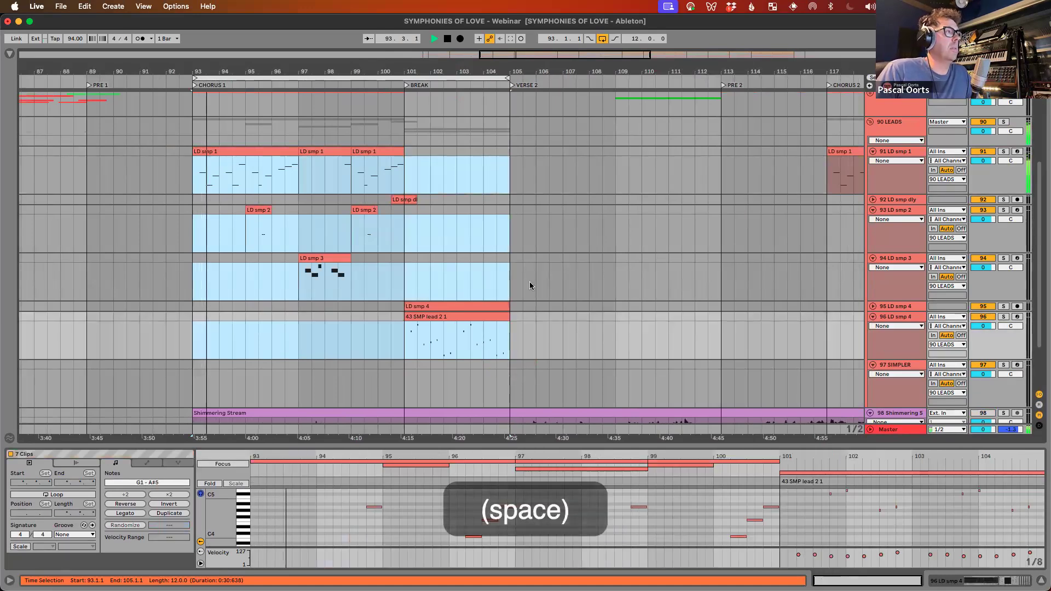
scroll(396, 219, up, 3)
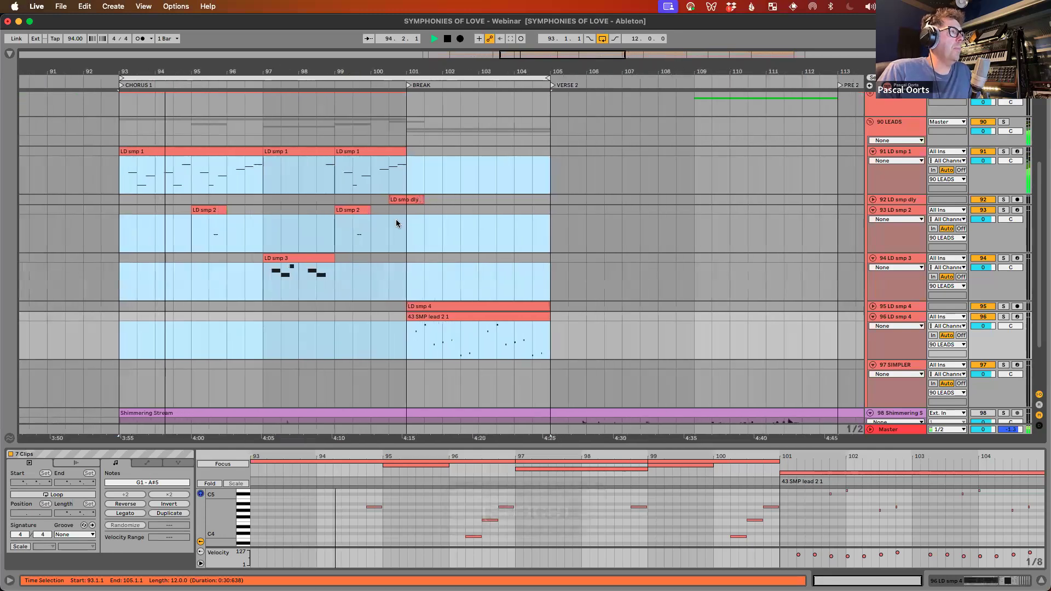
scroll(396, 219, down, 3)
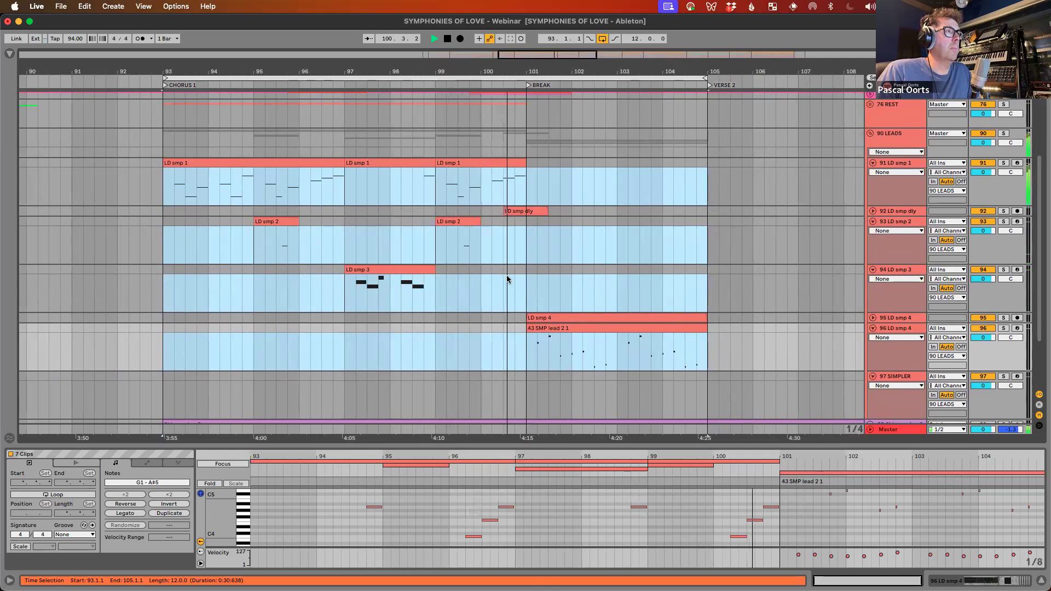
click(525, 285)
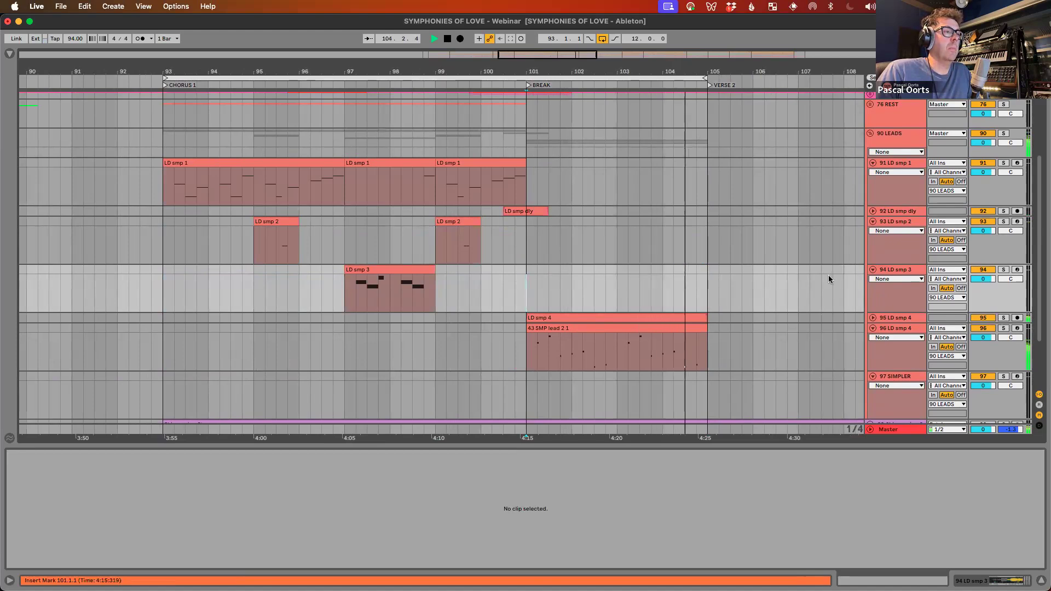
key(space)
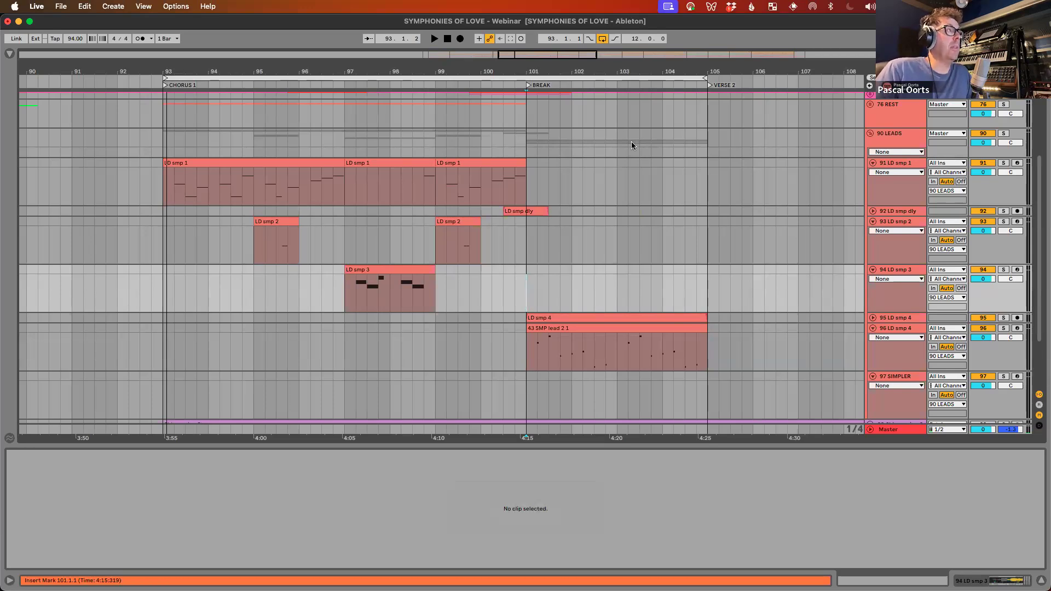
Step: Switch to the Masterclass - Creative Sampling Techniques set, collapse the expanded Simpler view, and show the Drum Loop clip's notes below the mixer
key(super+Tab)
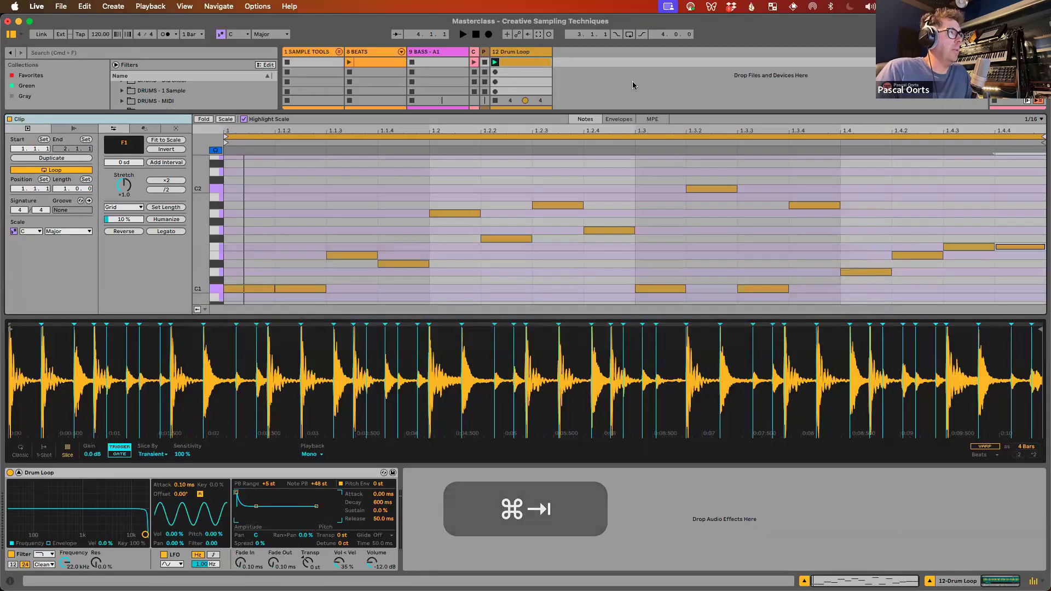
click(19, 472)
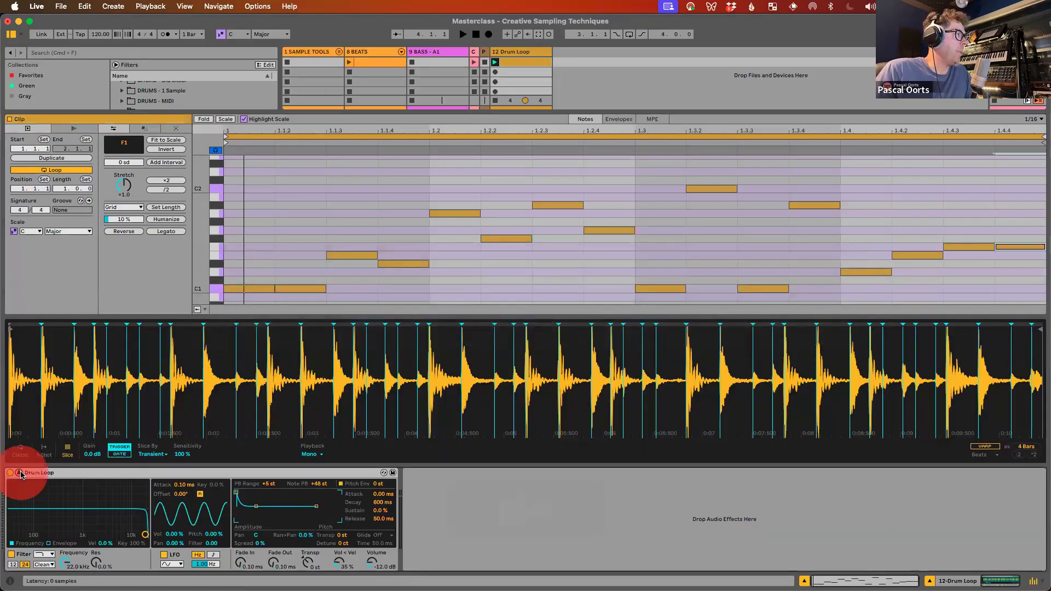
drag(249, 329, 265, 478)
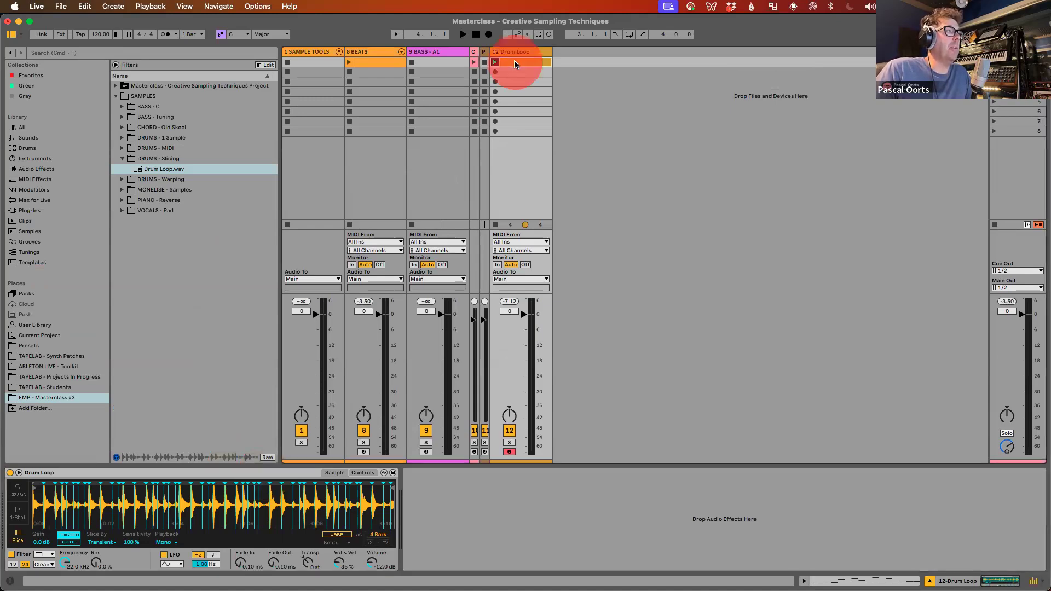
double_click(514, 63)
drag(523, 445, 521, 321)
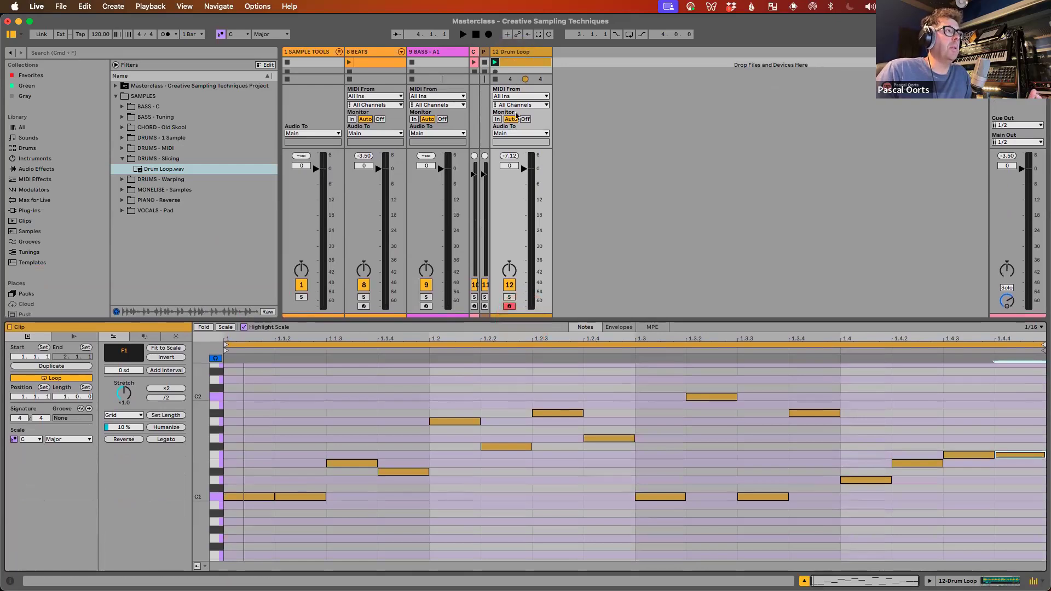
drag(531, 149, 537, 239)
Step: Solo the 12 Drum Loop track, audition its sliced pattern, and unsolo the track
click(509, 298)
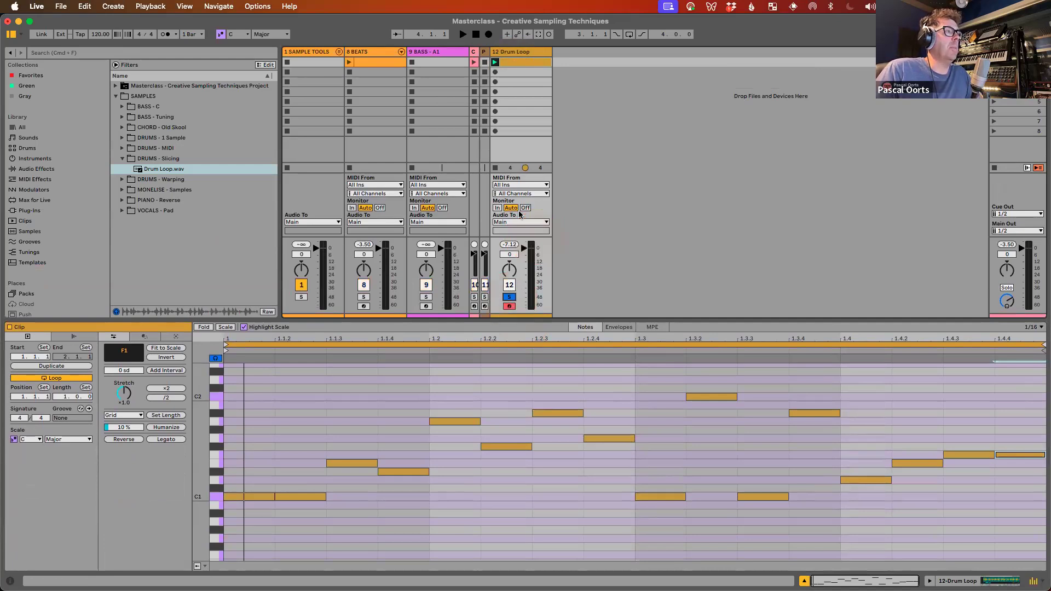
click(514, 53)
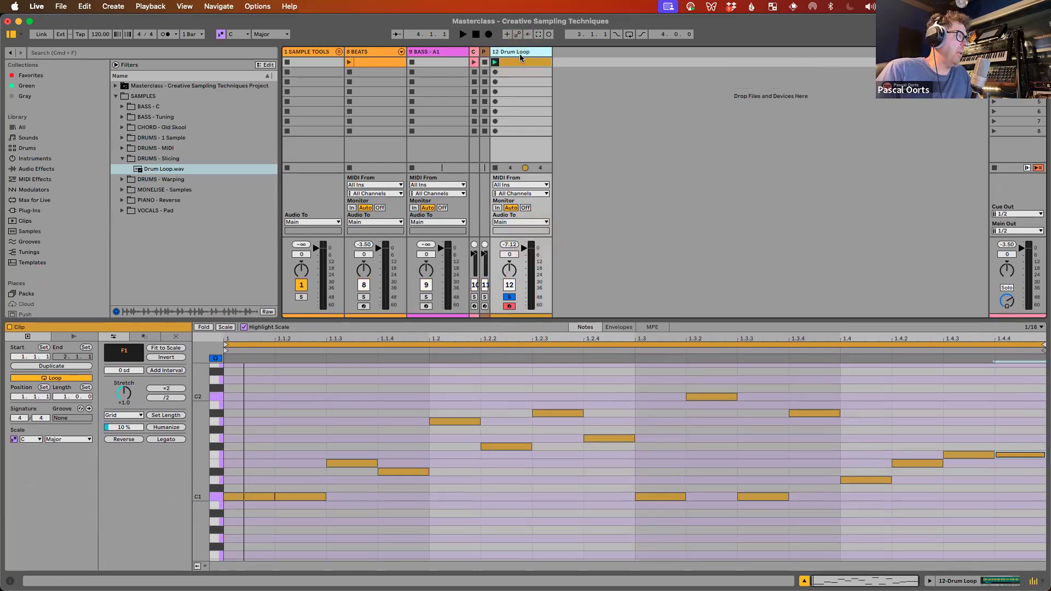
key(space)
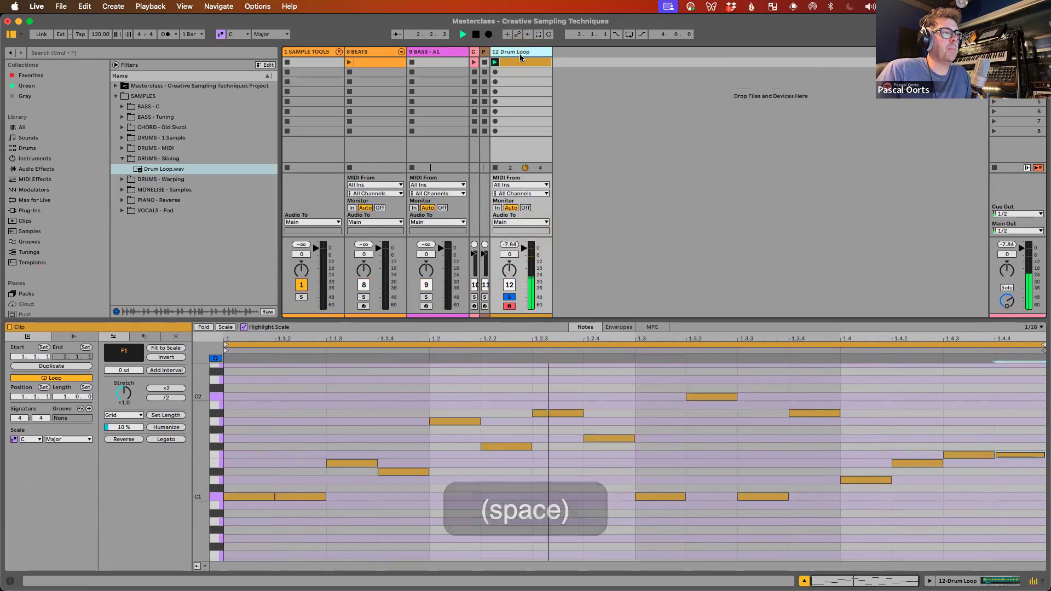
key(space)
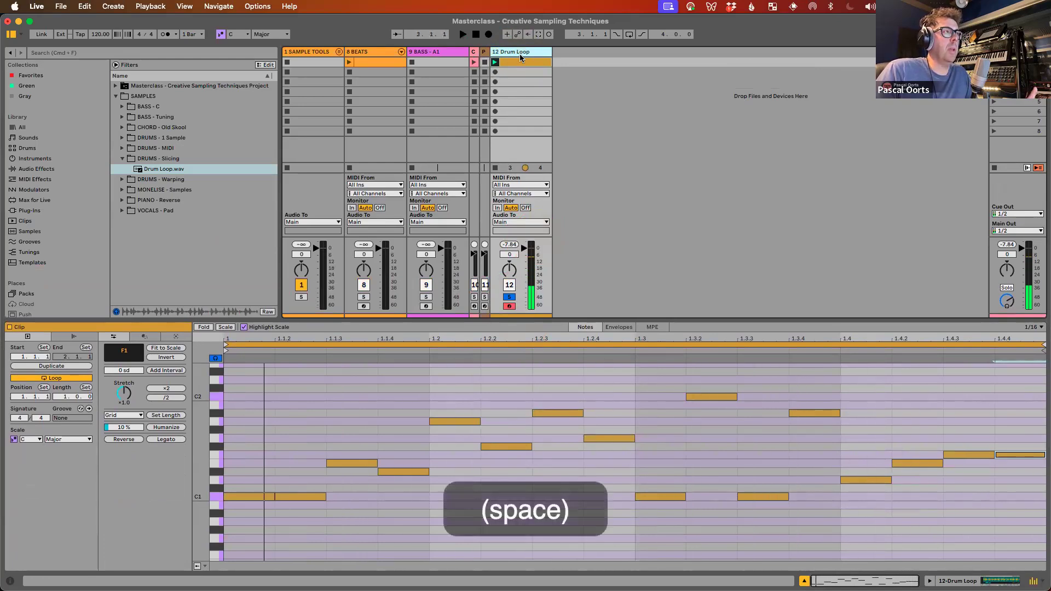
click(509, 297)
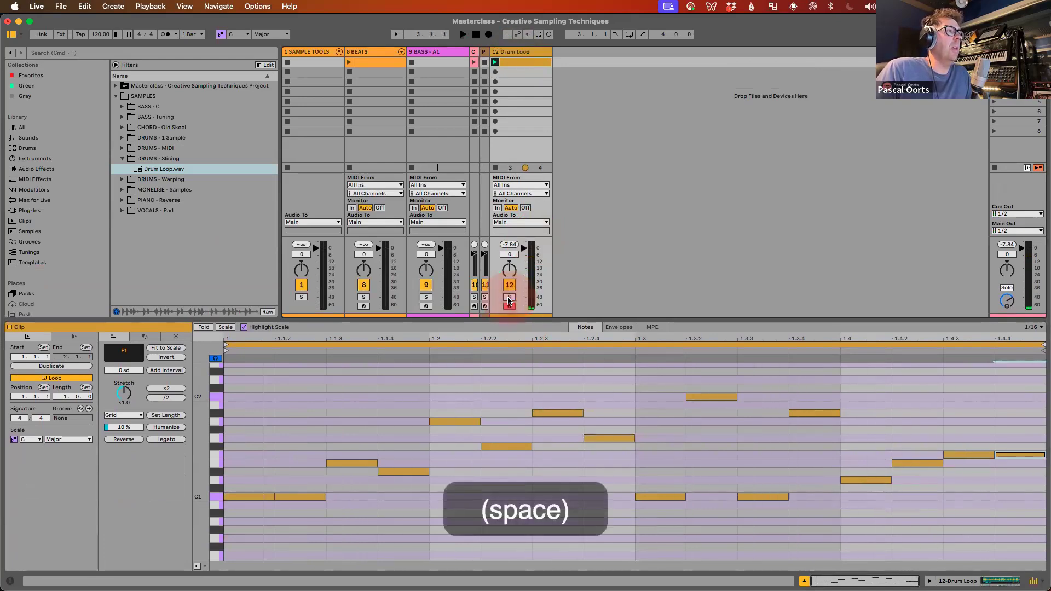
Step: Stop the Drum Loop track's clip and narrow the bass and Drum Loop track columns
click(575, 132)
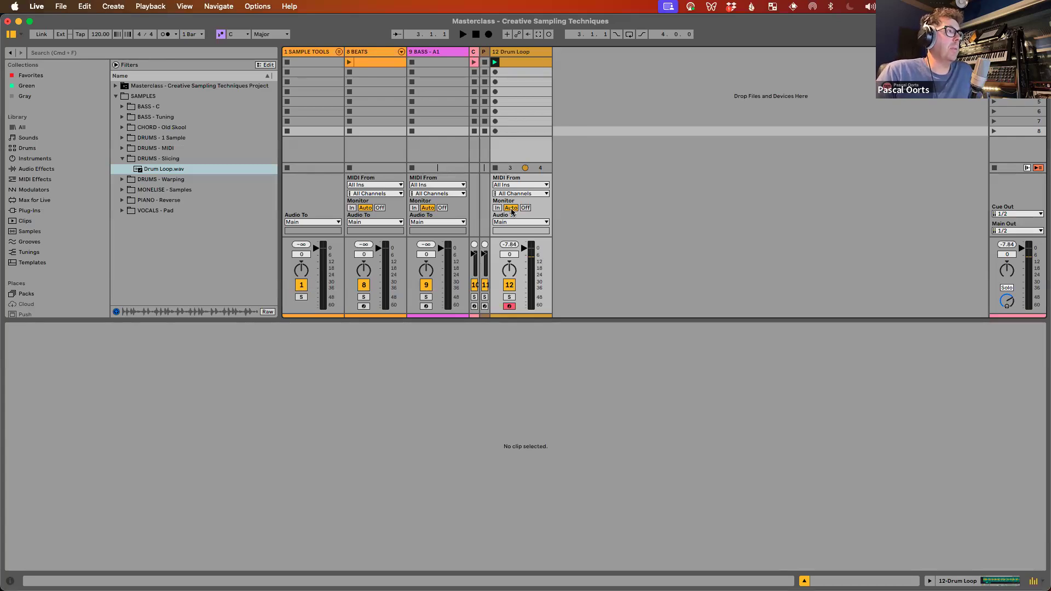
click(493, 166)
drag(551, 54, 419, 54)
click(487, 63)
Step: Insert a new MIDI track after the Drum Loop track and widen its column
right_click(507, 81)
click(540, 94)
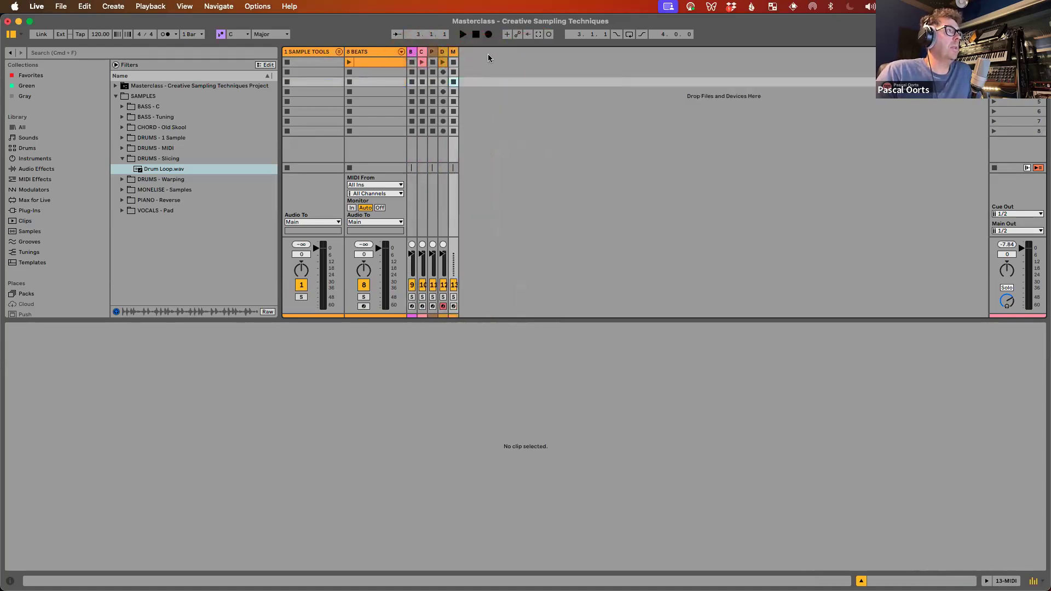
drag(460, 52, 515, 61)
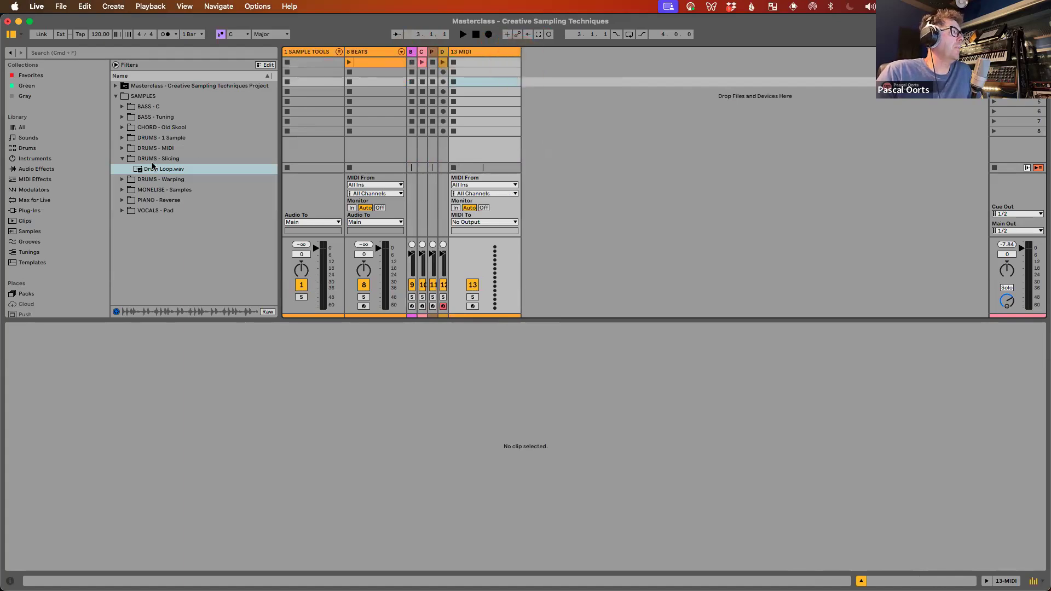
Step: Collapse the DRUMS - Slicing folder and preview 808 Kick.wav from the DRUMS - 1 Sample folder
click(122, 158)
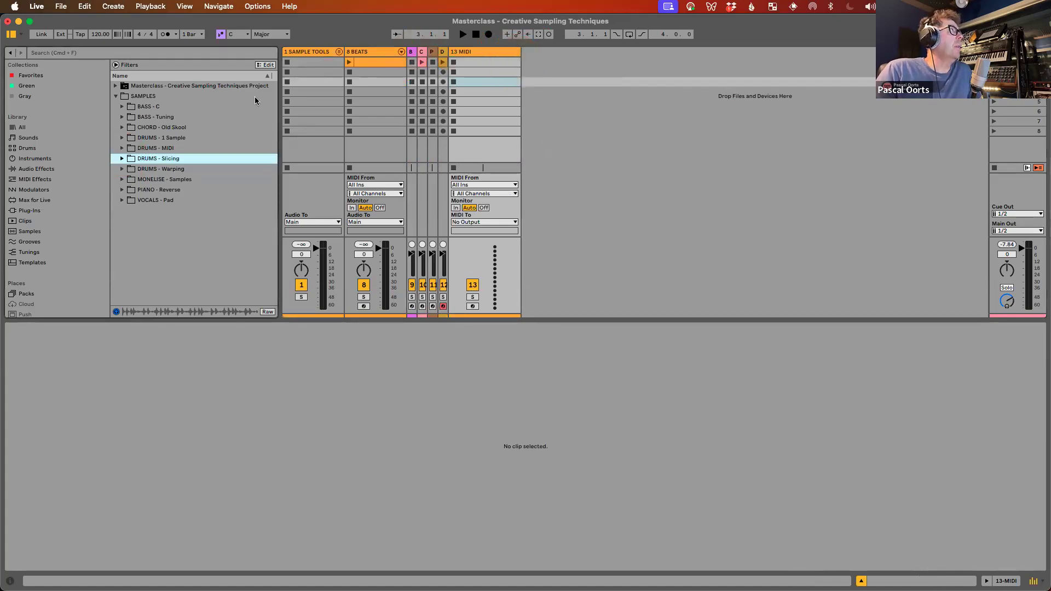
scroll(57, 258, down, 5)
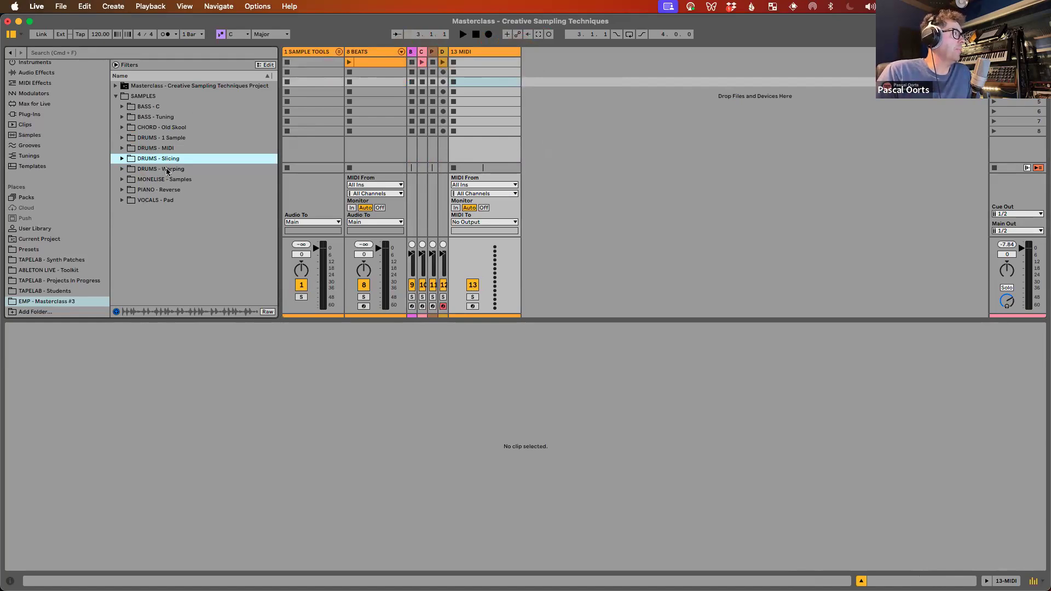
click(164, 141)
click(122, 137)
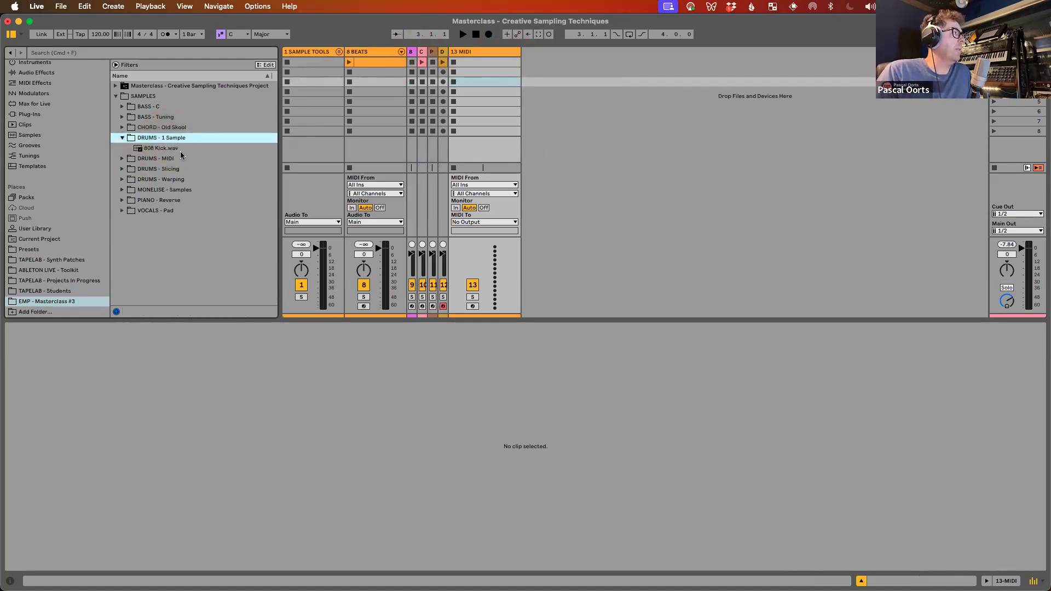
click(176, 150)
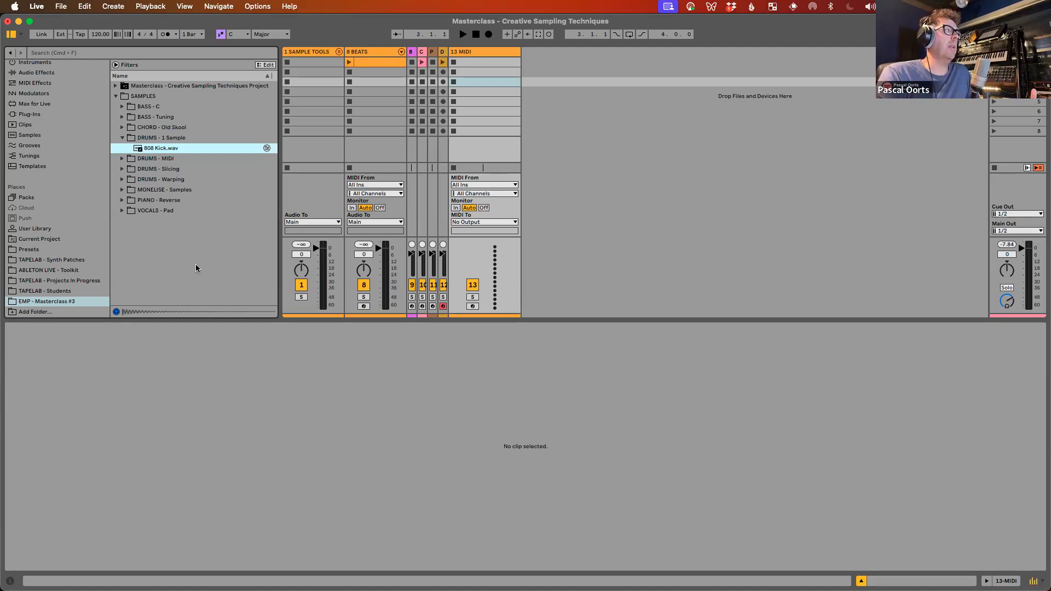
Step: Load an empty Simpler onto the new MIDI track and return the browser to the EMP - Masterclass #3 folder
scroll(60, 134, up, 5)
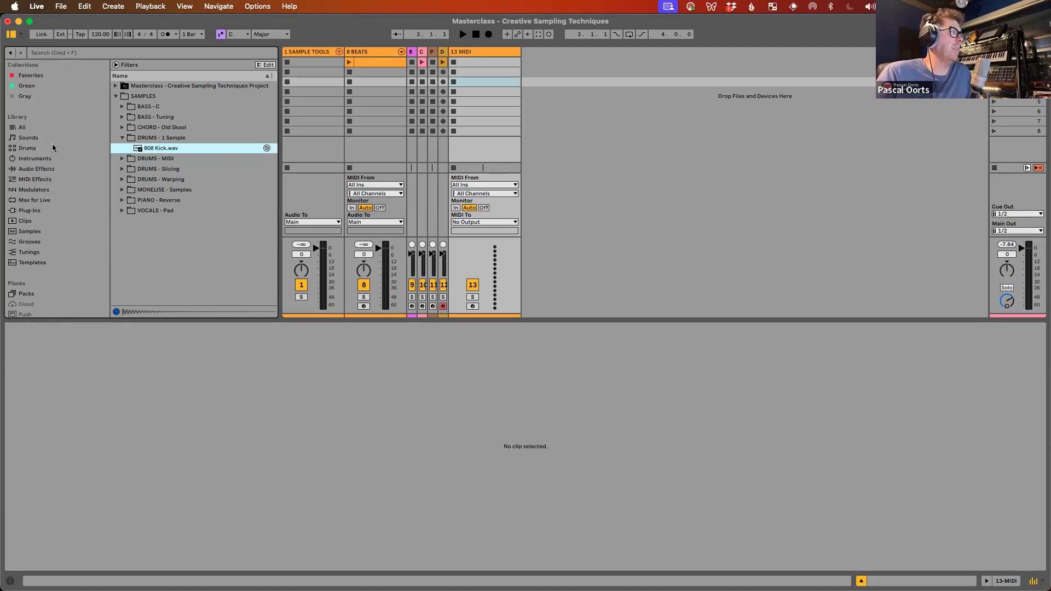
click(42, 159)
scroll(202, 231, down, 3)
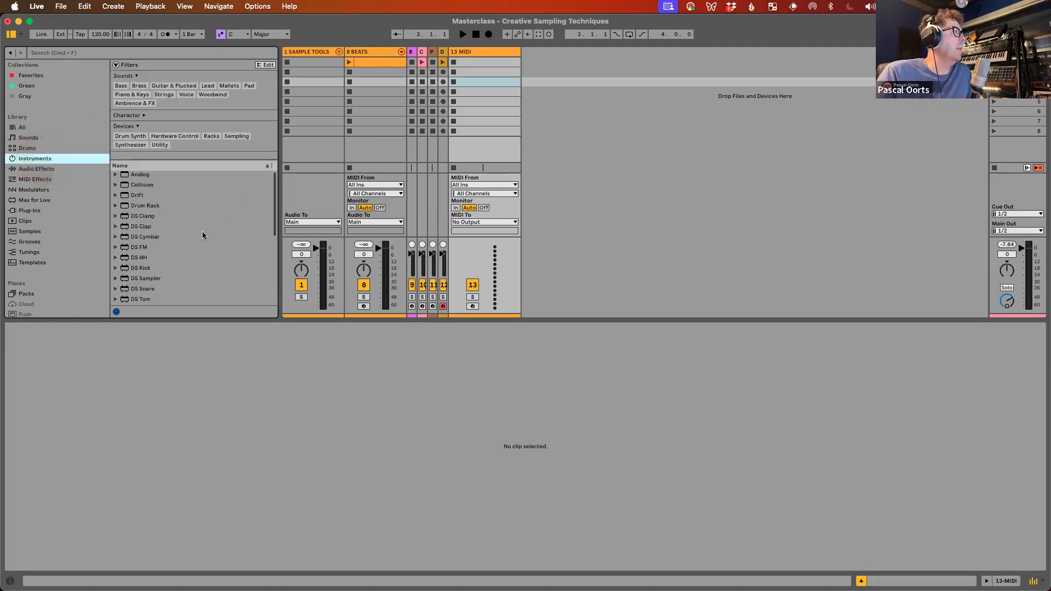
drag(156, 248, 481, 177)
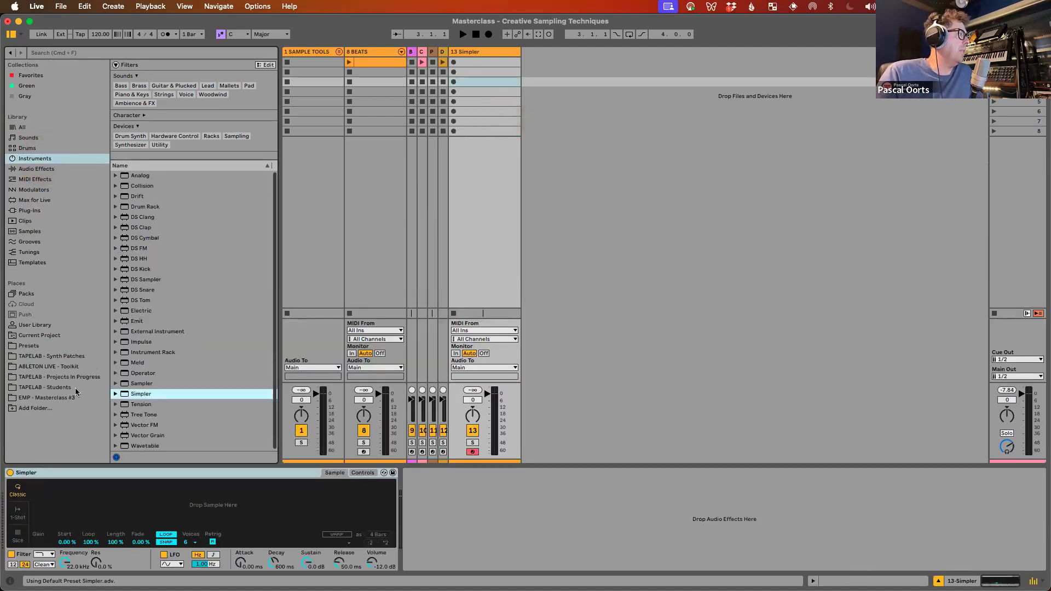
click(59, 397)
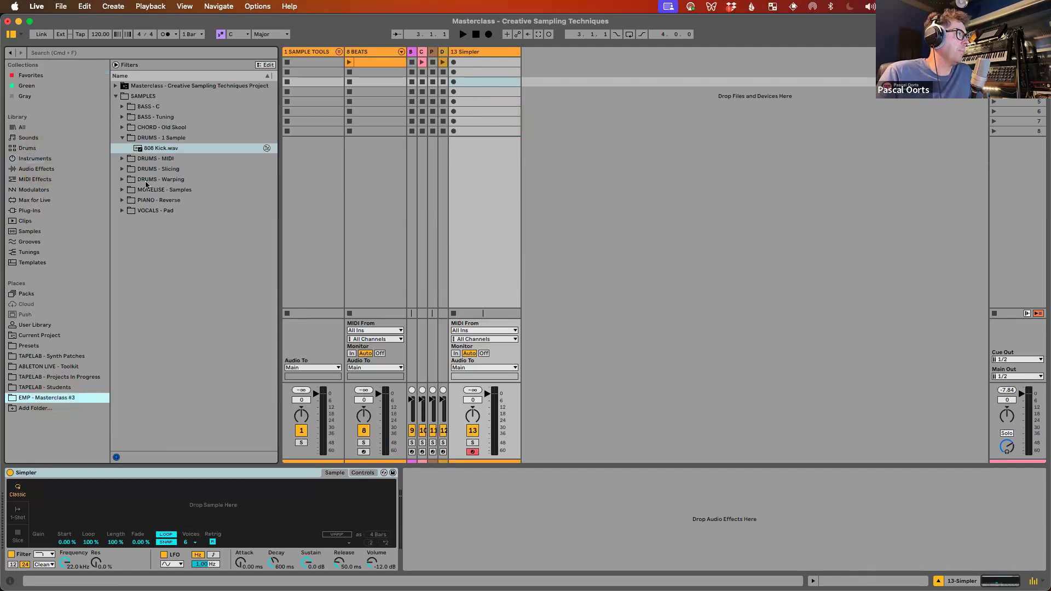
Step: Load 808 Kick.wav into Simpler and create a one-bar MIDI clip with C3 notes on all four beats
drag(160, 151, 212, 515)
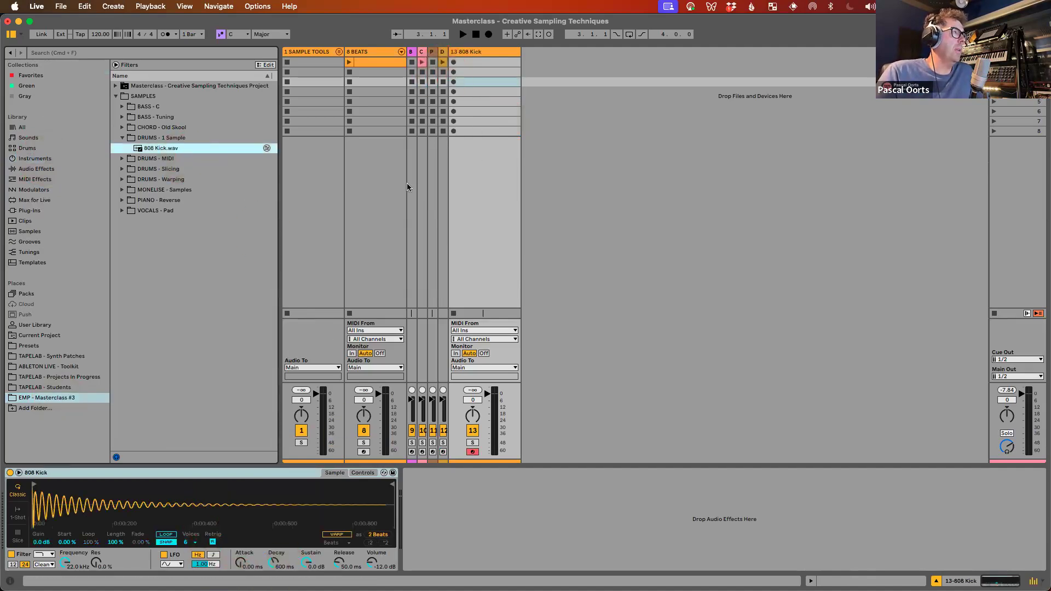
double_click(496, 62)
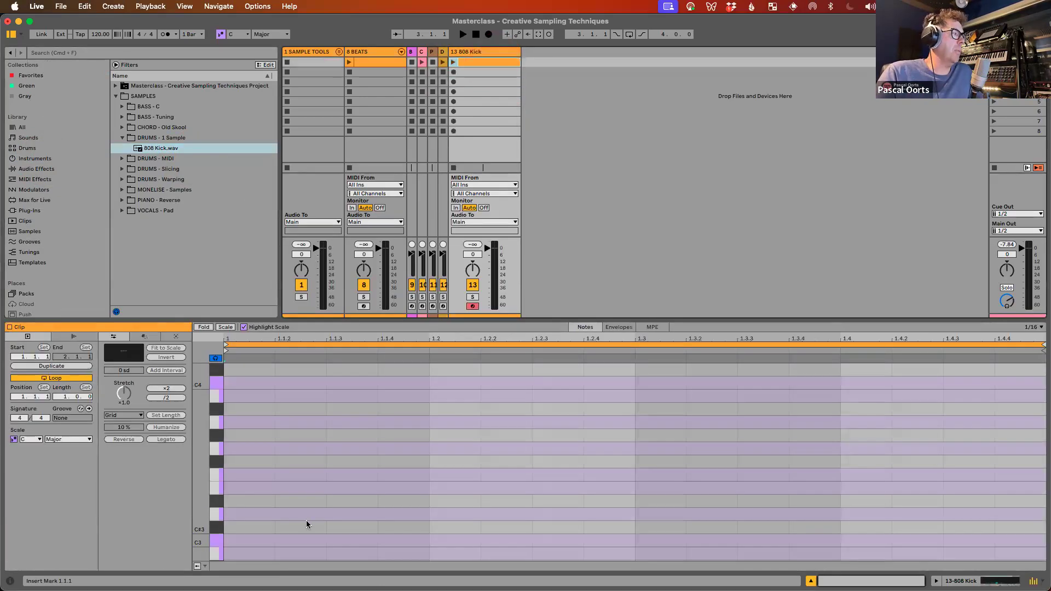
double_click(240, 542)
double_click(455, 541)
double_click(656, 543)
double_click(876, 542)
Step: Audition the 808 Kick clip and switch Simpler to 1-Shot mode
click(453, 62)
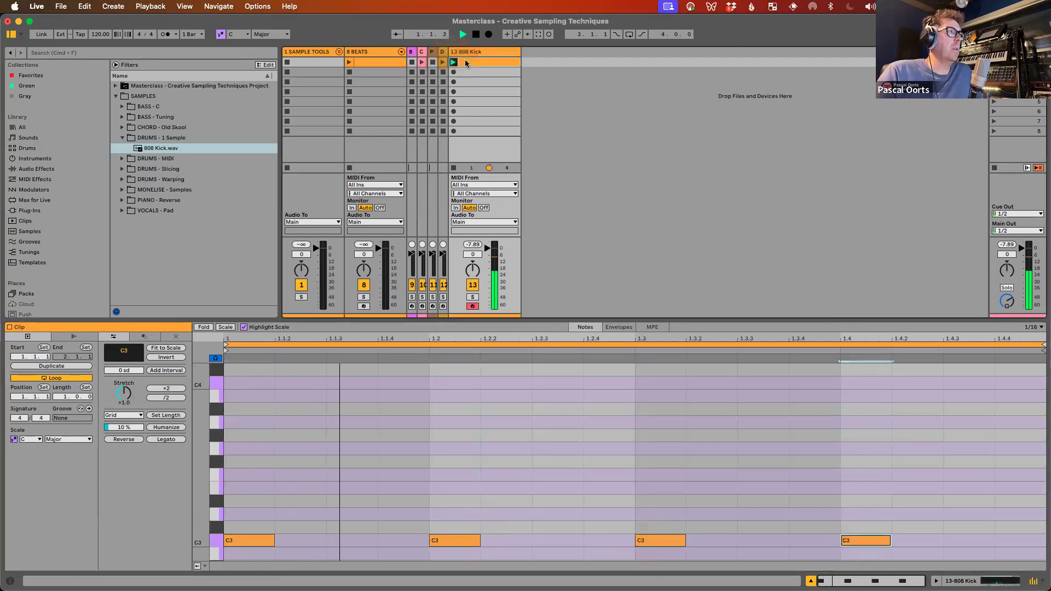
click(473, 51)
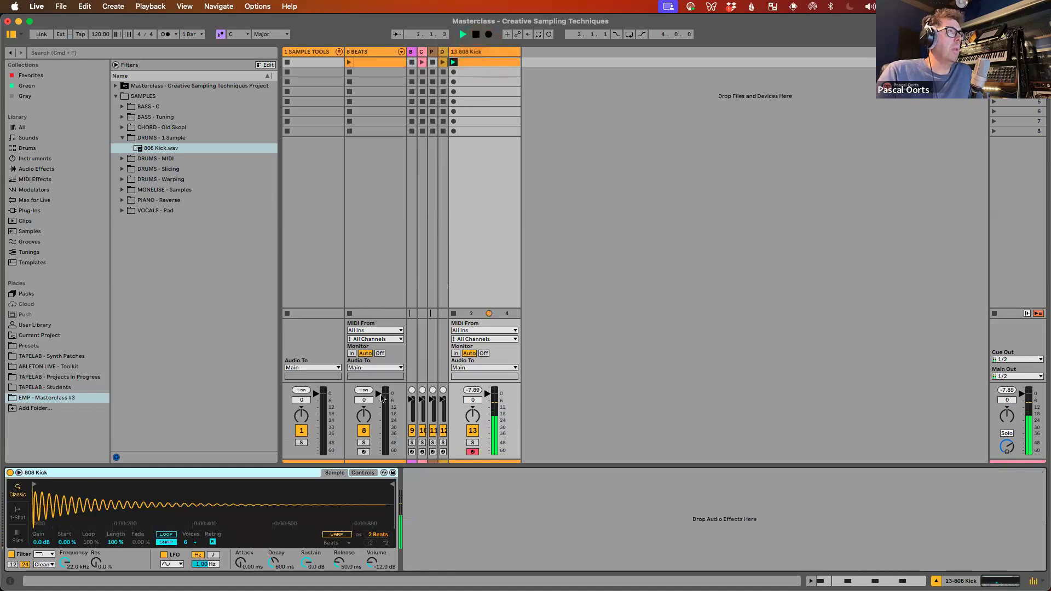
key(space)
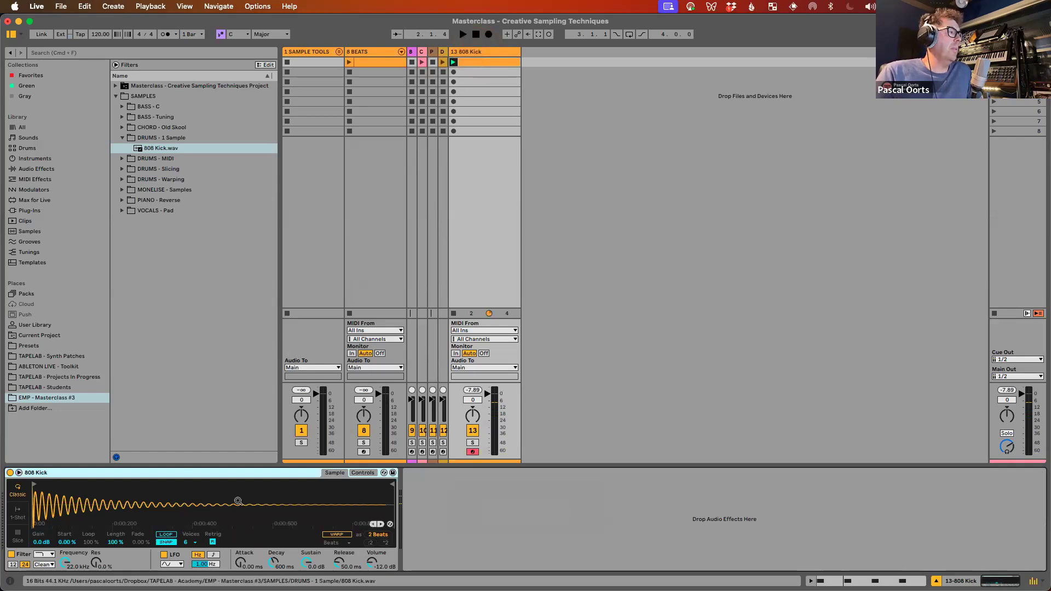
key(space)
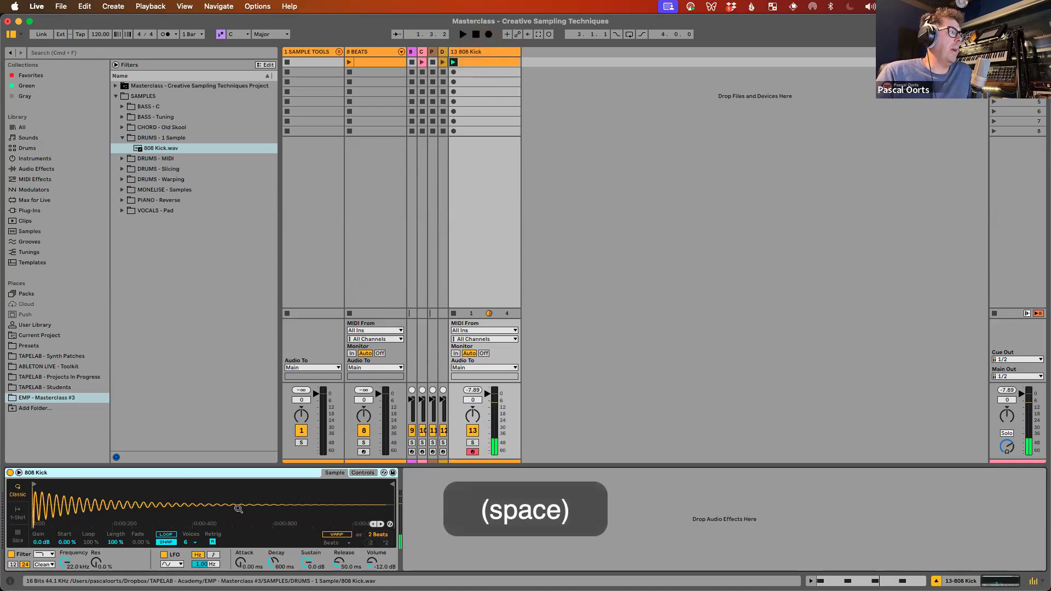
click(17, 513)
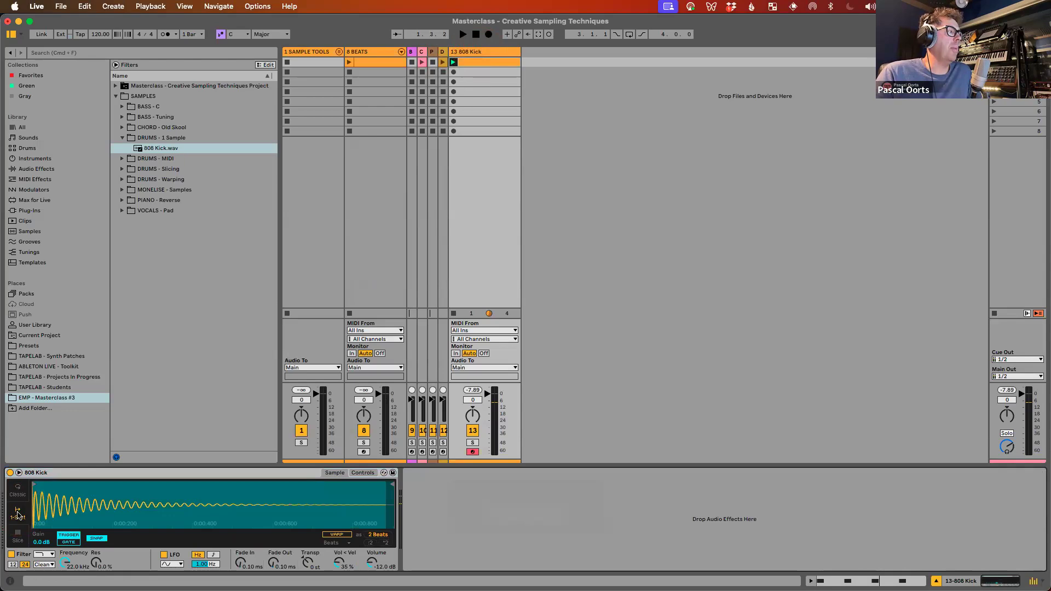
key(space)
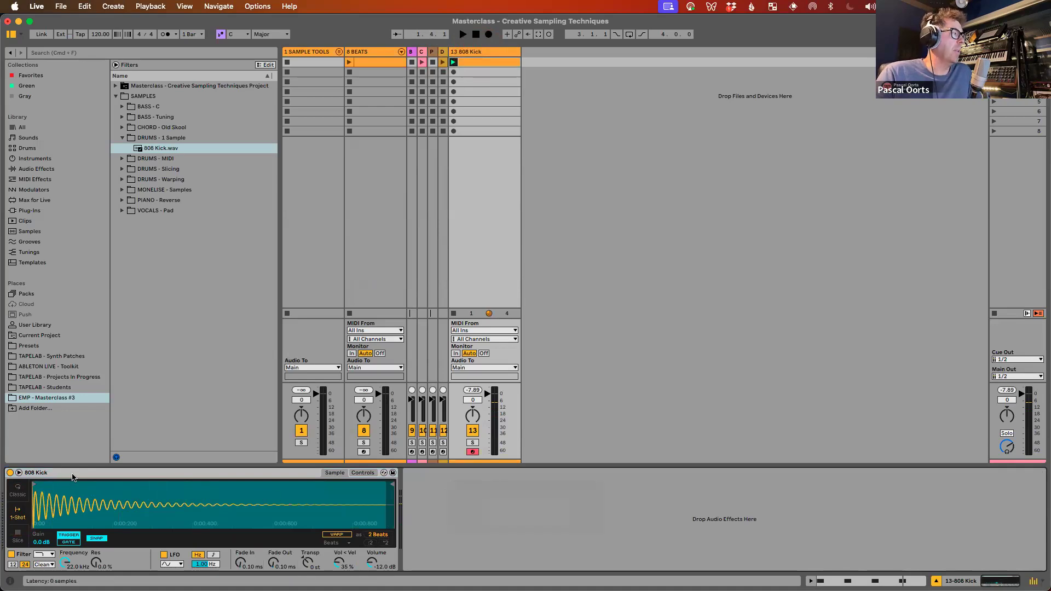
Step: Set Simpler's pitch envelope amount to +18 st and its decay to 146 ms while the kick clip plays
click(18, 473)
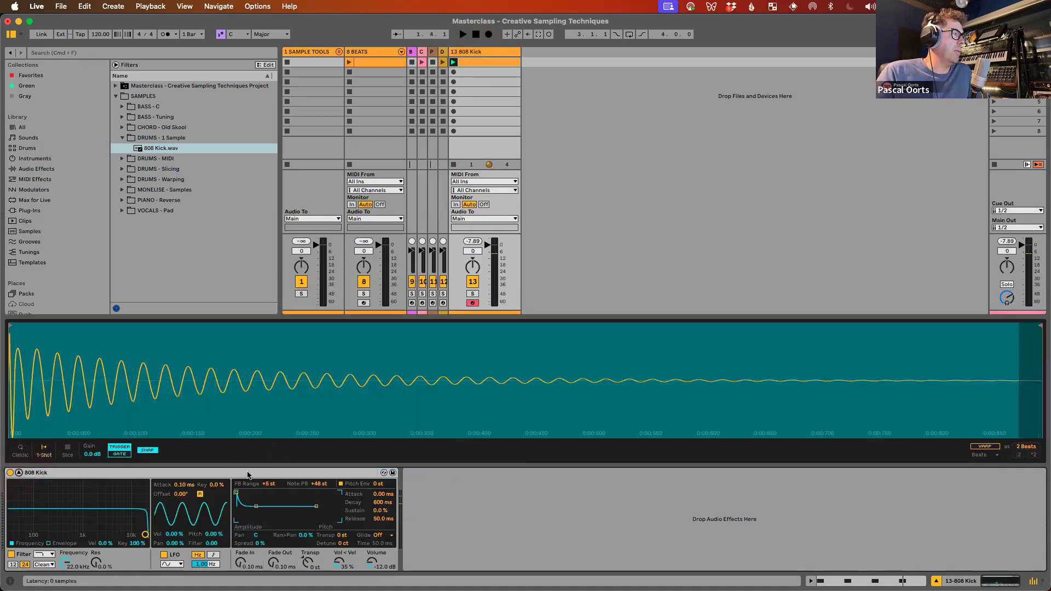
click(18, 472)
click(361, 472)
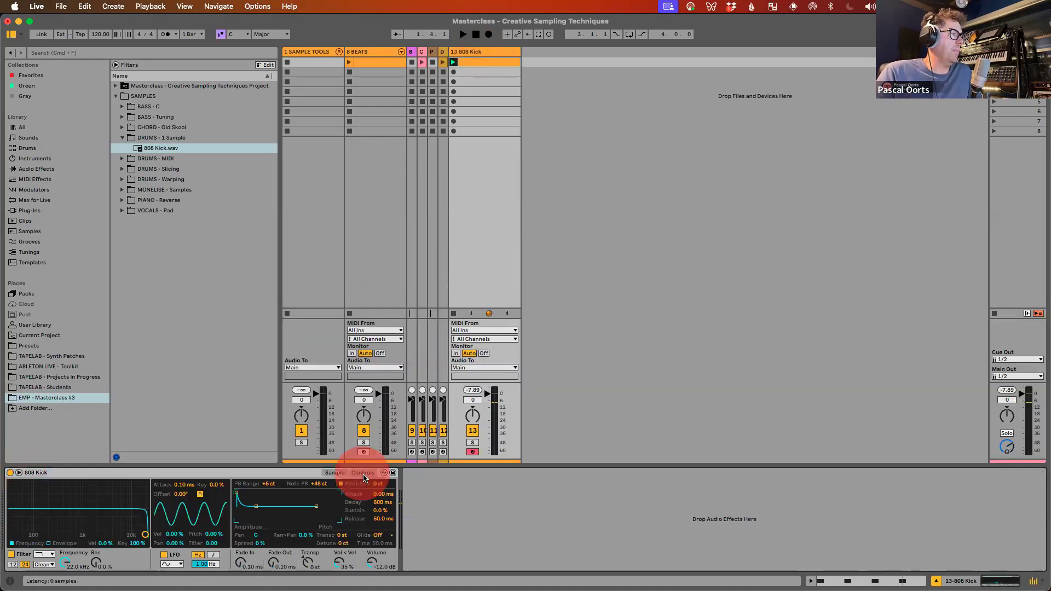
click(356, 486)
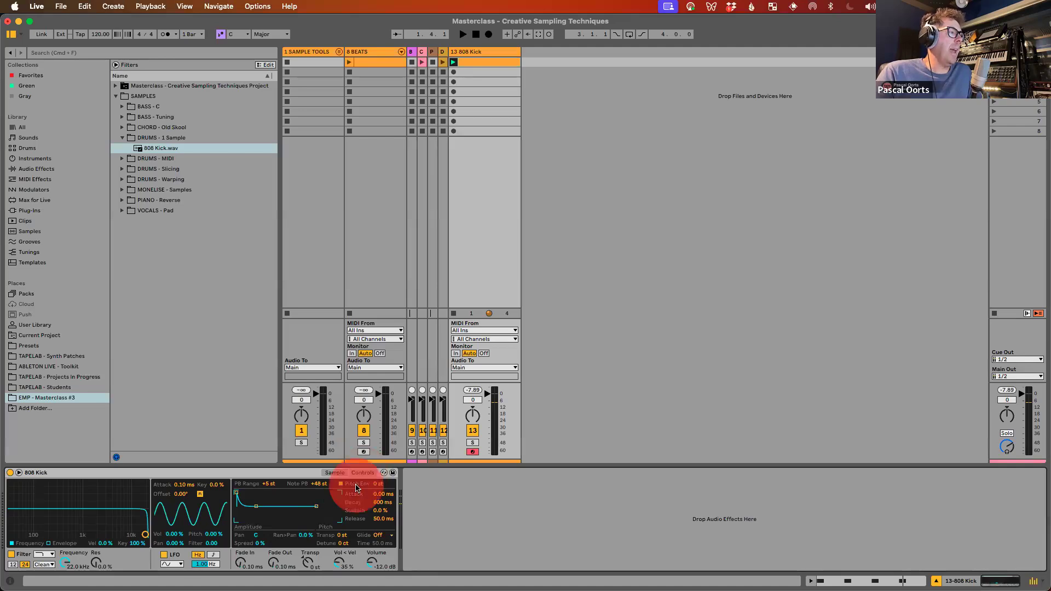
key(space)
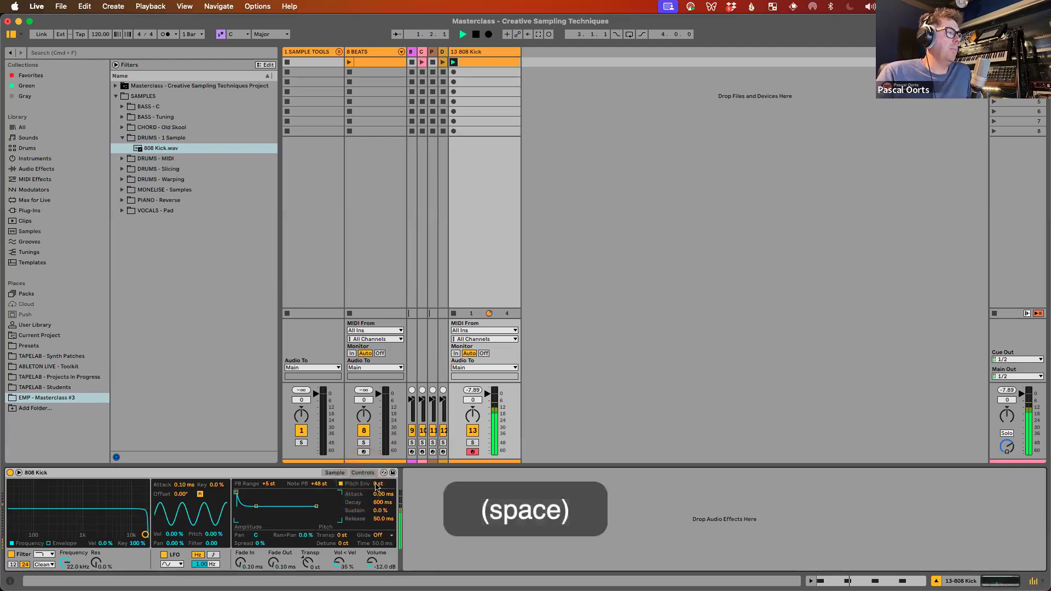
click(378, 484)
mouse_move(376, 485)
mouse_down()
mouse_move(381, 511)
mouse_move(382, 487)
mouse_up()
key(space)
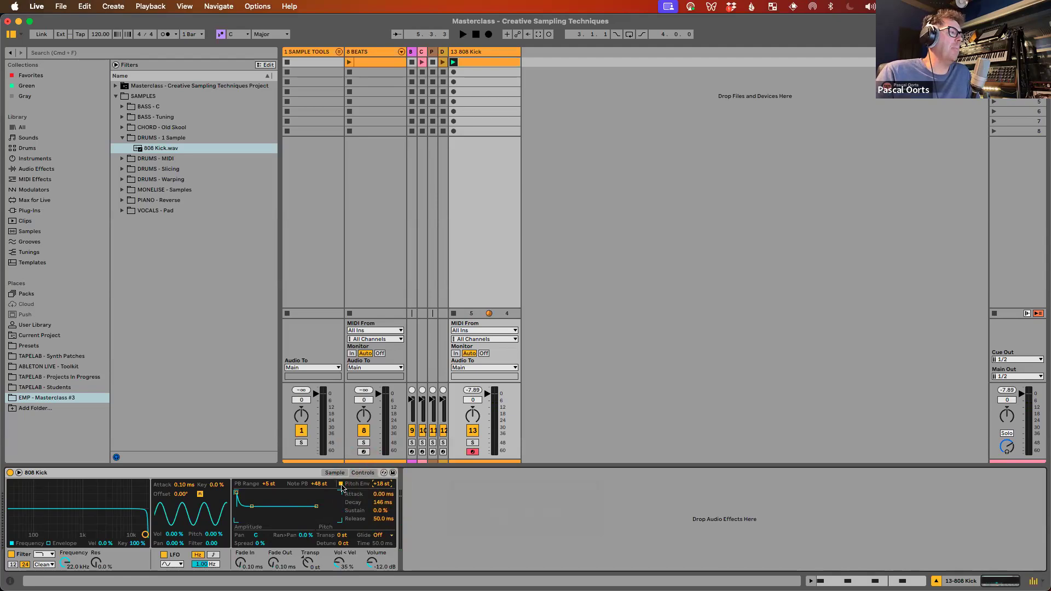
Step: Compare the playing kick with Simpler's pitch envelope switched off and on, leaving it on
click(340, 484)
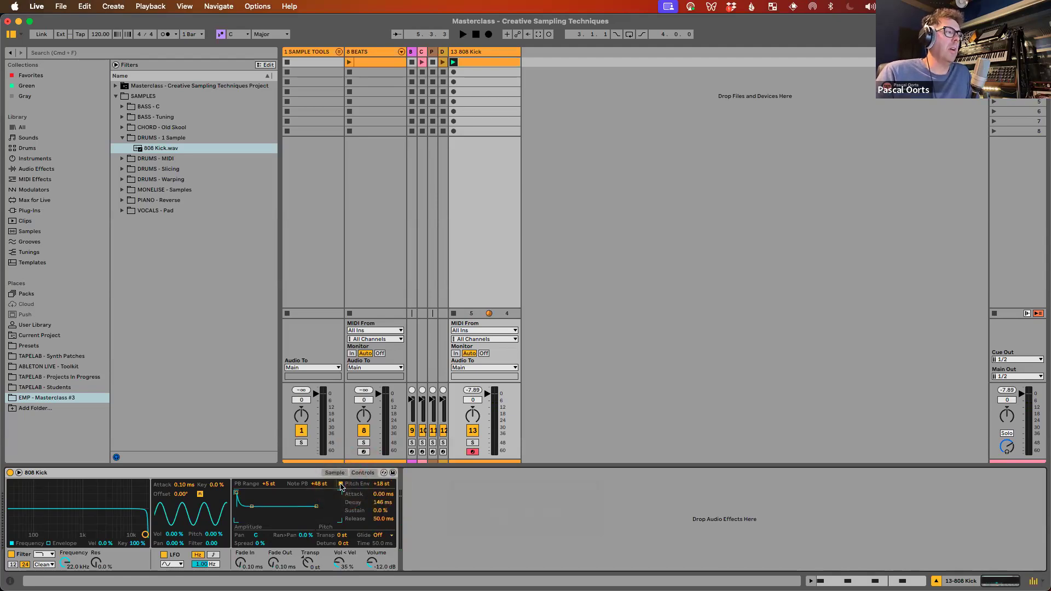
key(space)
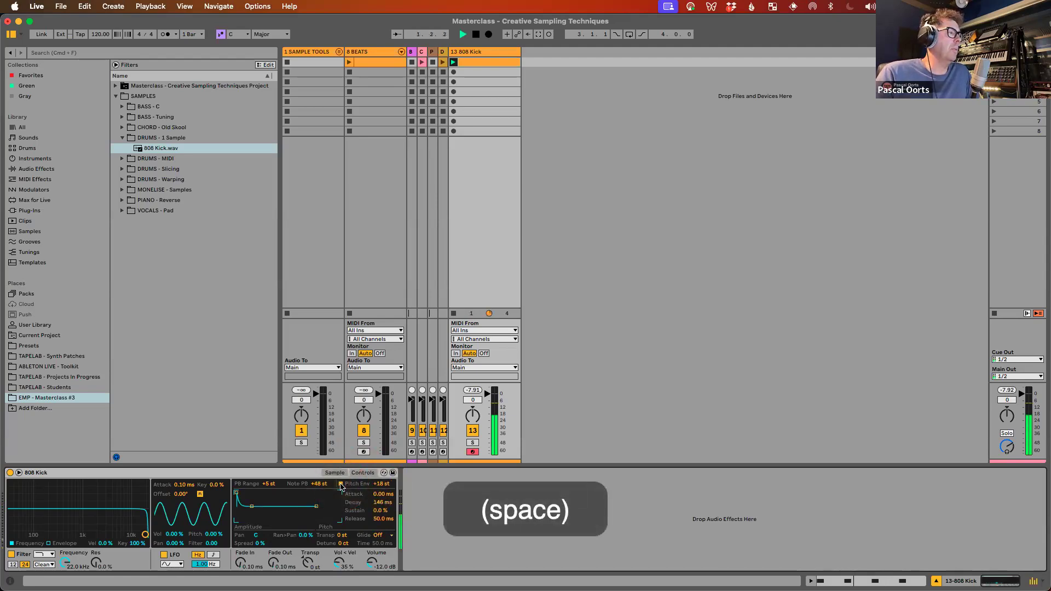
click(340, 484)
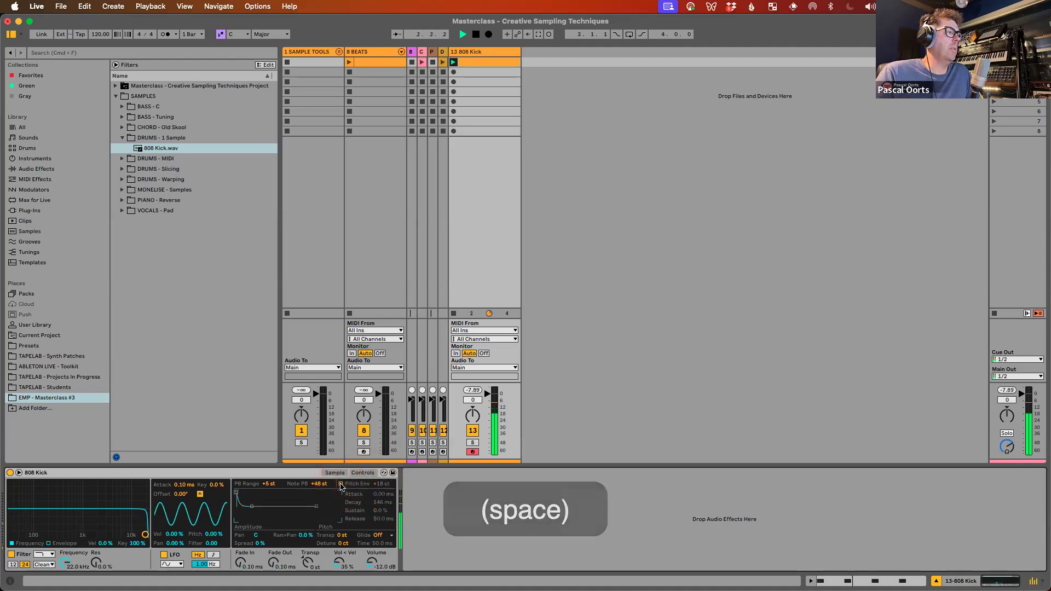
click(340, 484)
click(341, 484)
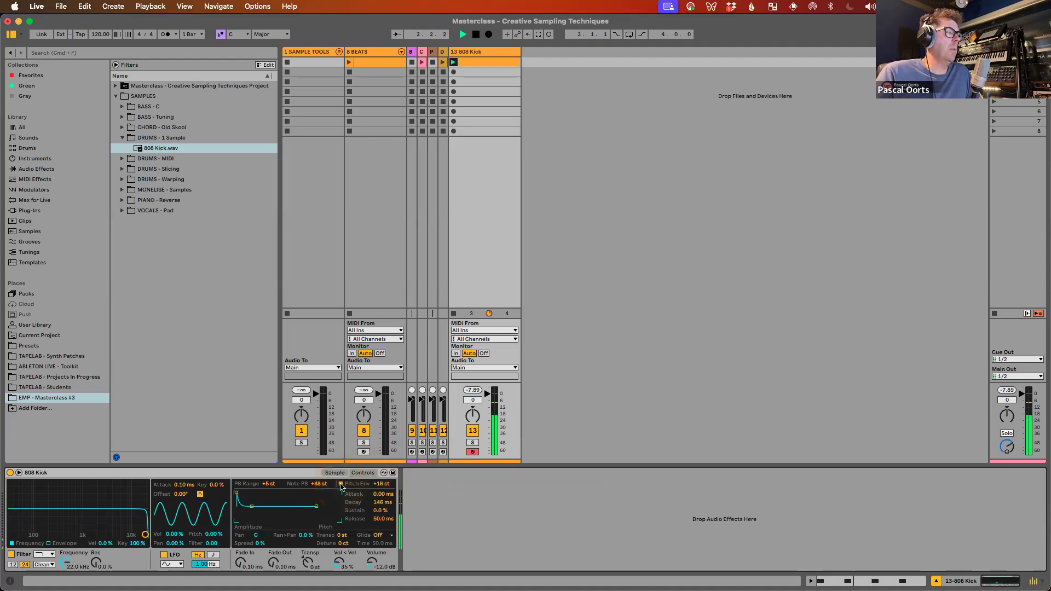
key(space)
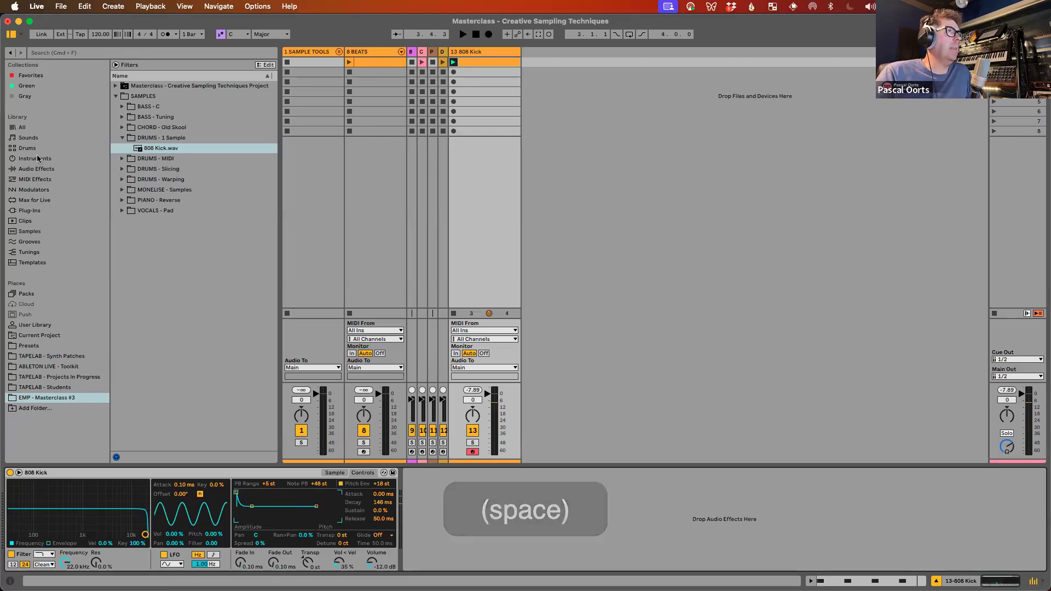
Step: Add the Saturator audio effect after Simpler on the 808 Kick track
click(49, 171)
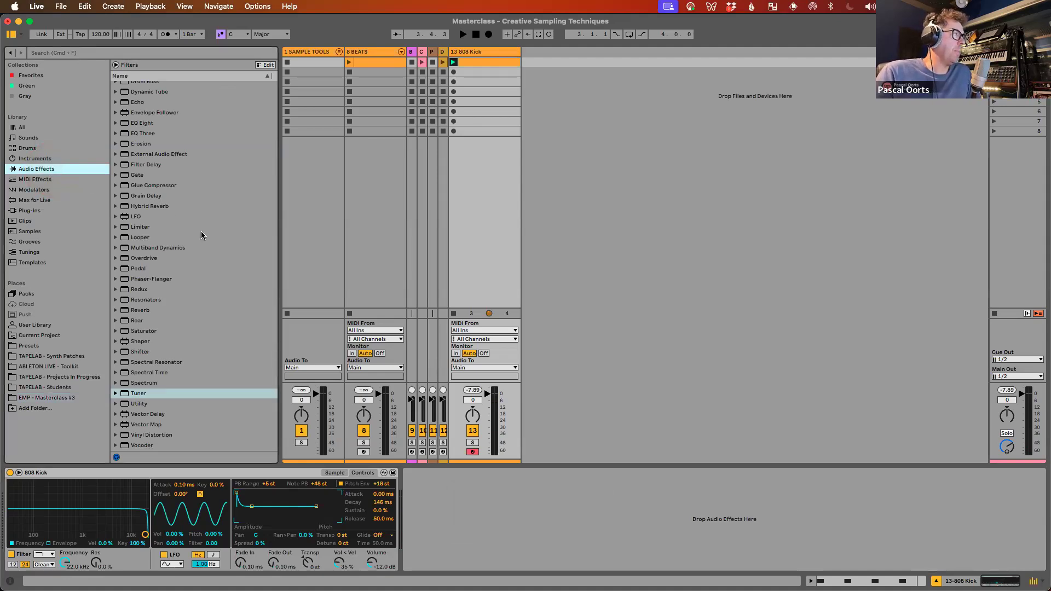
scroll(202, 234, up, 1)
scroll(201, 232, down, 1)
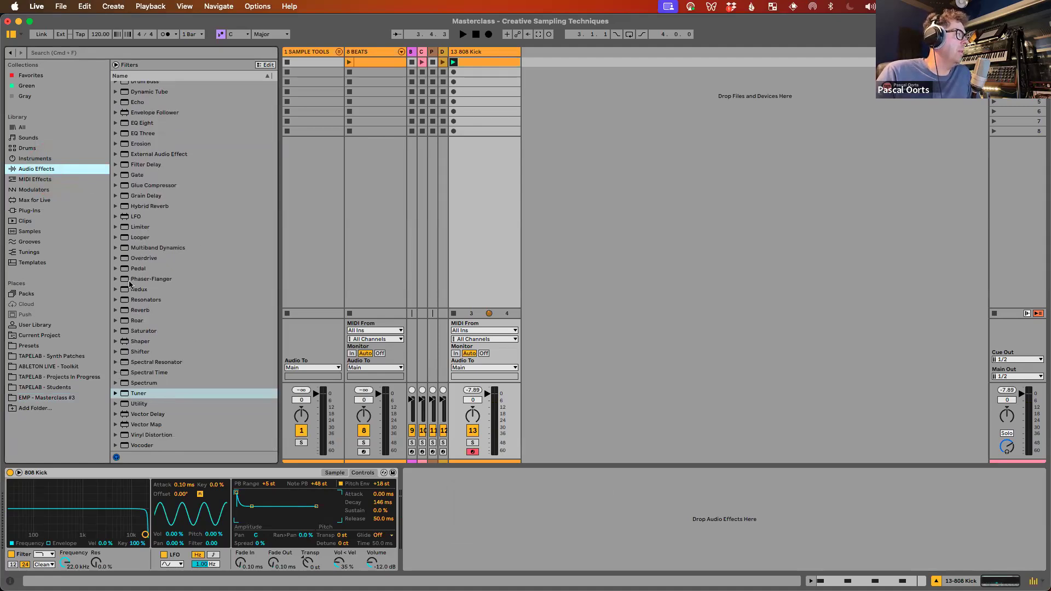
drag(141, 331, 490, 517)
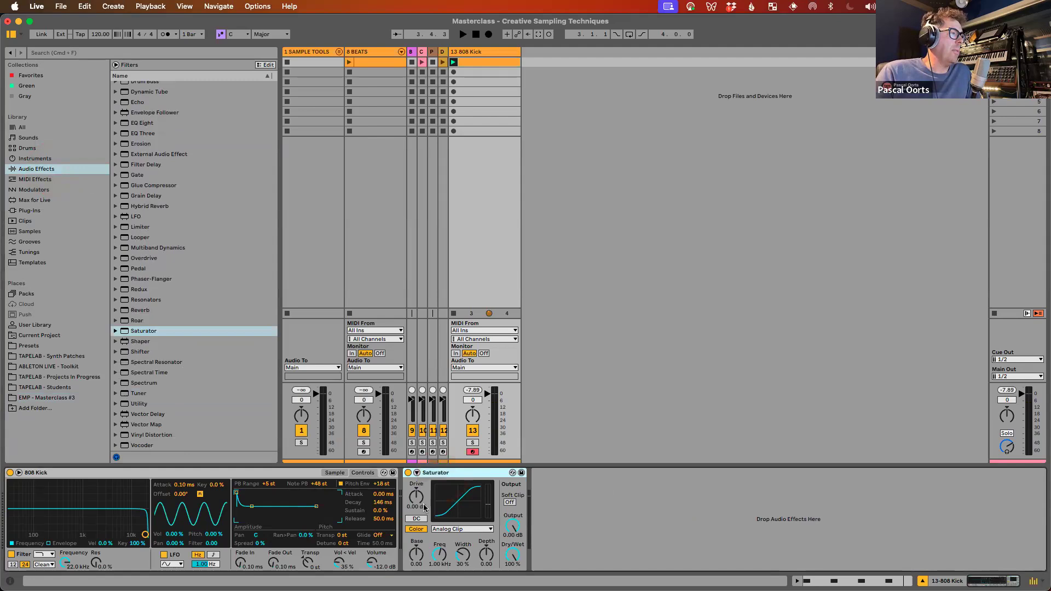
Step: Set Saturator's drive to 20.6 dB and its output to -8.29 dB while listening to the kick
key(space)
drag(416, 507, 416, 482)
drag(514, 529, 514, 540)
drag(416, 502, 417, 495)
drag(512, 524, 512, 528)
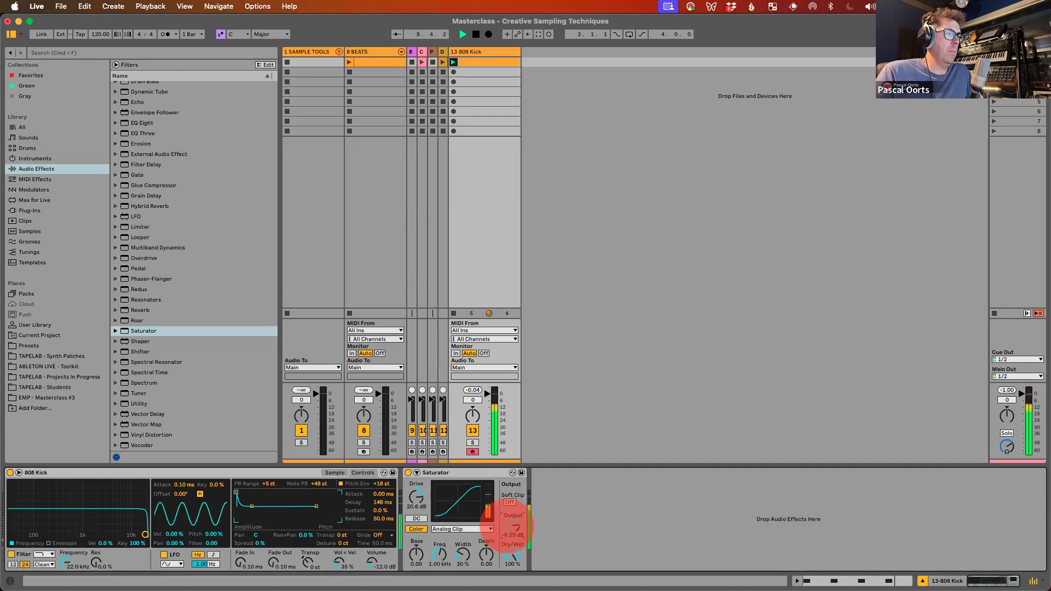
drag(508, 528, 508, 529)
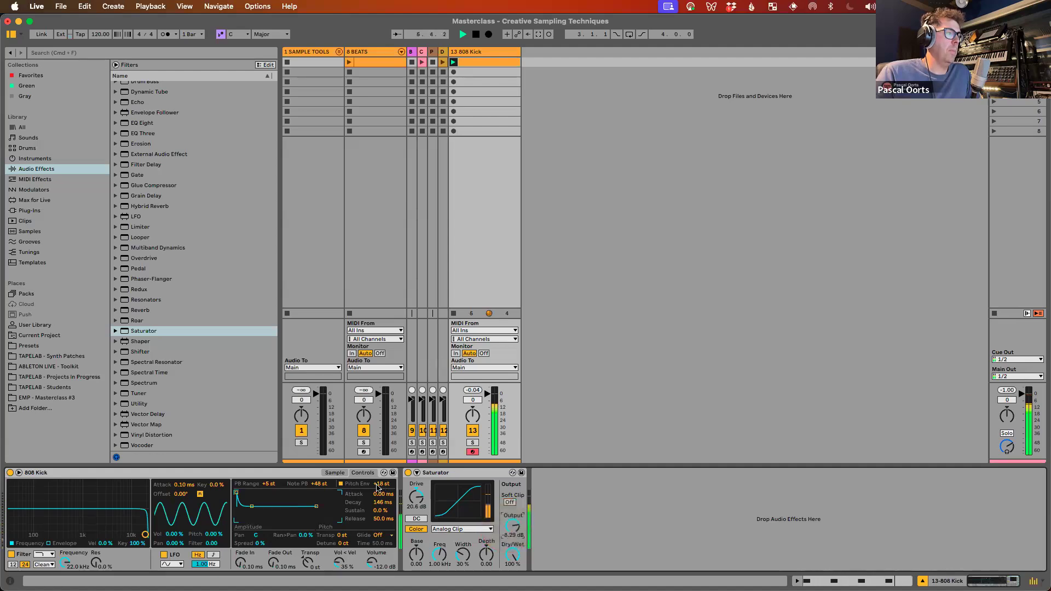
key(space)
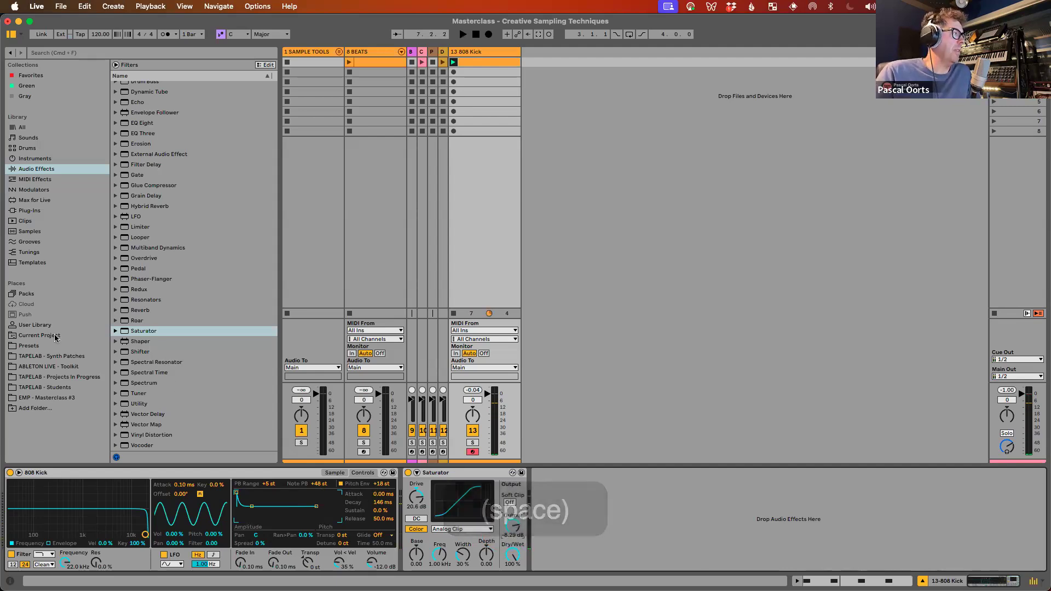
Step: Preview the original 808 Kick.wav from the EMP - Masterclass #3 folder and play the processed kick for comparison
click(69, 398)
click(165, 148)
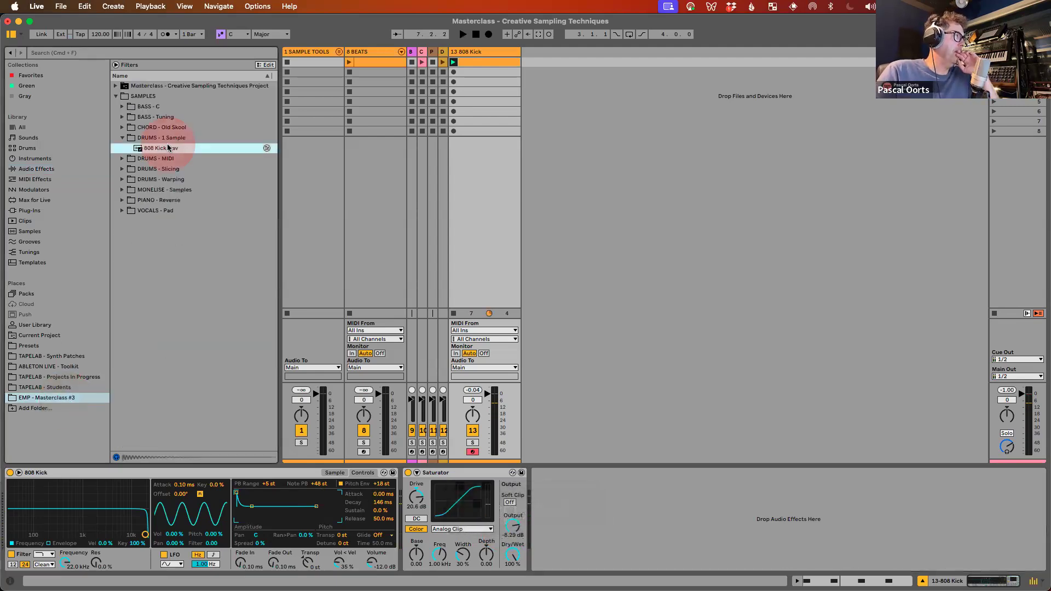
click(487, 51)
key(space)
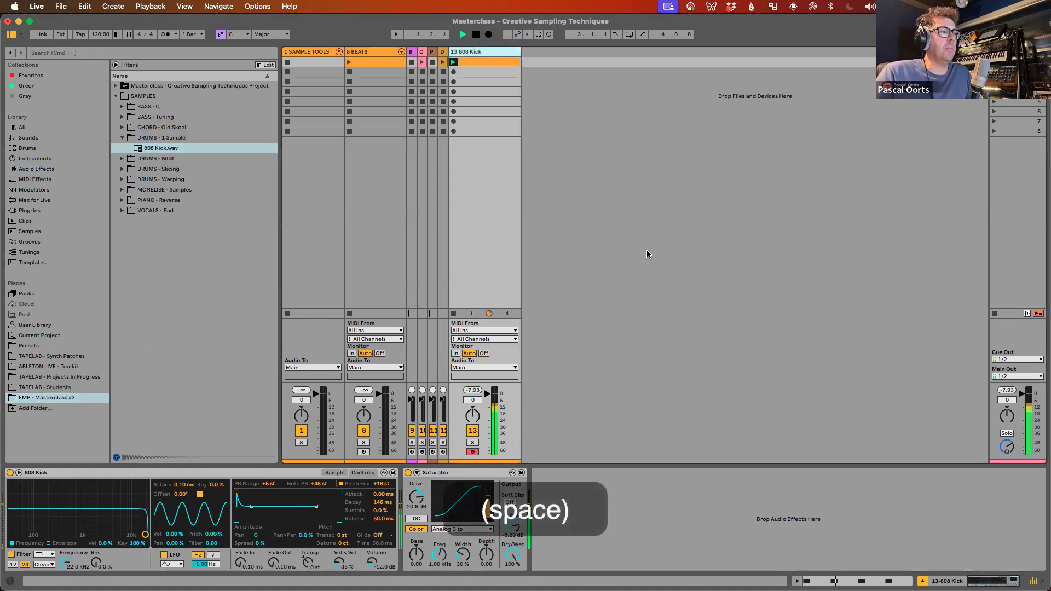
key(space)
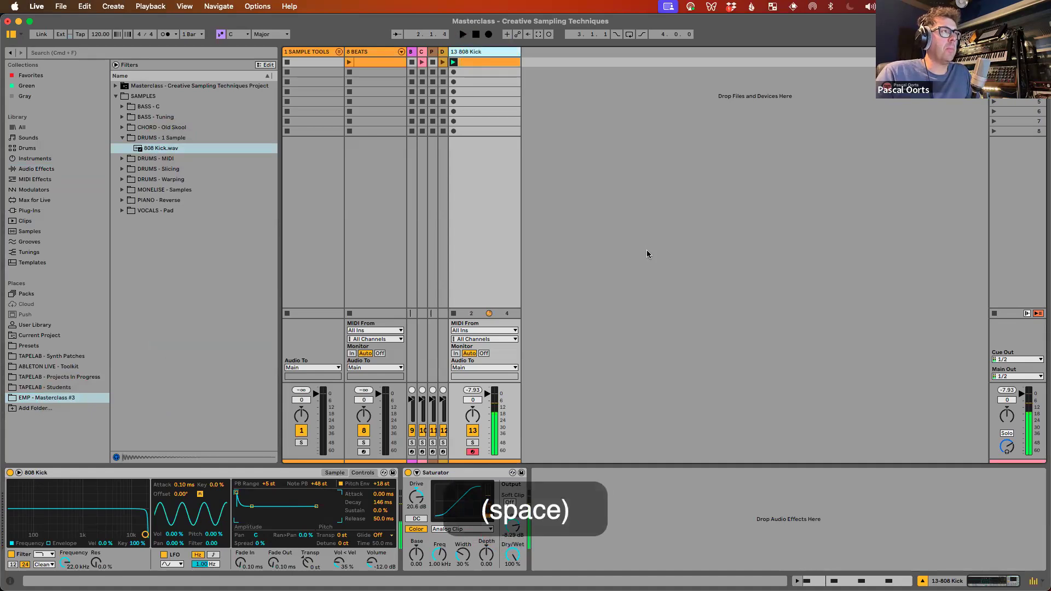
Step: Duplicate the 808 Kick track and rename the original track "# KICK"
click(335, 473)
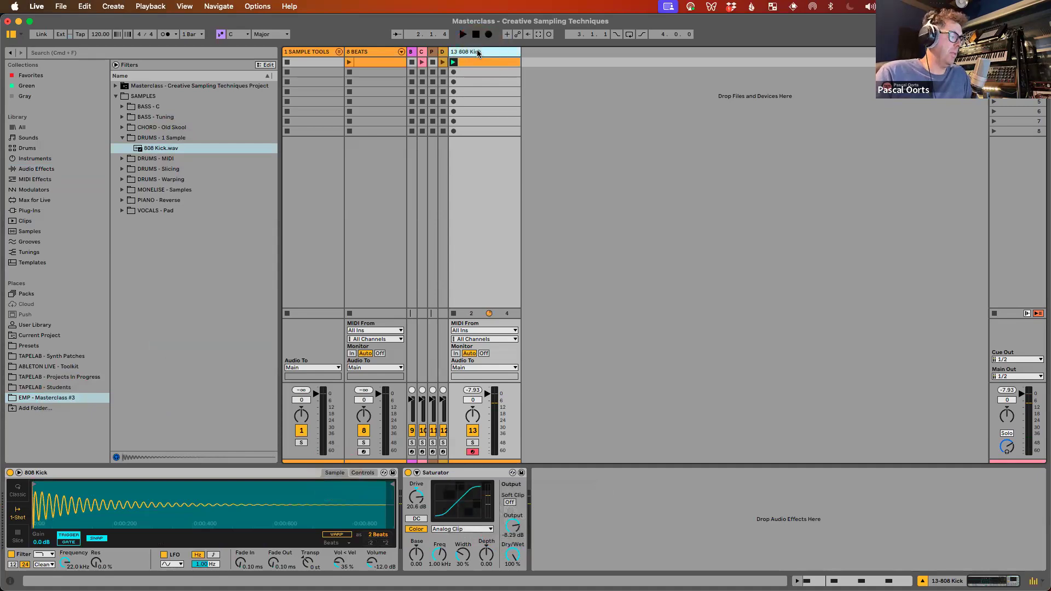
key(super+d)
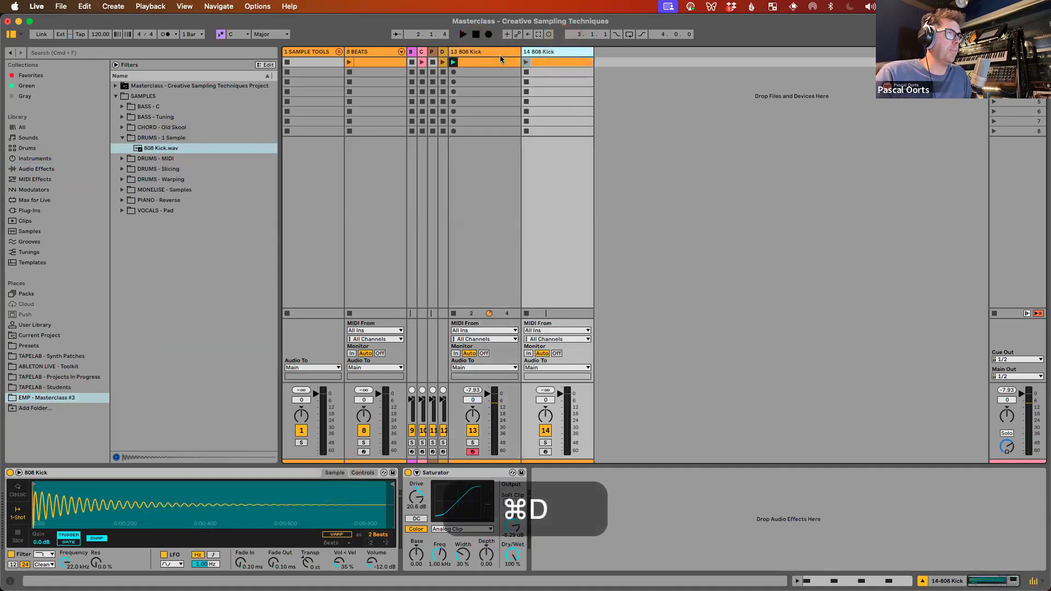
click(492, 53)
key(super+r)
text(# KICK)
key(Return)
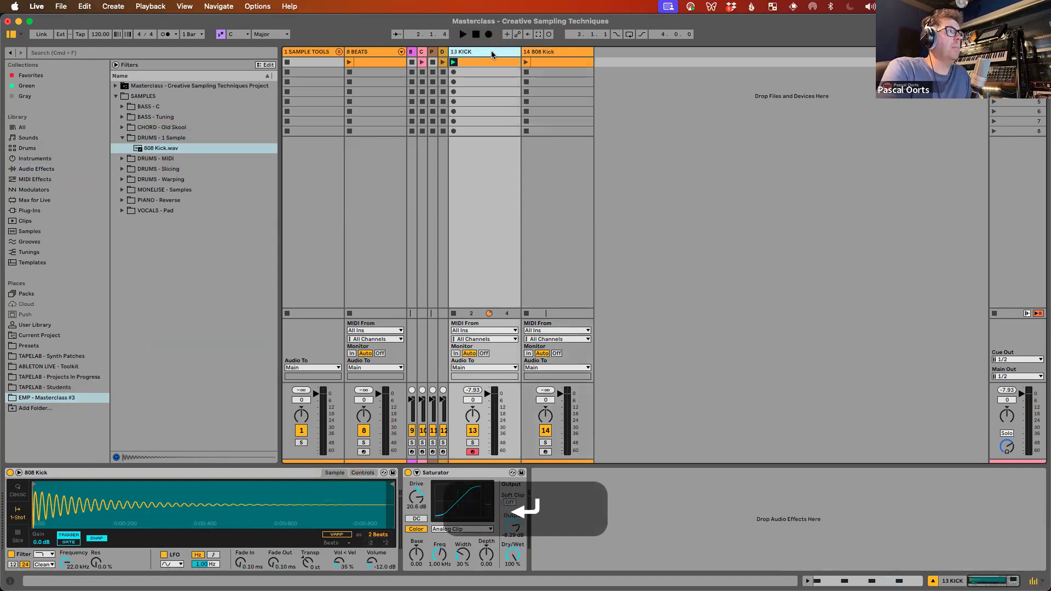
Step: Rename the duplicated kick track "# SNARE"
click(549, 52)
key(super+r)
text(# SNARE)
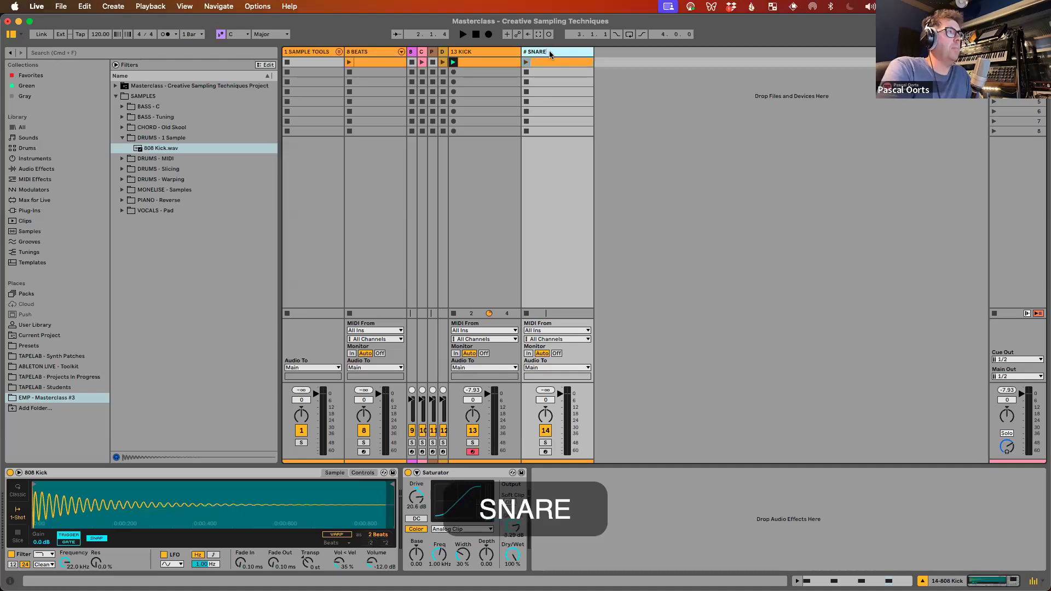
key(Return)
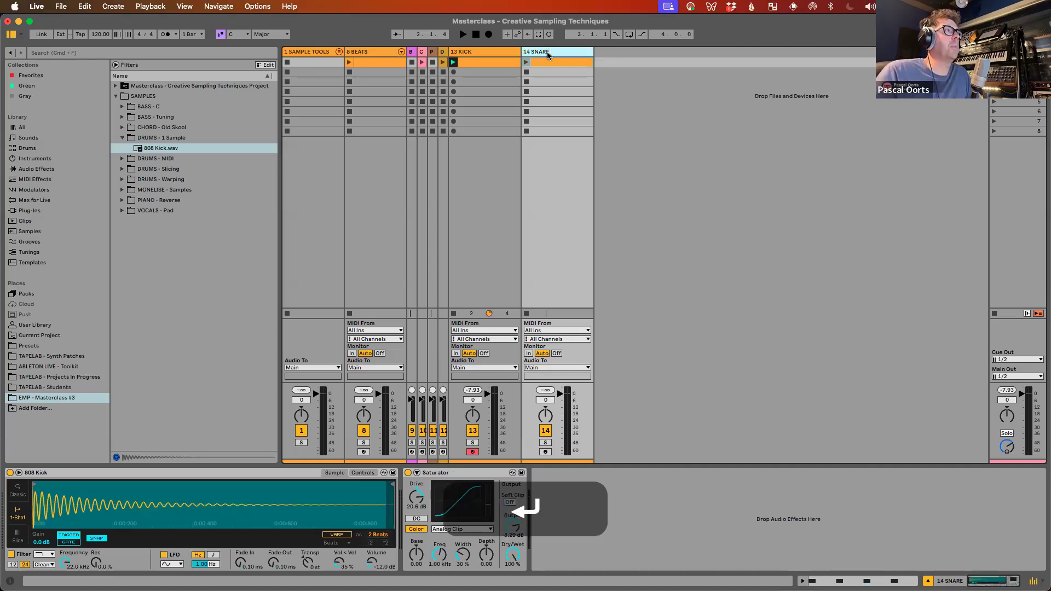
Step: Delete the C3 notes on beats 1 and 3 from the SNARE track's clip
double_click(545, 62)
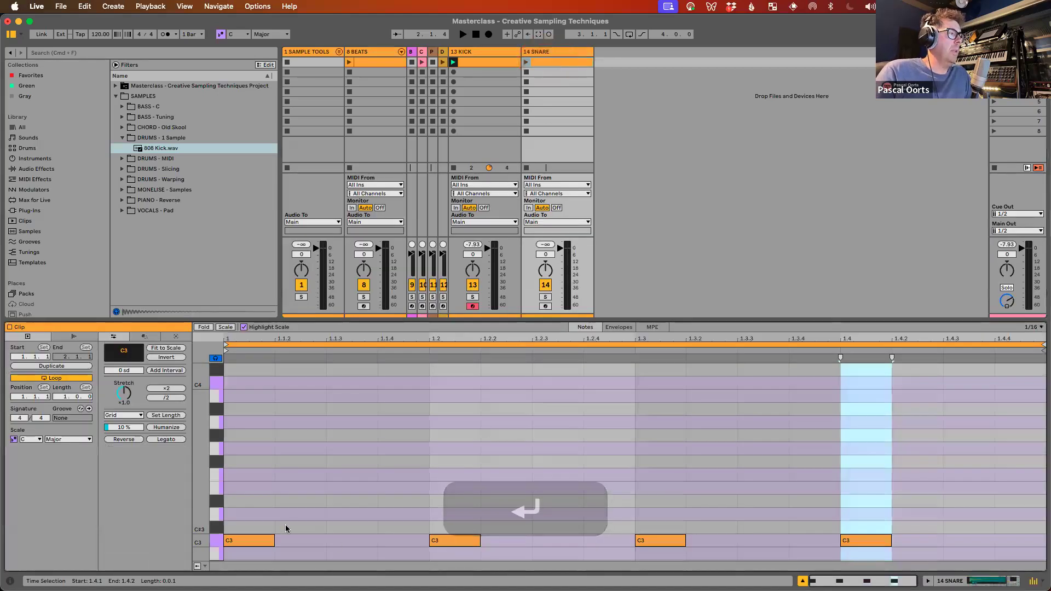
click(255, 541)
key(BackSpace)
drag(788, 505, 735, 533)
click(657, 540)
key(BackSpace)
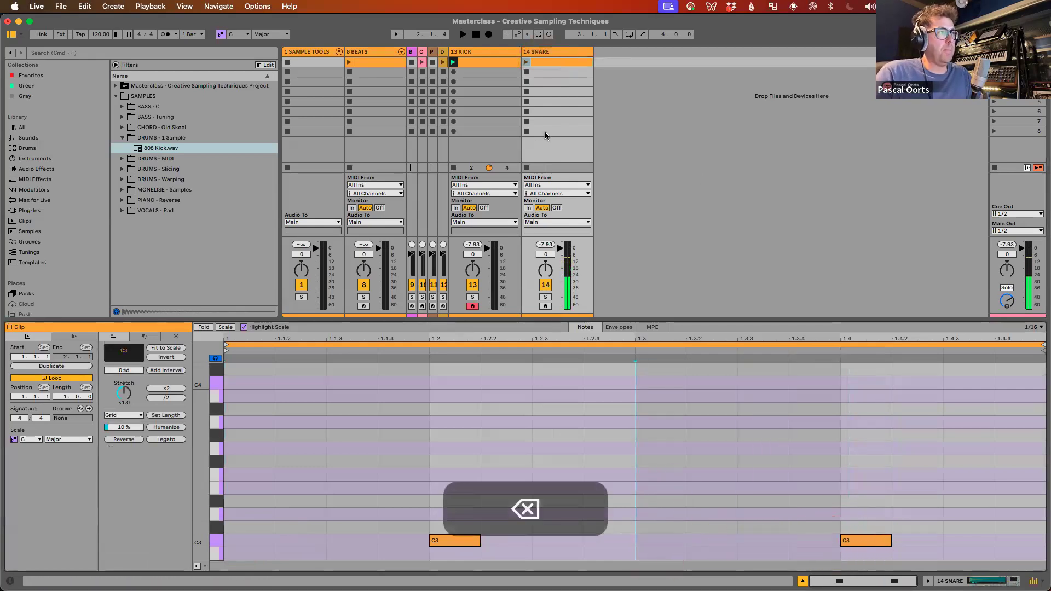
Step: Play the SNARE clip briefly alongside the kick and solo the SNARE track
click(525, 64)
key(space)
click(546, 297)
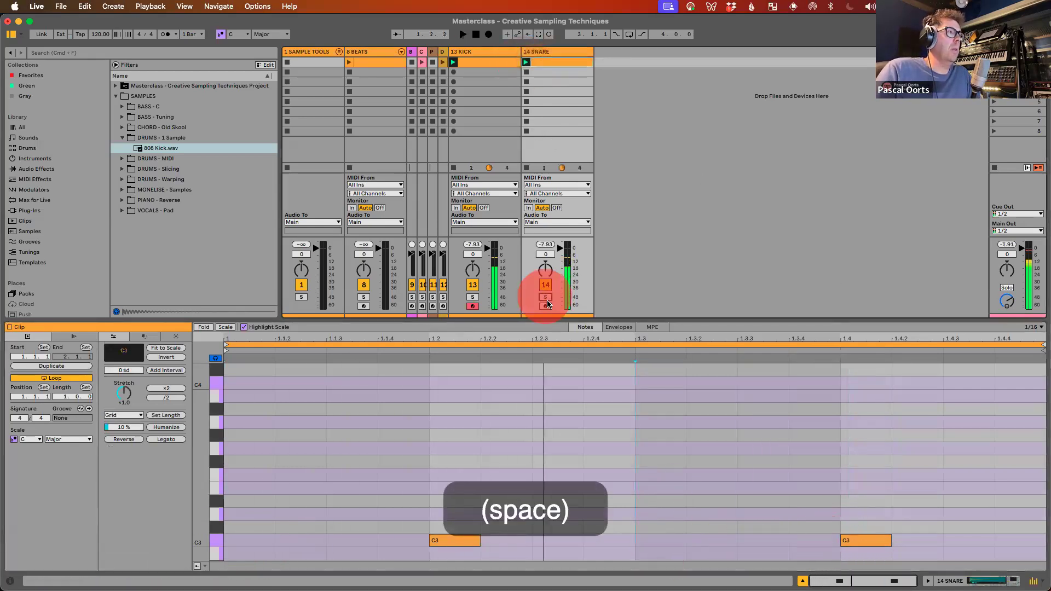
Step: Show the SNARE track's devices and transpose its 808 Kick sample up 15 semitones while auditioning it
key(space)
key(space)
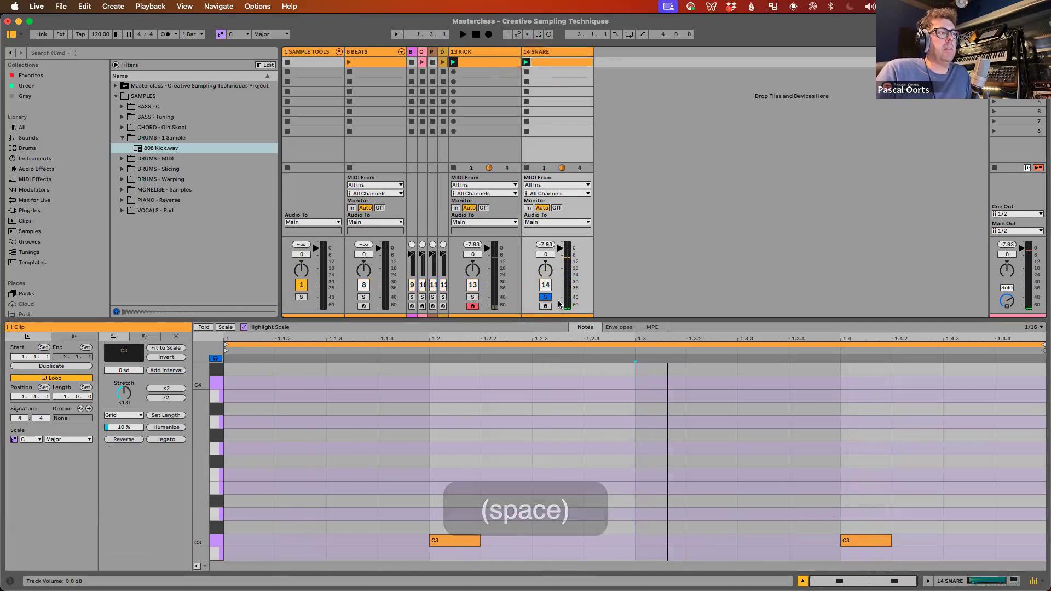
click(551, 52)
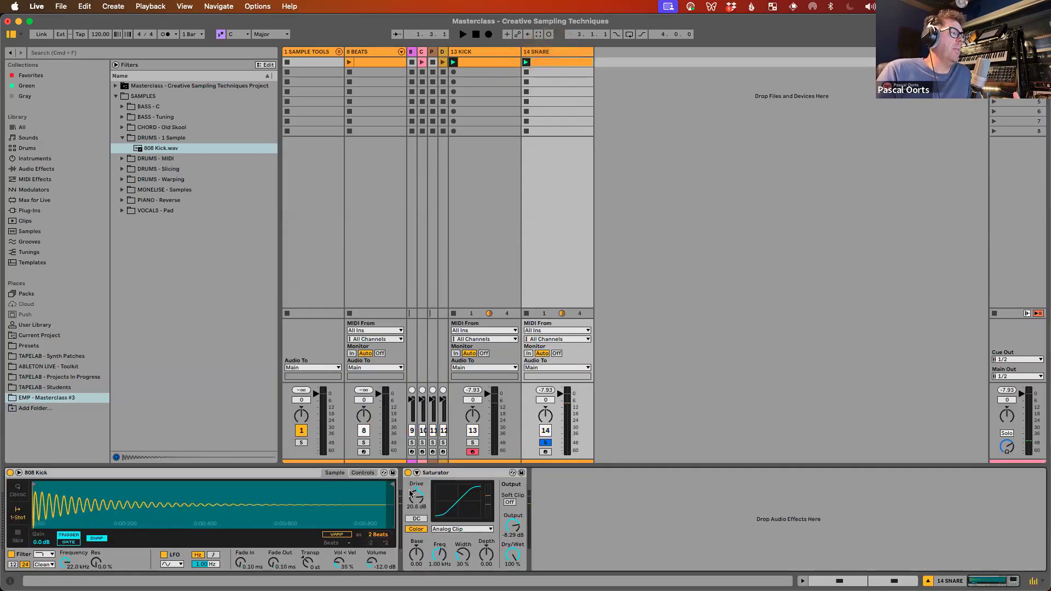
click(309, 567)
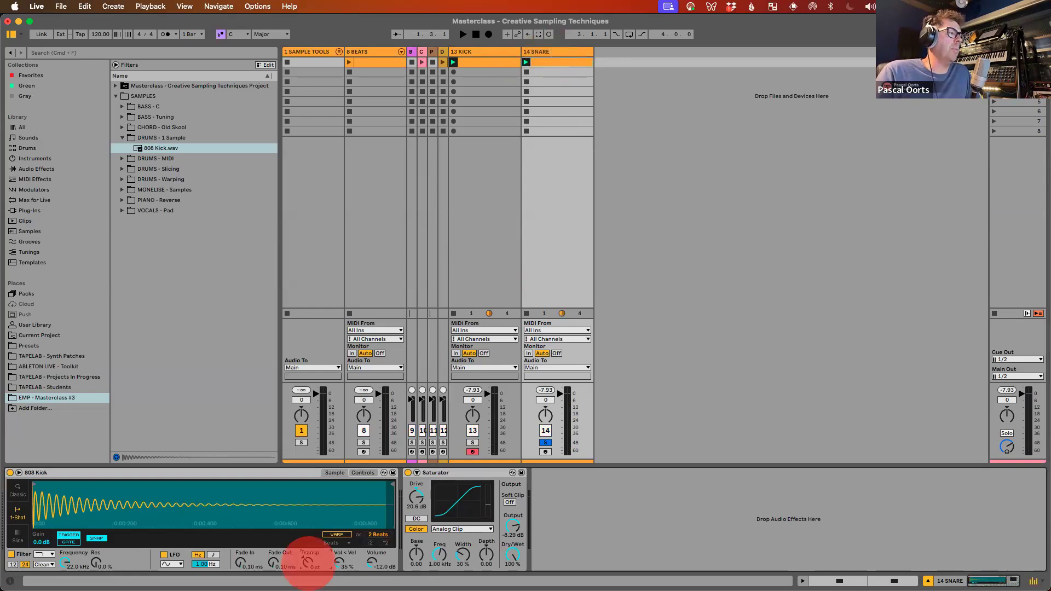
key(space)
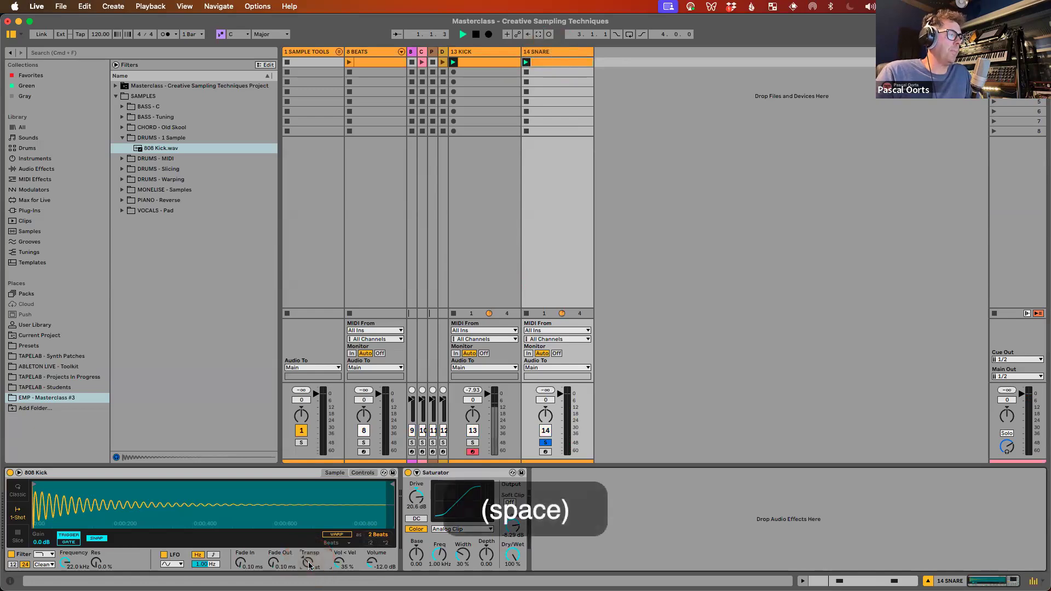
drag(308, 563, 310, 562)
key(space)
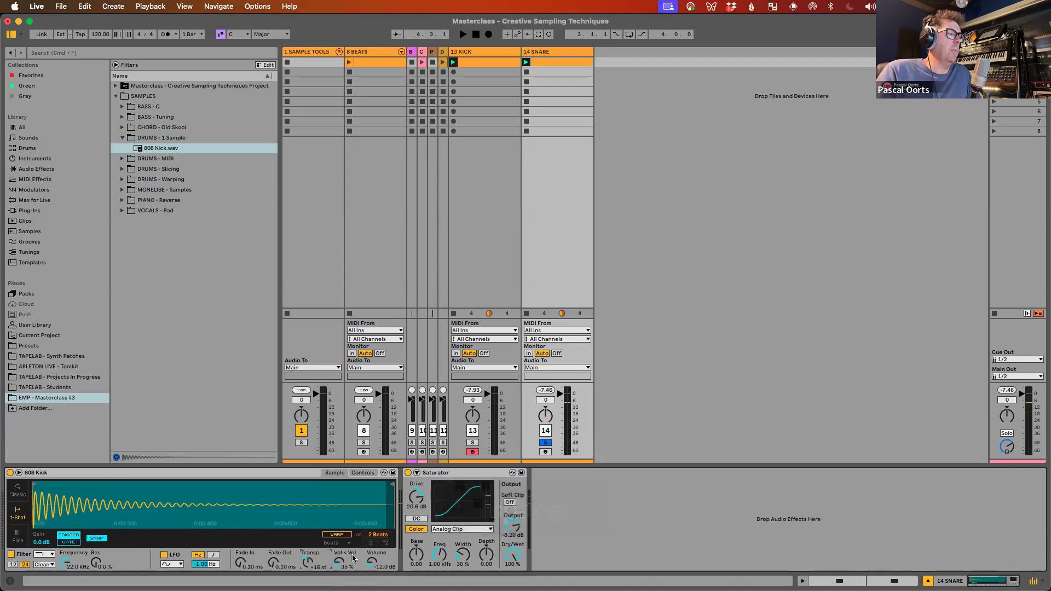
click(310, 567)
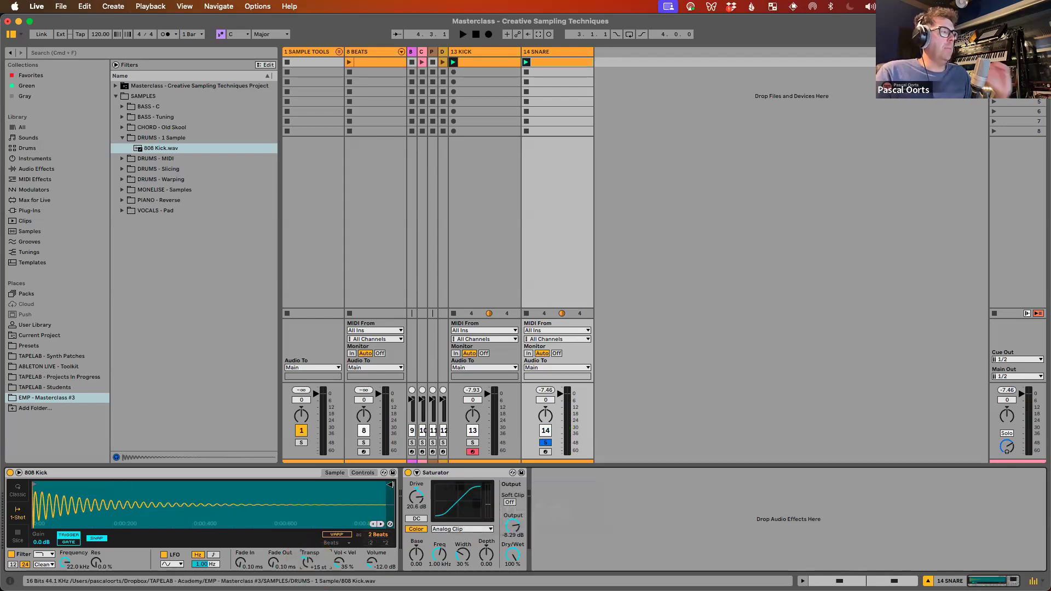
Step: Shorten the SNARE track's 808 Kick sample to about its first 0.2 seconds and set its fade-out to 59.3 ms while auditioning it
drag(389, 485, 134, 493)
mouse_move(58, 491)
mouse_down()
mouse_move(38, 491)
mouse_move(372, 507)
mouse_move(377, 486)
mouse_move(73, 489)
mouse_up()
key(space)
click(274, 562)
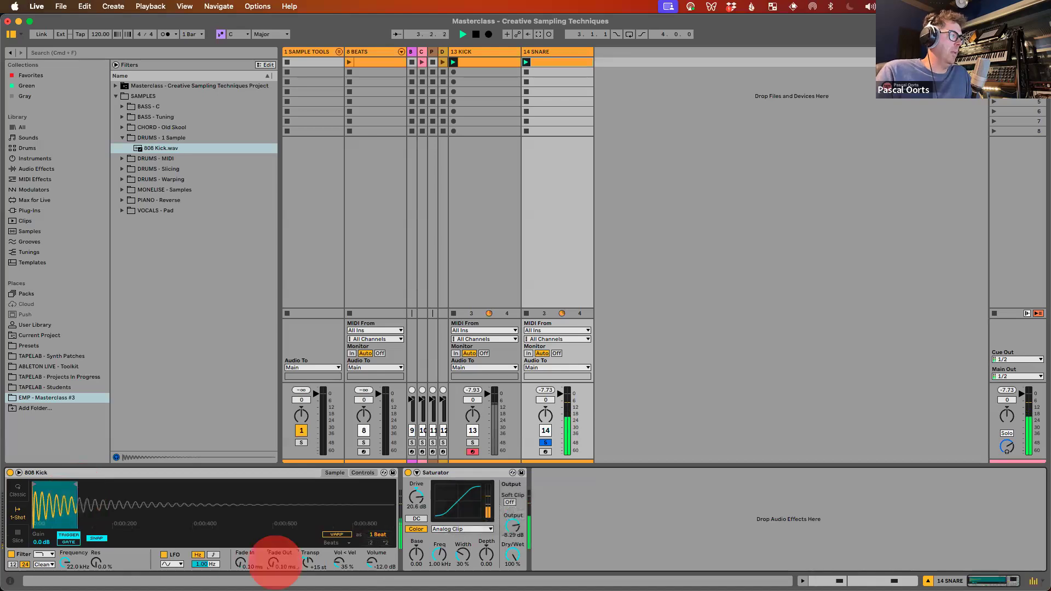
key(space)
drag(273, 562, 272, 562)
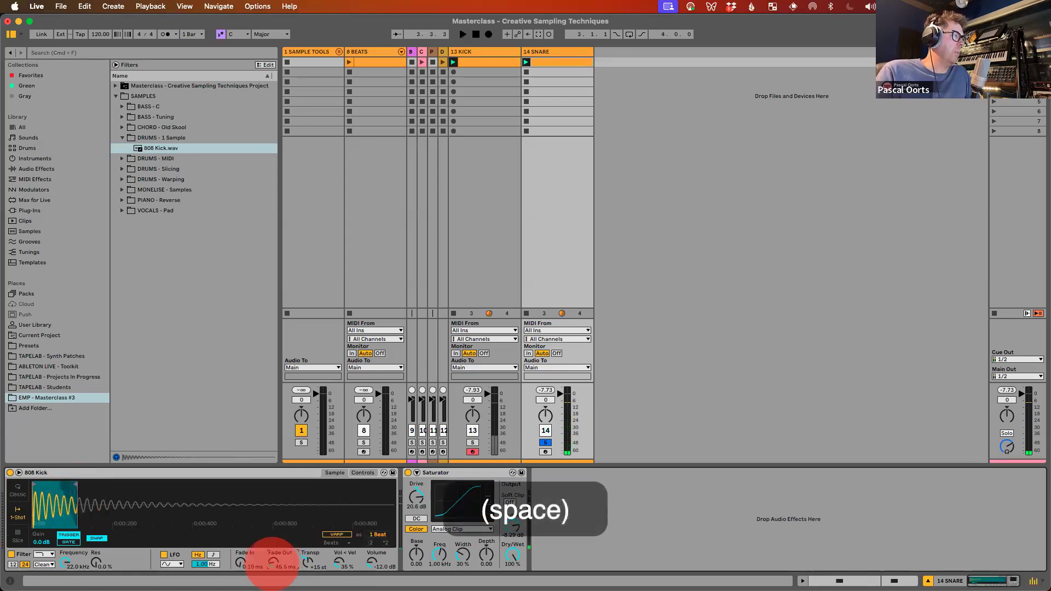
key(space)
drag(77, 487, 119, 490)
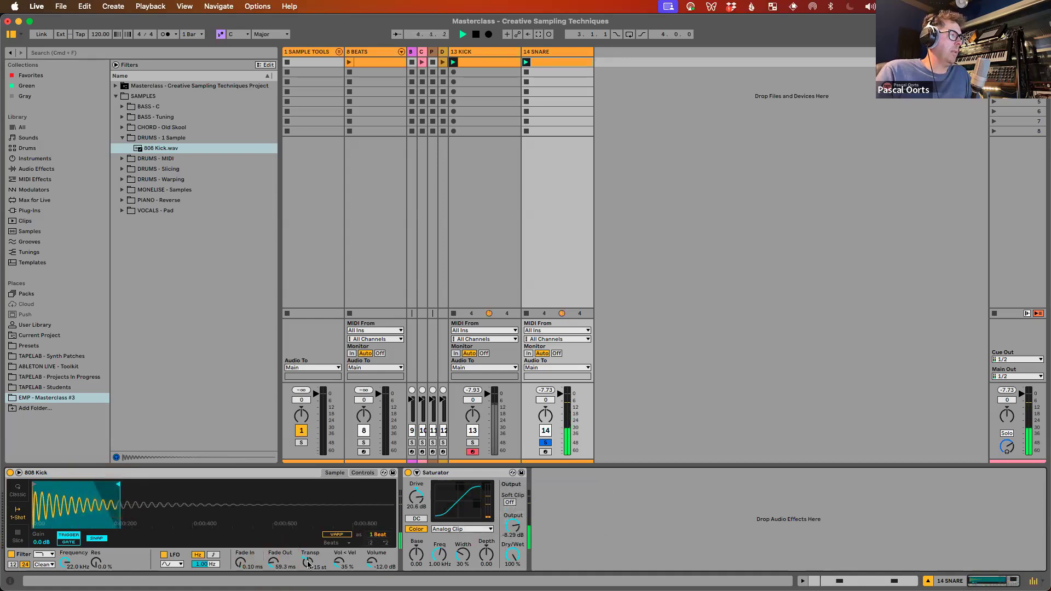
key(space)
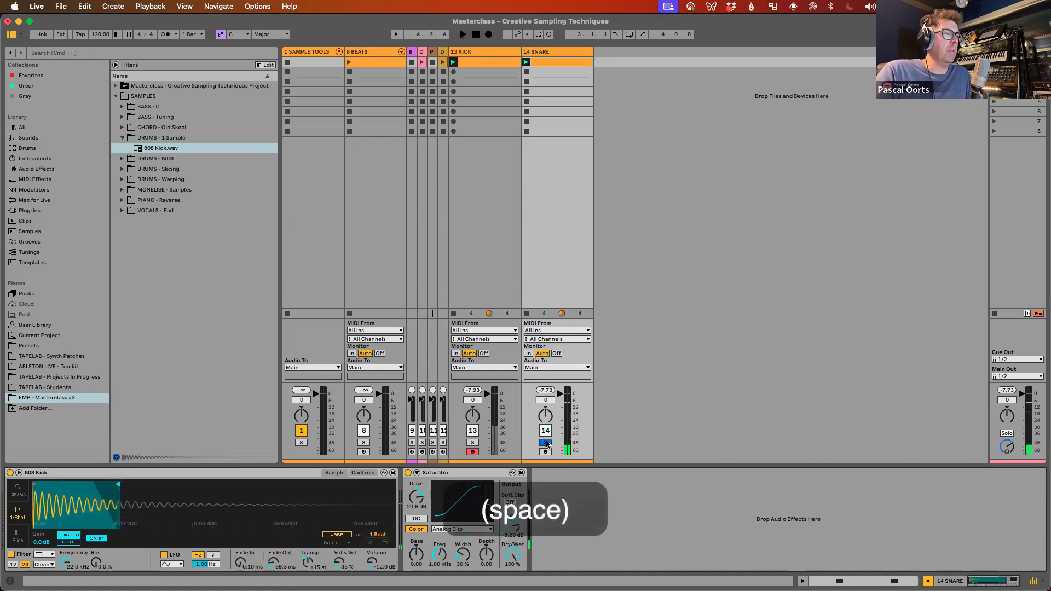
Step: With the SNARE track unsoloed, set the KICK track's volume to -3.0 dB and the snare Simpler's volume to -6.19 dB during playback
click(546, 443)
key(space)
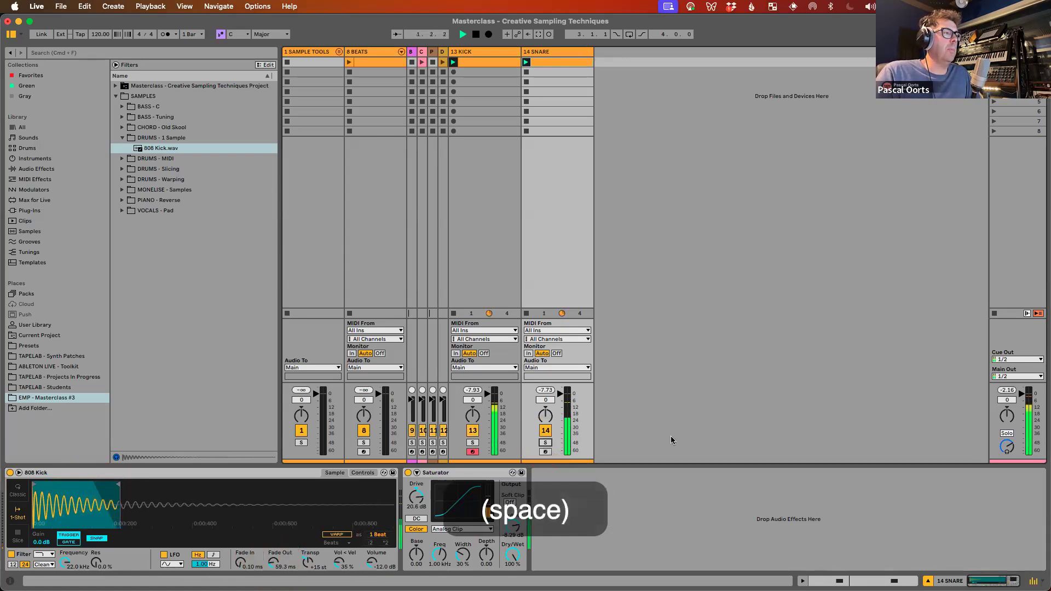
drag(485, 395, 484, 397)
click(372, 563)
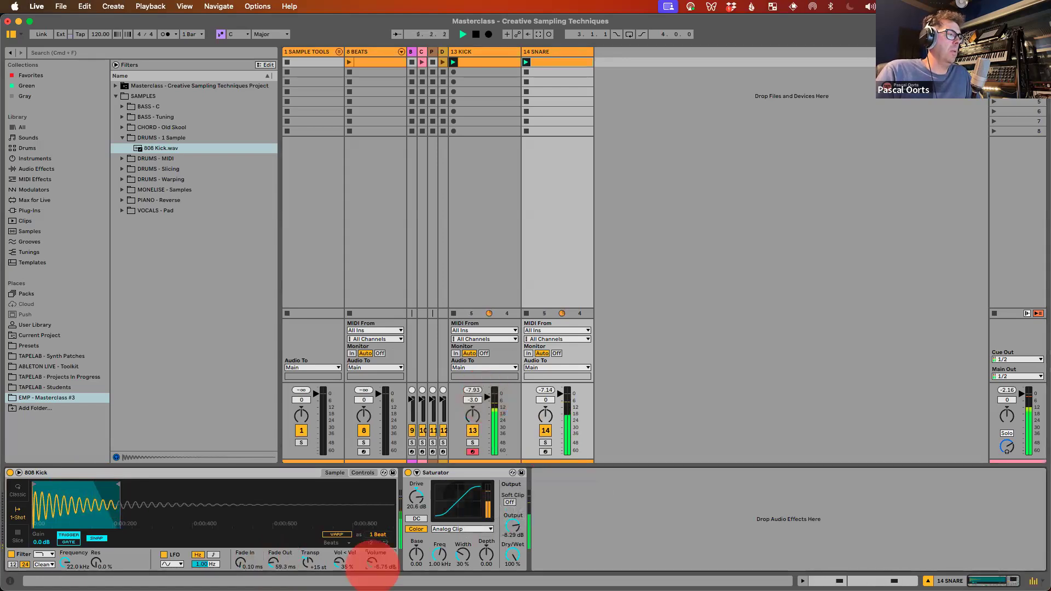
drag(372, 564, 372, 561)
key(space)
Step: Solo the SNARE track and extend its sample's end point to about 0.27 seconds while listening
click(542, 443)
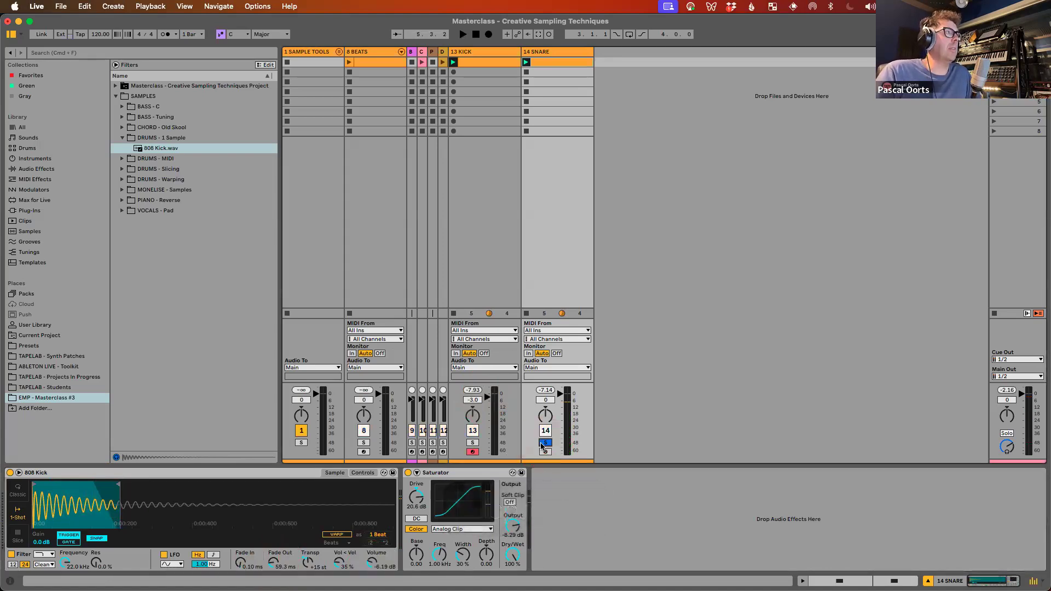
key(space)
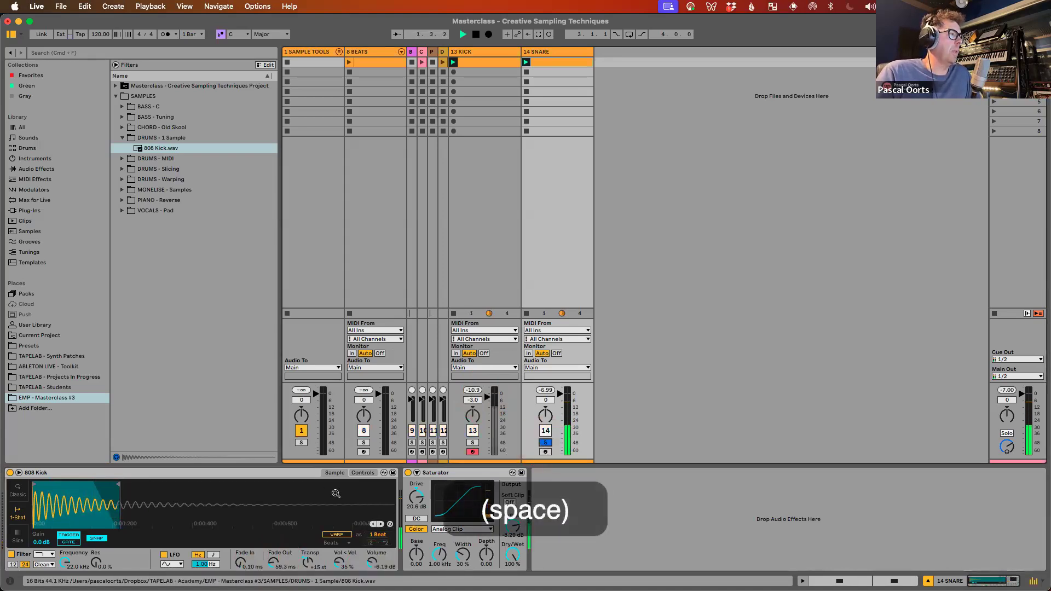
drag(112, 485, 137, 486)
key(space)
key(space)
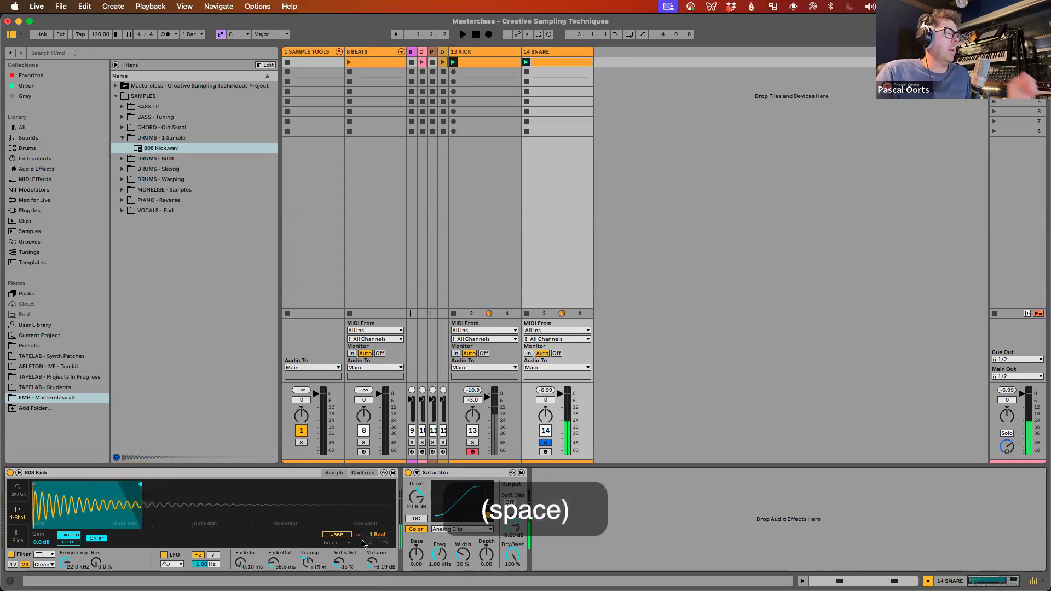
Step: Enable Warp on the snare's sample and compare the Tones and Texture modes during playback, keeping Beats
click(342, 539)
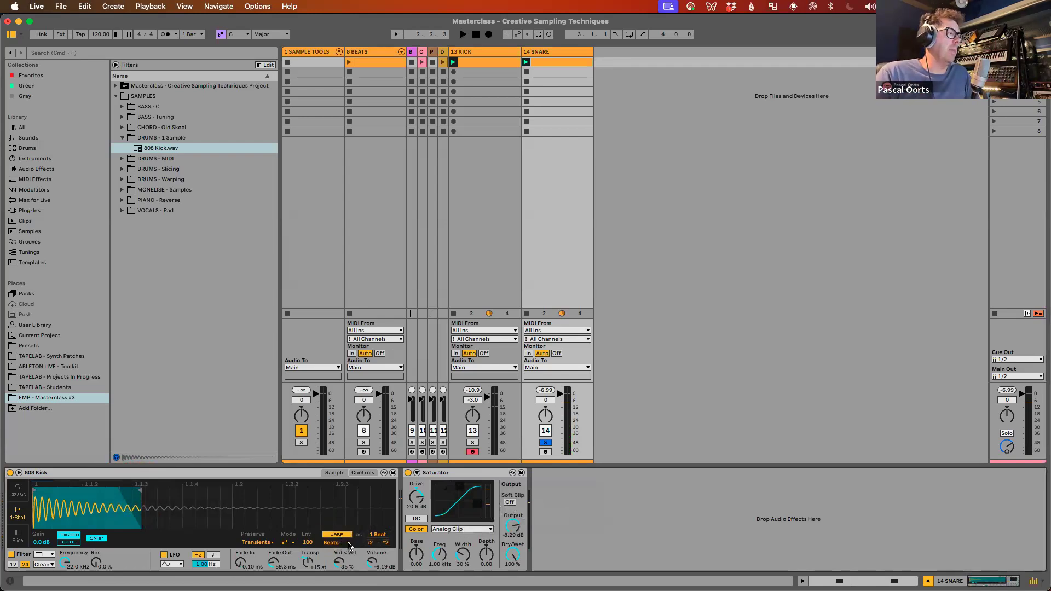
key(space)
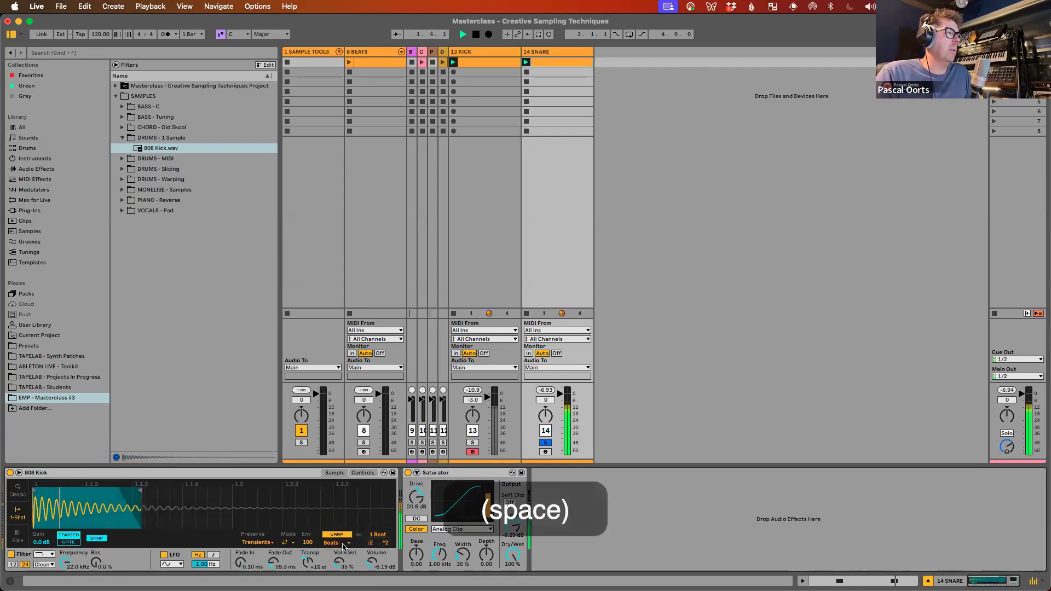
click(345, 544)
click(345, 548)
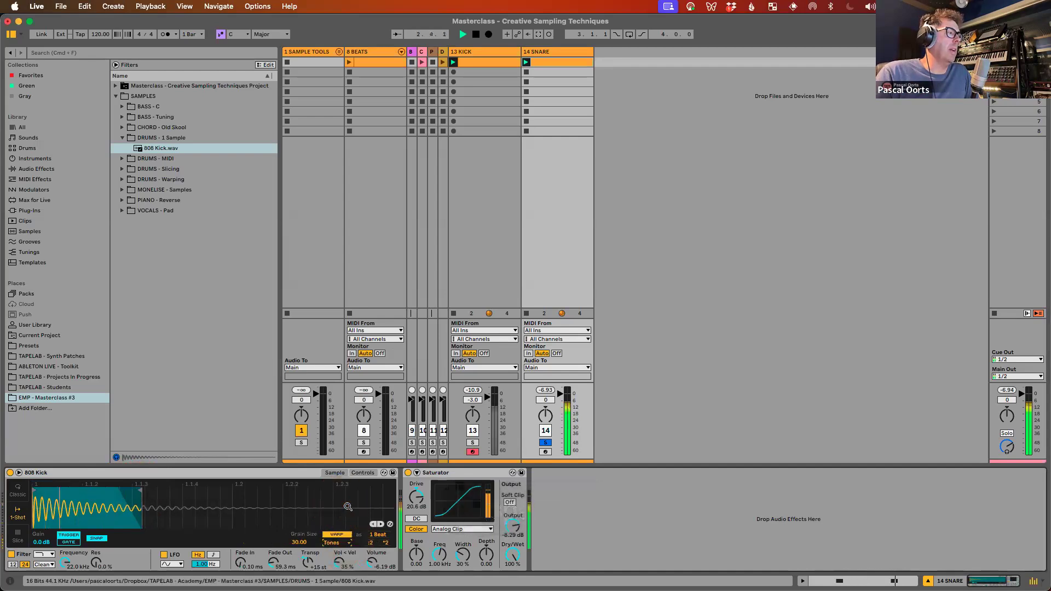
click(343, 544)
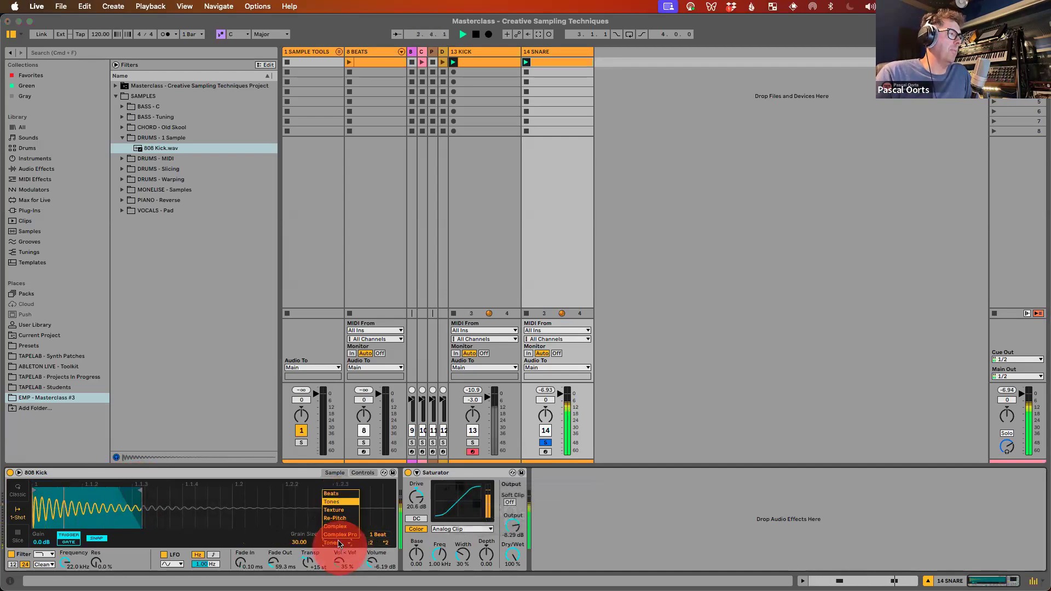
click(344, 542)
click(344, 543)
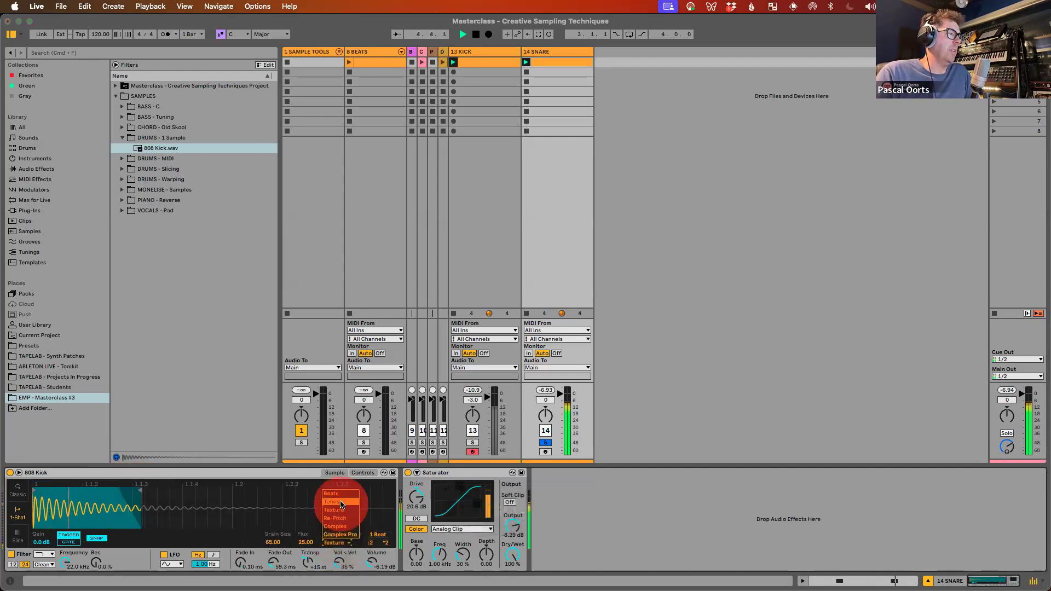
Step: Set the snare Simpler's pitch envelope amount to +14 st and its decay to 14.4 ms
click(355, 483)
click(356, 482)
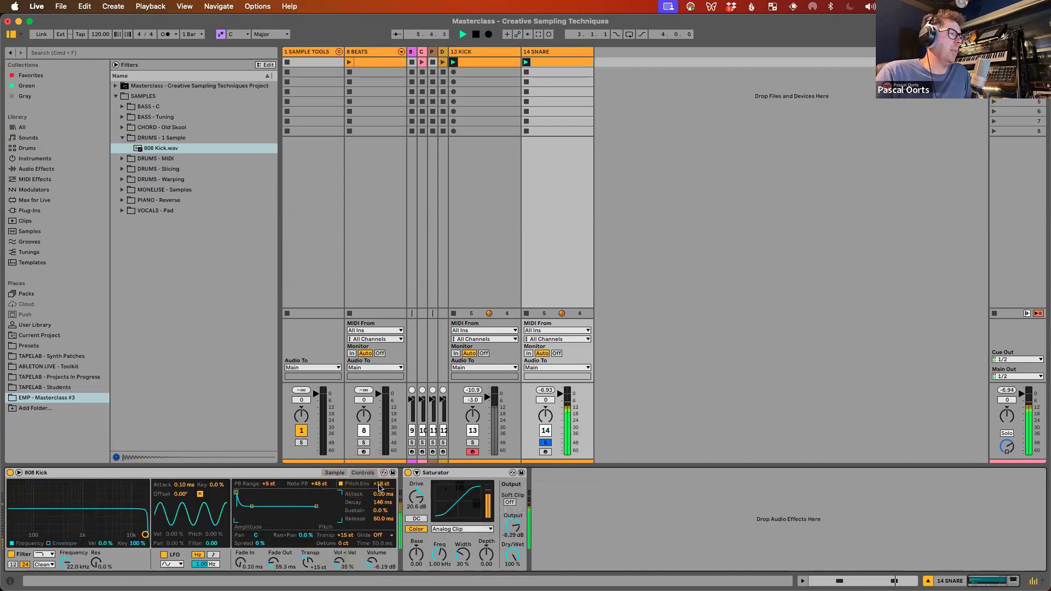
drag(381, 483, 378, 506)
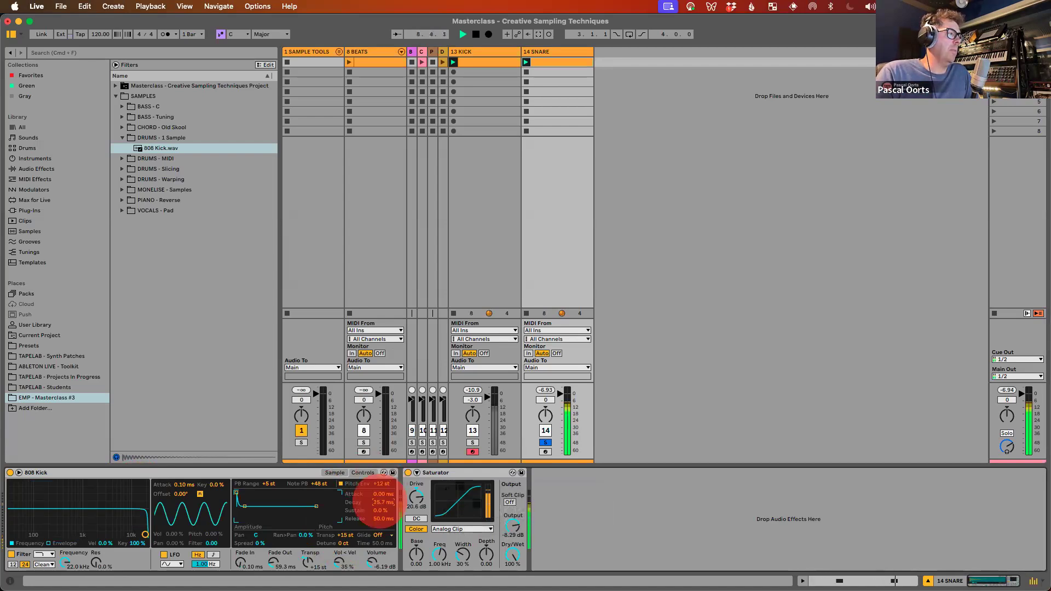
drag(377, 501, 378, 504)
click(381, 483)
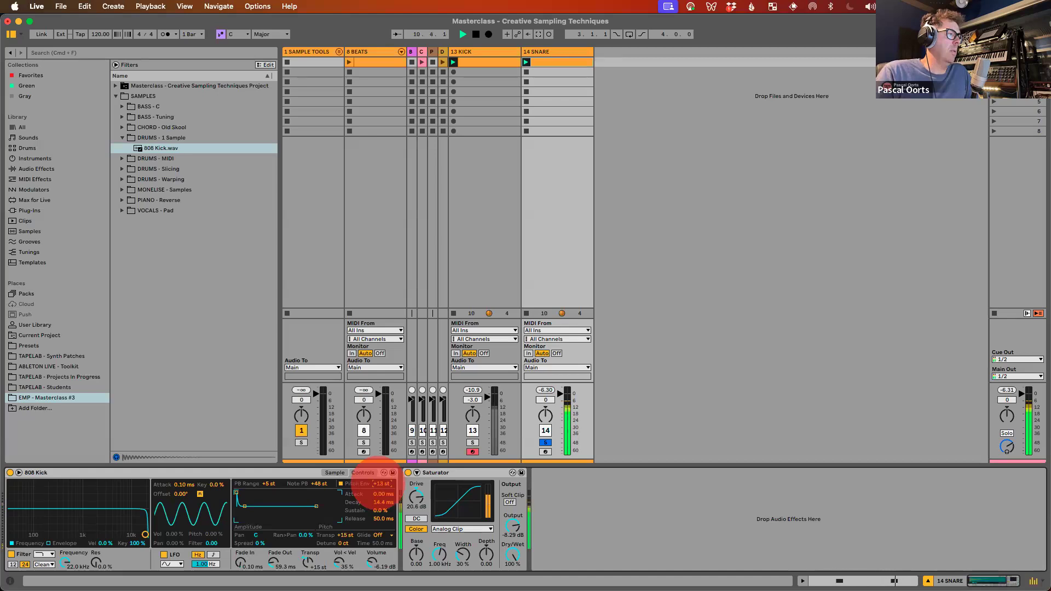
drag(377, 484, 377, 482)
key(space)
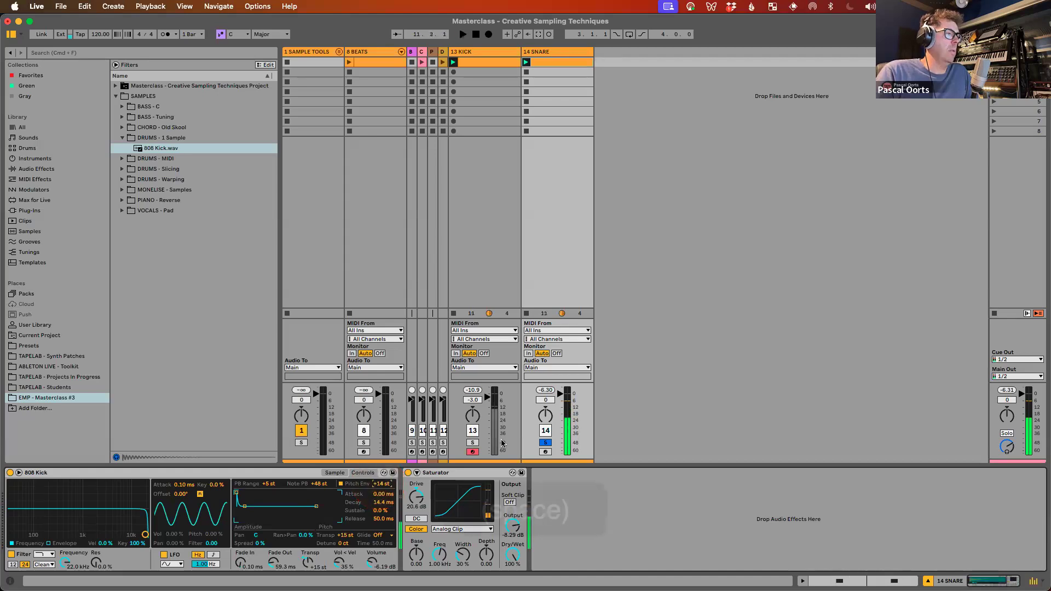
Step: Unsolo the SNARE track and set its pitch envelope amount to +12 st while playing it with the kick
click(545, 442)
key(space)
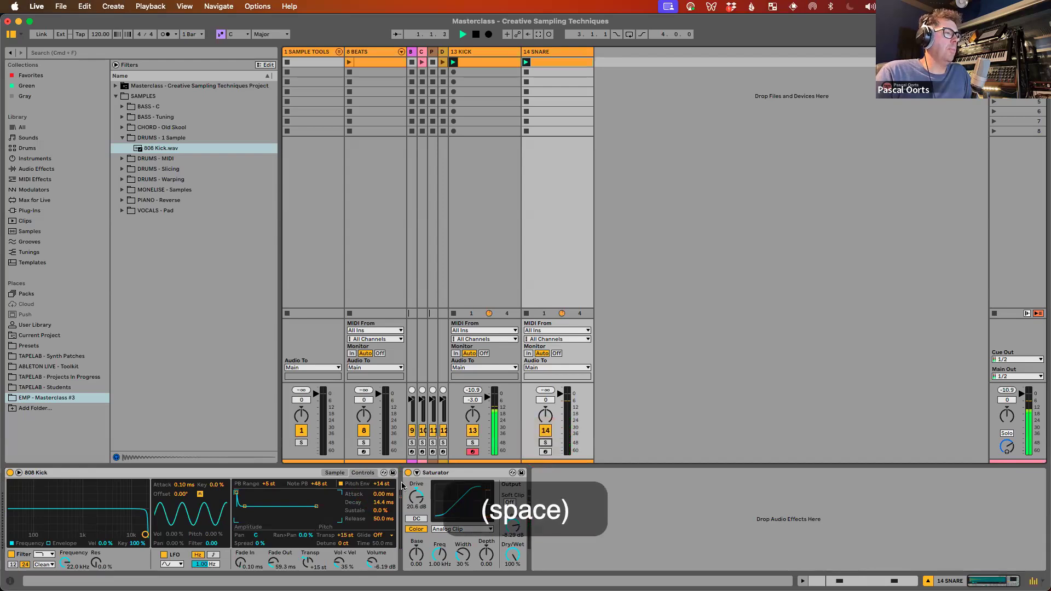
click(381, 484)
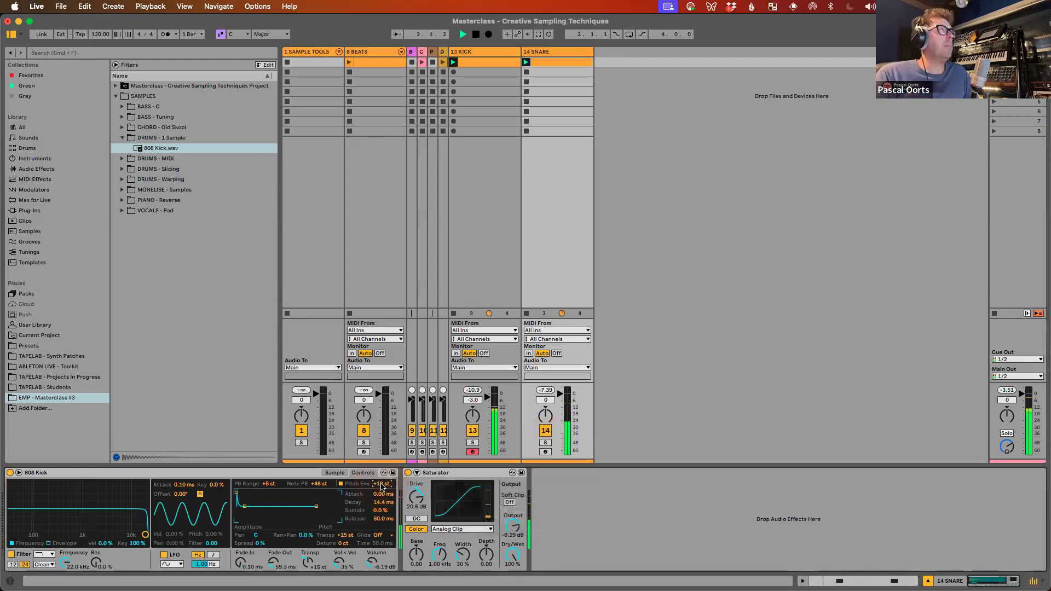
key(space)
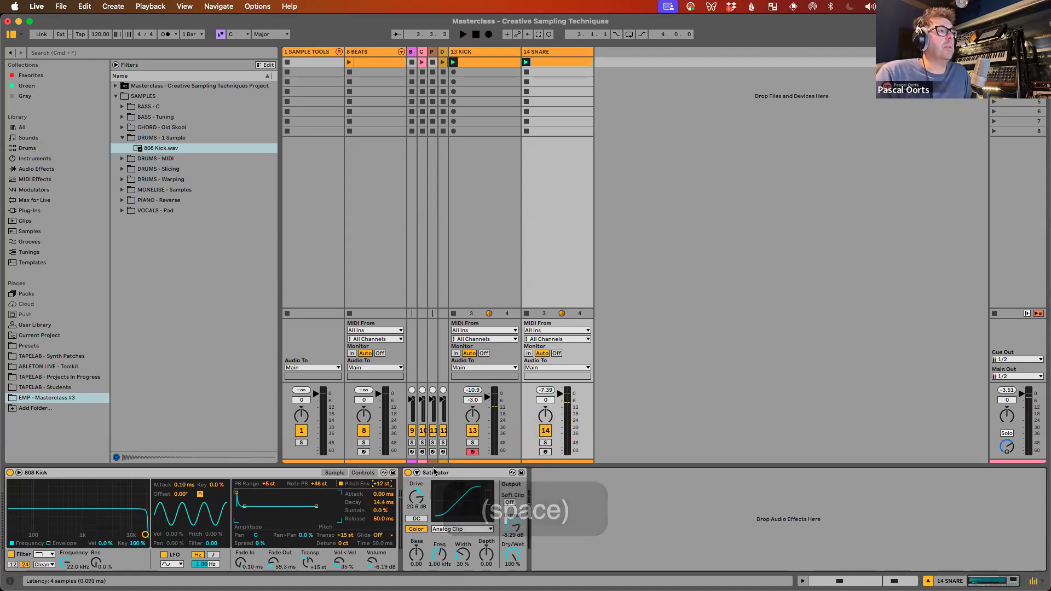
Step: Return to the snare Simpler's sample view and play the kick and snare together
click(335, 473)
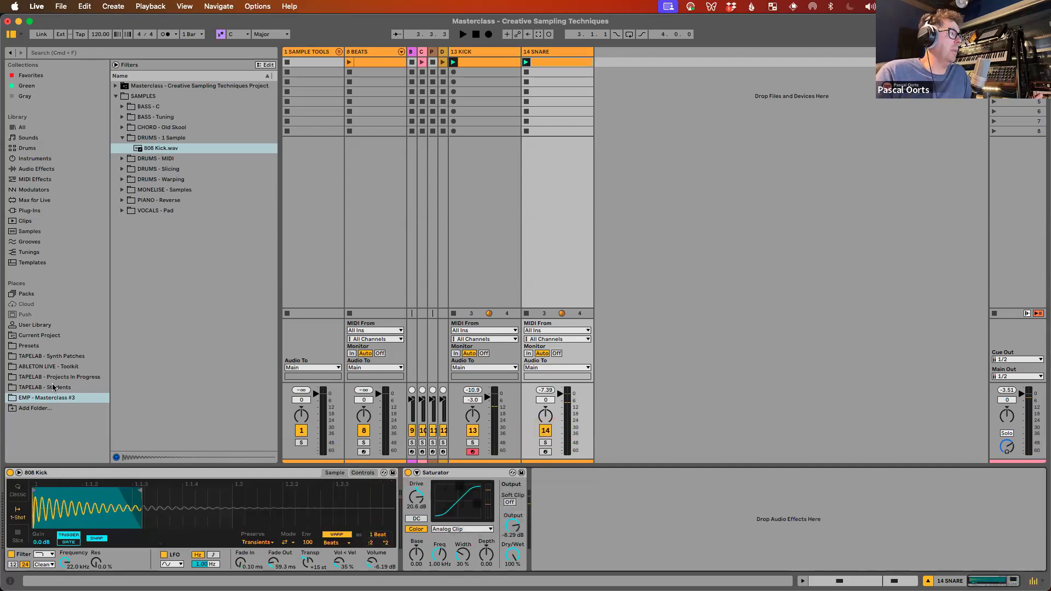
click(185, 147)
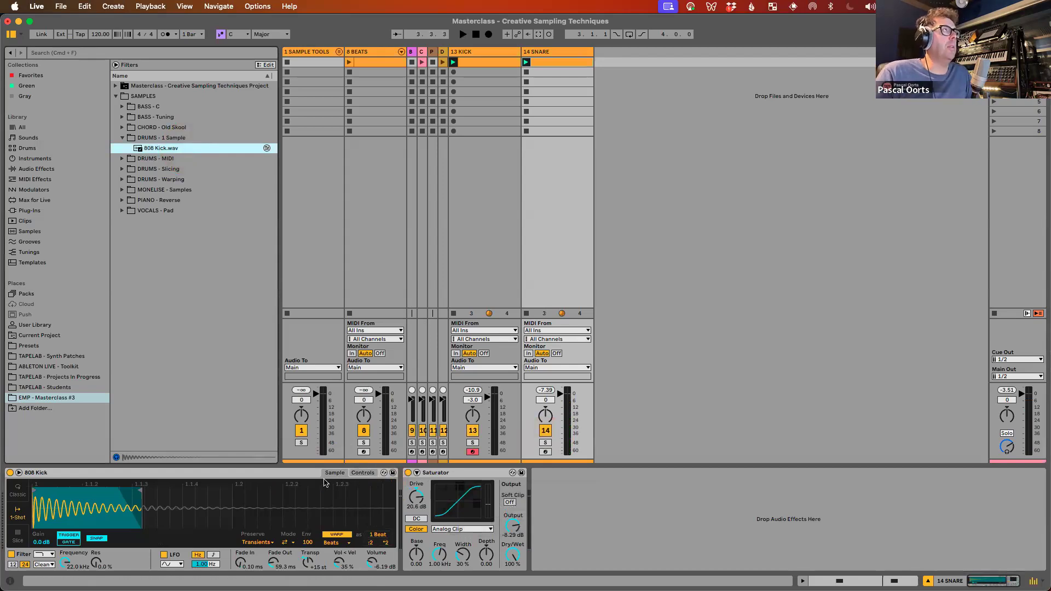
click(272, 473)
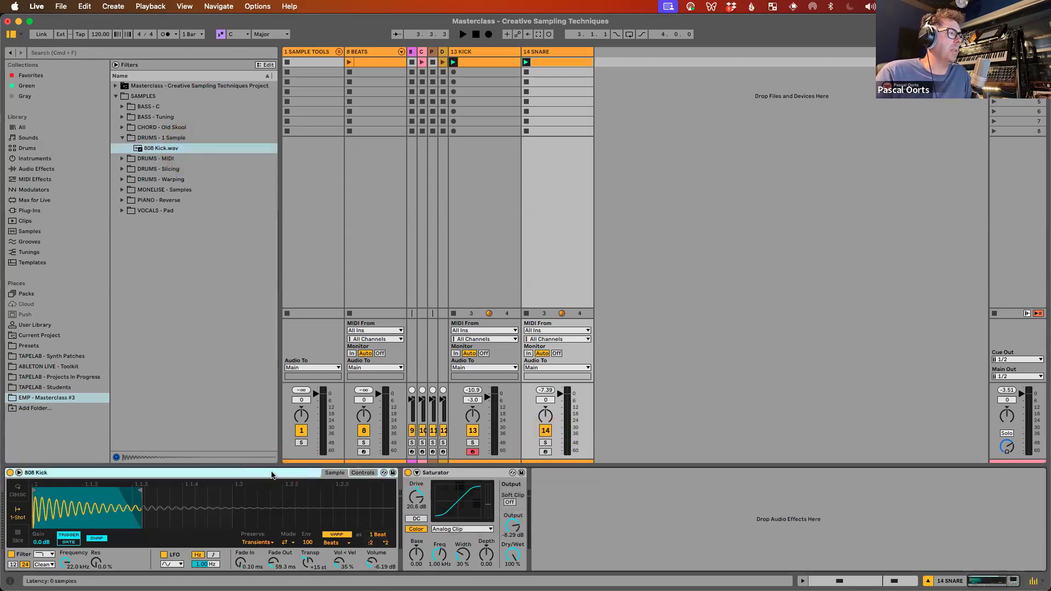
key(space)
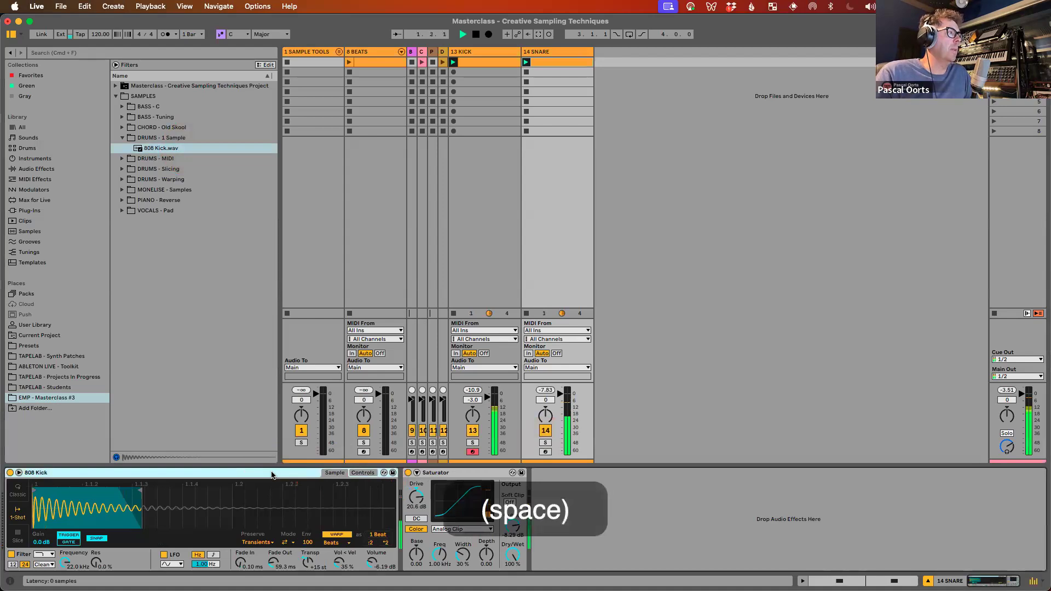
key(space)
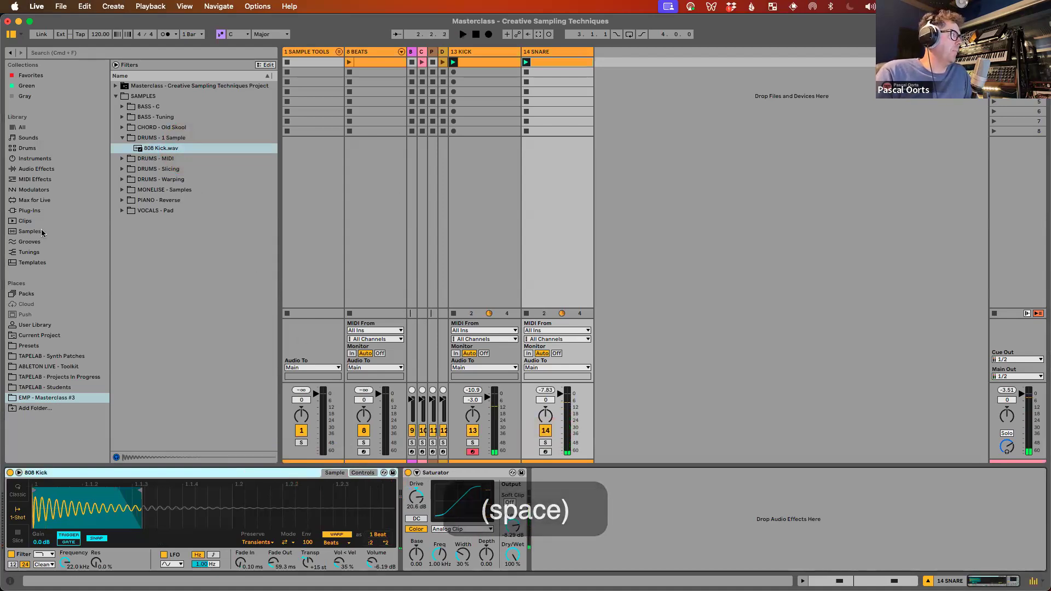
Step: Add a Reverb after the Saturator on the SNARE track and set its Dry/Wet to 26 % during playback
click(36, 169)
drag(136, 309, 585, 515)
key(space)
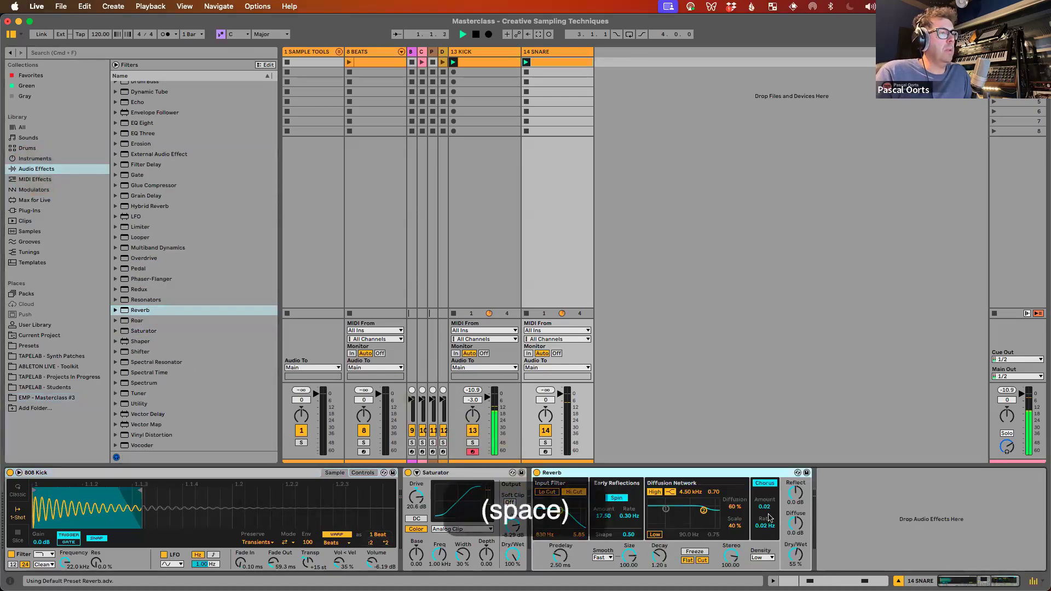
drag(799, 559, 794, 561)
key(space)
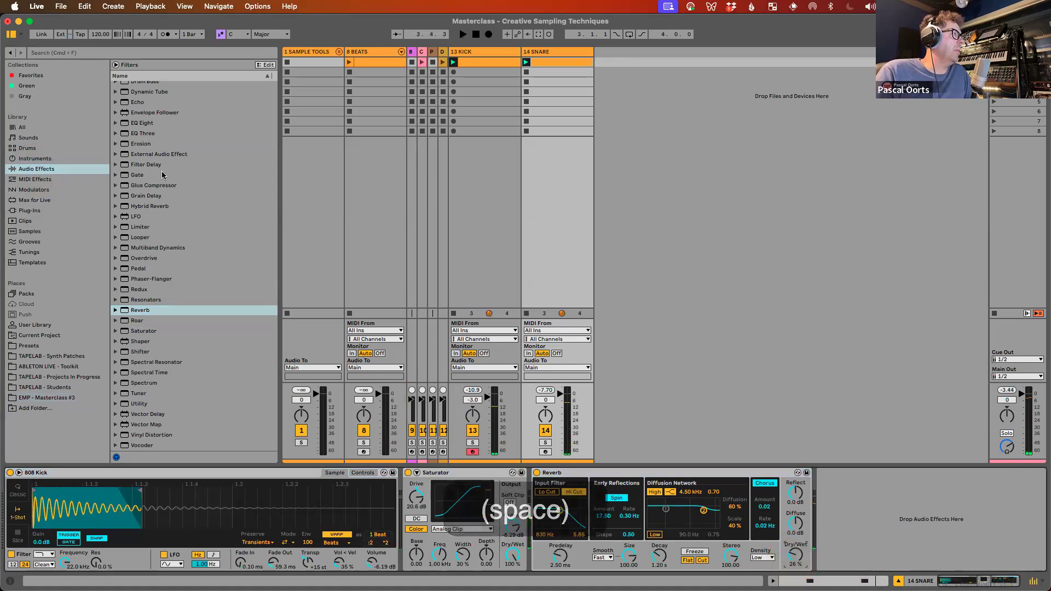
Step: Insert an Auto Filter between the Saturator and the Reverb on the SNARE track
scroll(146, 163, up, 5)
drag(145, 116, 538, 527)
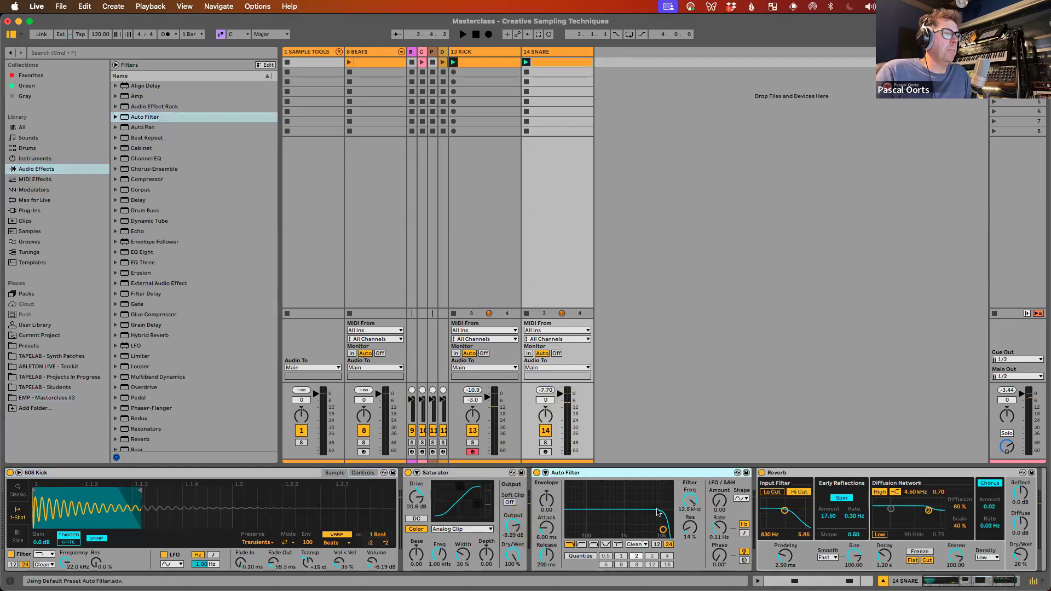
Step: Switch the SNARE track's Auto Filter to high-pass, set its frequency to 238 Hz and play the kick and snare
click(583, 546)
mouse_move(686, 501)
mouse_down()
mouse_move(686, 537)
mouse_move(688, 496)
mouse_up()
key(space)
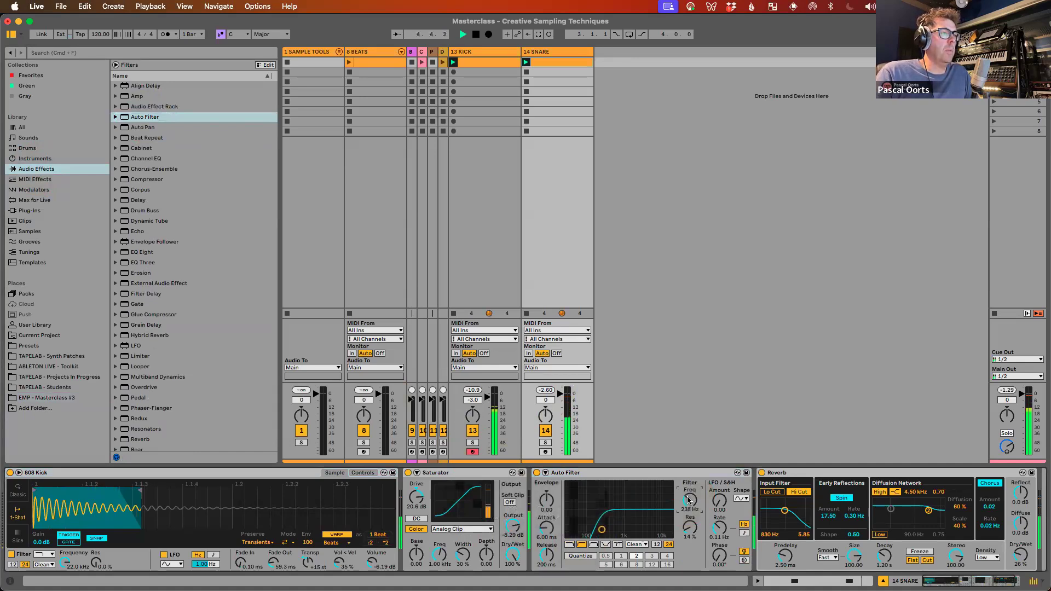
key(space)
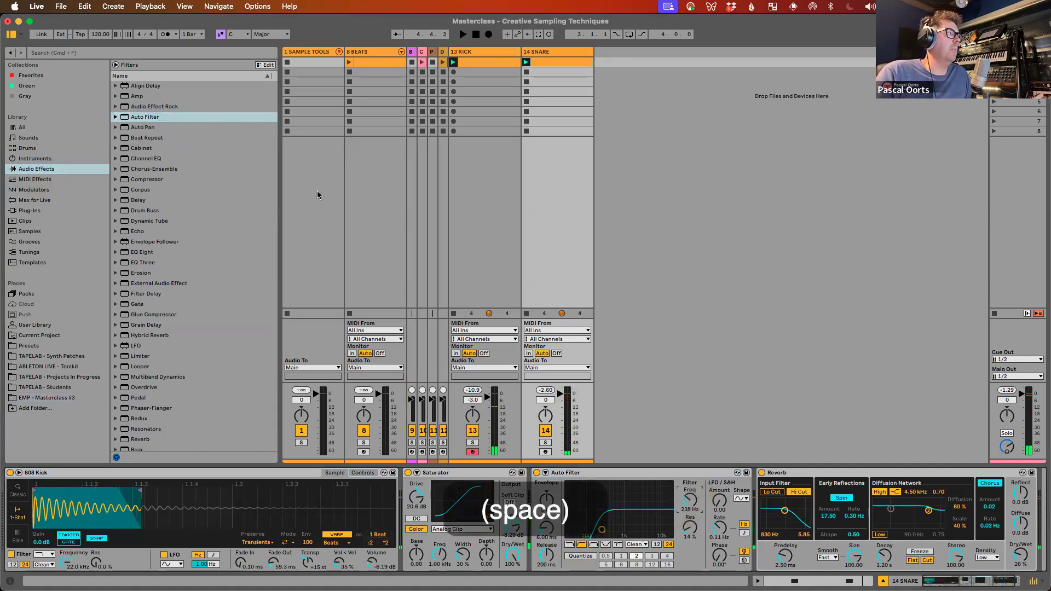
Step: Show the source sample 808 Kick.wav in the EMP - Masterclass #3 folder and select the snare's Simpler
click(70, 397)
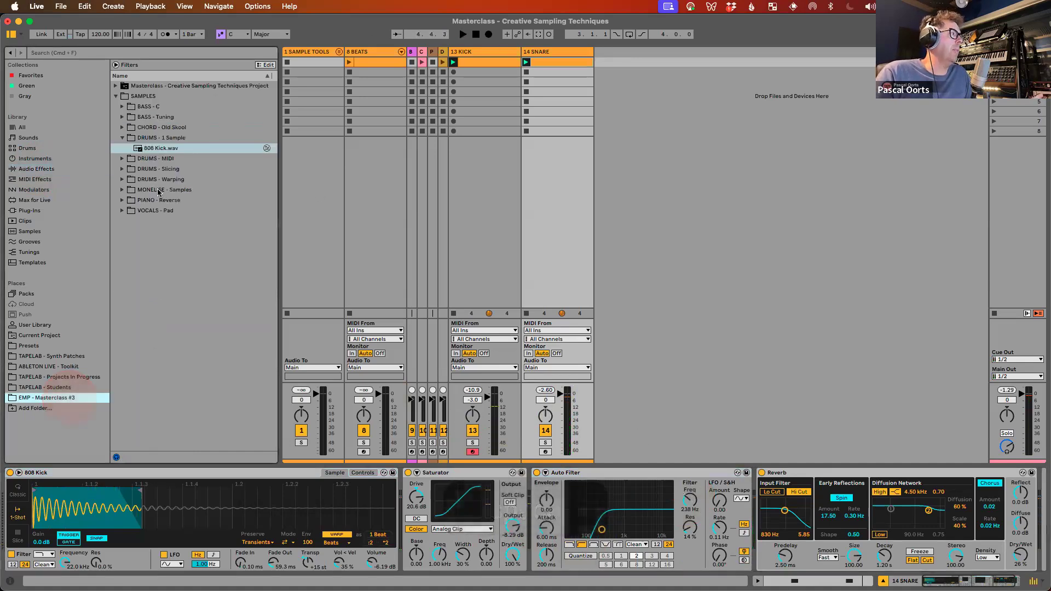
click(184, 149)
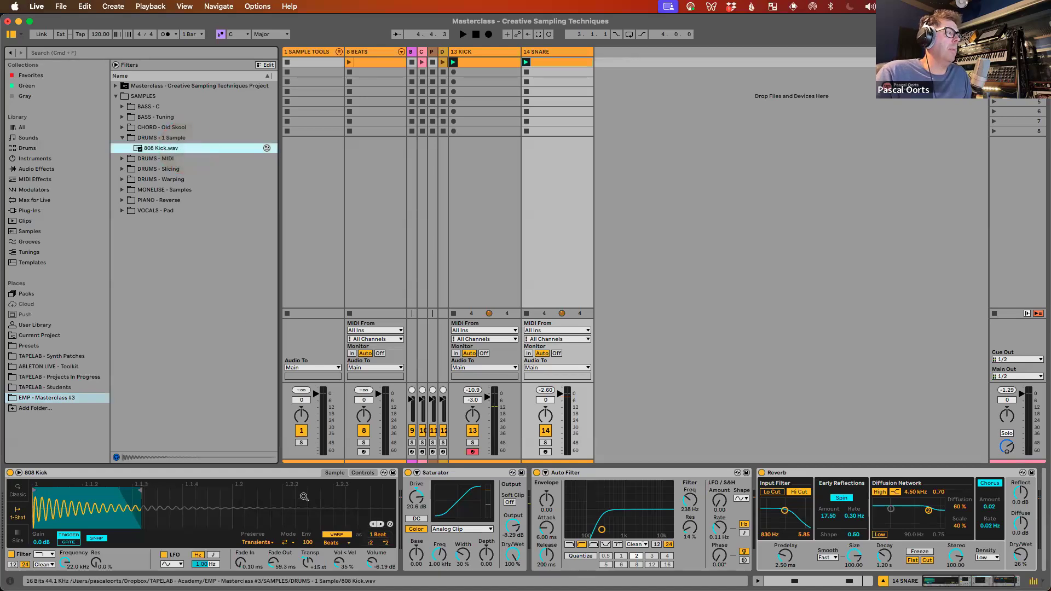
click(295, 473)
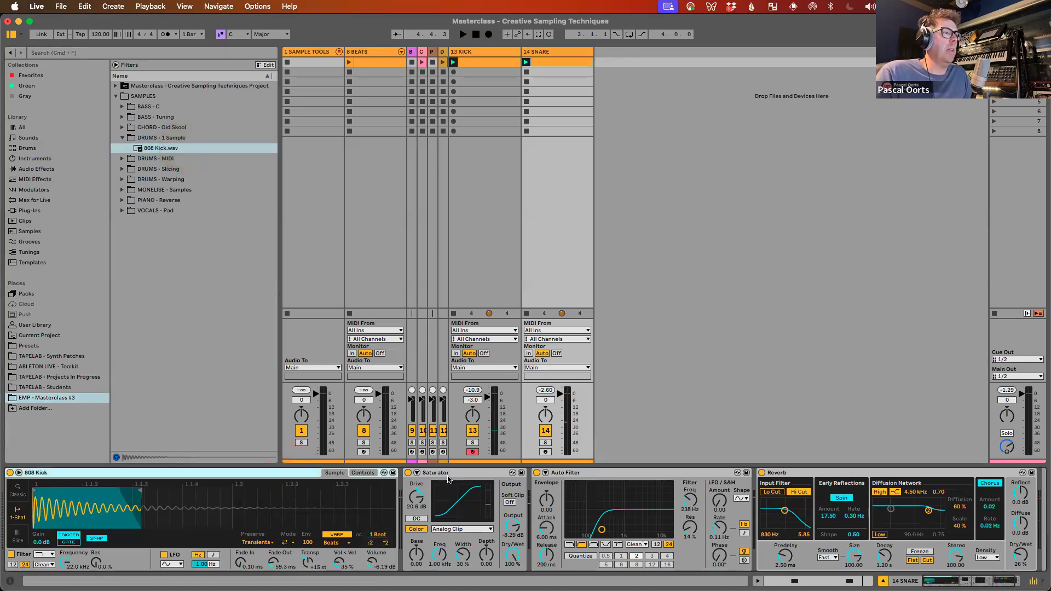
Step: Duplicate the SNARE track and rename the copy HIHAT
click(570, 51)
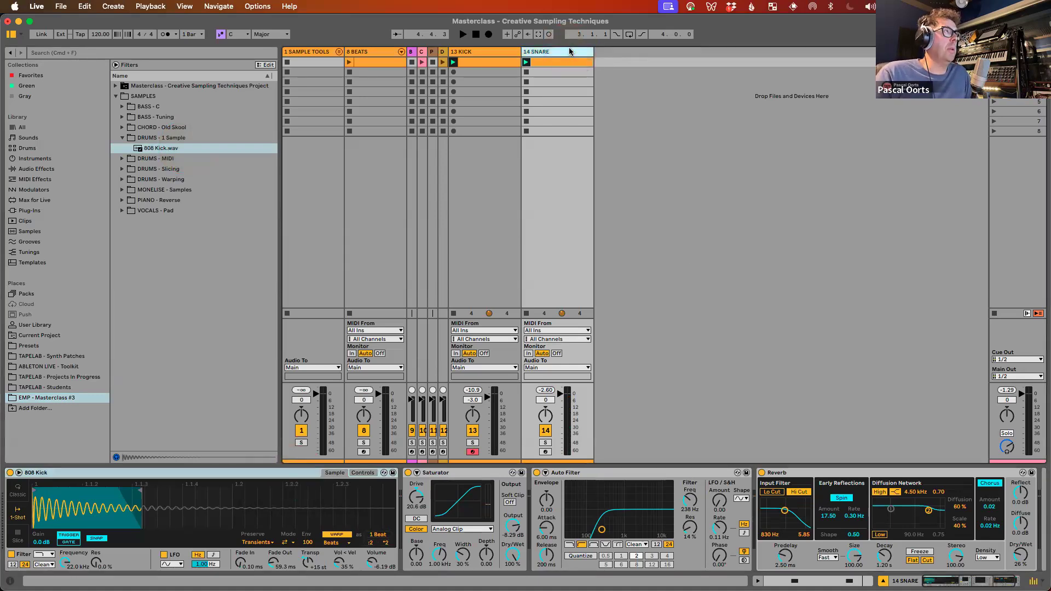
key(cmd+d)
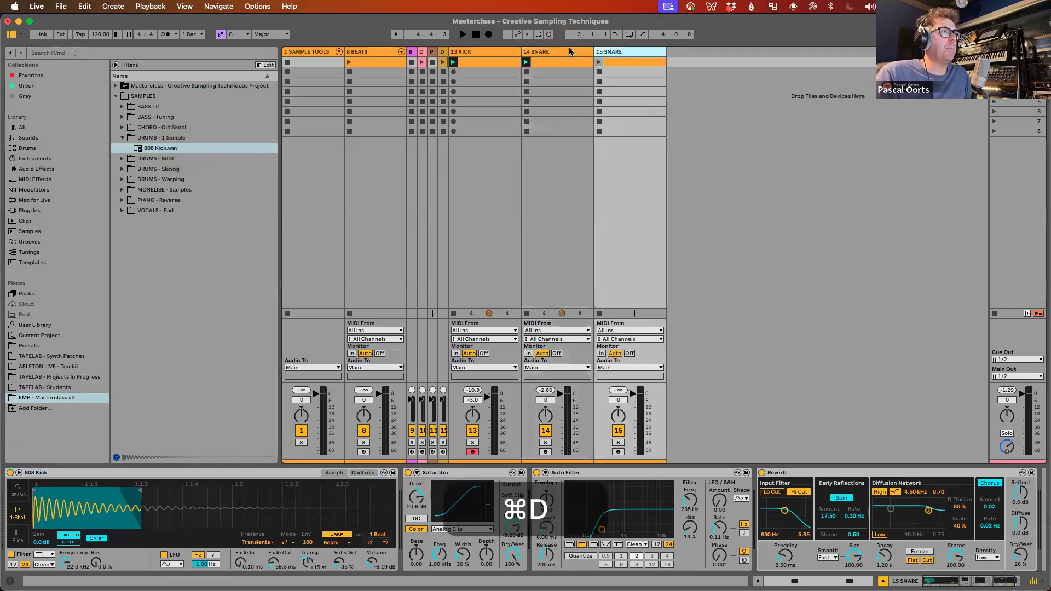
key(cmd+r)
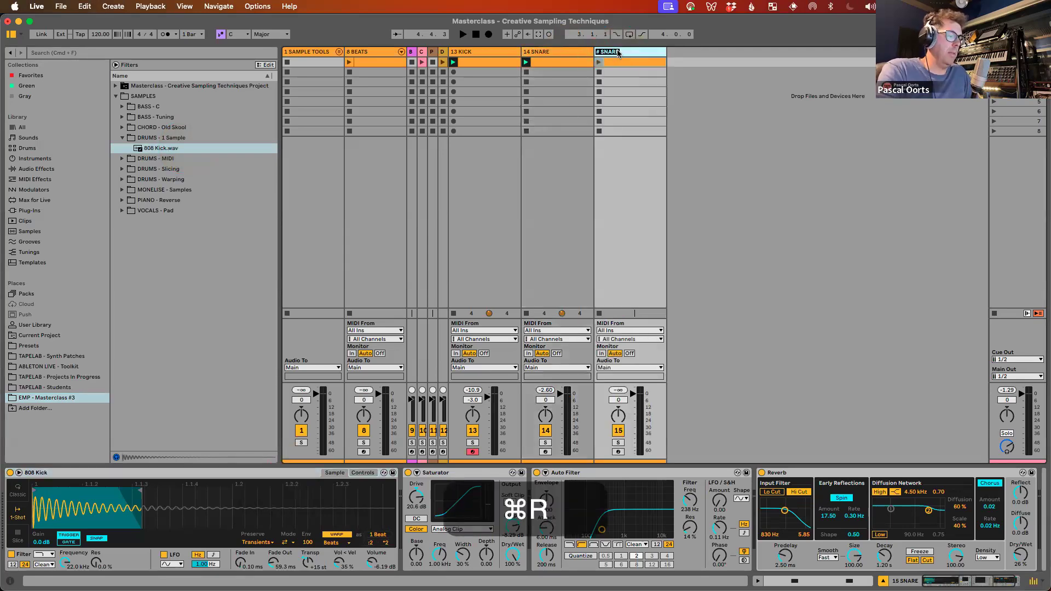
text(# HIHAT)
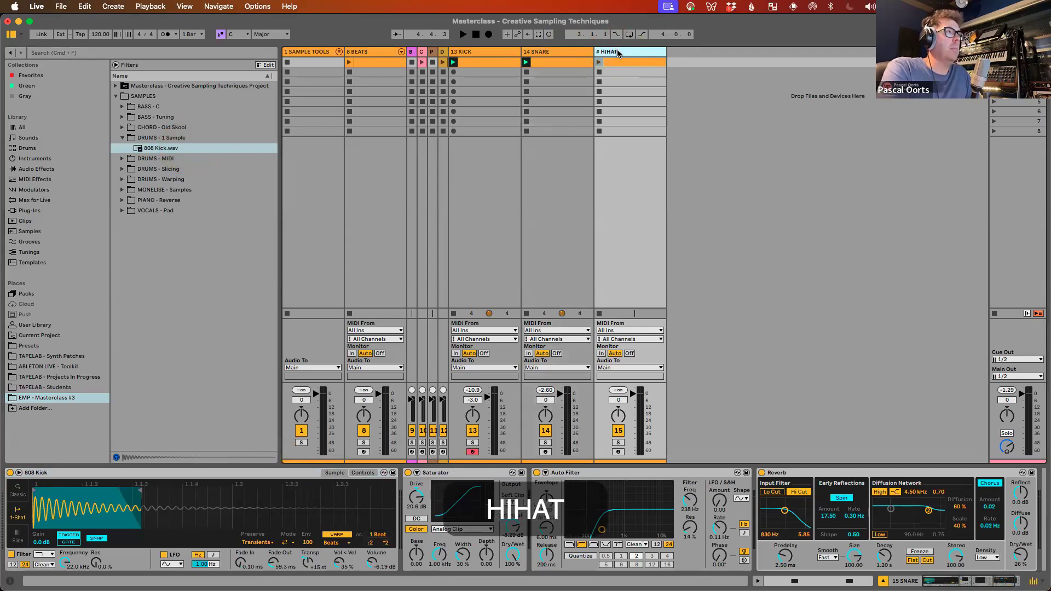
key(Return)
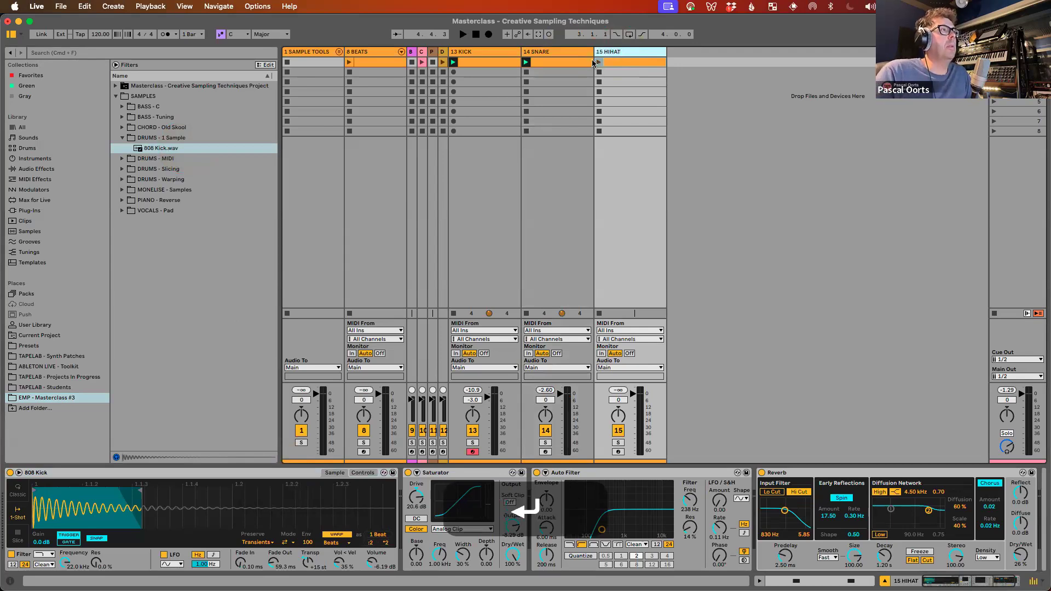
Step: Open the HIHAT clip and shift its two C3 notes two sixteenths earlier, to 1.1.3 and 1.3.3
key(space)
click(621, 62)
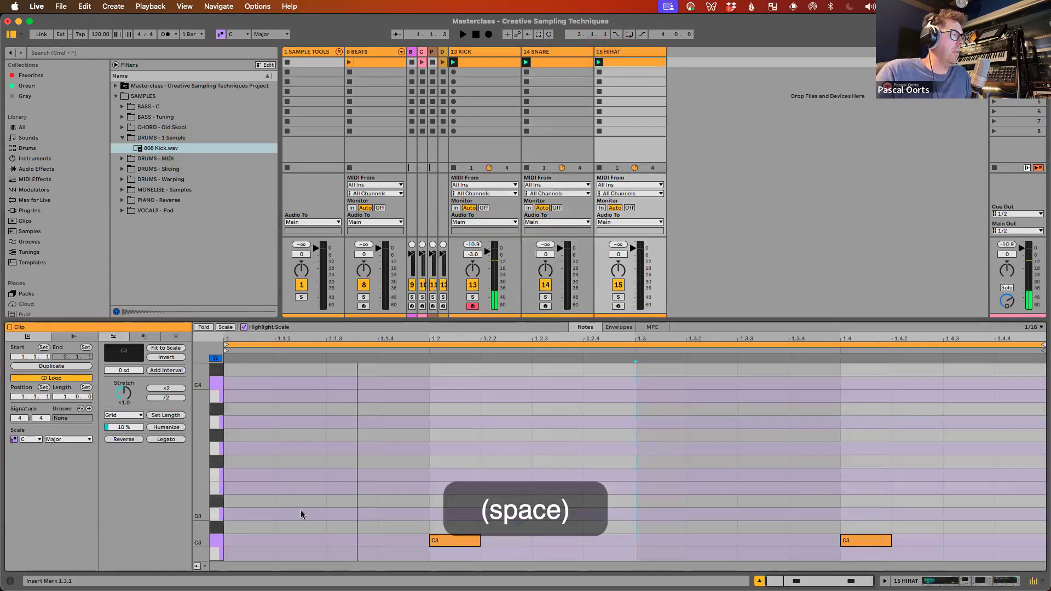
click(217, 541)
key(Left)
key(Left)
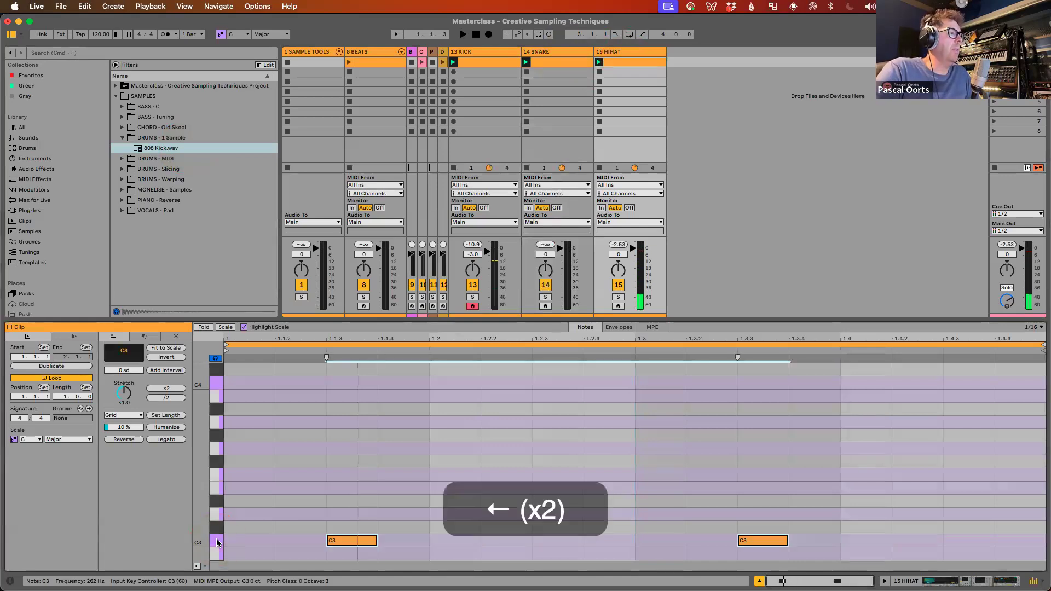
Step: Copy the hi-hat notes to 1.2.3 and 1.4.3, and add further C3 notes at 1.2.2 and 1.4.2
drag(351, 540, 555, 543)
click(503, 542)
click(502, 542)
double_click(926, 542)
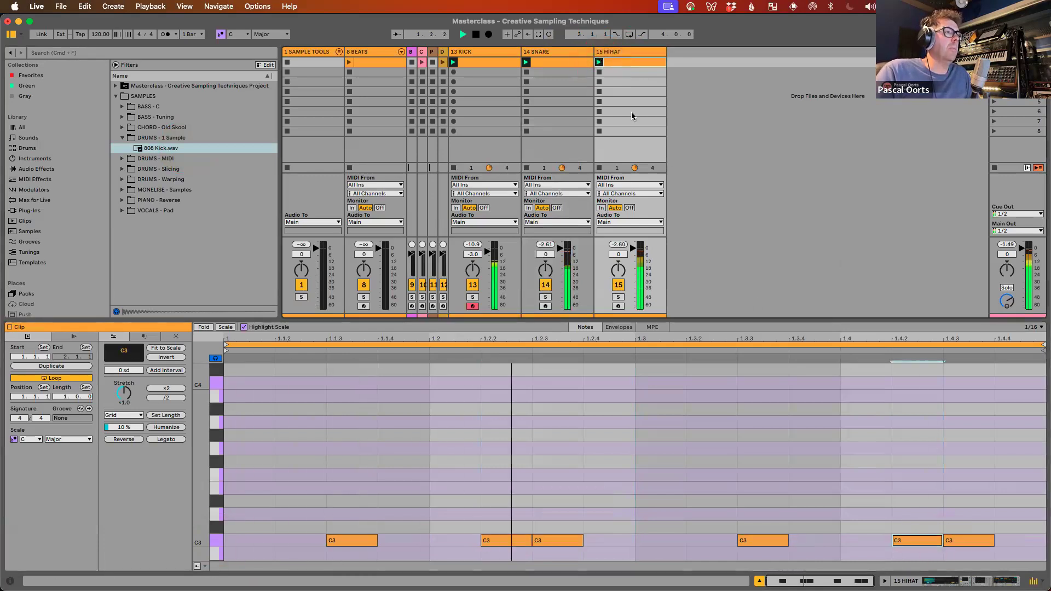
Step: Solo the HIHAT track and show its device chain
key(space)
click(617, 297)
click(629, 52)
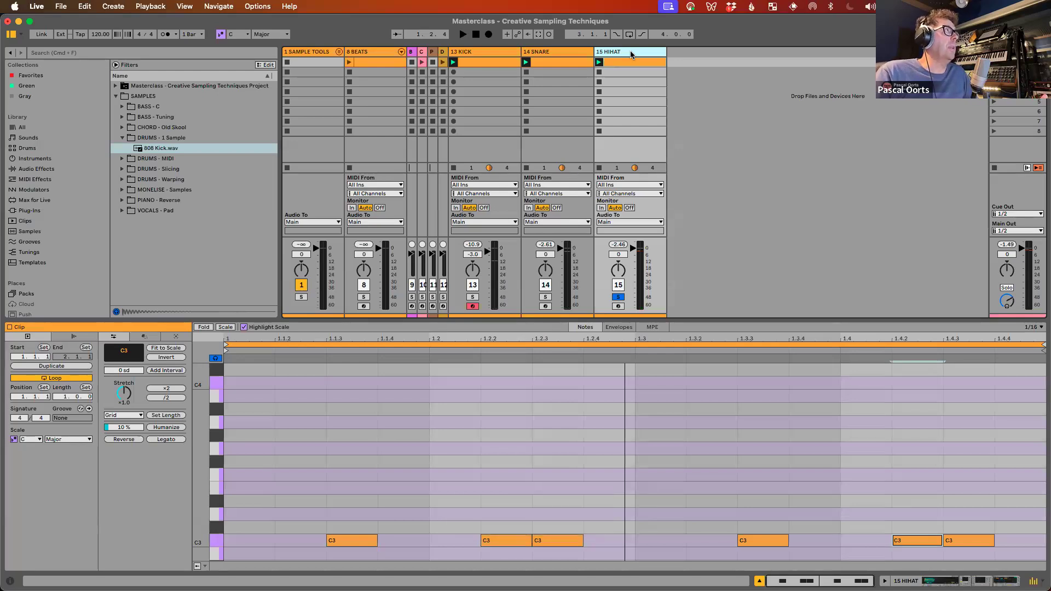
double_click(633, 51)
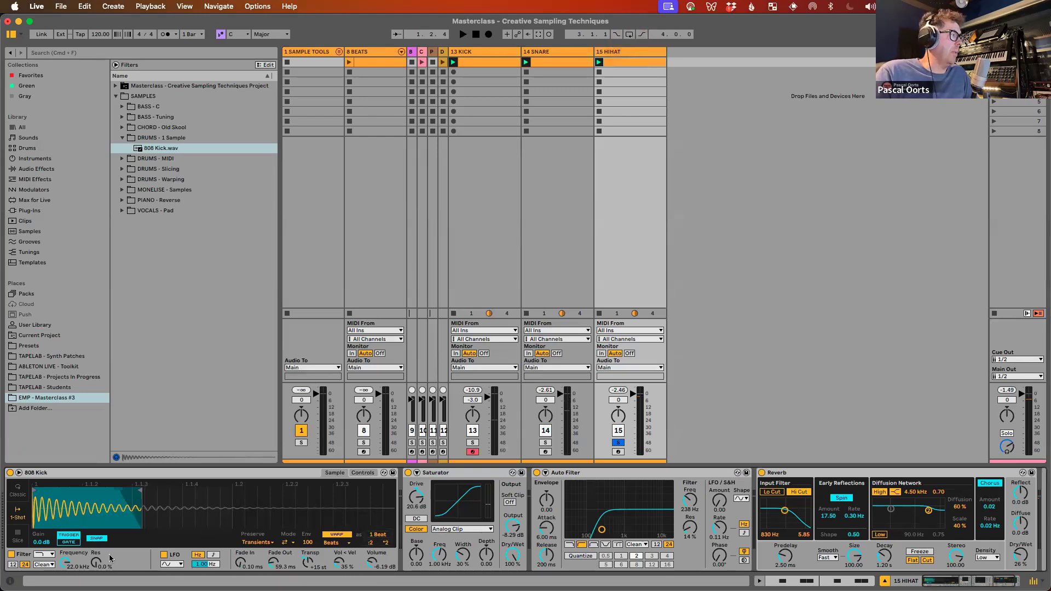
Step: Set the hi-hat Simpler's filter to high-pass with a frequency of 1.06 kHz while playing it
click(43, 555)
click(43, 515)
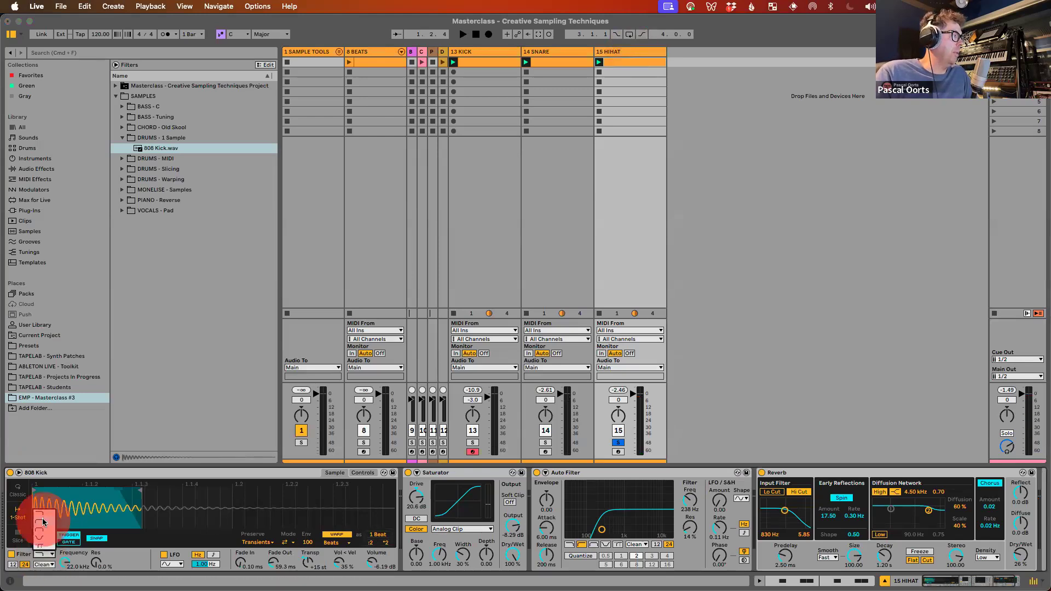
key(space)
drag(64, 562, 64, 566)
key(space)
key(space)
key(space)
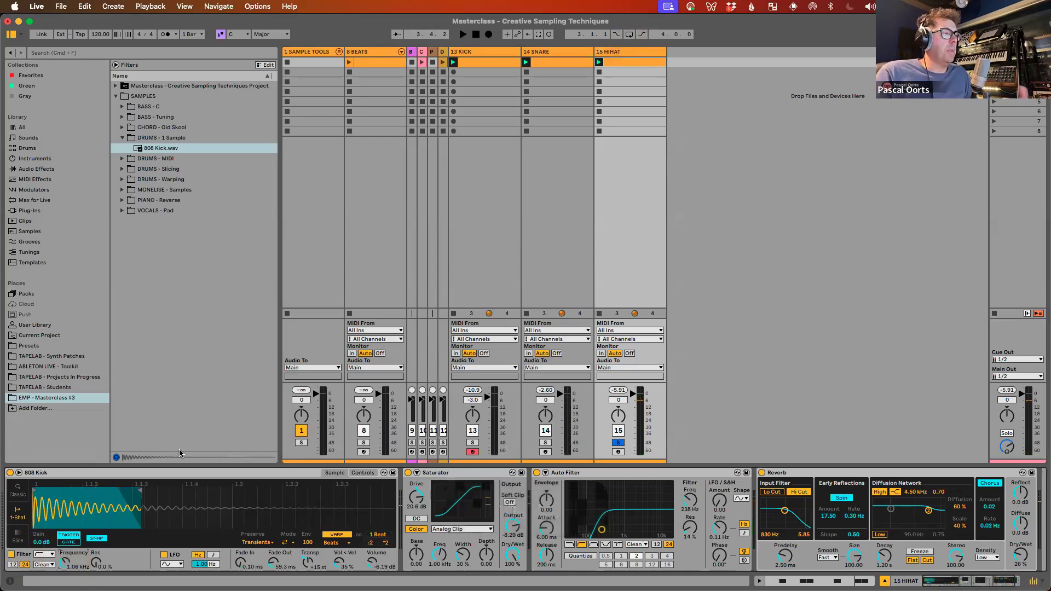
Step: Change the hi-hat Simpler's warp mode to Texture and set its grain size to 2.00 during playback
click(338, 543)
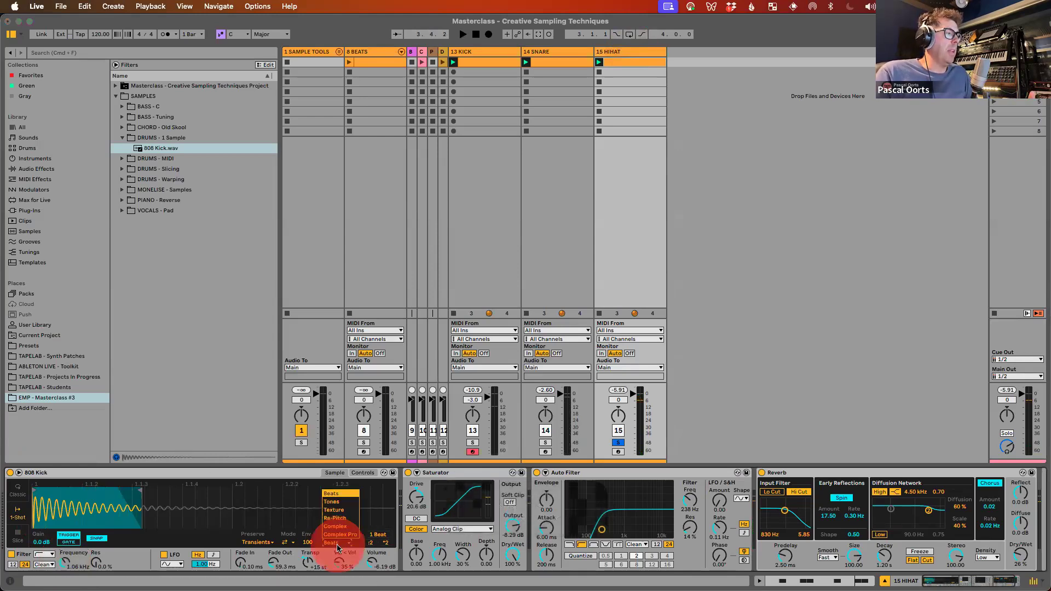
click(341, 510)
key(space)
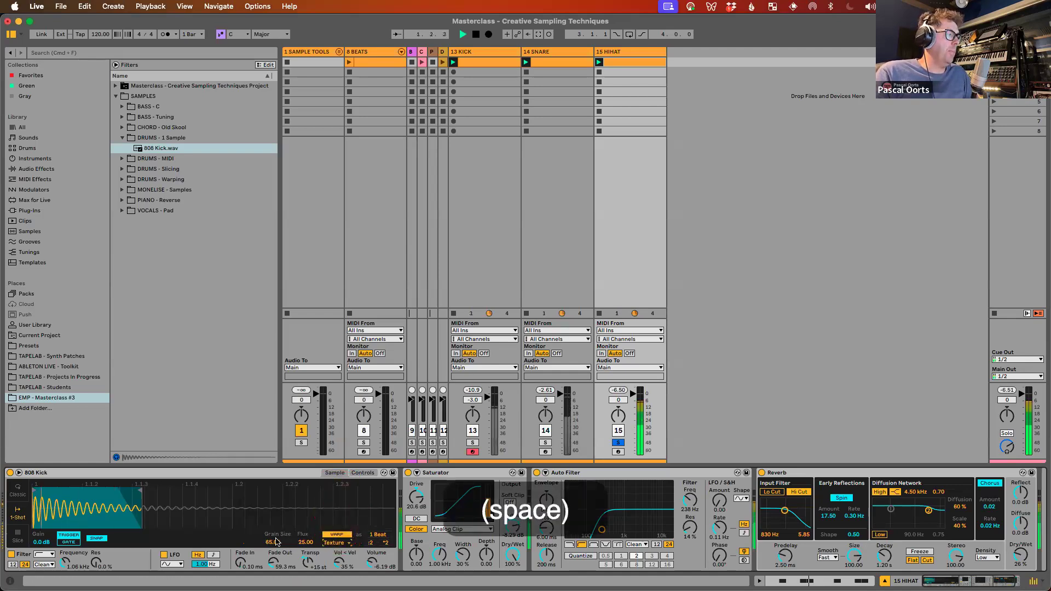
drag(273, 541, 275, 542)
key(space)
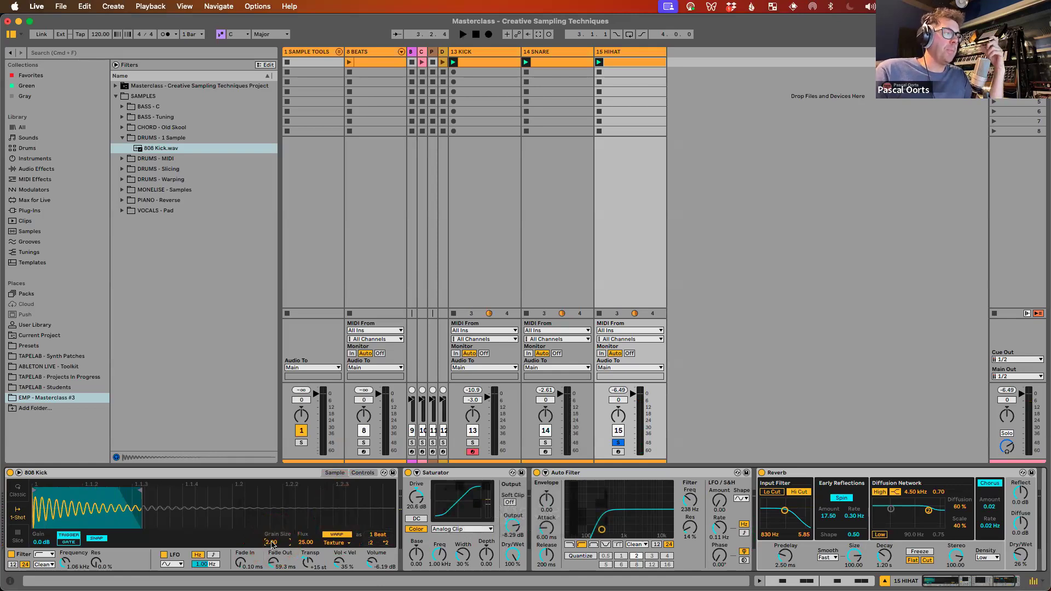
Step: Try larger Texture grain sizes and return to 2.00, comparing the hi-hat sound in playback
drag(272, 543, 272, 542)
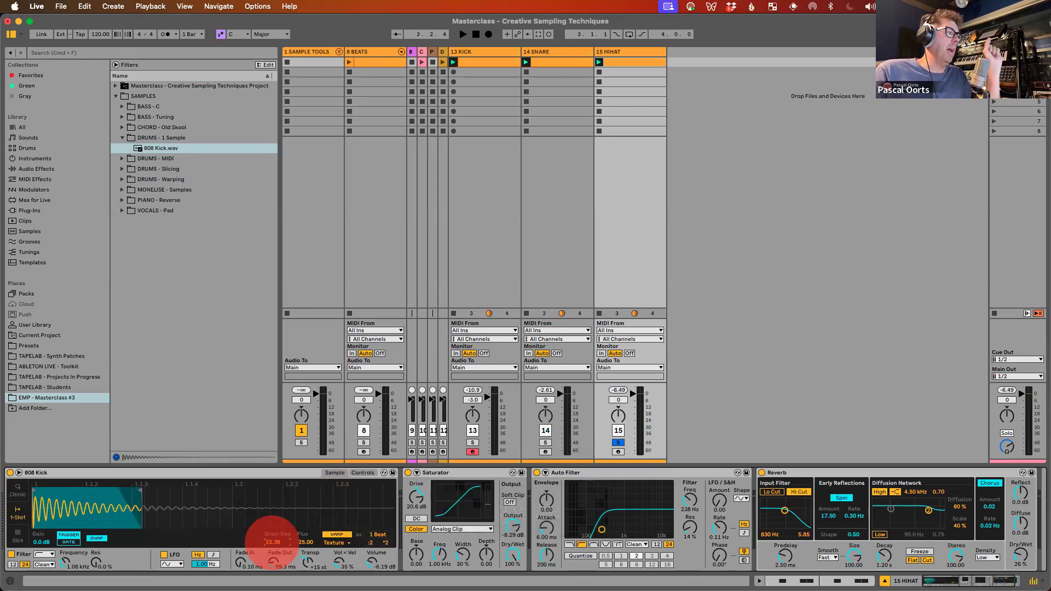
drag(272, 545, 272, 558)
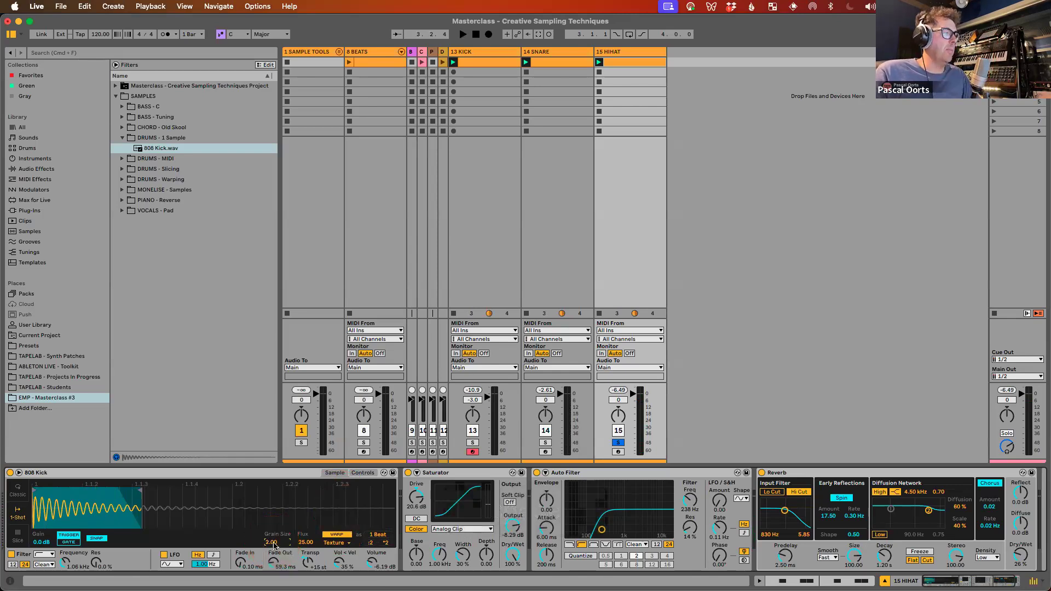
key(space)
drag(272, 544, 273, 546)
key(space)
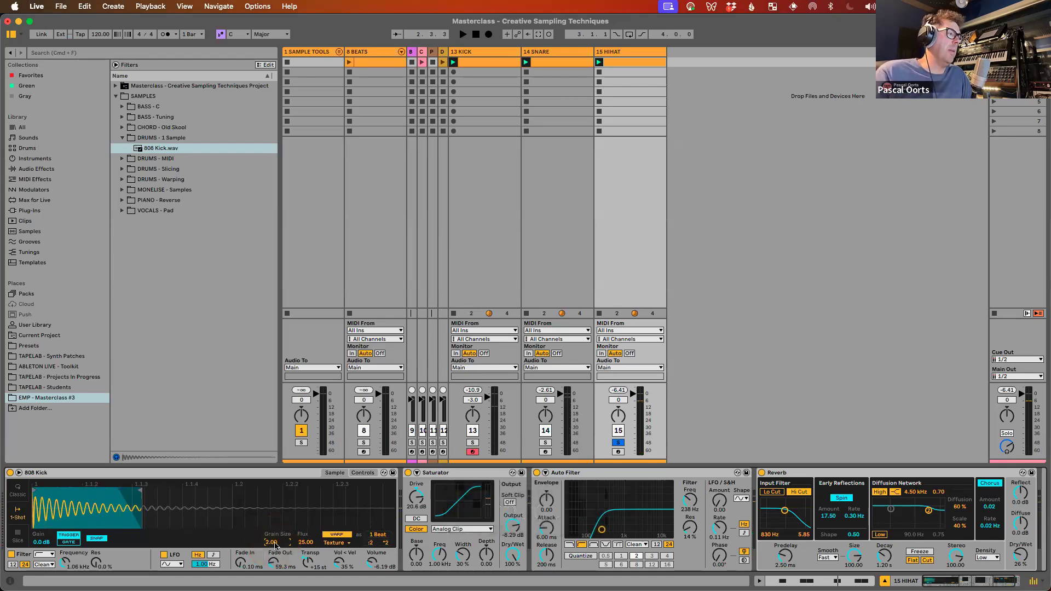
key(space)
drag(275, 543, 276, 543)
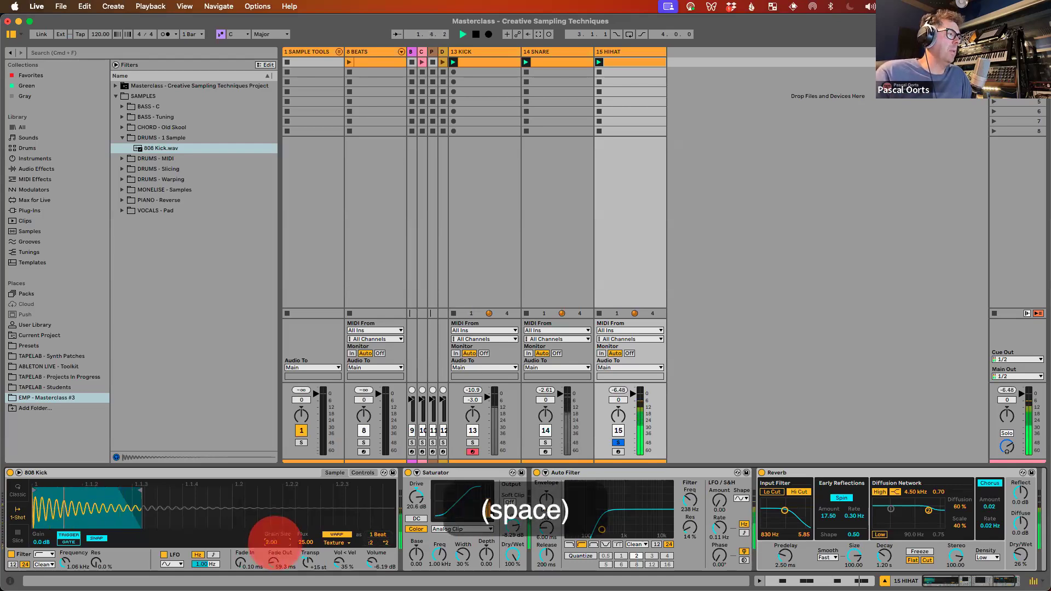
Step: Shorten the hi-hat sample by moving its end to about 1.1.2, then unsolo HIHAT and play all drums together
drag(139, 493, 80, 492)
key(space)
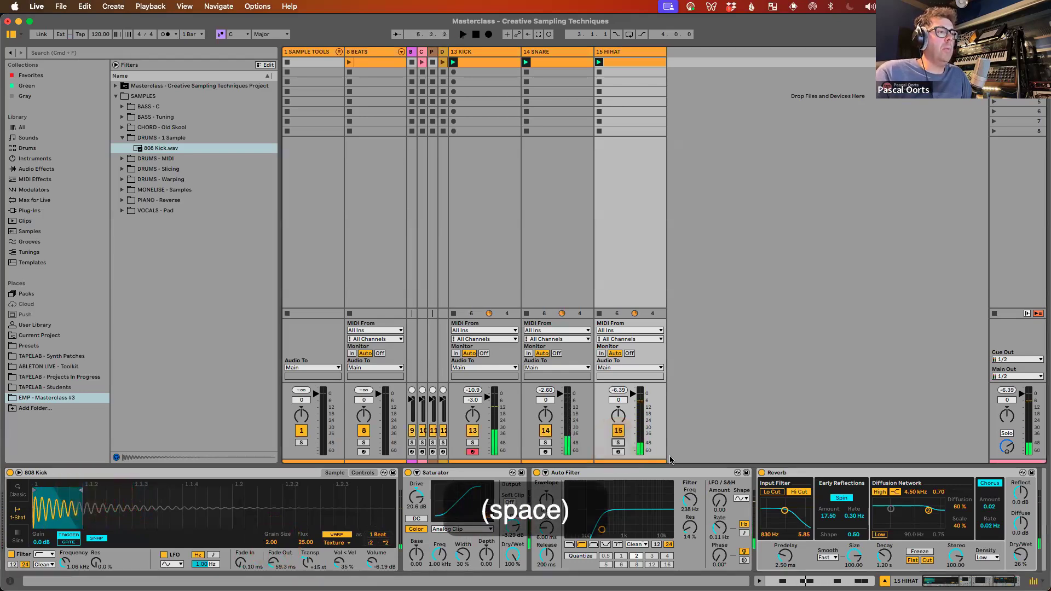
key(space)
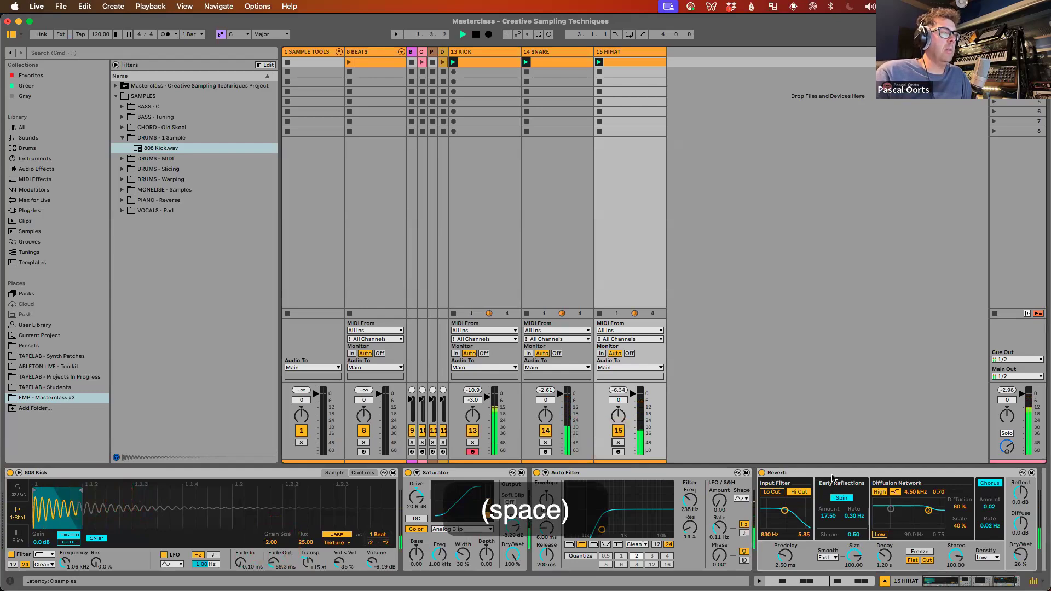
Step: Trim the hi-hat sample's start slightly later while playing it with the kick and snare
key(space)
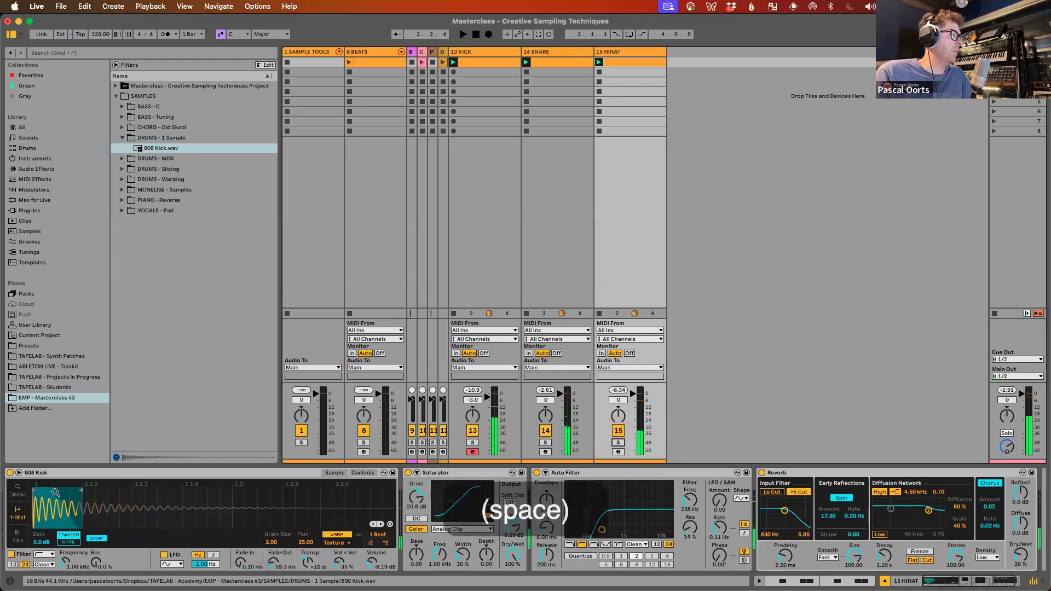
key(space)
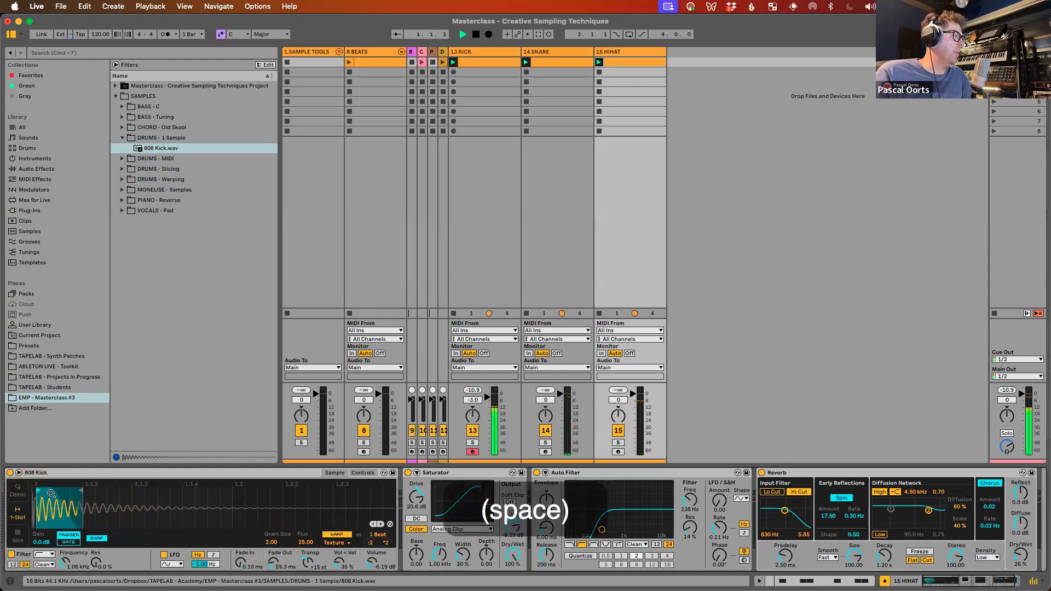
click(38, 490)
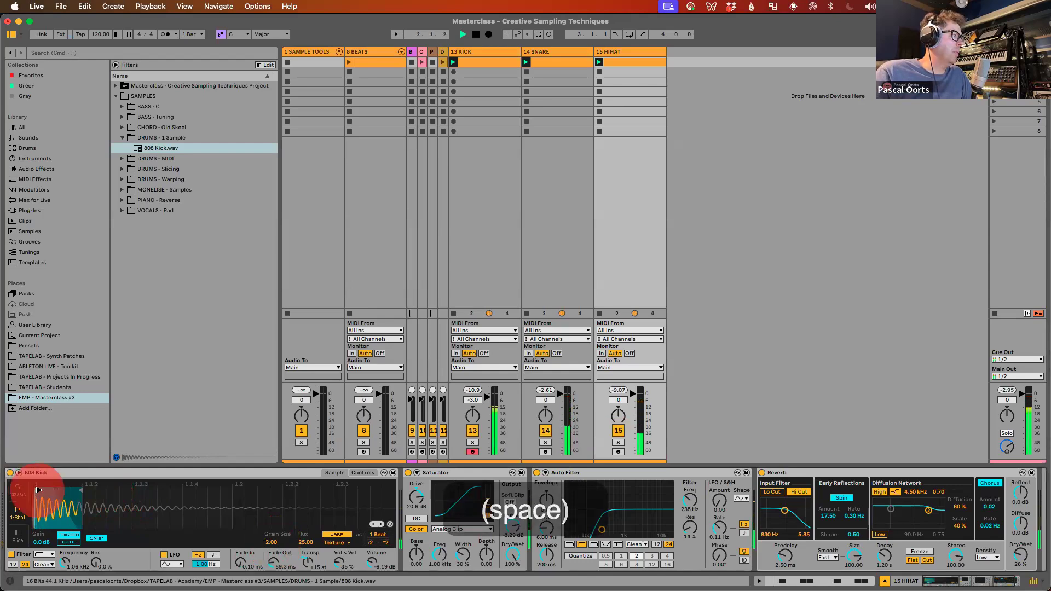
key(space)
Step: Delete the Reverb from the HIHAT track and solo the track during playback
click(816, 473)
key(BackSpace)
key(space)
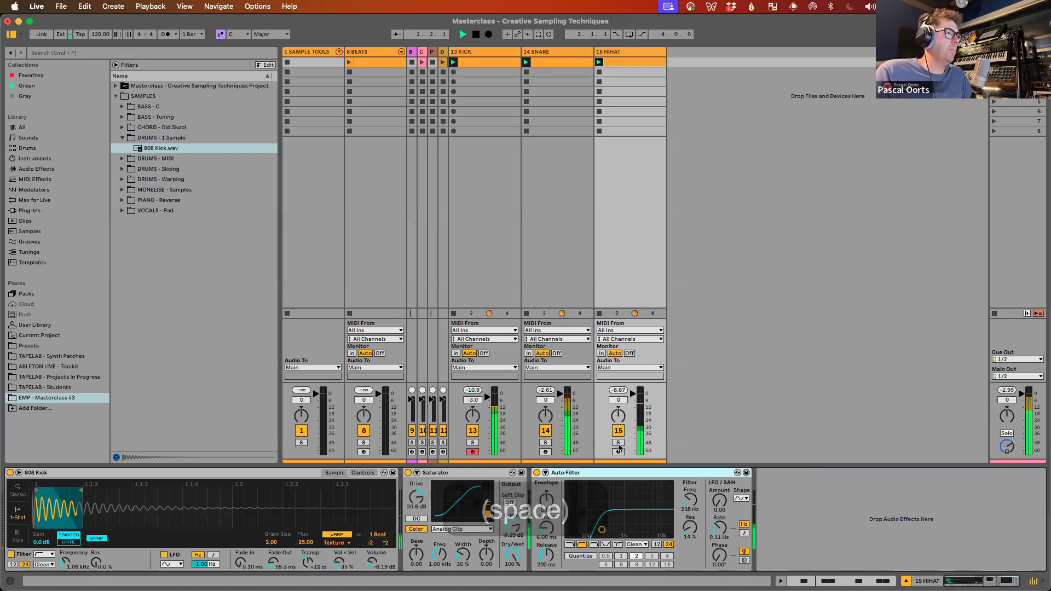
click(618, 442)
key(space)
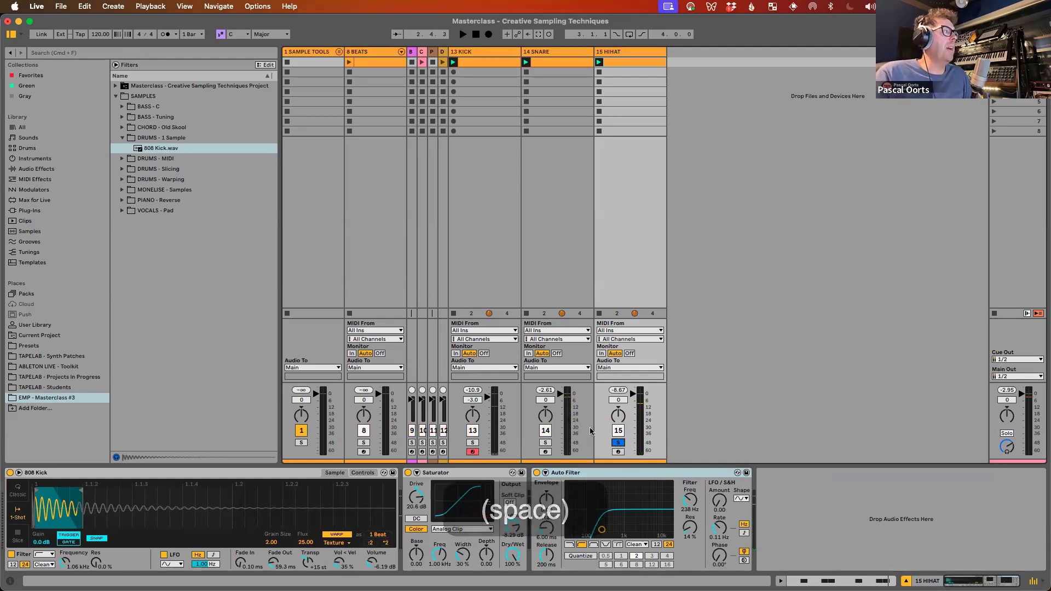
Step: Add an Erosion effect after the Auto Filter on the HIHAT track and set its mode to Wide Noise
click(44, 168)
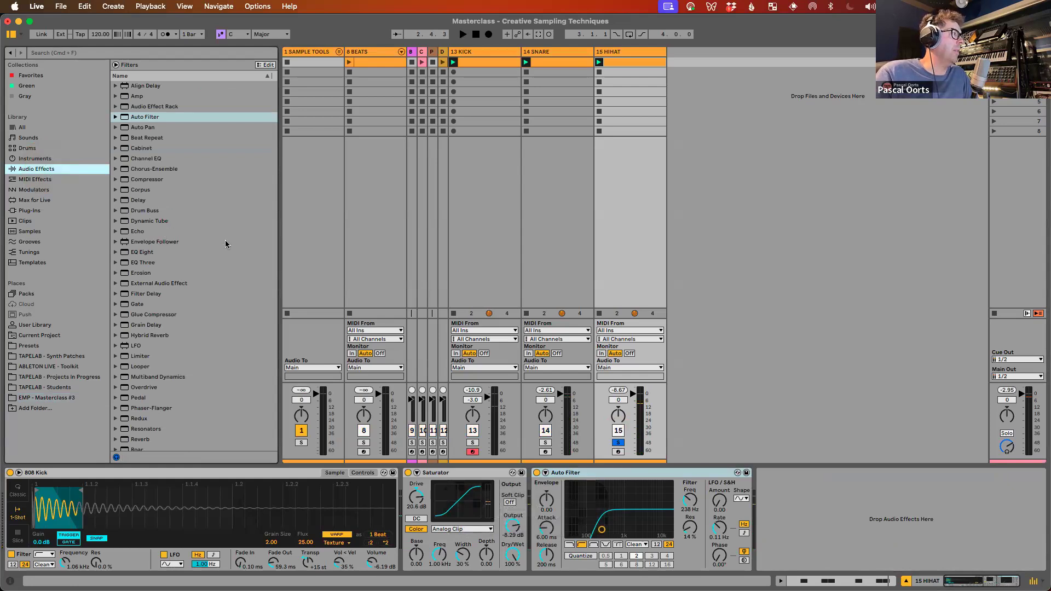
click(154, 274)
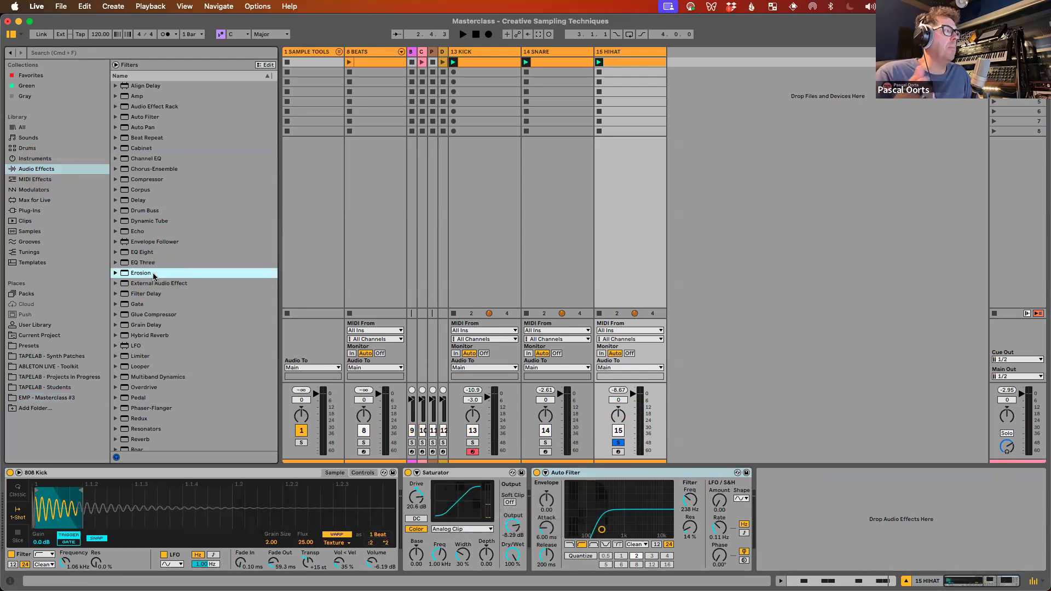
drag(147, 276, 800, 525)
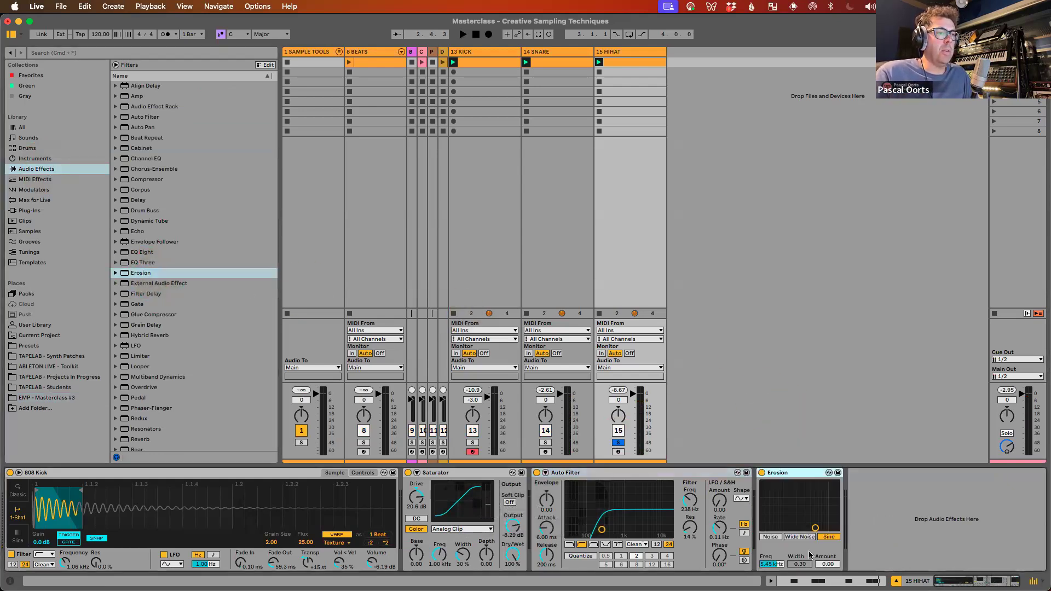
click(800, 537)
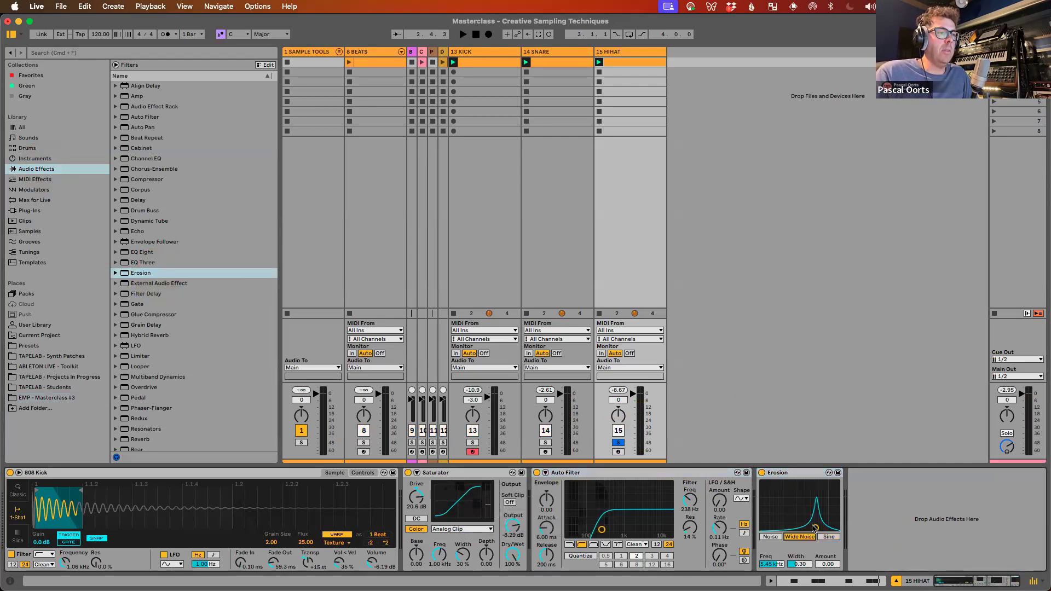
Step: Set the Erosion to about 2.66 kHz with amount 200 during playback, compare it bypassed, then unsolo HIHAT and stop
key(space)
drag(813, 529, 801, 482)
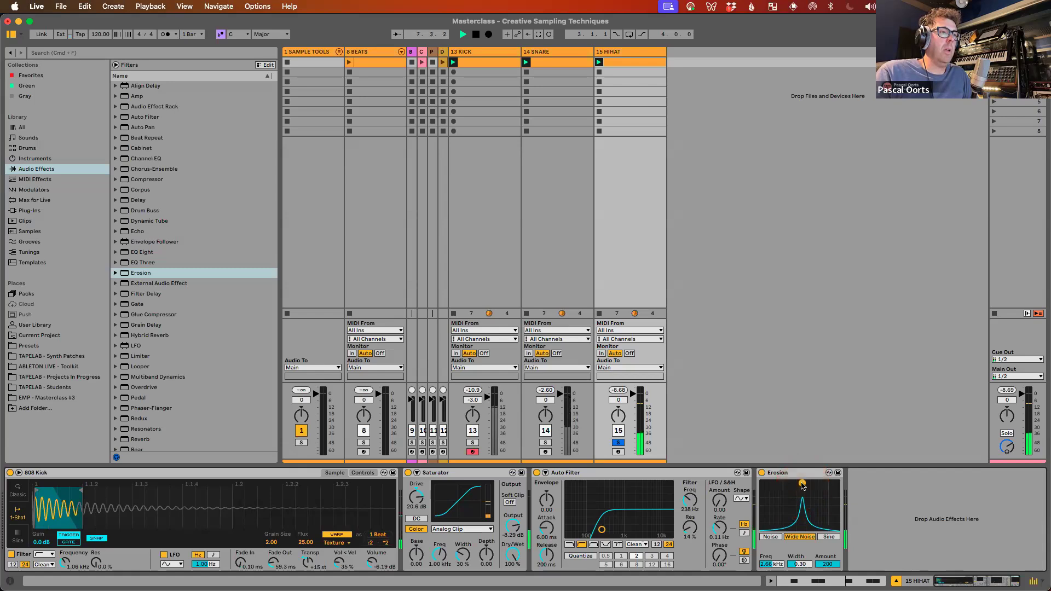
click(761, 473)
click(761, 473)
click(618, 442)
key(space)
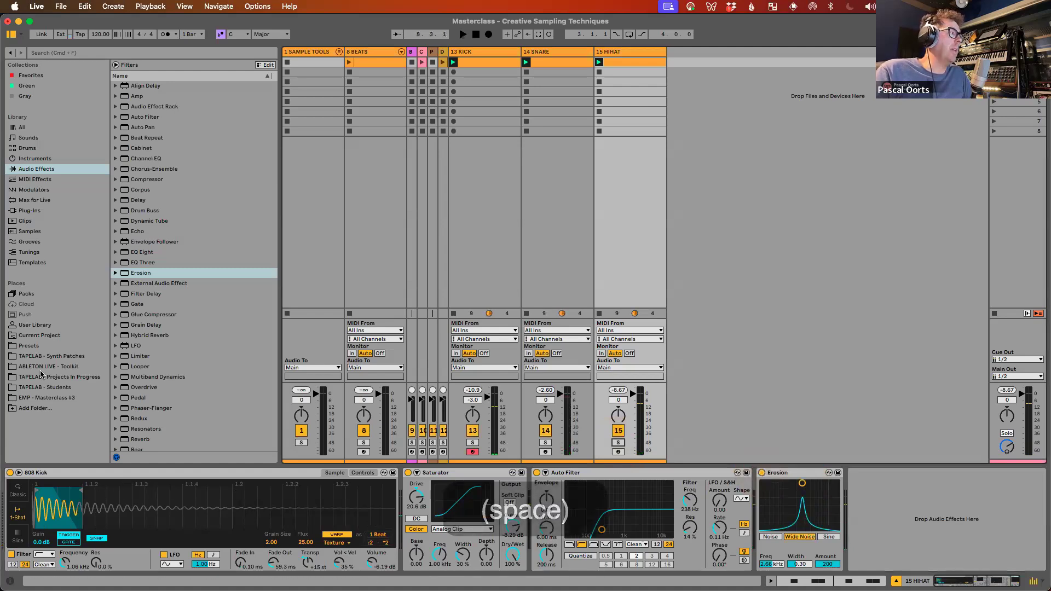
Step: Preview the original 808 Kick.wav from the EMP - Masterclass #3 folder and compare it with the soloed HIHAT track
click(44, 398)
click(174, 152)
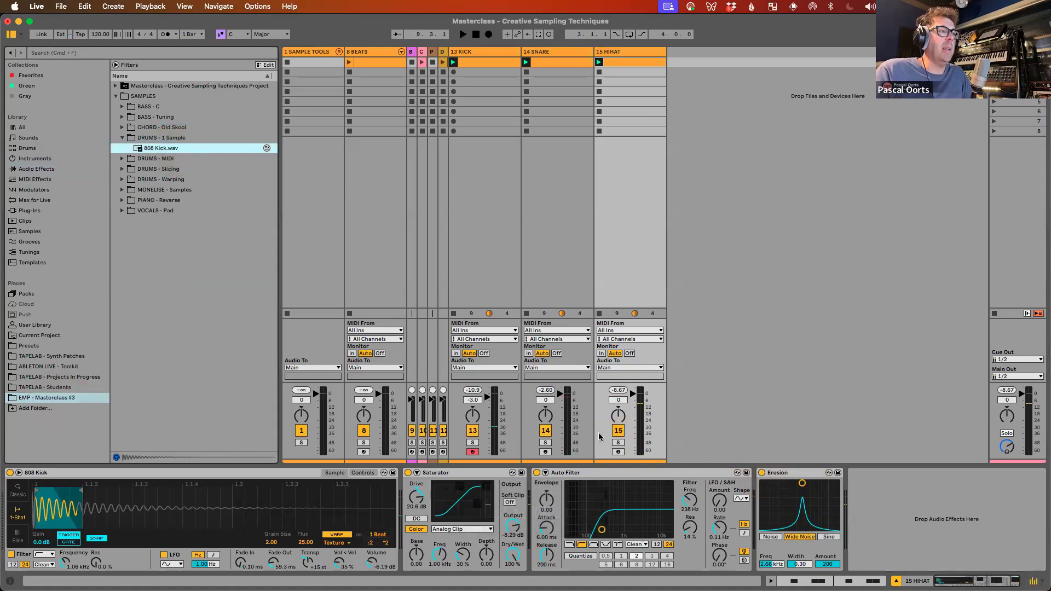
click(617, 443)
key(space)
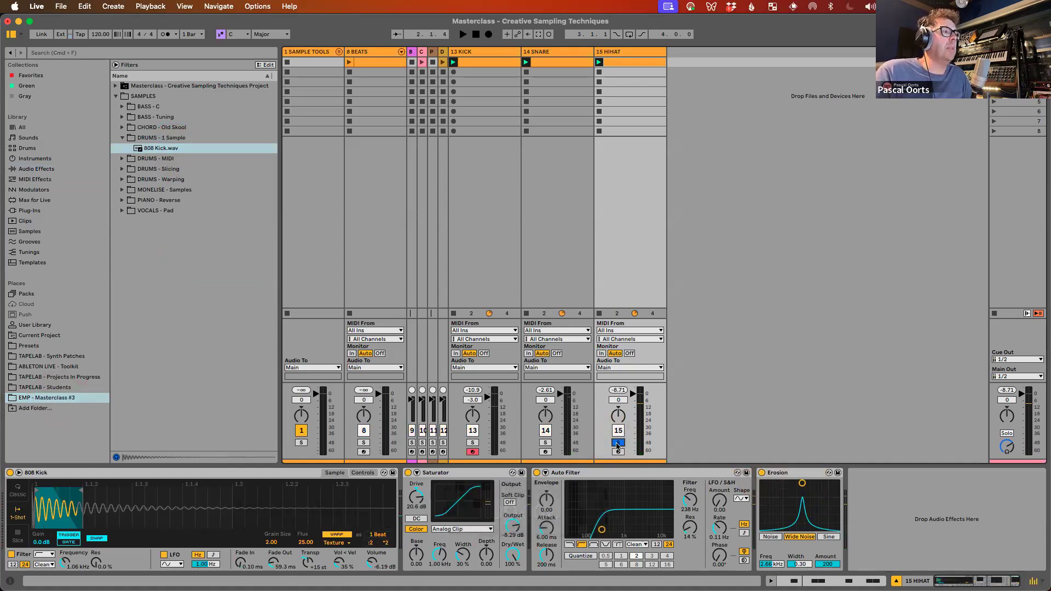
click(616, 442)
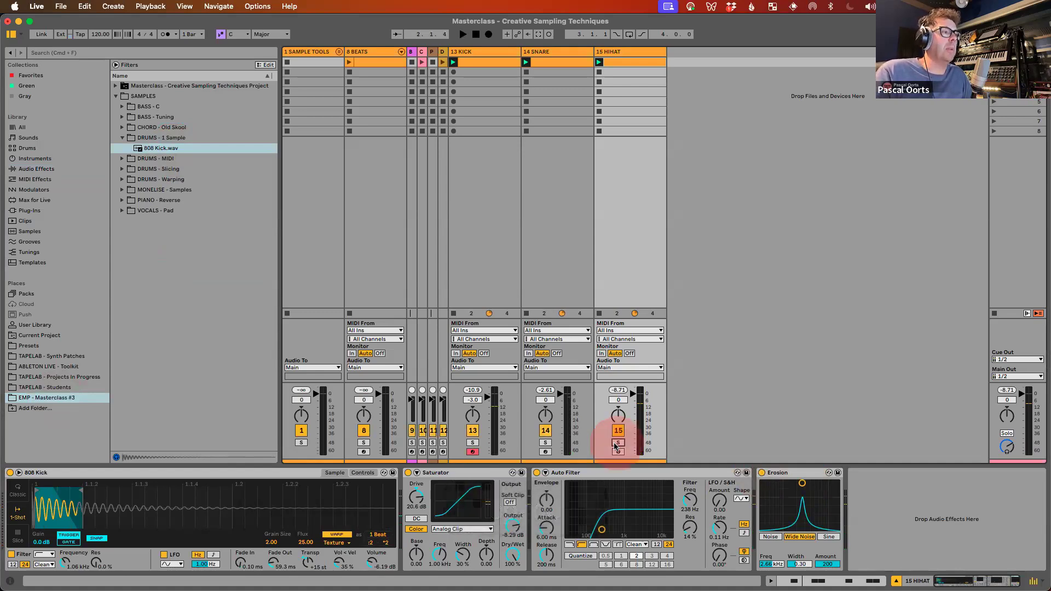
Step: Play the kick, snare and hi-hat together, then stop playback
click(474, 444)
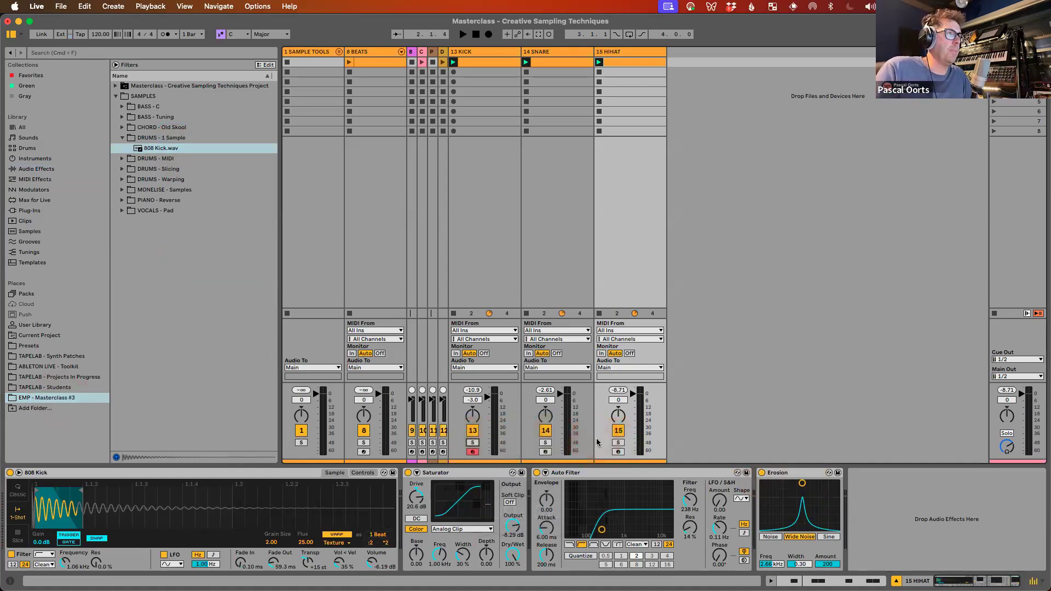
key(space)
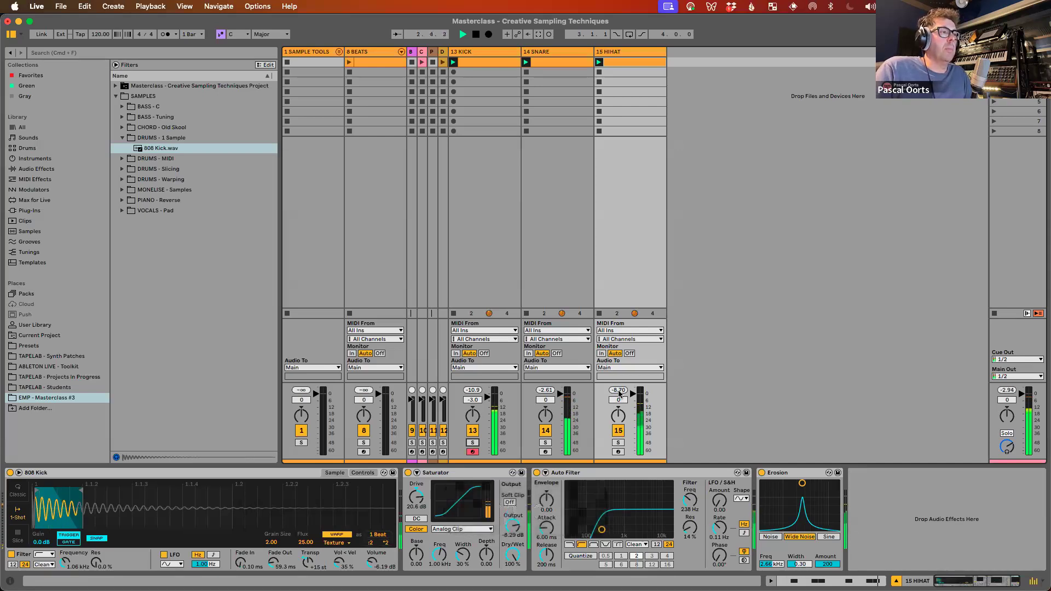
key(space)
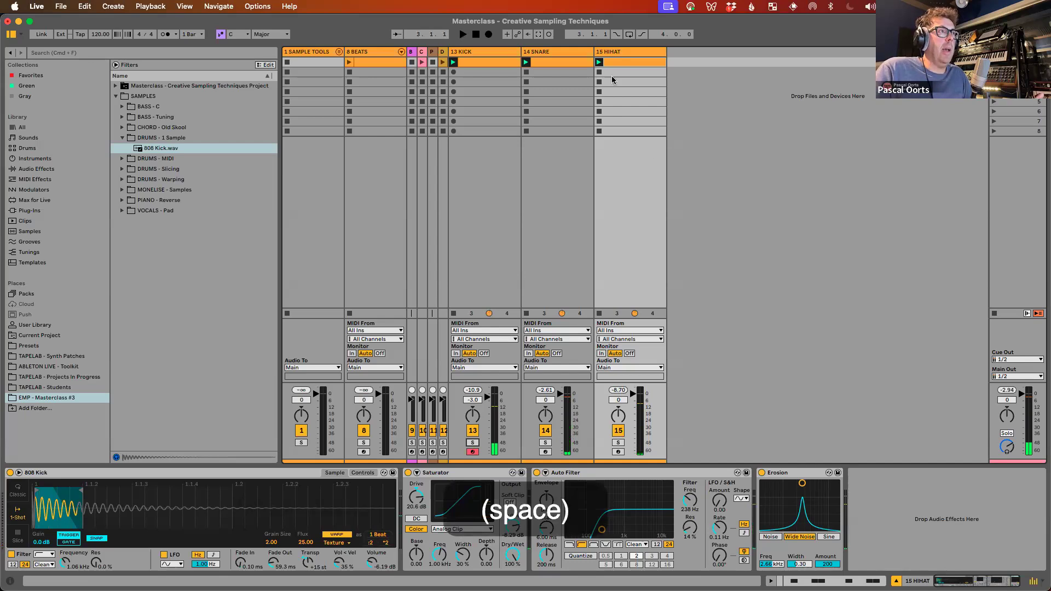
Step: Solo the HIHAT track, insert a new MIDI track after it and load the Impulse instrument onto it
click(628, 53)
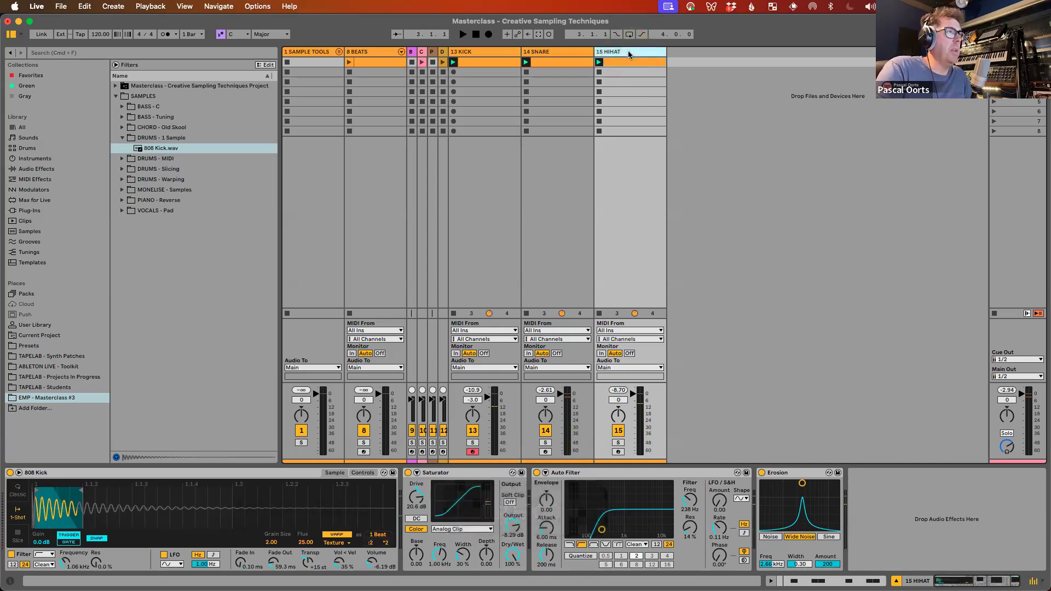
click(618, 443)
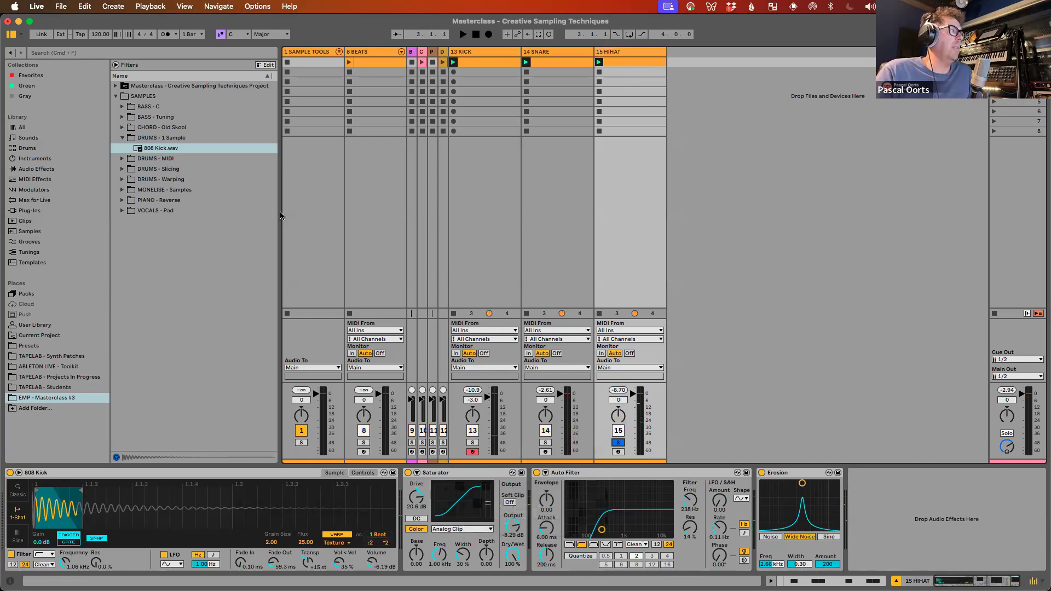
right_click(712, 79)
click(761, 92)
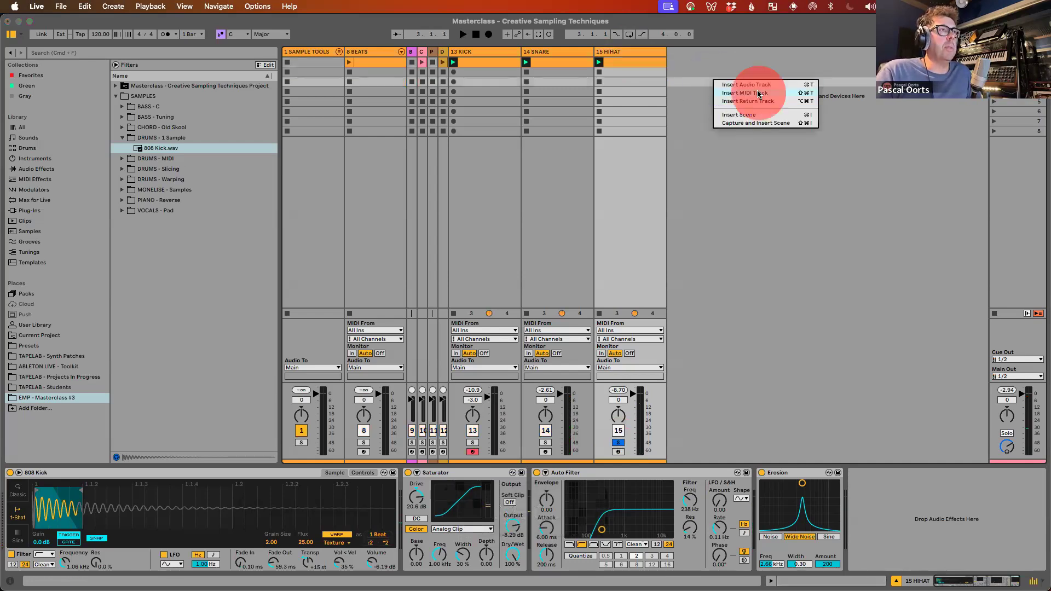
click(677, 53)
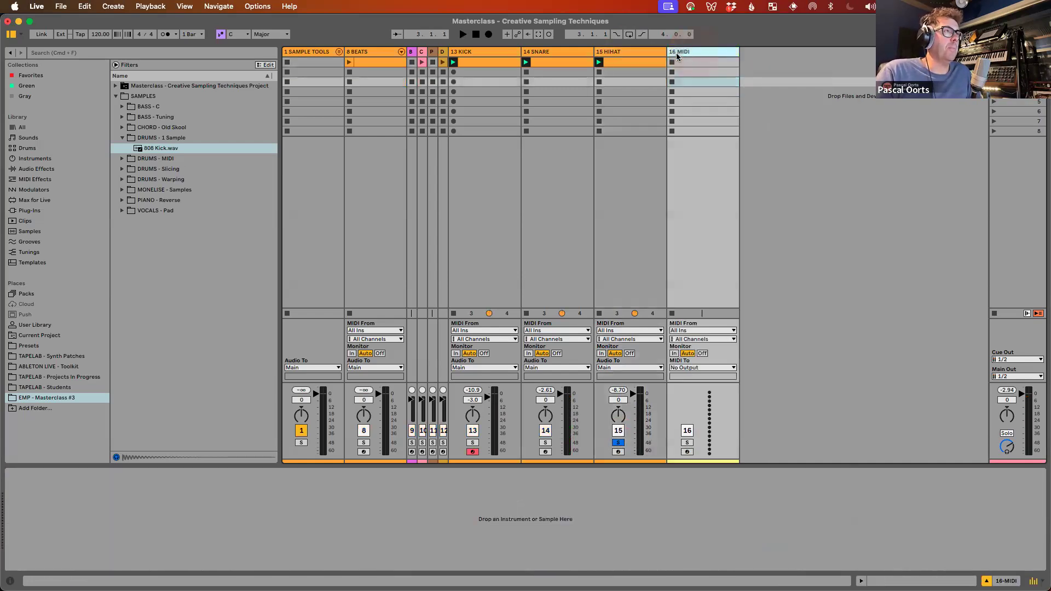
click(38, 159)
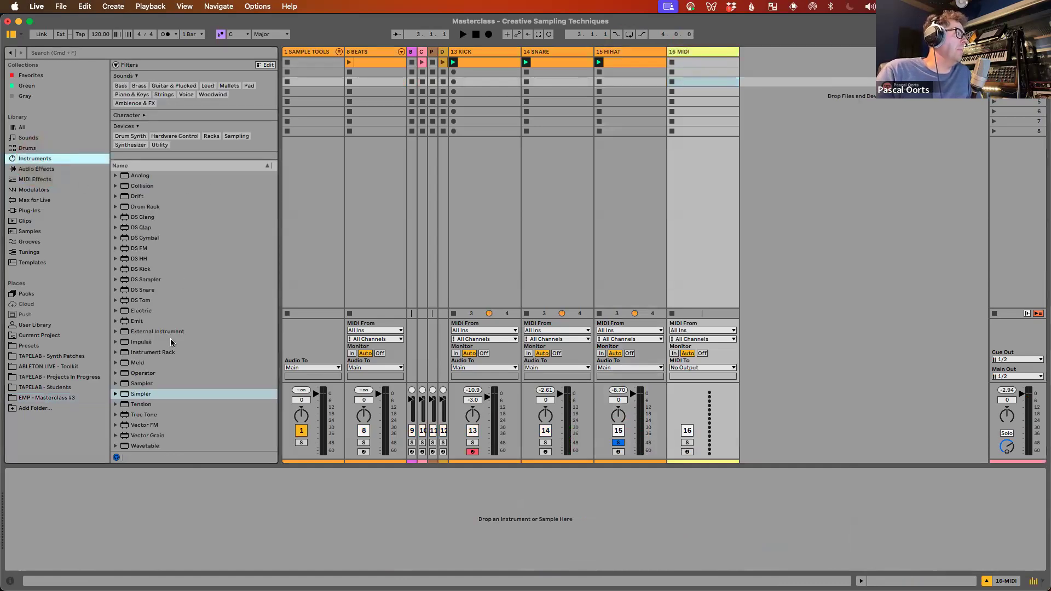
scroll(152, 367, down, 1)
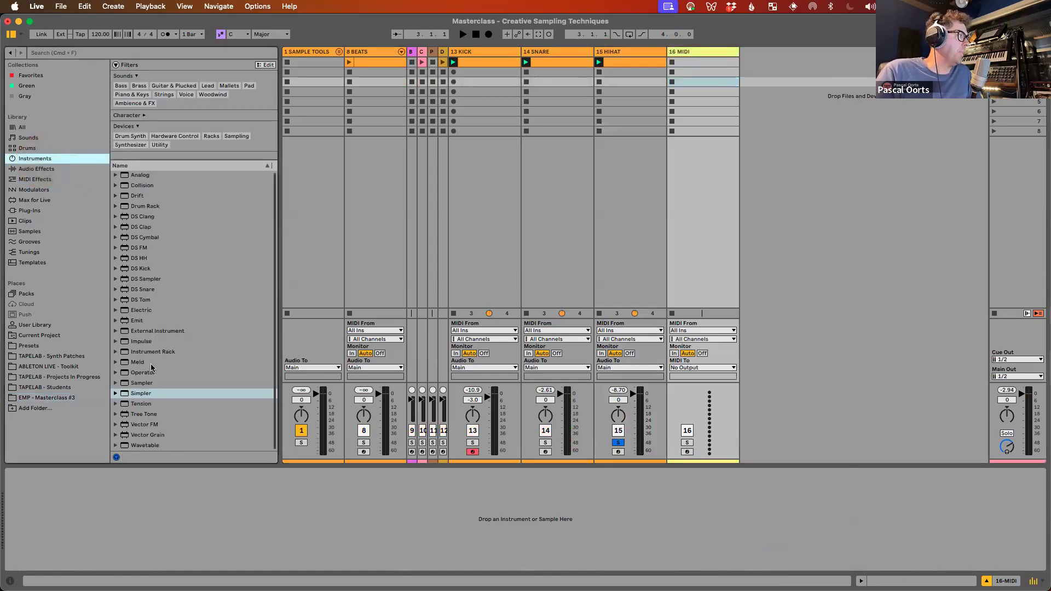
drag(139, 343, 712, 180)
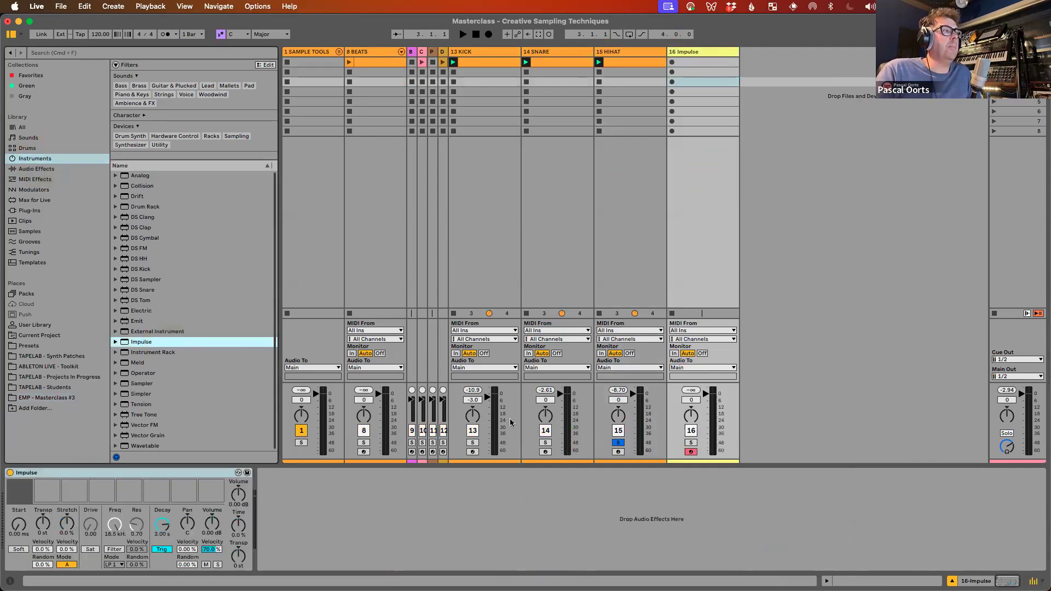
Step: Insert a new audio track after the Impulse track
click(622, 52)
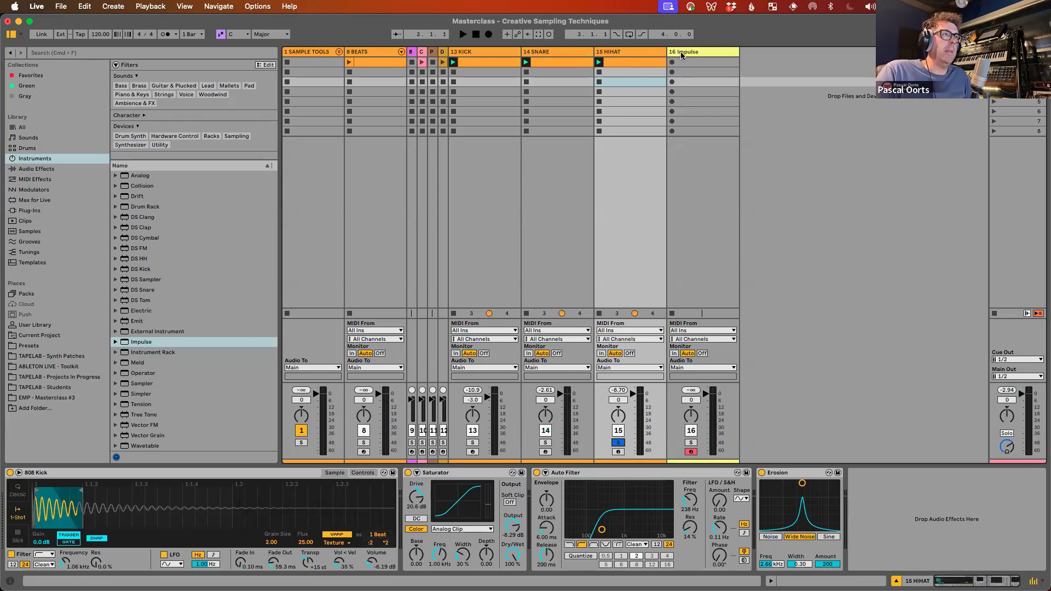
right_click(779, 55)
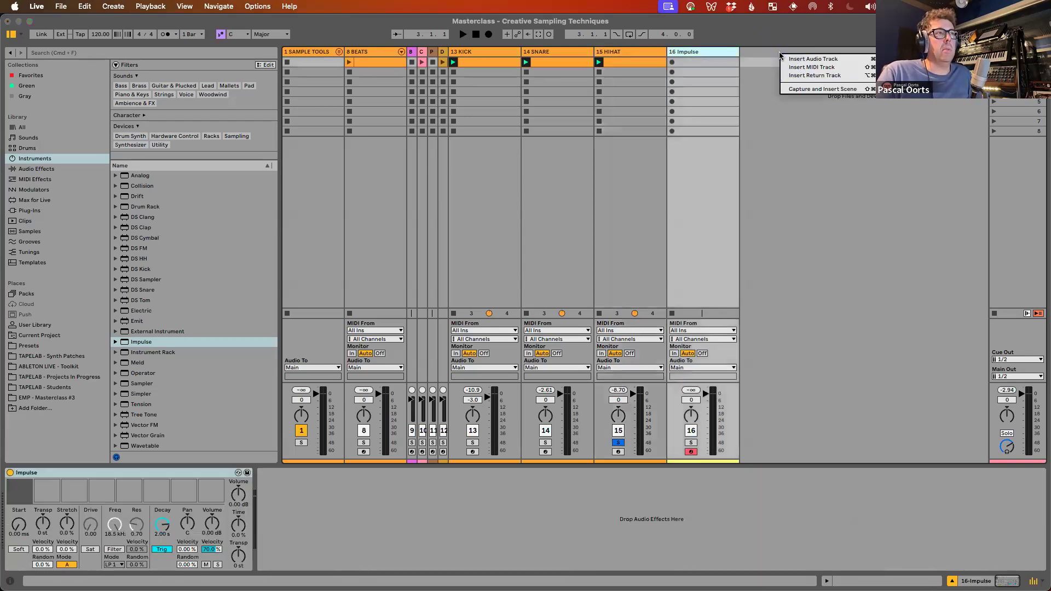
click(820, 60)
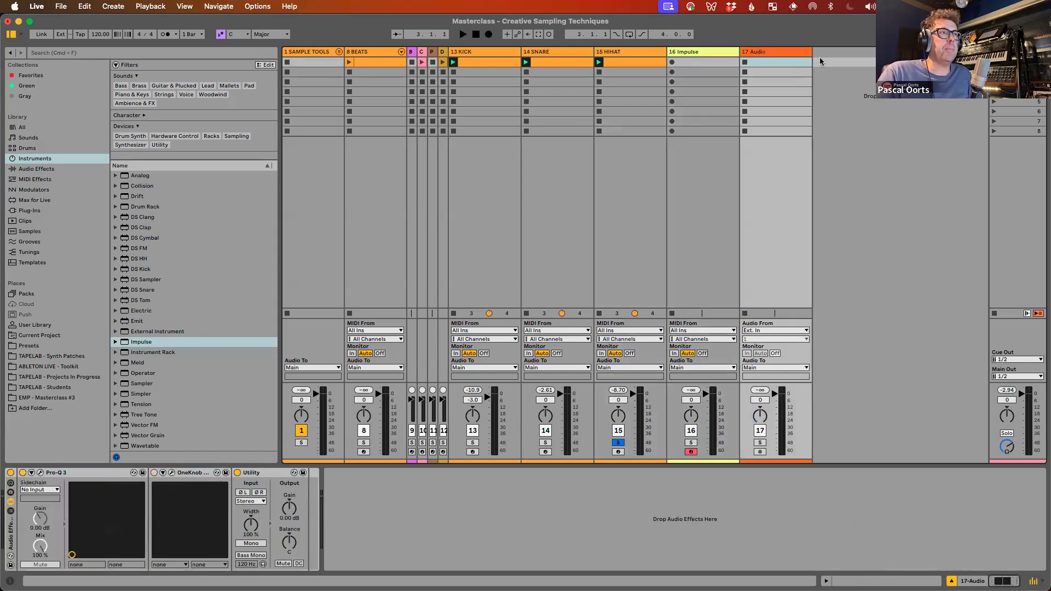
click(778, 326)
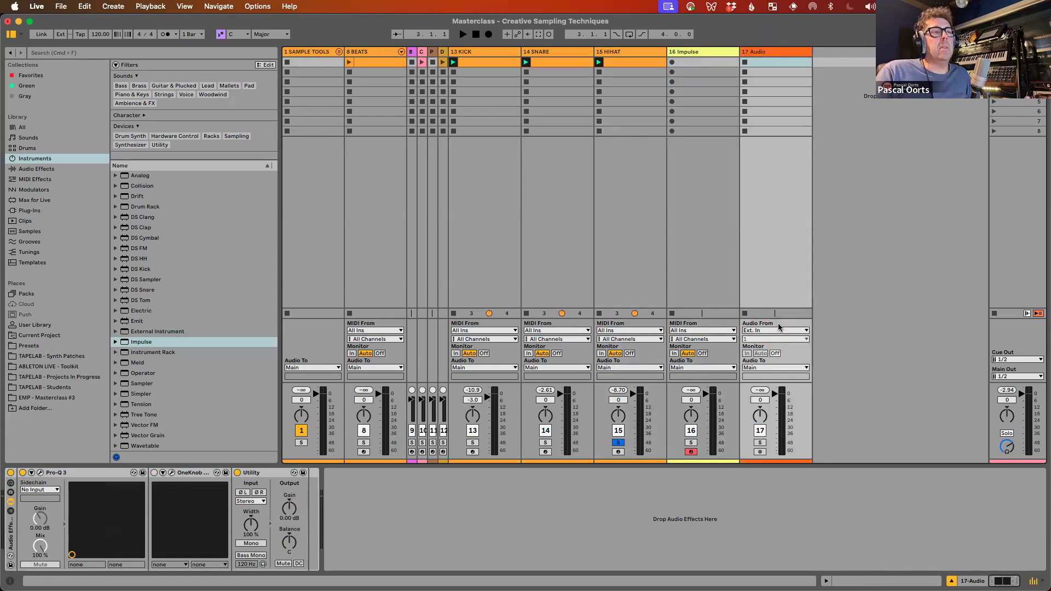
click(778, 325)
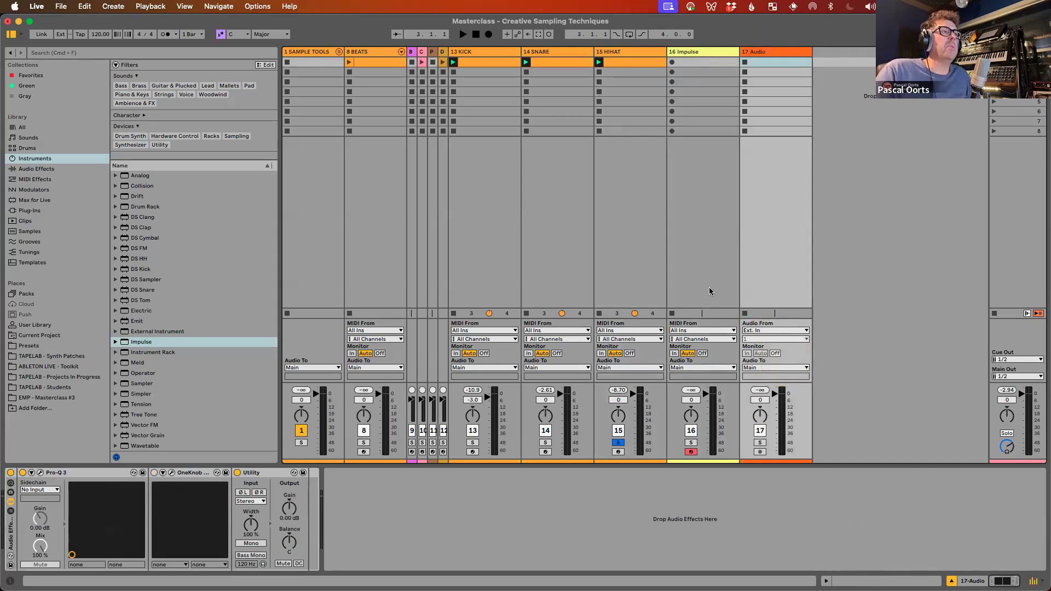
Step: Set the new audio track's Audio From input to 15 HIHAT
click(762, 54)
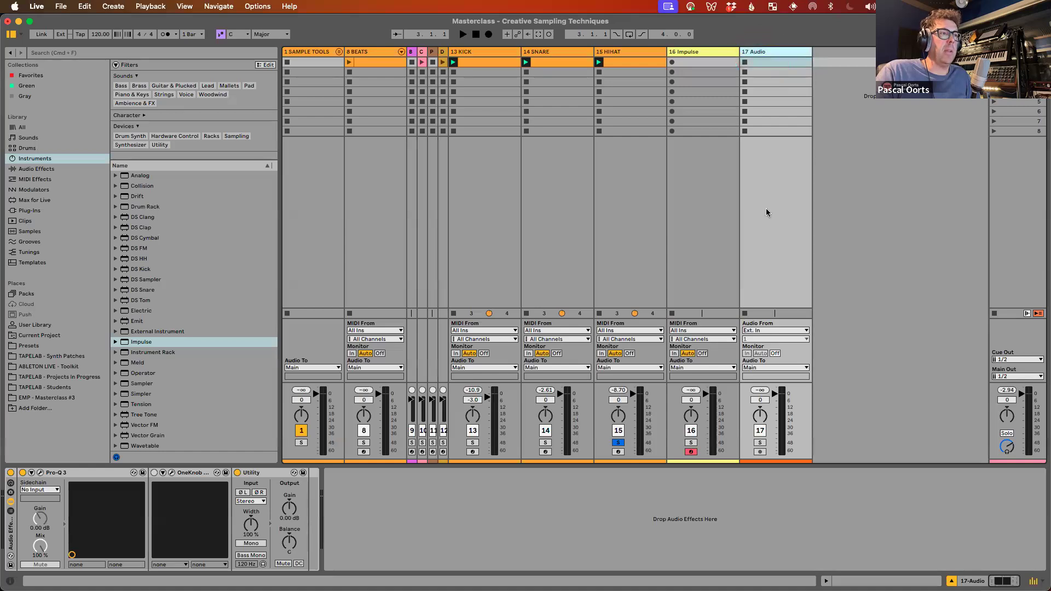
click(763, 331)
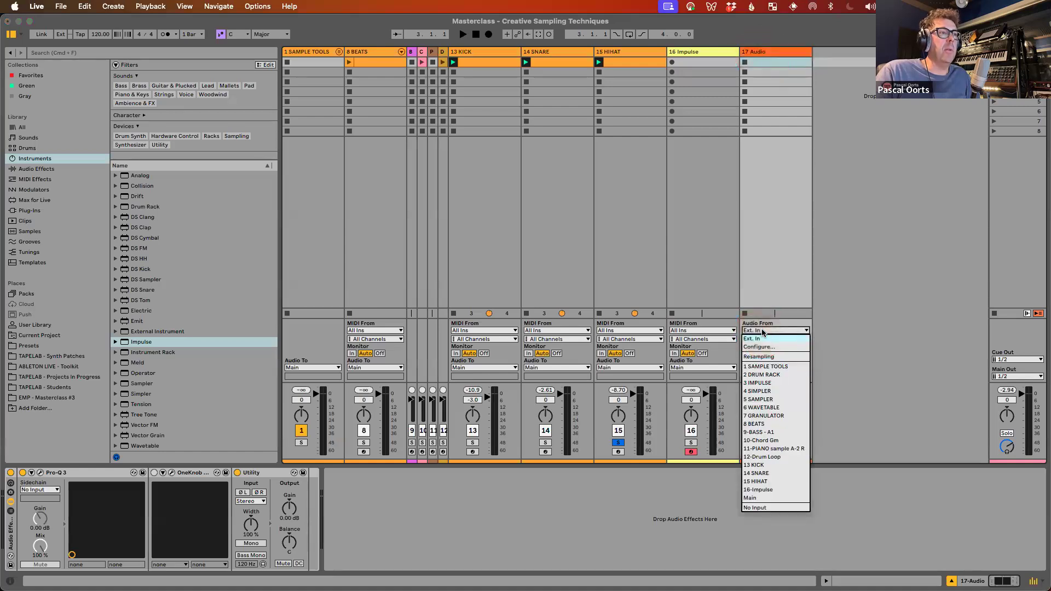
click(768, 481)
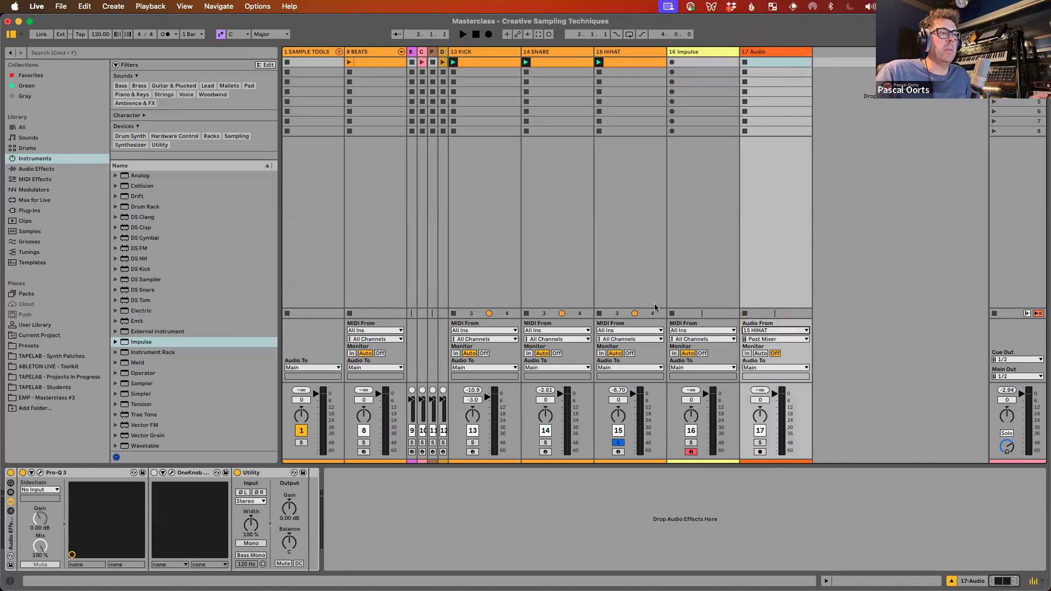
click(625, 53)
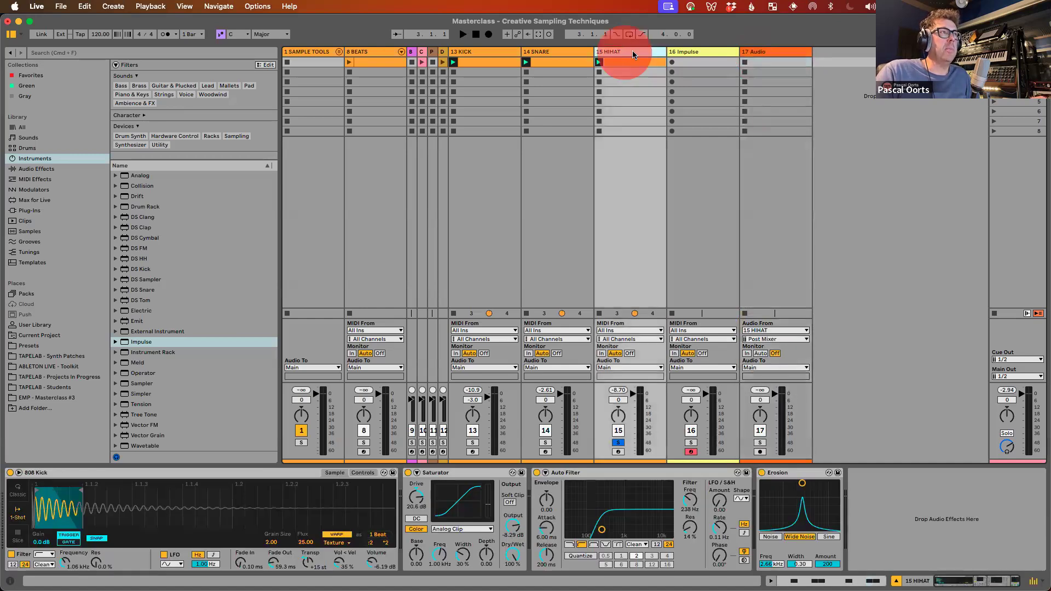
click(770, 53)
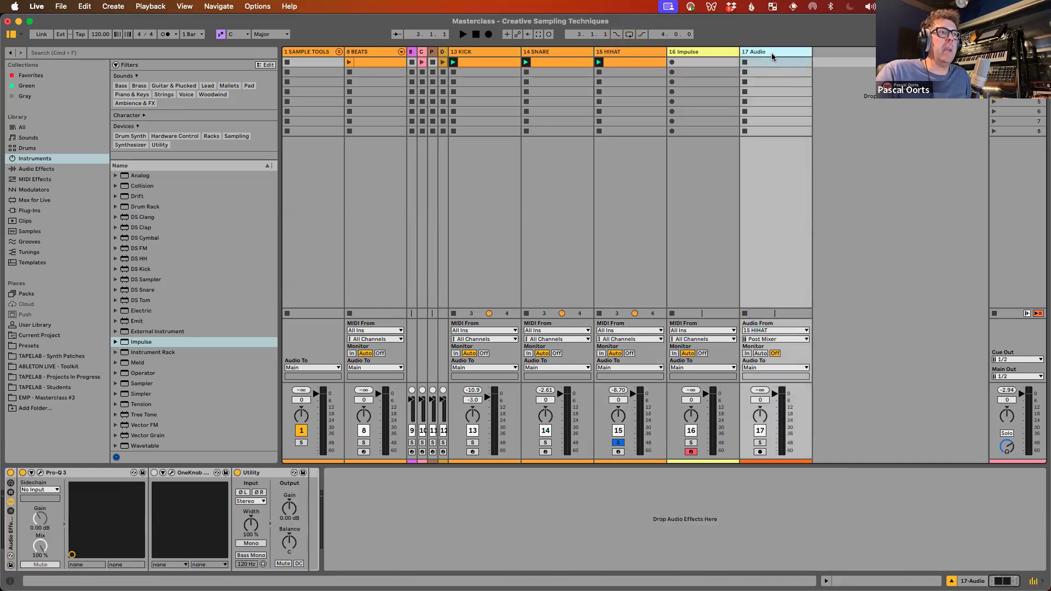
click(764, 330)
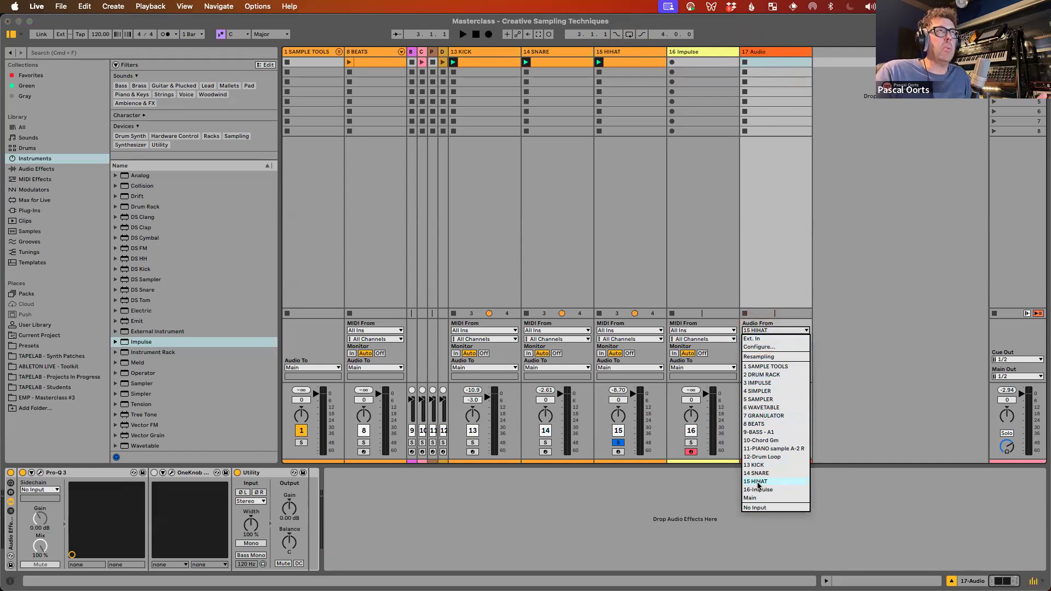
click(757, 482)
Step: Arm the audio track and record a short pass of the hi-hat into its first clip slot
click(760, 451)
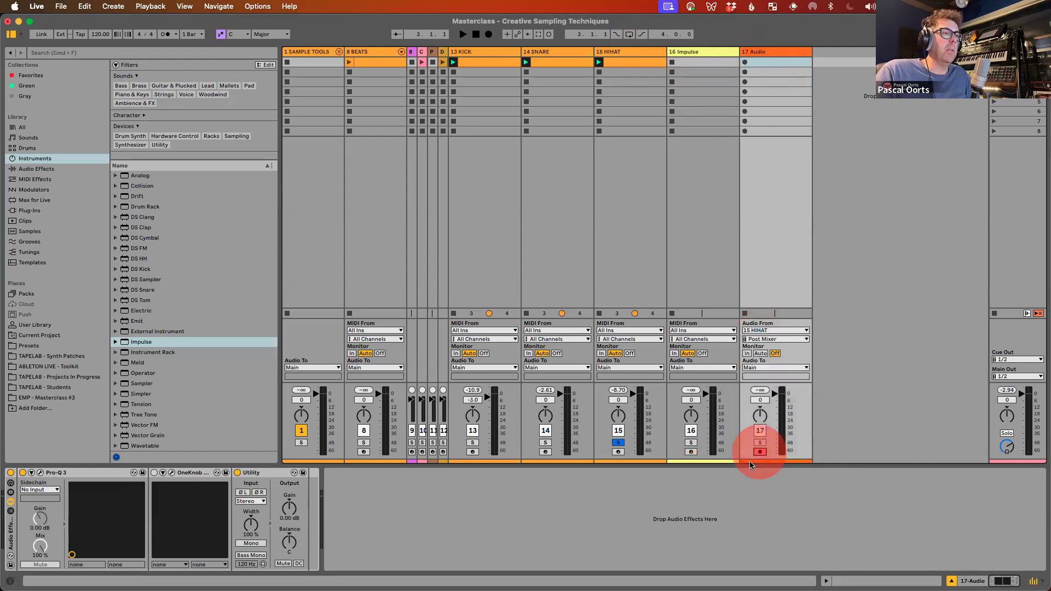
click(745, 62)
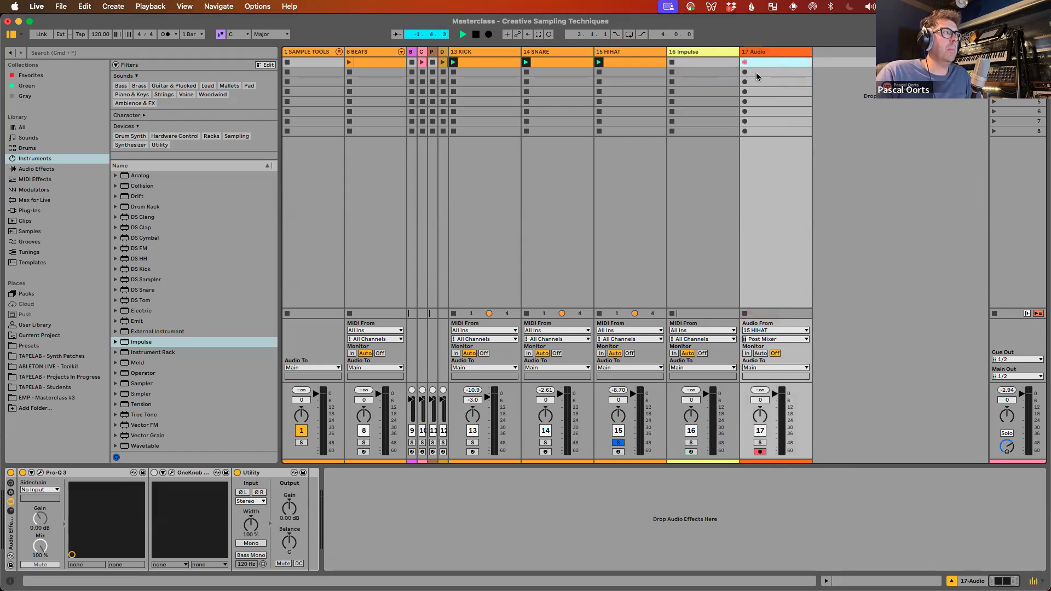
key(space)
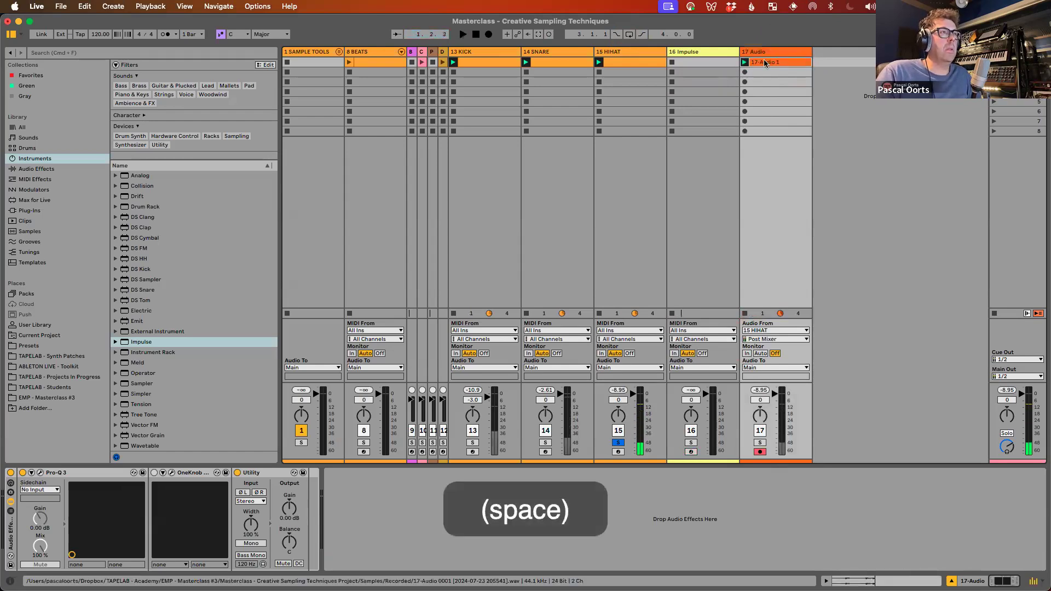
Step: Open the recorded hi-hat clip and loop only the first hit, from 1.1.3 to 1.2.1
double_click(764, 63)
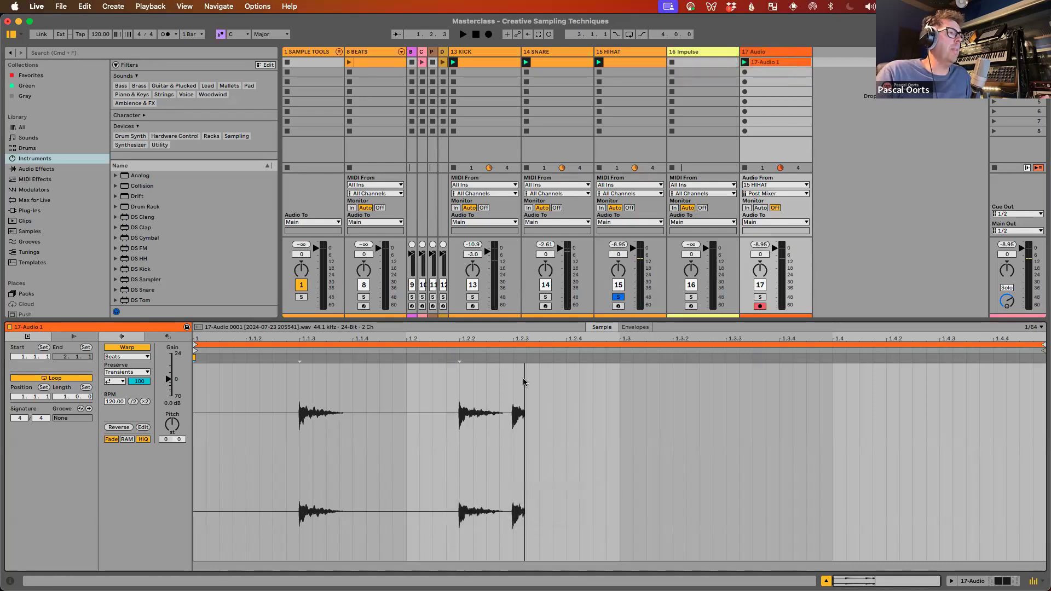
drag(302, 388, 403, 384)
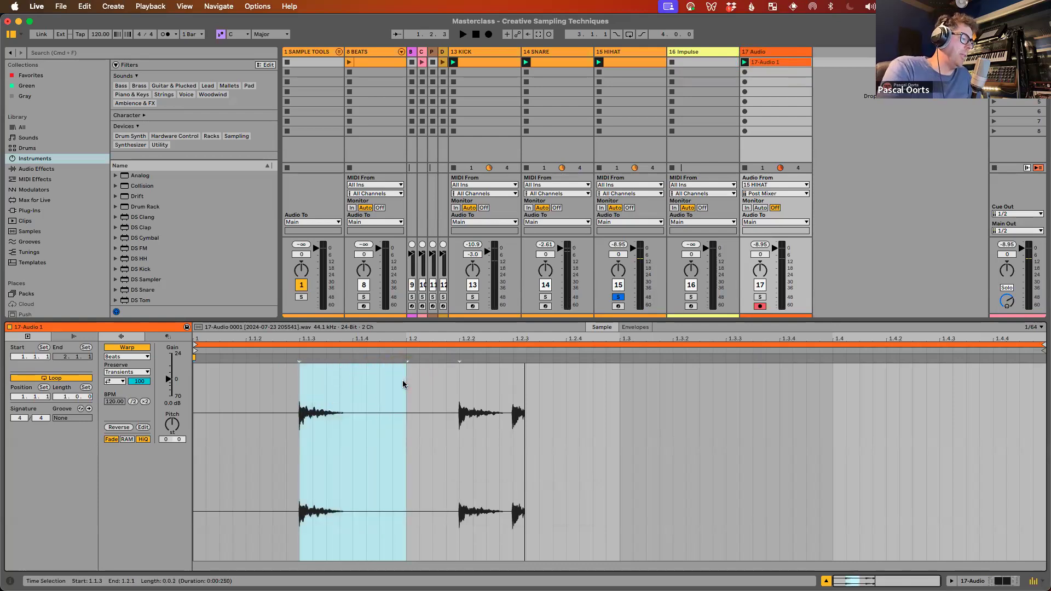
key(super+l)
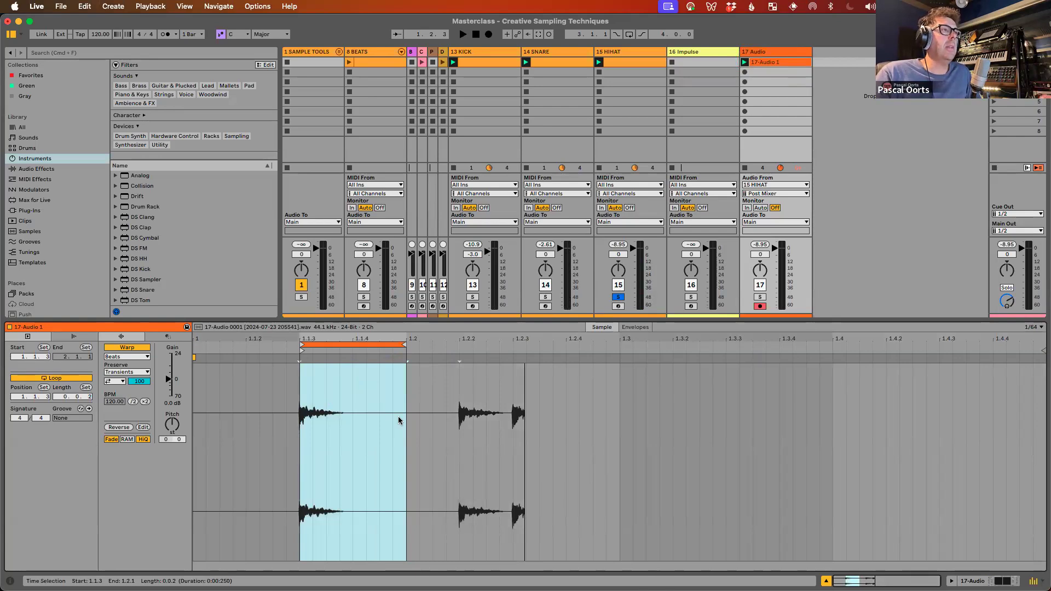
Step: Load the looped hi-hat recording from the audio track into the first sample slot of Impulse on track 16
click(698, 51)
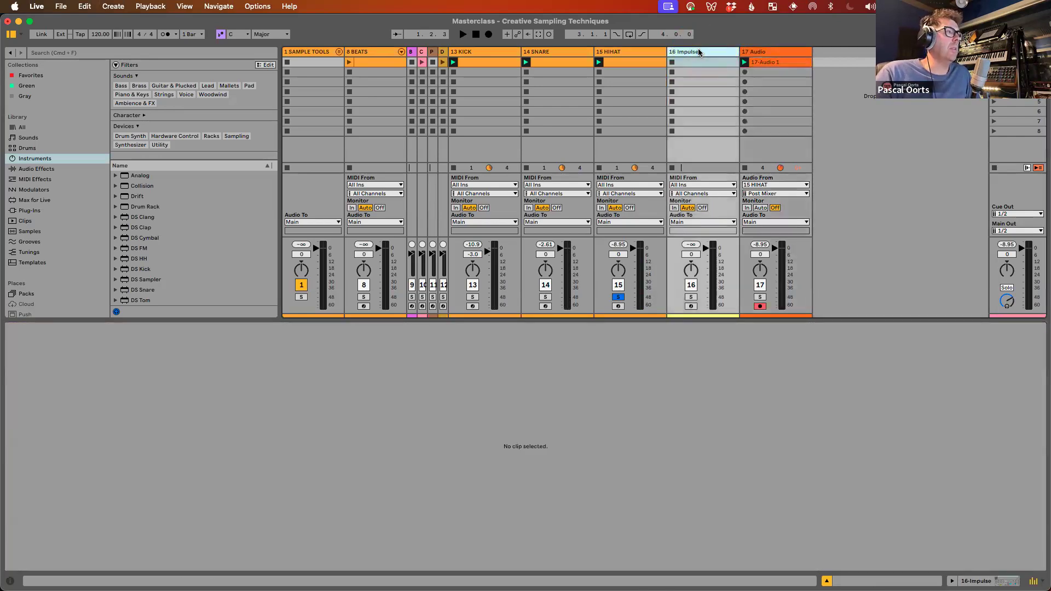
drag(232, 321, 252, 471)
drag(153, 345, 722, 195)
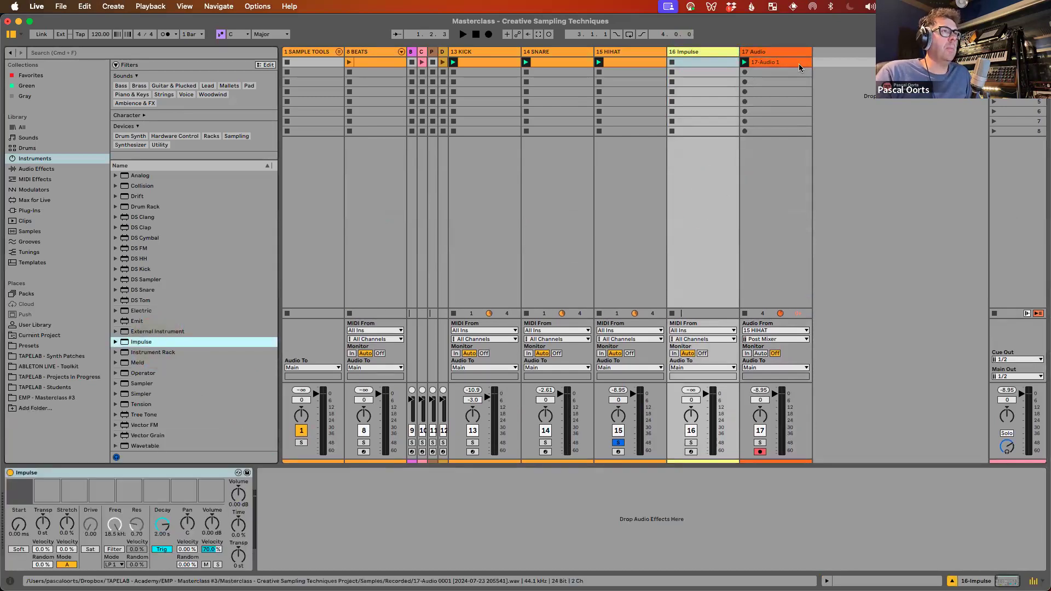
click(778, 67)
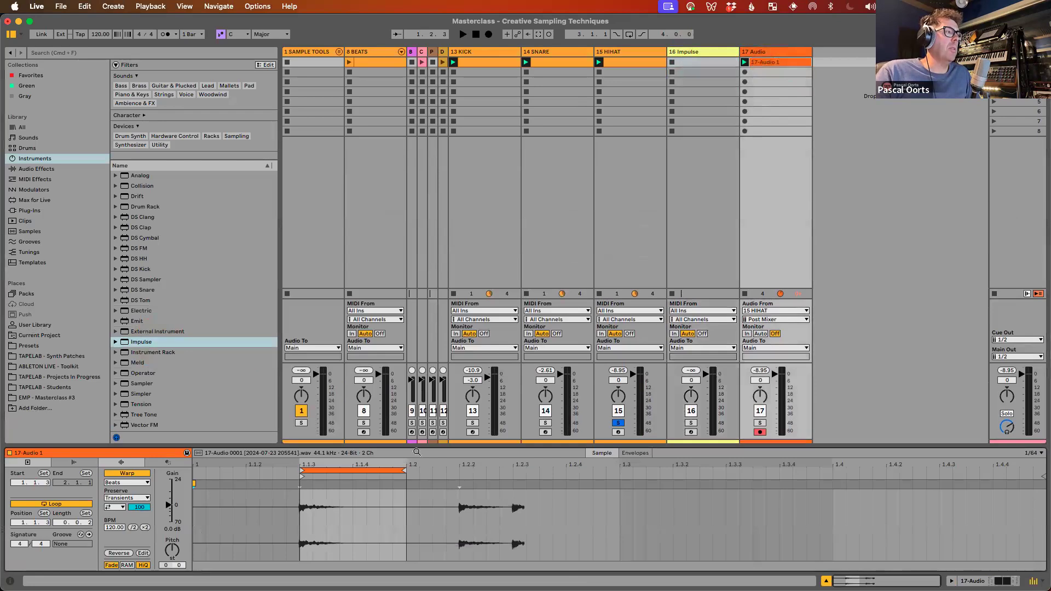
drag(368, 511, 299, 521)
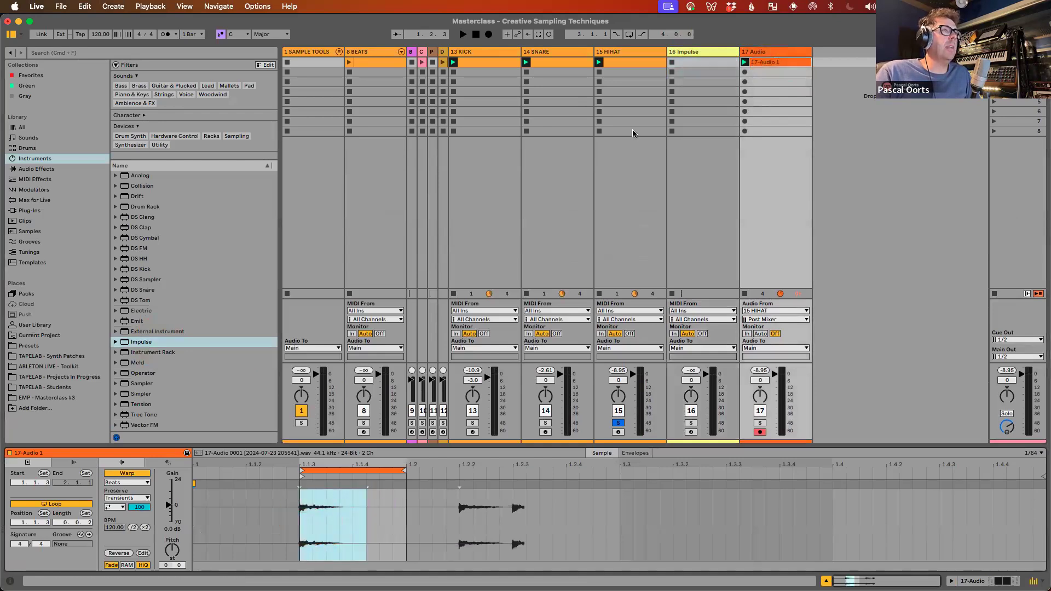
click(689, 53)
click(716, 53)
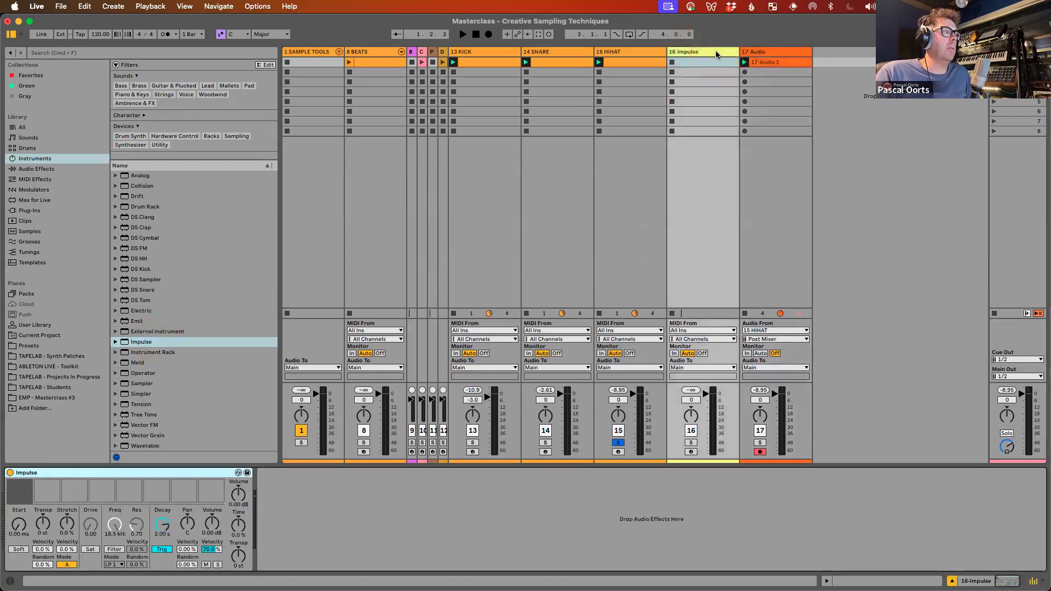
drag(777, 62, 17, 496)
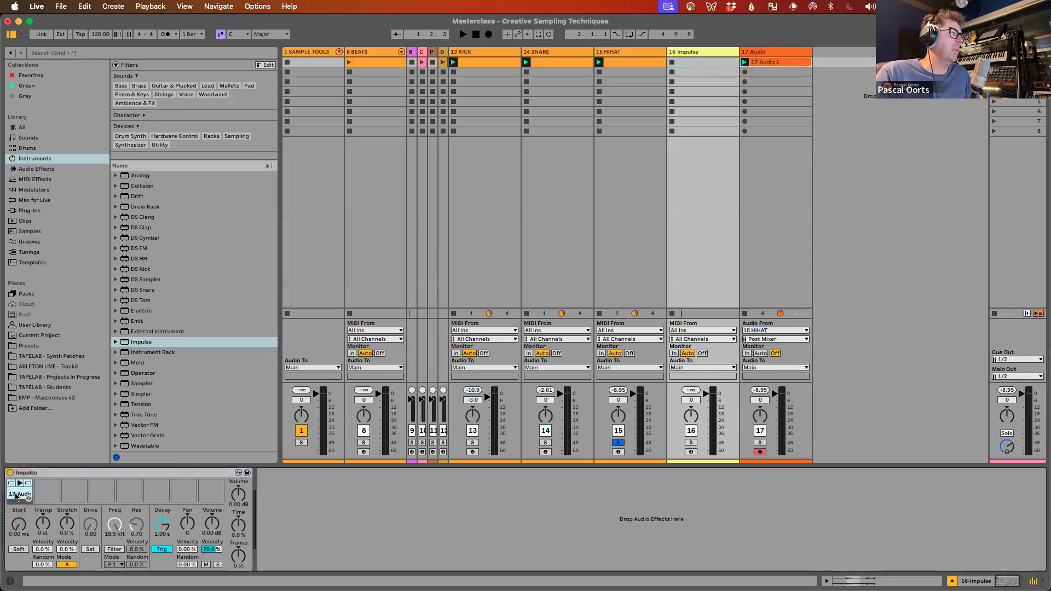
Step: Solo the Impulse track and audition the sample in its first slot
click(19, 483)
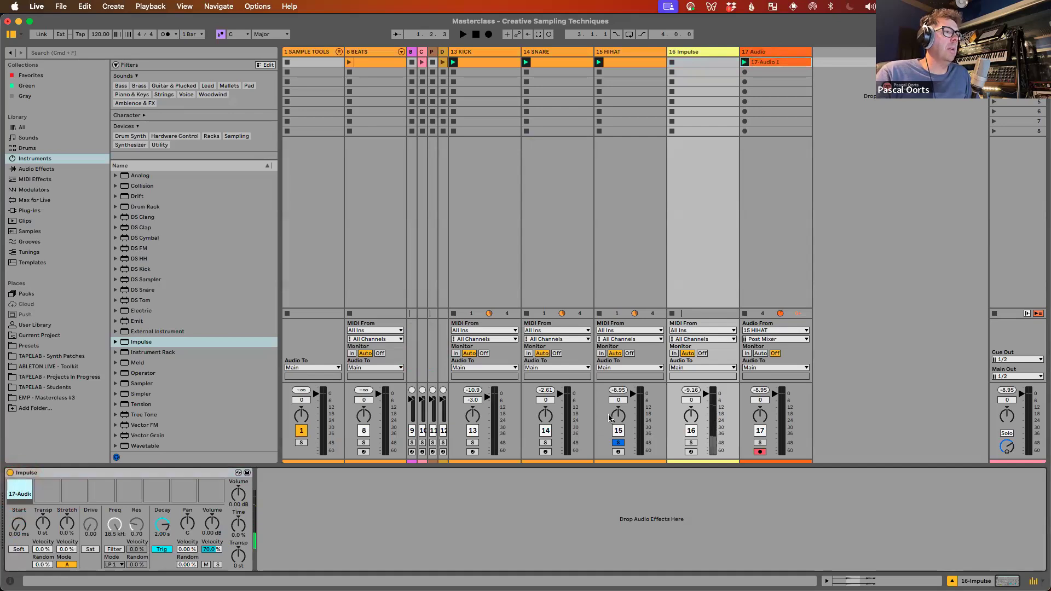
click(690, 442)
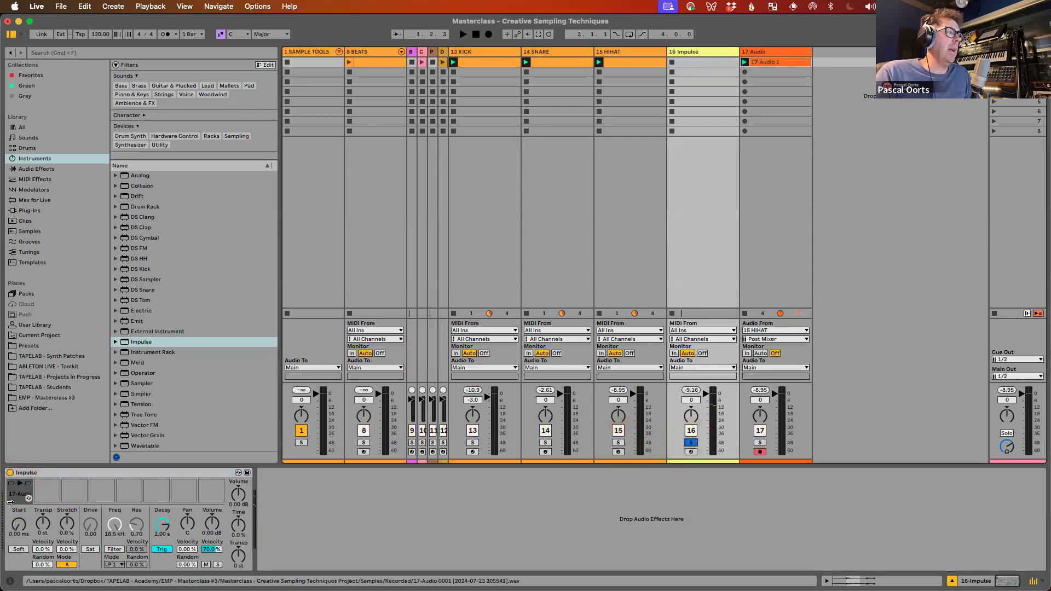
click(22, 486)
click(19, 486)
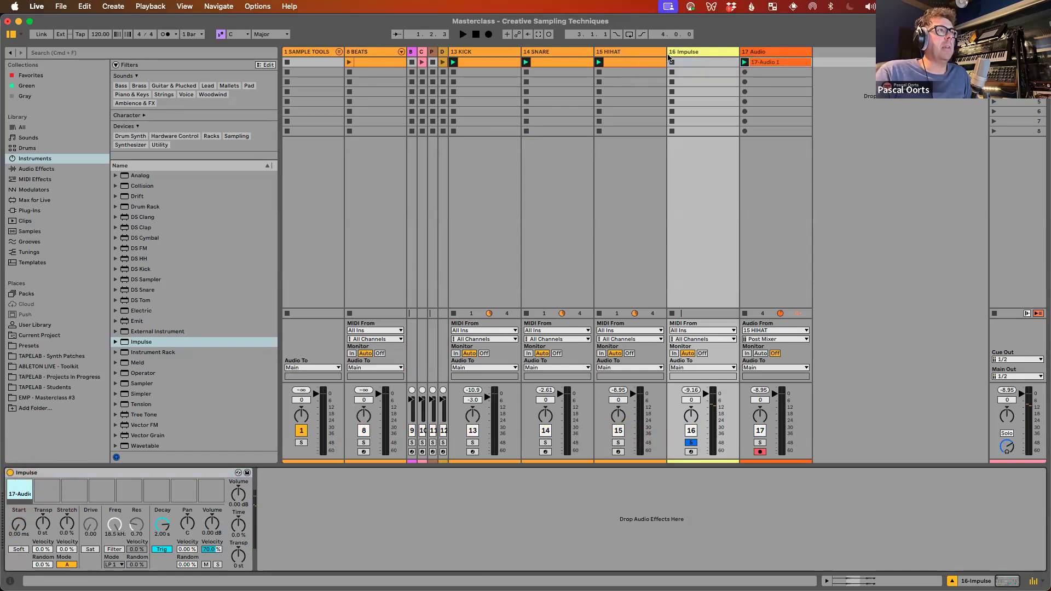
Step: Rename the Impulse track to CLAPS, keeping its automatic track number
right_click(686, 53)
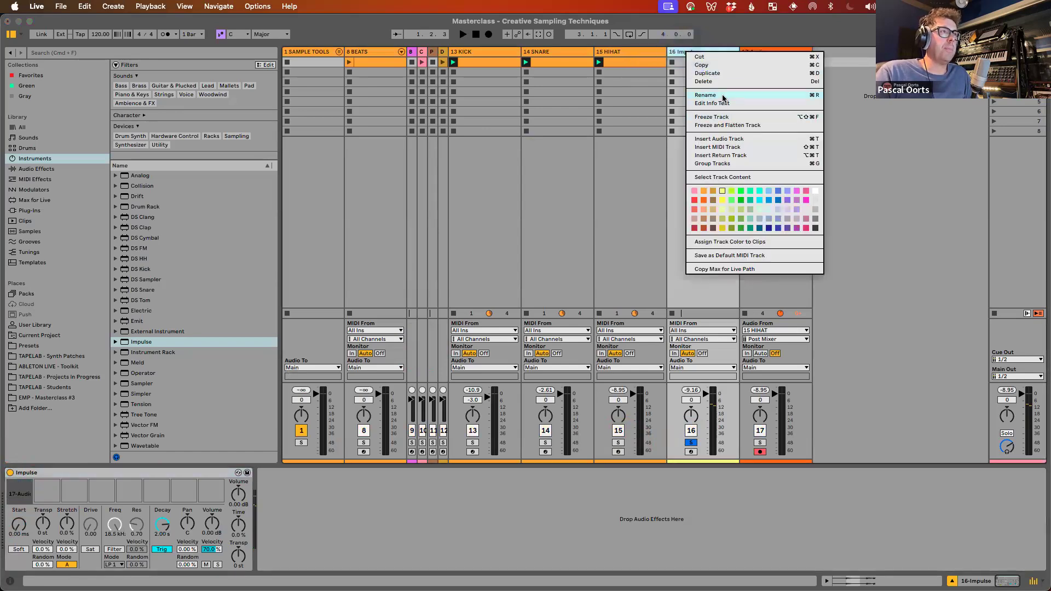
click(705, 95)
text(# CLAPS)
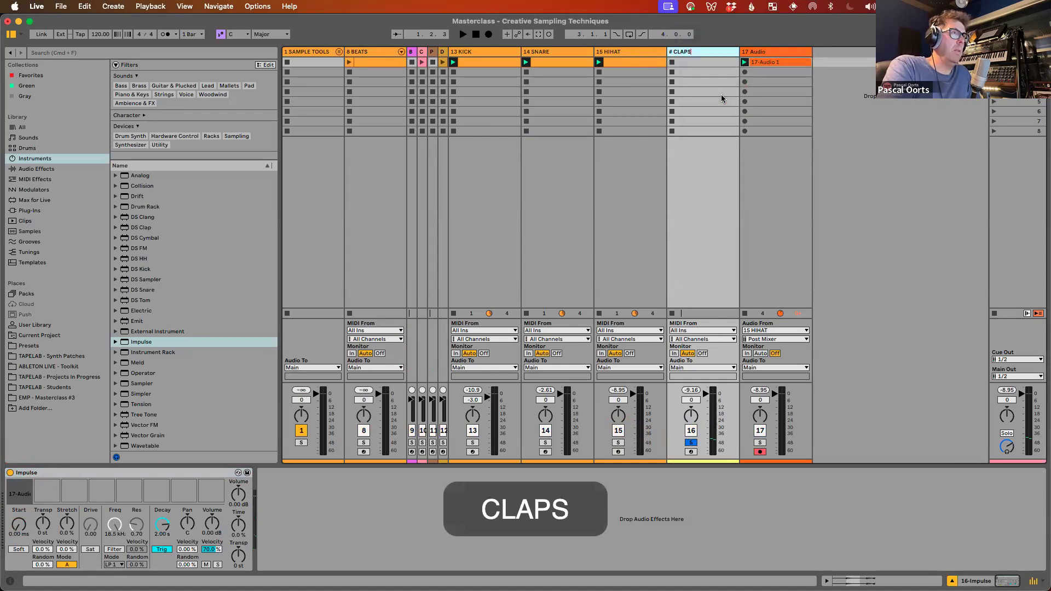
key(Return)
Step: Copy the snare's MIDI clip into the first slot of the CLAPS track and play it briefly
drag(553, 66, 714, 66)
click(672, 63)
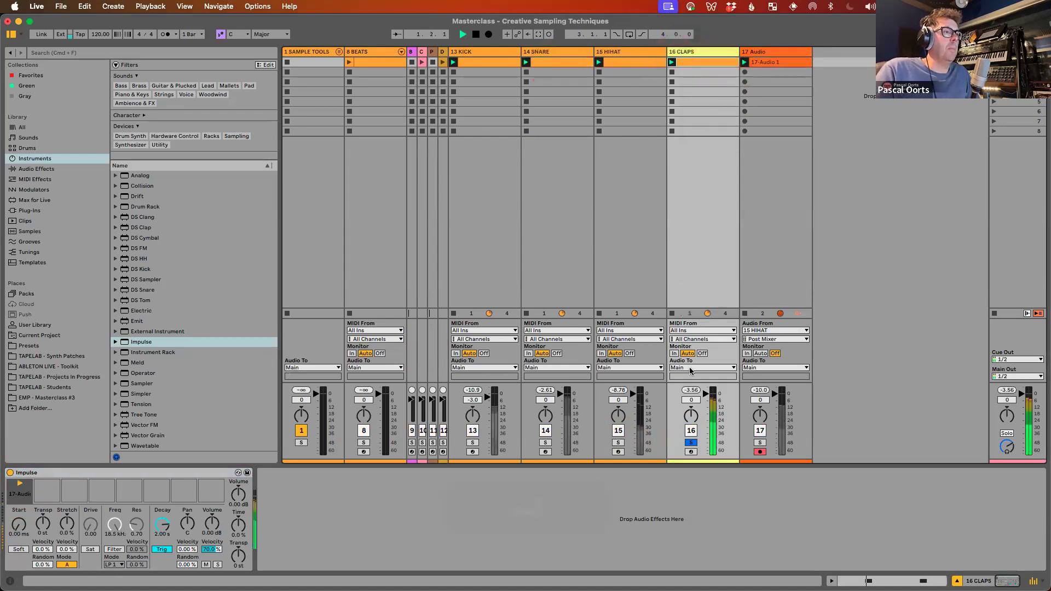
key(space)
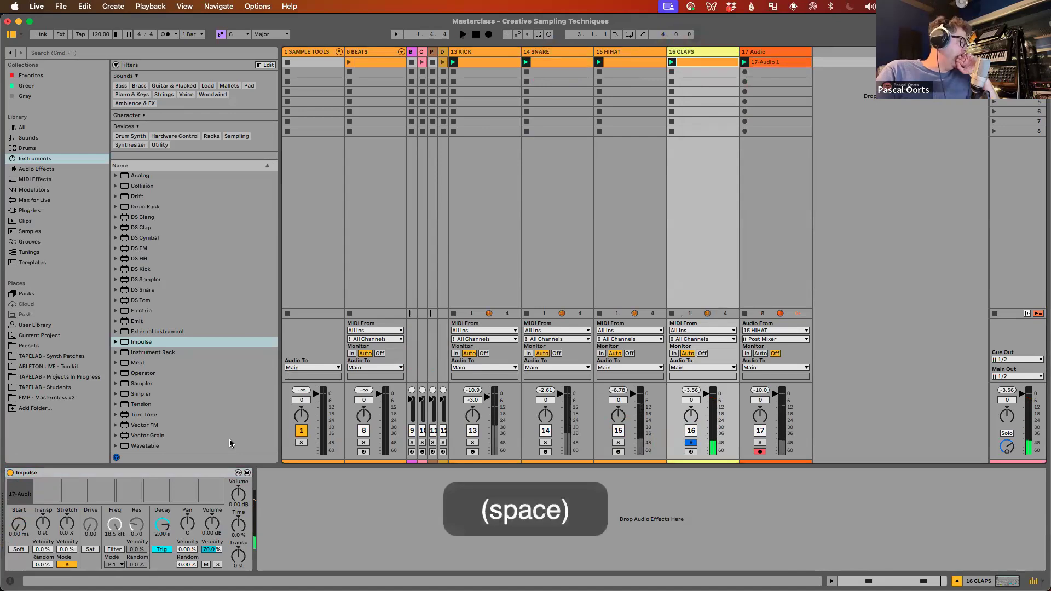
Step: Transpose the Impulse sample to -12 st while the CLAPS clip plays
click(47, 529)
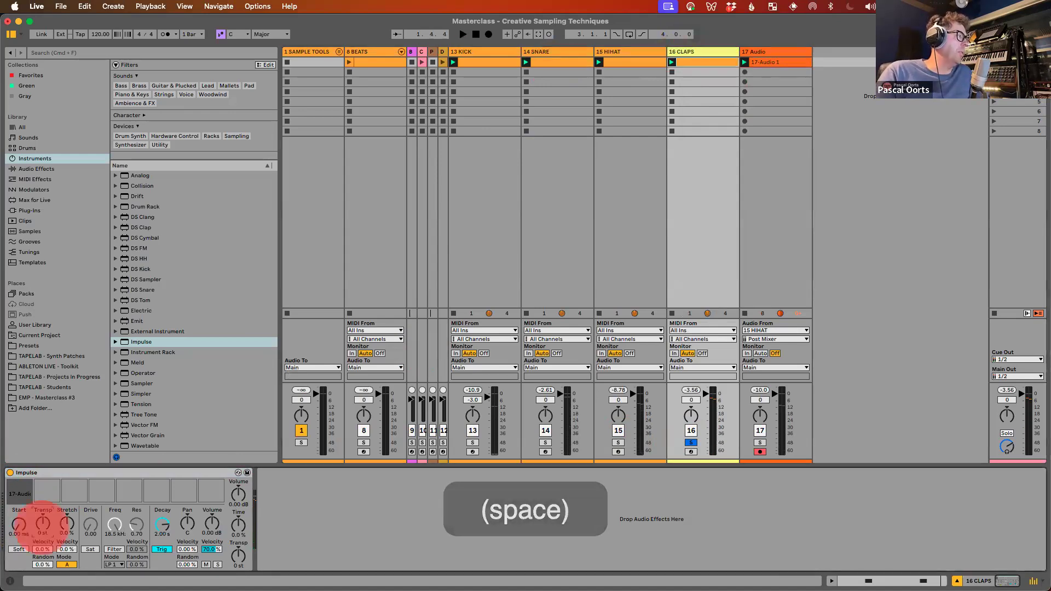
click(66, 527)
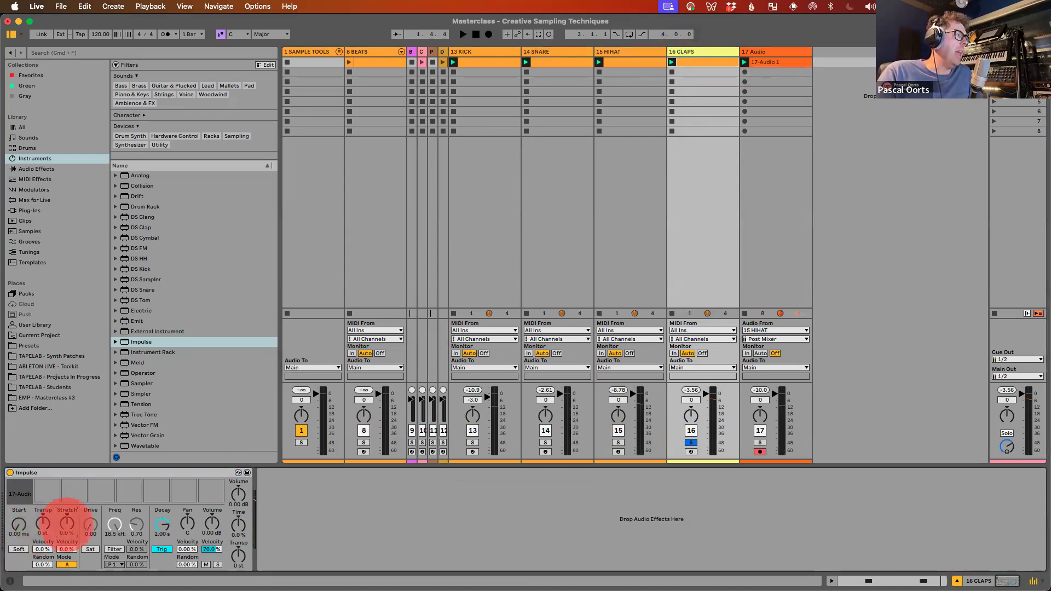
click(44, 525)
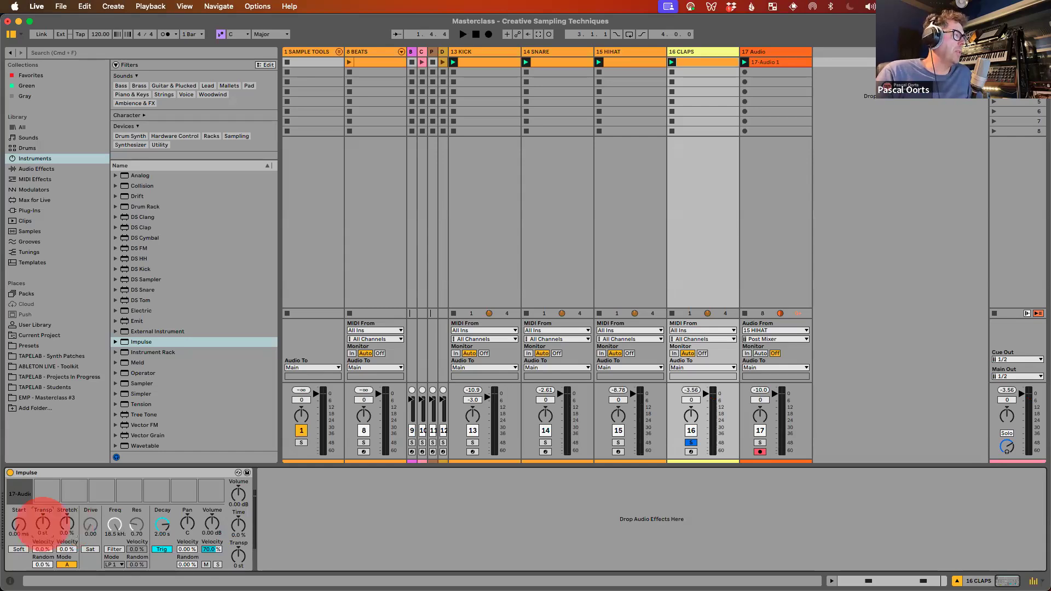
key(space)
drag(42, 525, 42, 539)
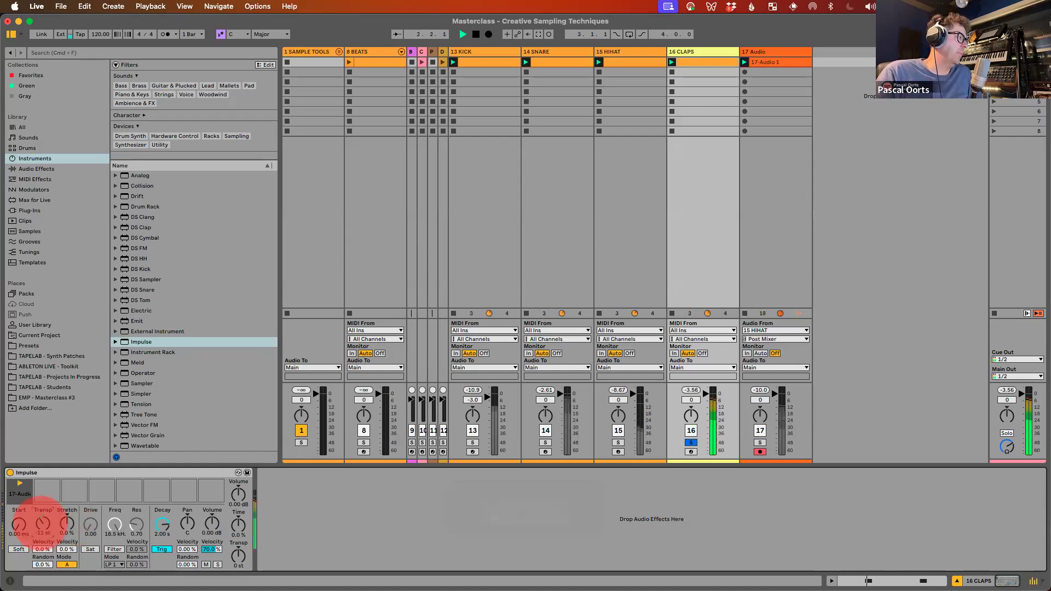
key(space)
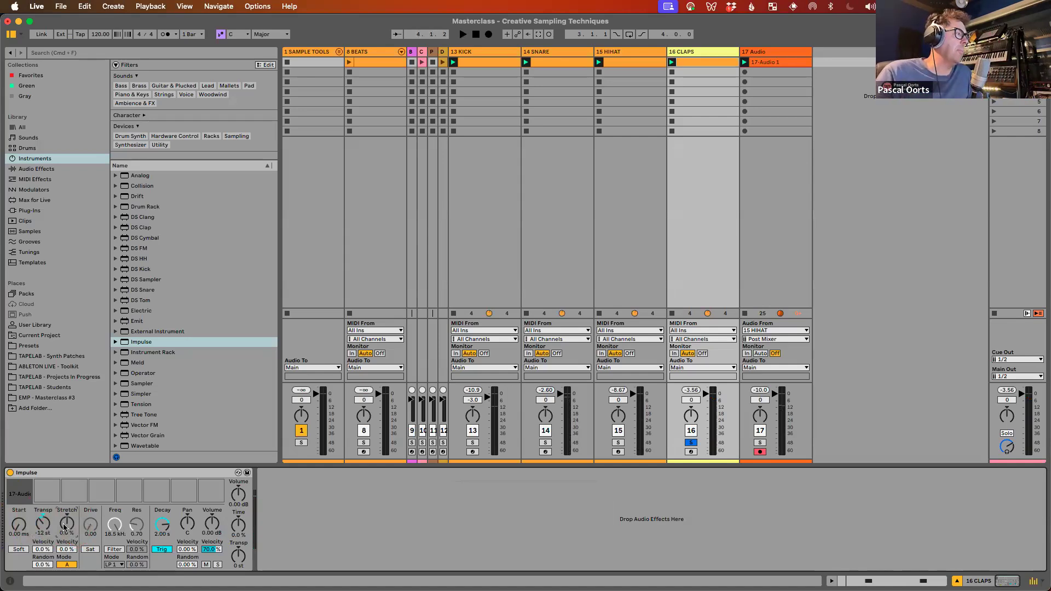
Step: Try different Stretch amounts and modes on the Impulse sample, settling on 75 % in mode B
key(space)
drag(64, 527, 65, 535)
click(66, 564)
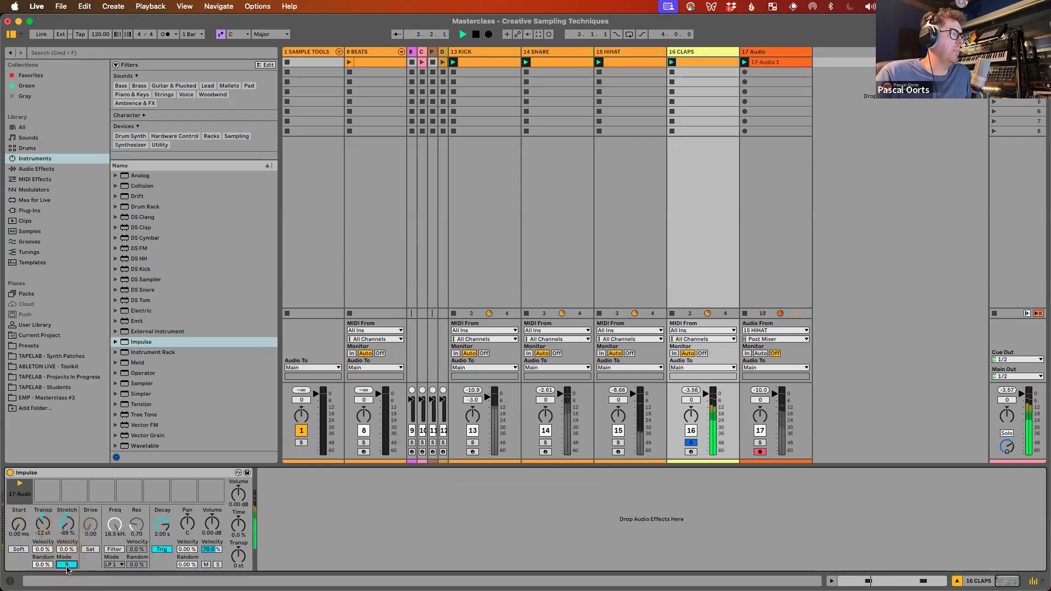
click(66, 564)
drag(64, 527, 68, 524)
click(66, 564)
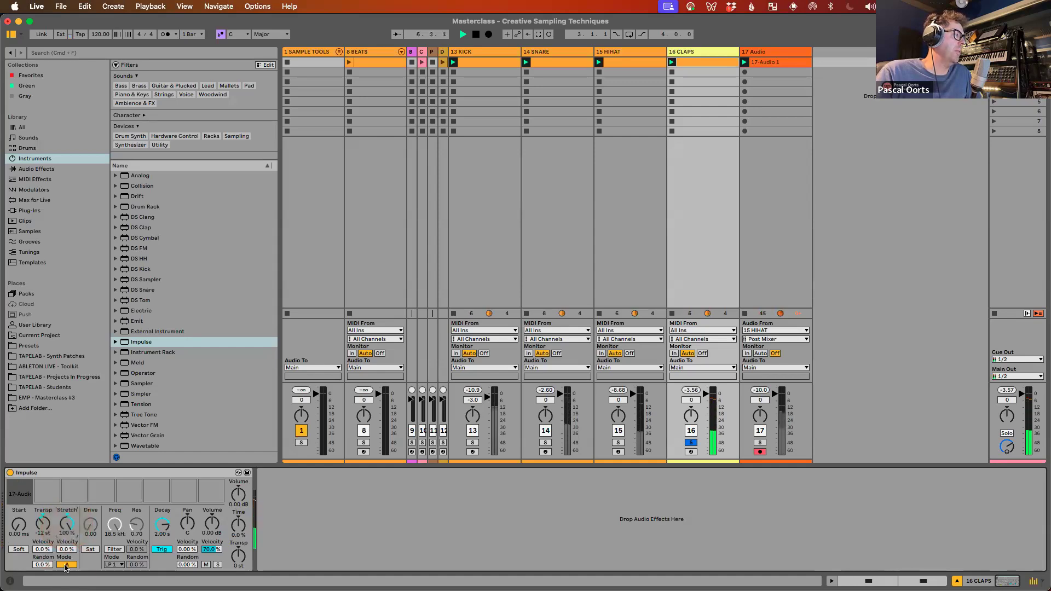
click(68, 521)
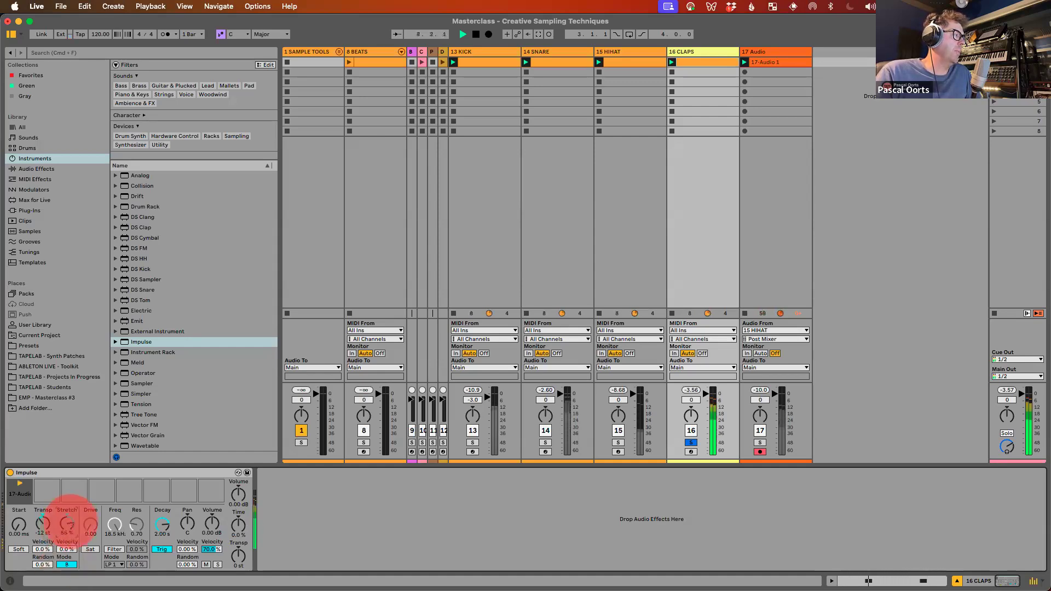
Step: Enable saturation on the Impulse sample with a Drive of 12.3
drag(68, 521, 91, 525)
click(90, 549)
key(space)
Step: Lower the CLAPS track volume to -13.0 dB and check its level in playback
click(706, 394)
drag(706, 394, 706, 417)
key(space)
click(691, 442)
key(space)
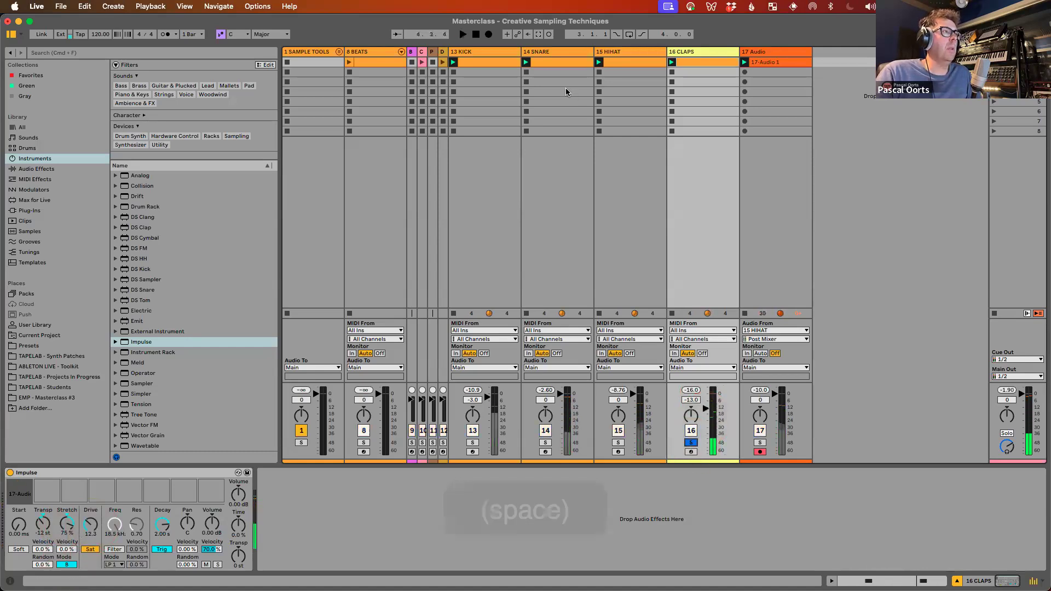
Step: Add a Reverb audio effect after Impulse on the CLAPS track, listen to it, and unsolo the track
click(36, 169)
scroll(141, 331, down, 3)
scroll(142, 331, down, 2)
drag(140, 343, 696, 285)
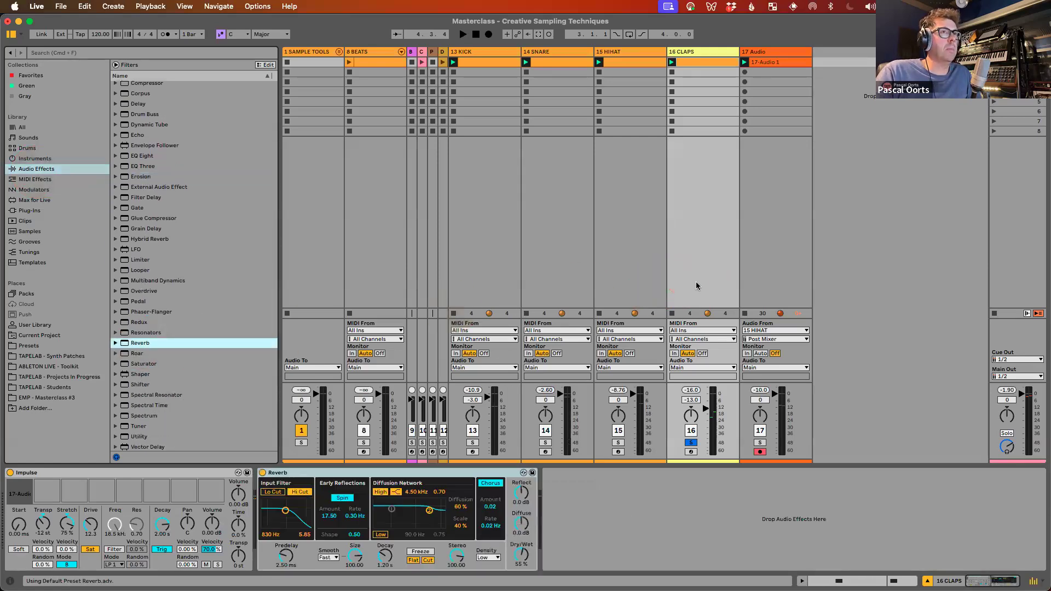
key(space)
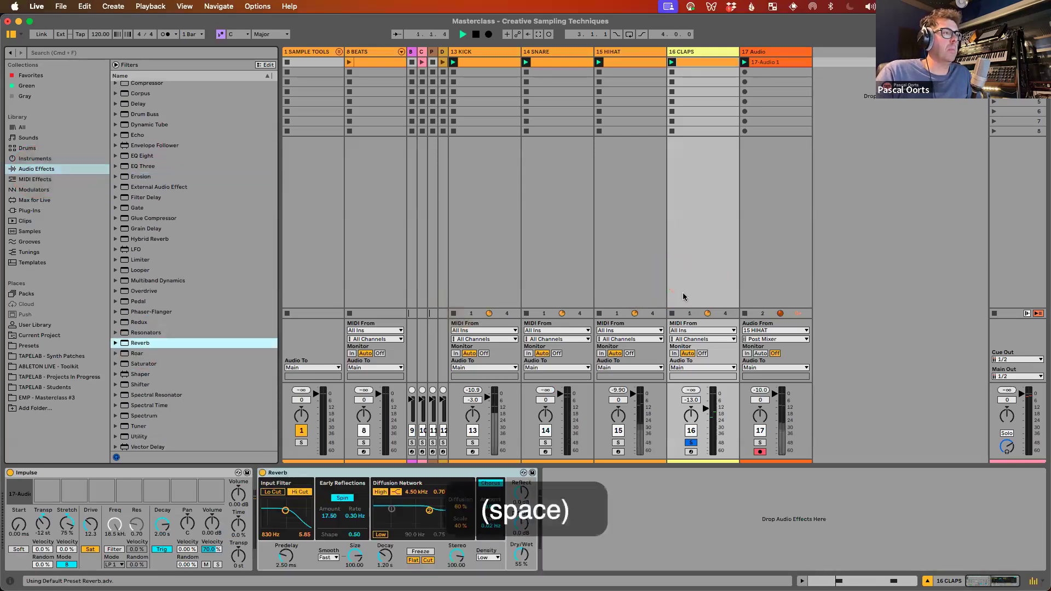
click(690, 442)
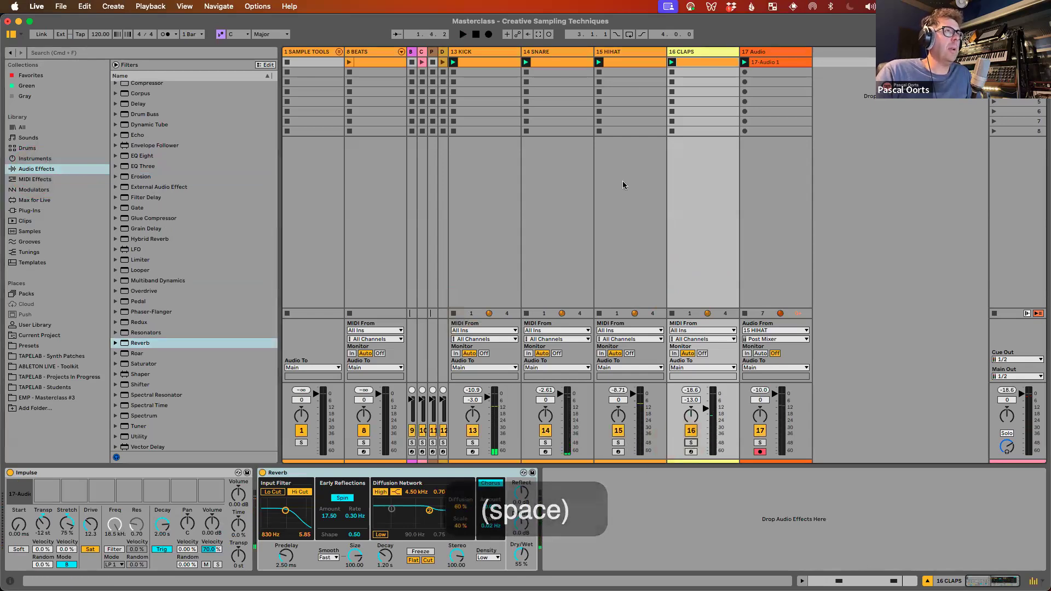
Step: Review the source 808 Kick.wav and the KICK track's devices, and play the full beat
click(70, 397)
click(183, 148)
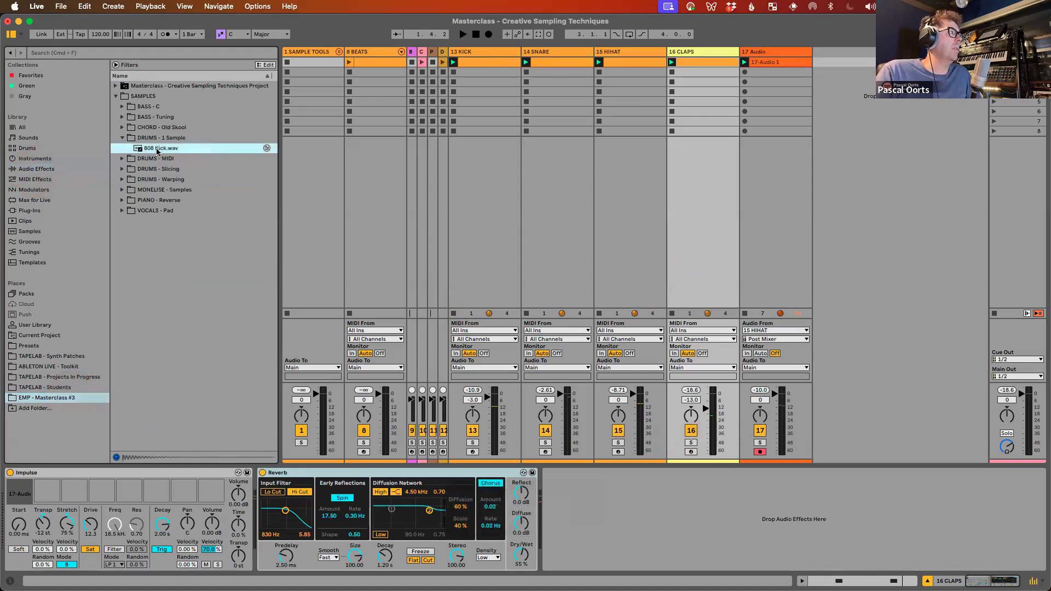
click(485, 52)
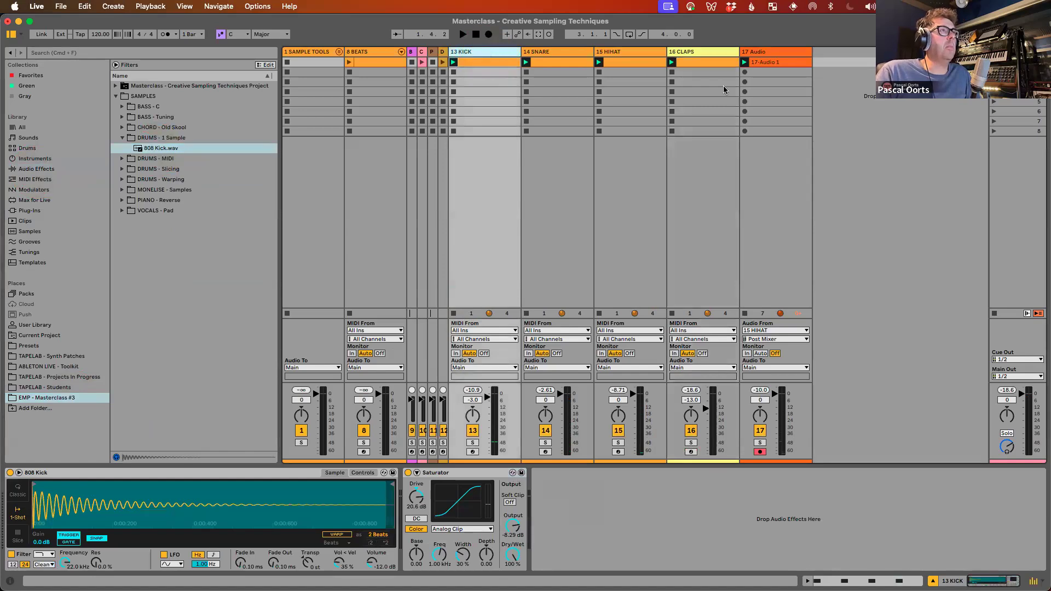
key(space)
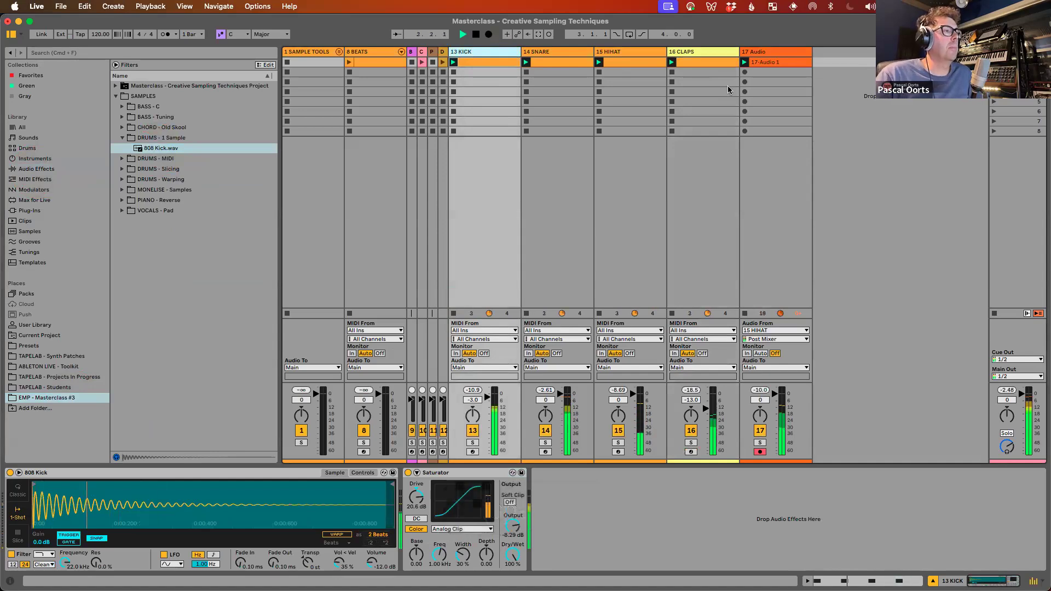
key(space)
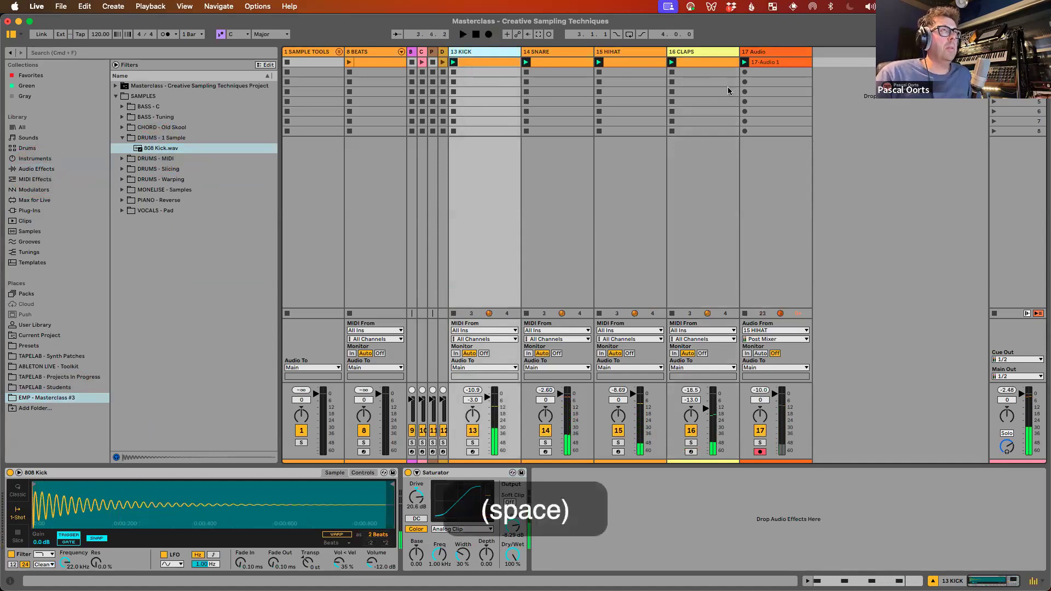
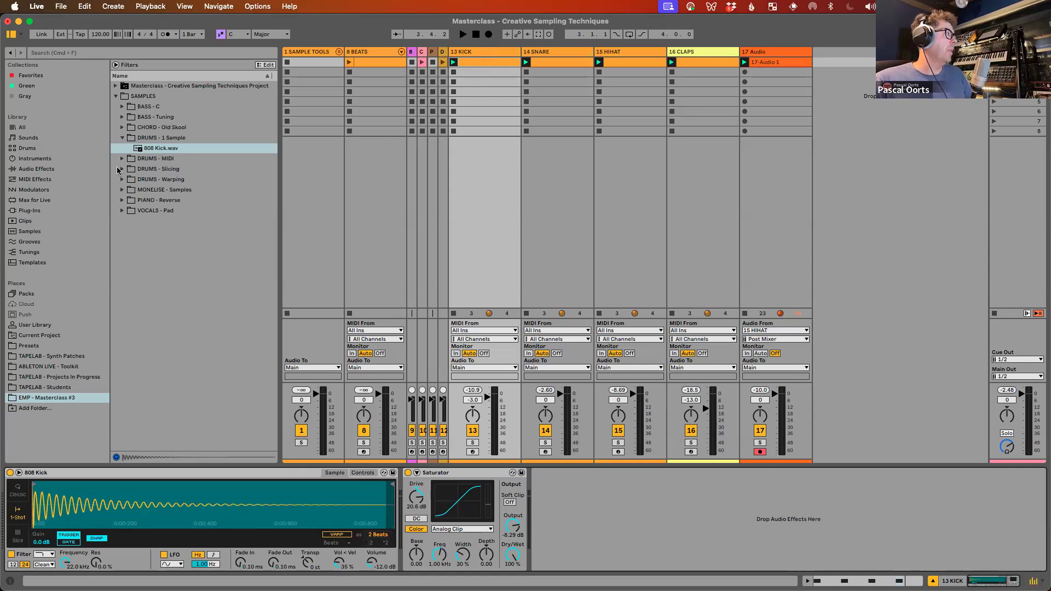
Step: Insert a new MIDI track after the audio track and rename it BASS
click(38, 158)
right_click(856, 73)
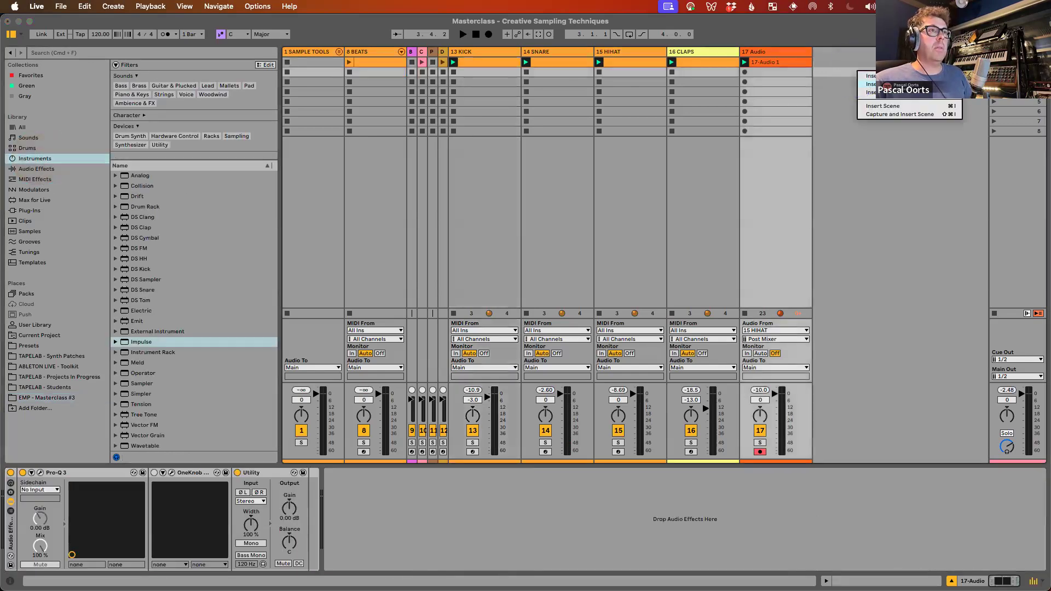
click(873, 84)
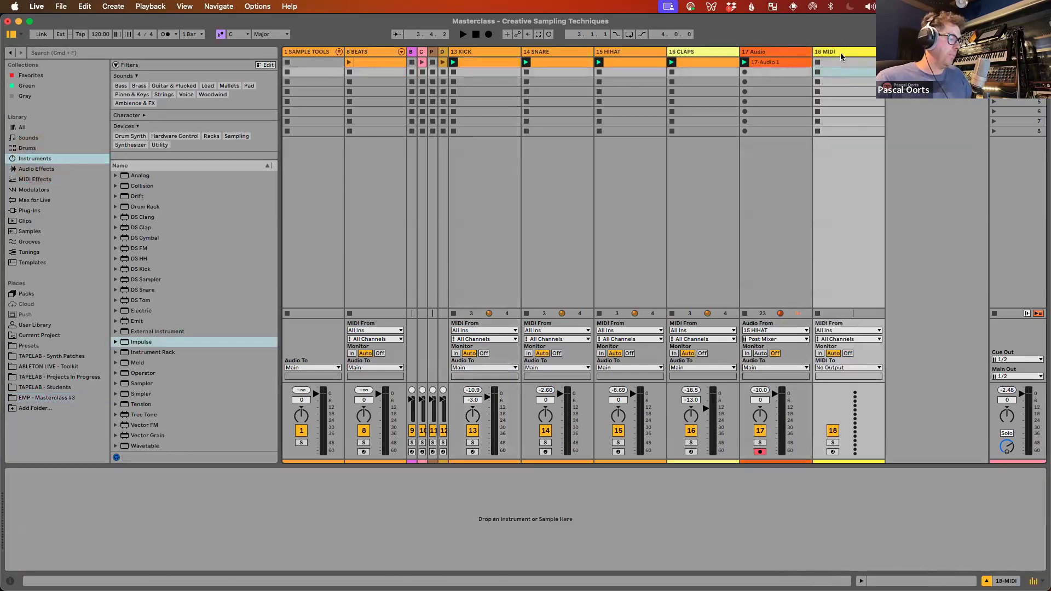
key(super+r)
text(# BASS)
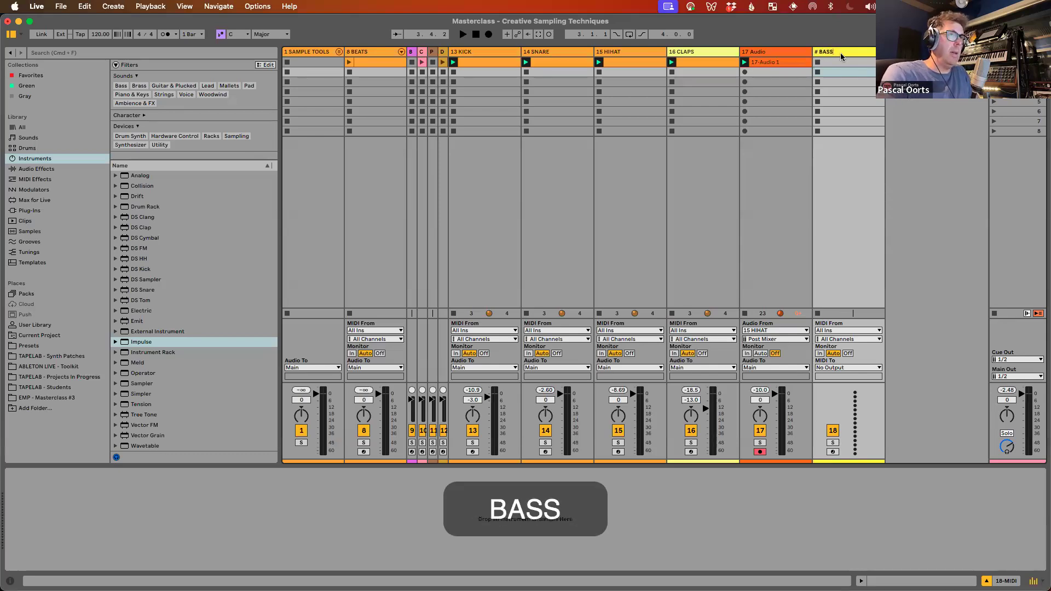
key(Return)
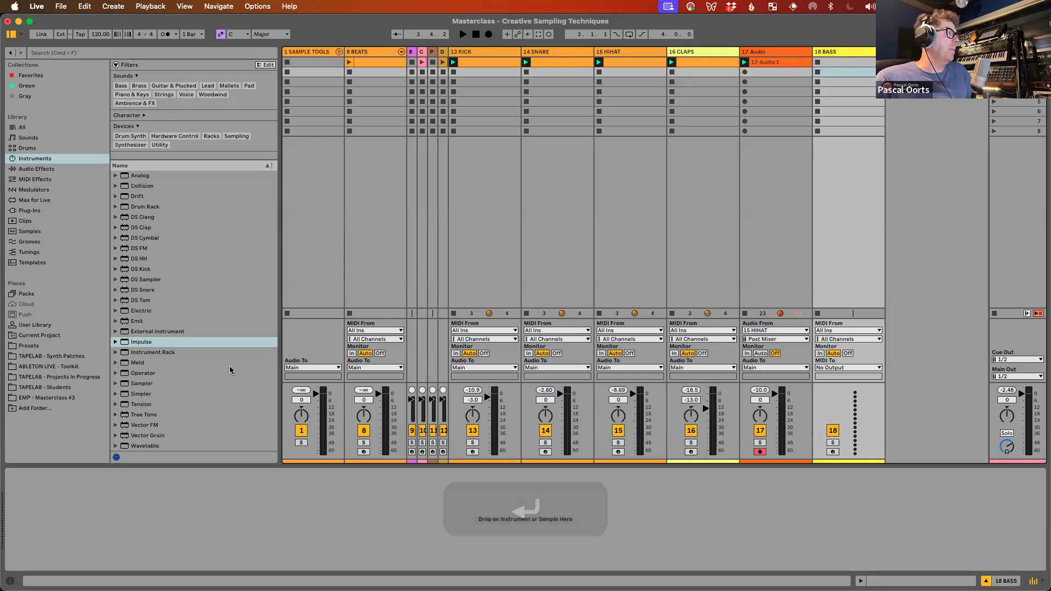
click(34, 158)
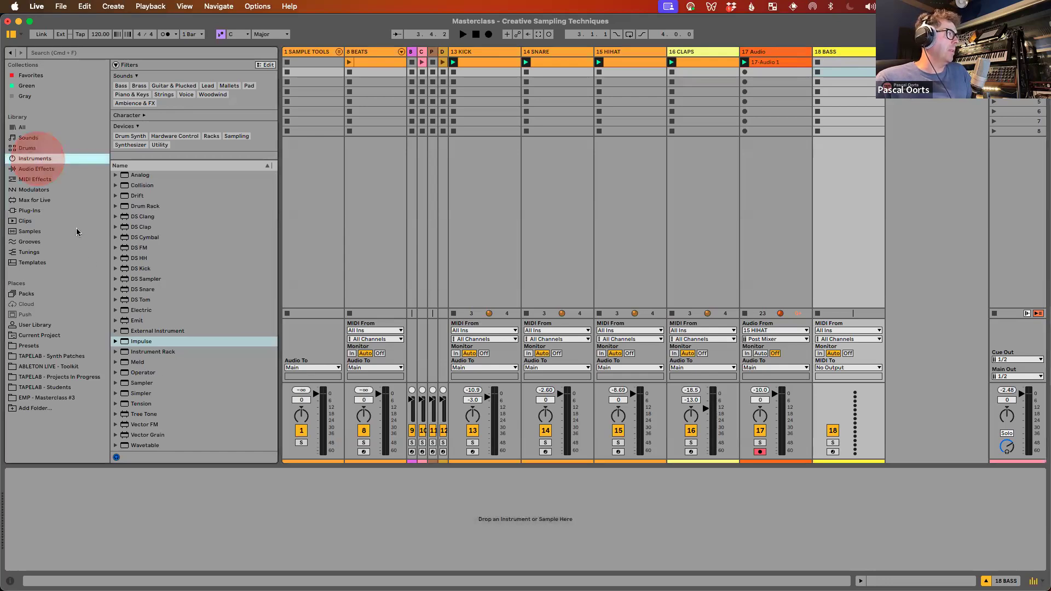
Step: Load Wavetable on the BASS track and use 808 Kick.wav as the wavetable of oscillator 1
drag(164, 446, 846, 235)
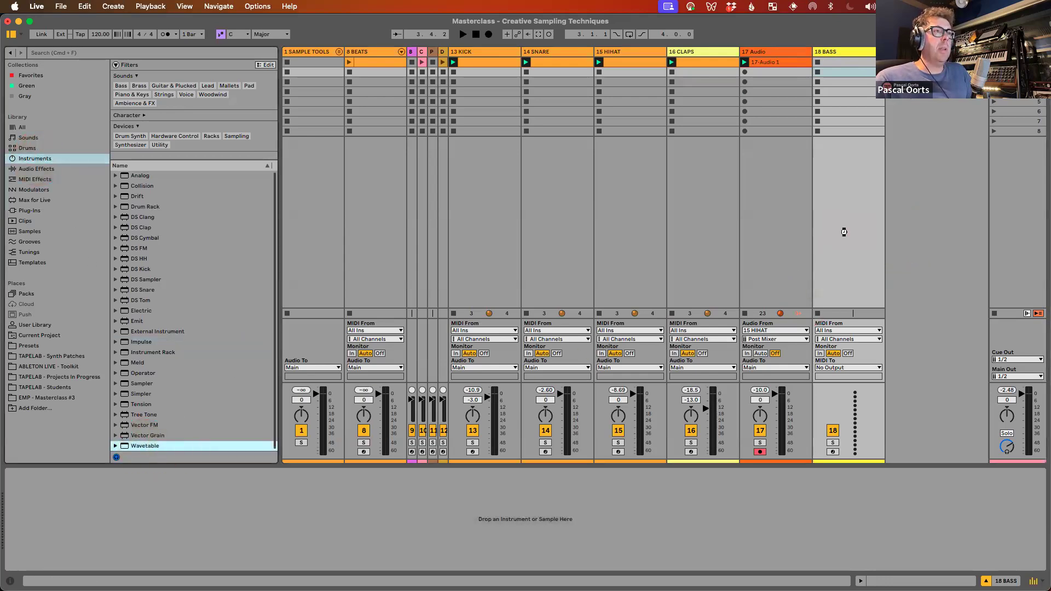
click(64, 398)
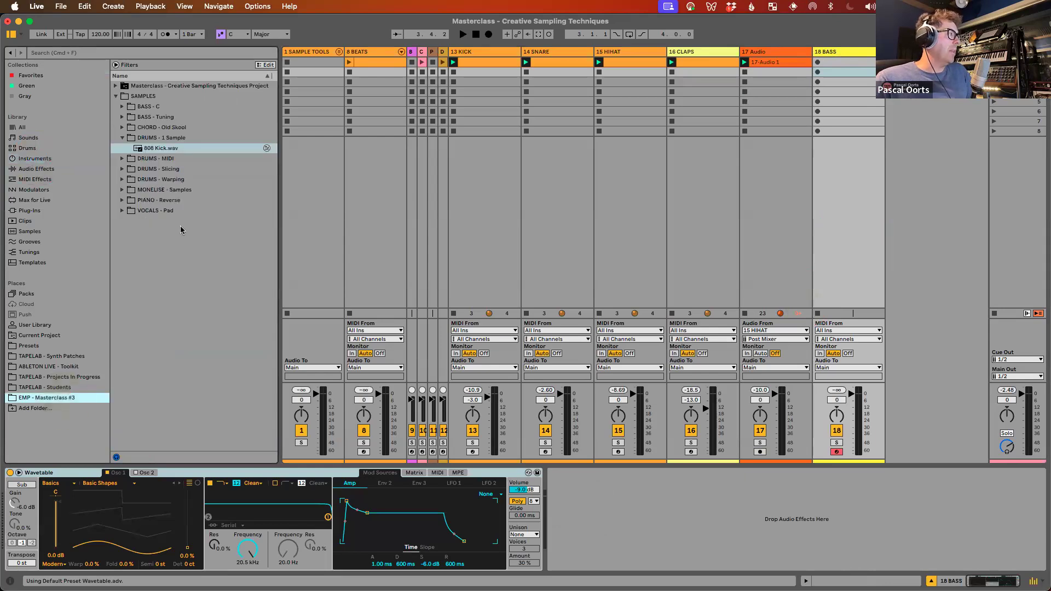
click(165, 148)
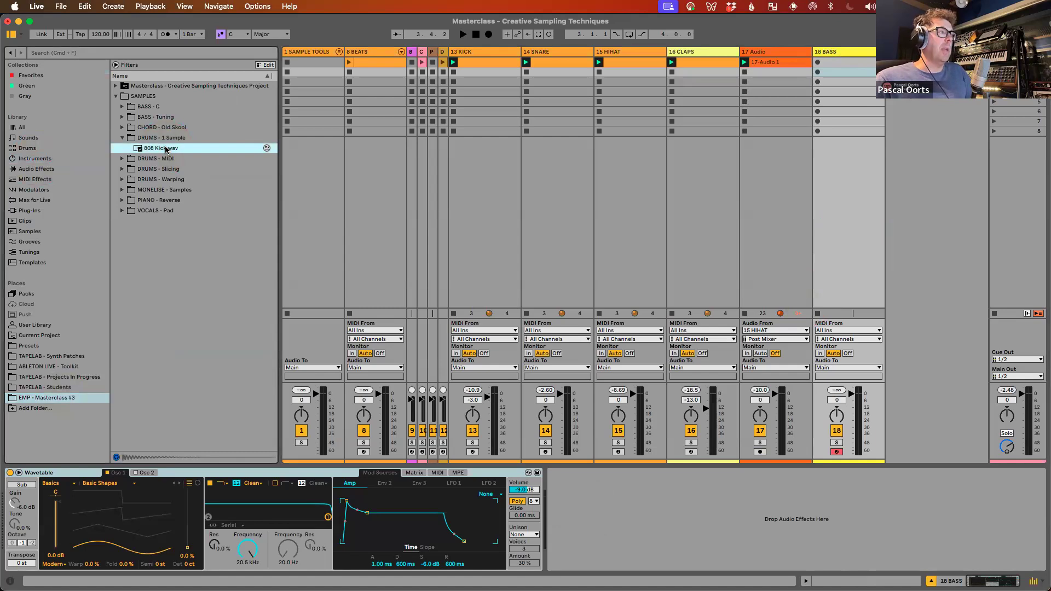
click(159, 149)
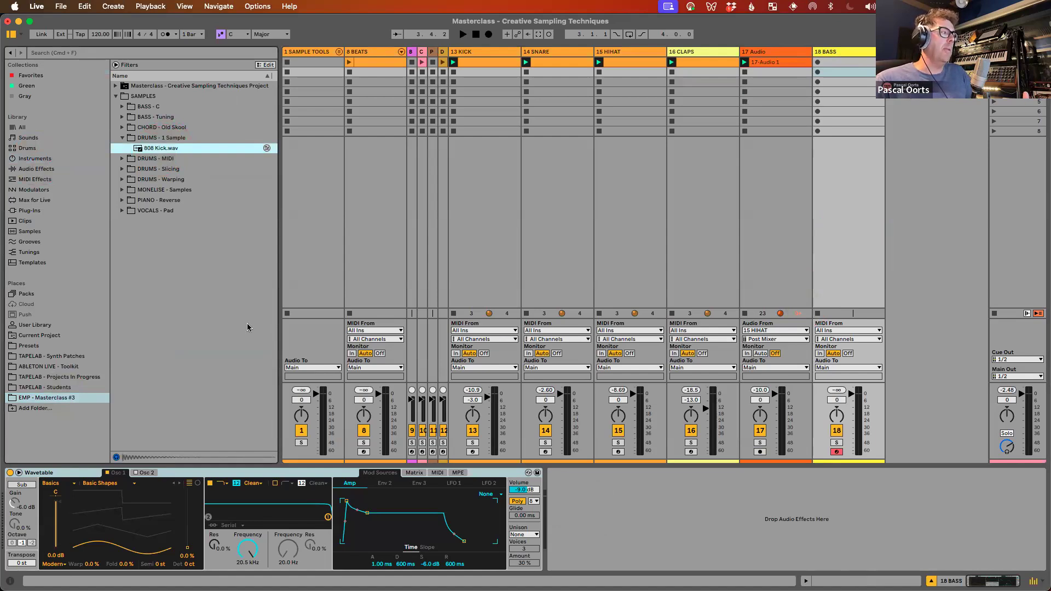
drag(156, 153, 126, 525)
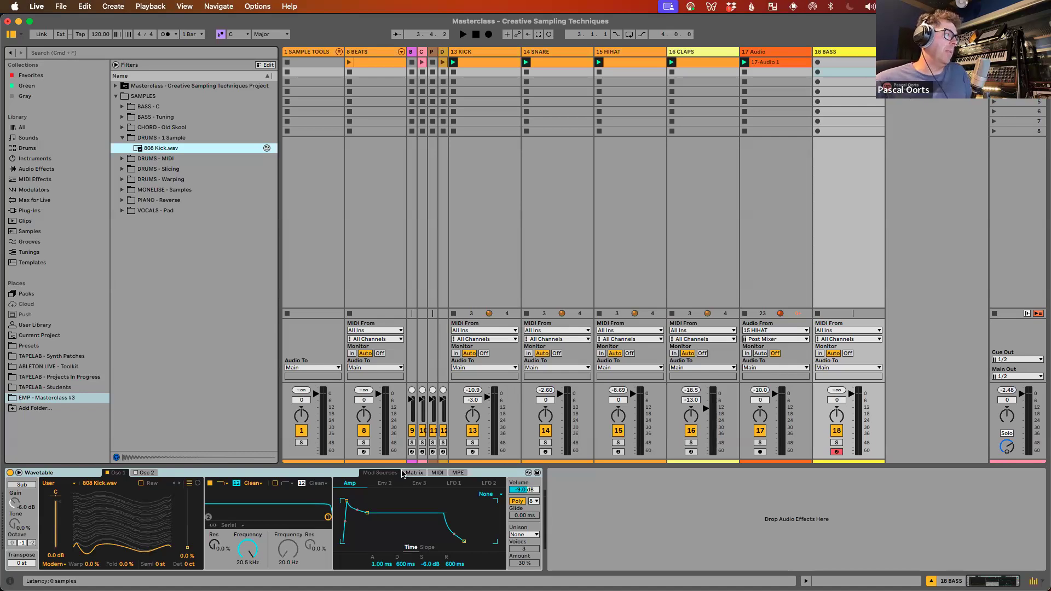
Step: Play notes on the BASS track to audition the kick-based wavetable sound
key(q)
key(q)
key(q)
key(q)
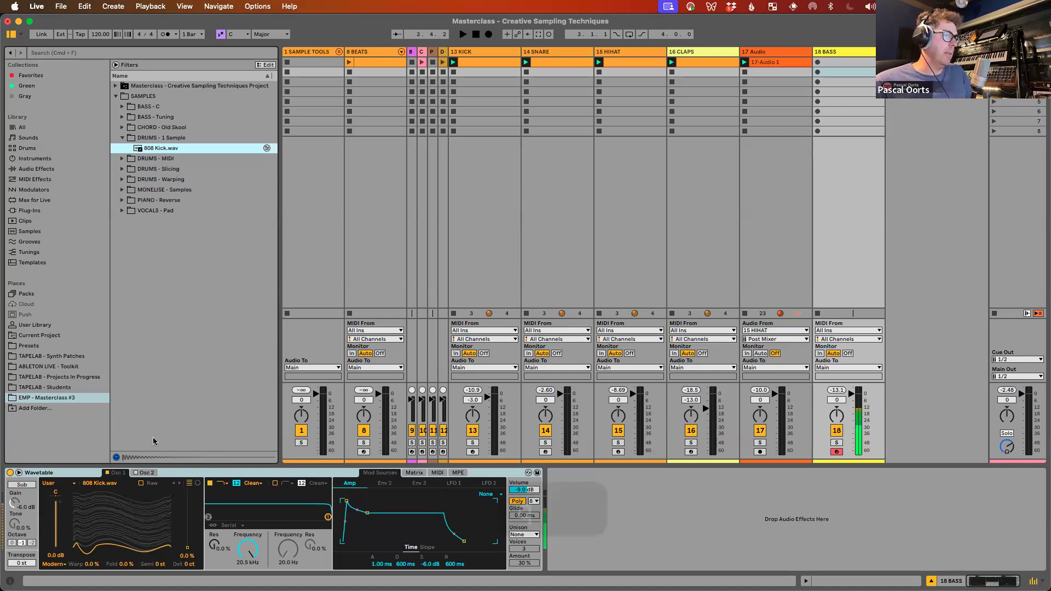
key(less)
key(q)
key(q)
key(w)
key(q)
key(q)
key(q)
key(q)
key(w)
key(q)
key(q)
key(q)
key(q)
key(q)
key(q)
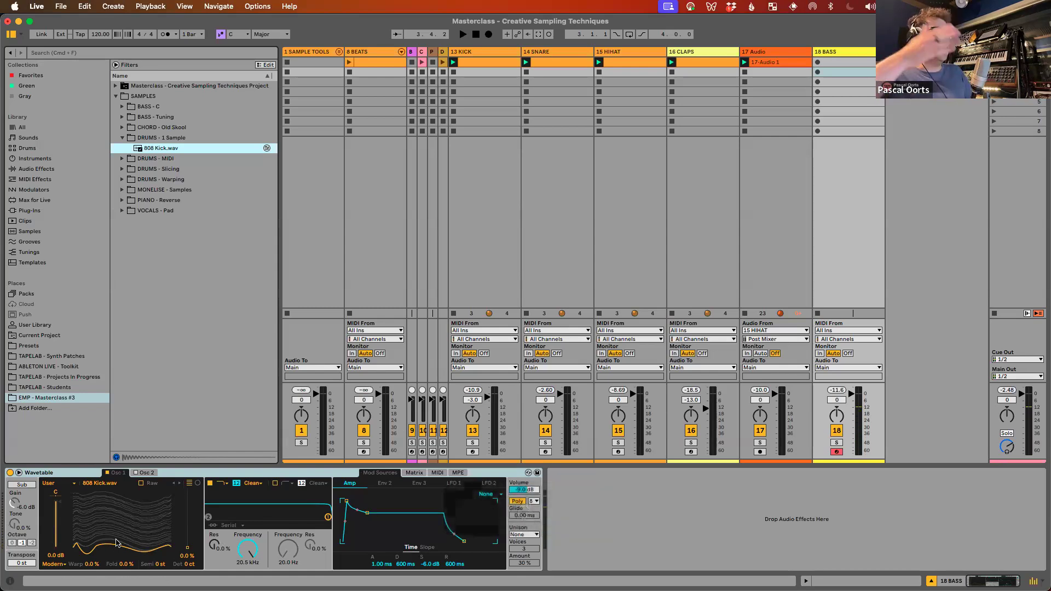
Step: Set oscillator 1's wavetable position to 10% and play notes to hear the change
mouse_move(188, 550)
mouse_down()
mouse_move(187, 499)
mouse_move(187, 539)
mouse_up()
key(q)
key(q)
key(q)
key(q)
key(q)
key(q)
key(q)
key(q)
key(q)
key(q)
key(q)
key(q)
key(q)
key(q)
key(q)
key(q)
key(q)
key(q)
key(q)
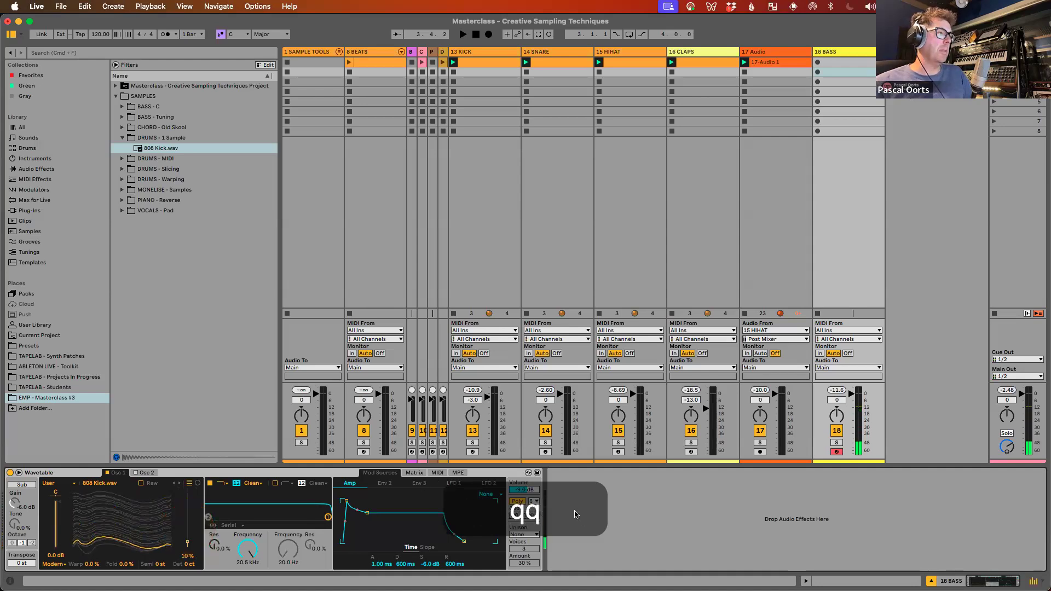
Step: Set Wavetable's unison mode to Classic and audition the thicker bass sound
click(524, 534)
click(528, 489)
key(q)
key(q)
key(q)
key(q)
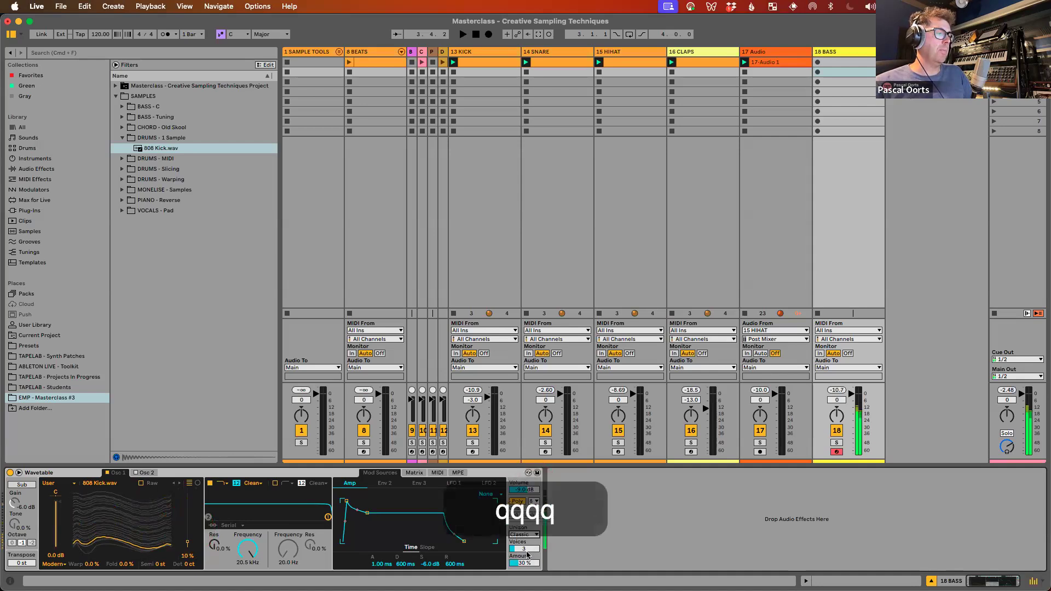
key(q)
key(q)
key(q)
key(q)
key(q)
key(q)
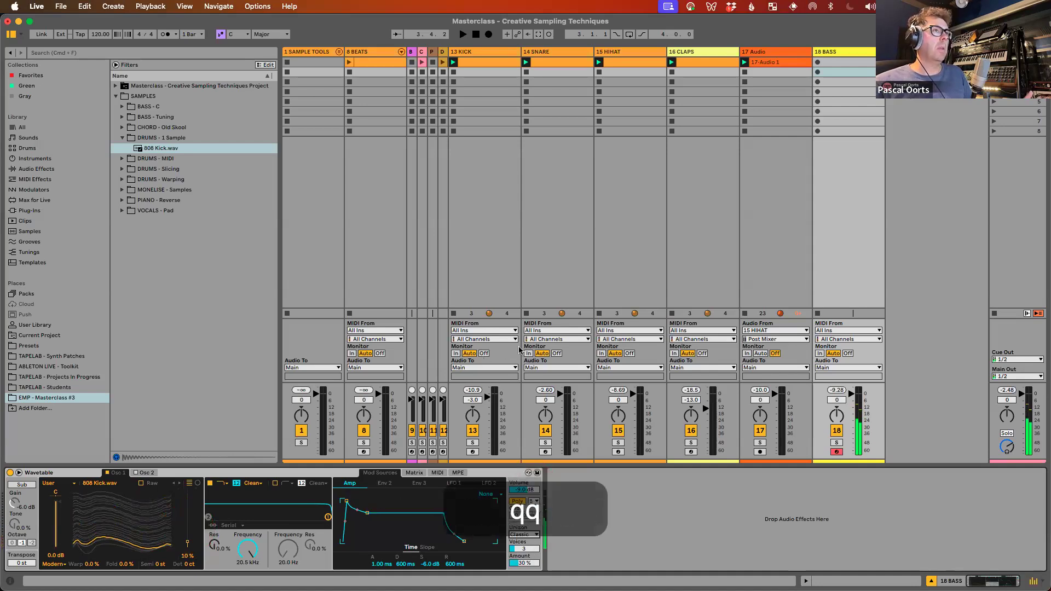
Step: Create an empty MIDI clip in the BASS track's first slot and review the source sample and Wavetable device
double_click(838, 63)
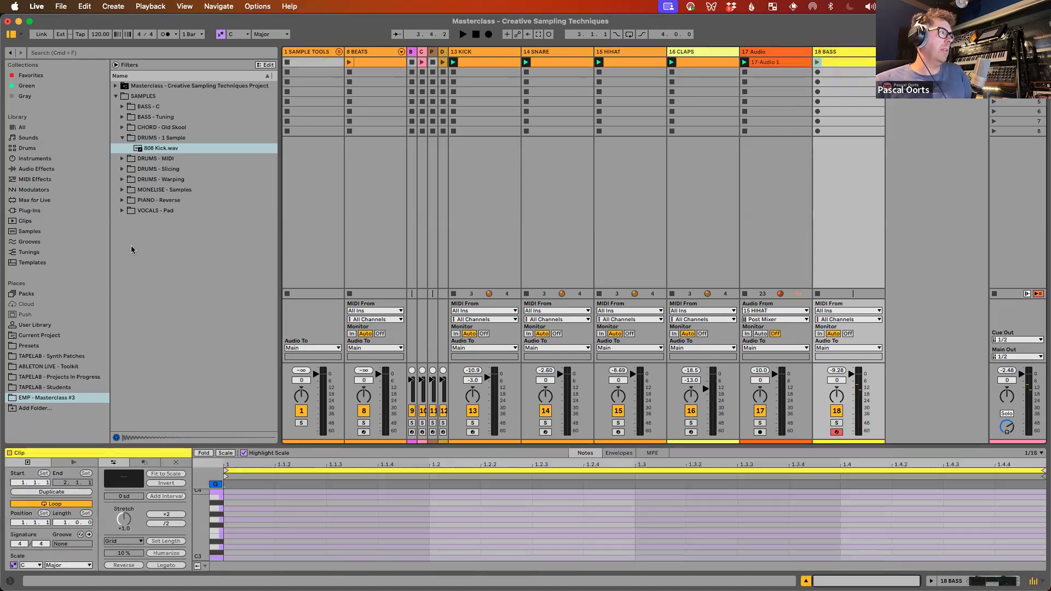
click(194, 148)
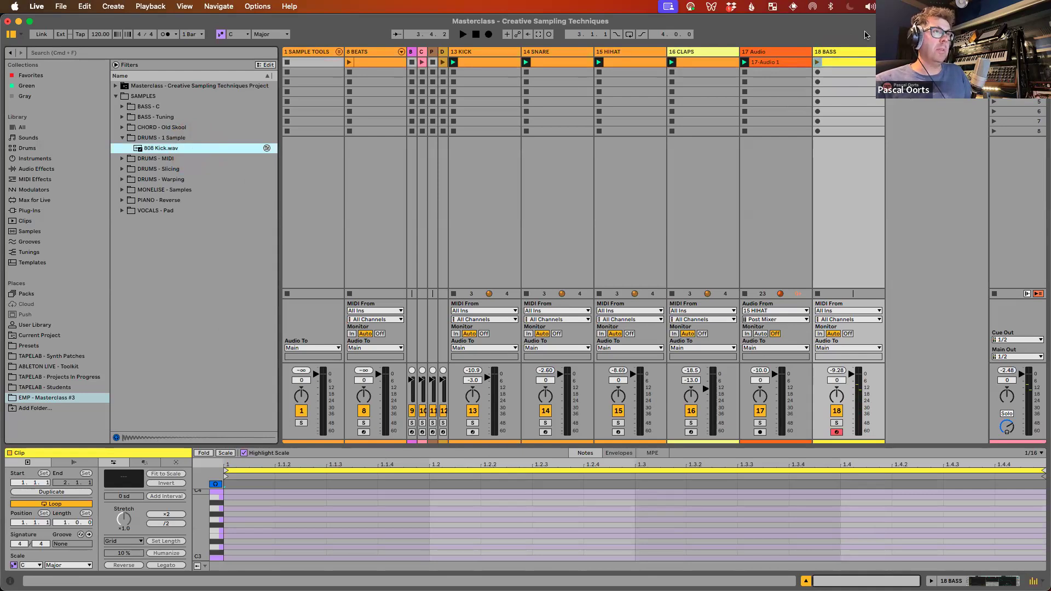
click(856, 53)
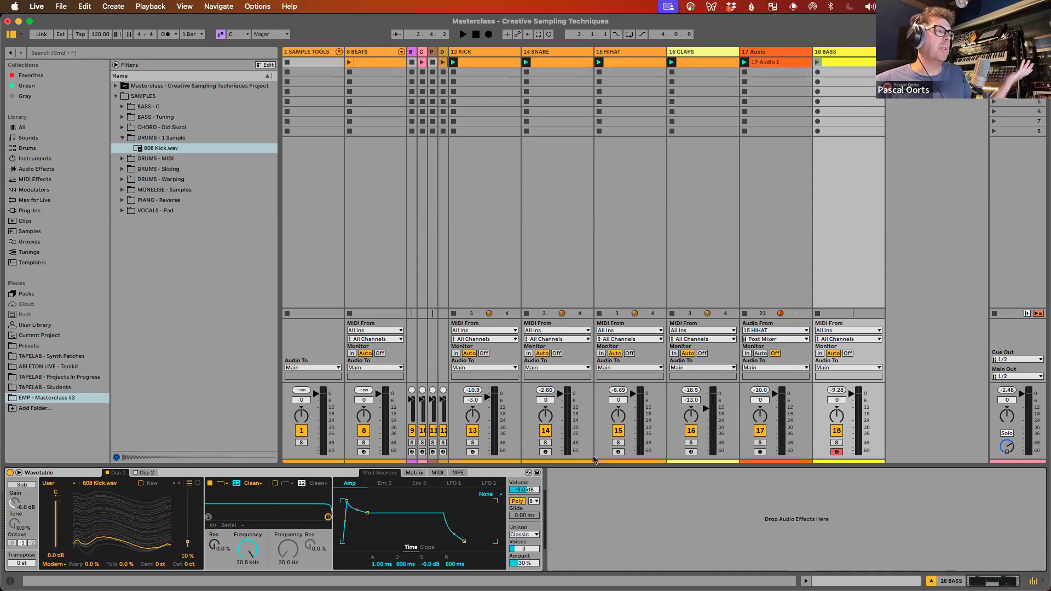
click(589, 460)
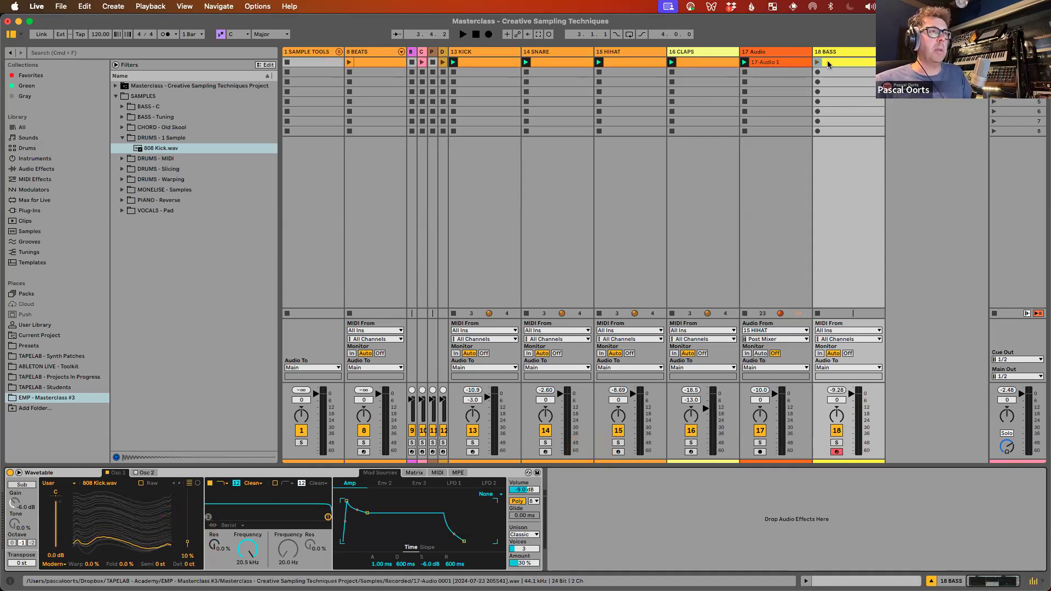
Step: Enter four C1 notes and a final B0 note in the BASS clip, and play it with the beat
click(860, 61)
scroll(224, 539, down, 5)
click(217, 550)
scroll(219, 542, down, 5)
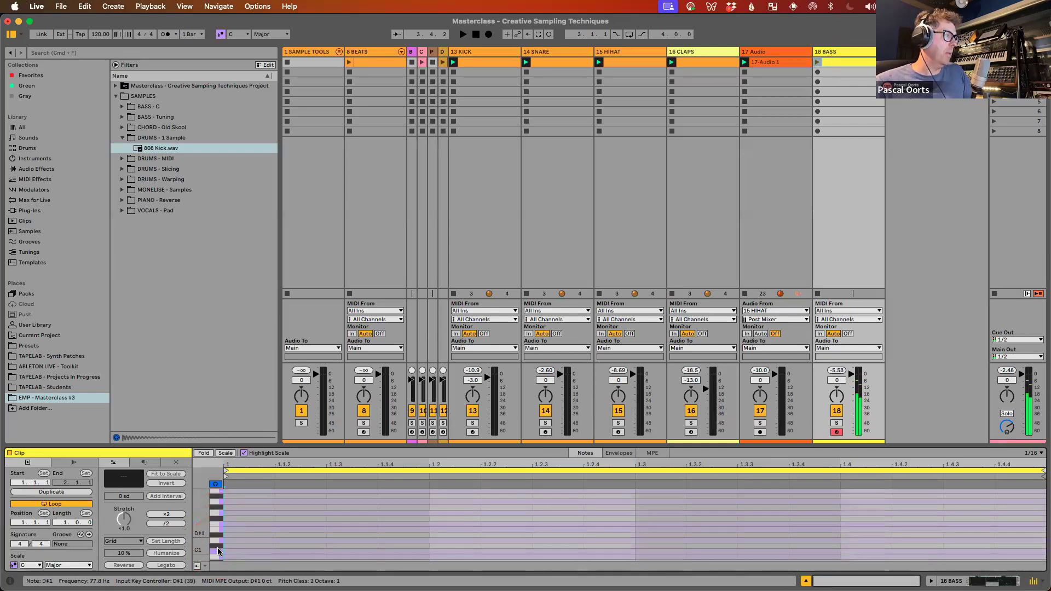
double_click(215, 537)
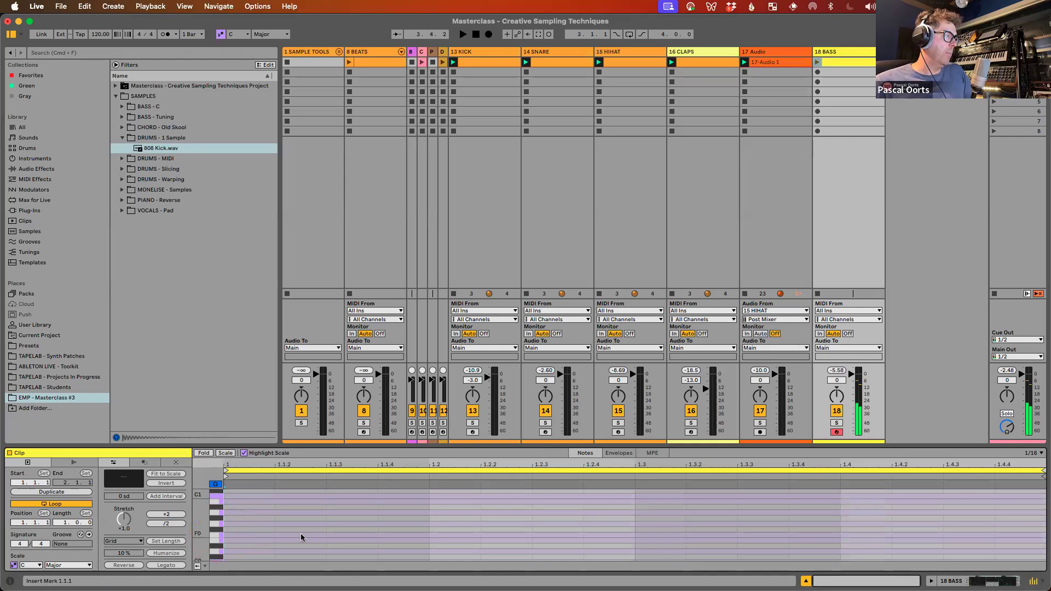
double_click(352, 496)
double_click(556, 496)
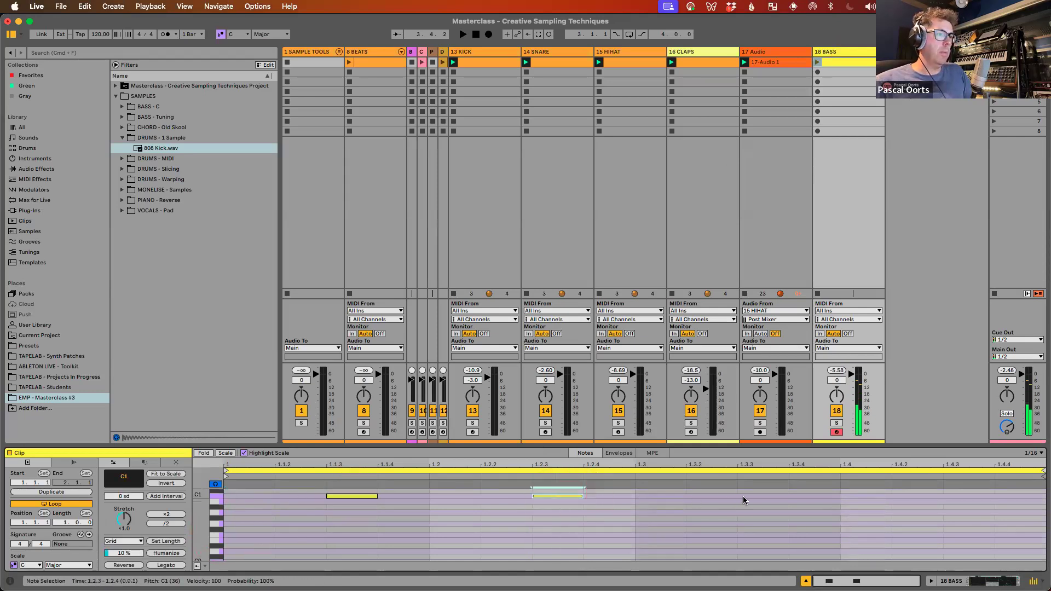
double_click(672, 498)
double_click(819, 497)
double_click(952, 502)
click(817, 62)
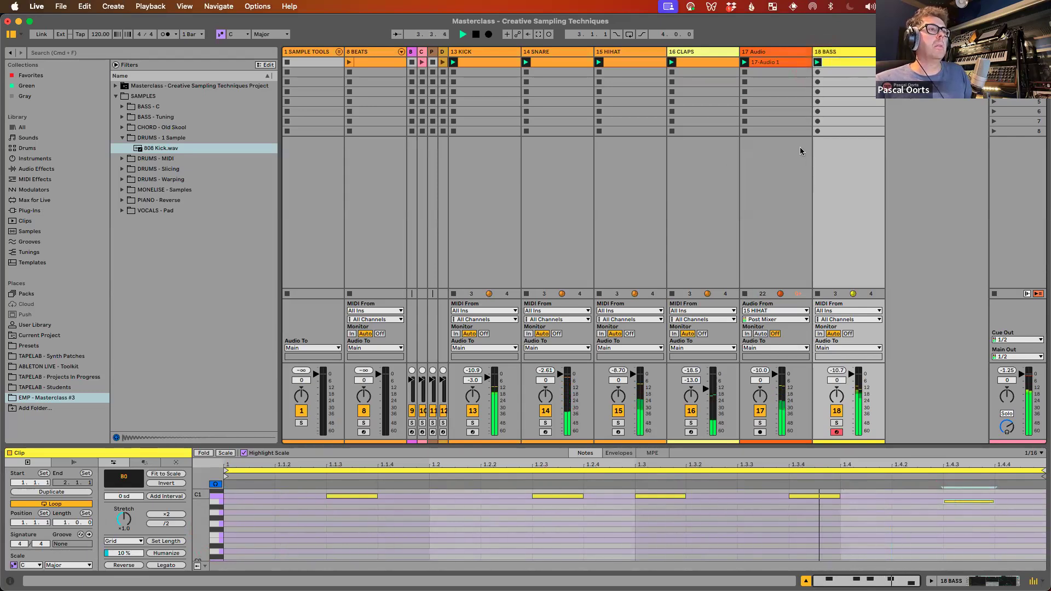
key(space)
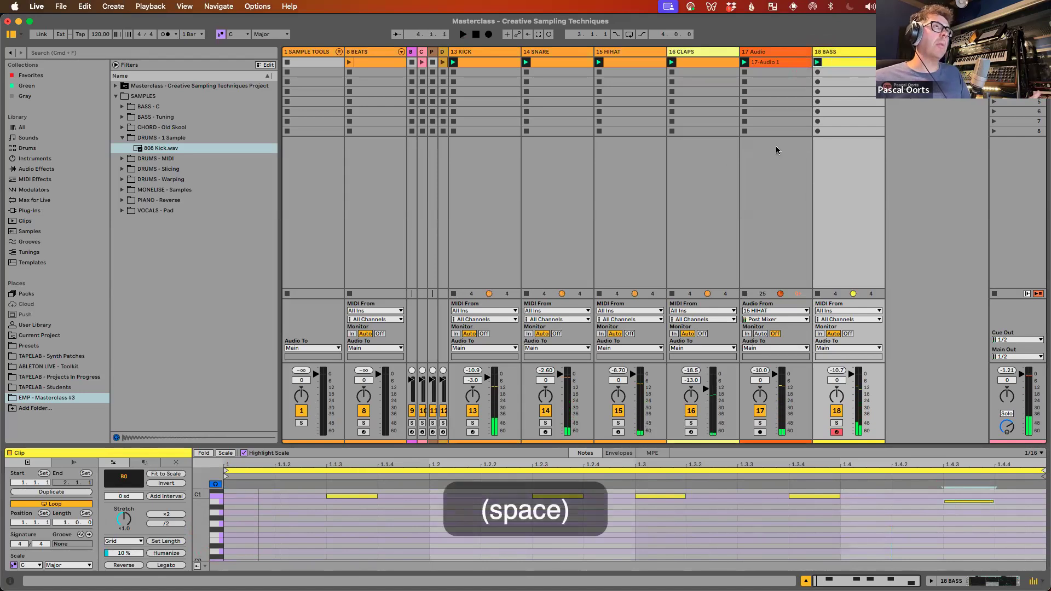
Step: Review the source 808 Kick.wav and the devices on the KICK, CLAPS and BASS tracks
click(185, 150)
click(158, 147)
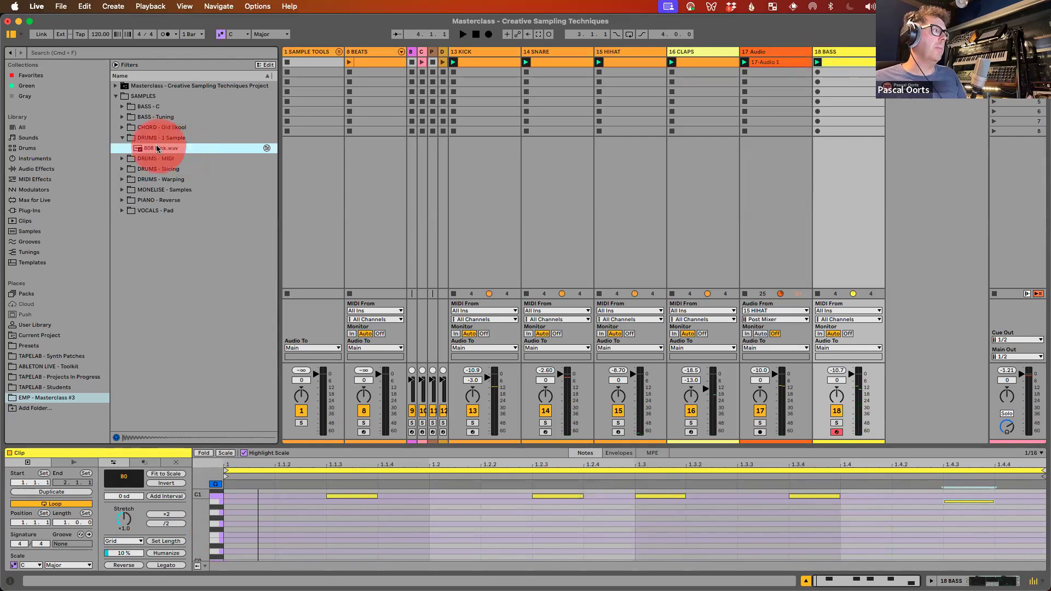
click(498, 53)
double_click(484, 52)
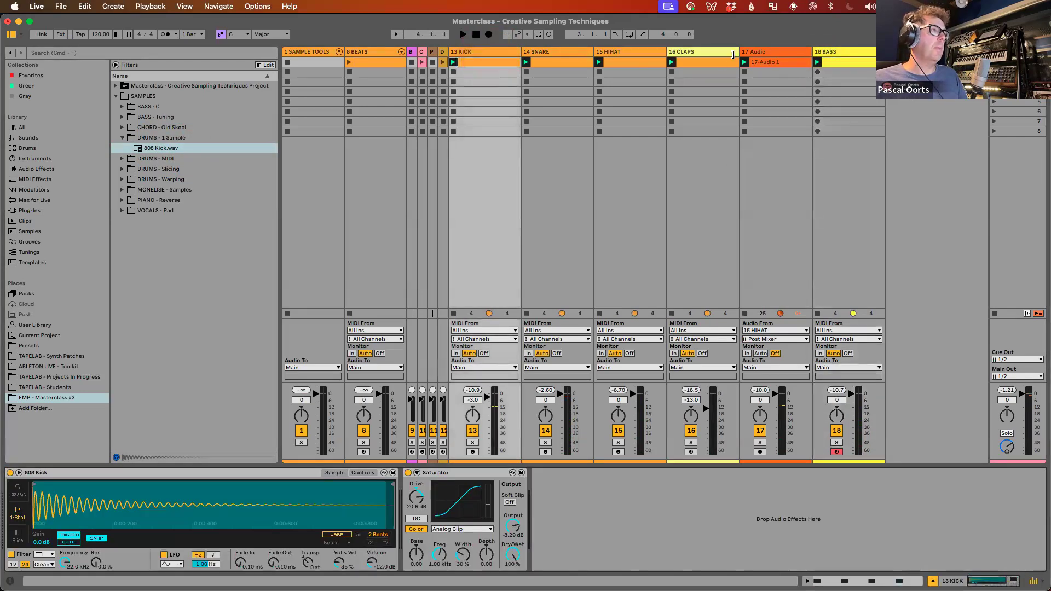
click(711, 53)
click(839, 53)
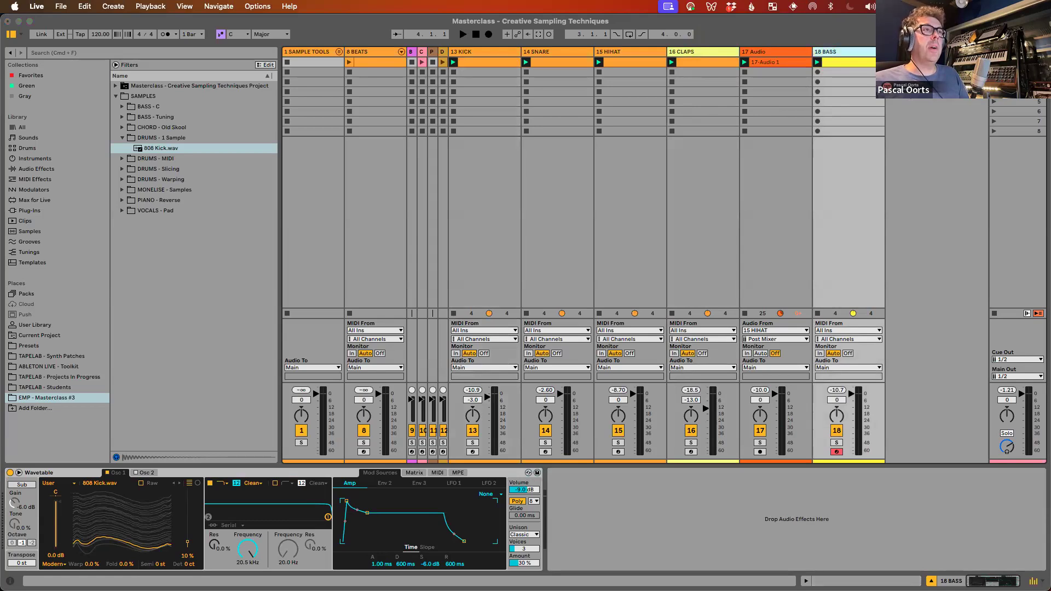
Step: Insert a new MIDI track after BASS, add GranulatorInput II.amxd to it, and close the Max for Live message window
key(super+shift+t)
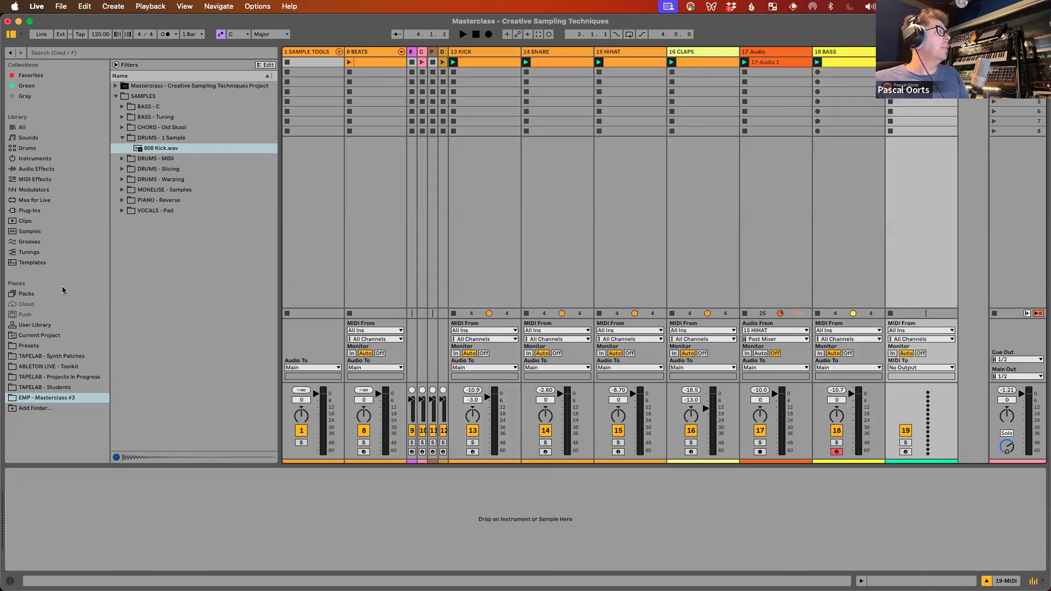
click(35, 200)
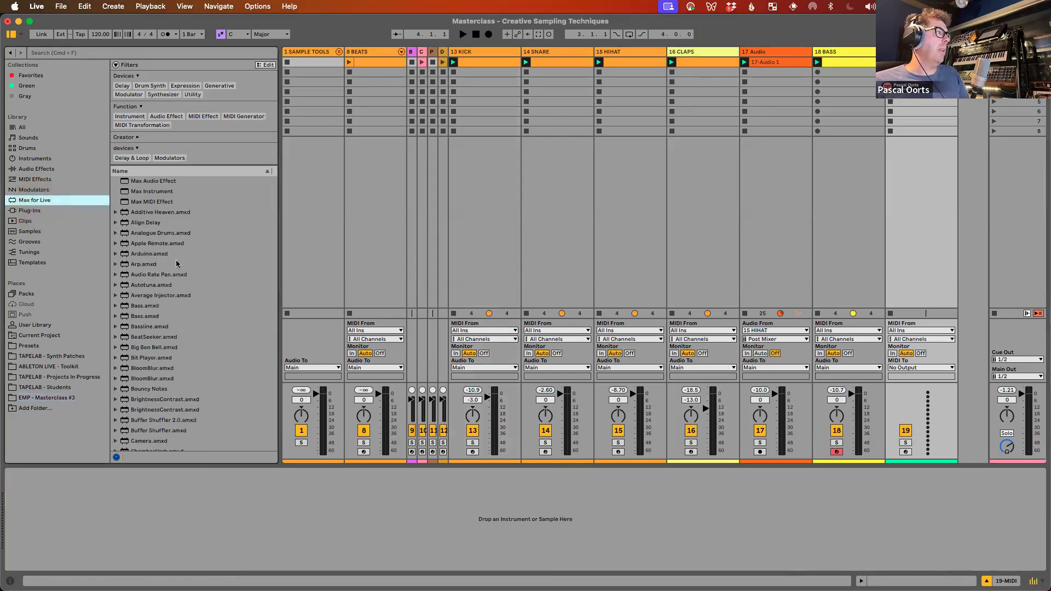
scroll(177, 264, down, 10)
scroll(176, 264, down, 12)
scroll(177, 264, down, 14)
drag(149, 241, 924, 84)
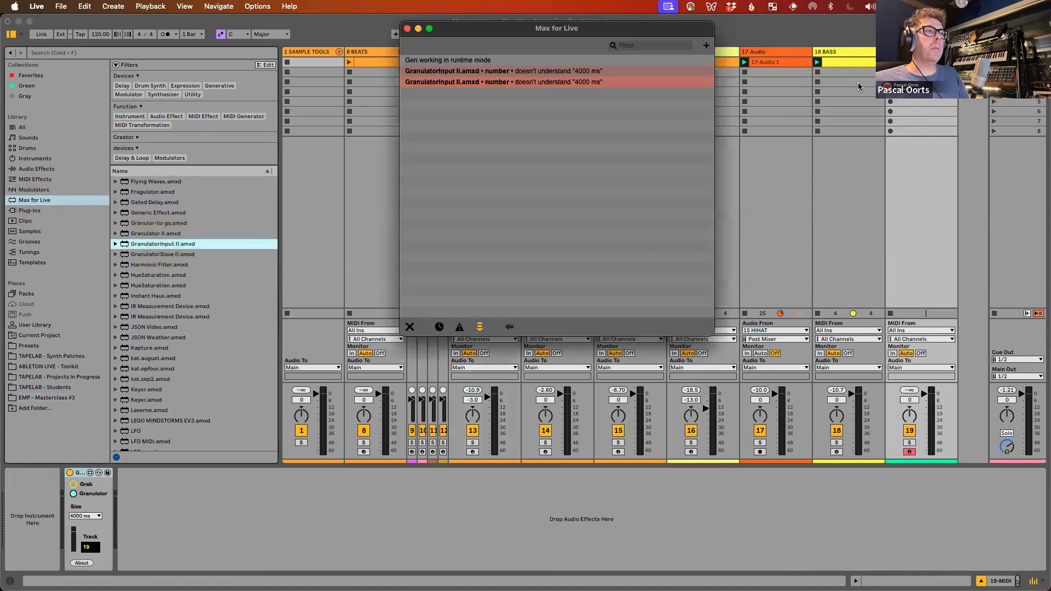
click(406, 28)
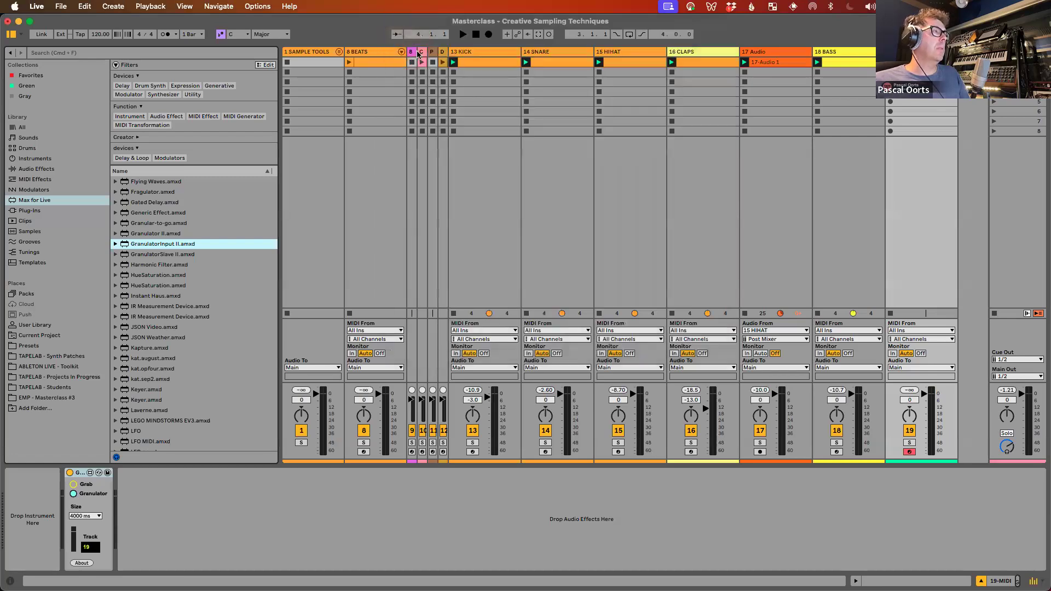
Step: Unfold the SAMPLE TOOLS group, show the GRANULATOR track's device and arm the track
click(339, 52)
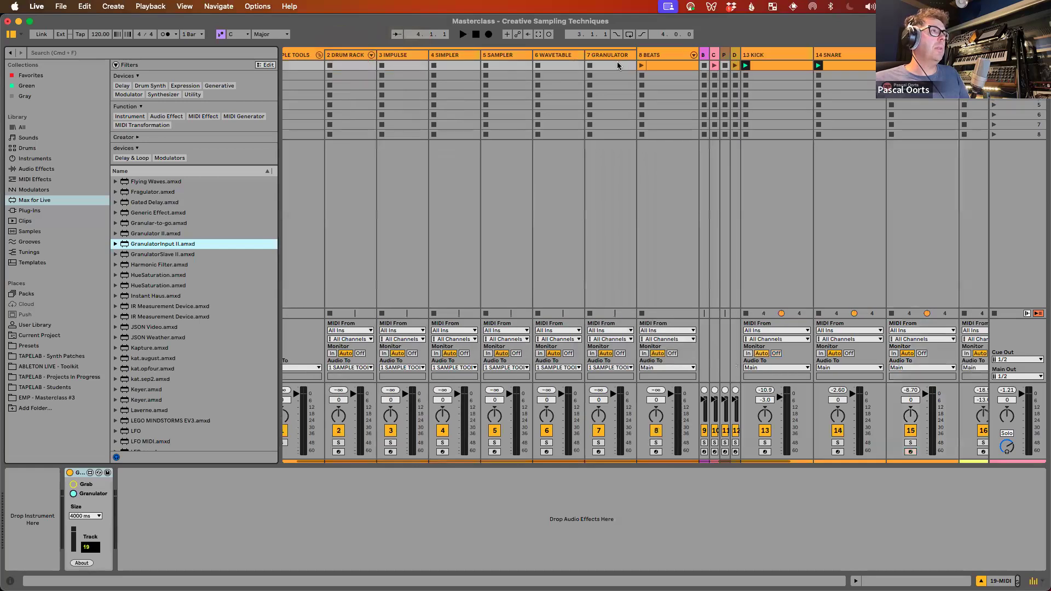
click(601, 58)
click(598, 452)
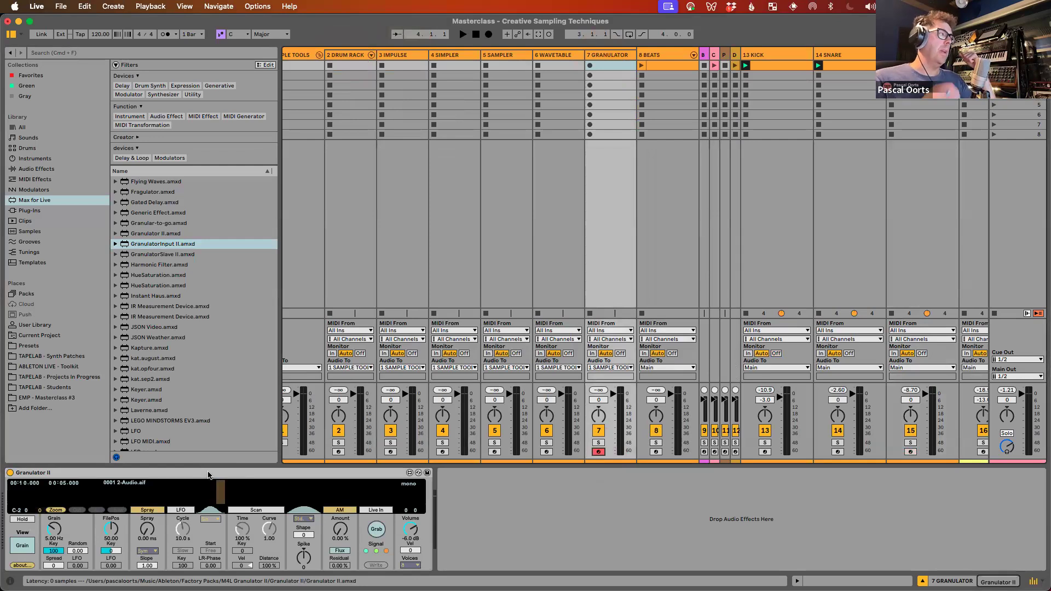
Step: Load PIANO sample A-2.wav from the PIANO - Reverse folder into Granulator II
click(47, 398)
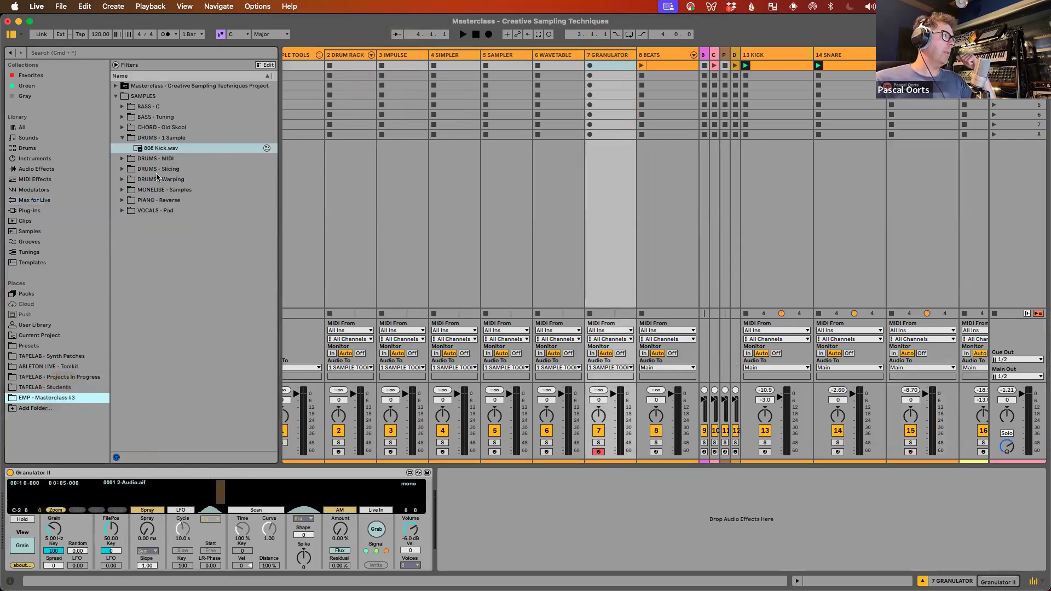
click(149, 201)
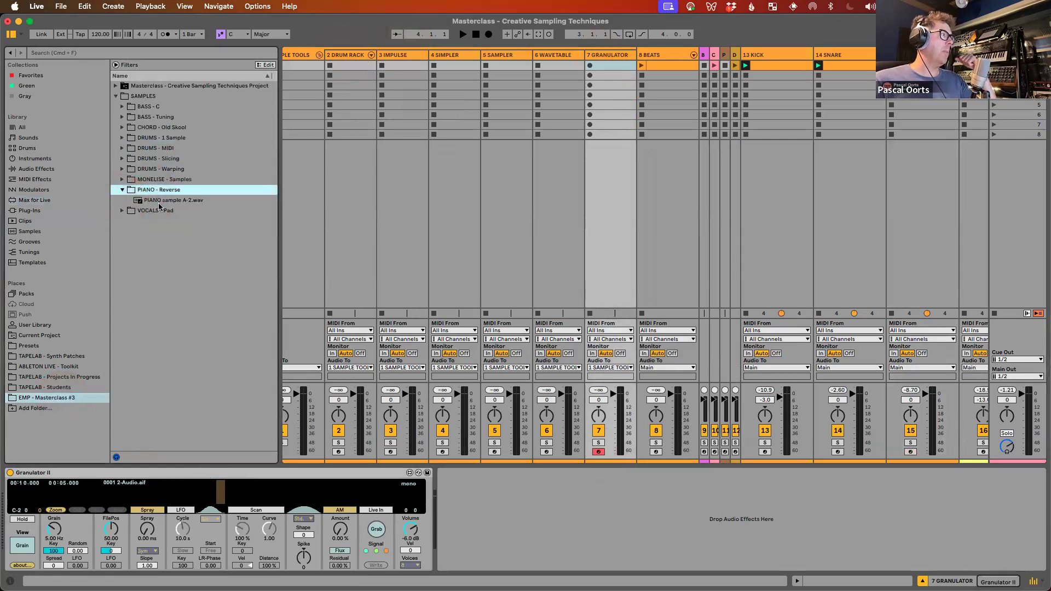
click(159, 201)
drag(161, 201, 157, 497)
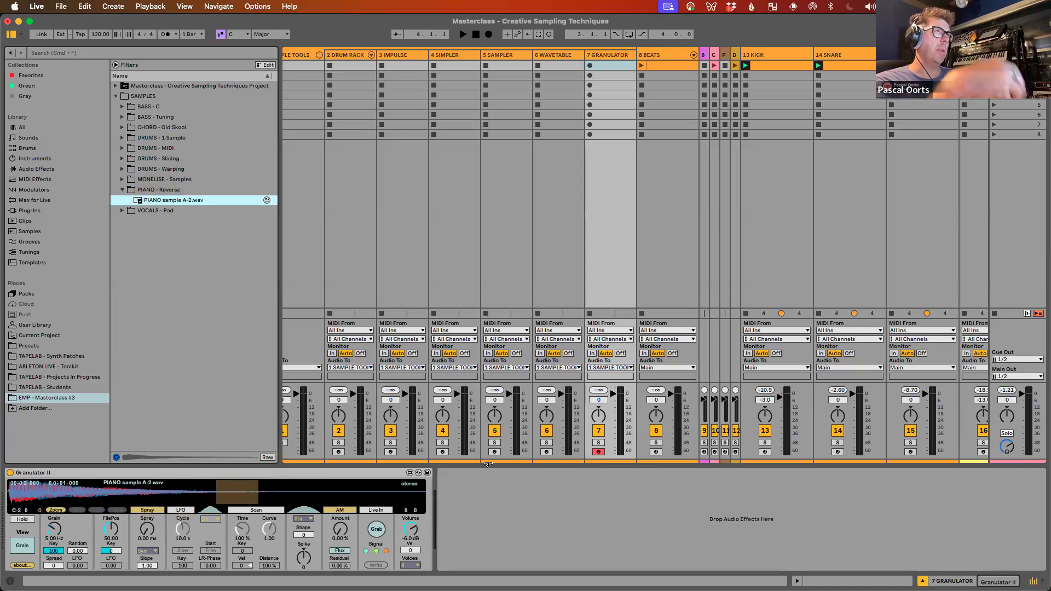
Step: Play notes on the GRANULATOR track to audition the granulated piano sample
key(q)
key(q)
key(q)
key(q)
key(d)
key(d)
key(d)
key(d)
key(d)
key(d)
key(d)
key(d)
key(d)
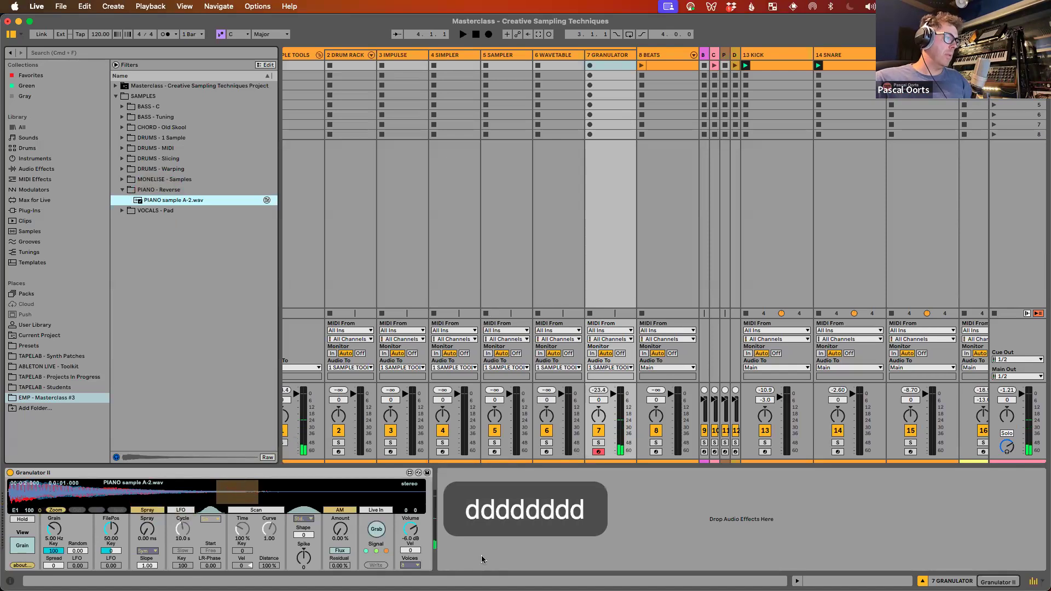
Step: Add a Utility audio effect after Granulator II on the GRANULATOR track and set its gain to 4.5 dB
click(36, 169)
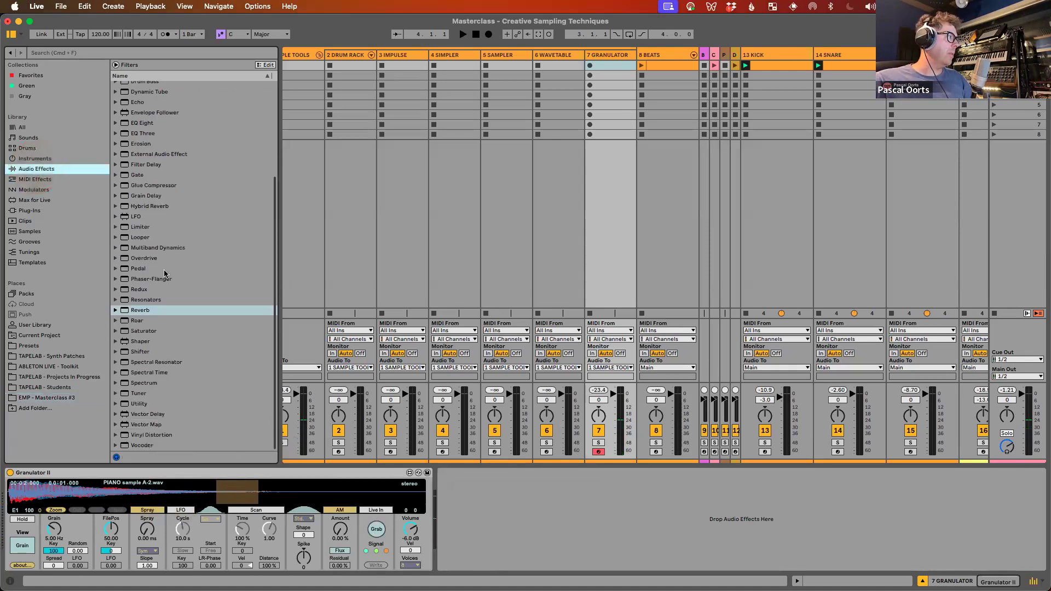
drag(135, 405, 605, 274)
drag(500, 519, 496, 513)
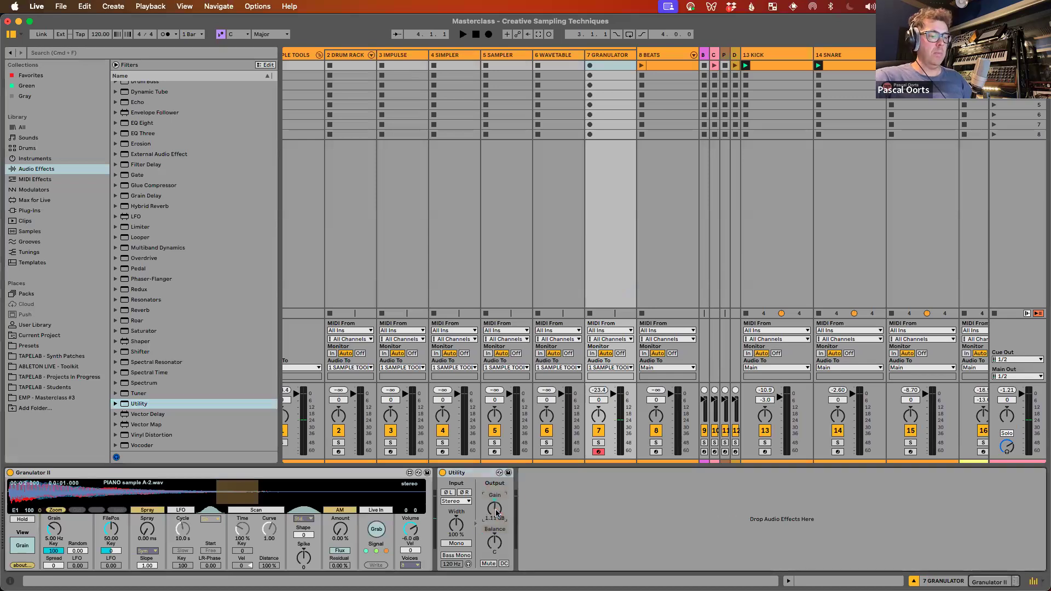
text(,)
key(BackSpace)
key(BackSpace)
text(4,5)
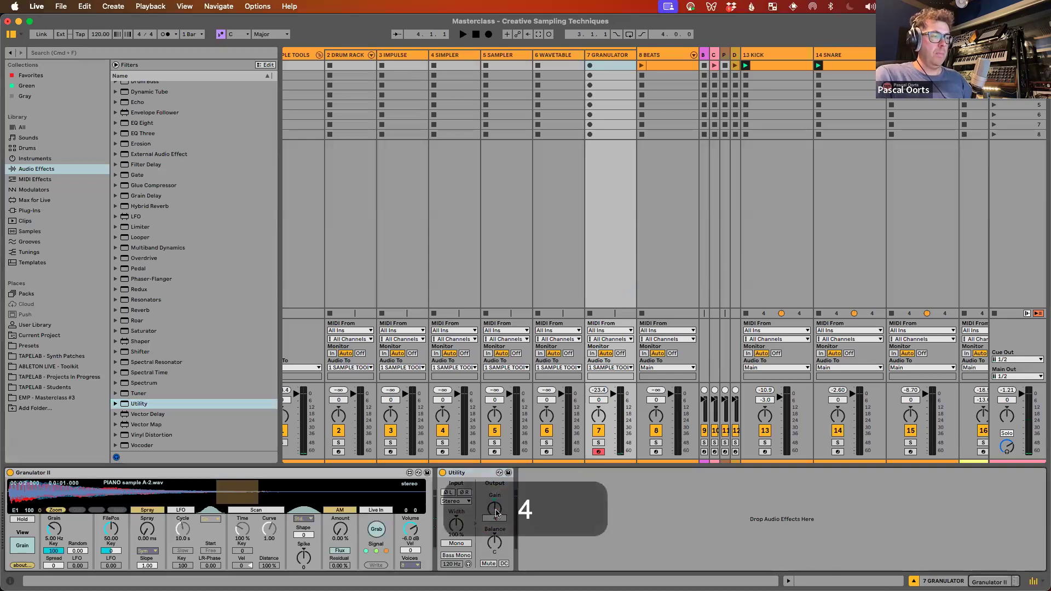
Step: Play repeated notes on the GRANULATOR track to audition the boosted granular piano sound
key(d)
key(d)
key(d)
key(d)
key(d)
key(d)
key(d)
key(d)
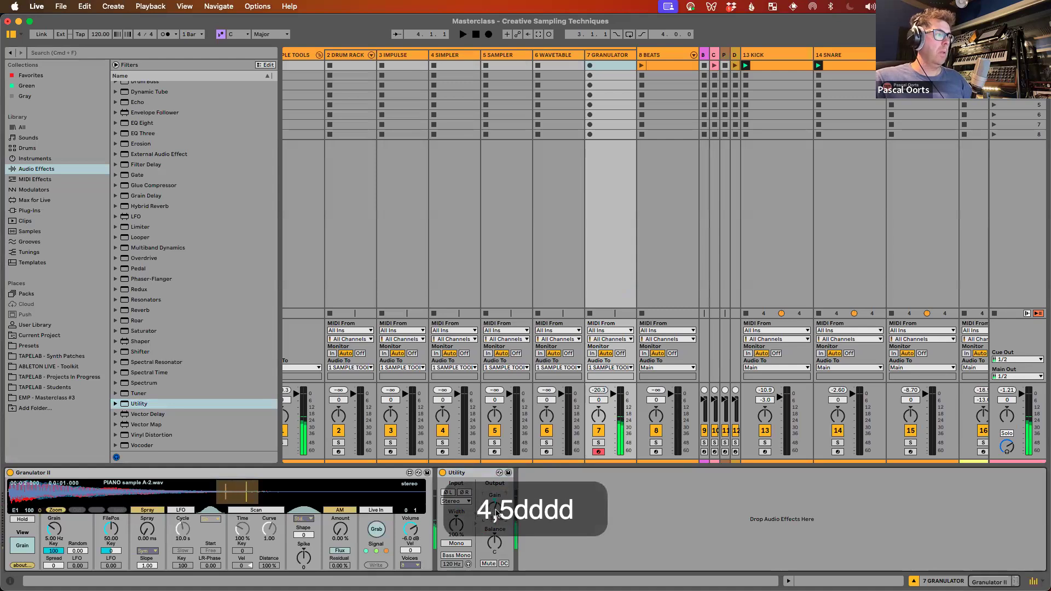
click(242, 497)
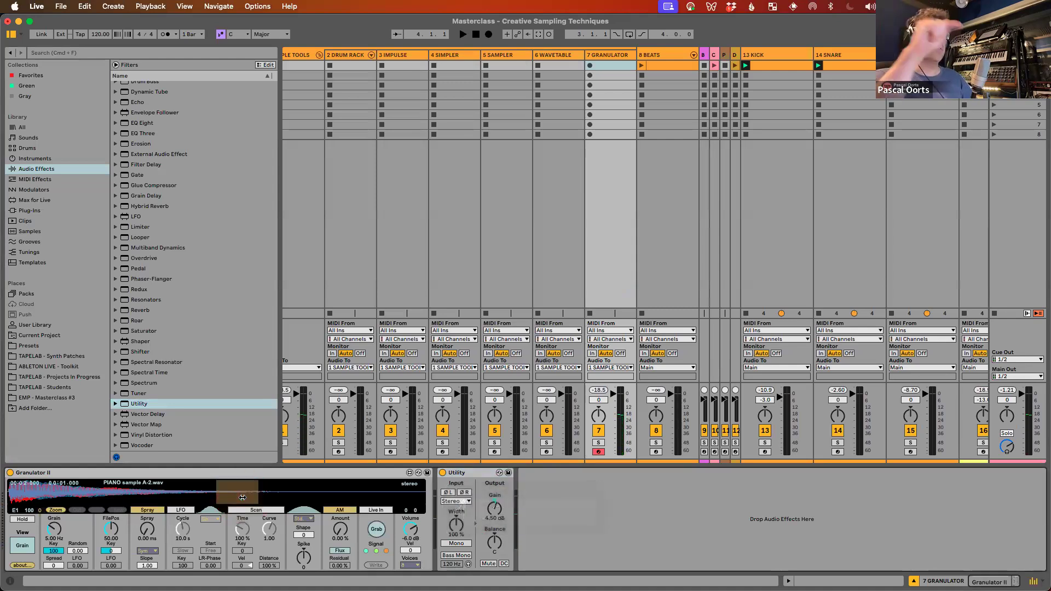
key(d)
key(d)
key(d)
key(d)
key(d)
key(d)
key(d)
key(d)
key(d)
key(d)
key(d)
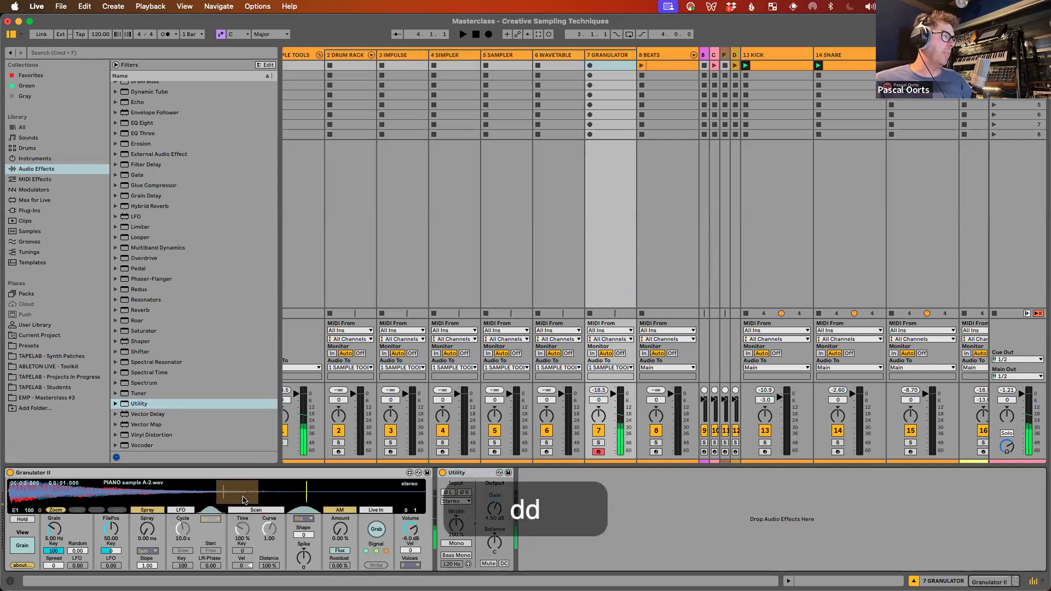
Step: Adjust Granulator II's Grain rate to about 2.26 Hz while playing repeated notes
key(f)
mouse_move(53, 528)
mouse_down()
mouse_move(54, 543)
mouse_move(51, 524)
mouse_up()
key(f)
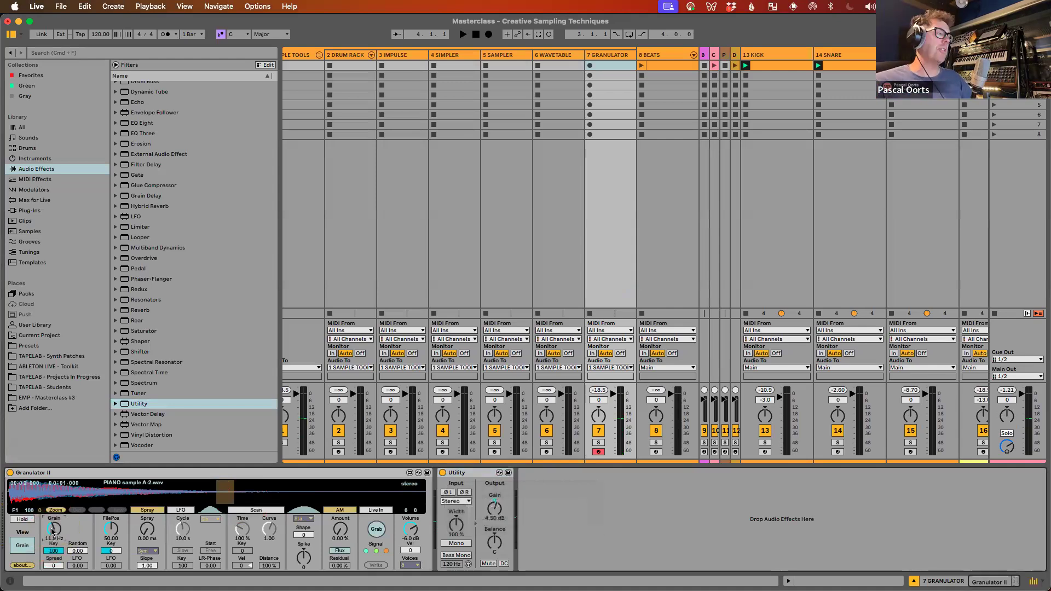
key(f)
drag(52, 531, 108, 531)
key(f)
key(f)
key(f)
key(f)
key(f)
key(f)
key(f)
Step: Set Granulator II's scan Time to about 502 % with a Curve of 1.38, and FilePos to about 9.05
mouse_move(242, 529)
mouse_down()
mouse_move(241, 496)
mouse_move(268, 547)
mouse_move(265, 510)
mouse_move(241, 539)
mouse_up()
key(f)
drag(110, 529, 110, 563)
Step: Play repeated notes to audition the piano sample with the changed grain, file position and scan settings
key(f)
key(f)
key(f)
key(f)
key(f)
key(f)
key(f)
key(f)
key(f)
key(f)
key(f)
key(f)
key(f)
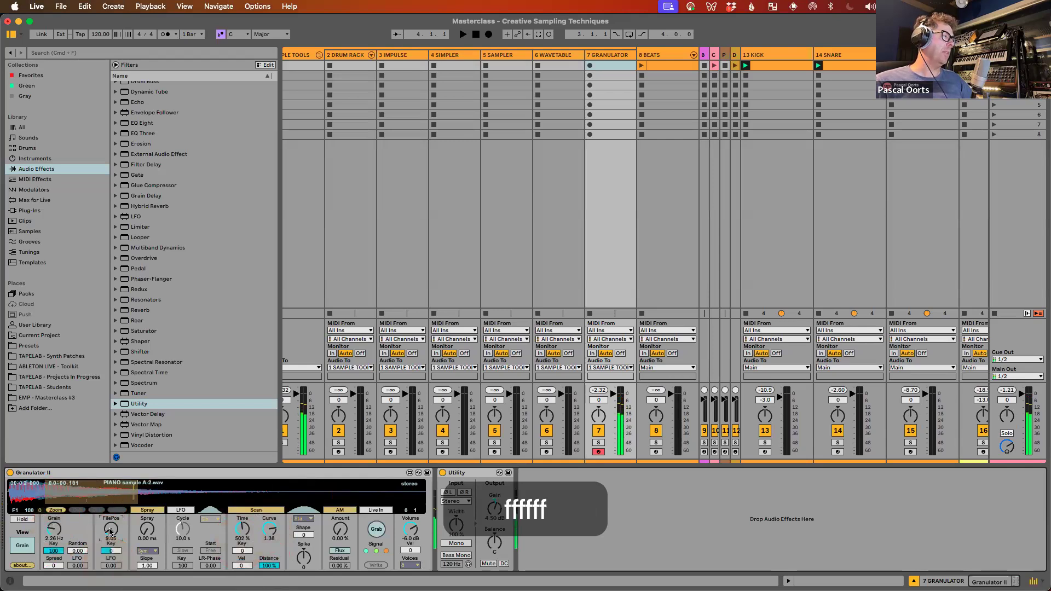
key(f)
key(f)
key(f)
key(f)
key(f)
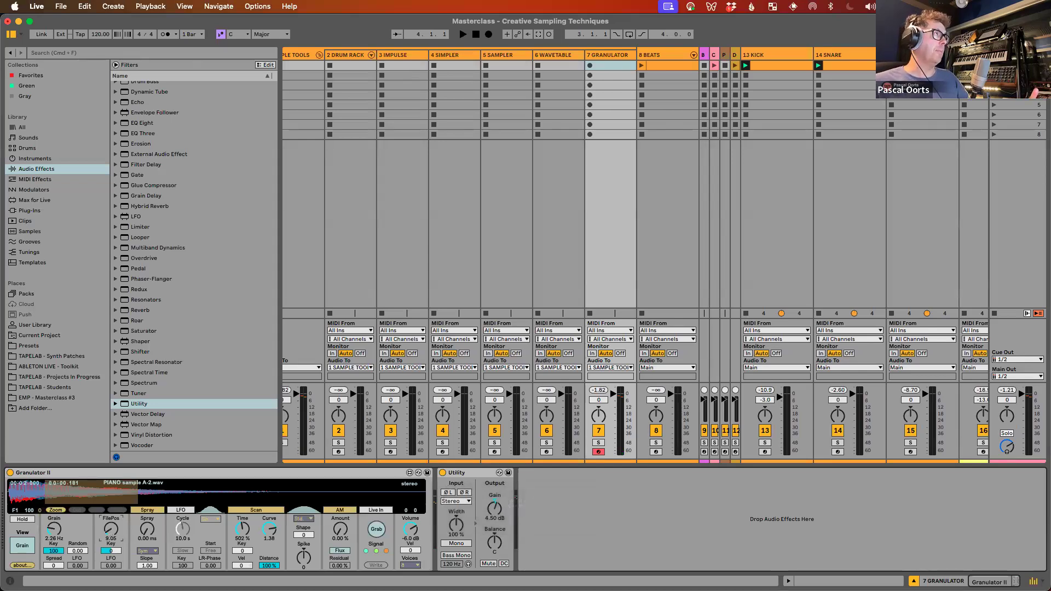
scroll(634, 211, right, 5)
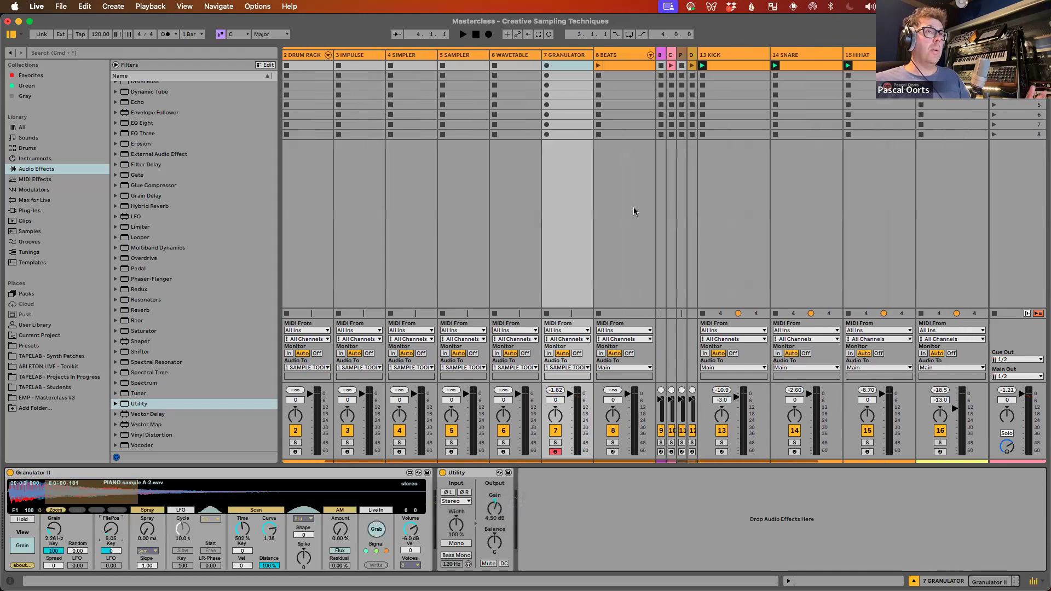
scroll(634, 211, left, 6)
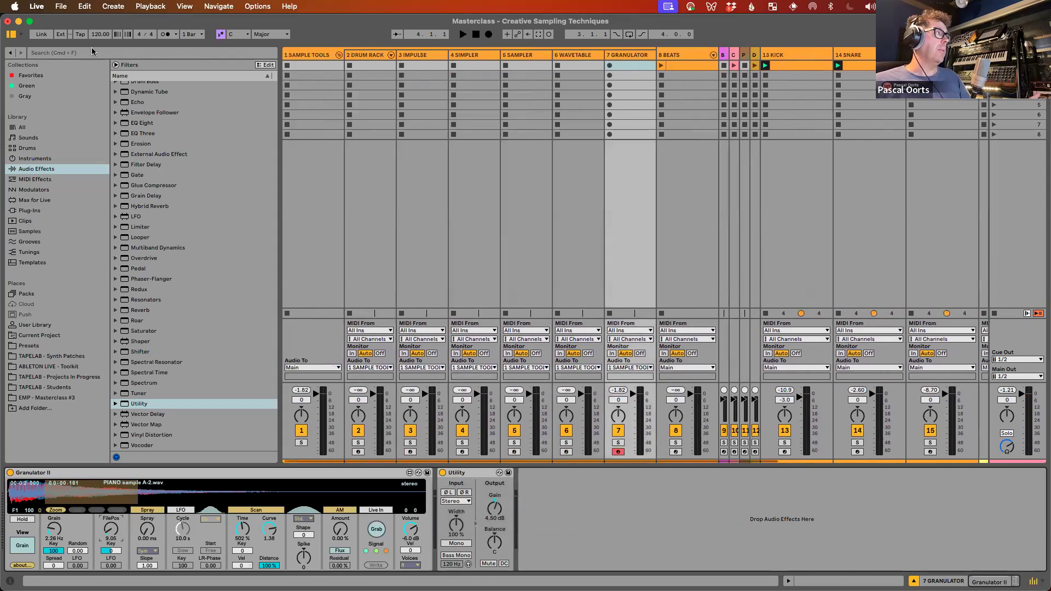
scroll(520, 133, right, 12)
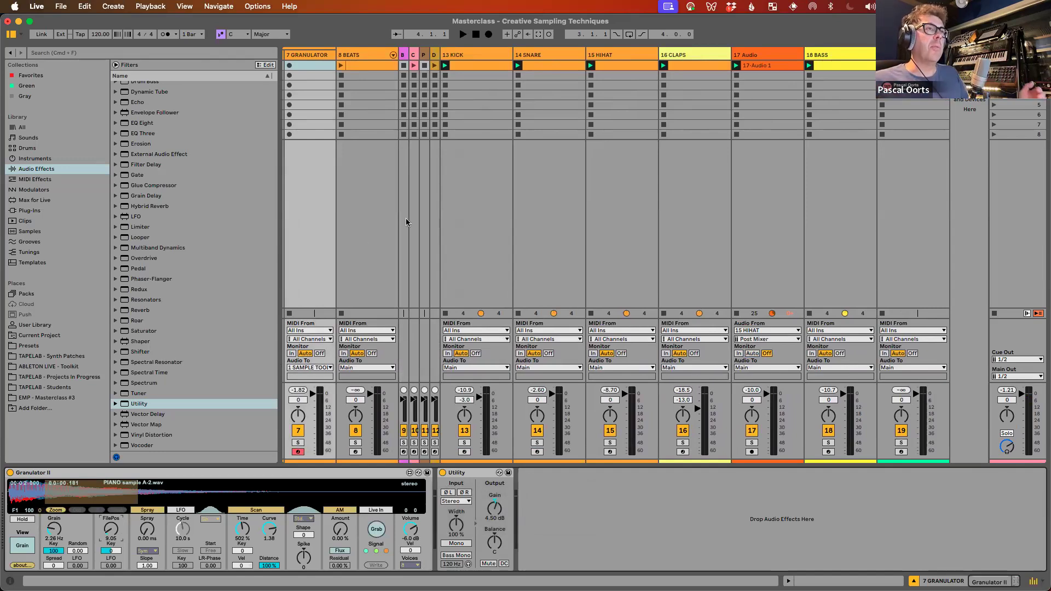
Step: Browse the EMP - Masterclass #3 sample folders, expand VOCALS - Pad and preview Drum Beats.wav
click(45, 398)
click(122, 190)
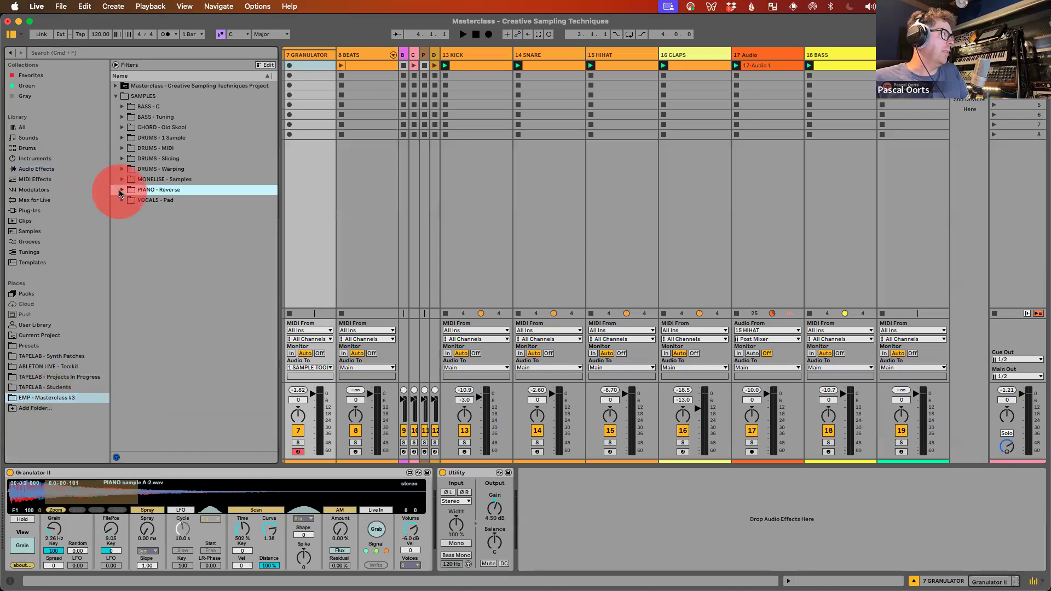
click(141, 139)
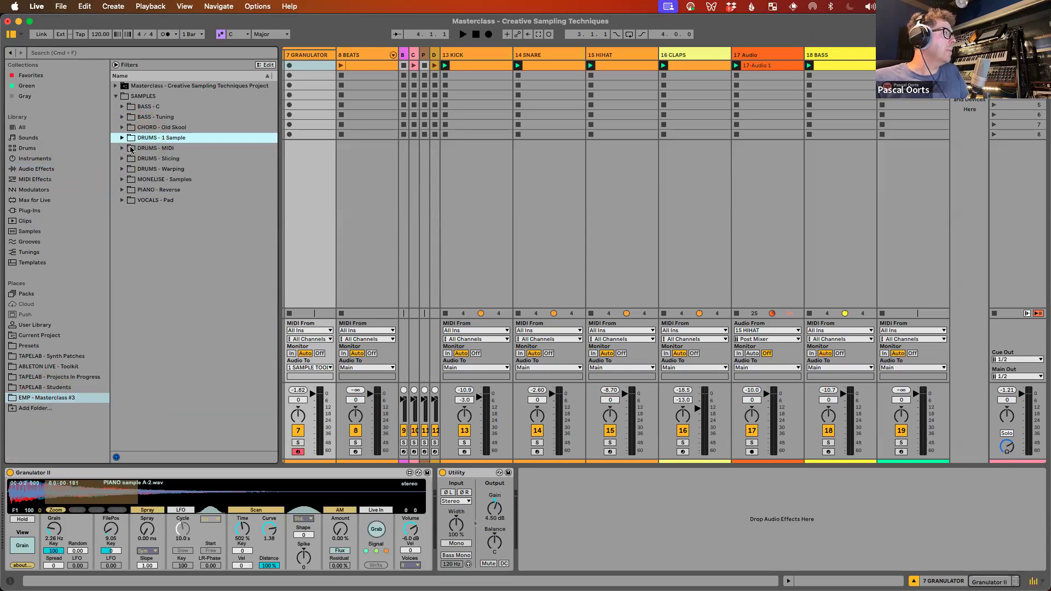
click(121, 138)
click(122, 137)
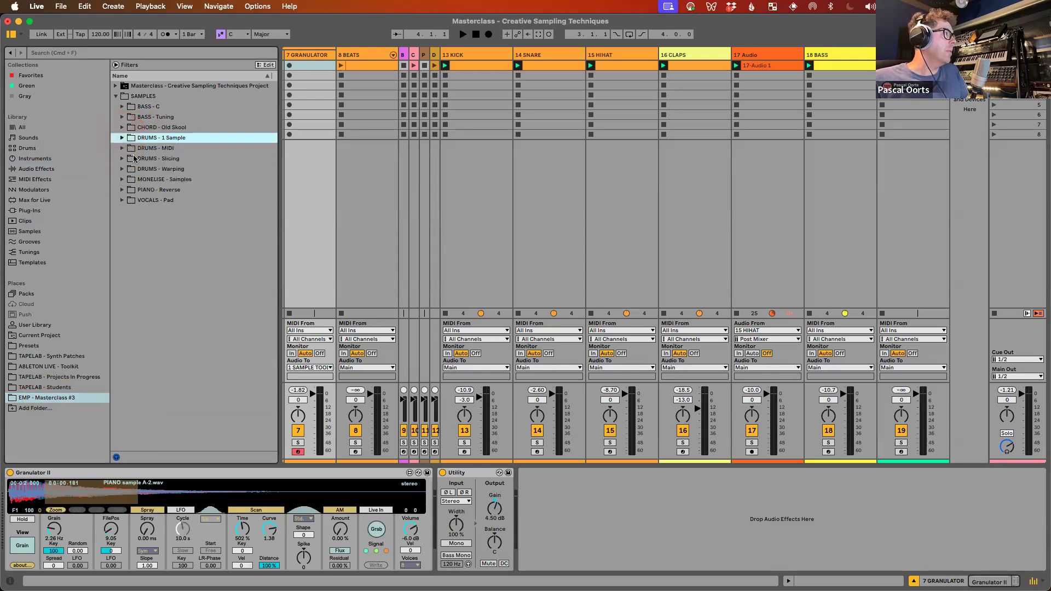
click(122, 200)
key(Down)
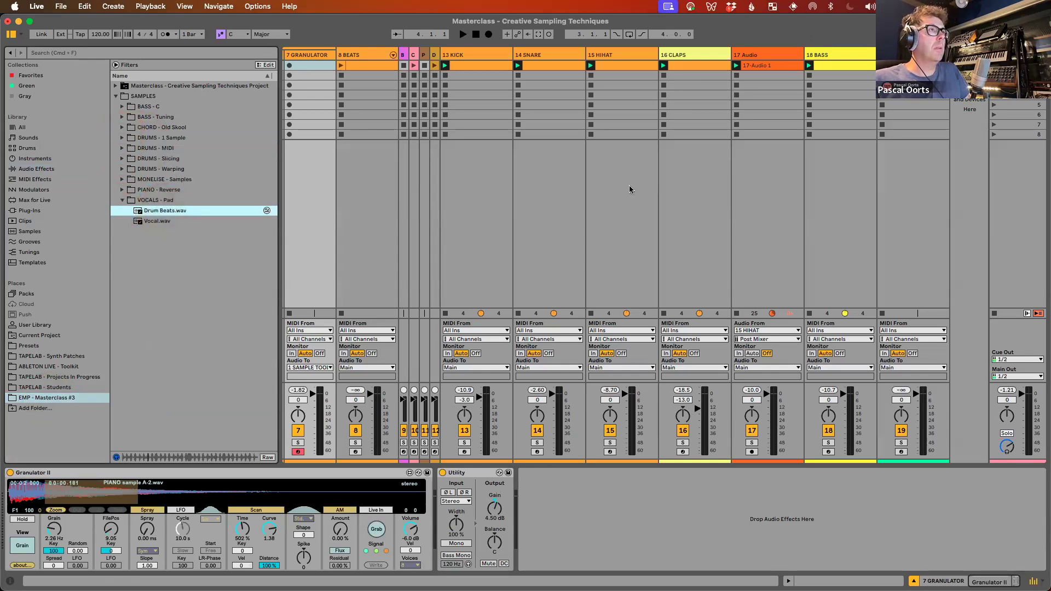
key(space)
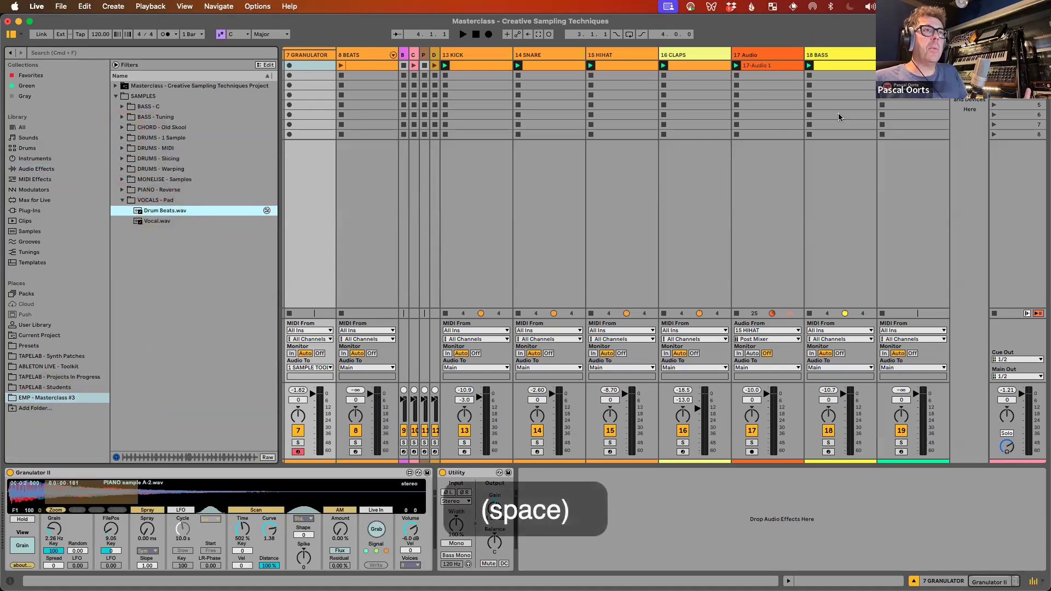
Step: Insert a new audio track after the last track and narrow the BASS and Granulator input tracks
drag(949, 55, 882, 55)
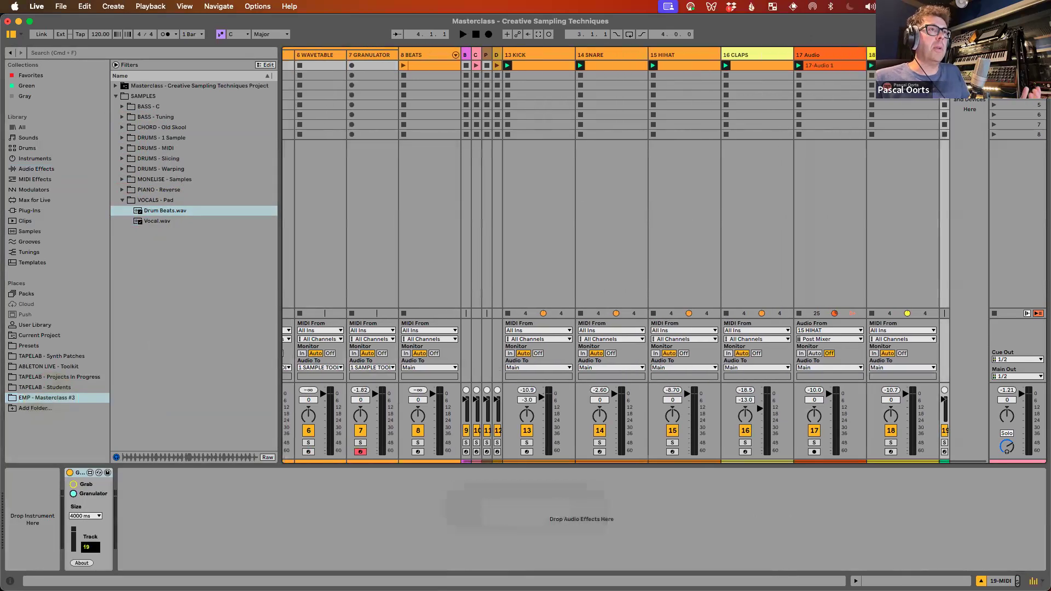
right_click(960, 65)
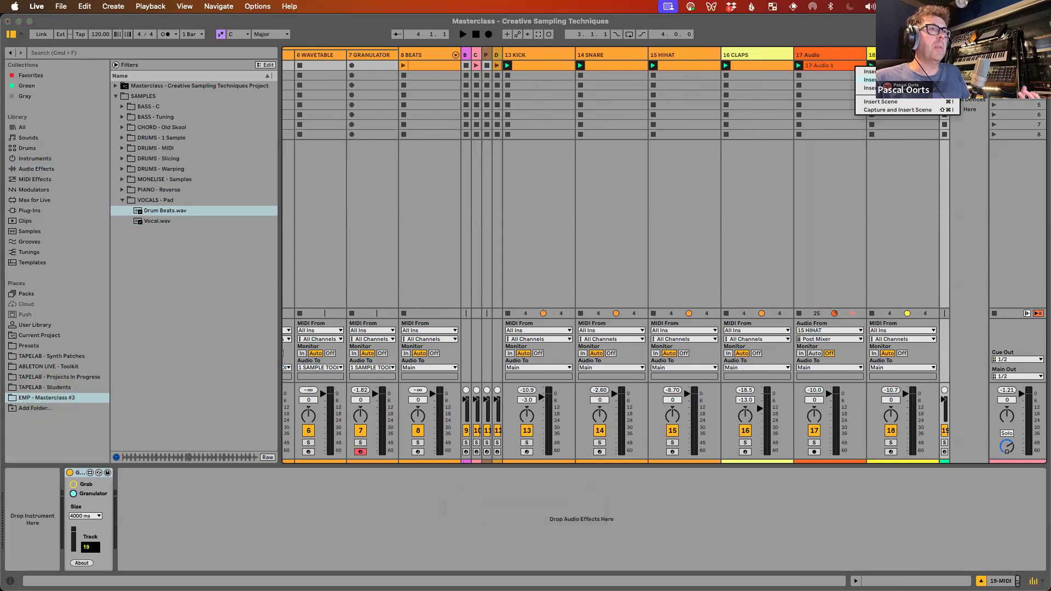
click(930, 72)
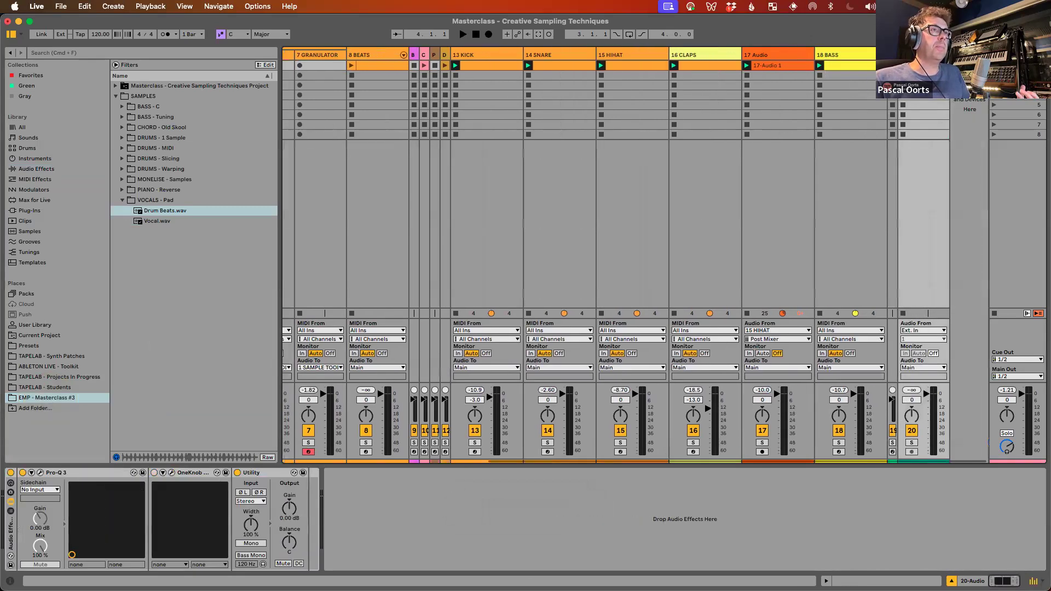
drag(817, 52, 228, 95)
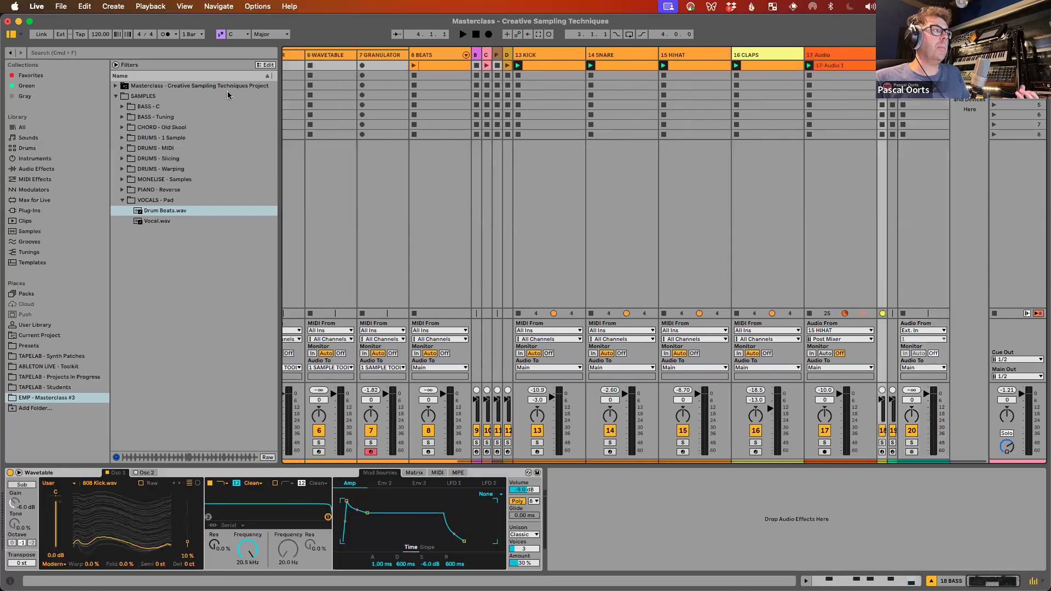
Step: Place Drum Beats.wav in the first clip slot of the new audio track and open its clip view
click(173, 211)
drag(173, 211, 923, 66)
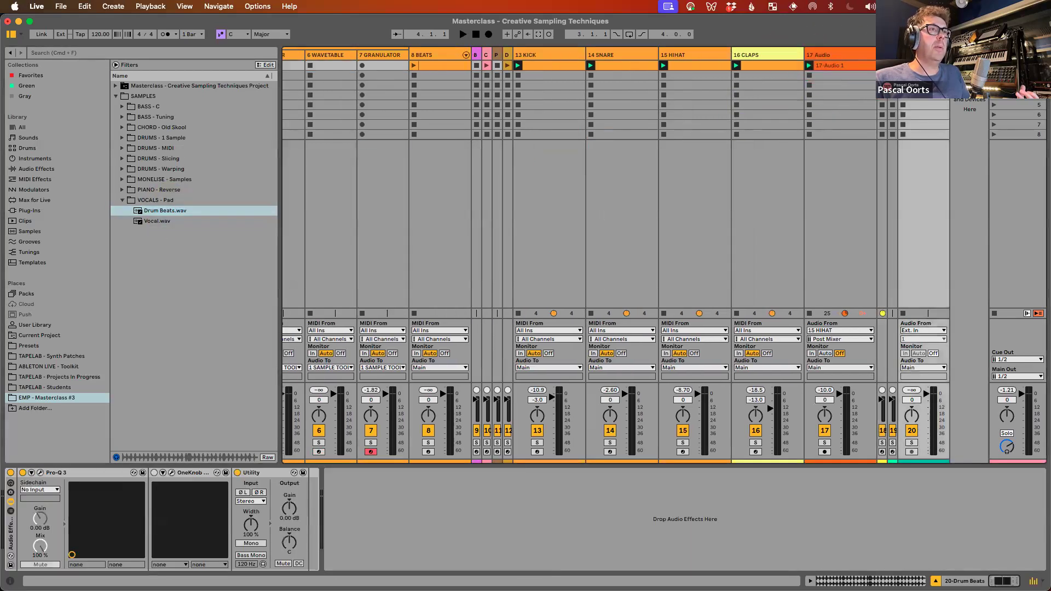
double_click(923, 65)
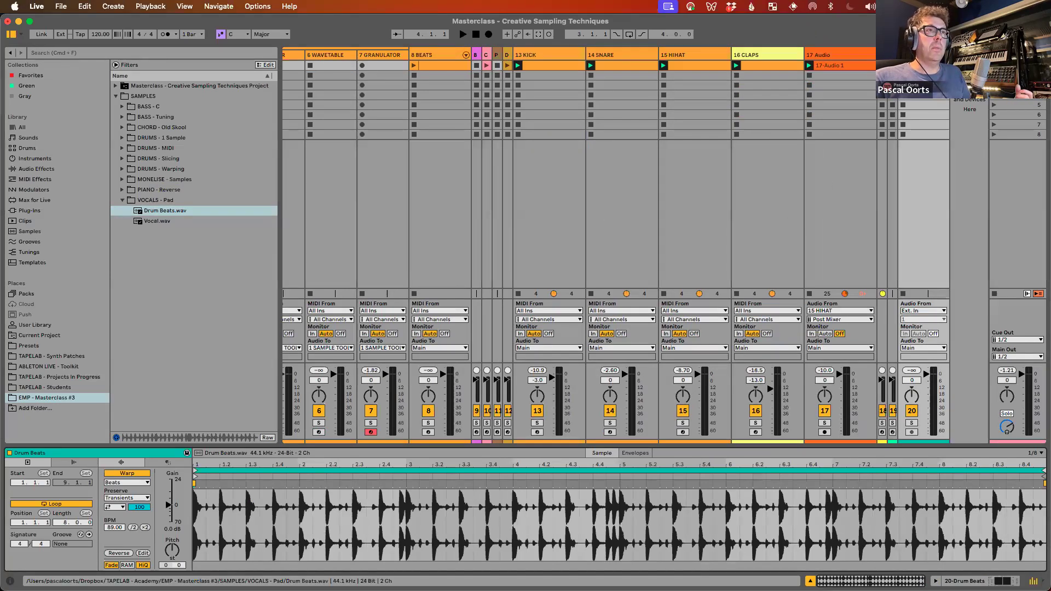
Step: Convert the drums of the Drum Beats clip to a new MIDI track
right_click(800, 66)
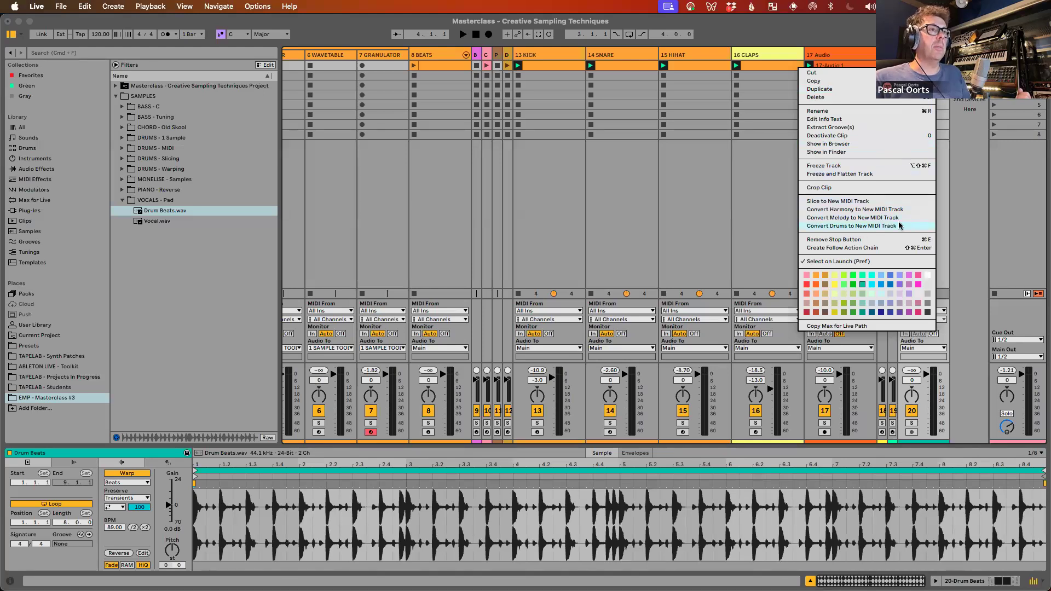
click(952, 158)
right_click(920, 65)
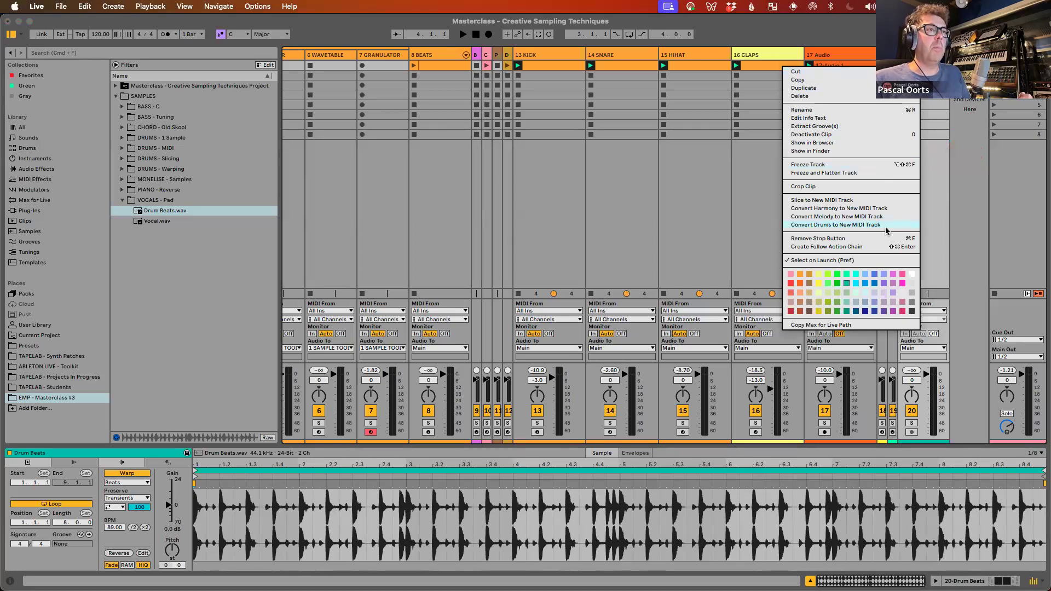
click(851, 225)
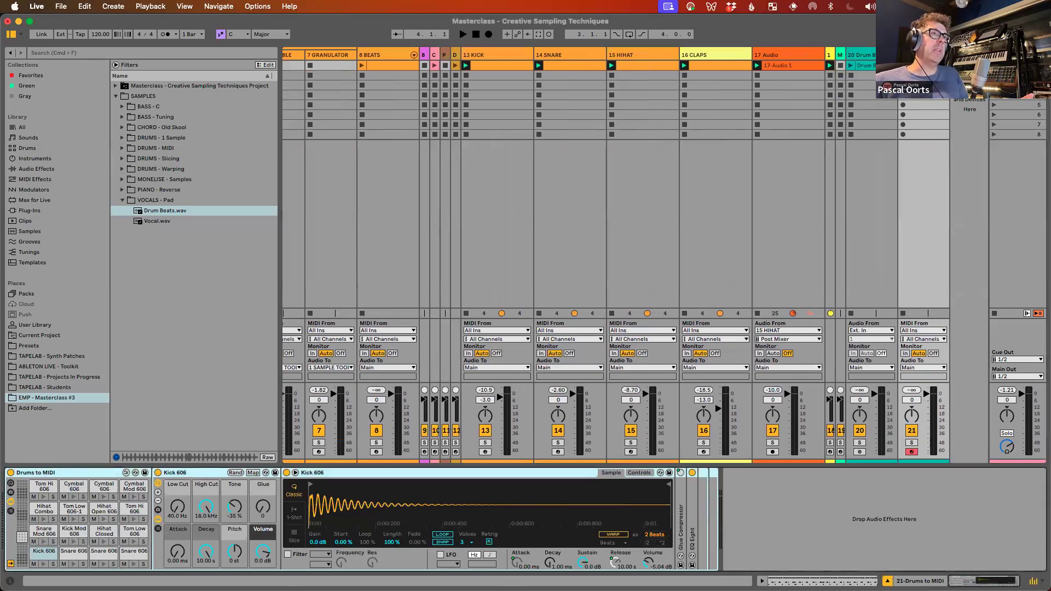
Step: Show the notes of the converted MIDI Drum Beats clip and enlarge the note editor and its rows
click(76, 479)
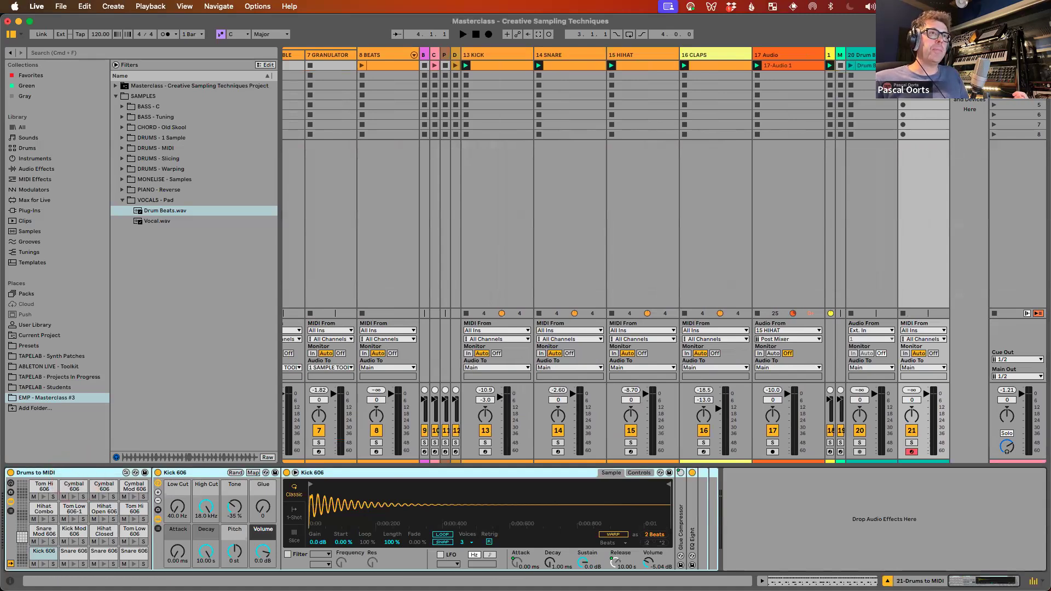
key(shift+Tab)
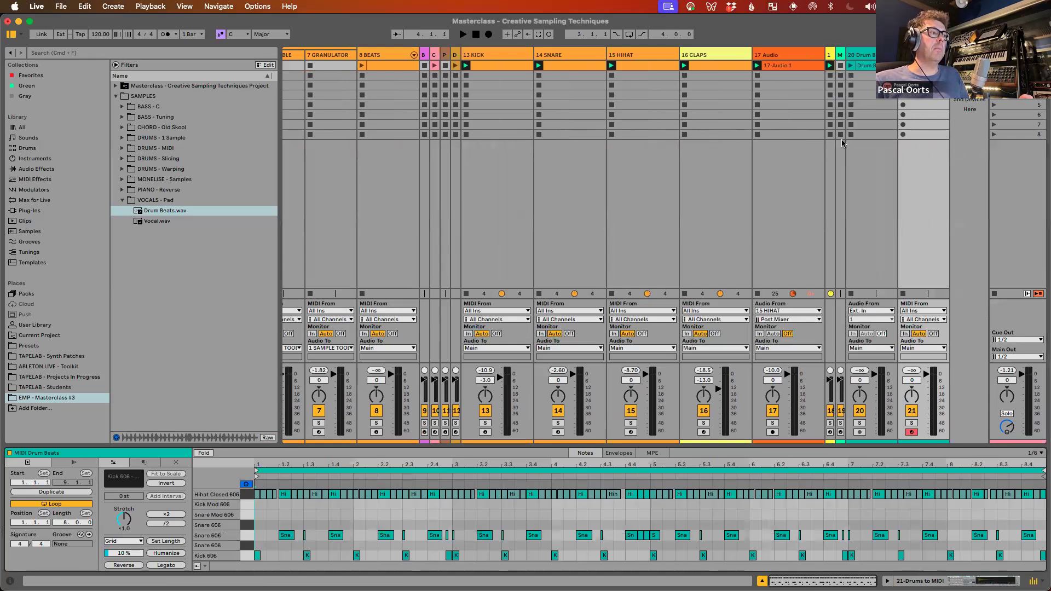
drag(587, 445, 593, 382)
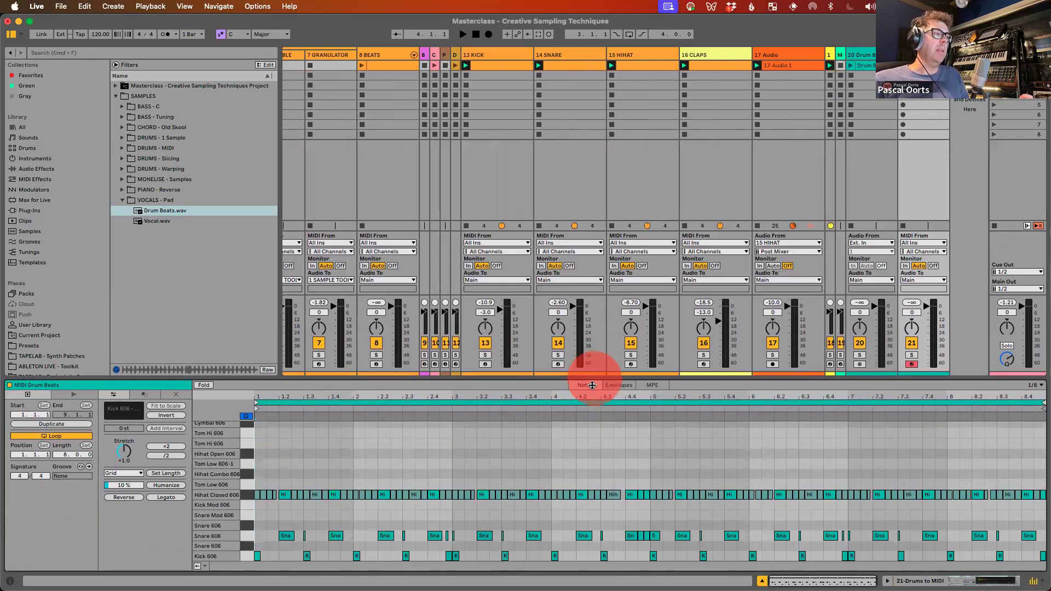
scroll(215, 488, down, 1)
drag(215, 488, 219, 470)
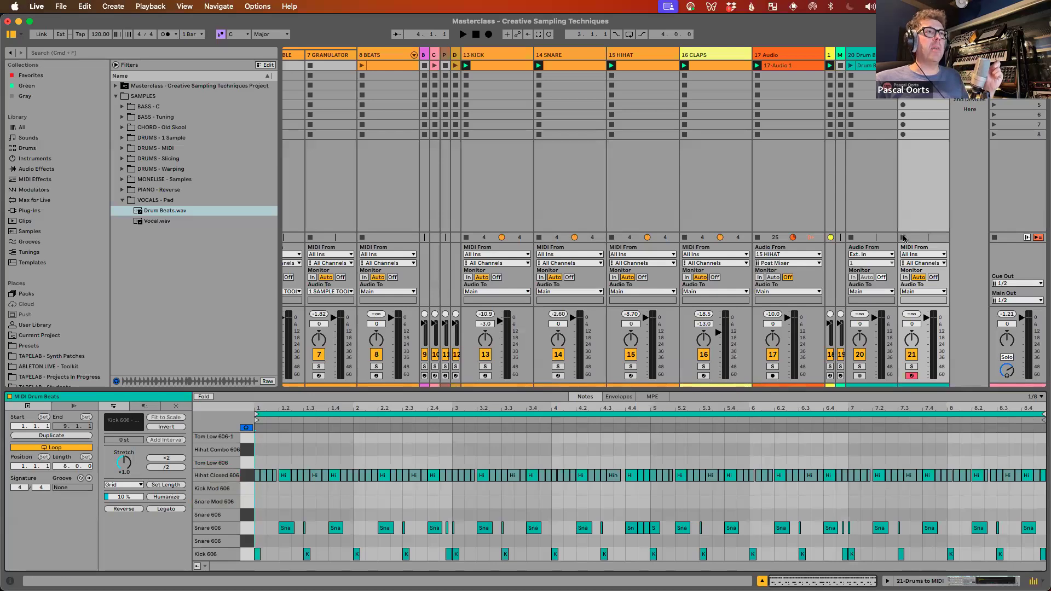
Step: Solo the Drum Beats audio track, play its clip to hear the original loop, and stop playback
click(867, 65)
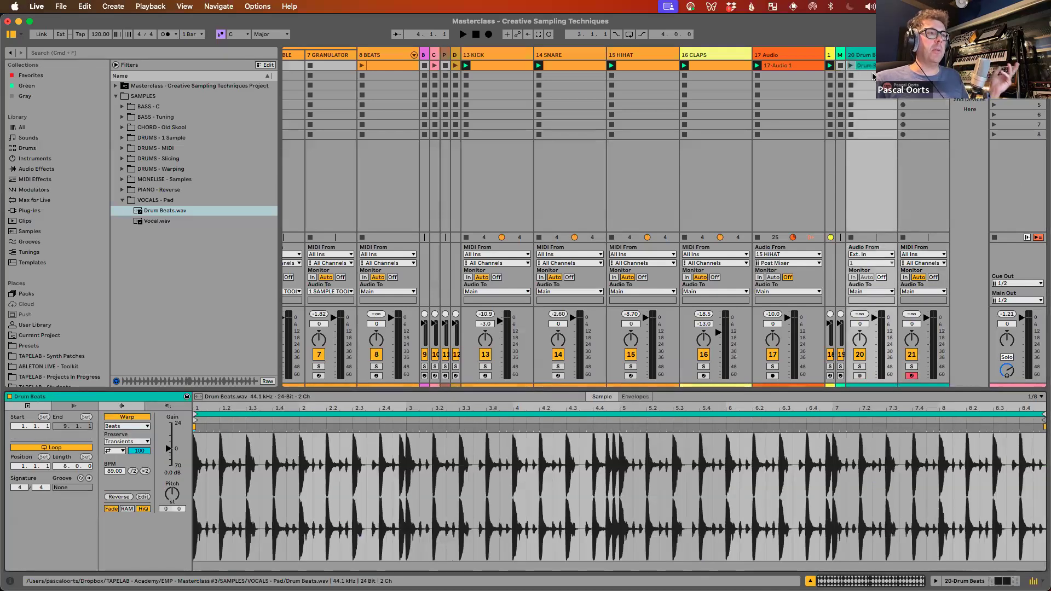
click(860, 367)
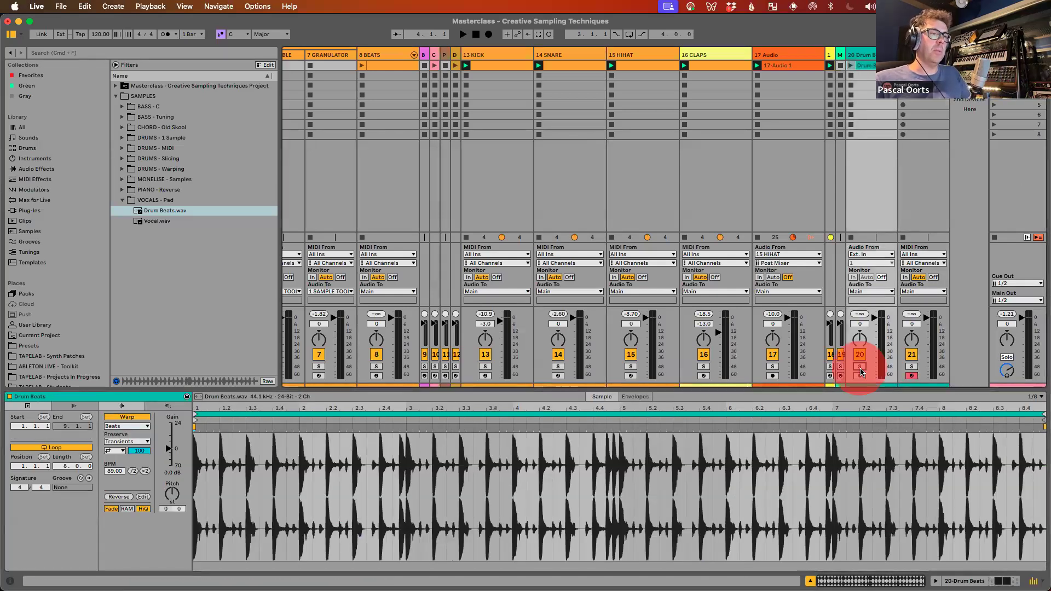
click(850, 65)
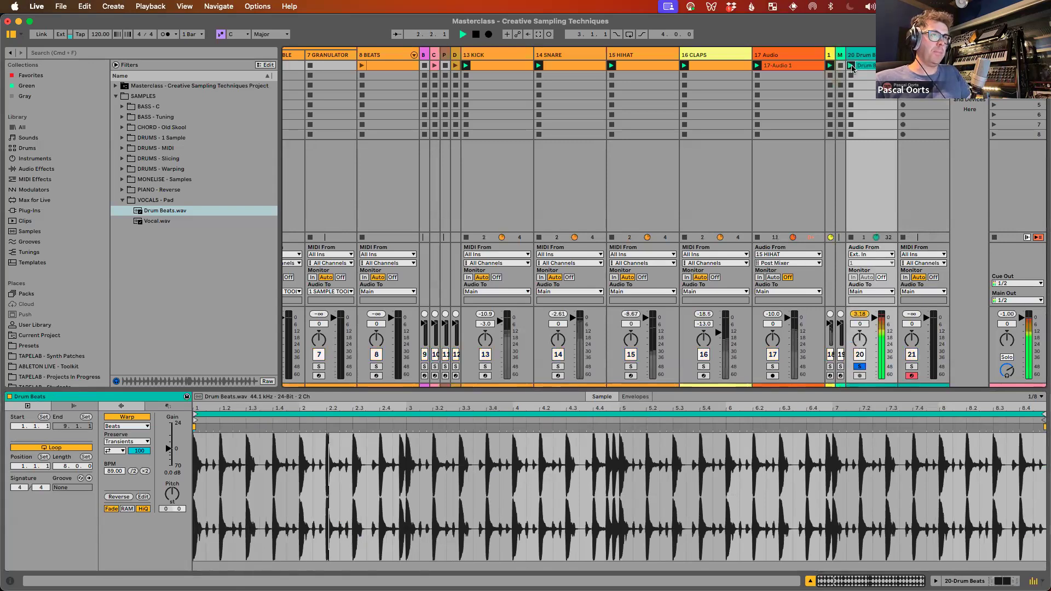
key(space)
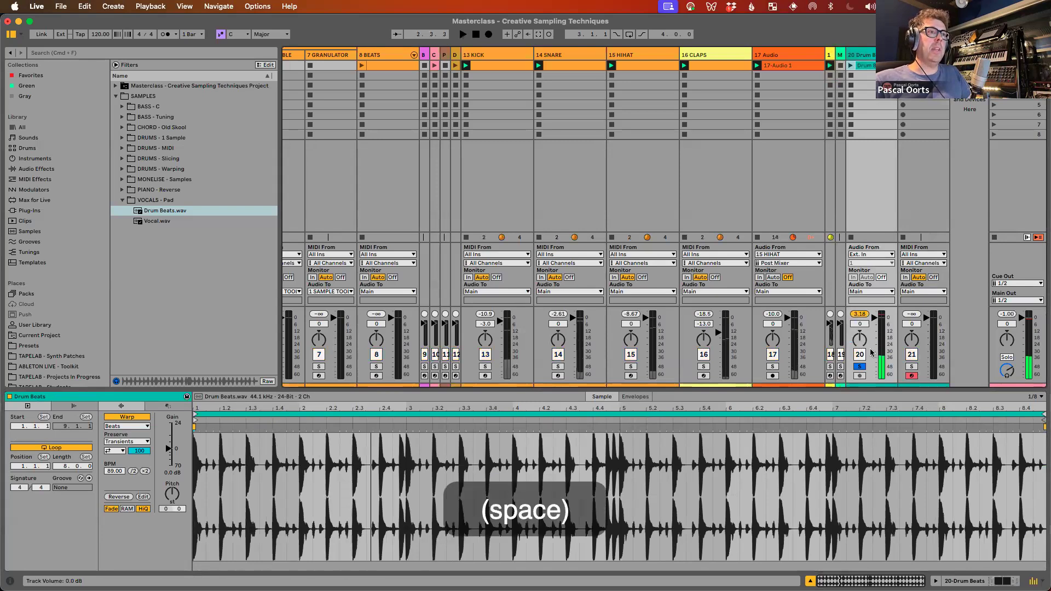
Step: Solo the converted Drums to MIDI track and play its MIDI Drum Beats clip to hear the result, stopping playback at the end
click(912, 366)
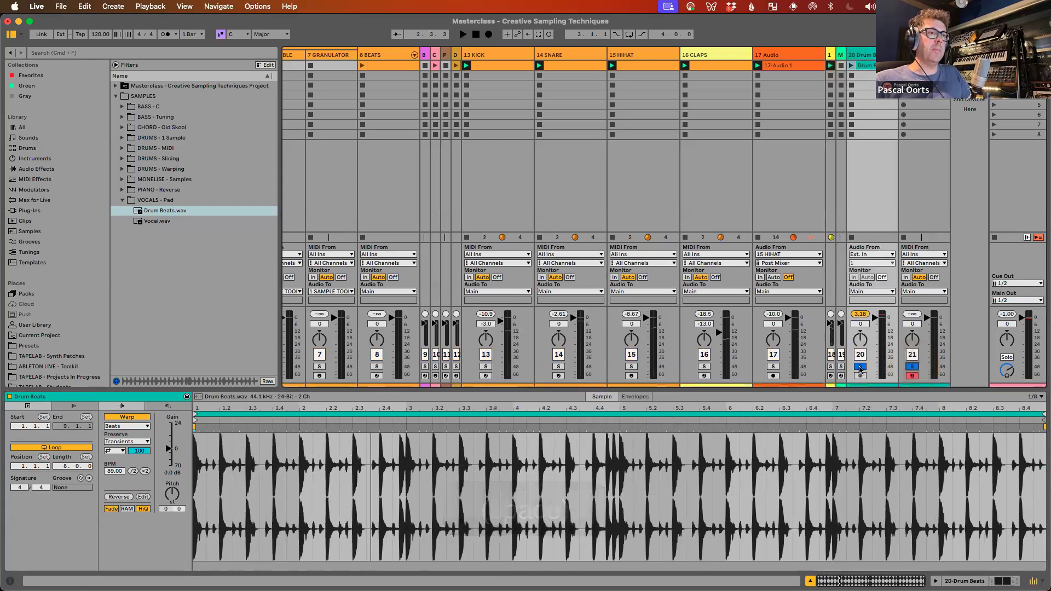
key(space)
key(space)
click(903, 65)
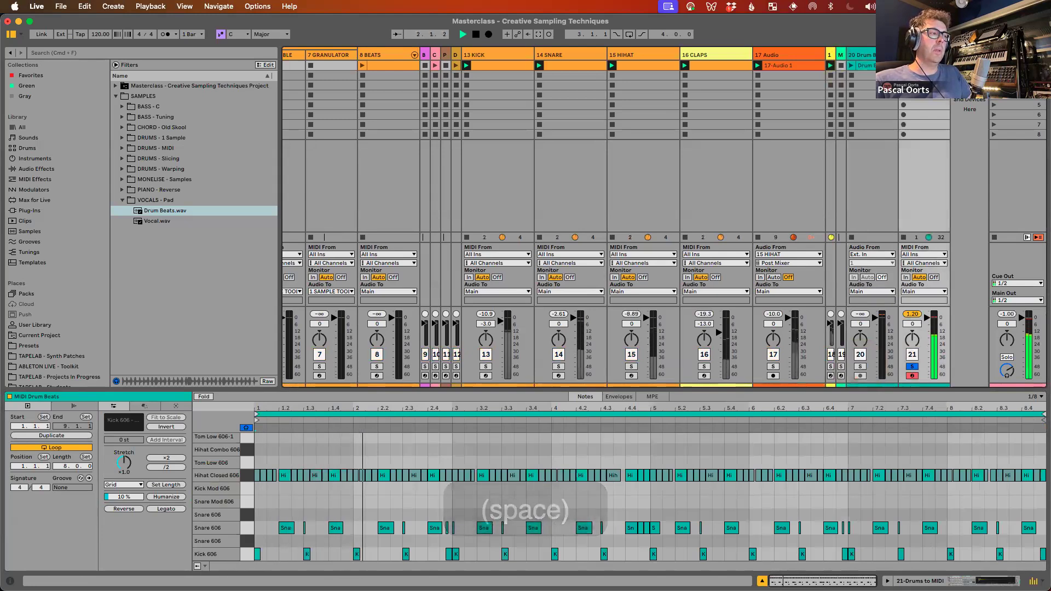
key(space)
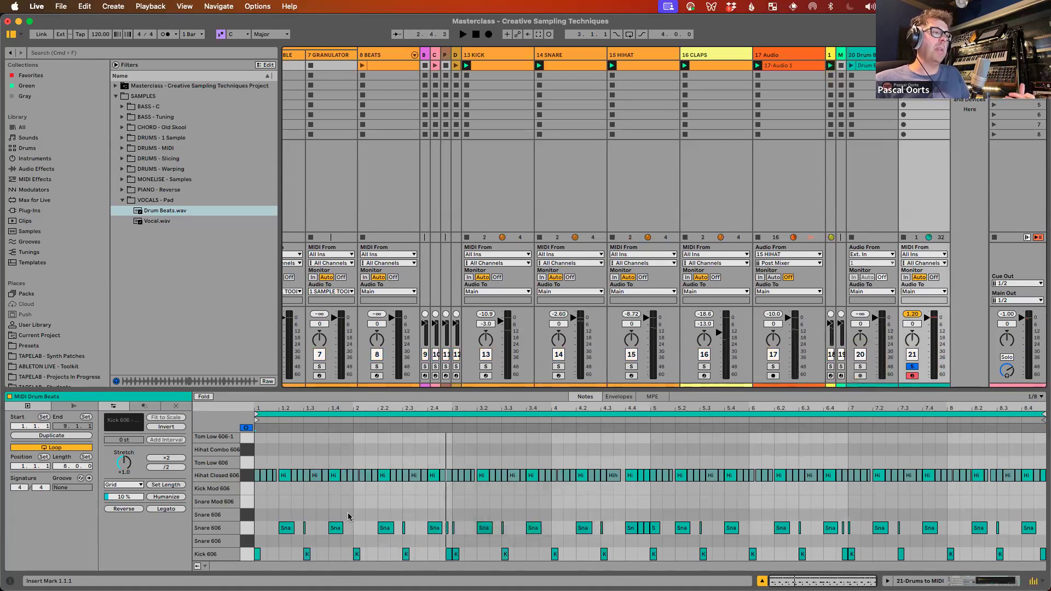
Step: Delete the two short stray Snare 606 notes near beats 1.3 and 2.3 in the MIDI clip, and play it briefly
click(305, 527)
key(BackSpace)
click(403, 529)
key(BackSpace)
key(space)
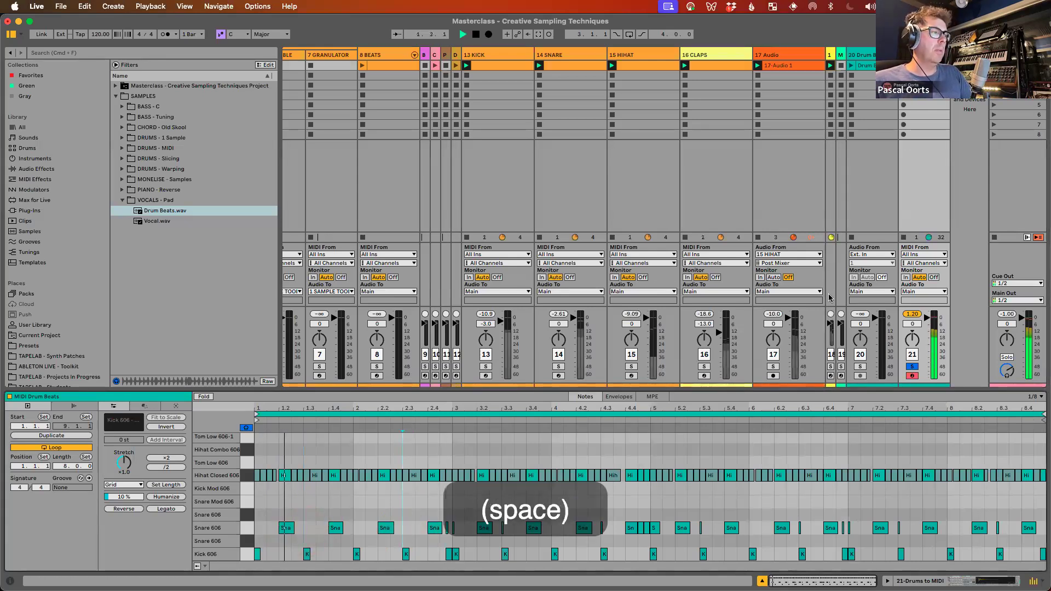
key(space)
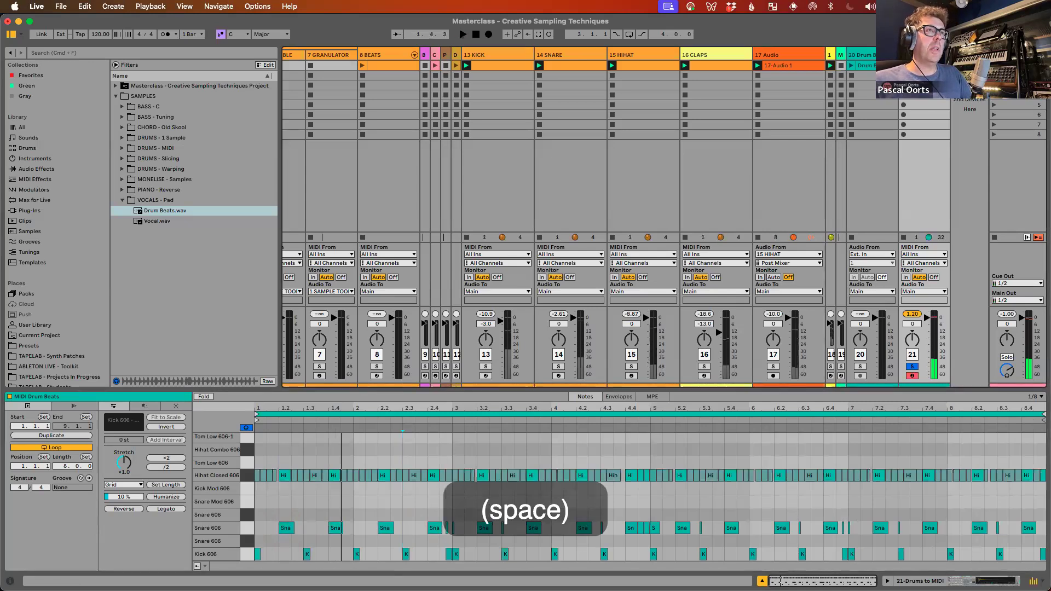
Step: Replace the Kick 606 pad in the drum rack with Hard Kick Loop RK 3 128bpm.aif, found among the Distorted kick samples
key(shift+Tab)
click(53, 557)
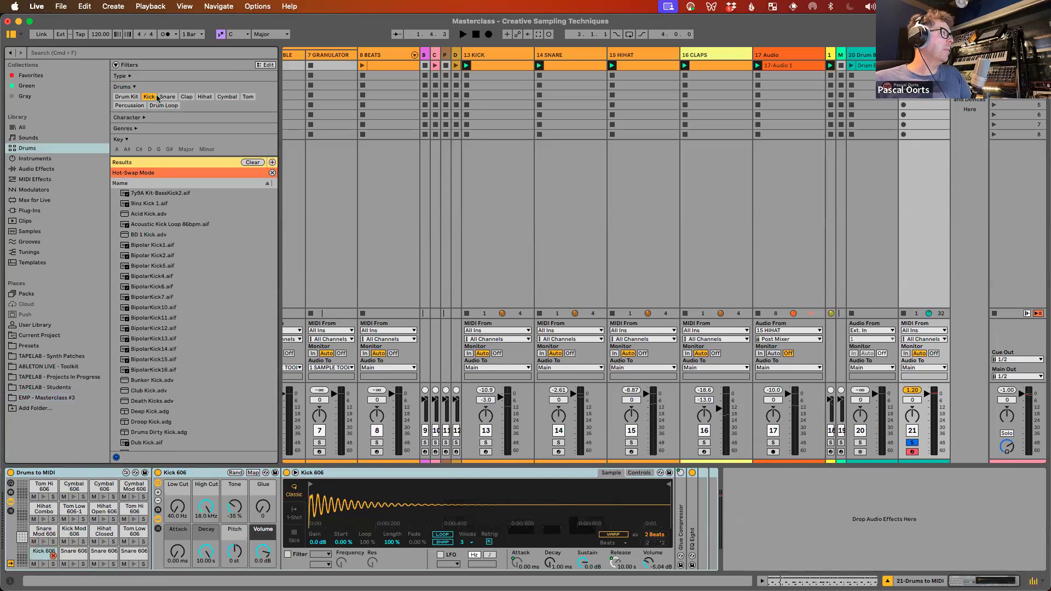
click(142, 119)
click(150, 136)
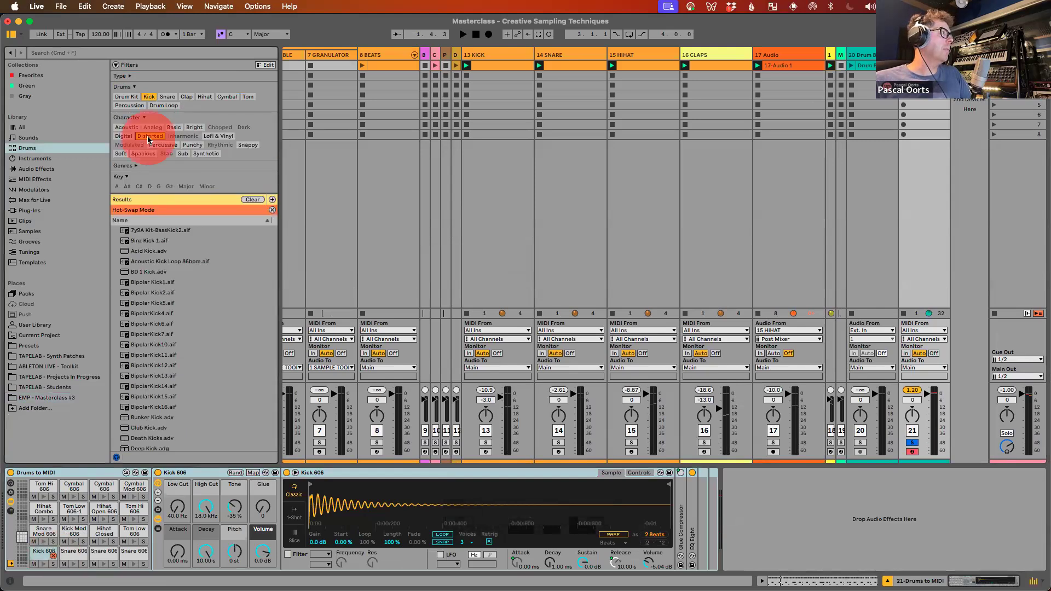
click(161, 254)
drag(166, 254, 39, 556)
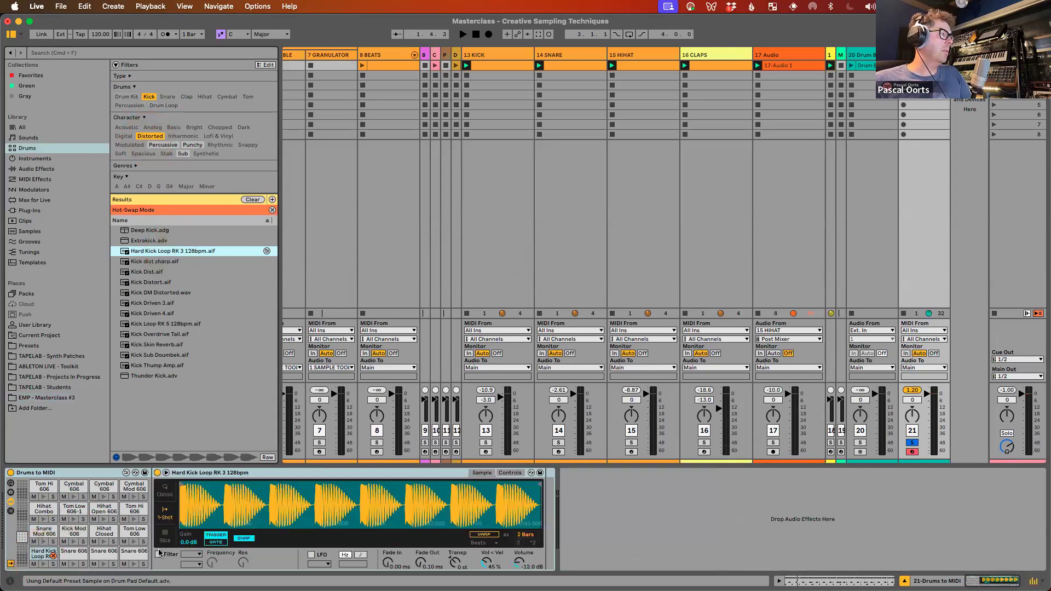
Step: Shorten the Hard Kick Loop RK 3 sample to its first hit and adjust its Simpler volume while the beat plays
key(space)
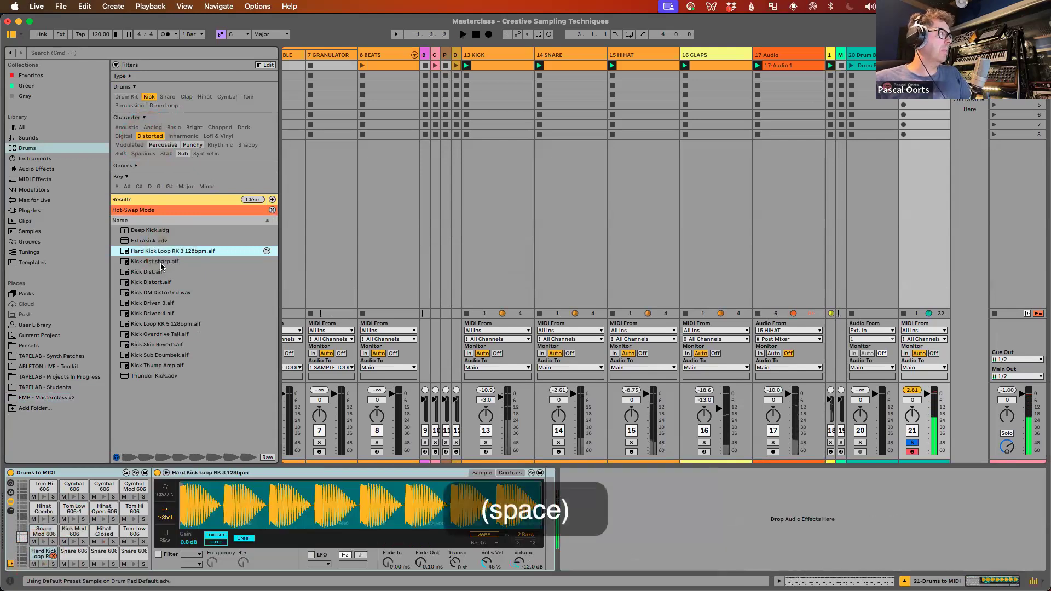
click(161, 263)
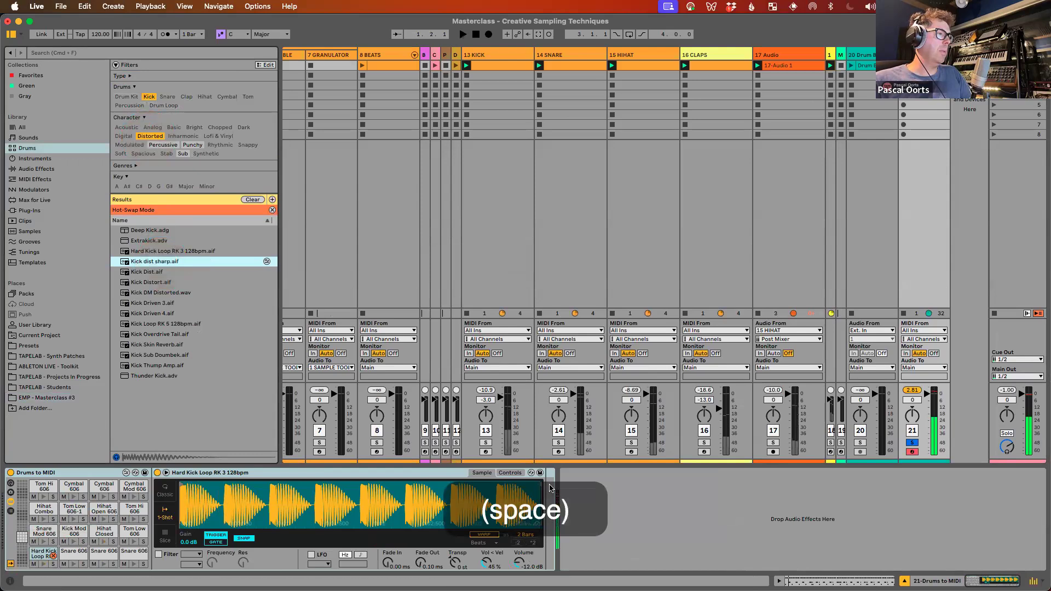
drag(541, 499, 218, 502)
key(space)
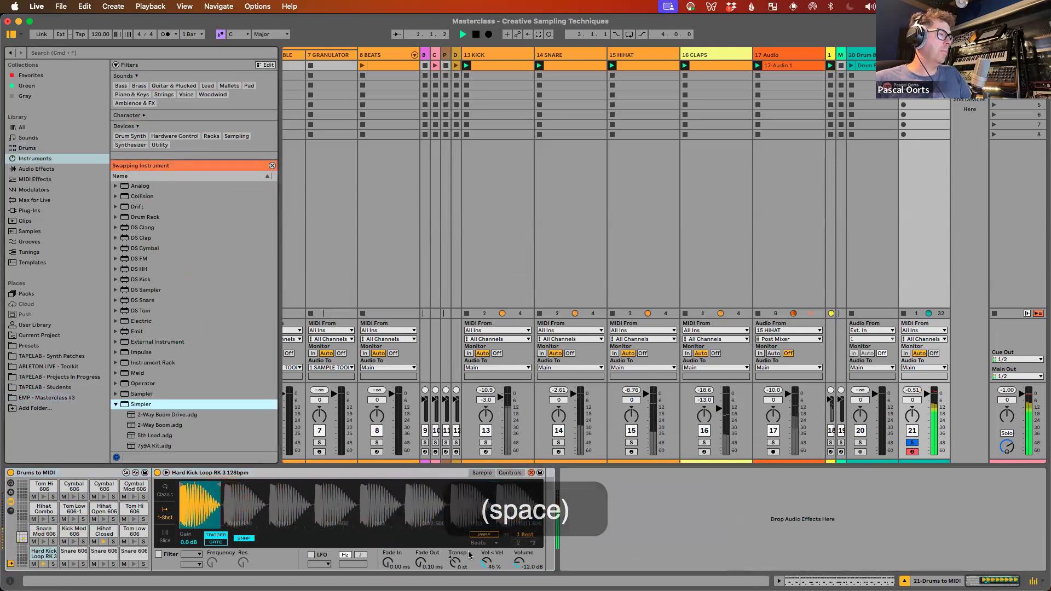
drag(519, 563, 519, 552)
key(space)
Step: Preview Lofi & Vinyl and Punchy snare samples, and replace the middle Snare 606 pad with Rim Lofi Clack.aif
click(113, 556)
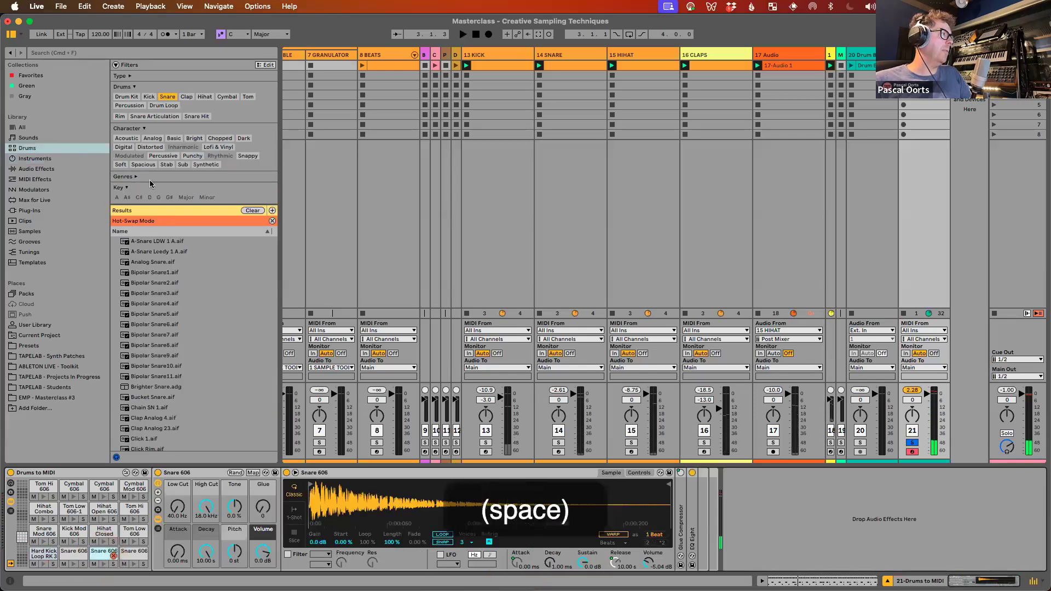
click(186, 156)
click(219, 147)
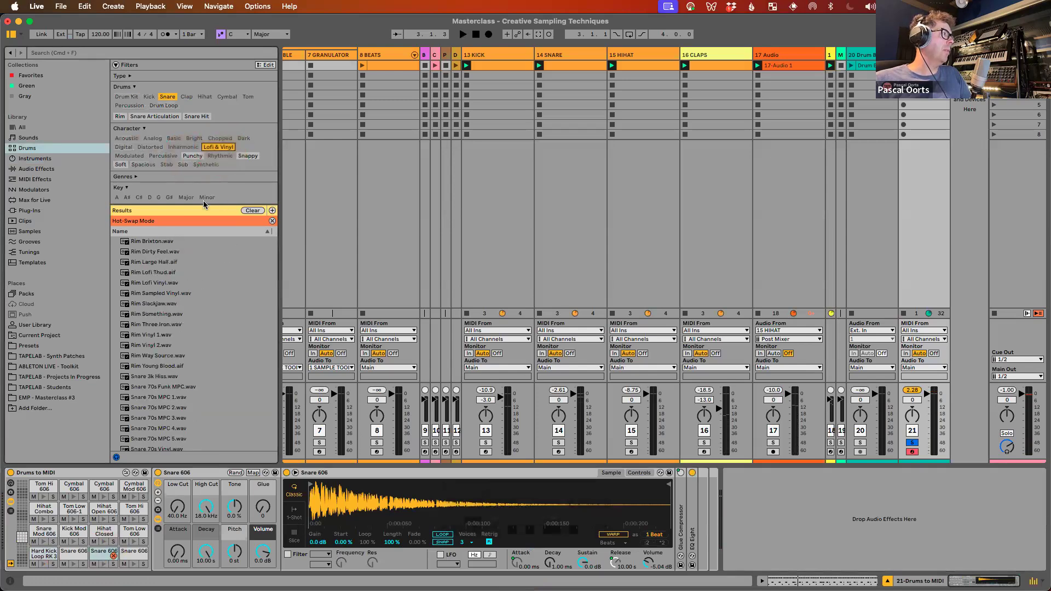
click(166, 283)
click(167, 294)
click(167, 313)
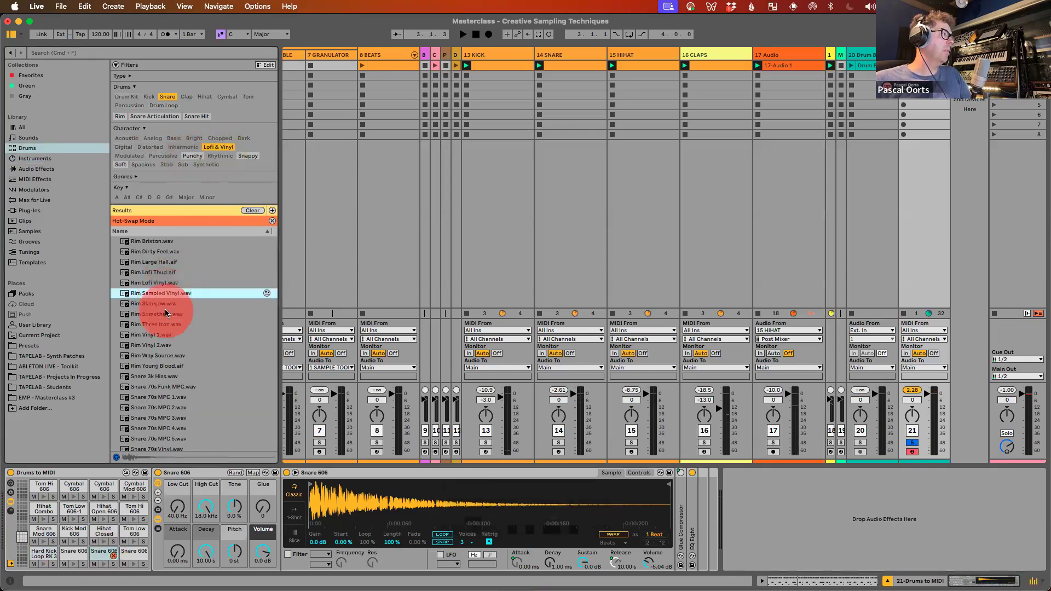
click(190, 156)
click(157, 325)
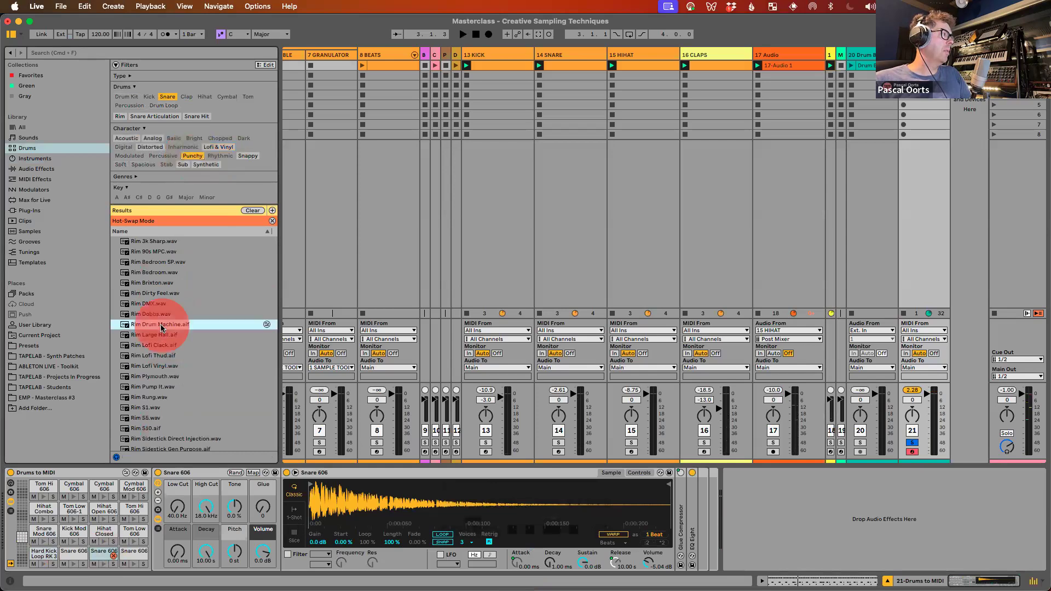
click(155, 335)
click(154, 346)
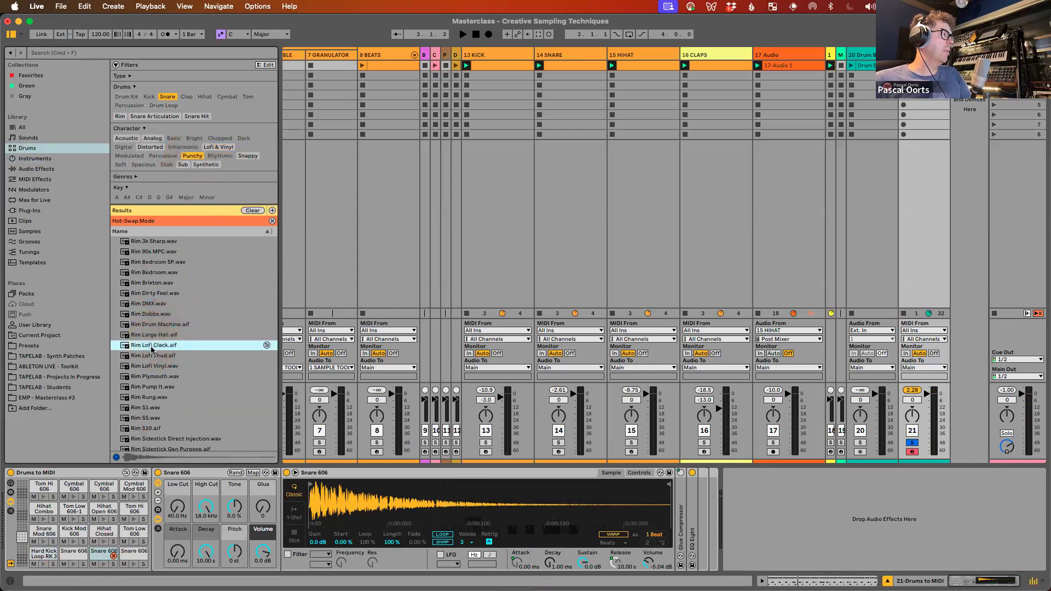
drag(99, 555, 99, 554)
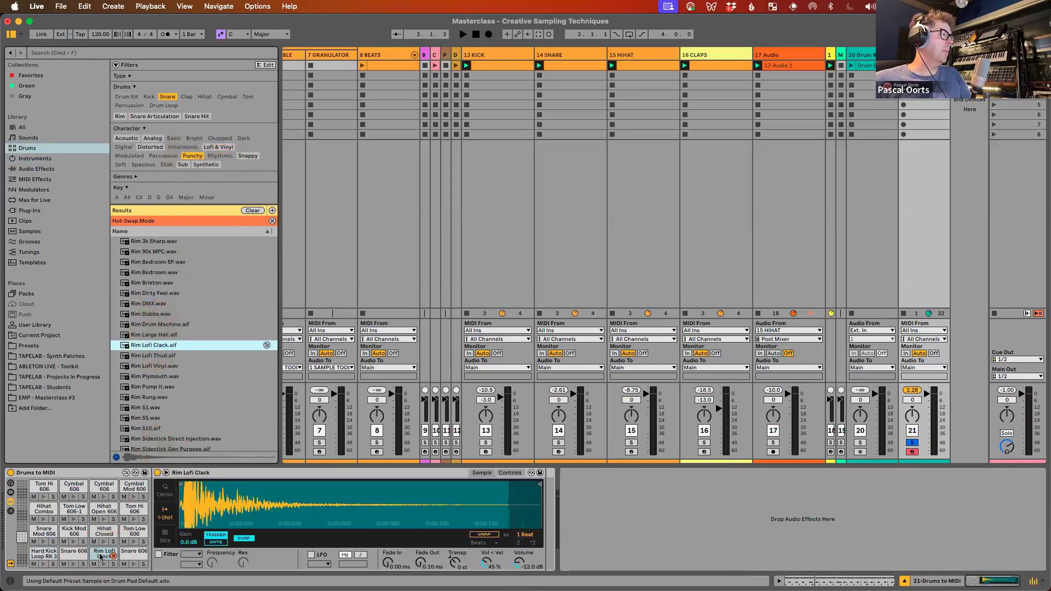
Step: Raise the Rim Lofi Clack volume to -7.43 dB while the beat plays, and stop playback
key(space)
mouse_move(518, 564)
mouse_down()
mouse_move(518, 554)
mouse_move(518, 564)
mouse_up()
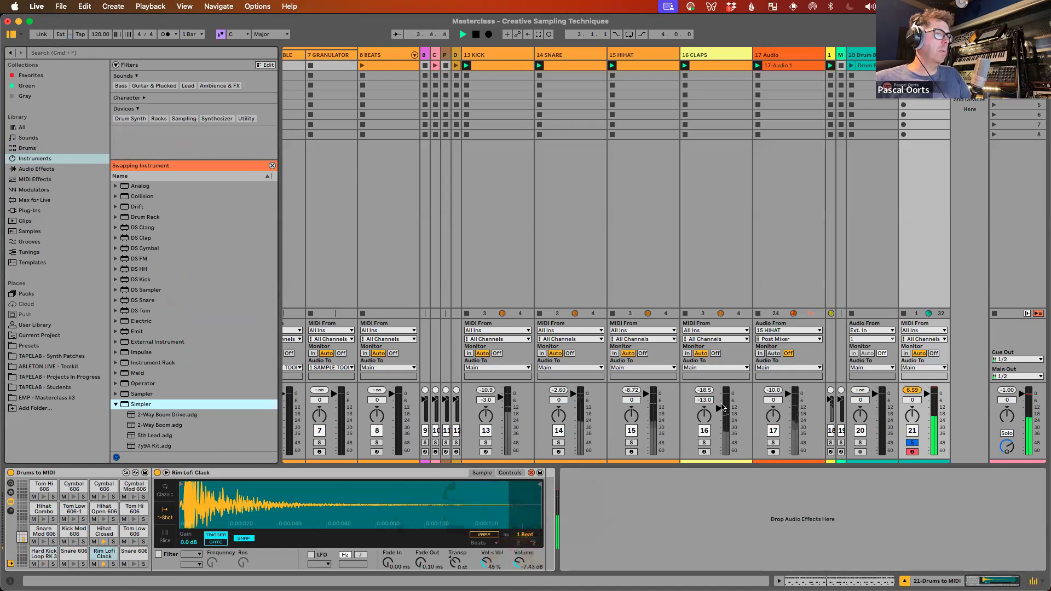
key(space)
Step: Compare the original with the conversion by playing the Drum Beats track soloed and the Drums to MIDI track soloed
click(871, 54)
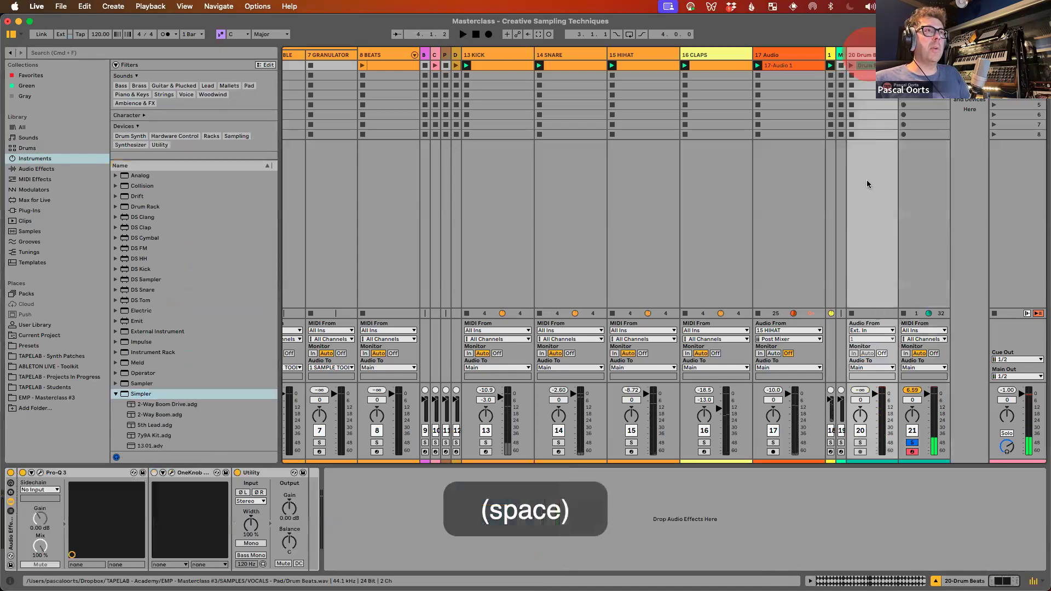
key(space)
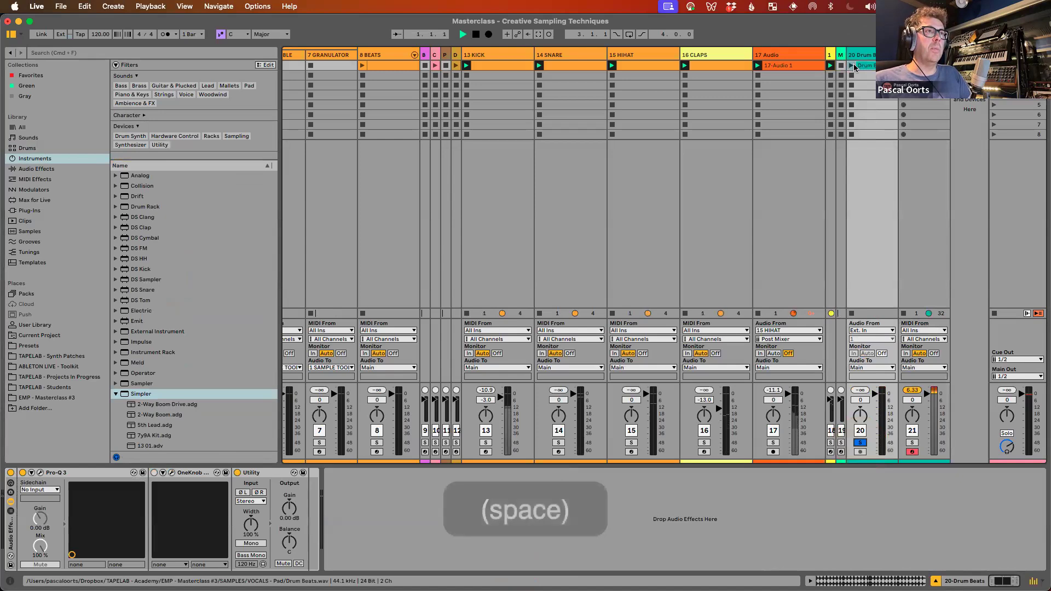
click(852, 65)
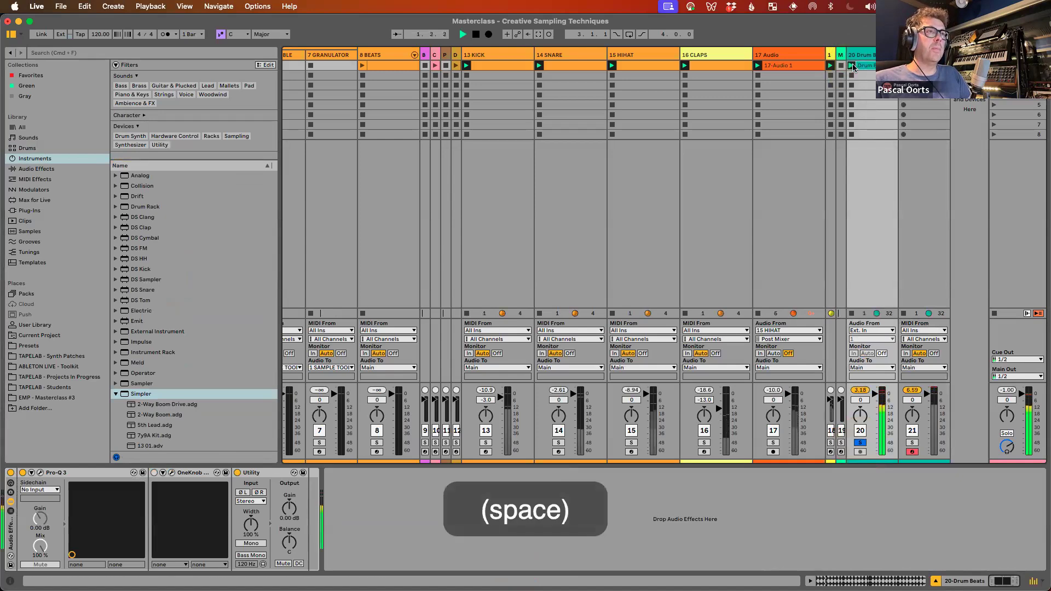
click(912, 443)
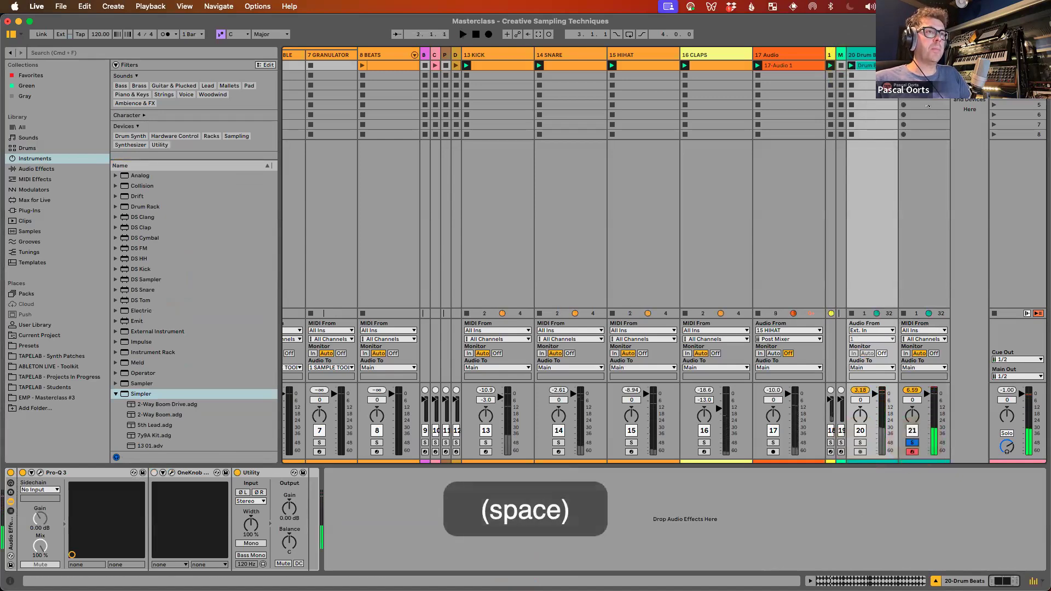
click(906, 454)
key(space)
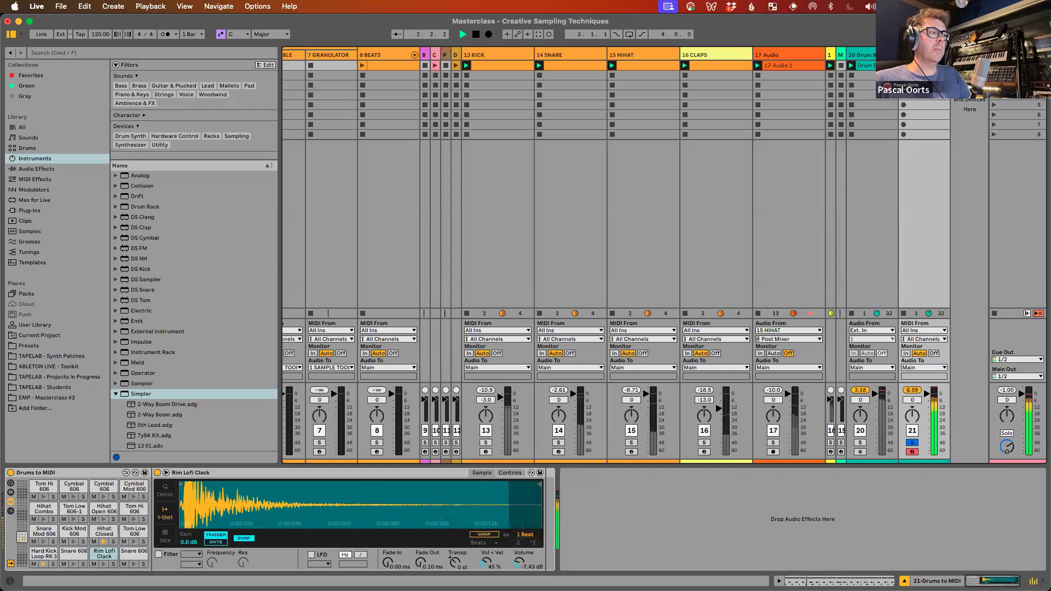
key(space)
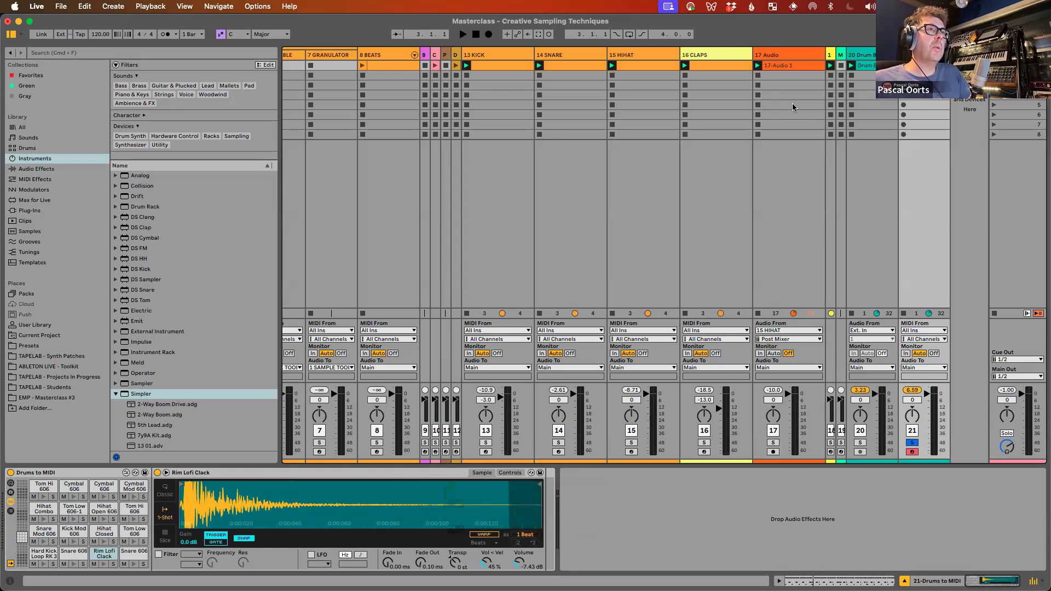
Step: Shrink the Drum Beats, Drums to MIDI and 13 KICK through 17 Audio tracks to their minimum width
click(864, 54)
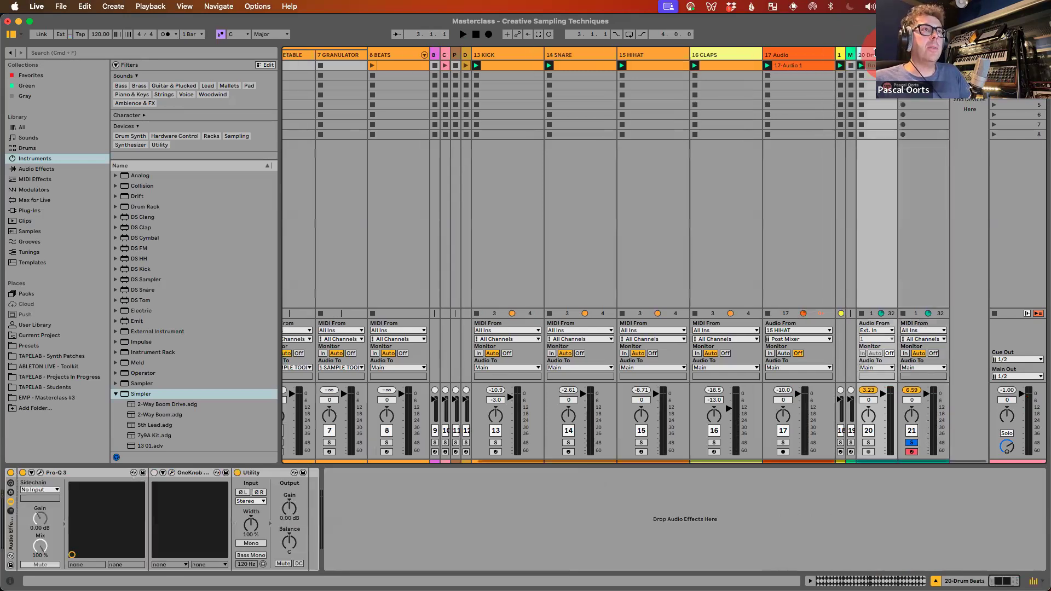
drag(860, 53, 848, 56)
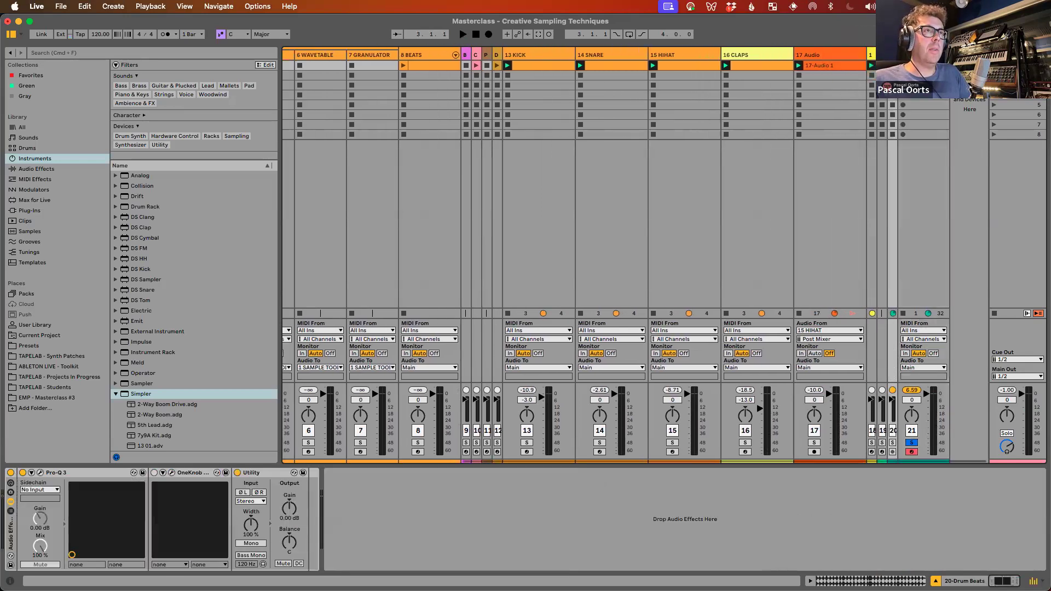
drag(949, 55, 903, 55)
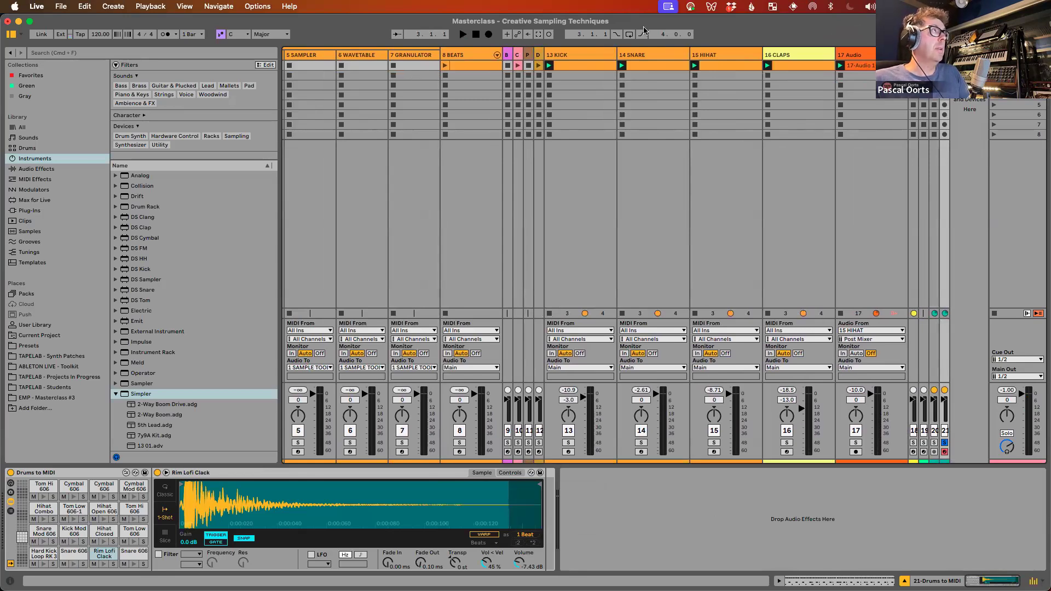
click(575, 56)
shift+click(797, 53)
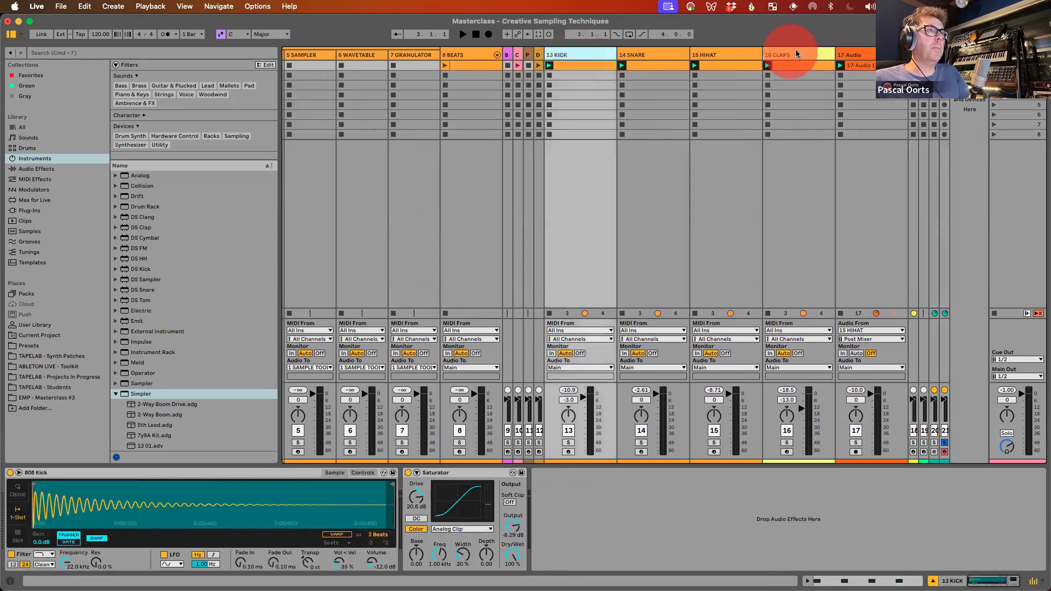
shift+click(870, 53)
drag(907, 55, 672, 53)
Step: Insert a new MIDI track after the last track and widen it
right_click(895, 55)
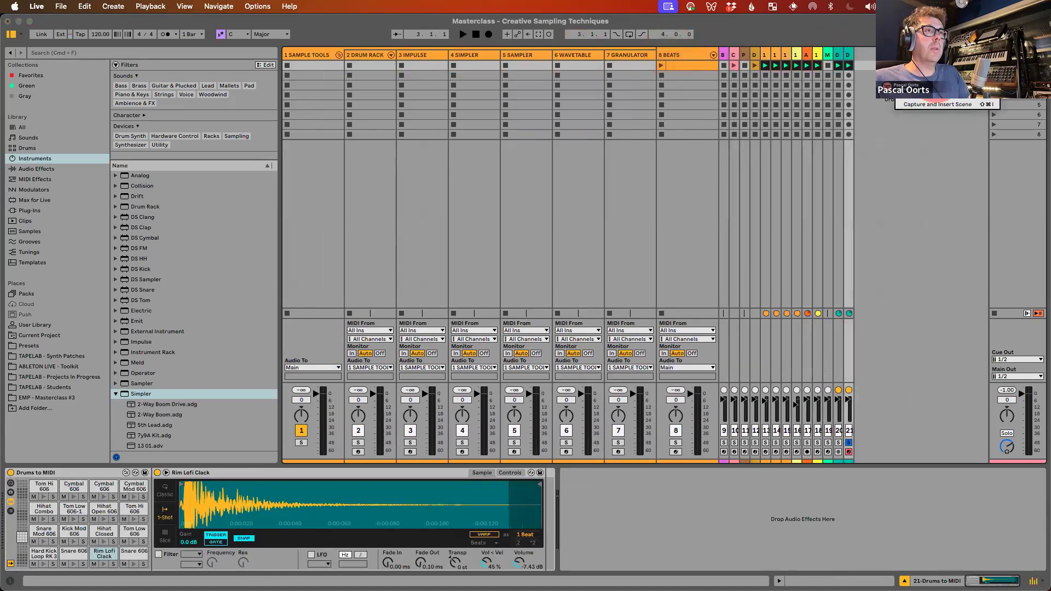
click(933, 73)
drag(861, 54, 927, 55)
Step: Stop all clips that are still running in the set
click(734, 77)
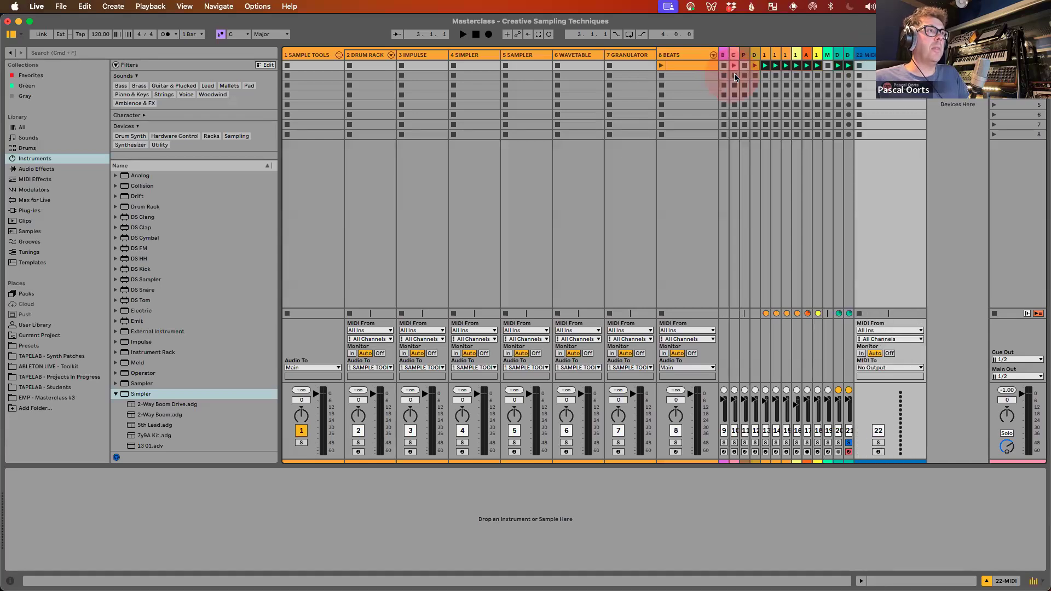
click(744, 75)
click(755, 76)
click(765, 76)
click(776, 75)
click(994, 314)
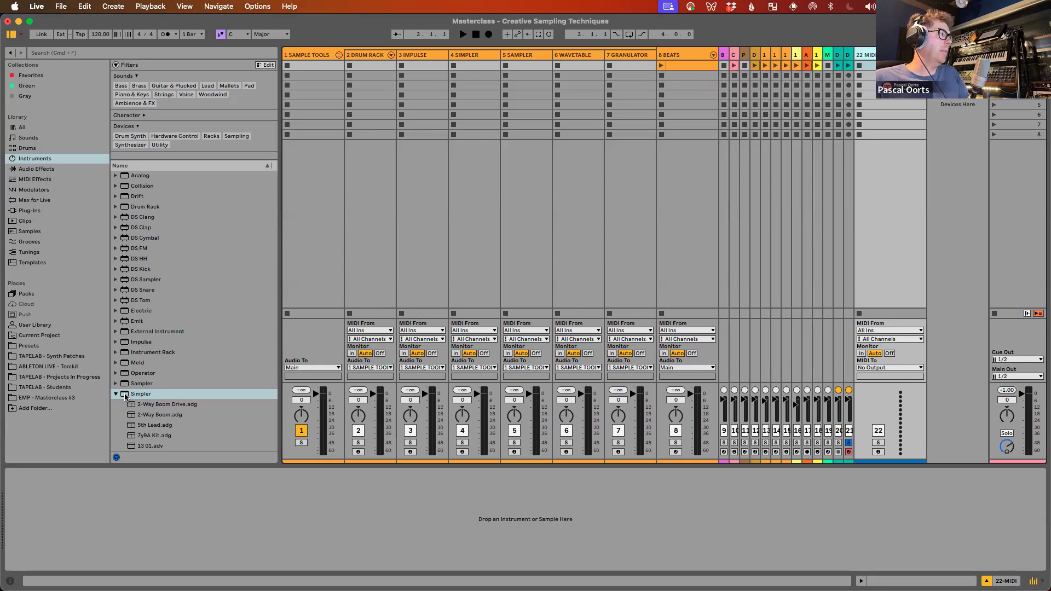
Step: Load Simpler onto the new MIDI track and place Vocal.wav from the VOCALS - Pad folder in it
click(116, 394)
drag(138, 394, 888, 187)
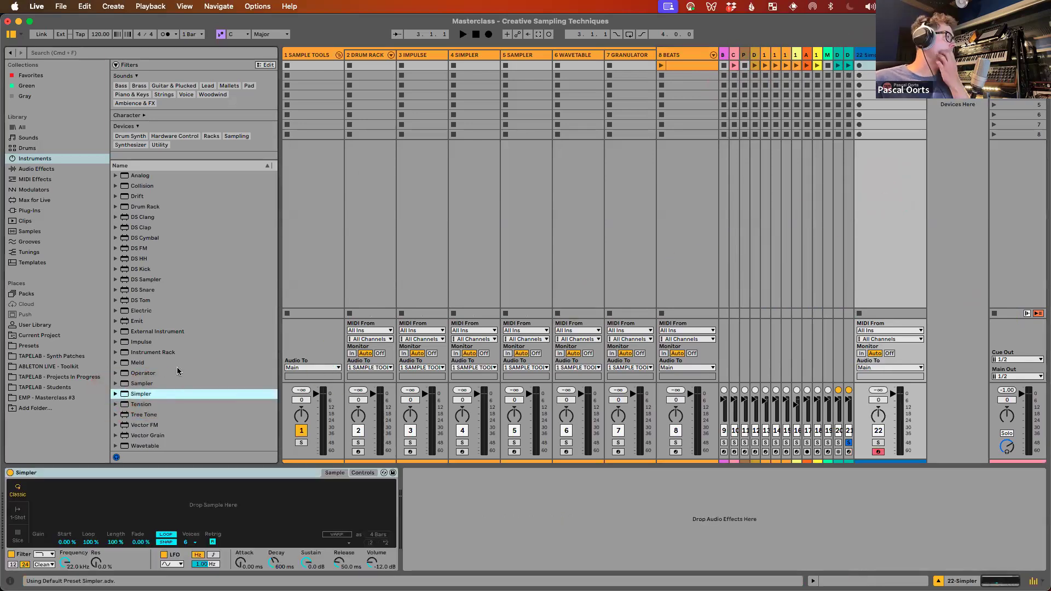
click(42, 399)
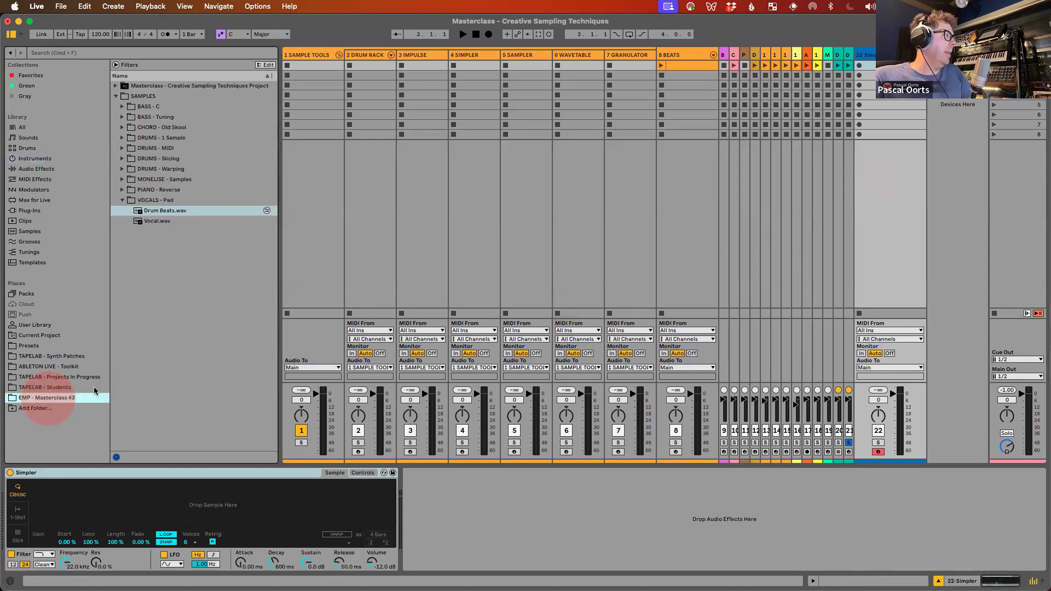
click(155, 222)
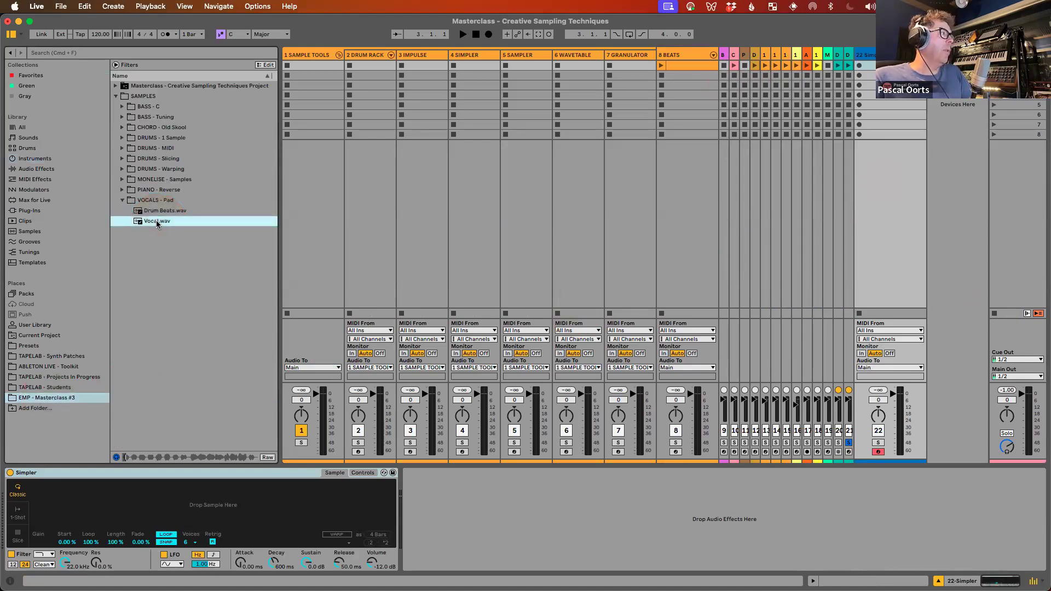
drag(154, 228, 152, 496)
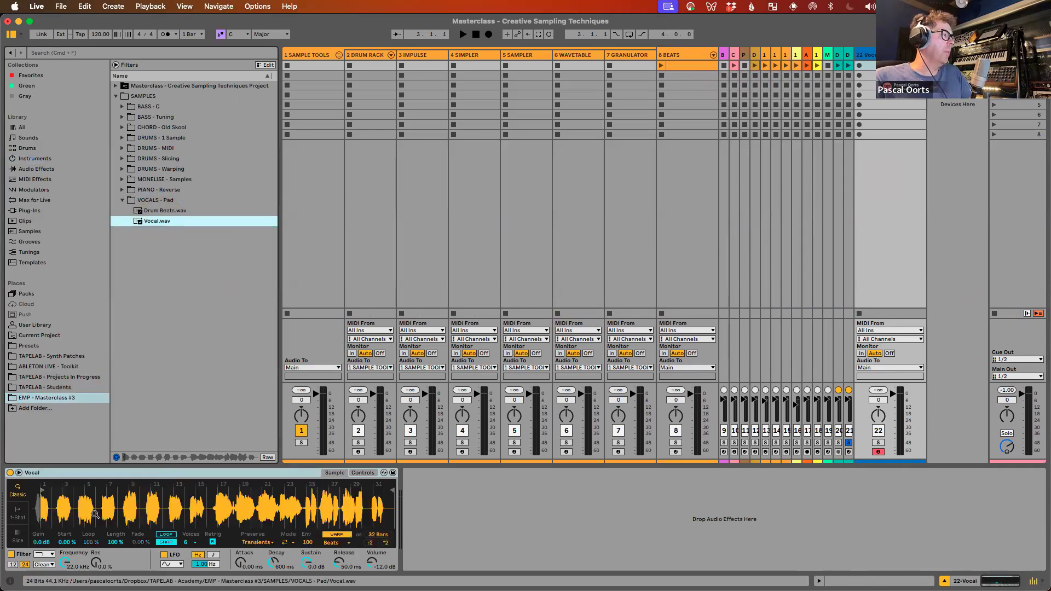
Step: Move the Vocal sample's start marker back to the beginning and audition it on the keyboard
click(42, 495)
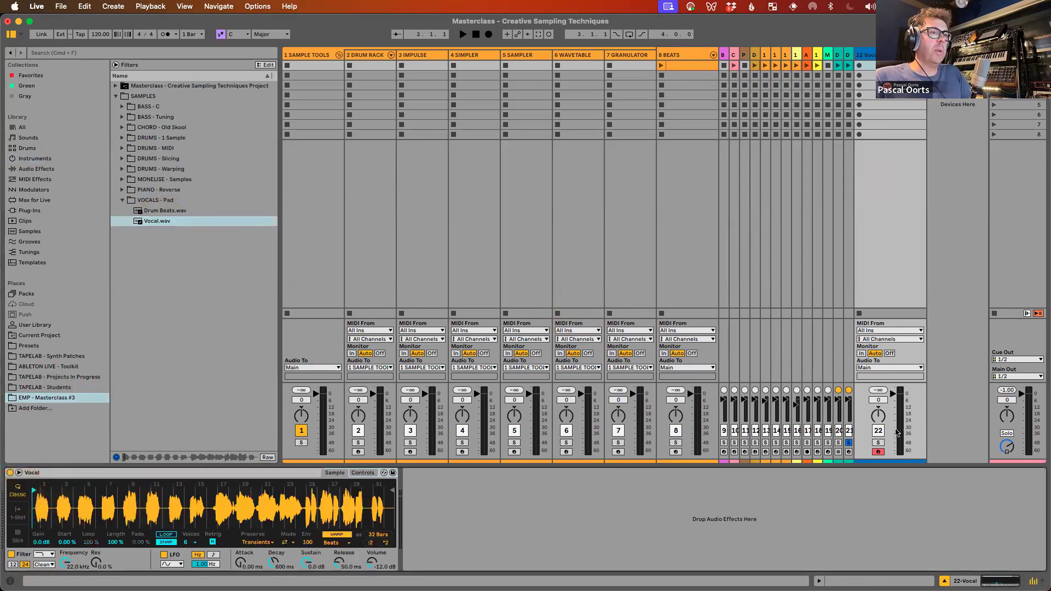
key(q)
key(q)
key(q)
key(q)
key(q)
key(q)
key(q)
key(q)
key(q)
key(q)
key(q)
key(q)
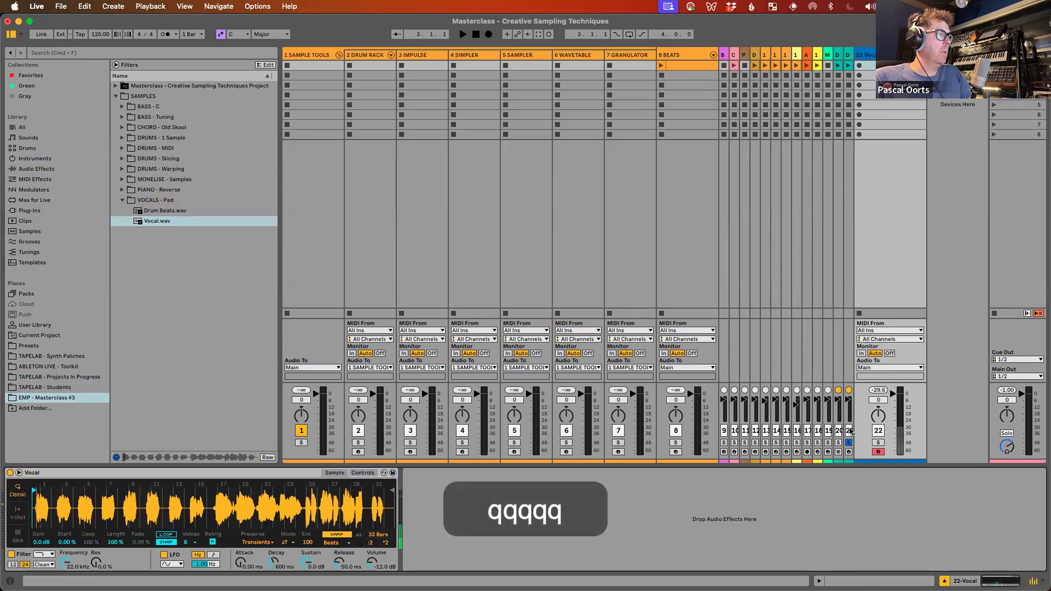
Step: Unsolo track 21 and audition the vocal again
click(849, 442)
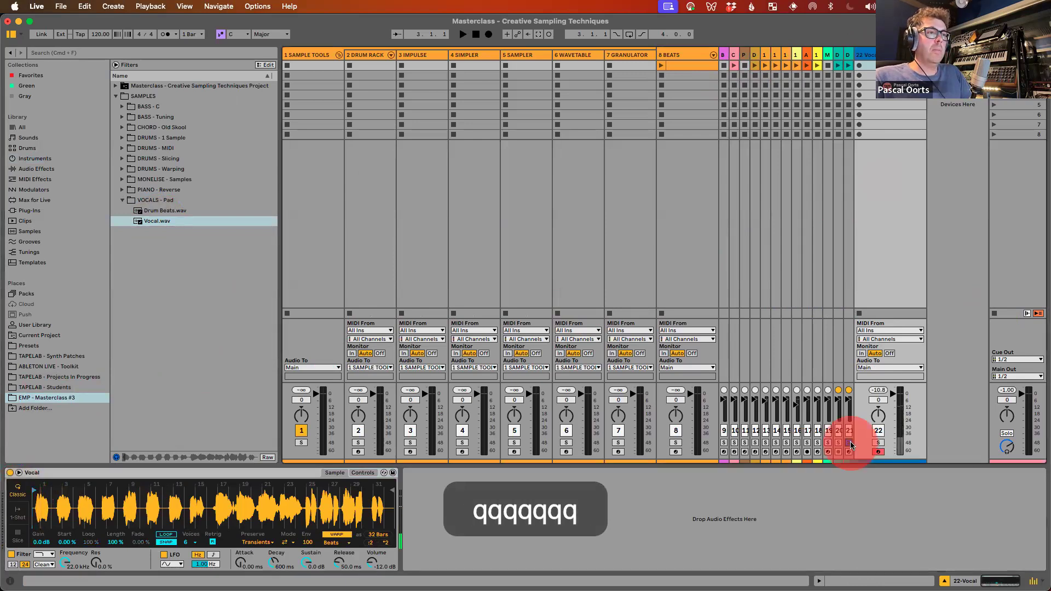
key(q)
key(q)
key(q)
key(q)
key(q)
key(q)
key(q)
key(q)
key(q)
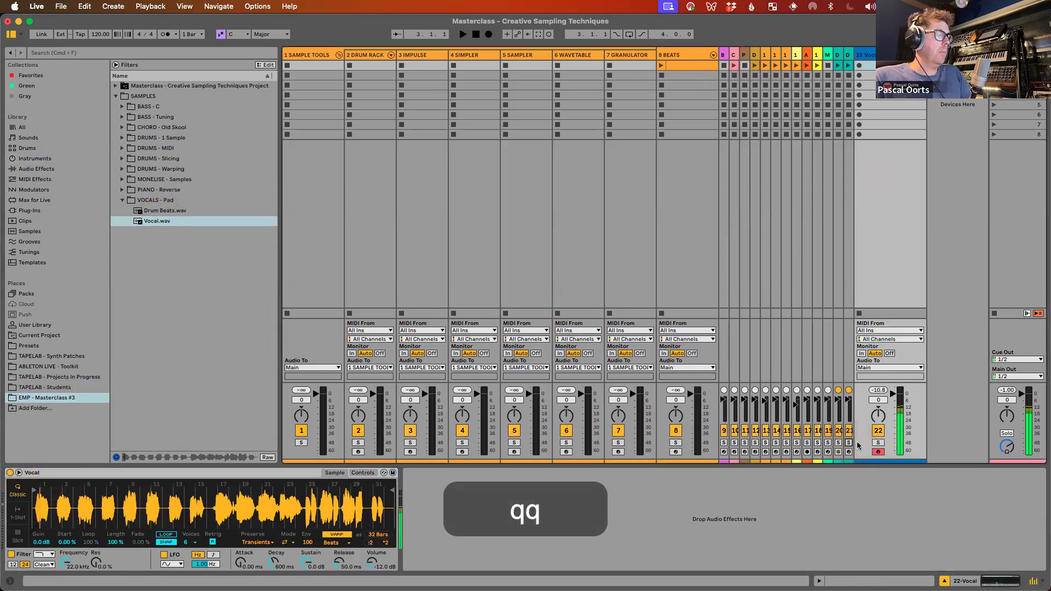
Step: Raise the computer keyboard's octave range to C3 to D4 and repeatedly audition the Vocal sample
key(x)
key(x)
key(q)
key(q)
key(q)
key(q)
key(q)
key(q)
key(q)
key(q)
key(q)
key(q)
key(q)
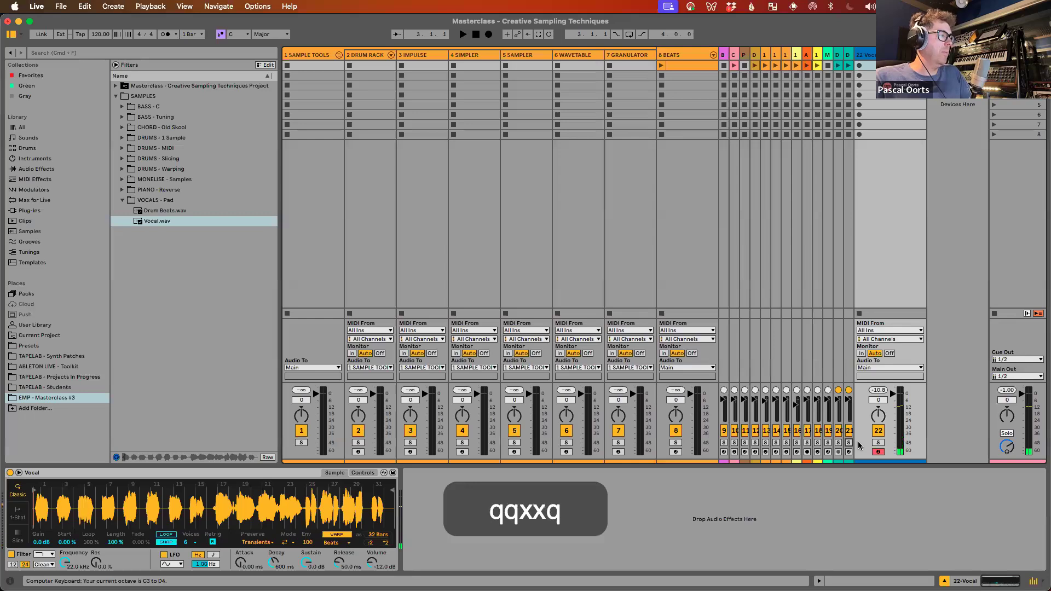
key(q)
key(q)
key(q)
key(q)
key(q)
key(q)
key(q)
key(q)
key(q)
key(q)
key(q)
key(q)
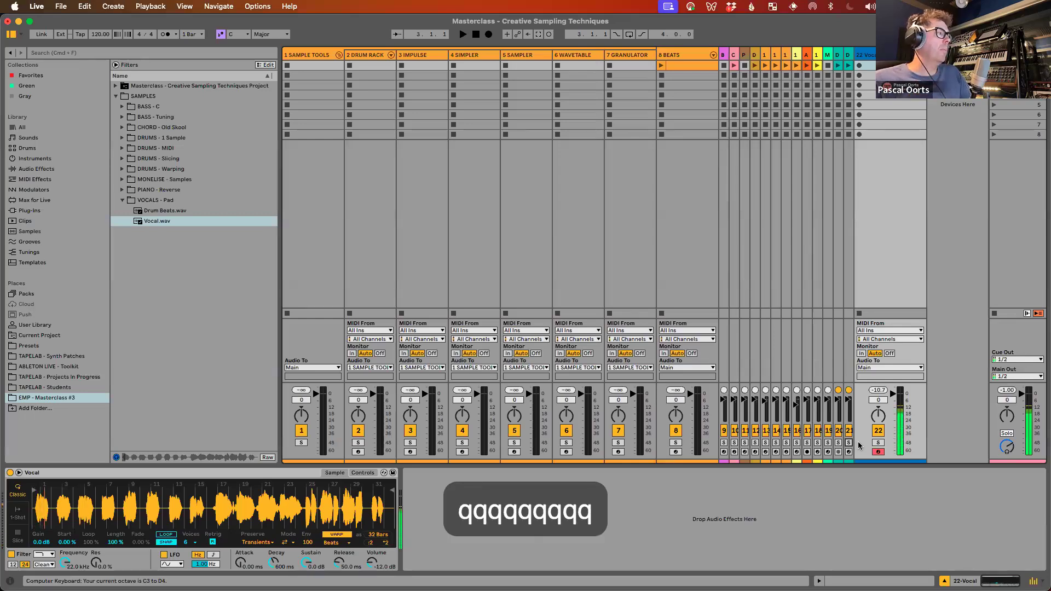
key(q)
key(q)
key(q)
key(q)
key(q)
key(q)
key(q)
key(q)
key(q)
key(q)
key(q)
key(q)
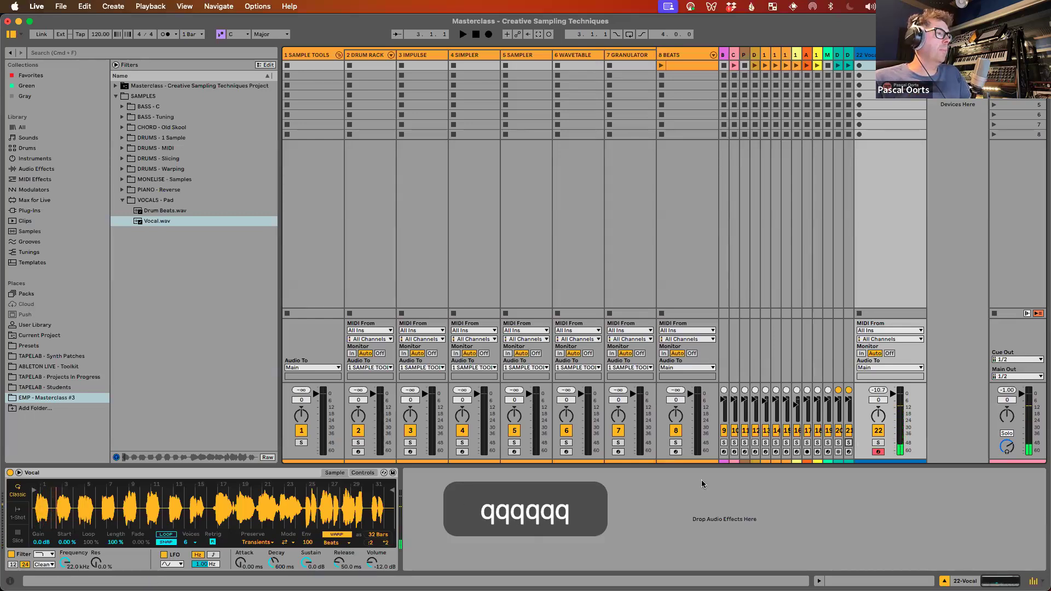
key(q)
key(q)
key(q)
key(q)
key(q)
key(q)
key(q)
key(q)
key(q)
key(q)
key(q)
key(q)
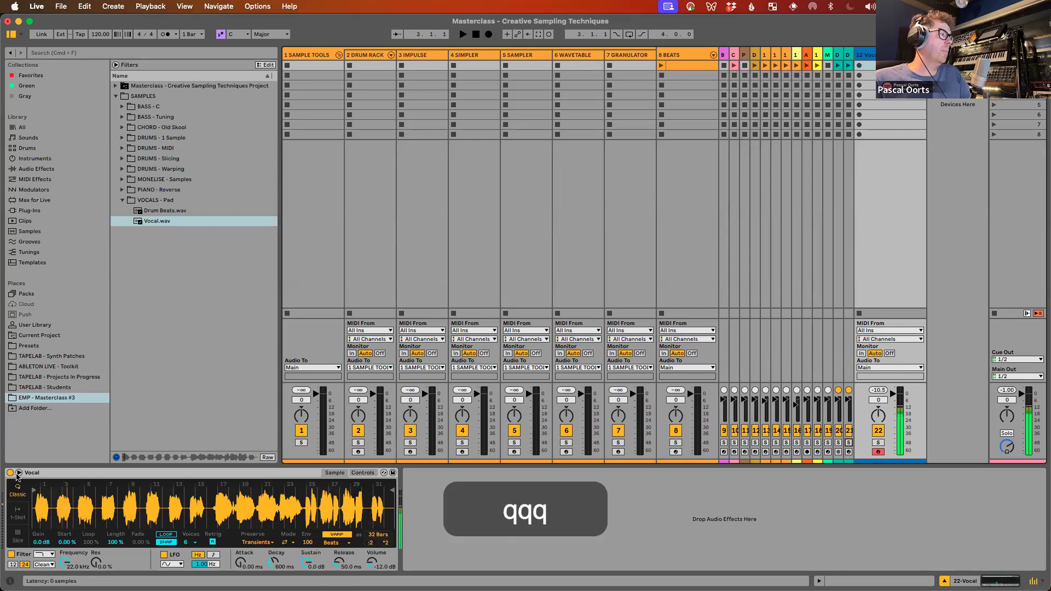
Step: Open Simpler's expanded waveform view and audition the first phrase of the Vocal sample
click(17, 474)
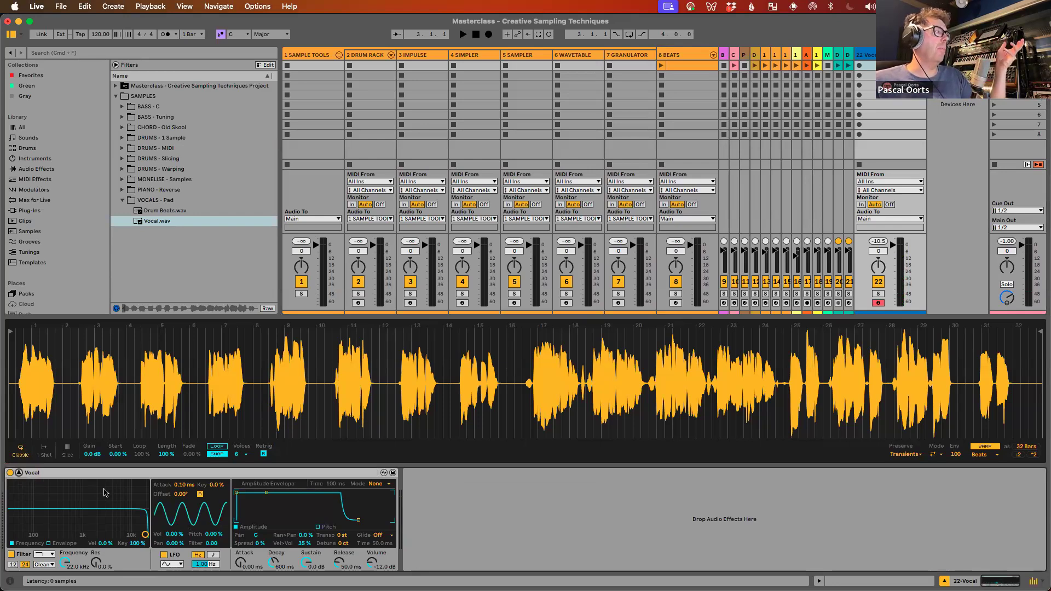
mouse_move(34, 343)
mouse_down()
mouse_move(28, 352)
mouse_move(41, 343)
mouse_up()
drag(290, 342, 291, 348)
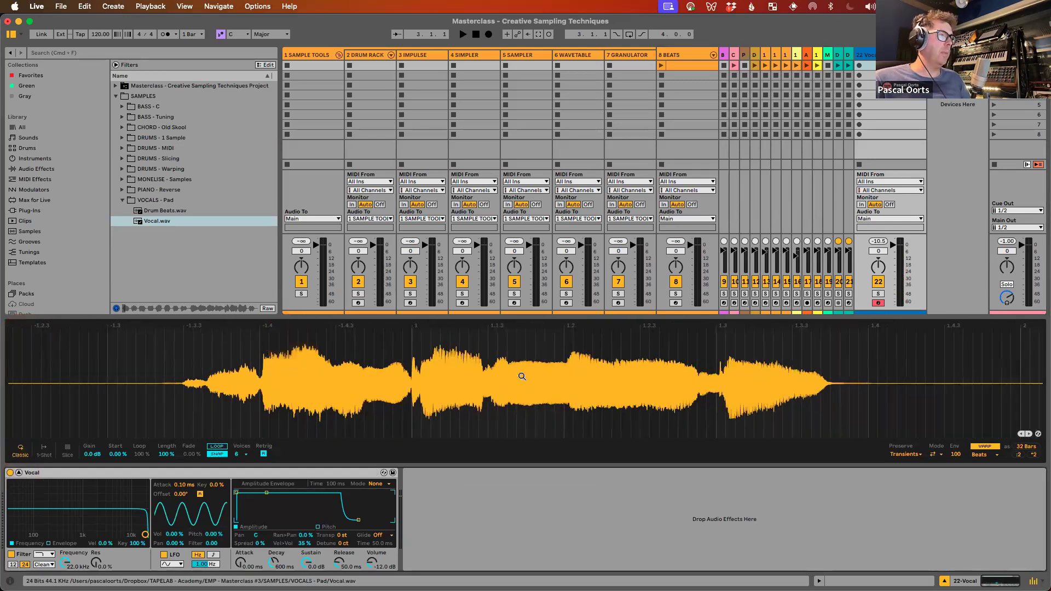
key(q)
key(q)
key(q)
key(q)
key(q)
key(q)
key(q)
key(q)
key(q)
key(q)
key(q)
key(q)
key(q)
key(q)
key(q)
key(q)
key(q)
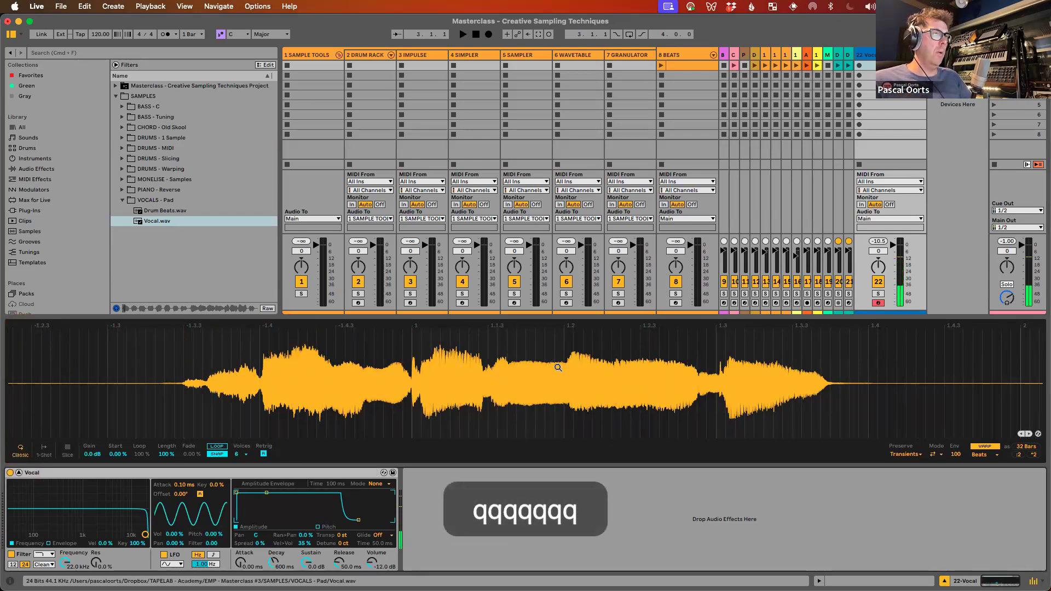
Step: Trim the Vocal sample to the sustained note between 1.2 and just before 1.3 using the start and end markers, and audition it
drag(566, 364, 635, 360)
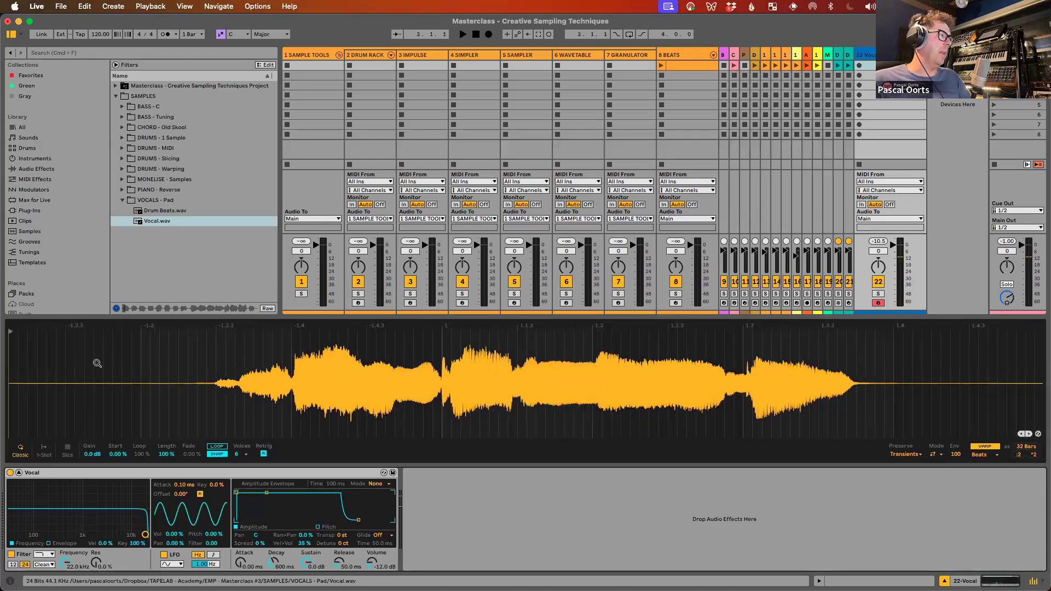
mouse_move(11, 334)
mouse_down()
mouse_move(604, 336)
mouse_move(622, 326)
mouse_up()
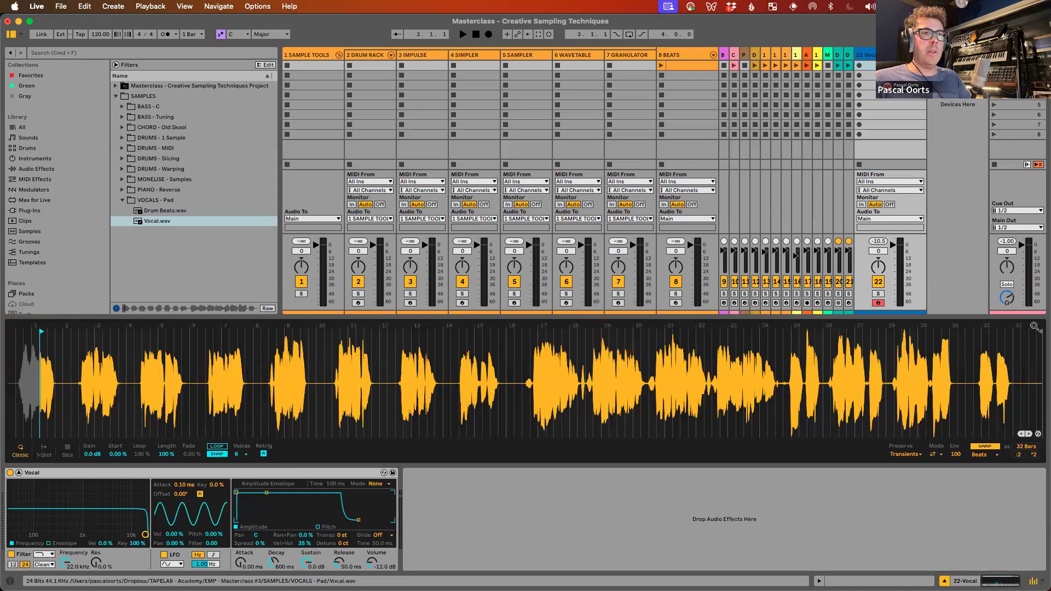
mouse_move(1038, 330)
mouse_down()
mouse_move(598, 364)
mouse_move(24, 375)
mouse_move(41, 378)
mouse_move(38, 360)
mouse_move(146, 359)
mouse_move(137, 346)
mouse_up()
drag(294, 332, 263, 331)
drag(539, 332, 660, 335)
key(q)
key(q)
key(q)
key(q)
key(q)
key(q)
key(q)
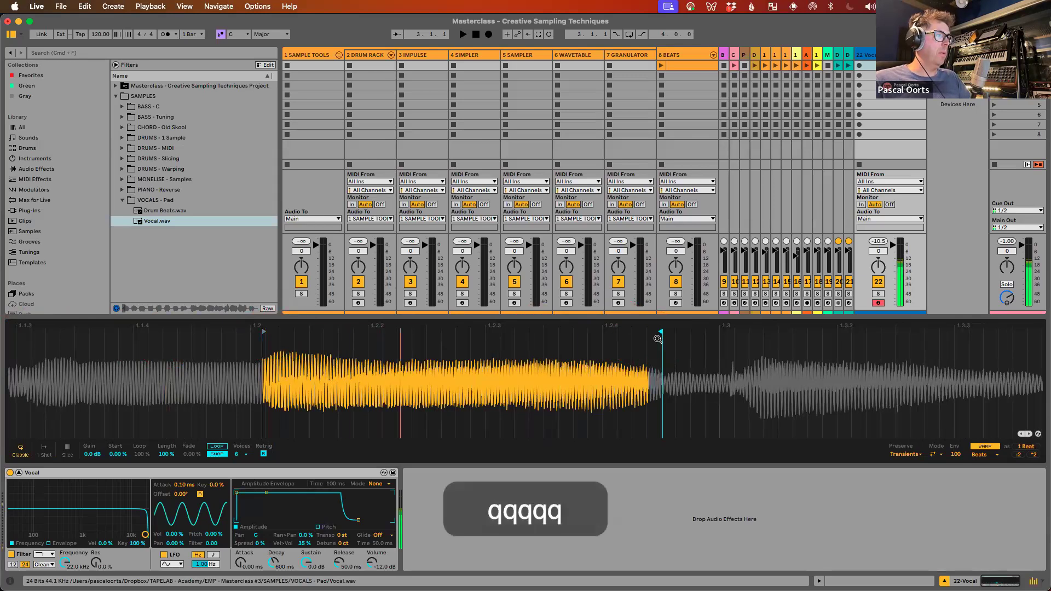
key(q)
key(q)
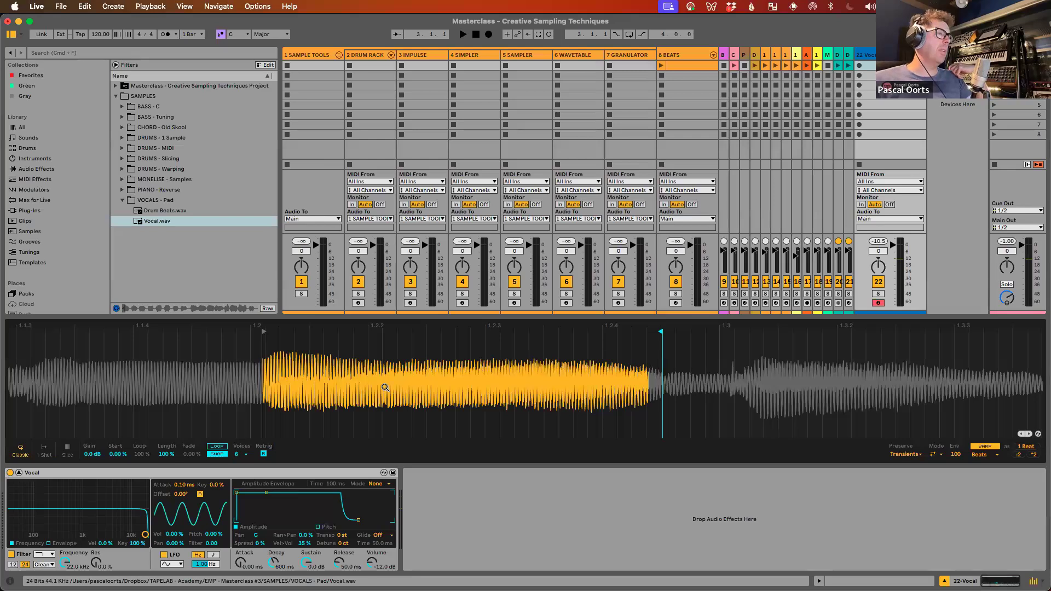
Step: Turn on looping for the trimmed vocal note in Simpler and audition the loop
click(217, 447)
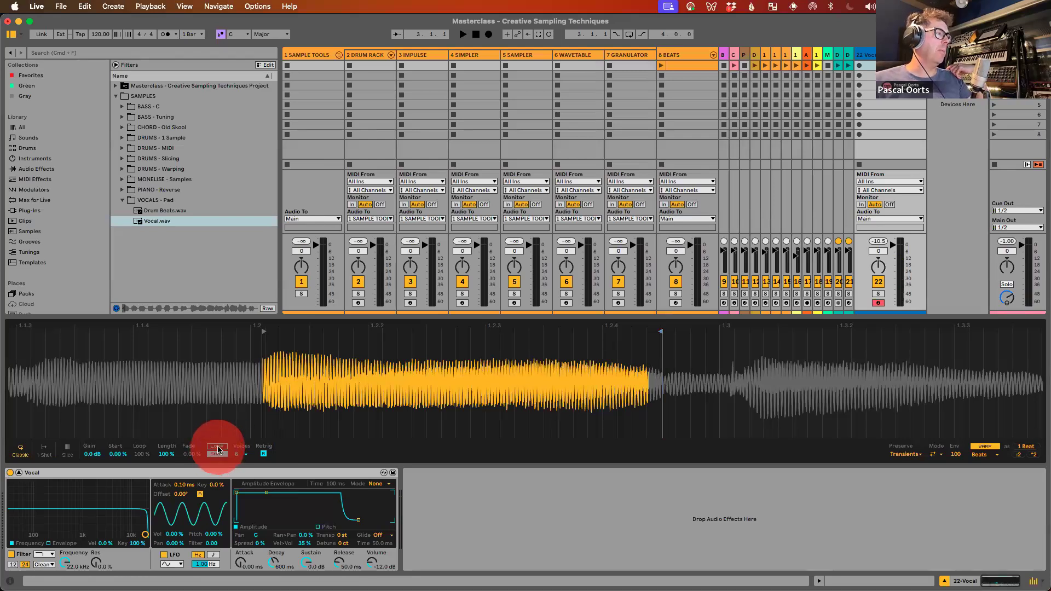
click(216, 449)
key(q)
key(q)
key(q)
key(q)
key(q)
key(q)
key(q)
key(q)
key(q)
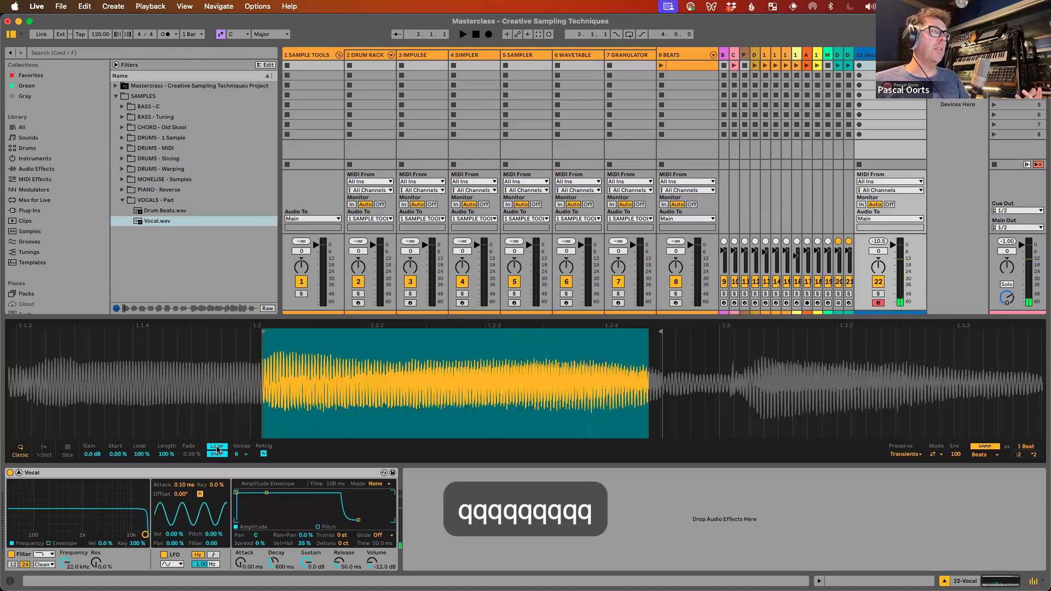
Step: Compare the trimmed vocal note by playing it with looping off and with looping back on
click(217, 447)
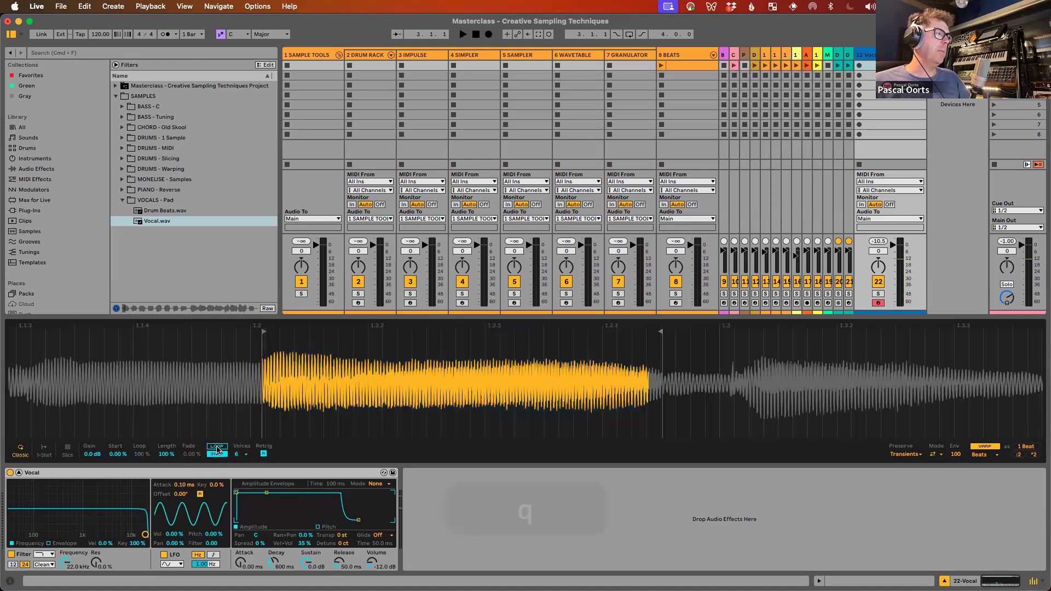
key(q)
key(q)
key(q)
key(q)
key(q)
click(217, 449)
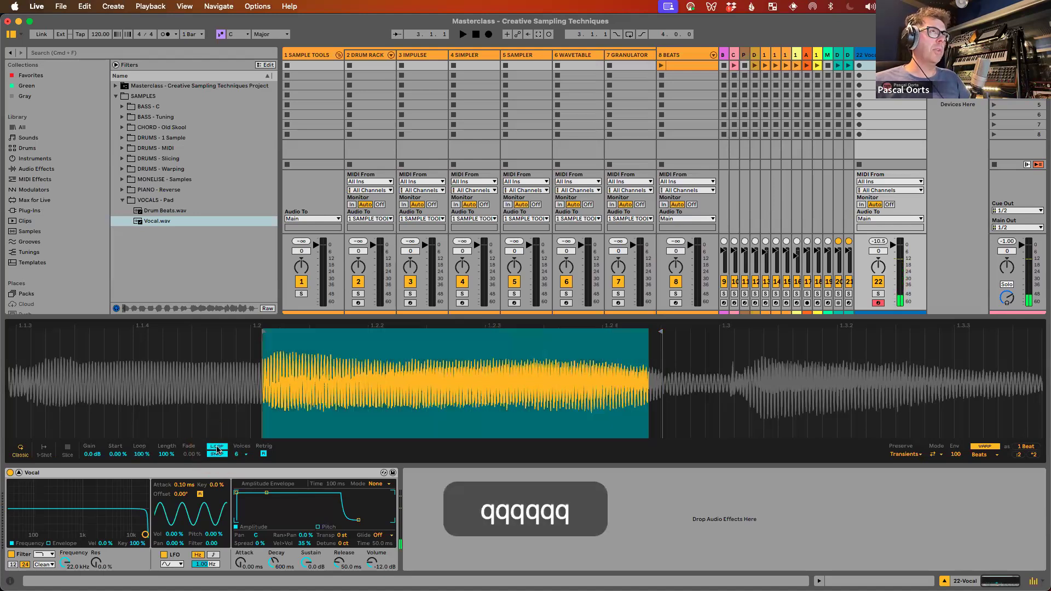
key(q)
key(q)
key(q)
key(q)
key(q)
key(q)
key(q)
key(q)
key(q)
key(q)
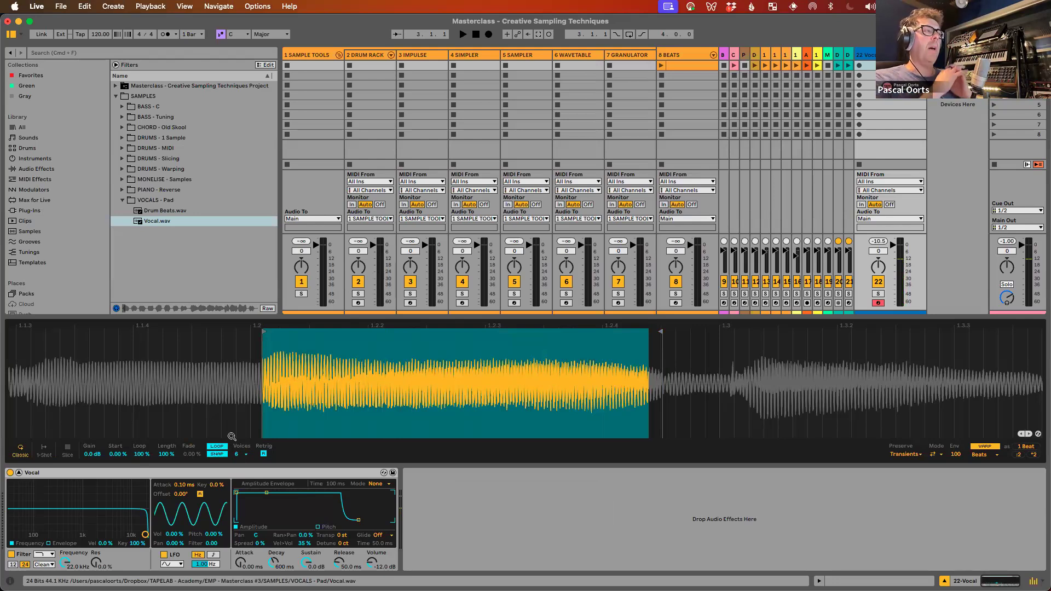
Step: Turn off Warp for the Vocal sample and set the loop Fade to 100%
click(984, 446)
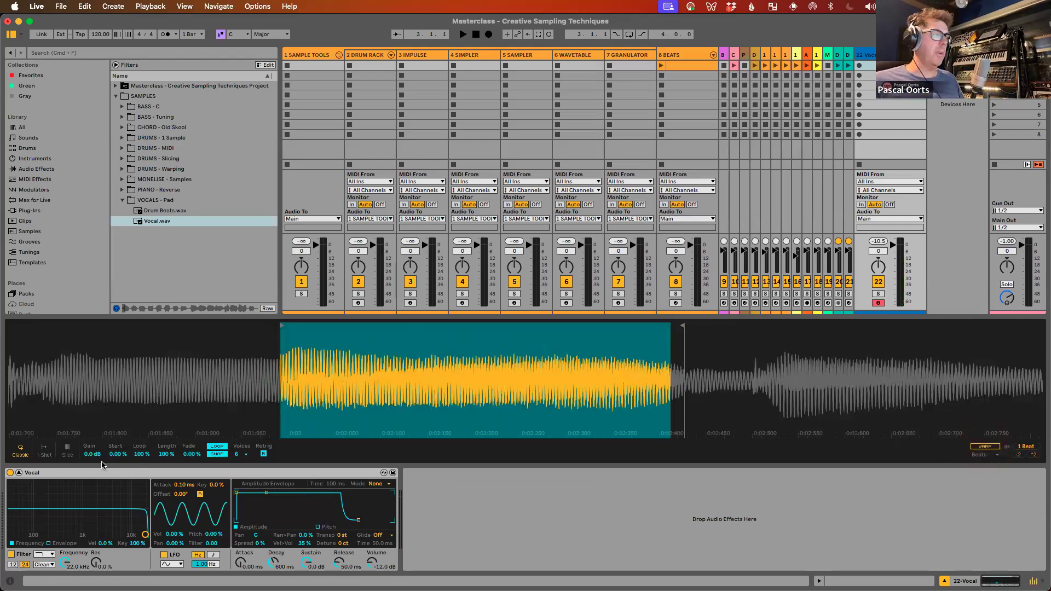
click(190, 454)
mouse_move(188, 453)
mouse_down()
mouse_move(167, 462)
mouse_move(166, 452)
mouse_move(191, 448)
mouse_up()
Step: Raise Simpler's sample Start to about 34% and audition the crossfaded loop
drag(115, 456, 116, 444)
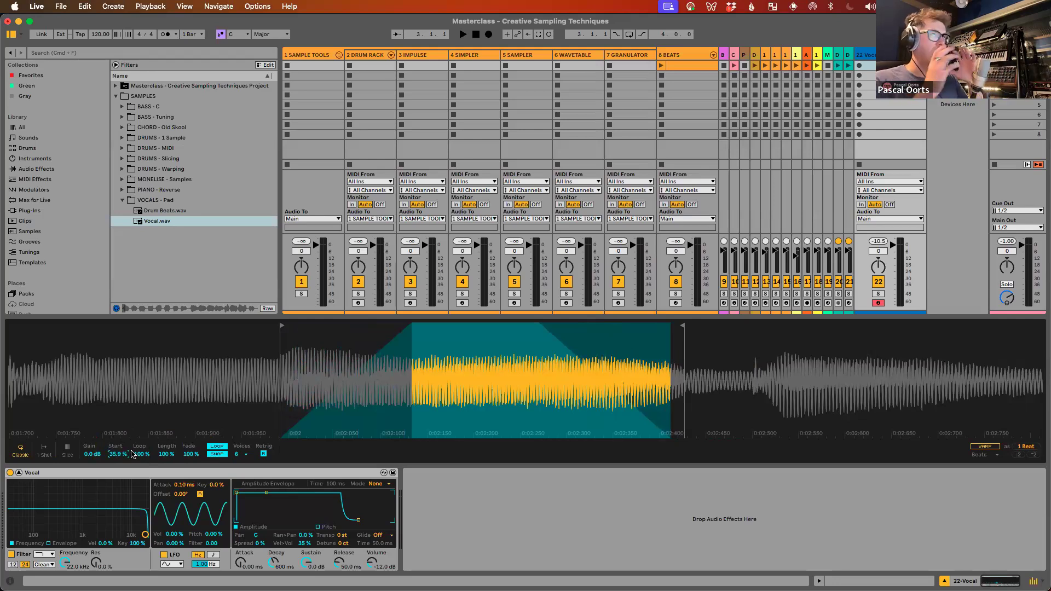
key(q)
key(q)
key(q)
key(q)
key(q)
key(q)
key(q)
key(q)
key(q)
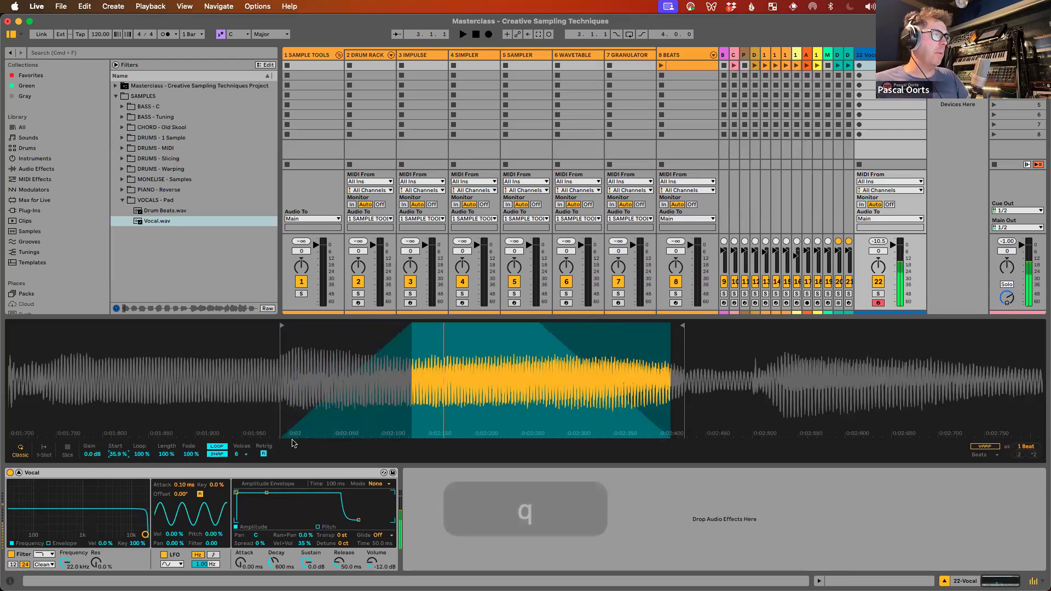
Step: Narrow the Vocal sample region in Simpler around the steadier part of the note, with the sample Start at 46.9%
drag(291, 326, 327, 326)
drag(682, 325, 655, 327)
mouse_move(115, 455)
mouse_down()
mouse_move(116, 435)
mouse_move(116, 447)
mouse_up()
Step: Reduce the loop Fade to 57.8% and audition the looped vocal note
drag(191, 455, 191, 458)
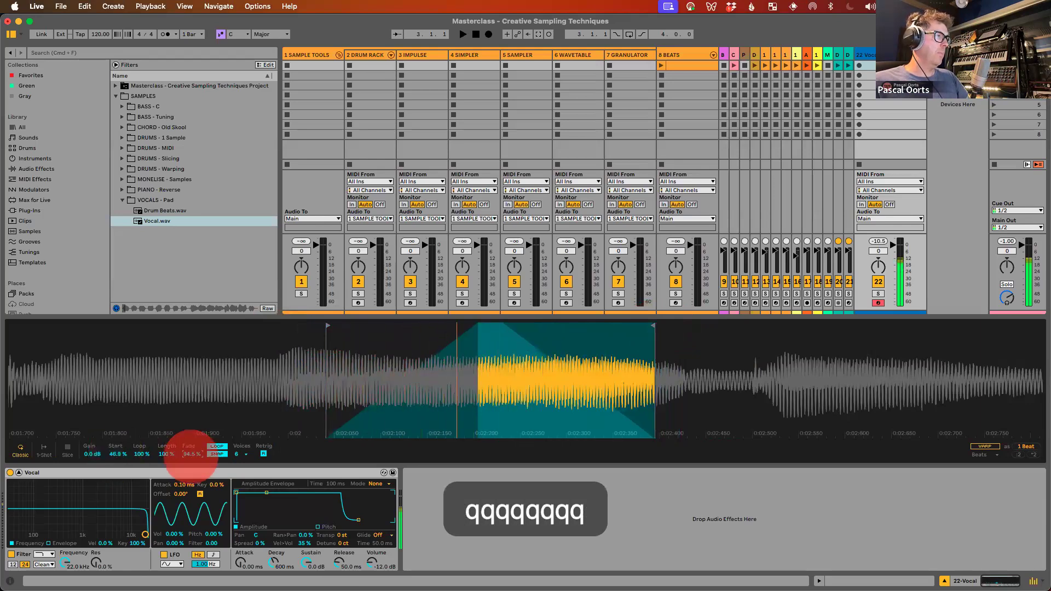
key(q)
key(q)
key(q)
key(q)
key(q)
key(q)
key(q)
key(f)
key(h)
key(s)
key(s)
key(s)
key(s)
key(s)
key(s)
key(s)
key(s)
key(s)
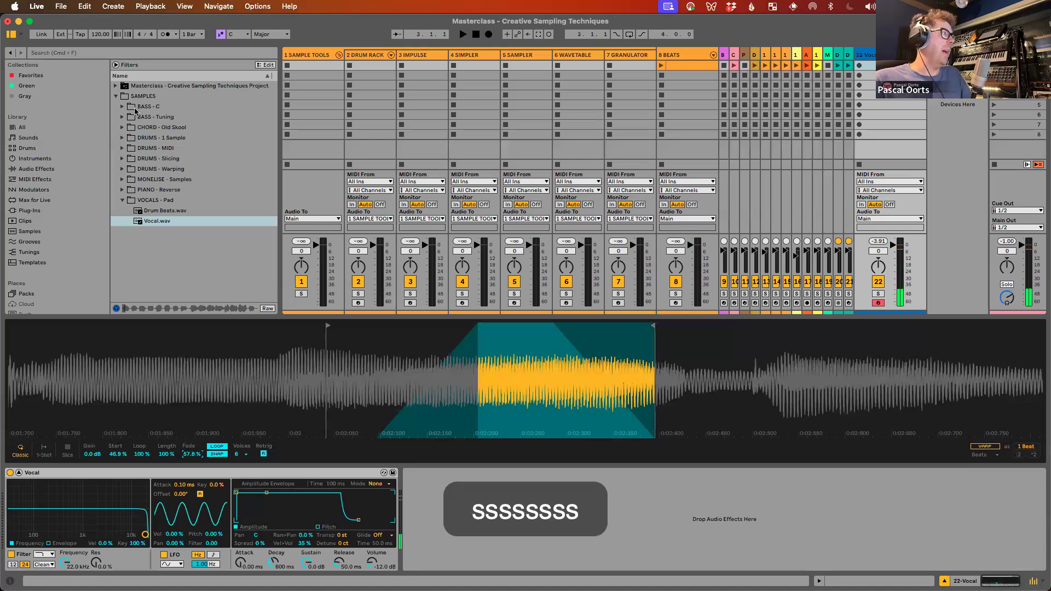
Step: Add the Reverb audio effect after Simpler on the Vocal track and play the pad through it
click(53, 169)
scroll(163, 197, down, 10)
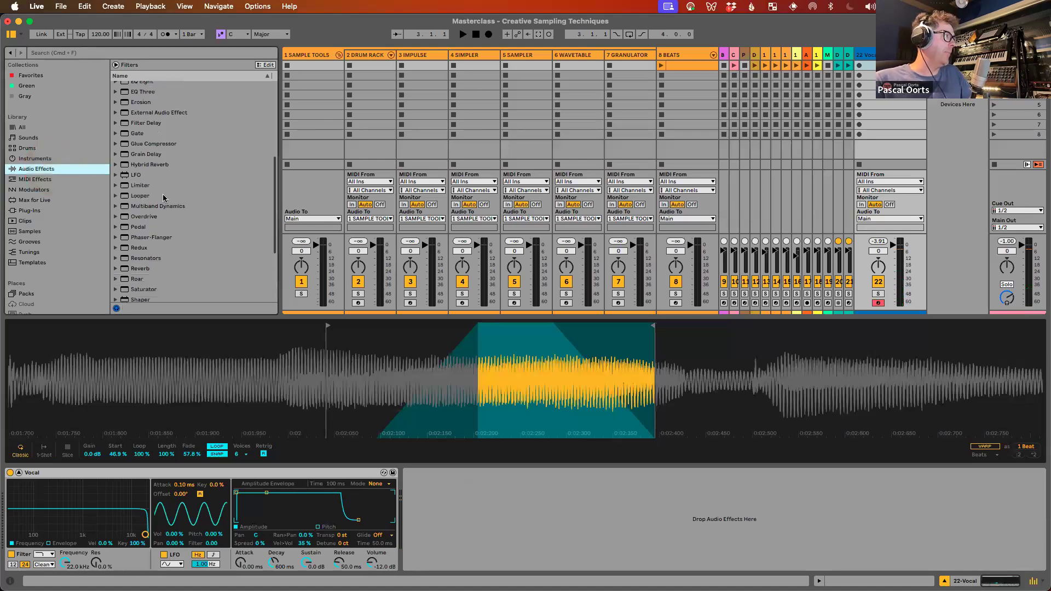
drag(142, 163, 499, 533)
key(g)
key(q)
key(d)
key(d)
key(d)
key(d)
key(d)
key(d)
Step: Set the Reverb Dry/Wet to 75% and audition the pad on several notes
drag(667, 555, 667, 544)
key(d)
key(d)
key(d)
key(d)
key(d)
key(d)
key(d)
key(h)
key(f)
key(s)
key(s)
key(s)
key(s)
key(s)
key(s)
key(s)
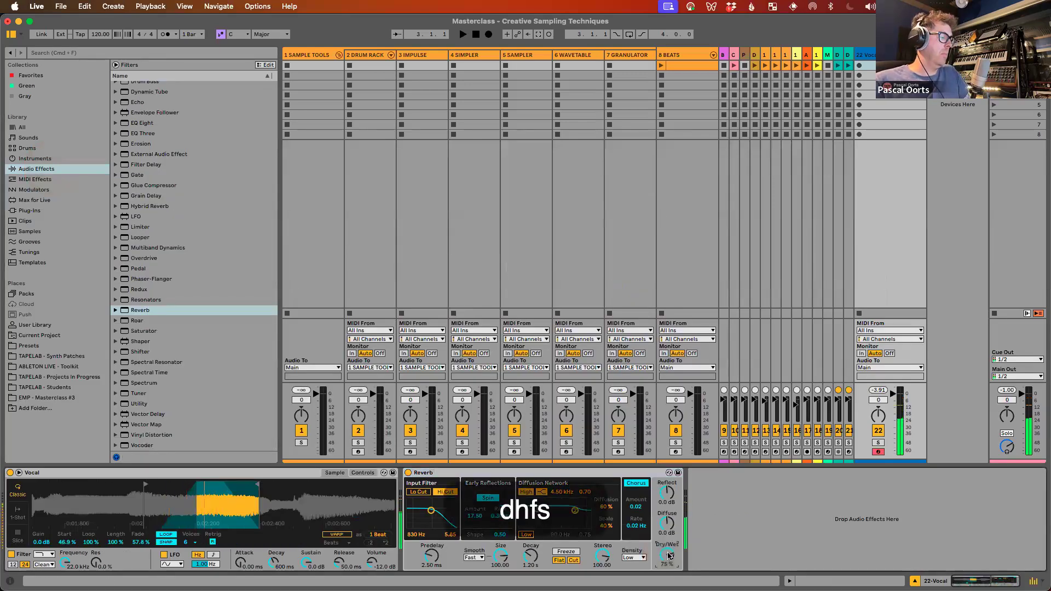
key(s)
key(s)
key(s)
key(s)
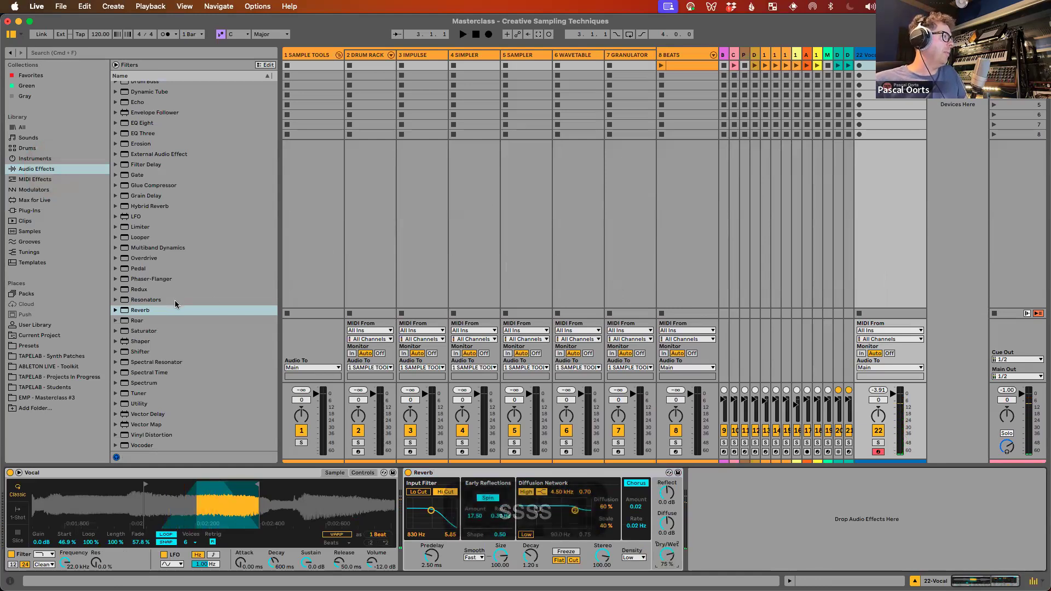
Step: Insert a Tuner between Simpler and Reverb and hold a note to check the pad's pitch
drag(141, 394, 390, 514)
key(q)
key(q)
key(q)
key(q)
key(q)
key(q)
key(q)
key(q)
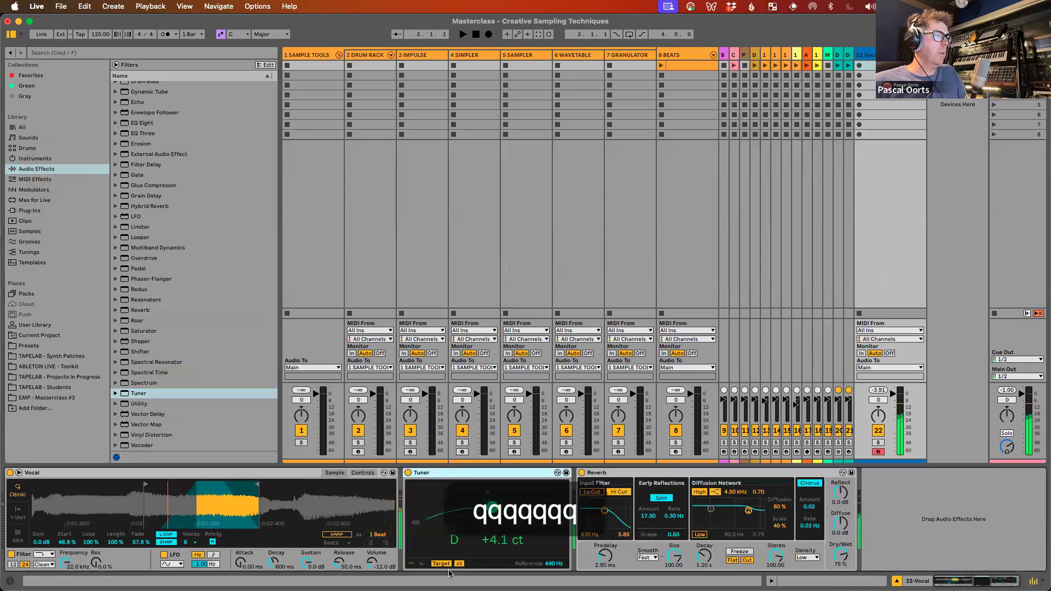
Step: Tune the vocal pad in Simpler with Transpose at -2 st and Detune at -2 ct, auditioning it against the Tuner
click(362, 473)
key(q)
key(q)
key(q)
key(q)
key(q)
key(q)
key(q)
click(338, 535)
drag(339, 535, 341, 544)
key(d)
key(g)
key(q)
key(q)
key(q)
key(q)
key(q)
key(q)
key(q)
key(q)
key(q)
key(q)
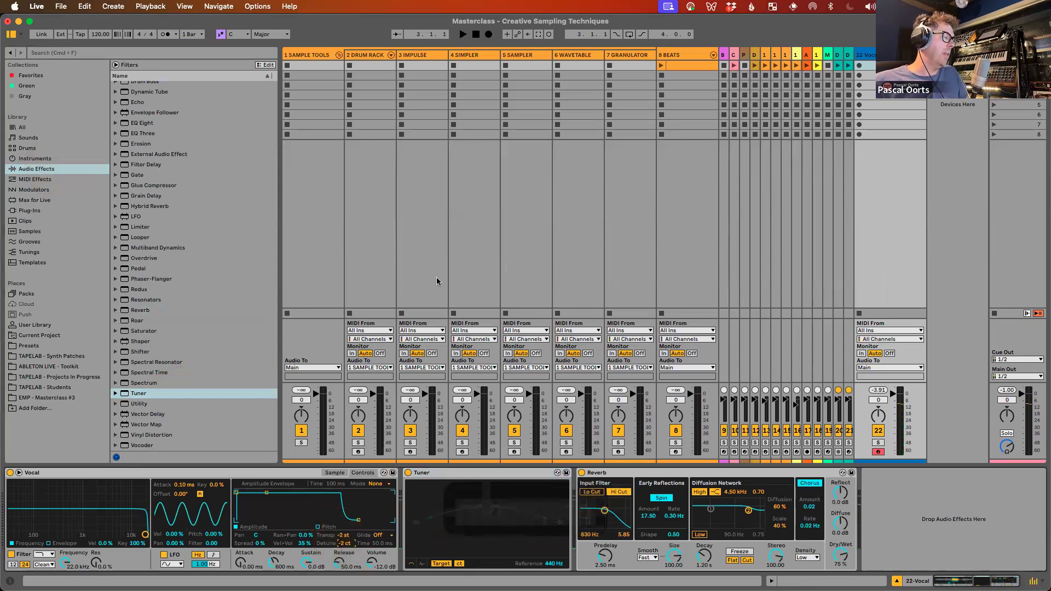
key(f)
key(h)
key(s)
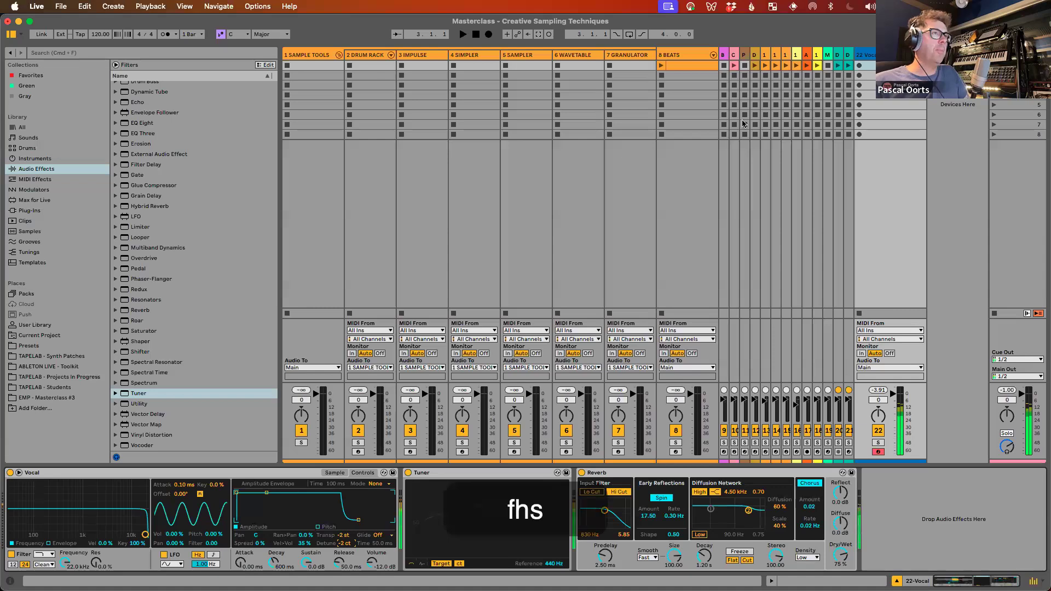
Step: Launch the clips on tracks 13 to 16 and on track 18 BASS, restarting playback from the beginning
click(765, 66)
click(775, 66)
click(785, 66)
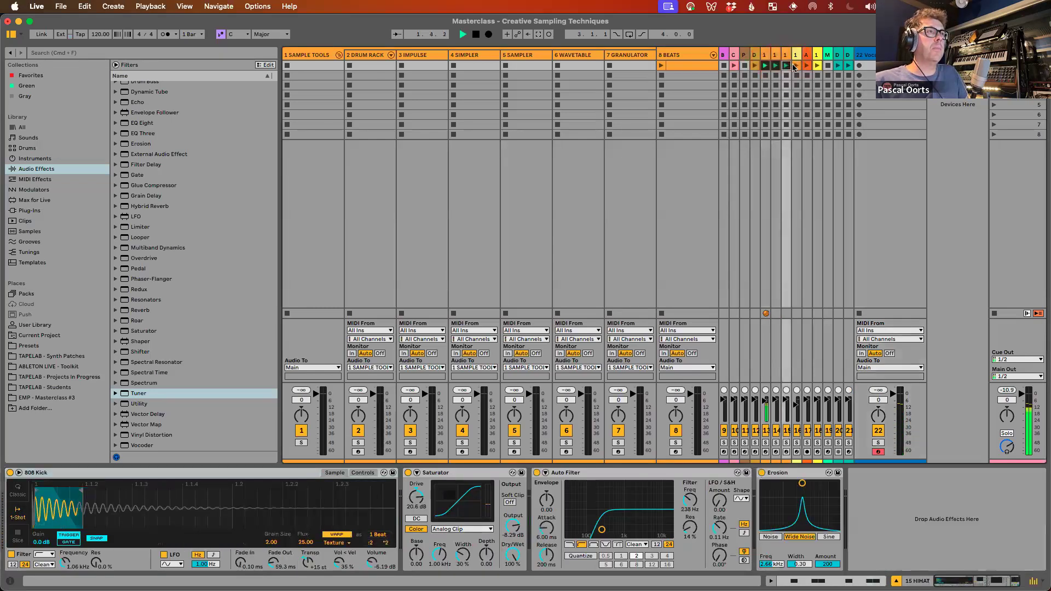
click(796, 66)
key(space)
click(817, 65)
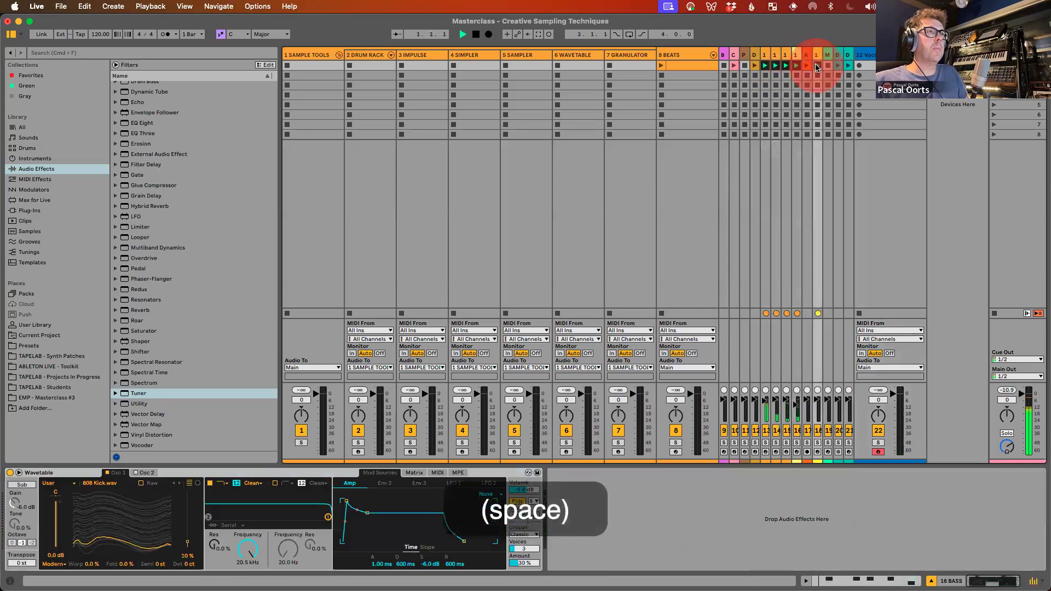
Step: Play the vocal pad live over the running drum and bass clips, and stop playback
key(g)
key(d)
key(q)
key(q)
key(q)
key(q)
key(q)
key(q)
key(q)
key(q)
key(q)
key(q)
key(f)
key(h)
key(s)
key(s)
key(s)
key(s)
key(s)
key(s)
key(s)
key(s)
key(s)
key(s)
key(d)
key(g)
key(q)
key(q)
key(q)
key(q)
key(q)
key(q)
key(q)
key(q)
key(h)
key(k)
key(f)
key(f)
key(f)
key(f)
key(f)
key(f)
key(f)
key(f)
key(f)
key(f)
key(space)
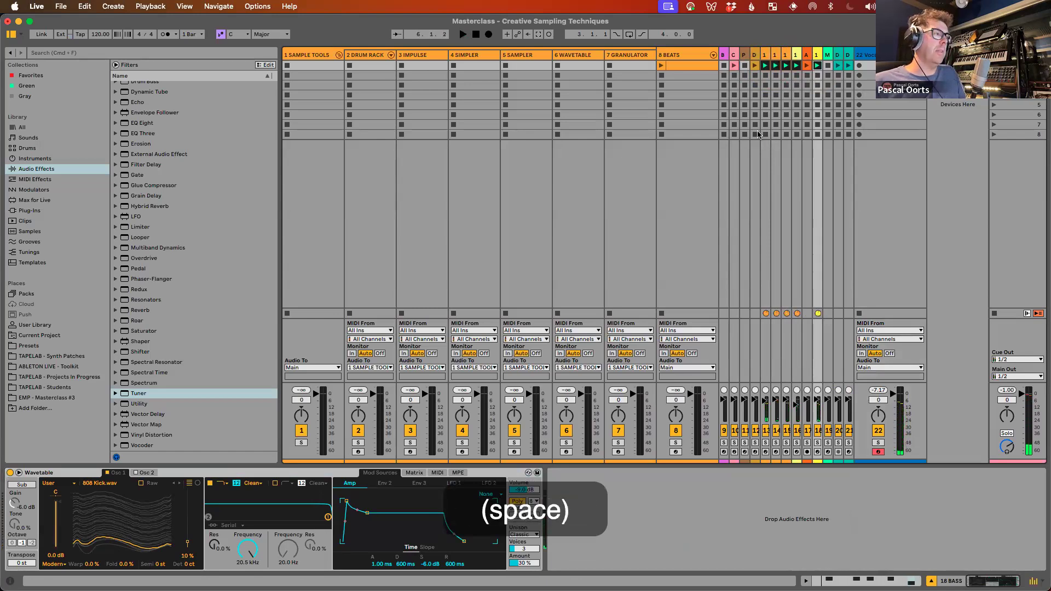
Step: Show the Vocal track's Simpler with its enlarged sample display and play the looped pad
click(863, 64)
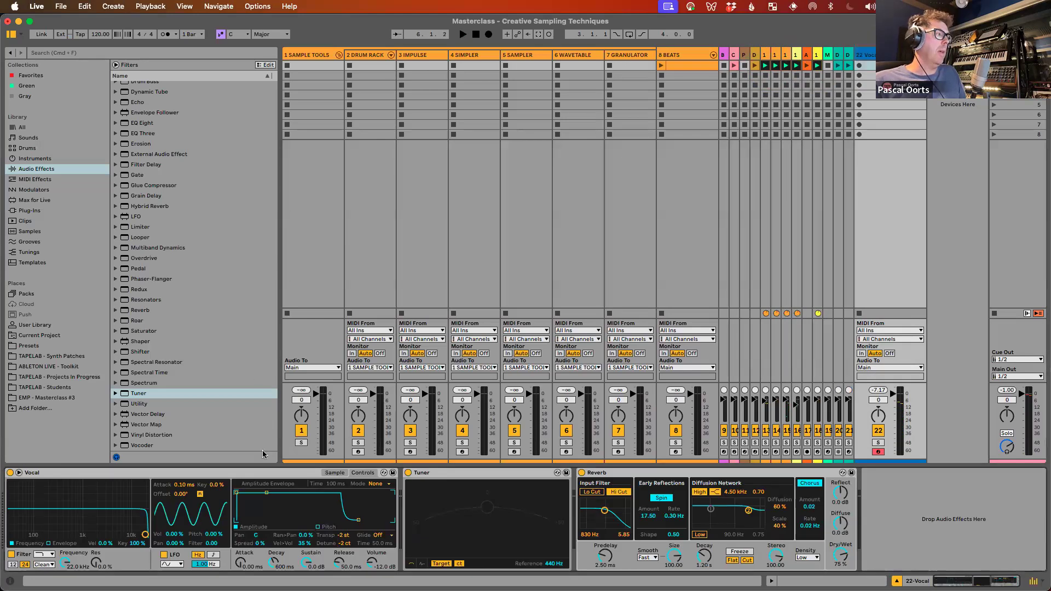
click(19, 472)
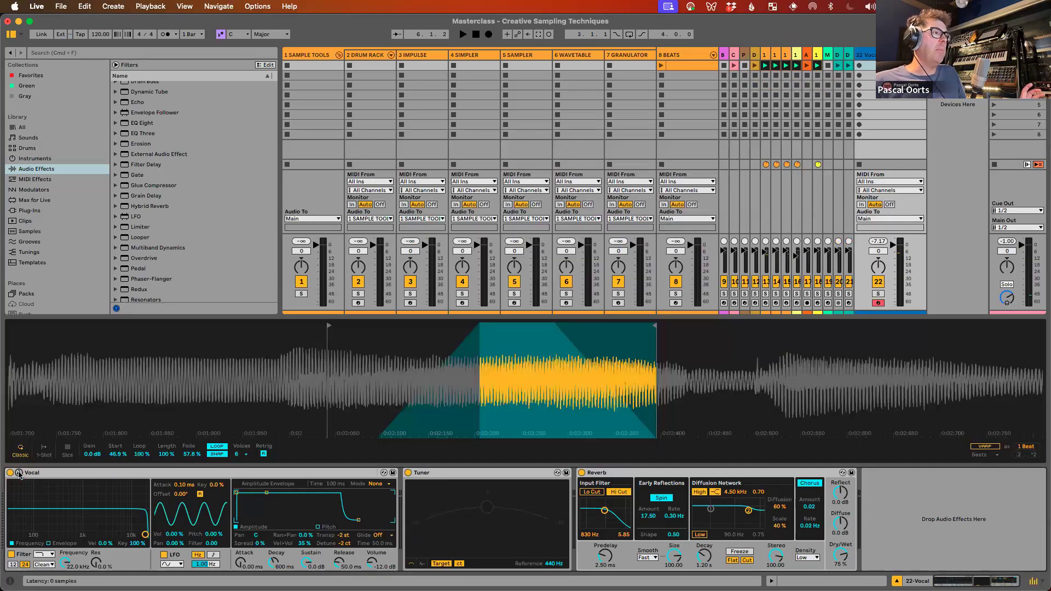
key(d)
key(g)
key(q)
key(q)
key(q)
key(q)
key(q)
key(q)
key(q)
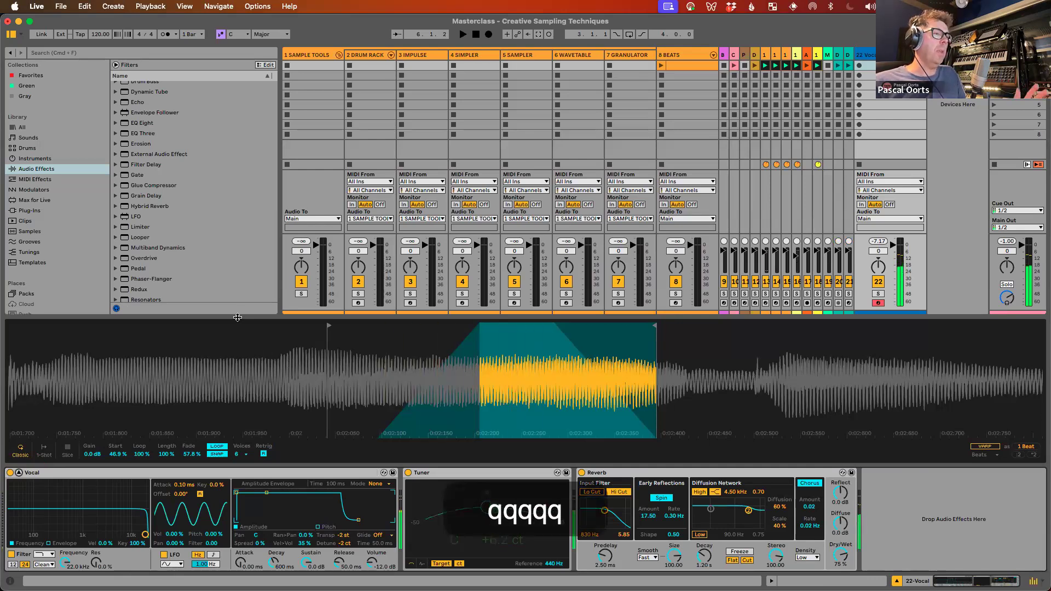
Step: Preview the original Vocal.wav from the EMP - Masterclass #3 folder and select the Vocal track
scroll(64, 234, down, 5)
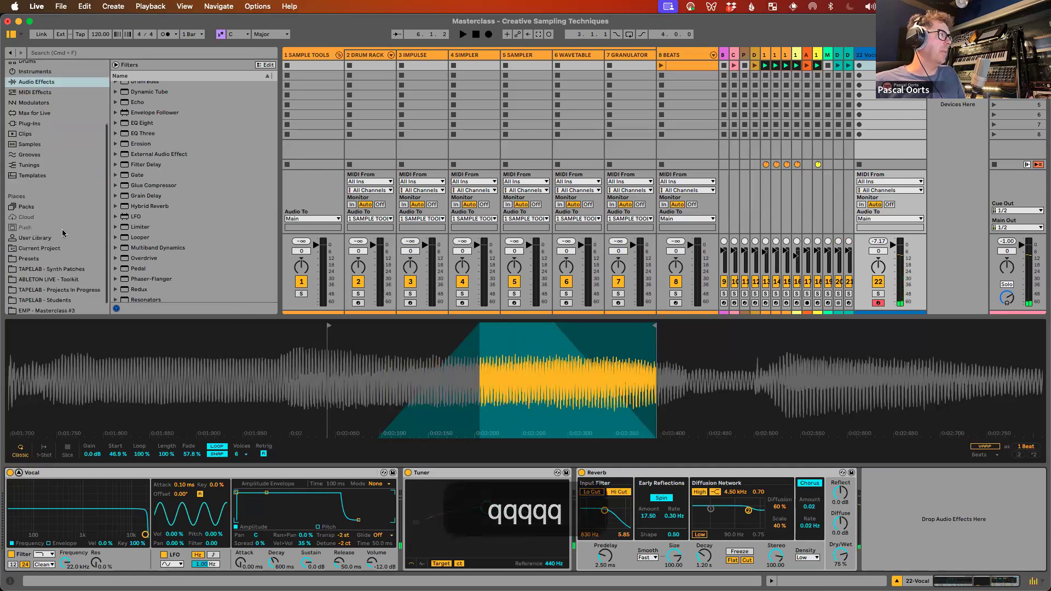
click(41, 298)
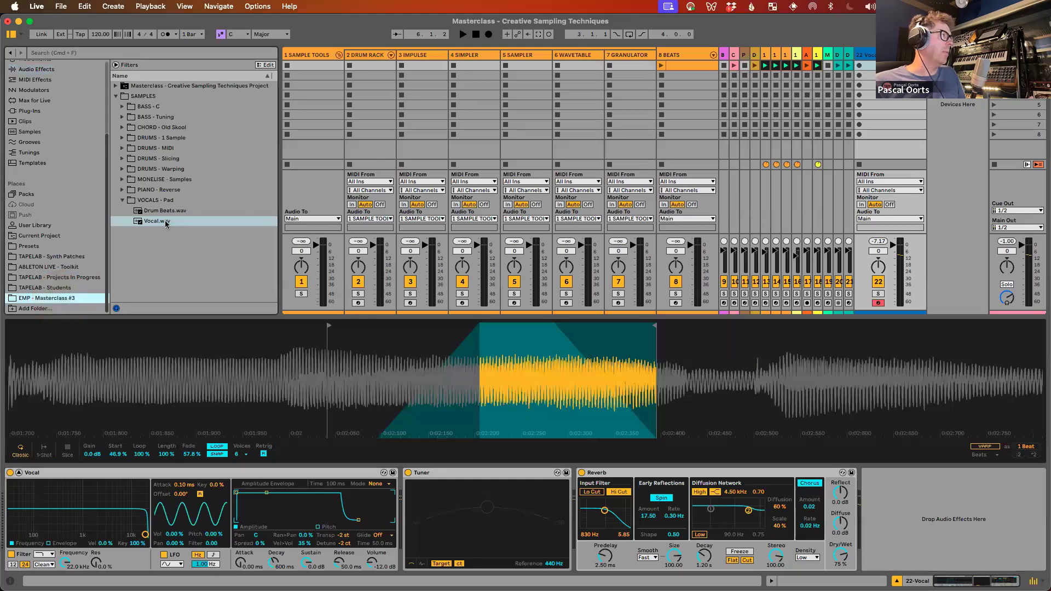
click(165, 223)
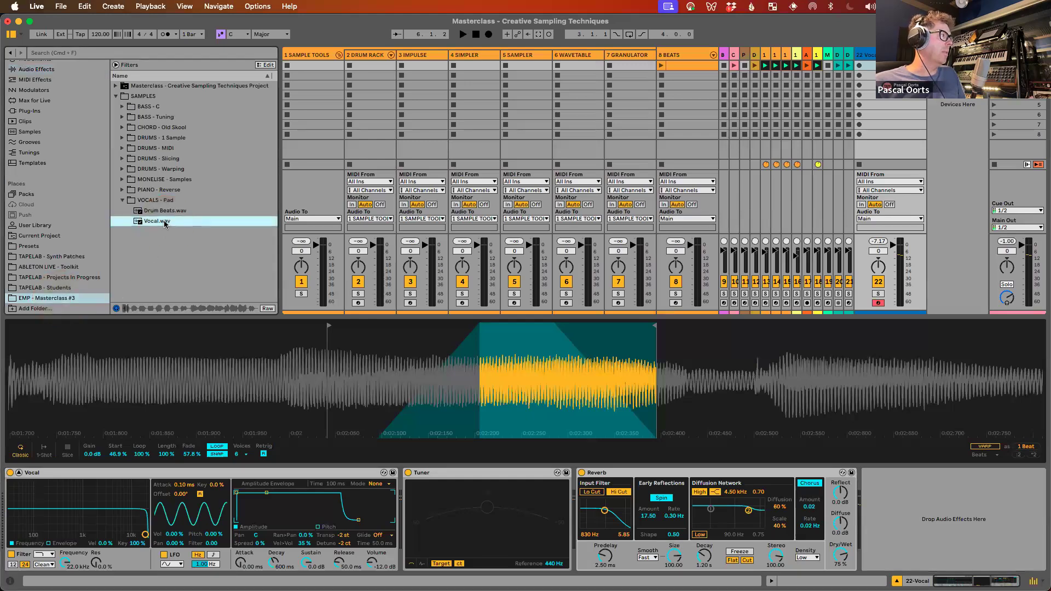
key(space)
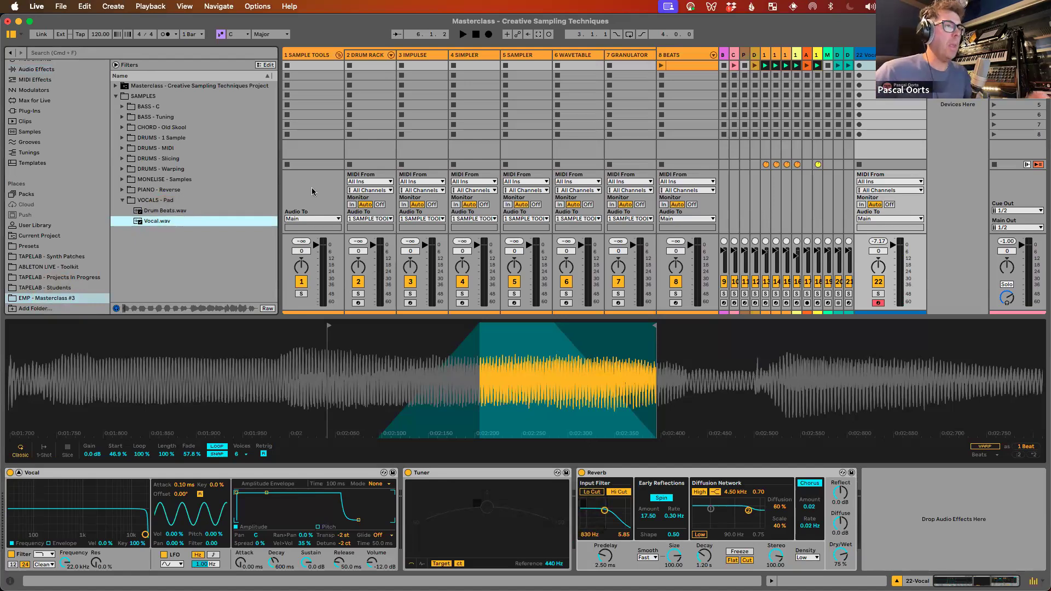
click(884, 54)
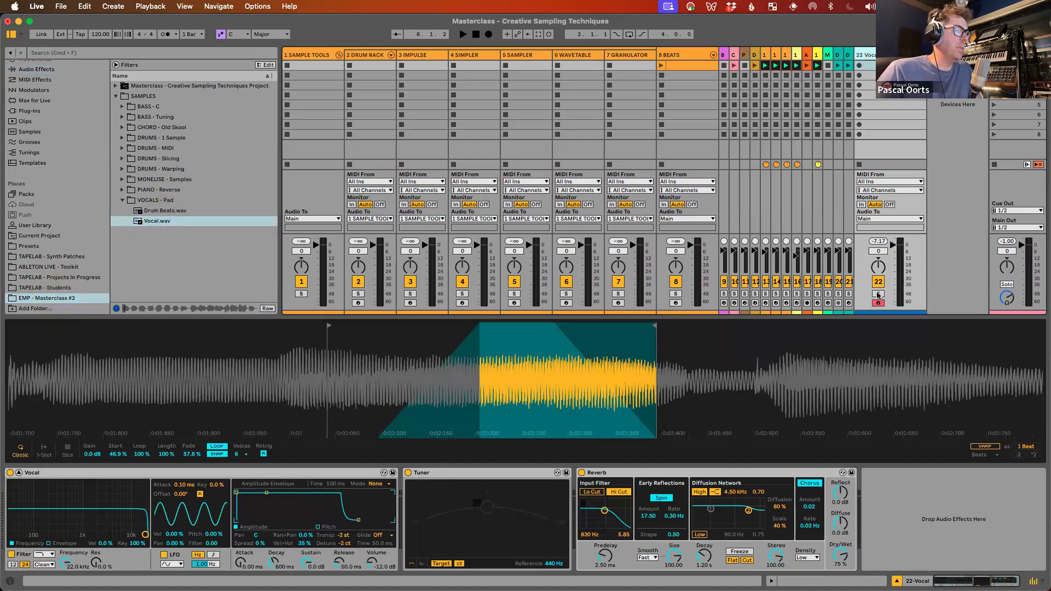
Step: Play the looped vocal pad live, solo the Vocal track and play the pad again
key(d)
key(g)
key(q)
key(q)
key(q)
key(q)
key(q)
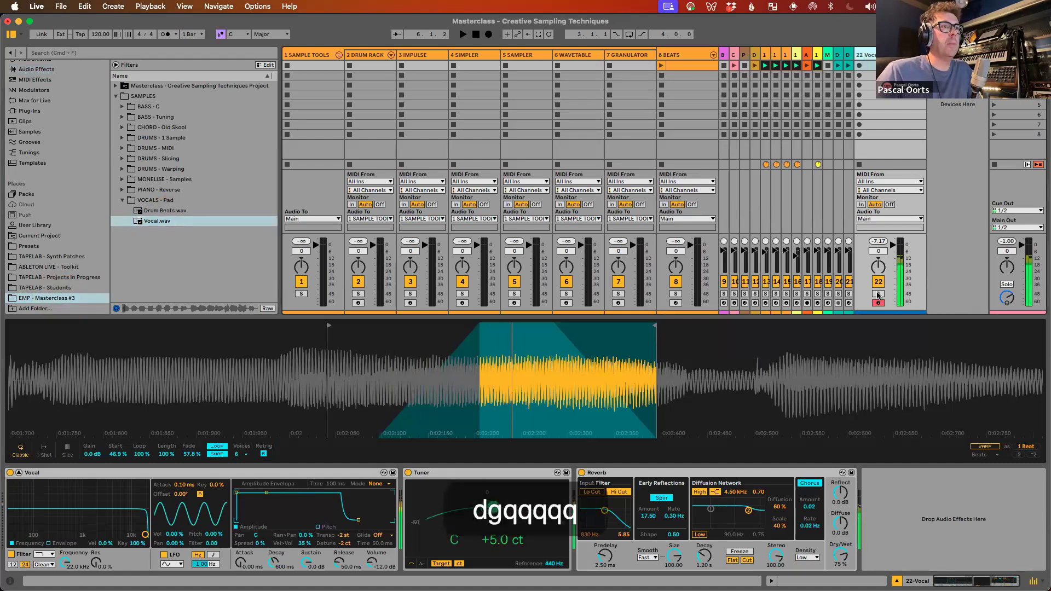
click(878, 294)
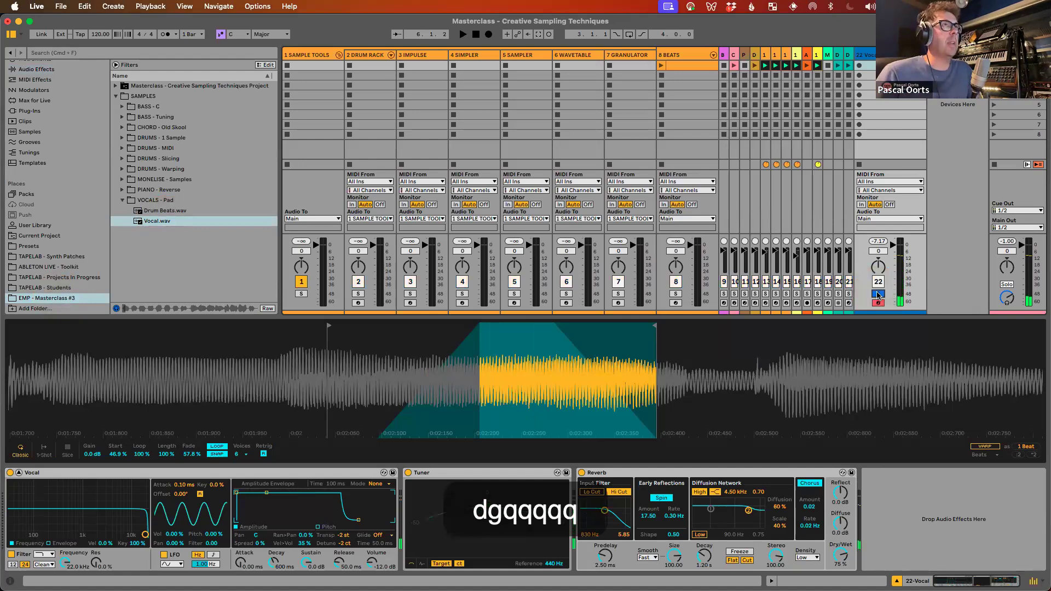
key(d)
key(g)
key(q)
key(q)
key(q)
key(q)
key(q)
key(q)
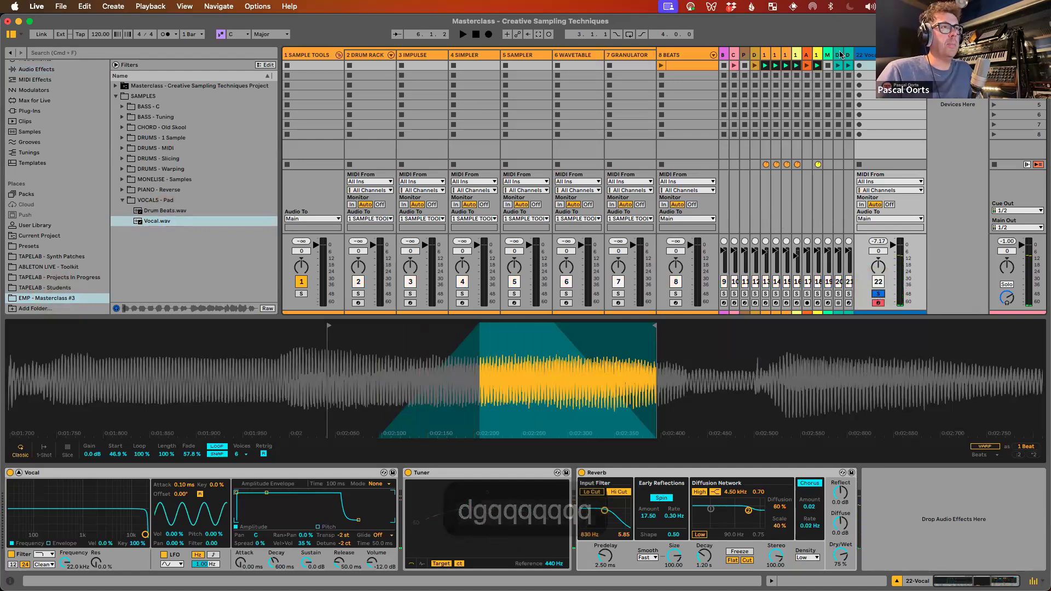
Step: Widen track 20 Drum Beats, launch its clip and solo the track
drag(843, 55, 882, 56)
scroll(859, 64, right, 1)
click(819, 65)
key(space)
click(829, 443)
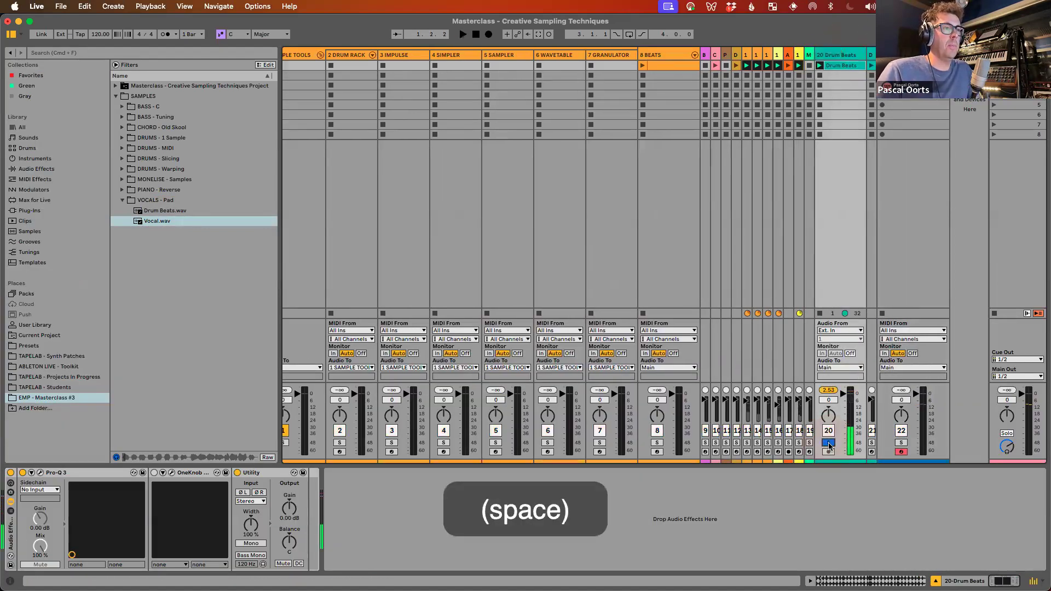
click(901, 443)
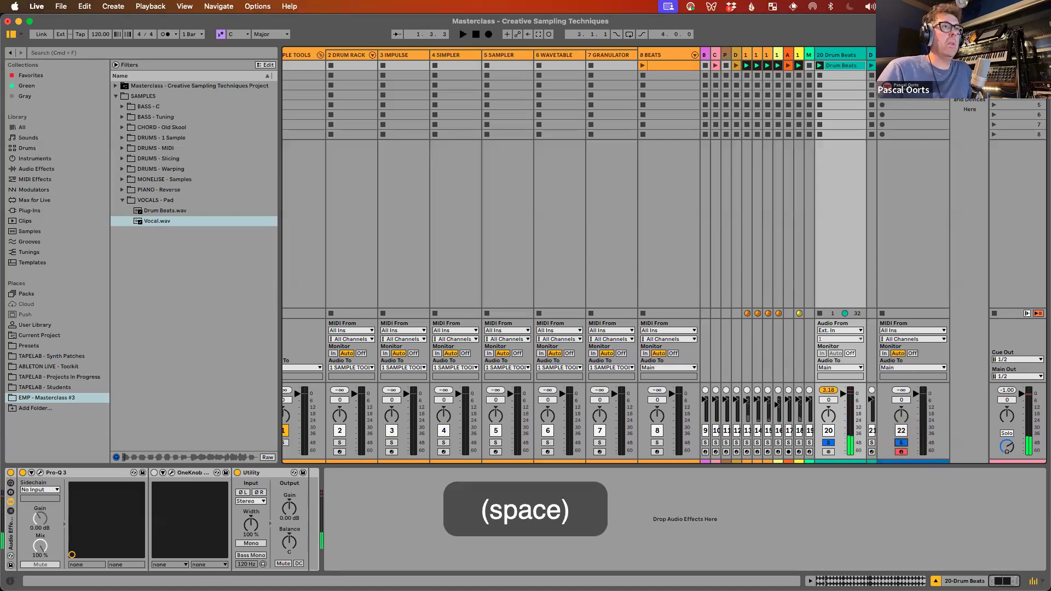
Step: Create a MIDI clip in the Vocal track's first slot with a C3, E3 and G3 chord on the first beat
double_click(909, 65)
scroll(295, 506, down, 2)
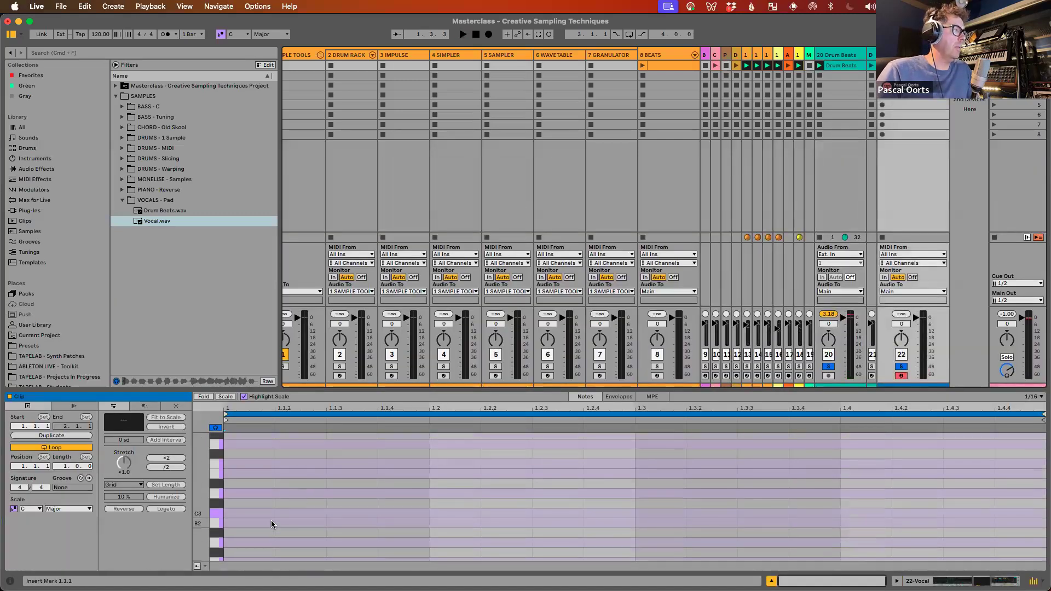
double_click(253, 507)
double_click(257, 467)
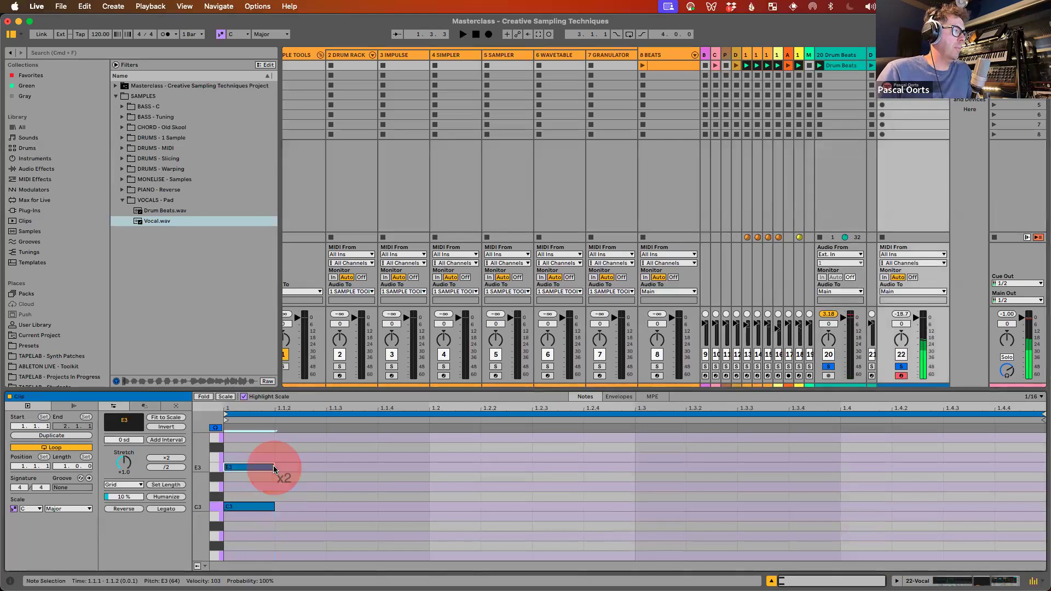
double_click(261, 439)
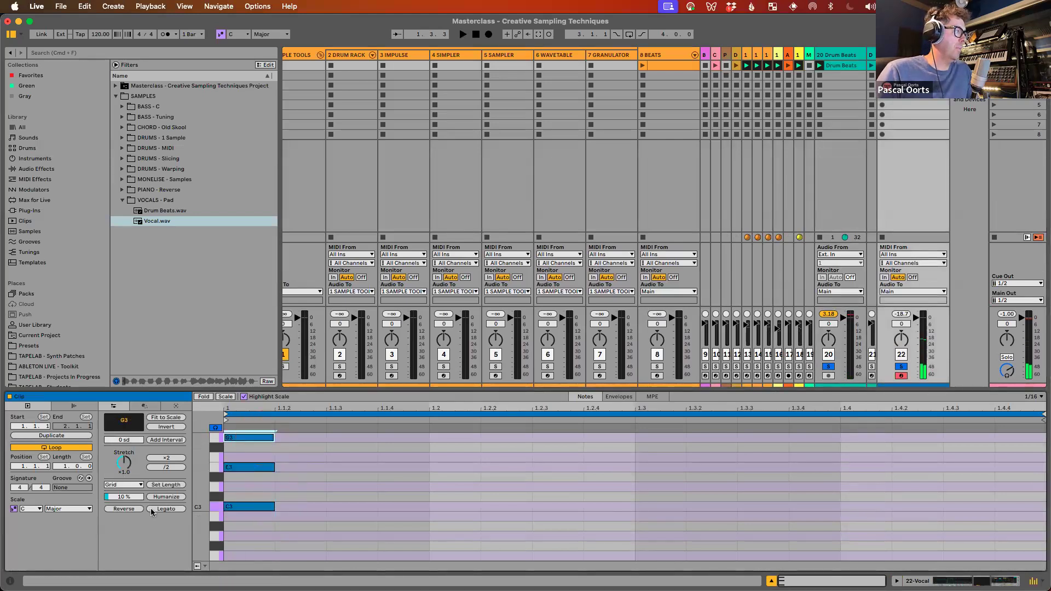
Step: Extend the C3, E3 and G3 notes across the whole bar with Legato, and audition the clip
click(169, 510)
click(302, 494)
drag(289, 463, 248, 527)
click(169, 510)
key(space)
scroll(337, 466, up, 2)
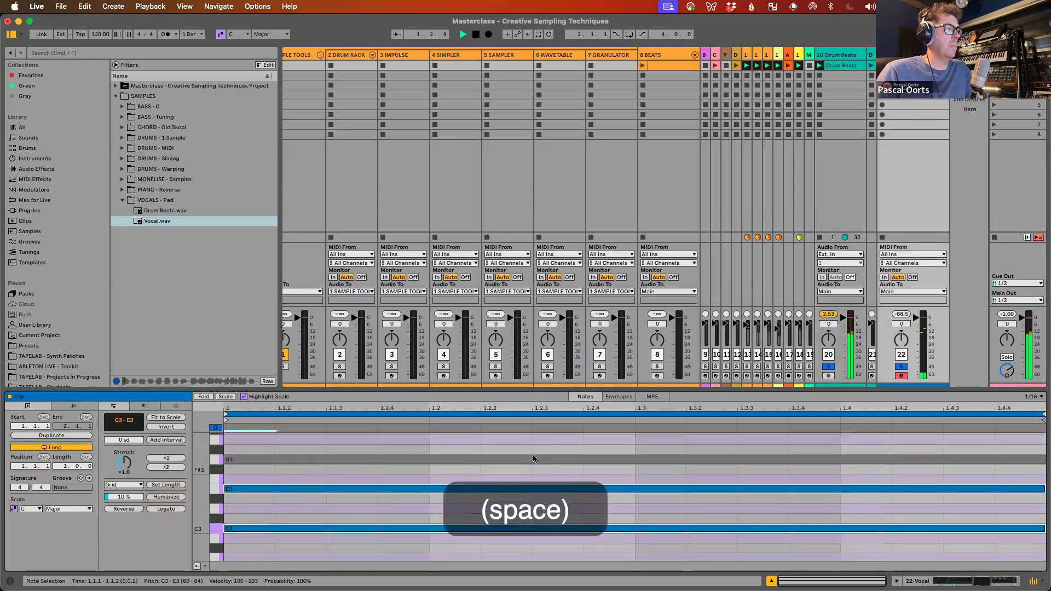
shift+click(339, 457)
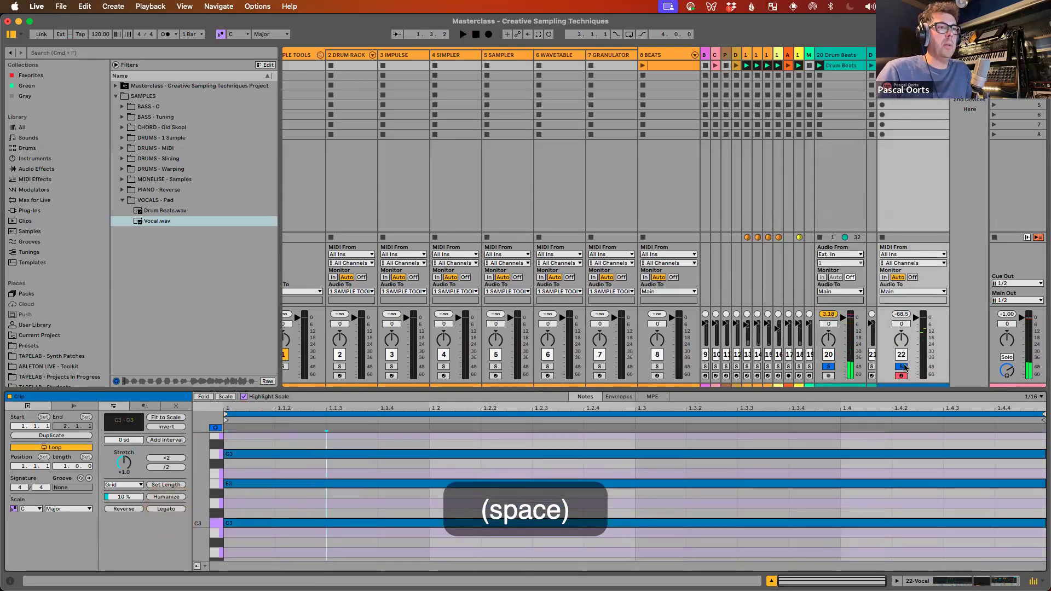
Step: Add the Gate audio effect after the Reverb on the Vocal track and expand its sidechain section
click(840, 57)
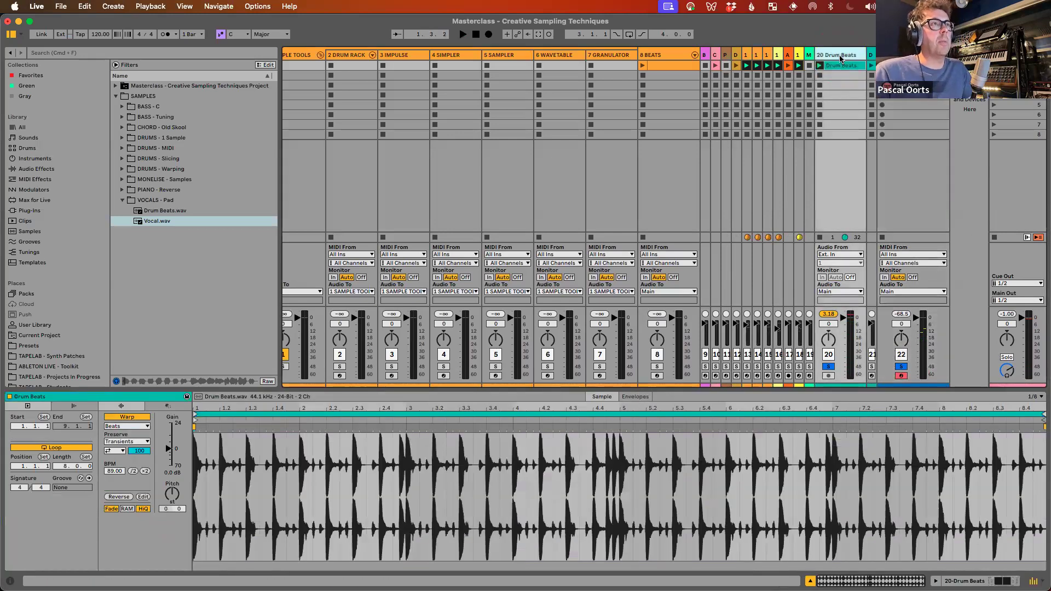
click(906, 57)
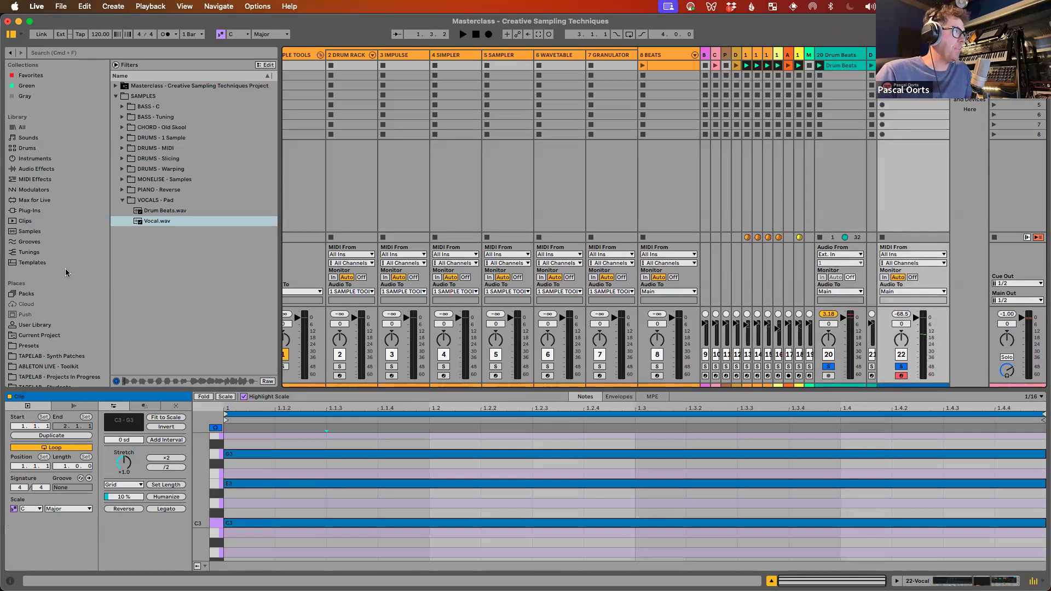
click(34, 171)
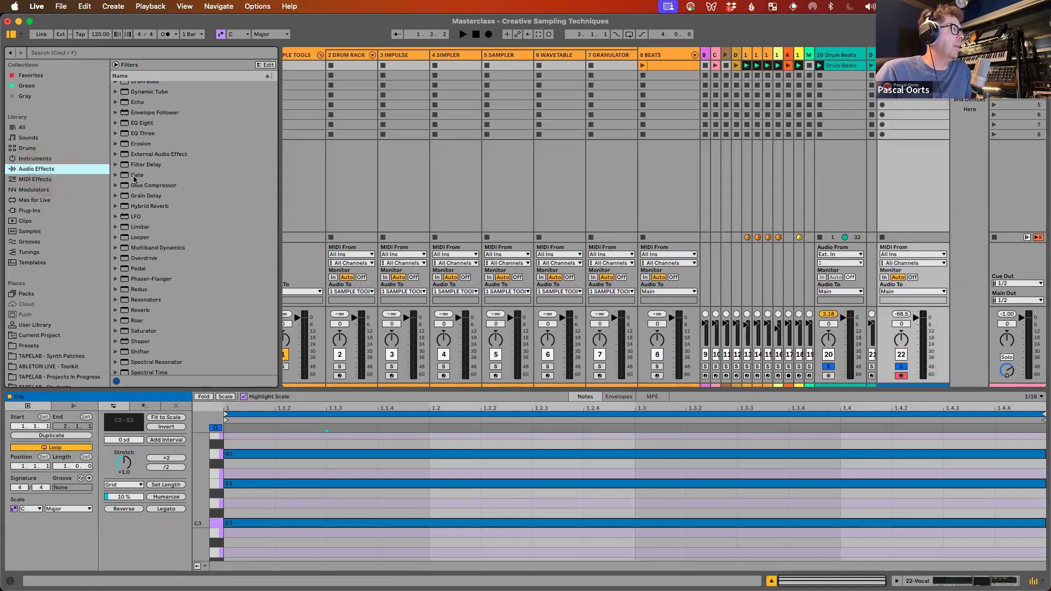
click(134, 176)
drag(134, 176, 829, 477)
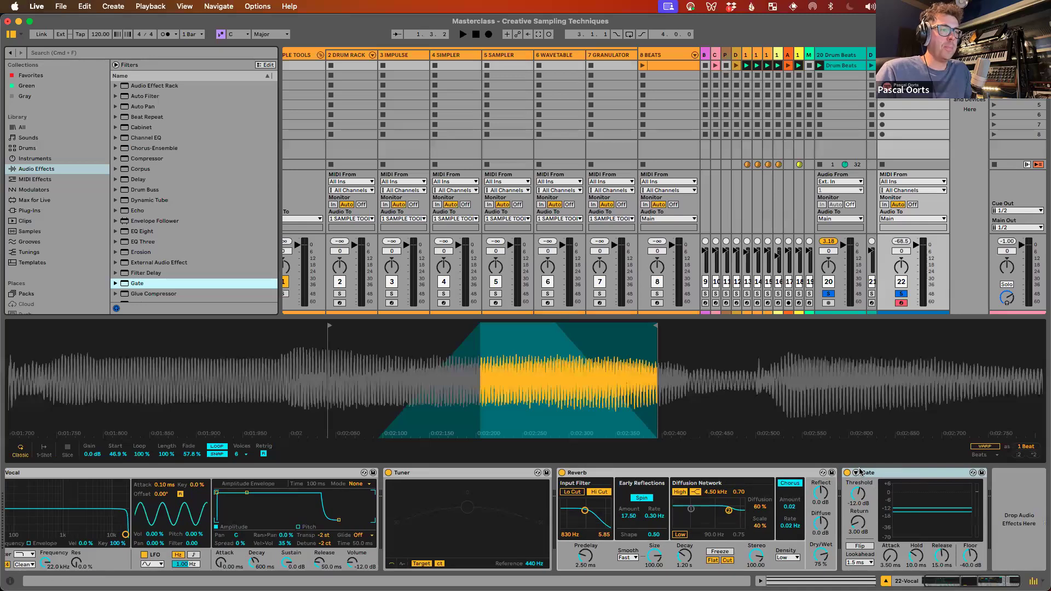
click(856, 472)
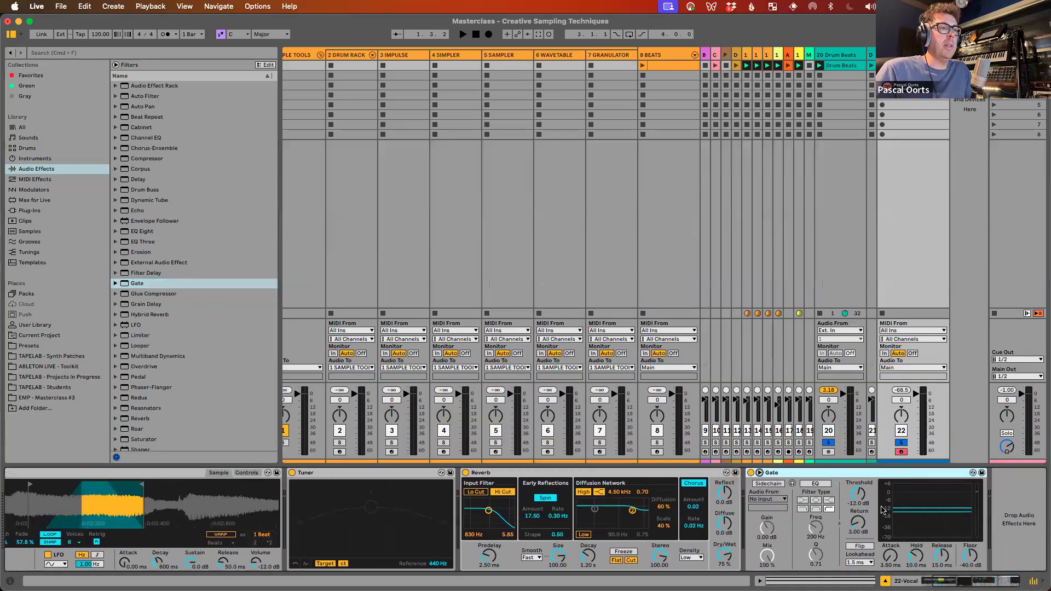
Step: Enable the Gate's sidechain on the Vocal track with 20-Drum Beats as the audio source
click(843, 55)
click(904, 55)
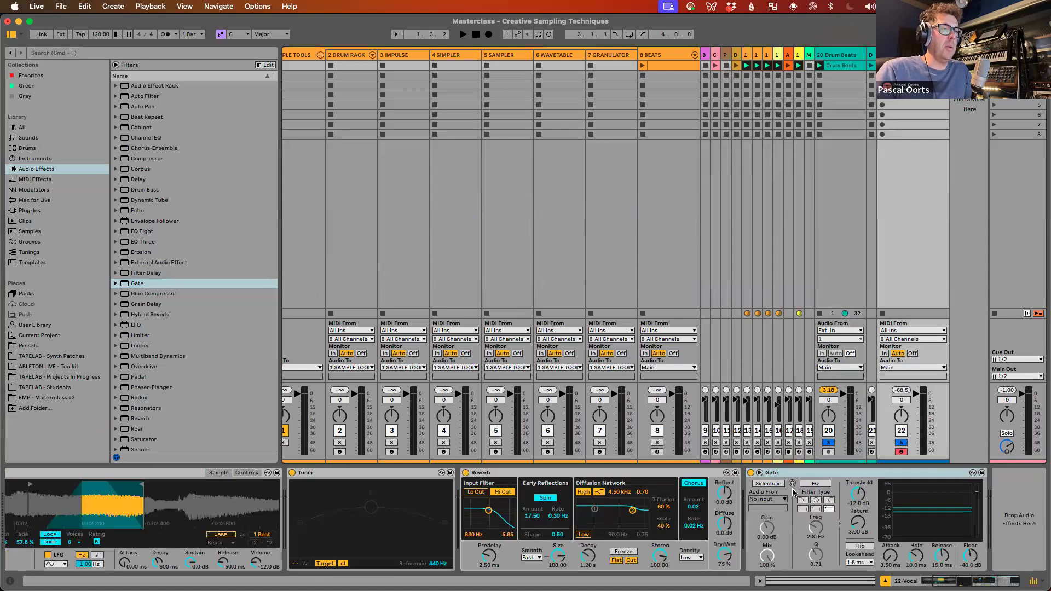
click(768, 483)
click(768, 500)
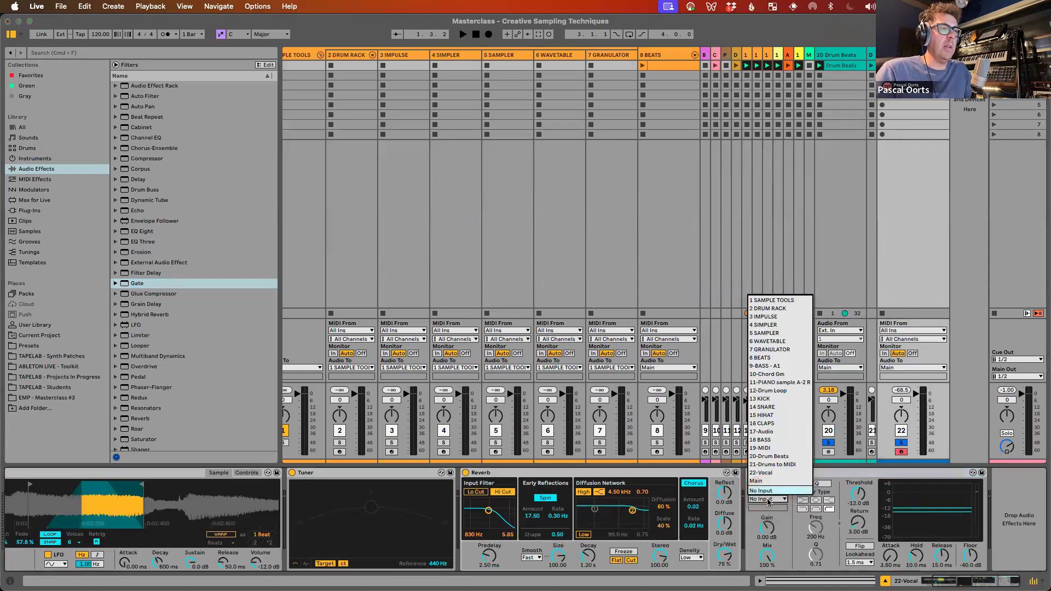
click(767, 457)
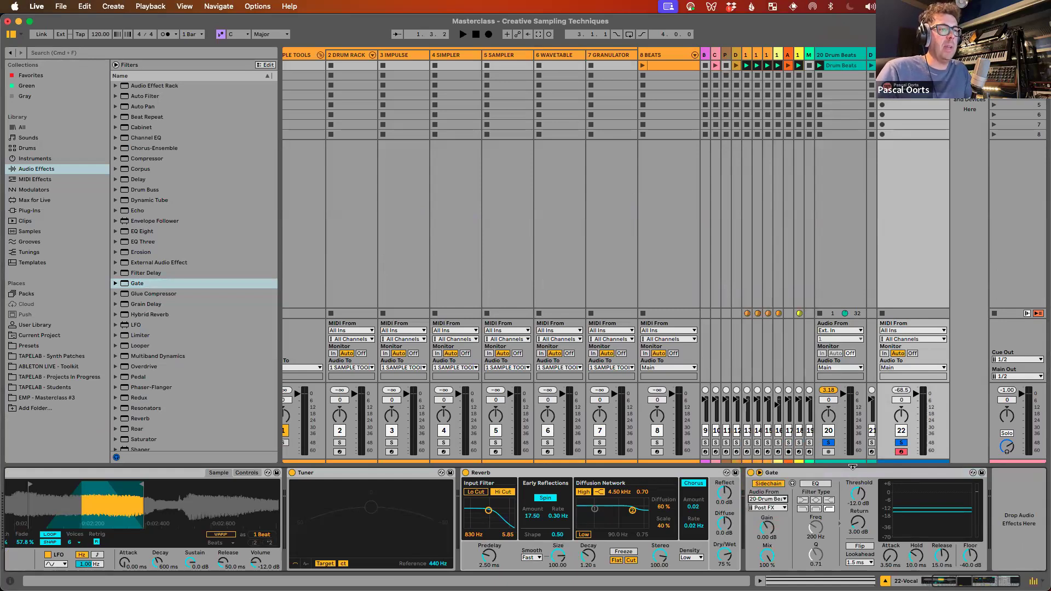
Step: Lower the Gate's threshold to -20.2 dB during playback, and play the Vocal track soloed on its own
key(space)
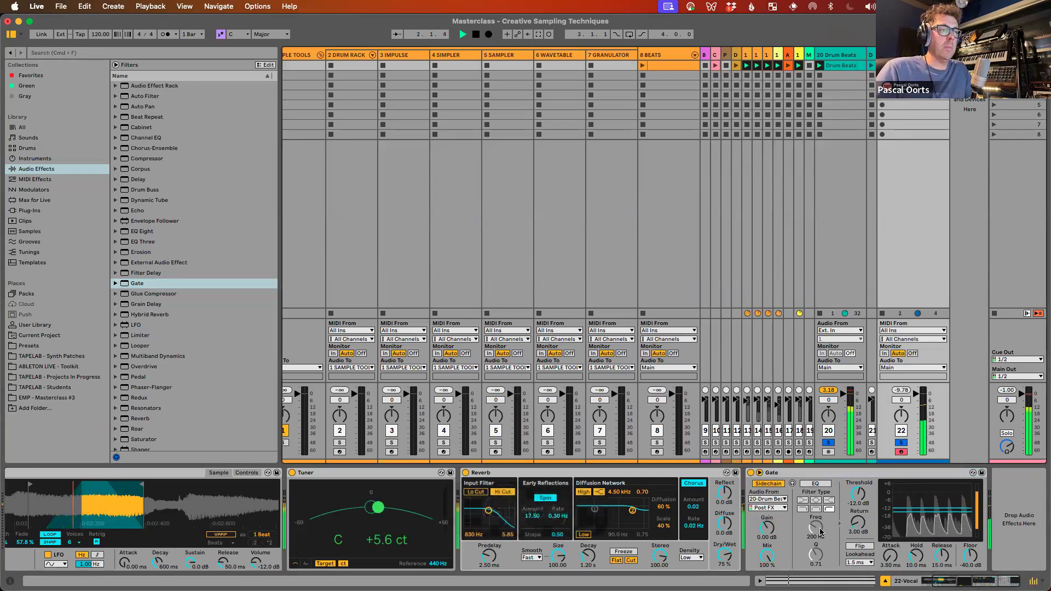
drag(858, 492, 858, 497)
key(space)
click(900, 442)
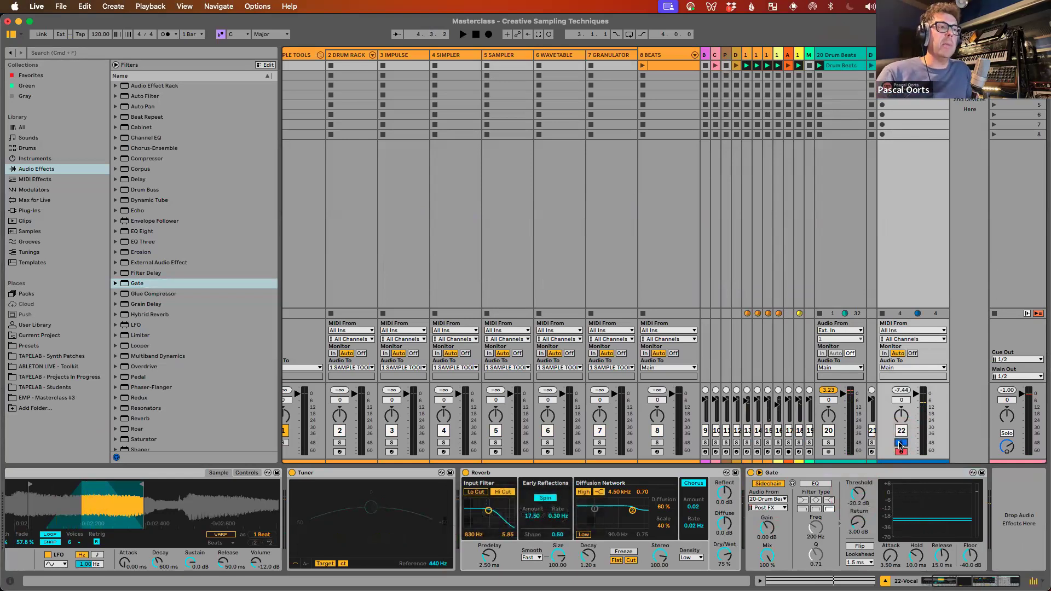
key(space)
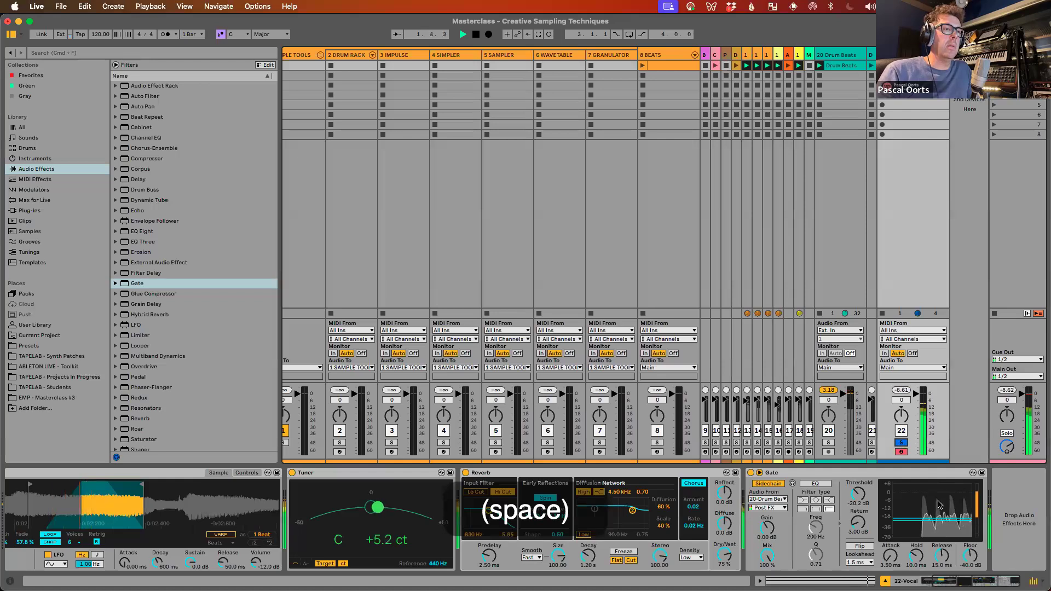
key(space)
Step: Move the Reverb after the Gate and lower its Dry/Wet to 61 % while playing the pad
click(573, 486)
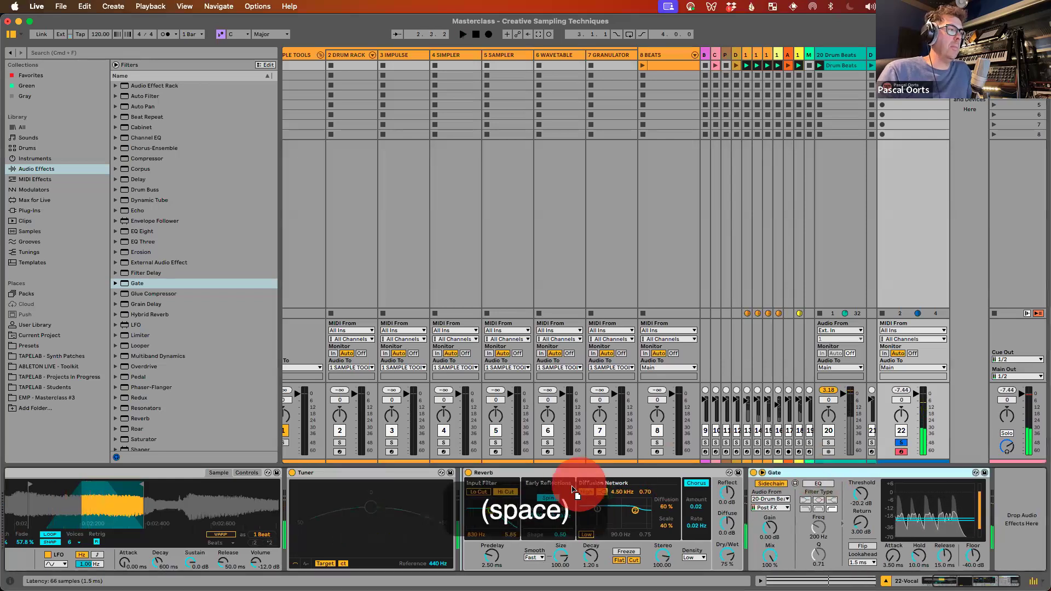
mouse_move(573, 489)
mouse_down()
mouse_move(924, 569)
mouse_move(970, 562)
mouse_up()
key(space)
Step: Solo the Drum Beats track alongside the gated pad, stop playback and select the Gate device
click(829, 442)
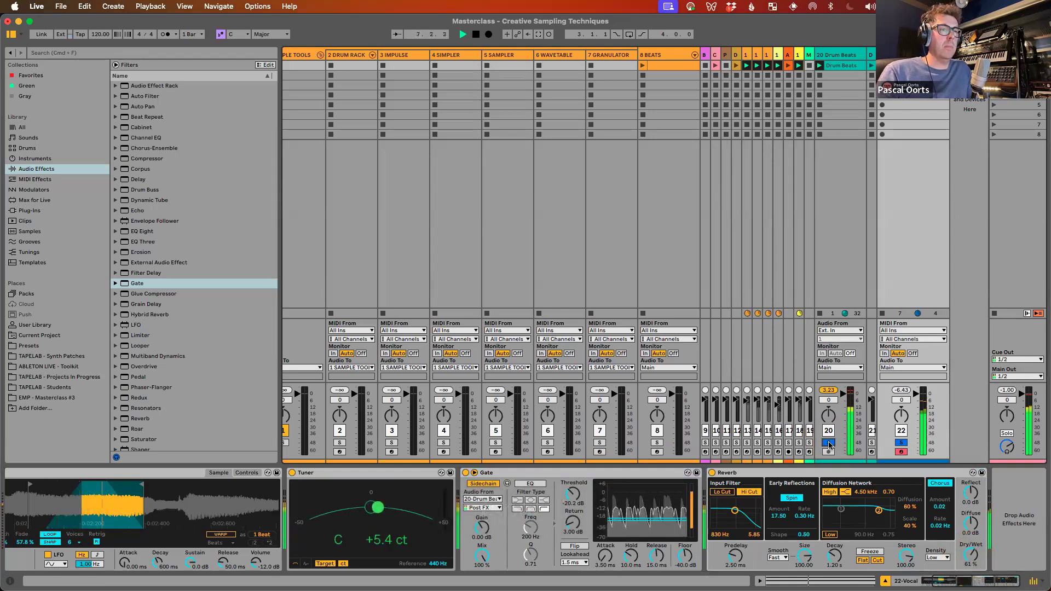
key(space)
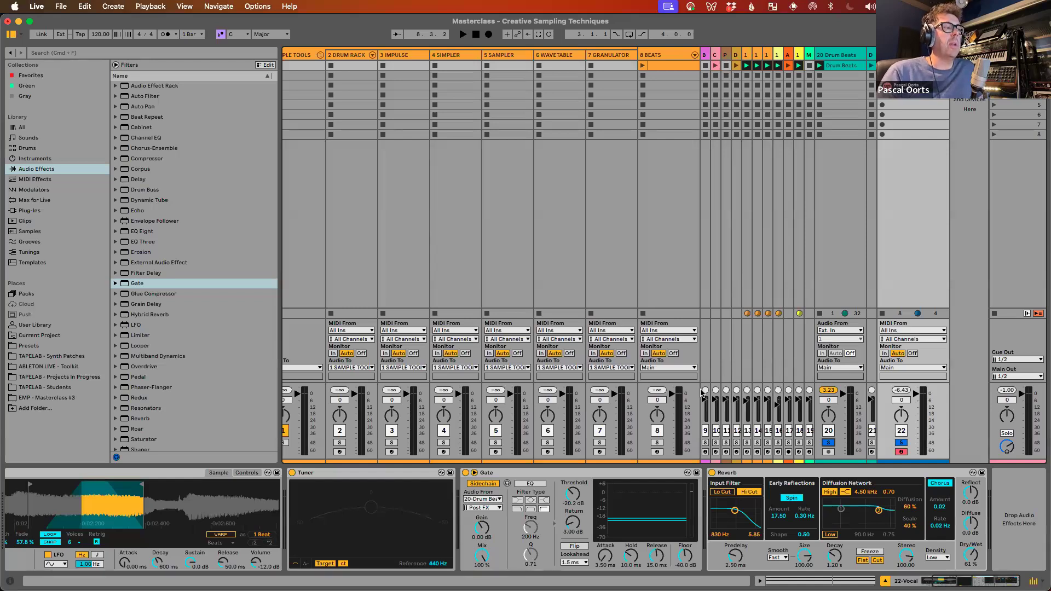
click(563, 474)
click(625, 474)
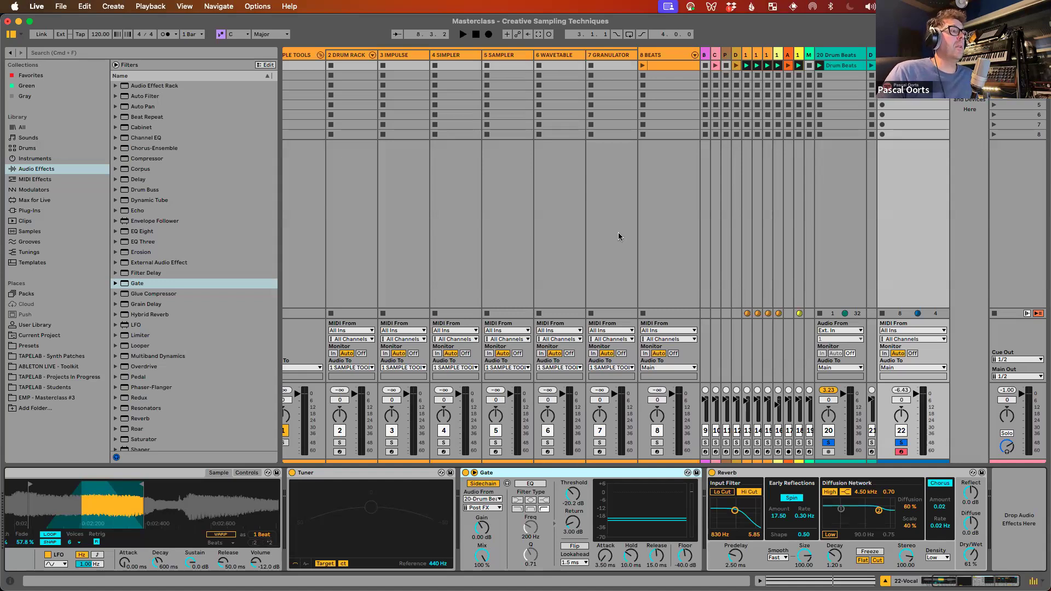
Step: Switch to the Creative Sampling Techniques slideshow and advance to the Electronic Music Producer Course slide
mouse_move(416, 586)
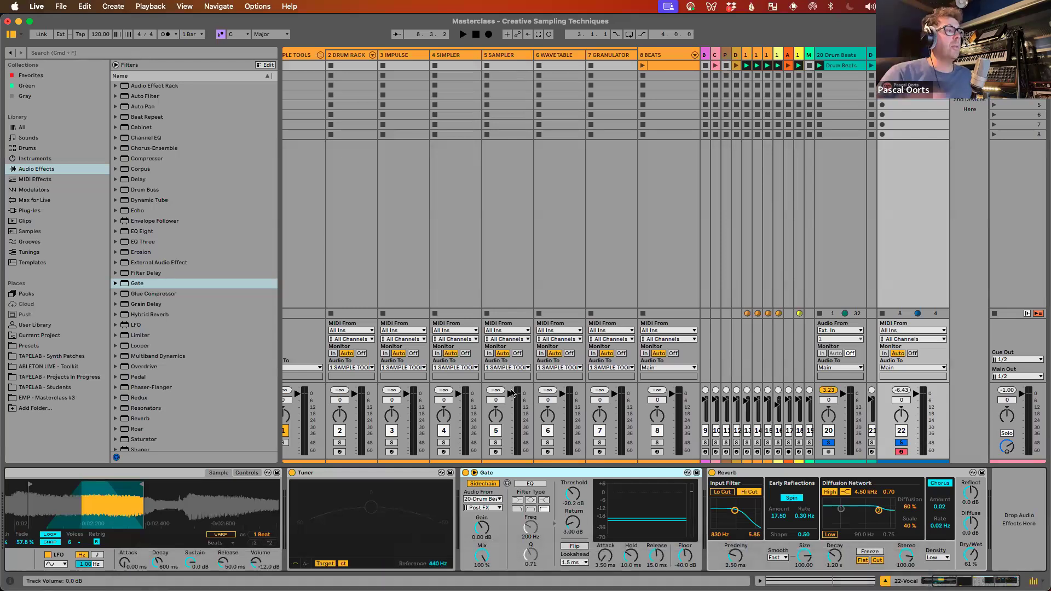
mouse_move(459, 587)
click(422, 569)
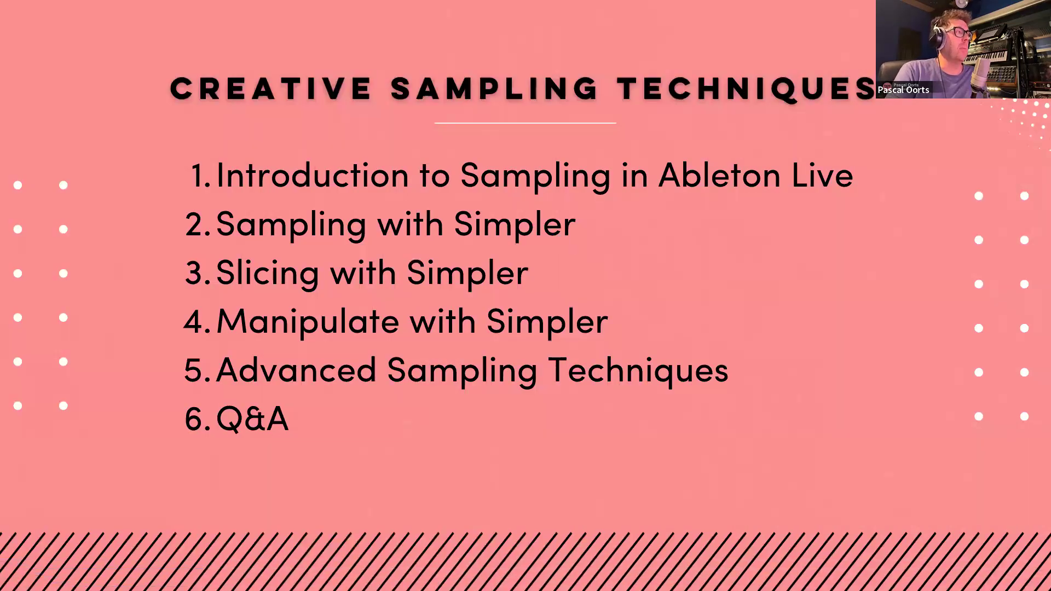
key(Right)
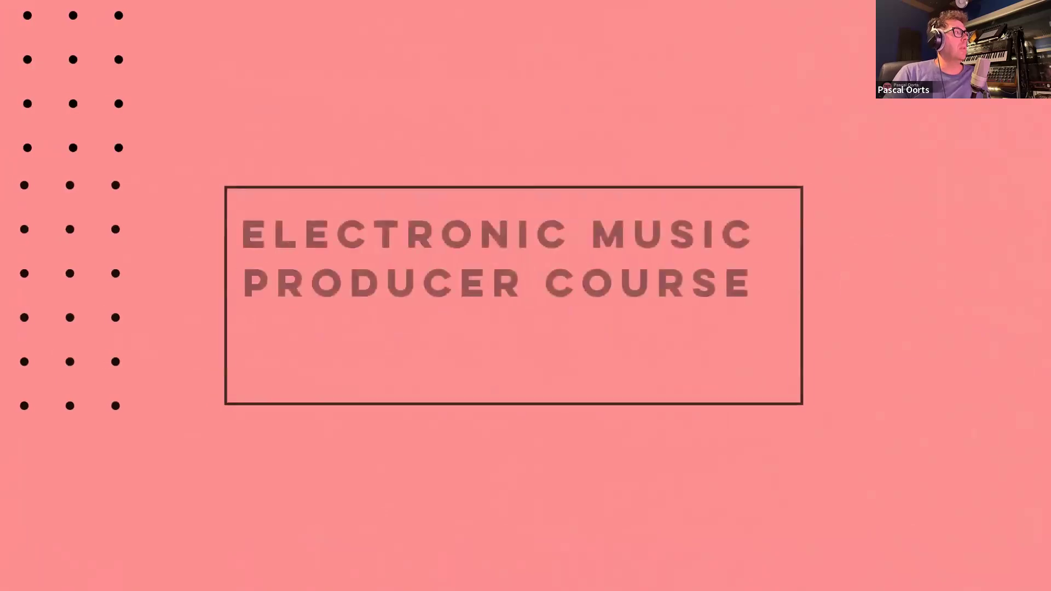